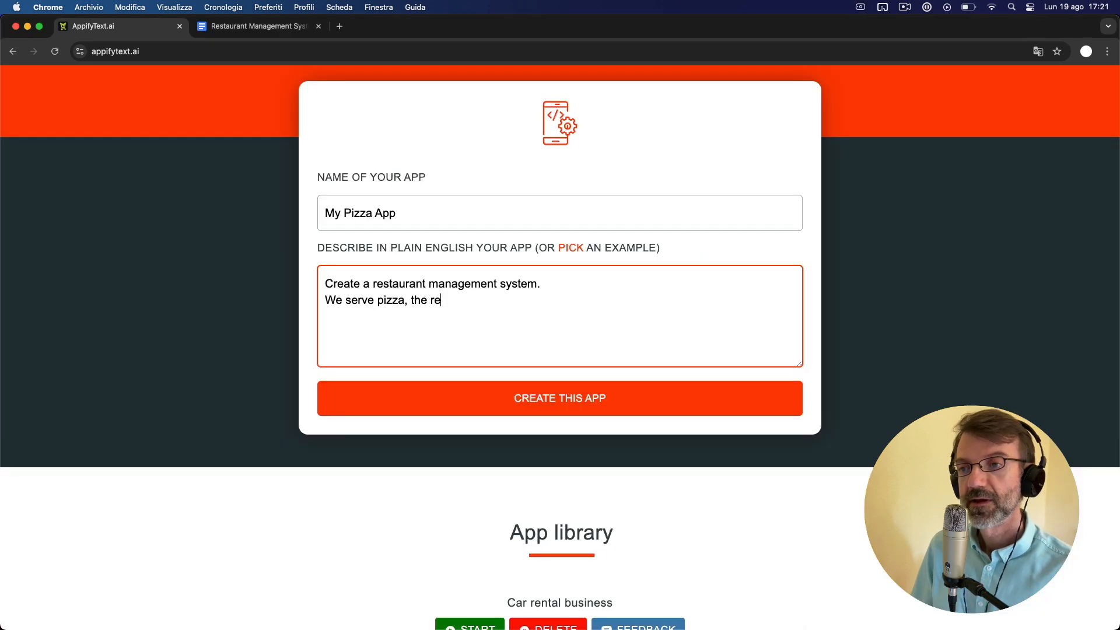
- Continue the app description with two floors of 20 tables each and tracking of reservations (date, time, number of people) and customer orders
type("staurant is on two floo")
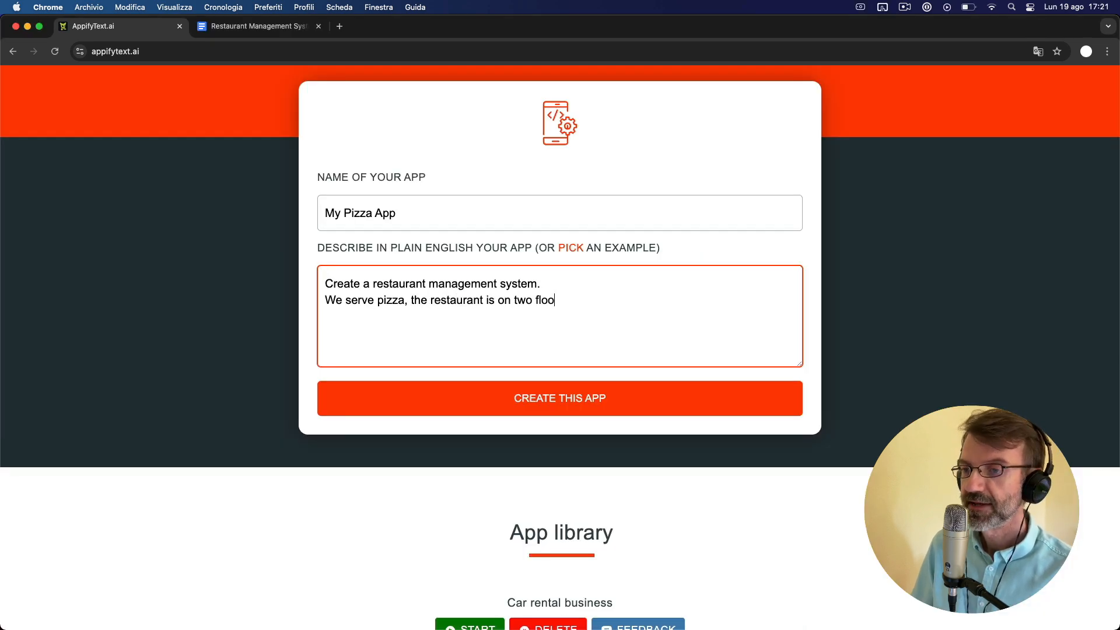
type("rs with 20 tables for each floor. I need to")
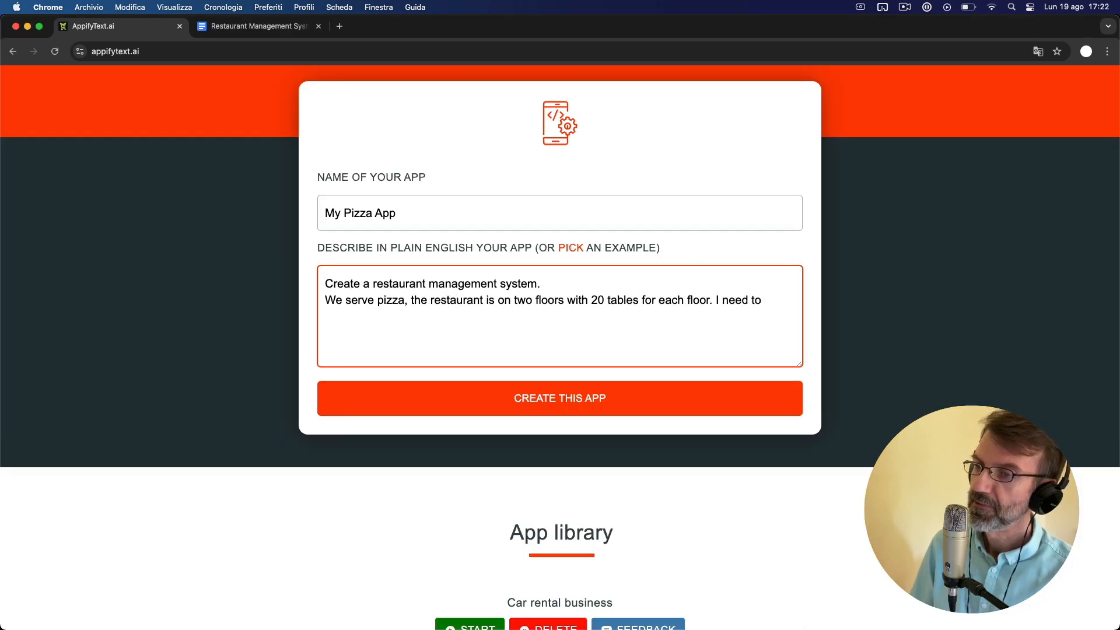
type(" track reservations (with date, time and number of people) and ")
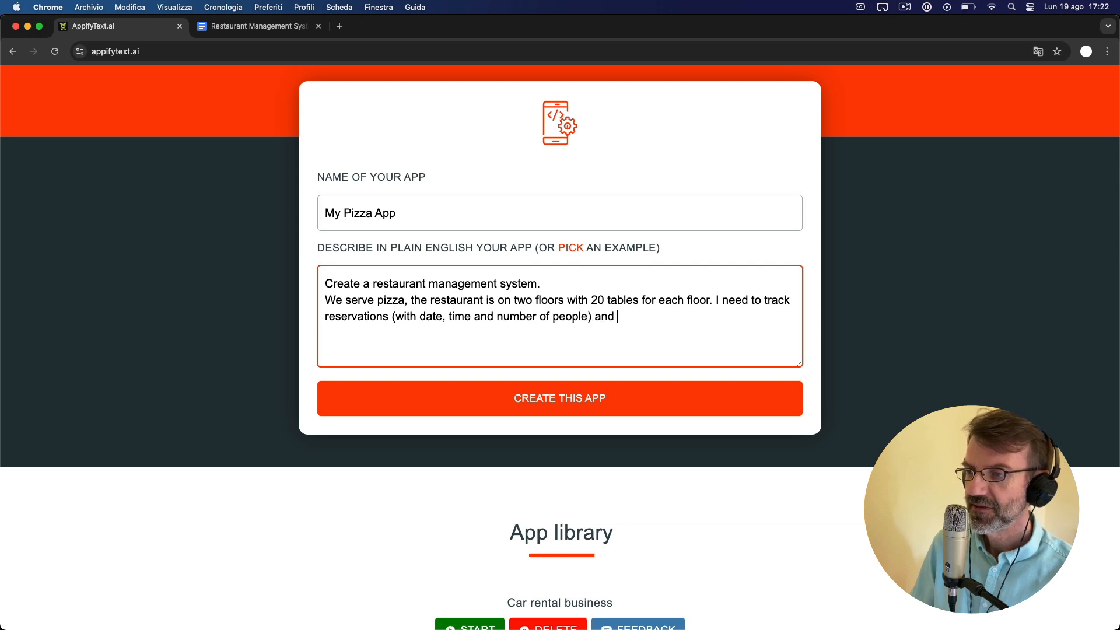
type("orders made by customers. Each order is ")
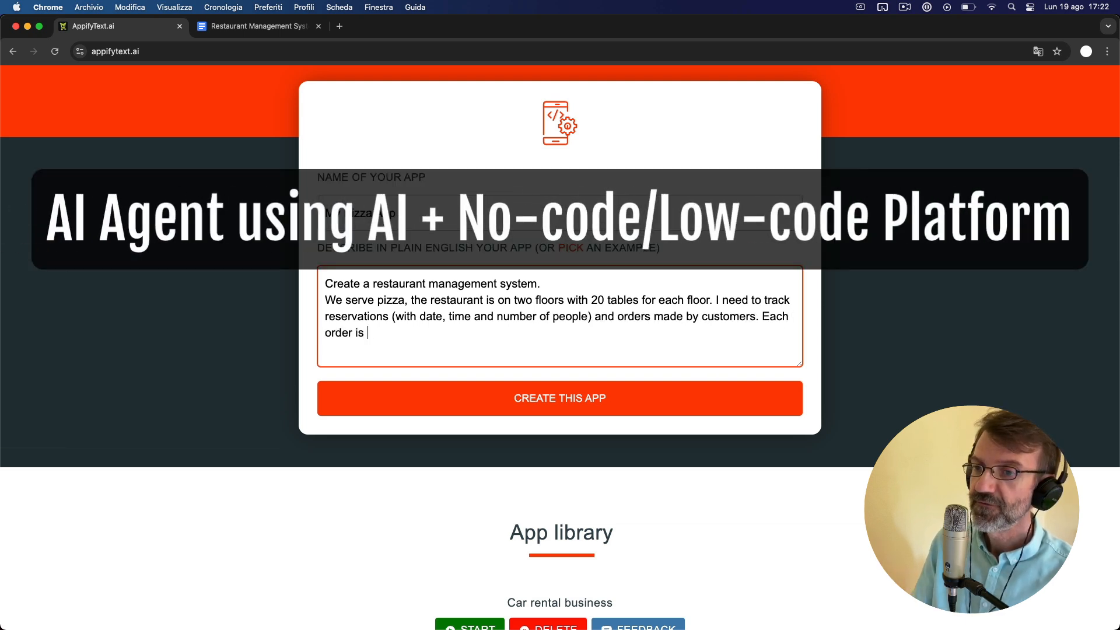
type("for a specific table and can contain many items ")
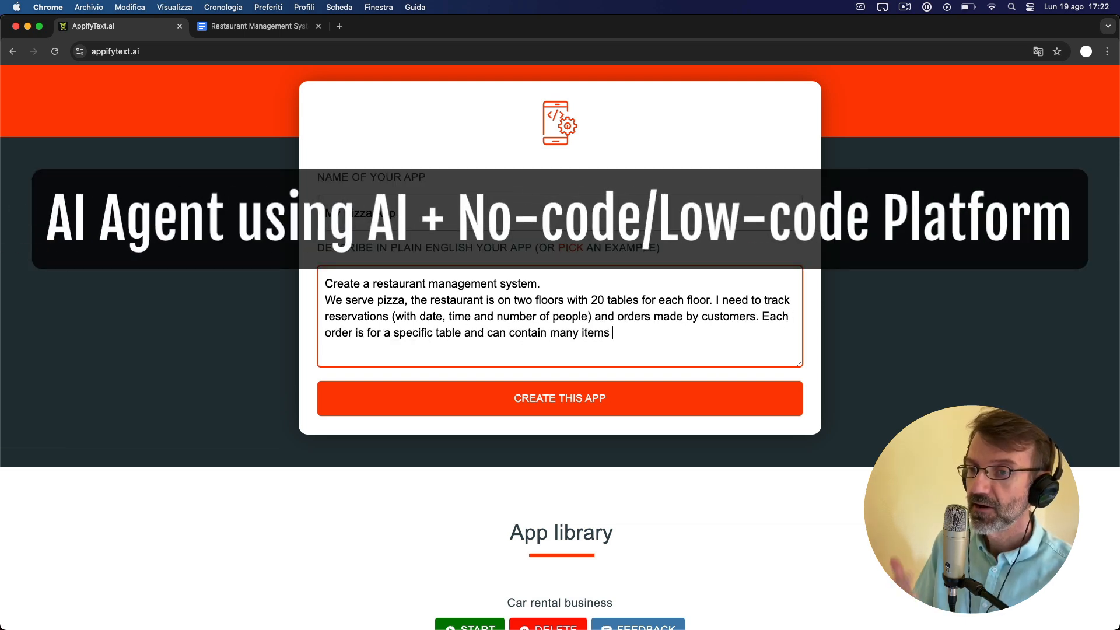
type("(e.g. 2 pizzas and 3 drinks).")
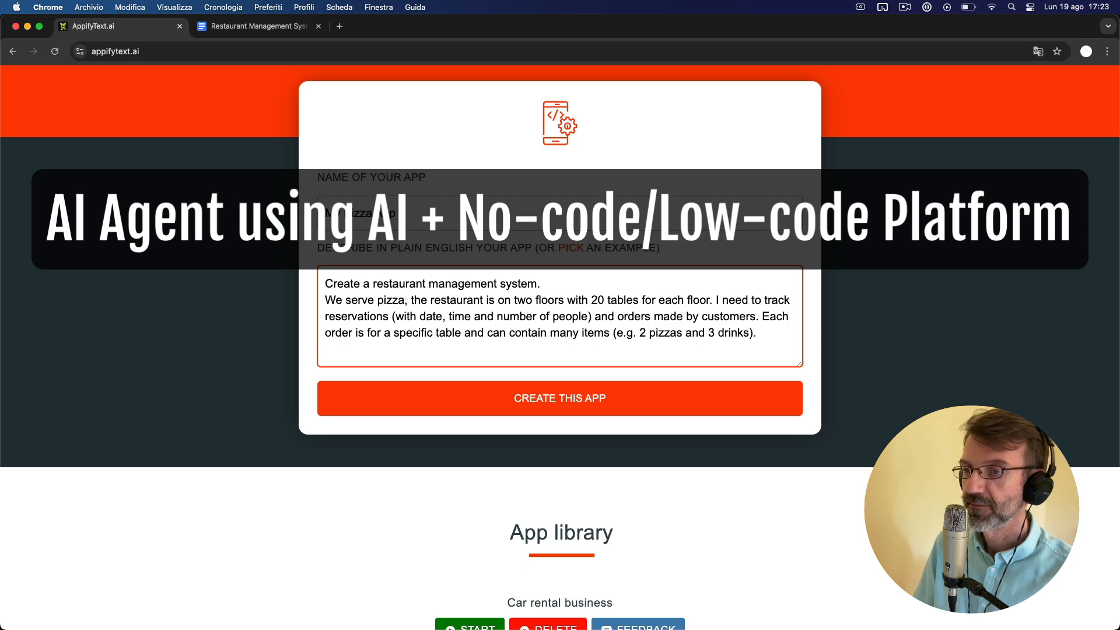
- Add the line "Three different waiters take care of the orders." to the description and create the app
key("Return")
type("Three different waiters take care of the orders.")
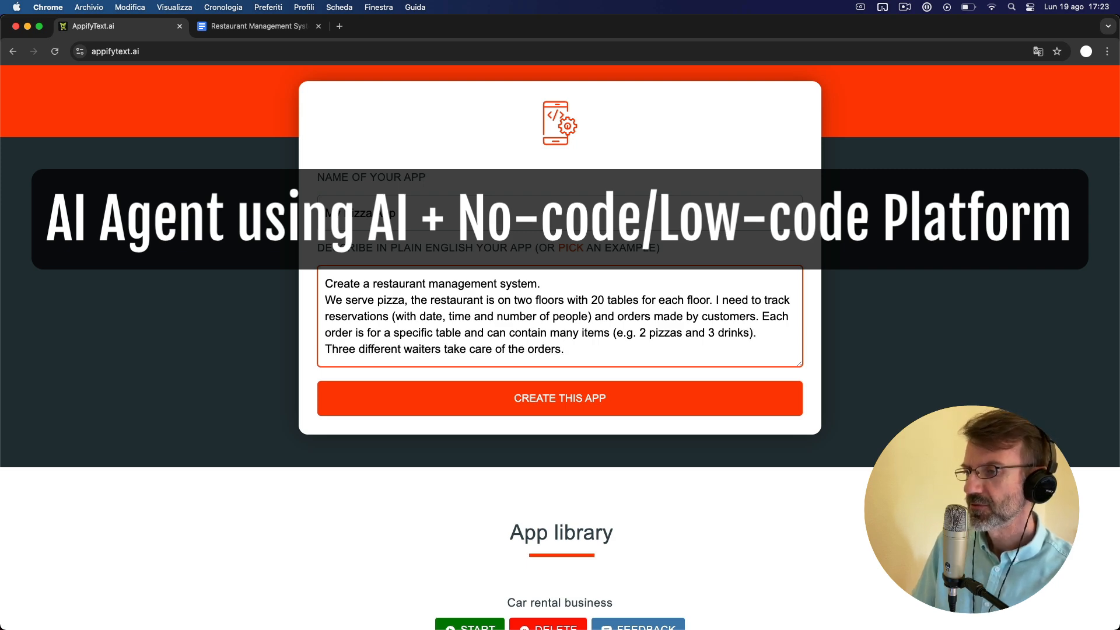
scroll(572, 361, "down", 1)
left_click(572, 361)
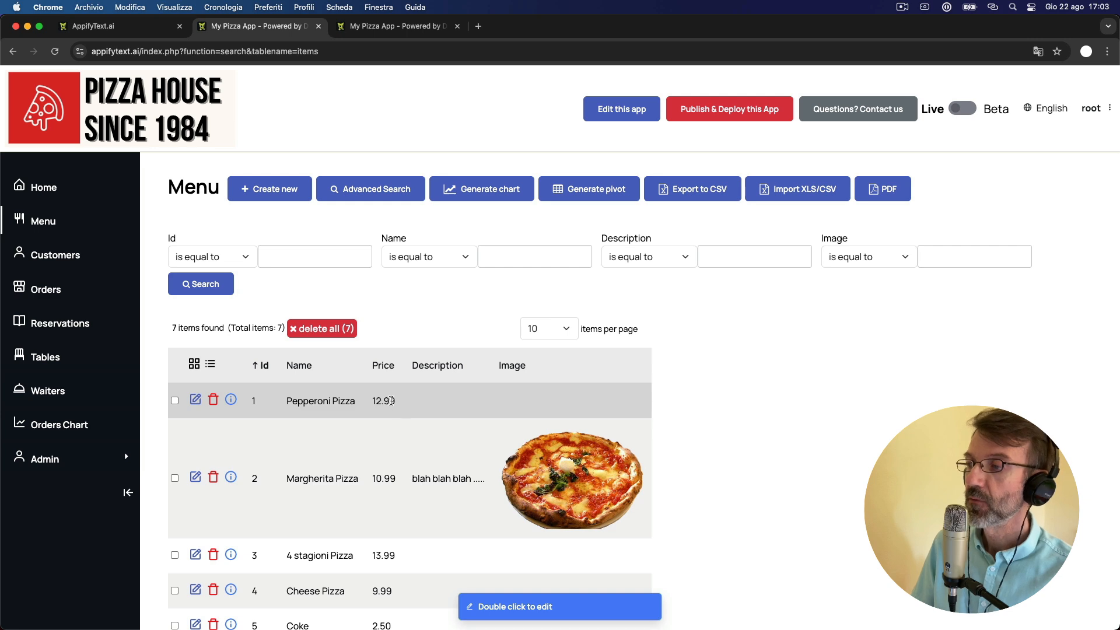
- Set the price of the Pepperoni Pizza to 12.98 directly in the Menu table
double_click(392, 400)
key("BackSpace")
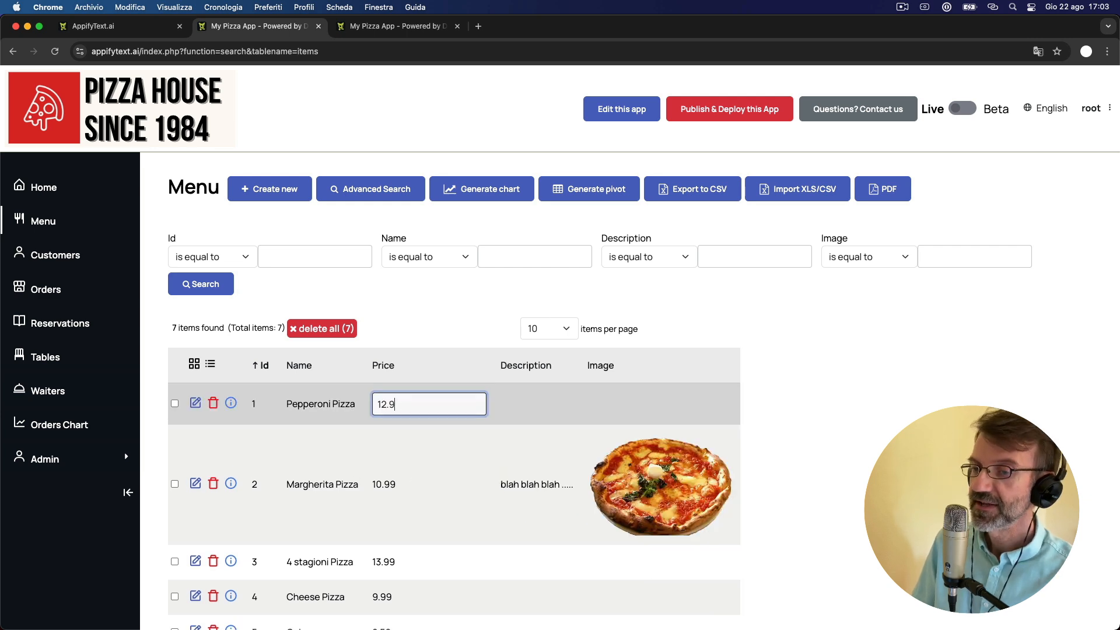
type("8")
key("Return")
- View the Orders Chart and open the order with Id 4 from the Orders list for editing
left_click(55, 431)
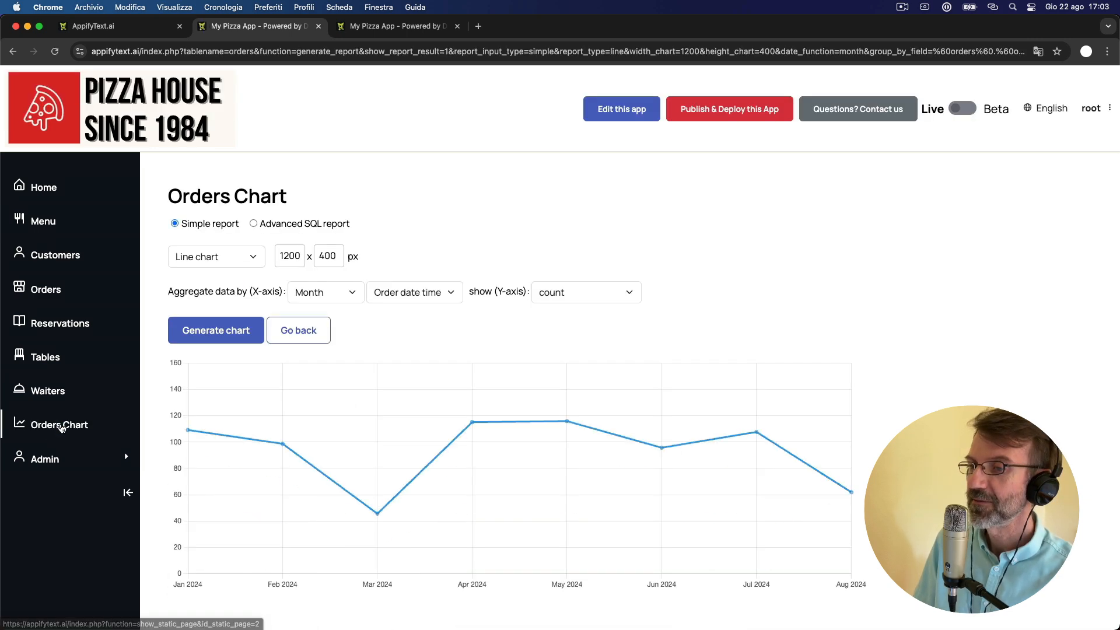
left_click(53, 288)
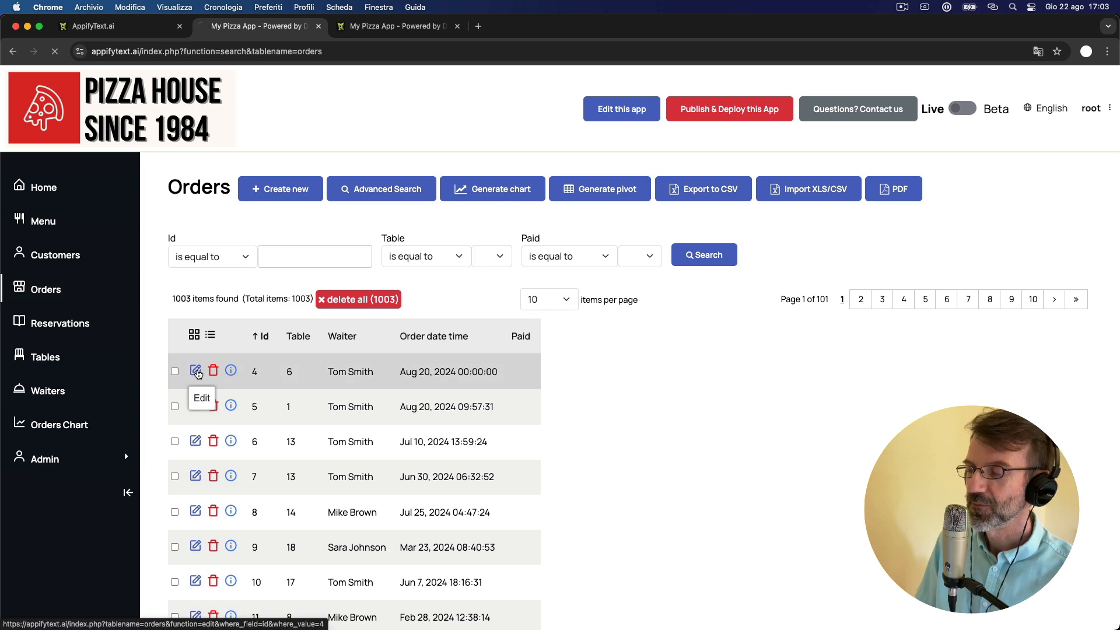
left_click(195, 369)
scroll(198, 373, "down", 4)
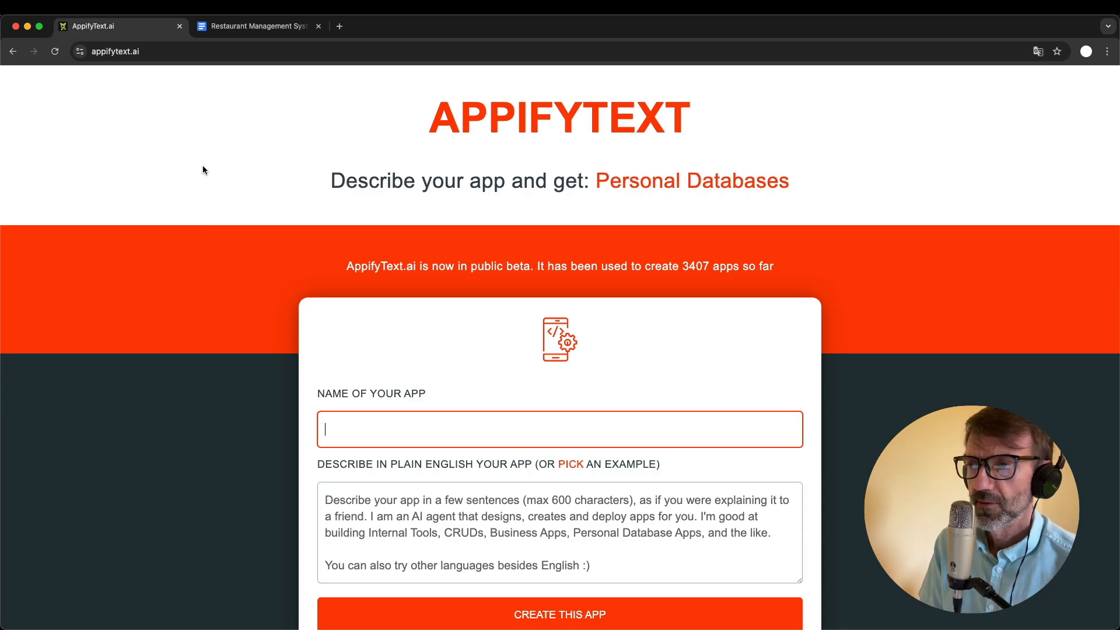
left_click(198, 132)
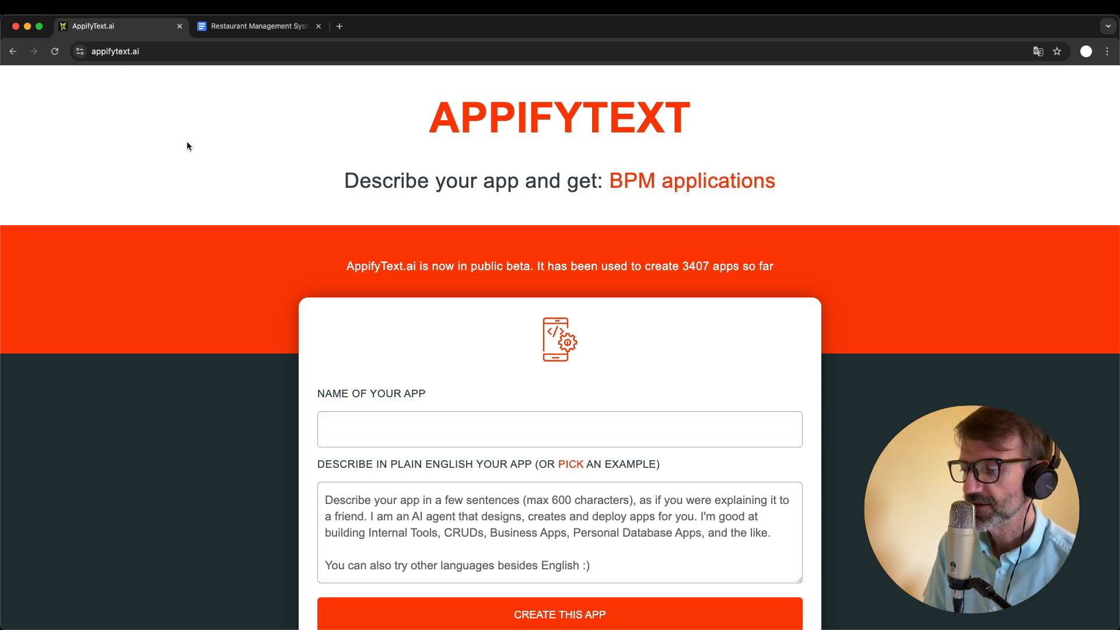
scroll(620, 175, "up", 2)
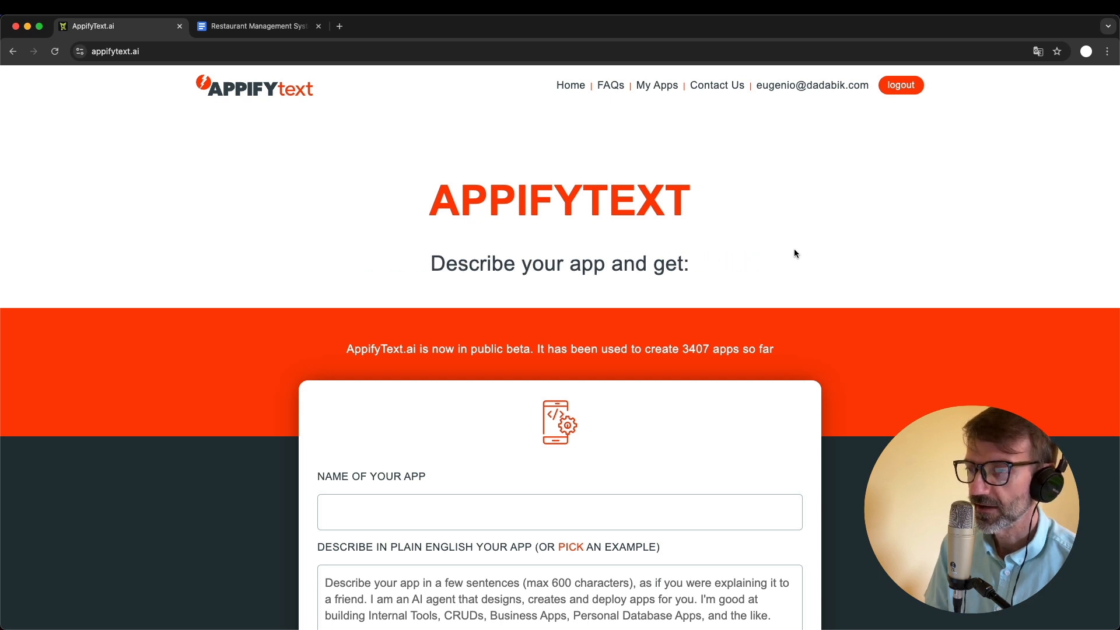
scroll(769, 266, "down", 1)
scroll(769, 266, "up", 1)
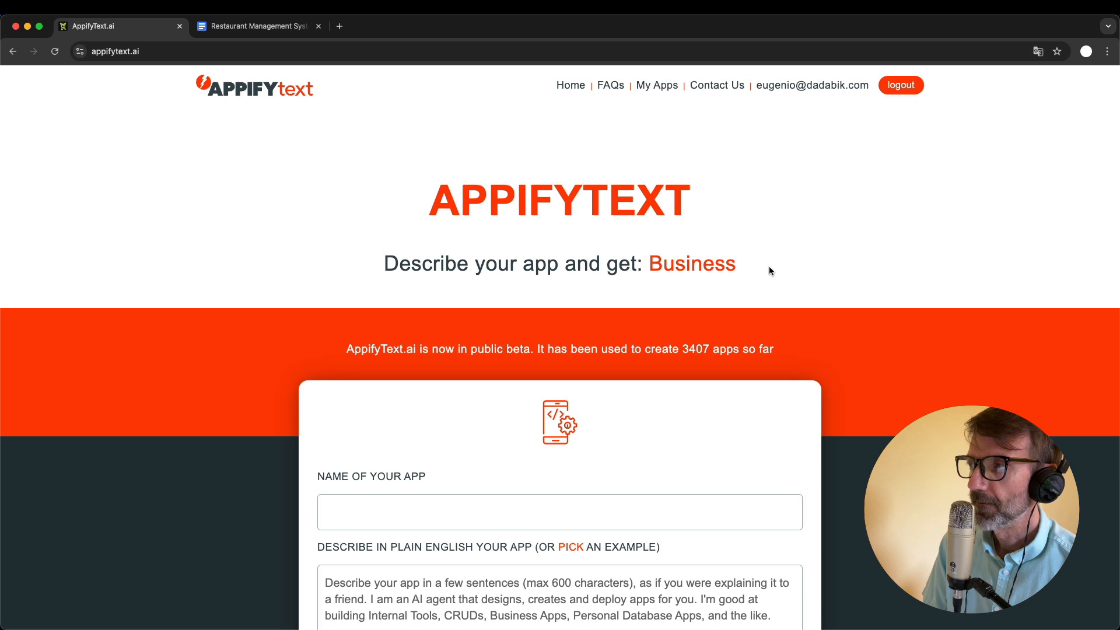
scroll(769, 268, "down", 1)
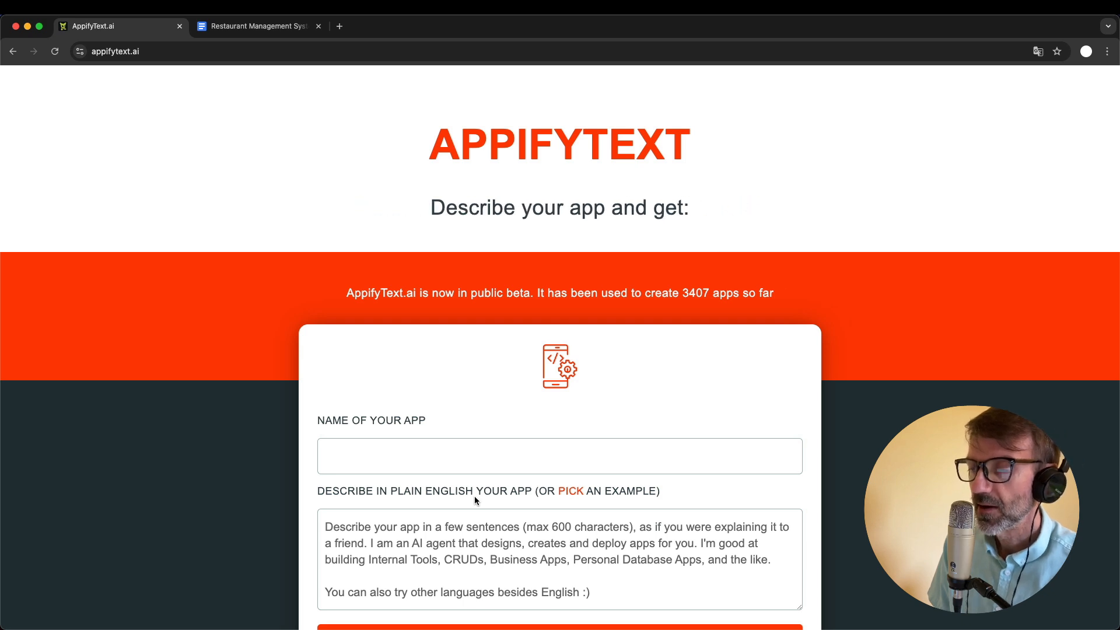
- Name the new app "My Pizza App" in the app creation form
scroll(474, 495, "down", 3)
scroll(533, 501, "down", 1)
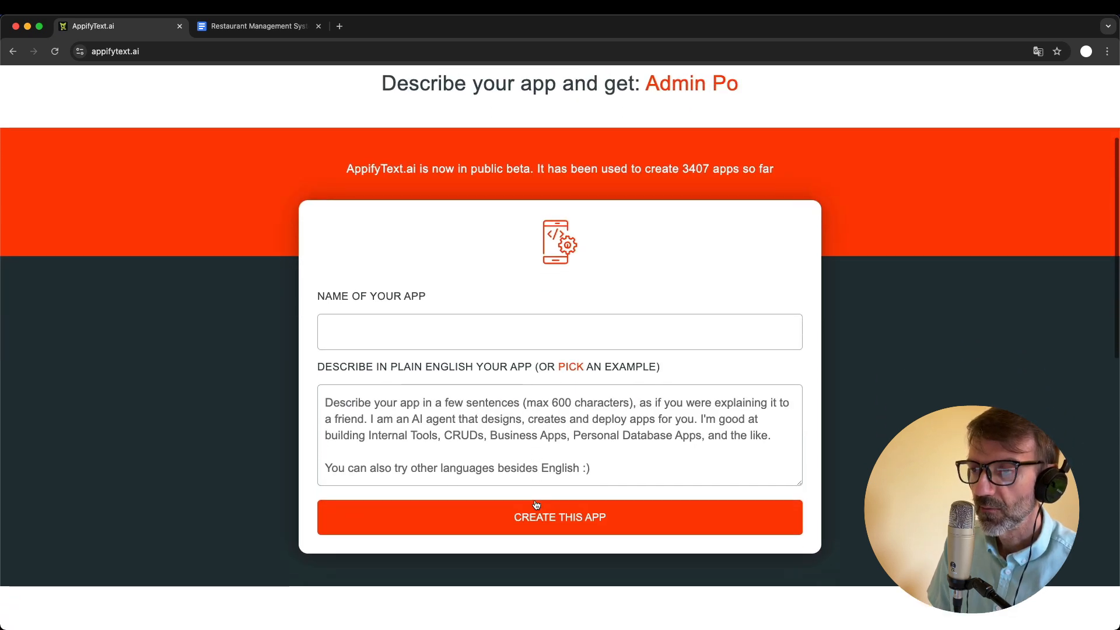
left_click(381, 345)
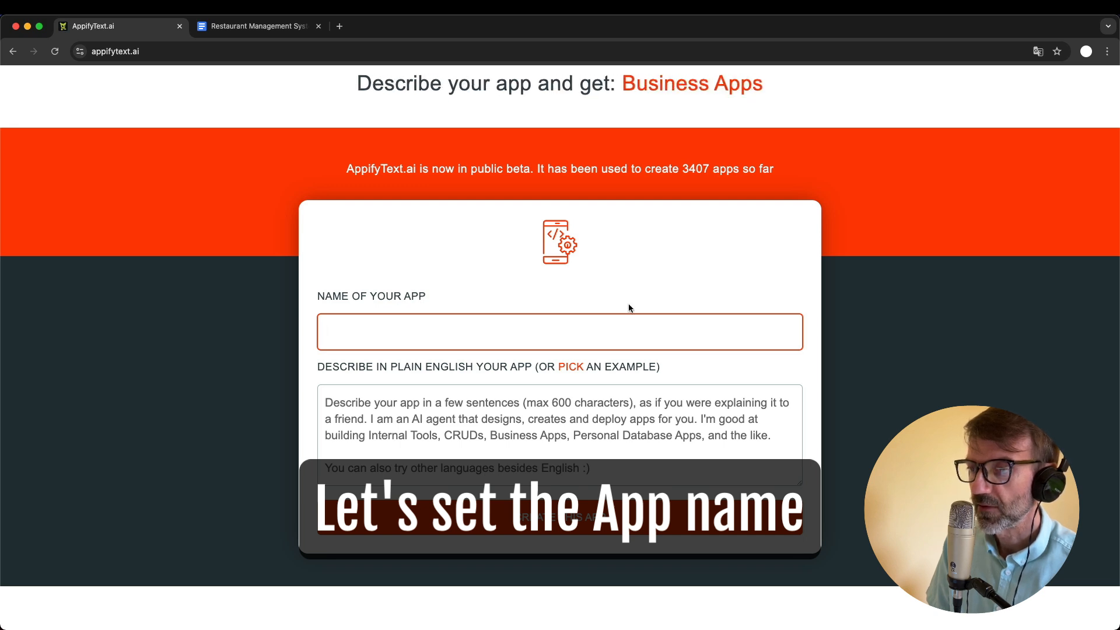
type("M")
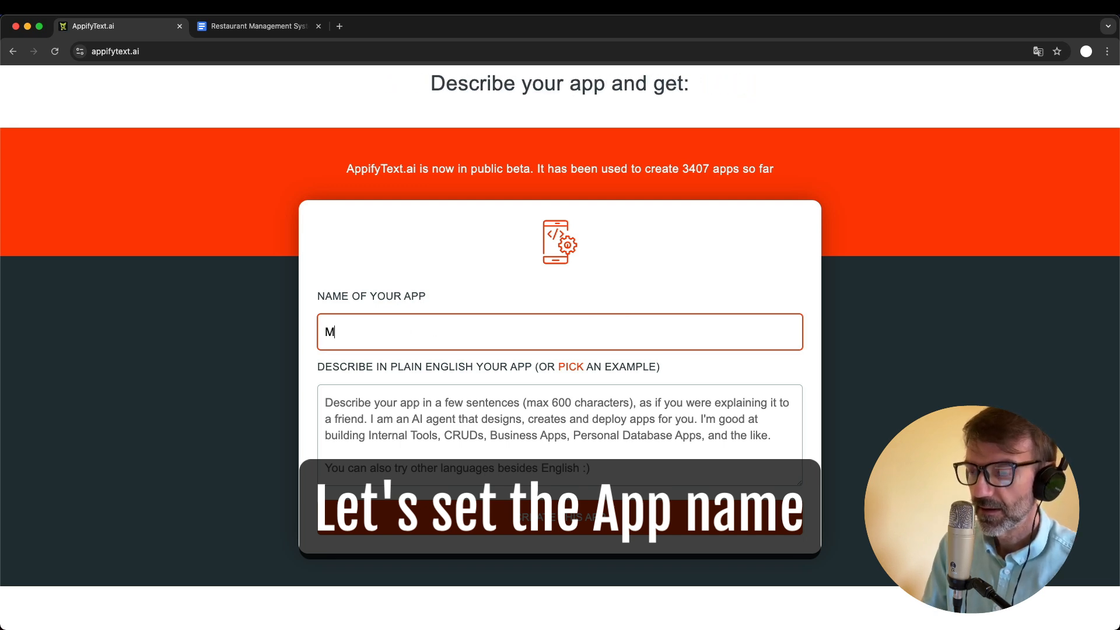
type("y Pizza ")
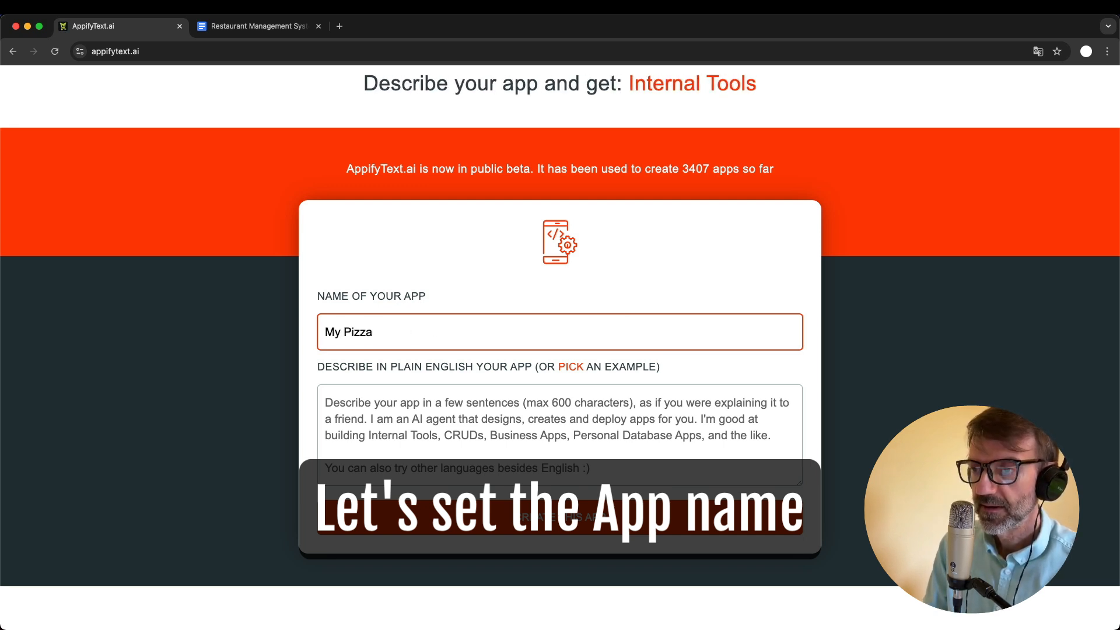
type("App")
- Start the app description with the sentence "Create a restaurant management system."
left_click(442, 438)
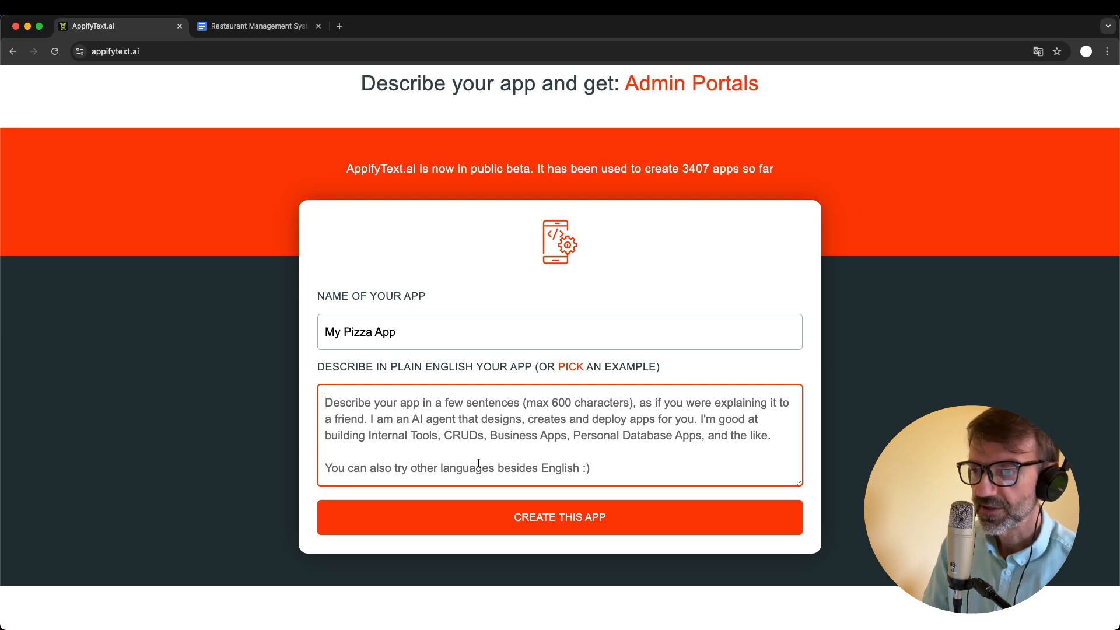
scroll(377, 422, "down", 3)
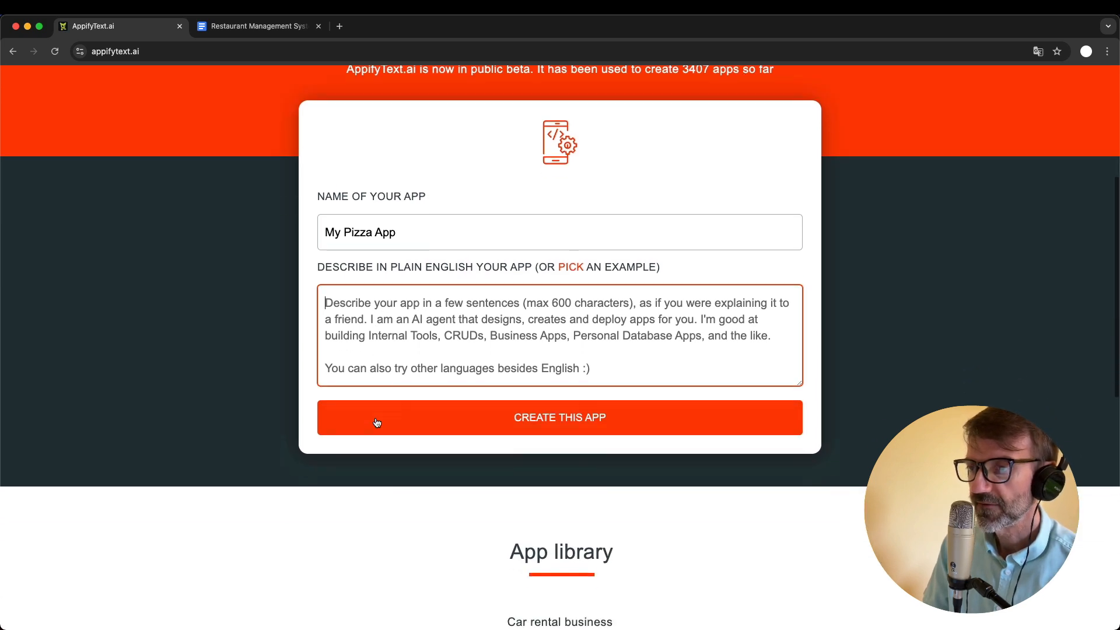
type("C")
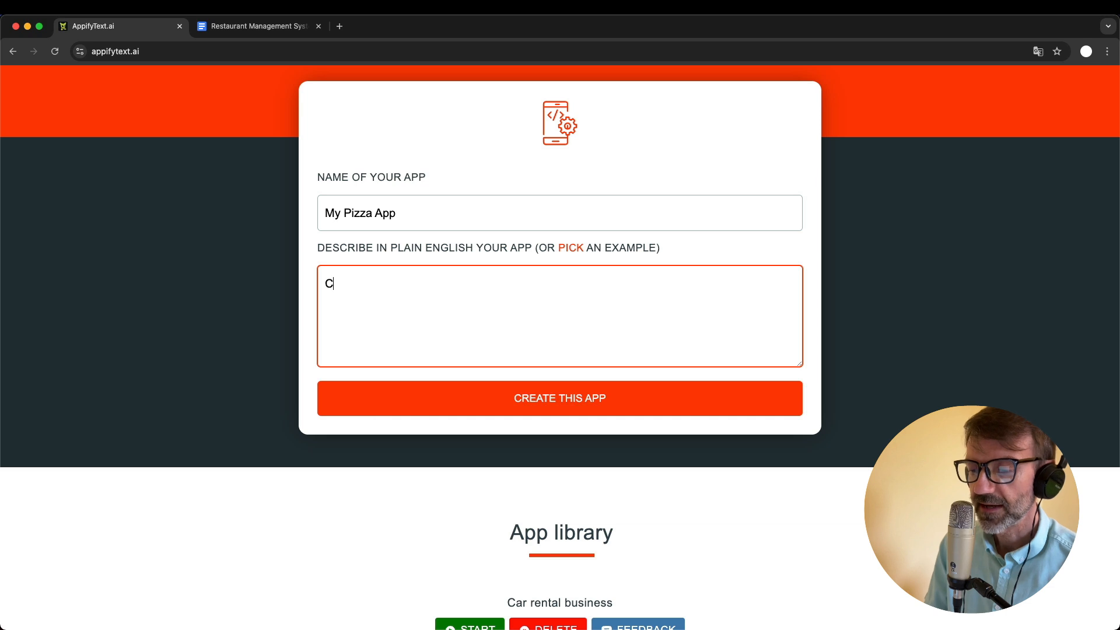
type("reate a")
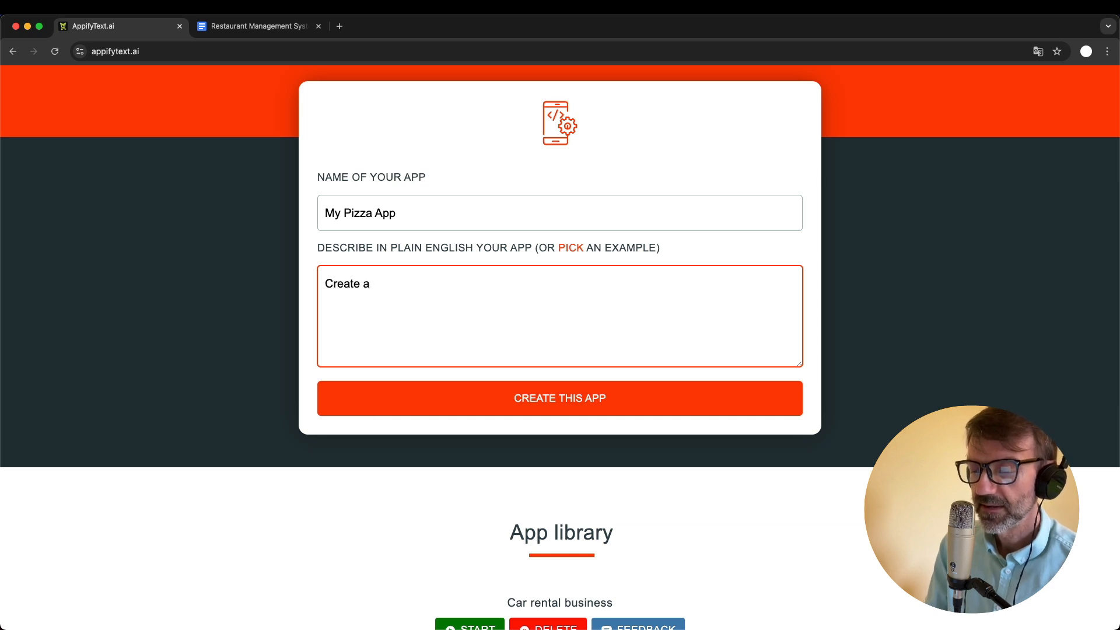
type("resta")
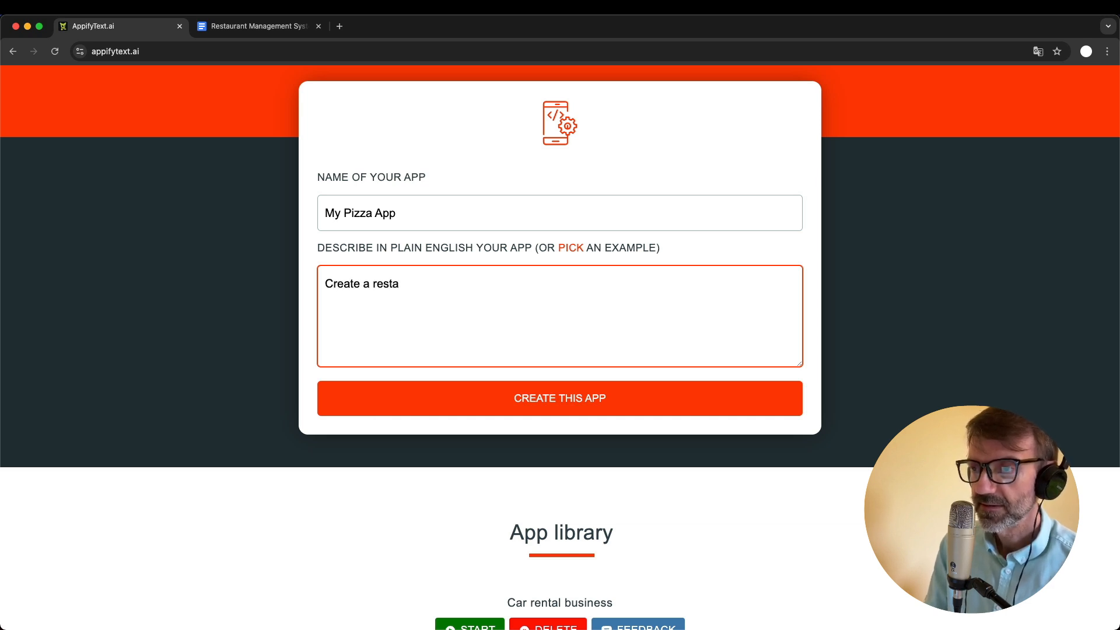
type("urant mana")
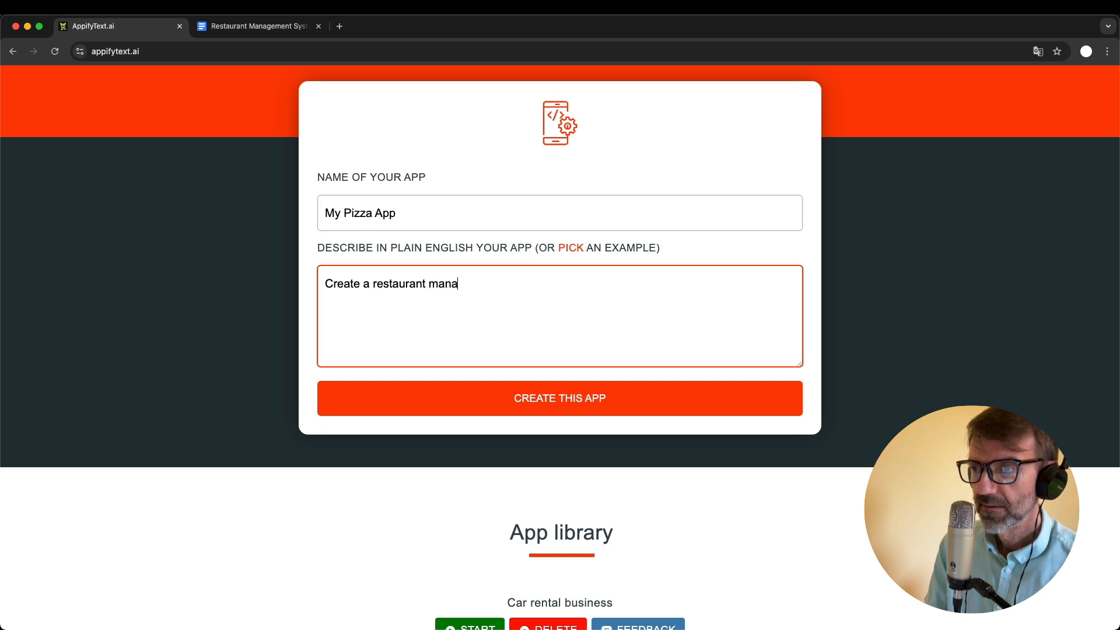
type("gement system")
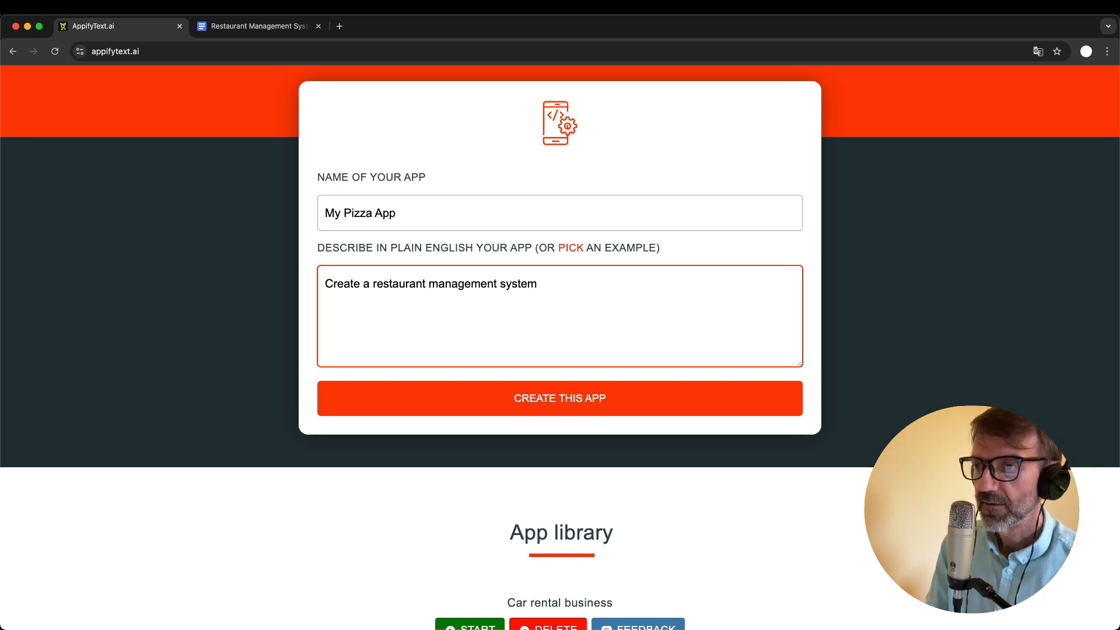
type(".")
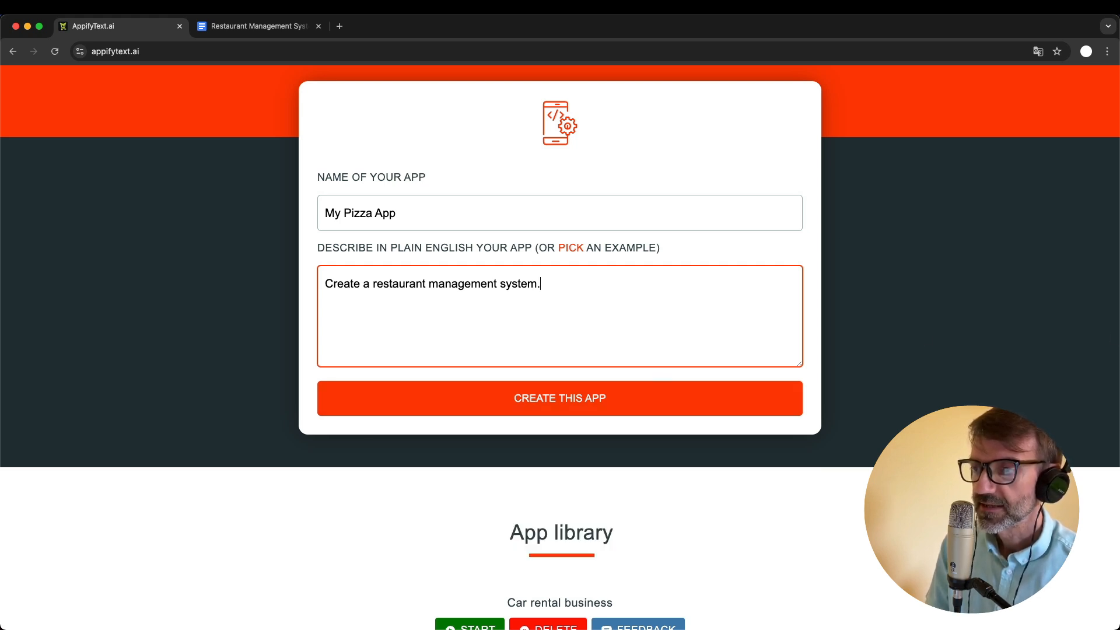
- Begin a second line of the app description with "We serve pizza"
key("Return")
type("We serve")
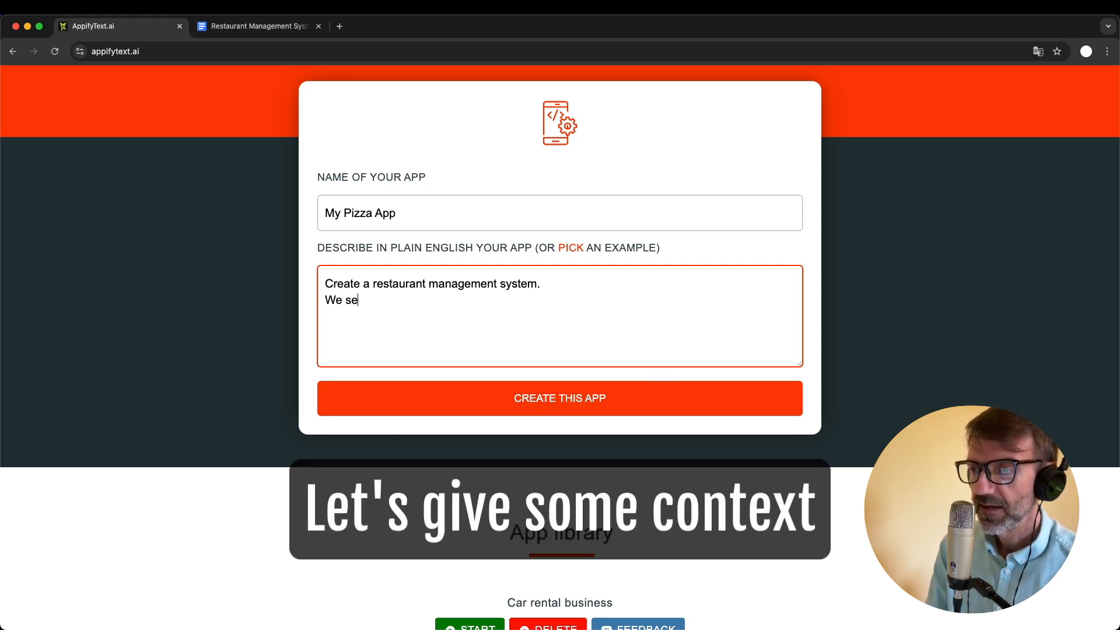
key("BackSpace")
key("BackSpace")
type("rve piz")
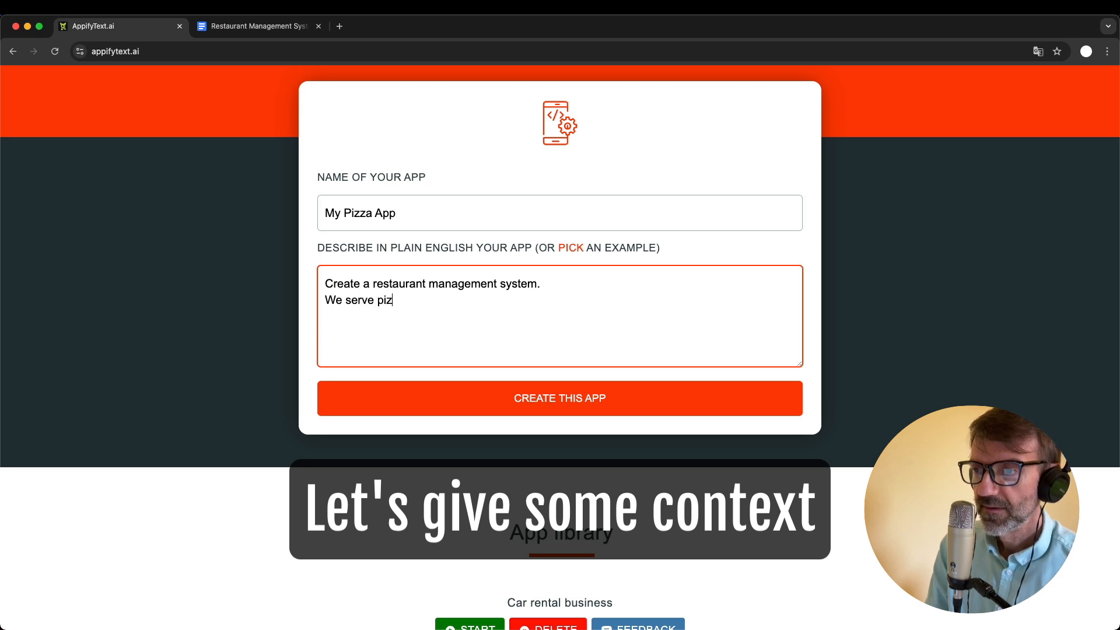
type("za, the re")
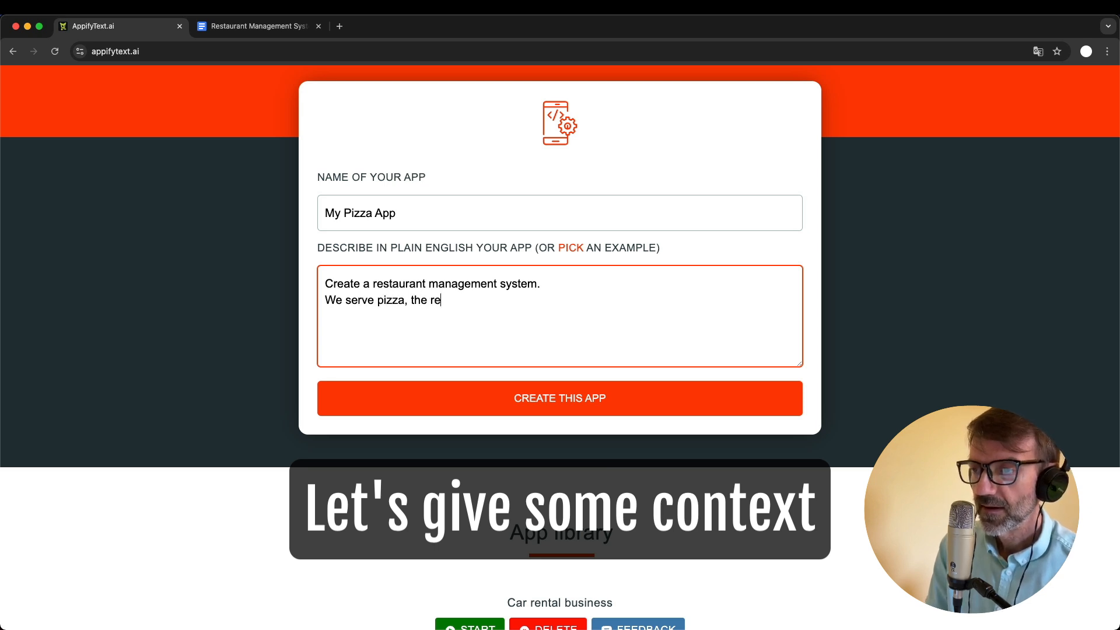
type("staurant i")
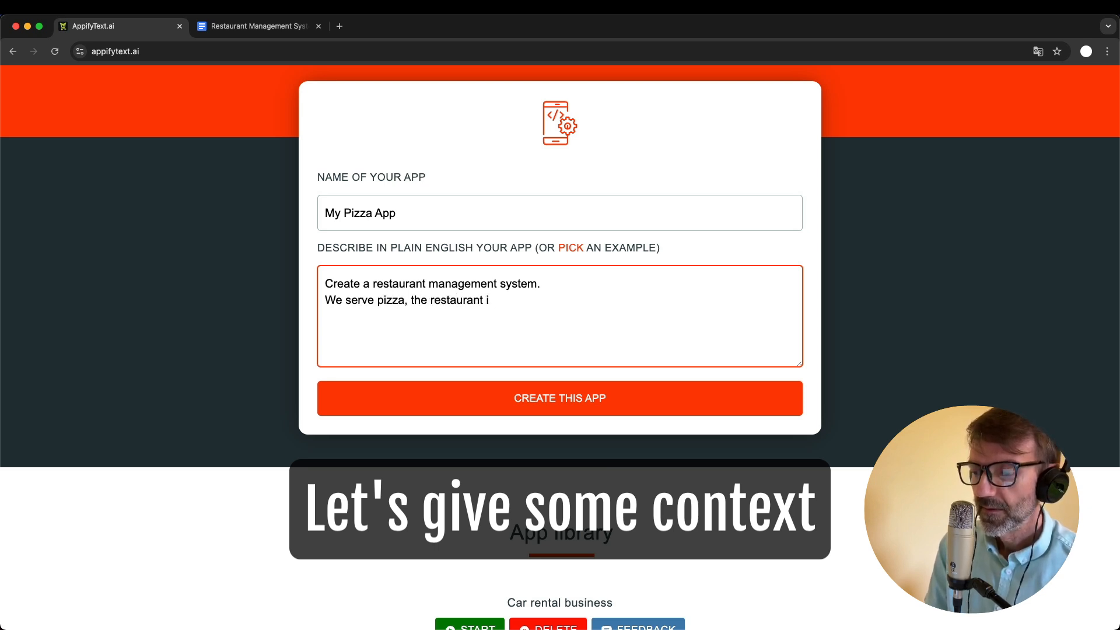
type("s on two")
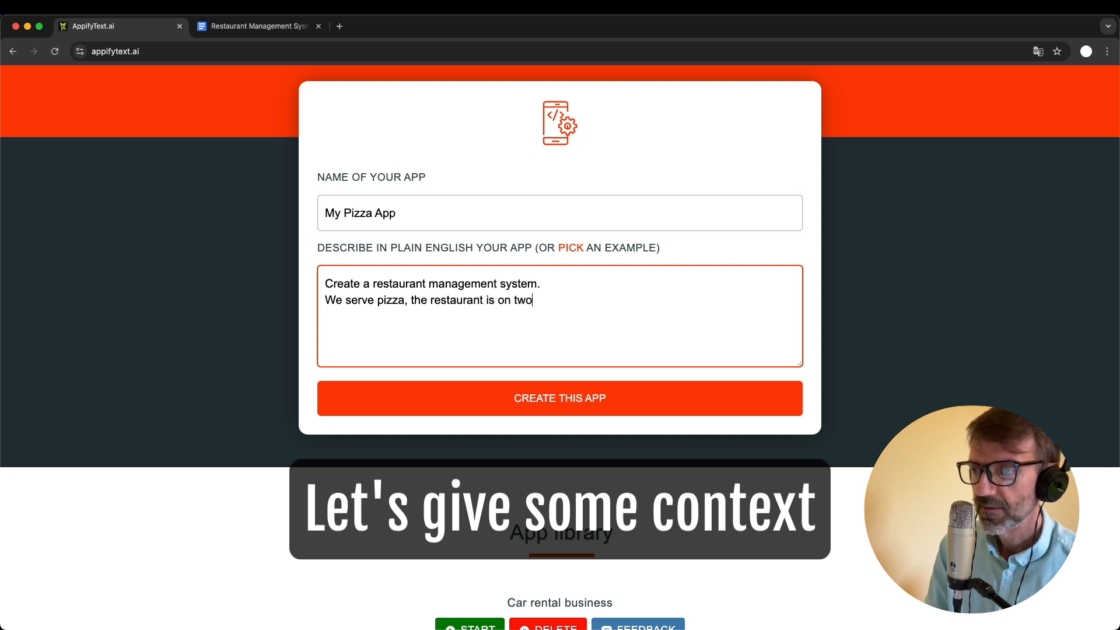
type(" floors with 20 te")
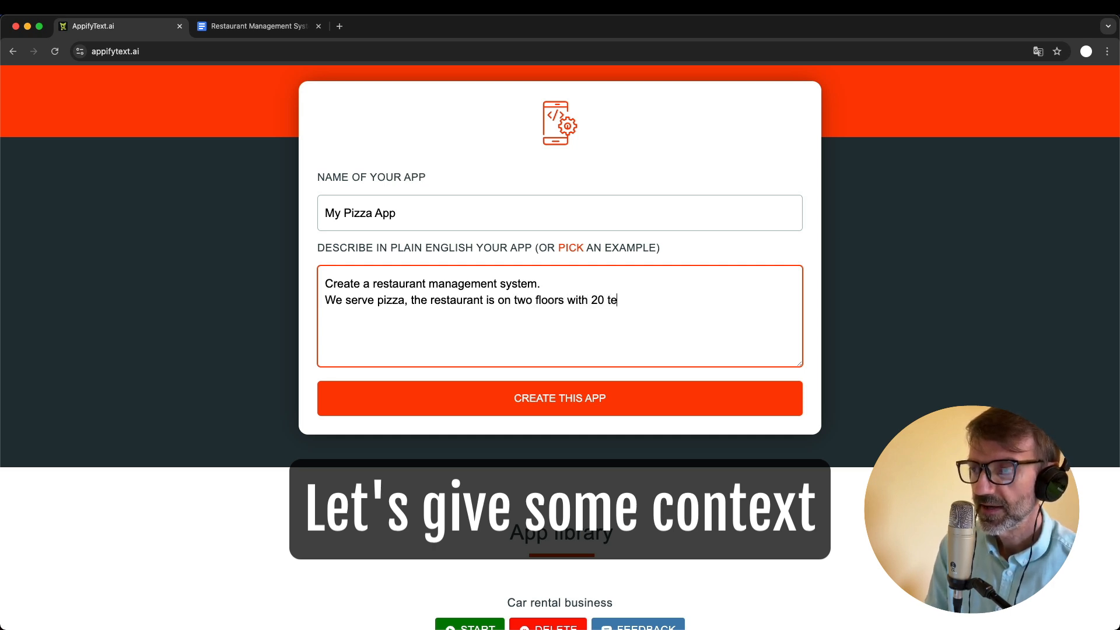
- Continue the description's second line after "We serve pizza" with ", the restaurant is on two floors with 20 tables for each floor."
key("BackSpace")
type("ables for ec")
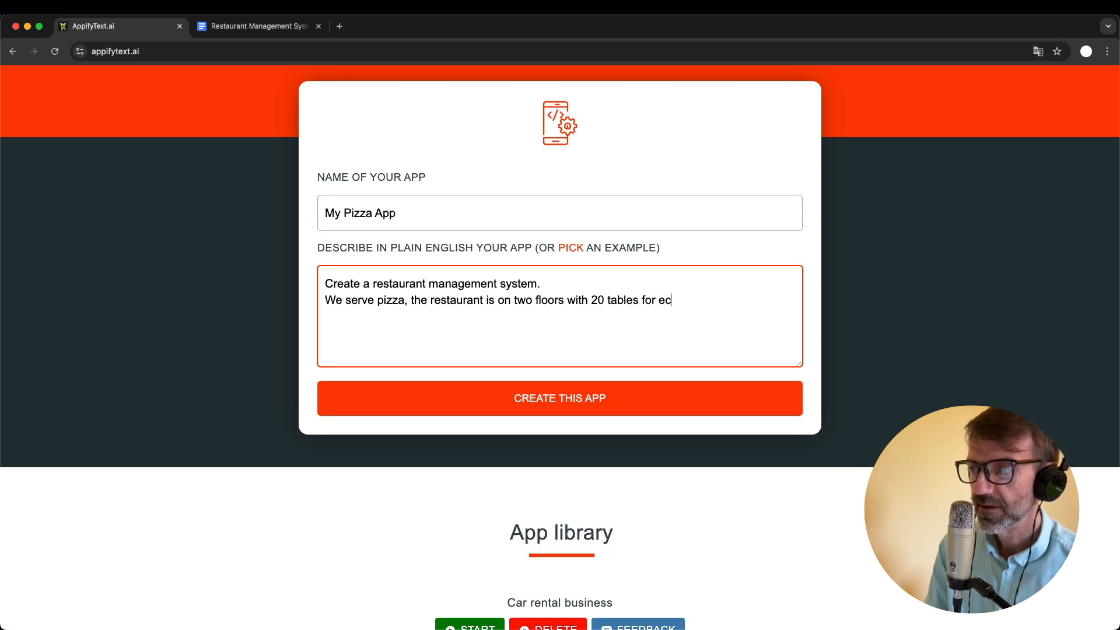
key("BackSpace")
type("ach ")
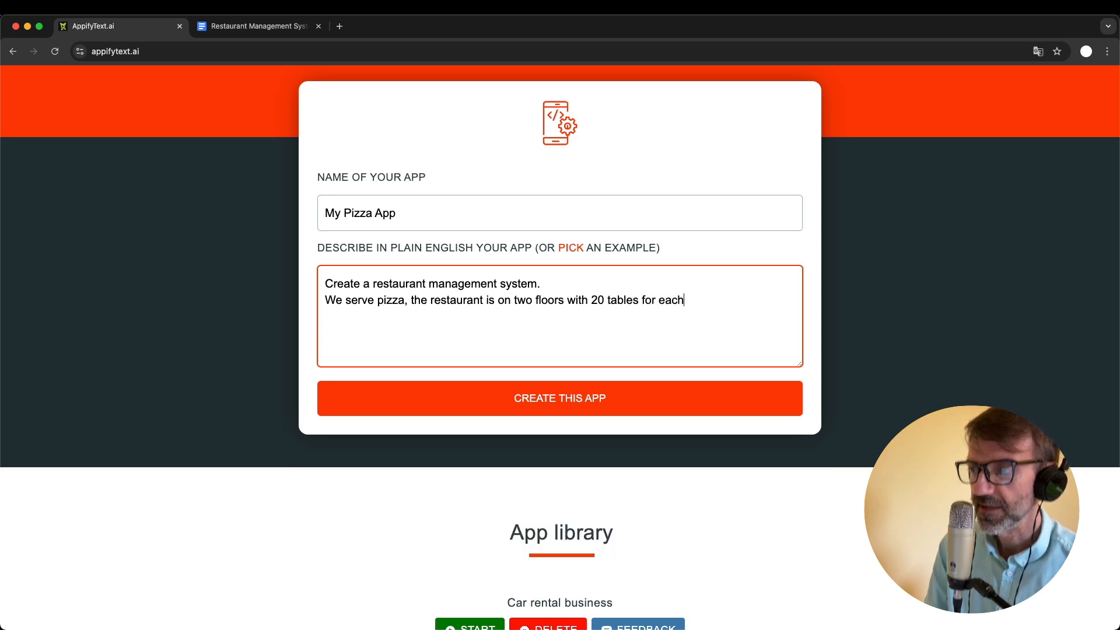
type("floor.")
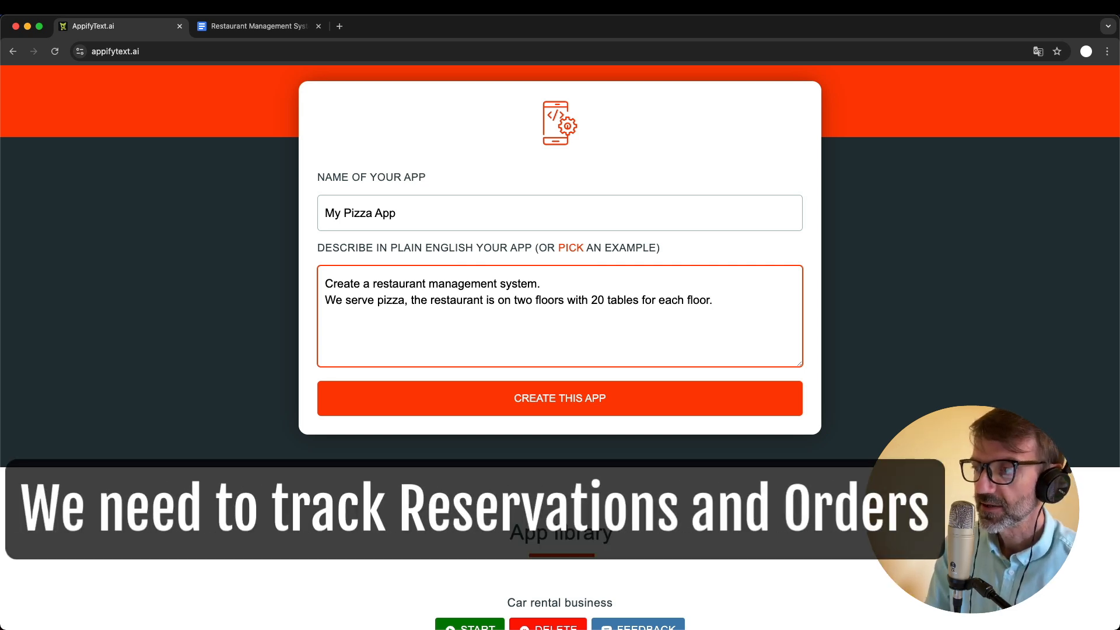
- Add the sentence "I need to track reservations (with date, time and number of people) and orders made by customers." to the app description
type("I need to")
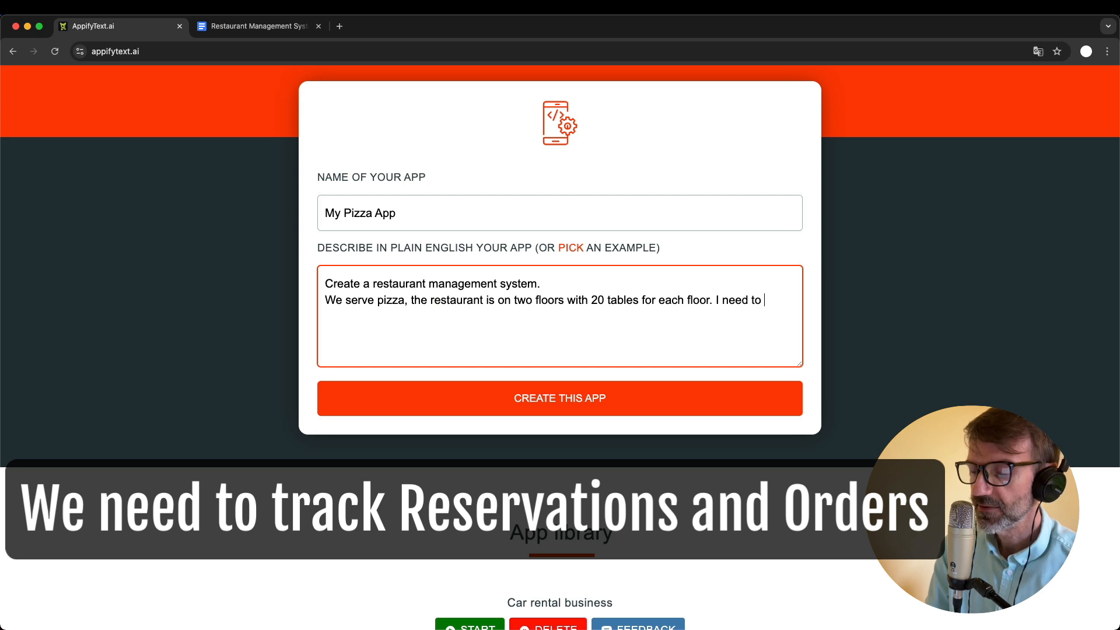
type(" track reser")
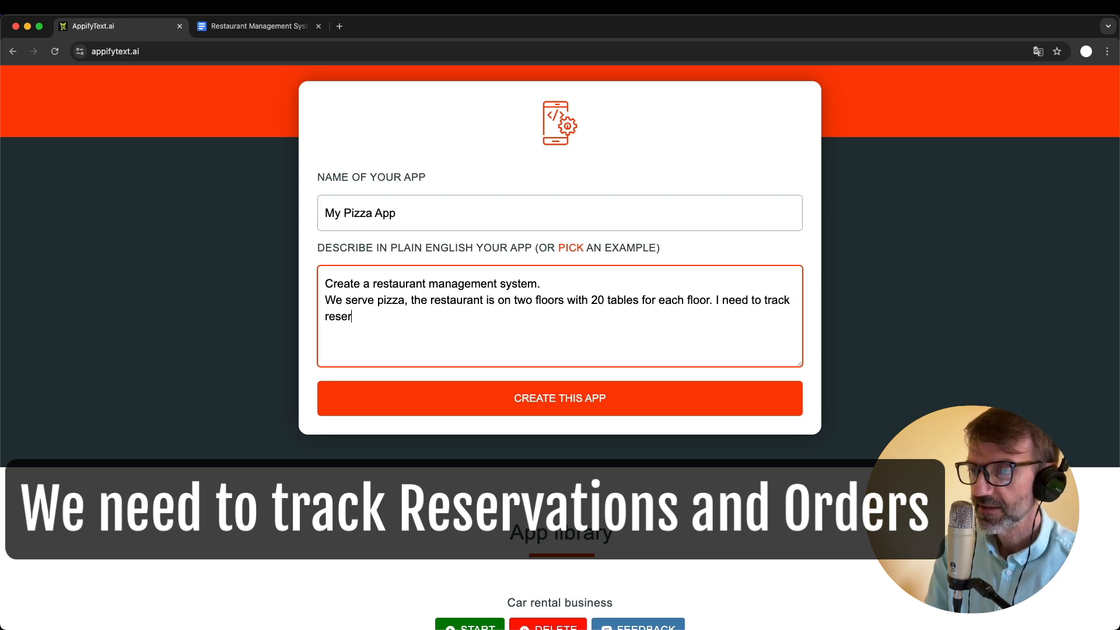
type("vations")
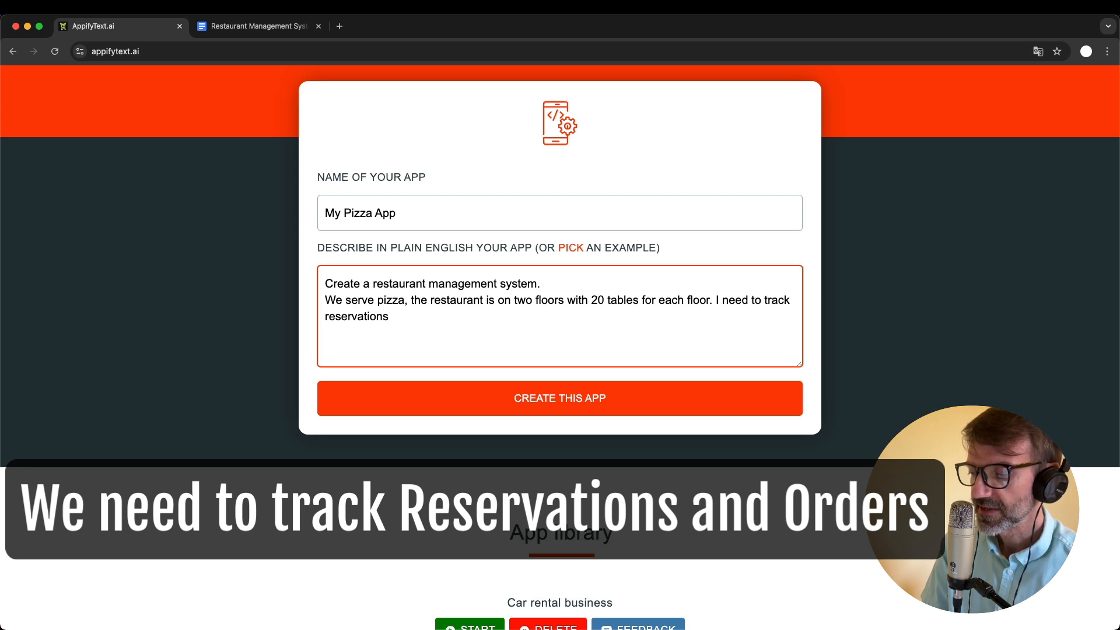
type(" (with date")
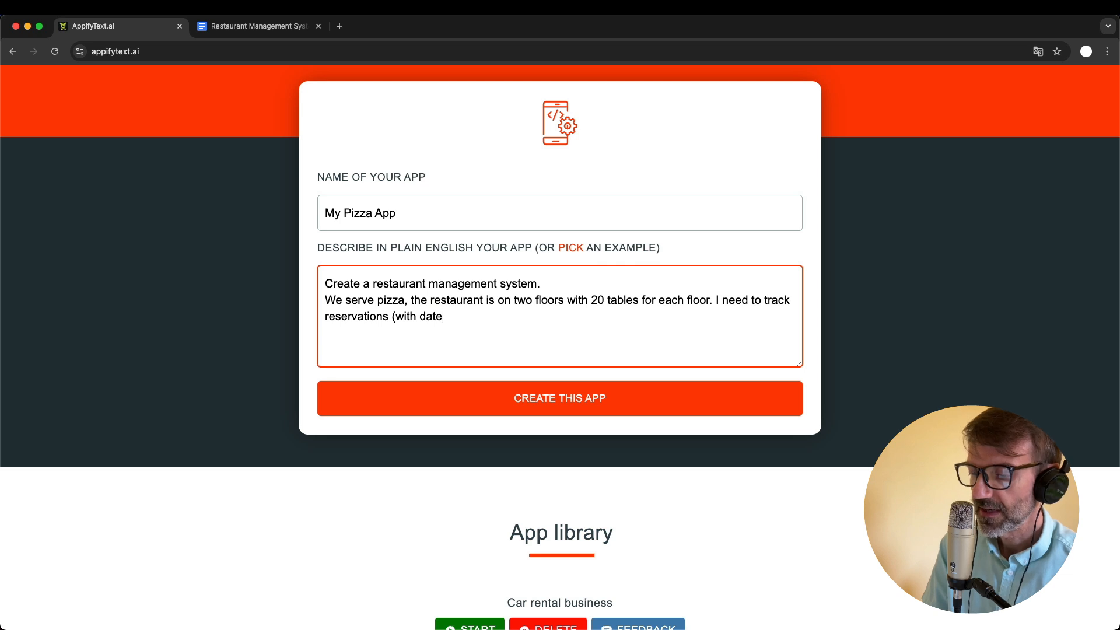
type(", time and number fo")
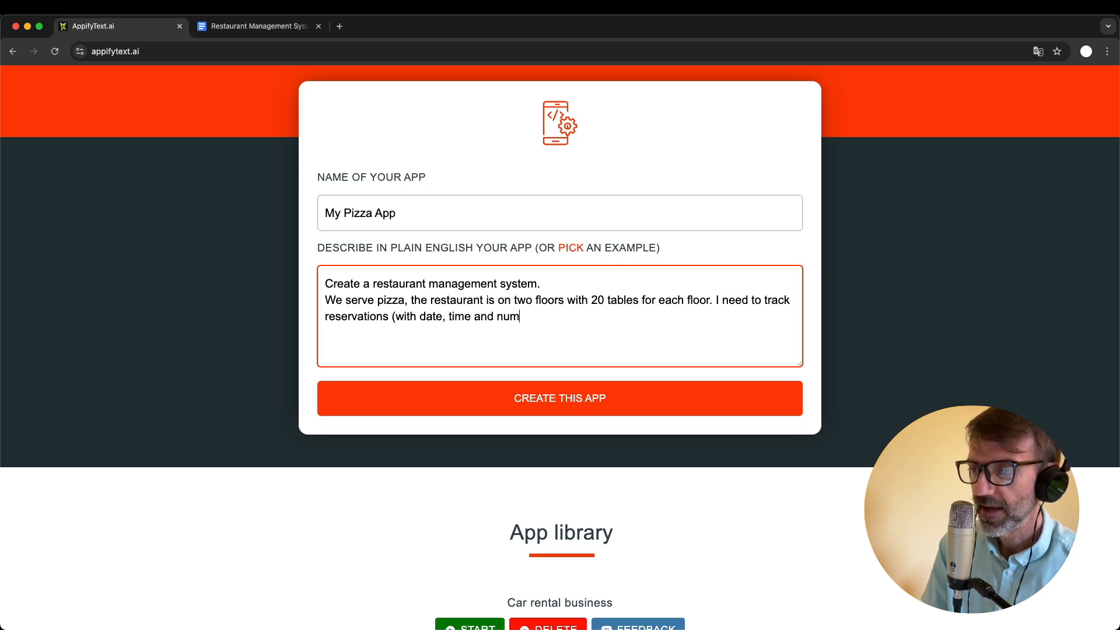
key("BackSpace")
key("BackSpace")
type("of peop")
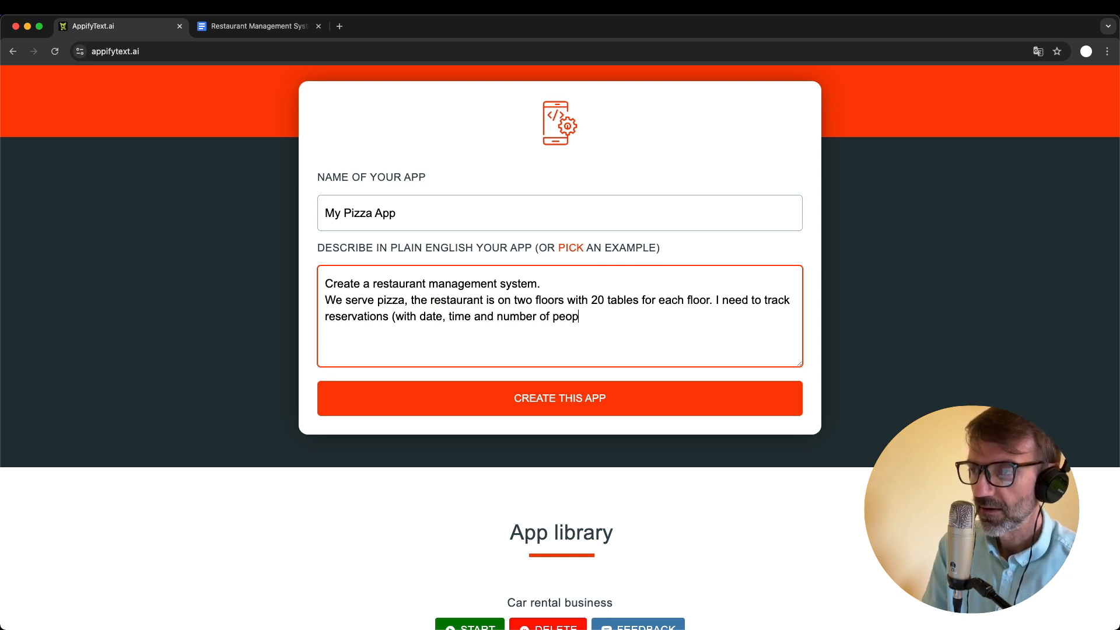
type("le) and ")
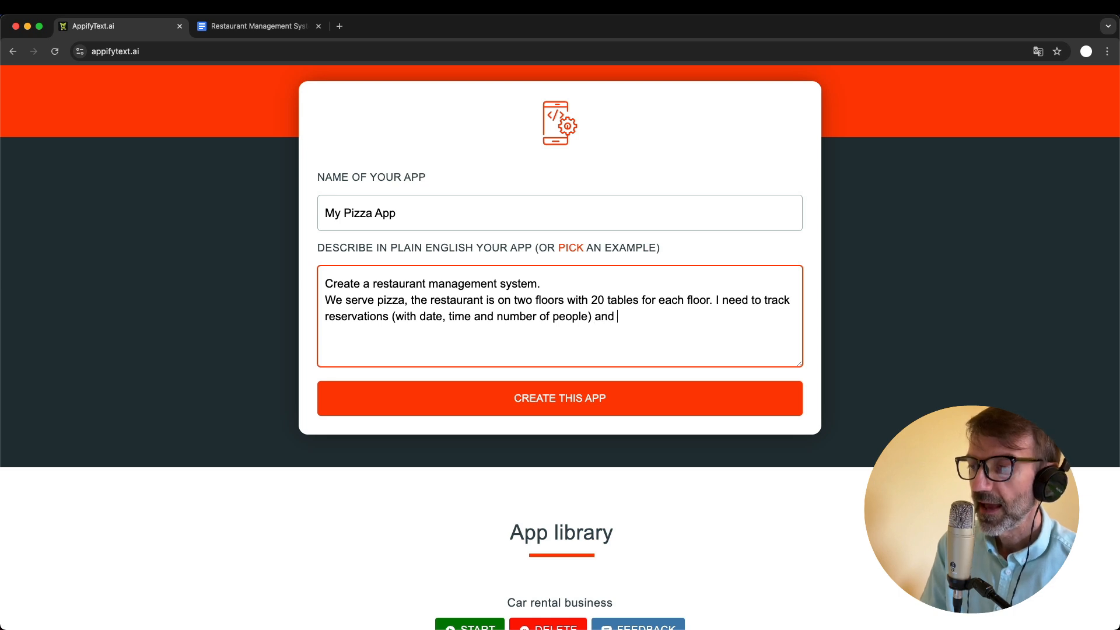
type("orders m")
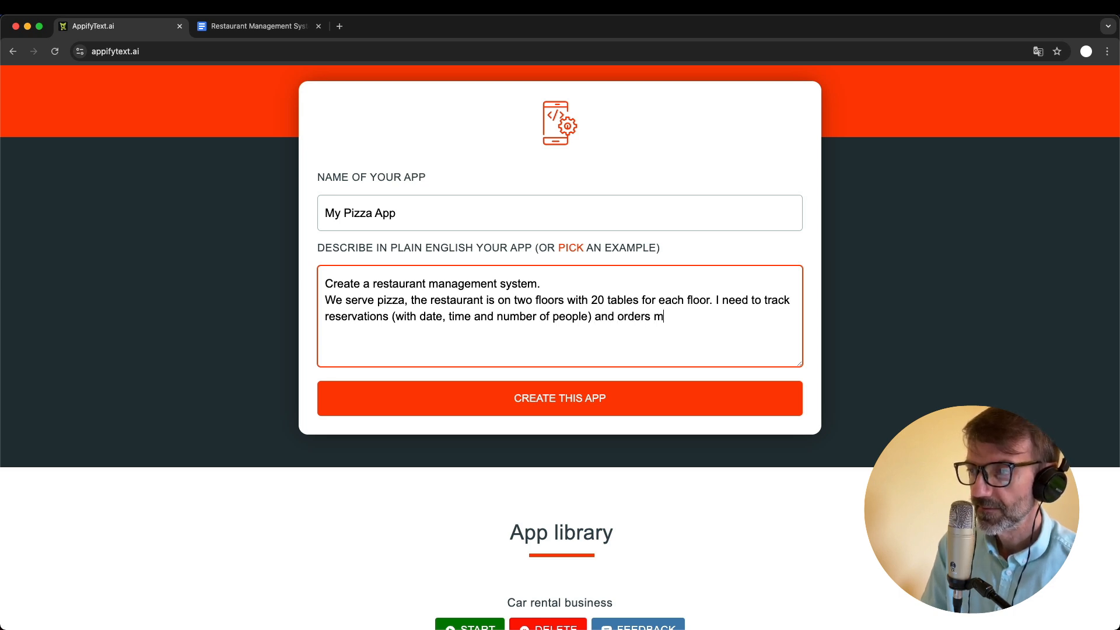
type("ade by ")
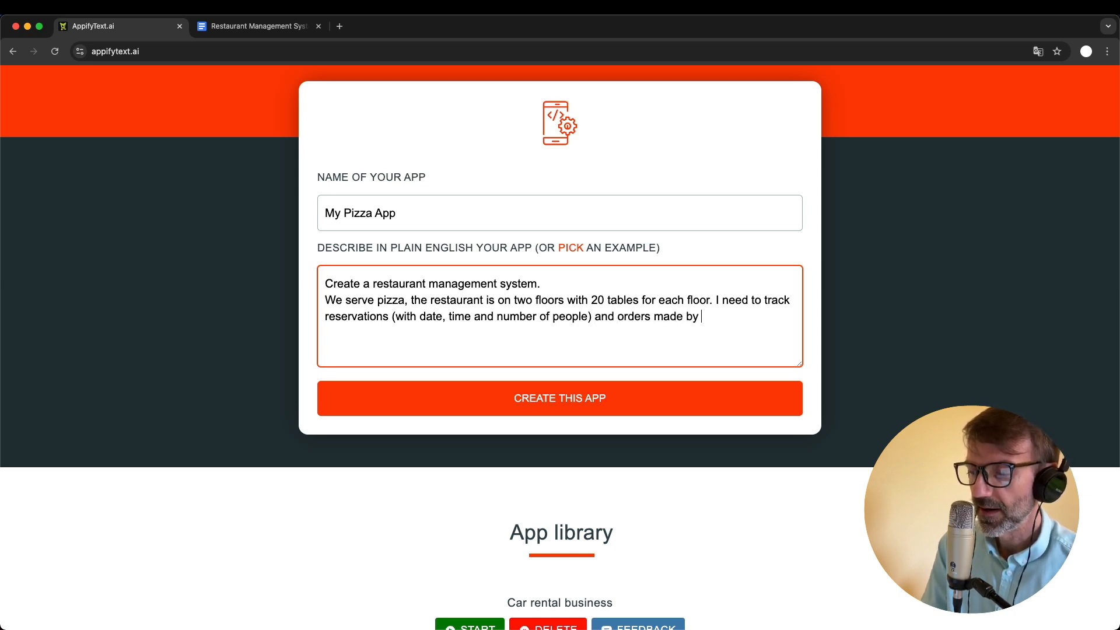
type("customers.")
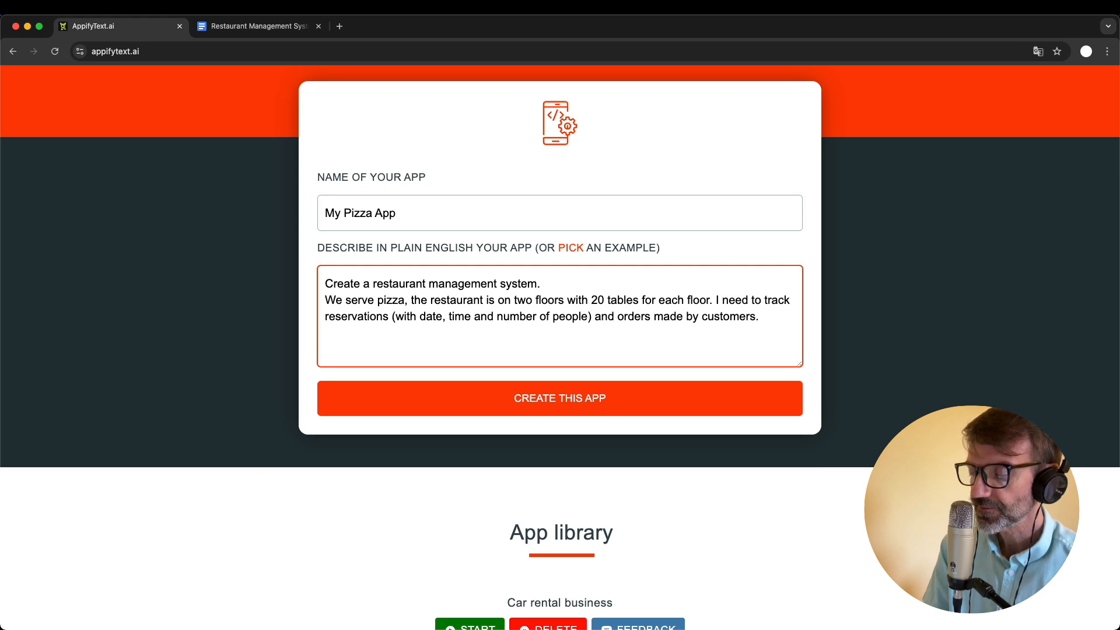
type(" Each ord")
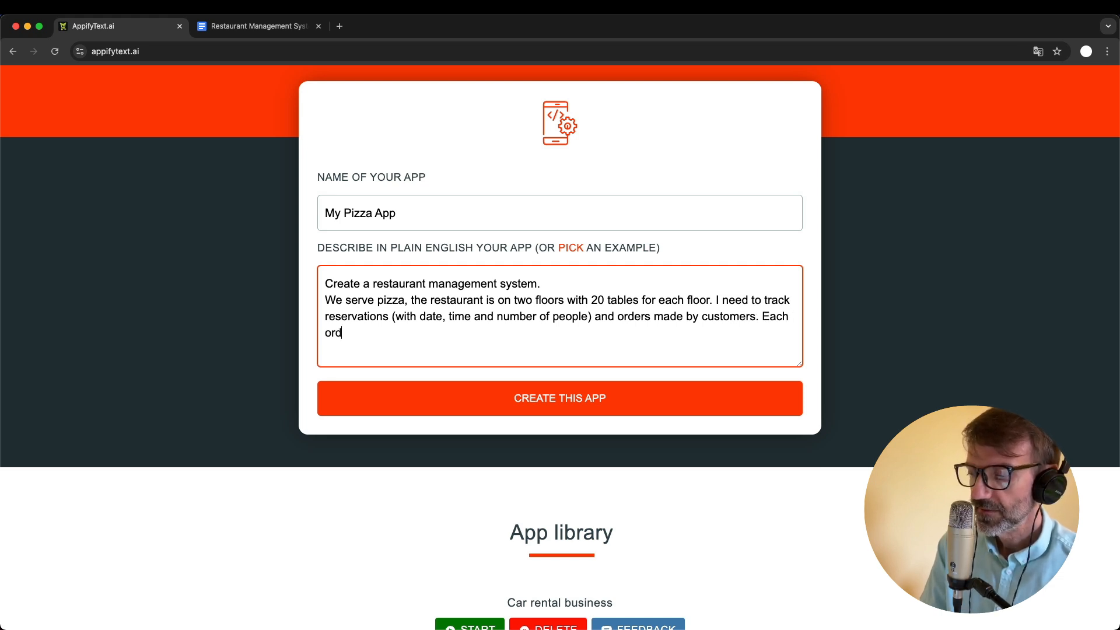
type("er is a")
- Extend the app description with "Each order is for a specific table and can contain many items"
key("BackSpace")
key("BackSpace")
type("f")
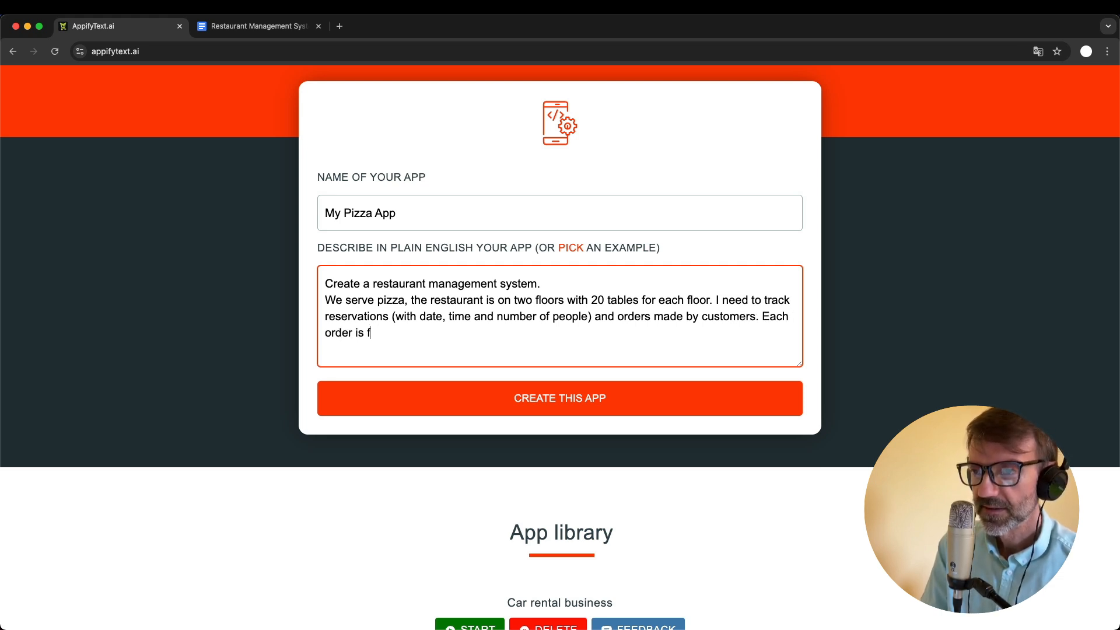
type("or a specif")
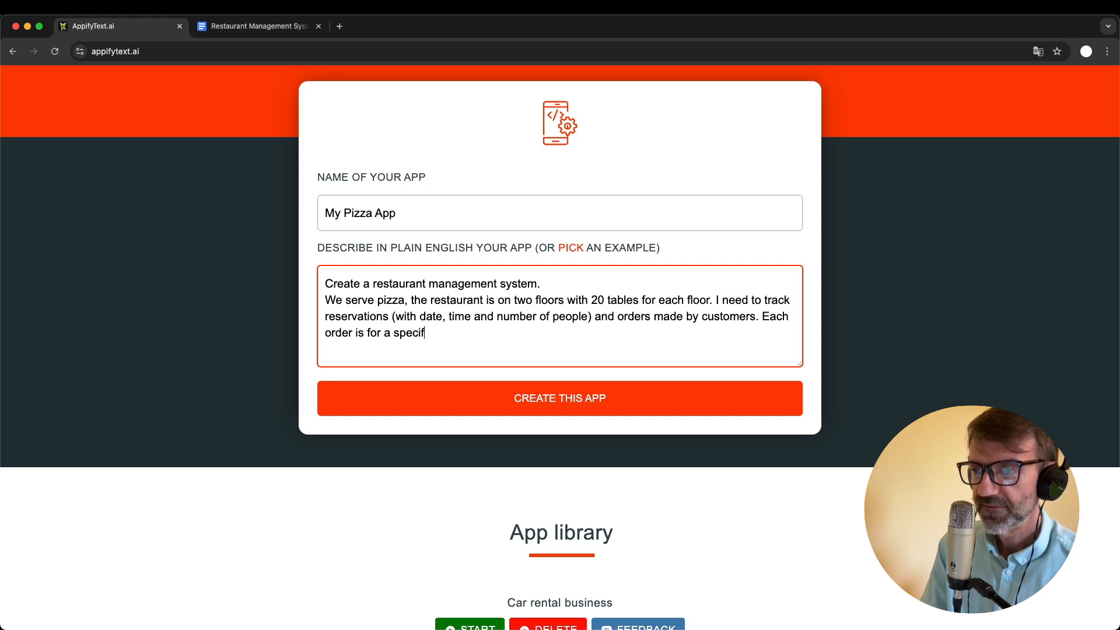
type("ic table ")
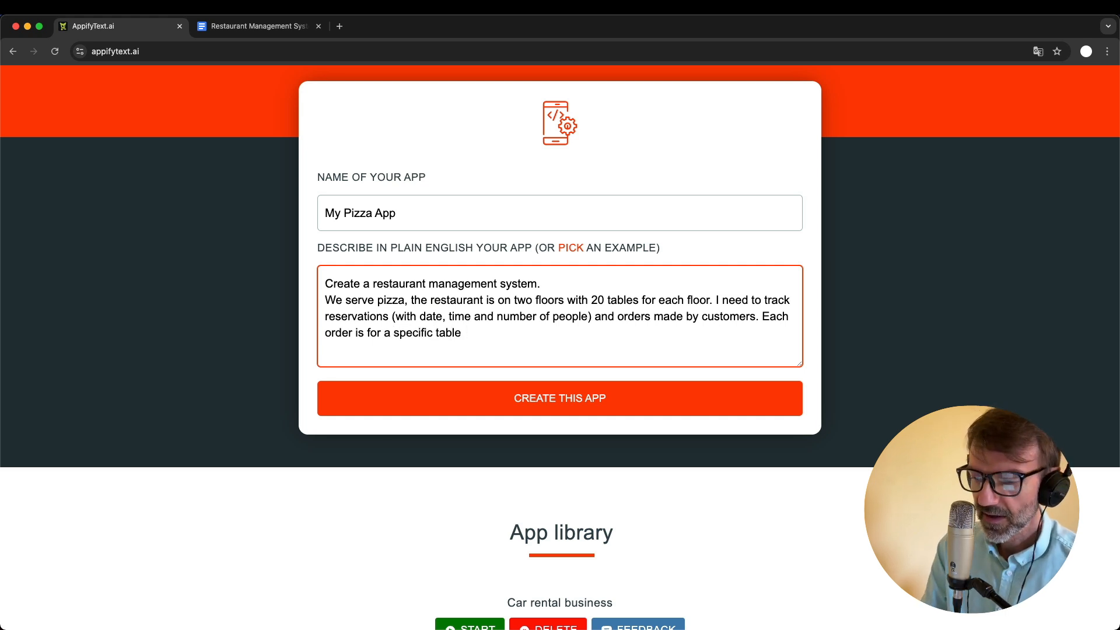
type("and can ")
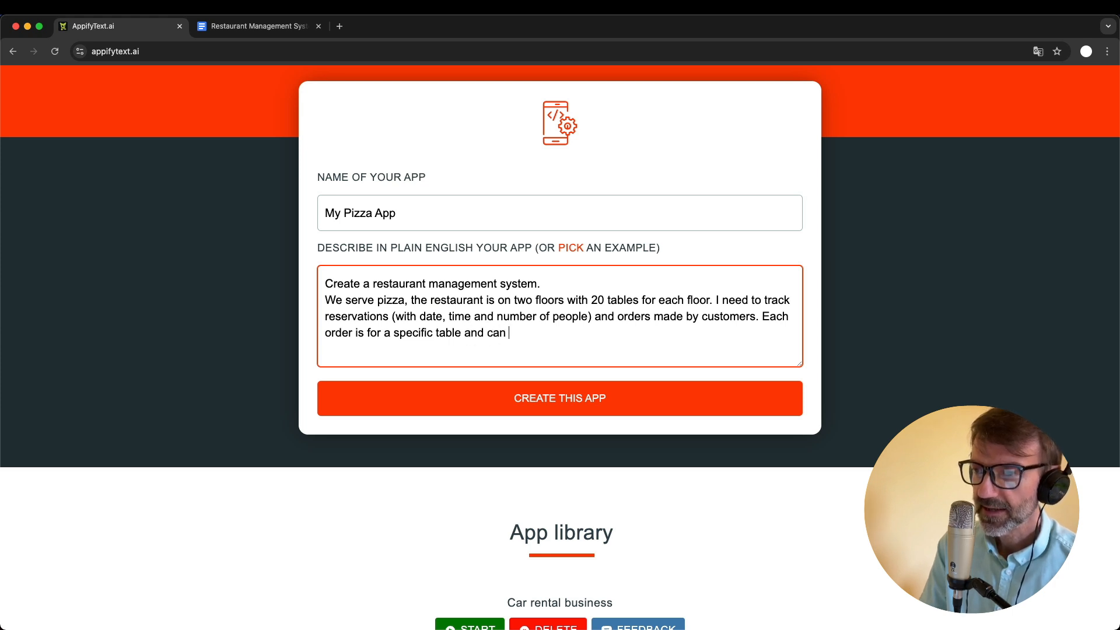
type("contain many items")
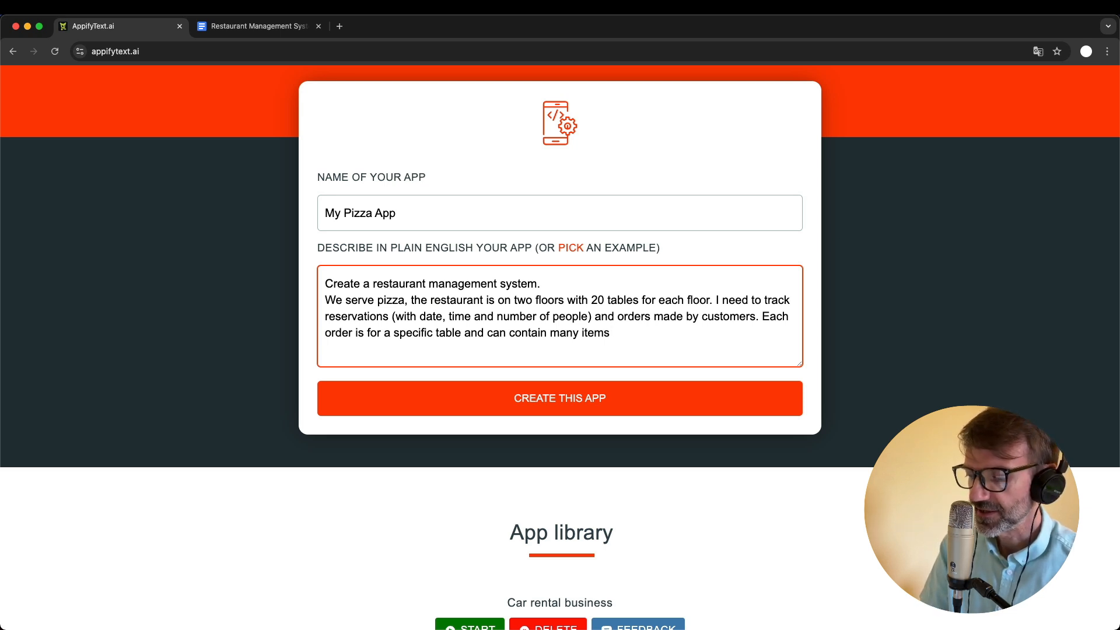
- Finish the sentence about order items with the example "(e.g. 2 pizzas and 3 drinks)."
type("(")
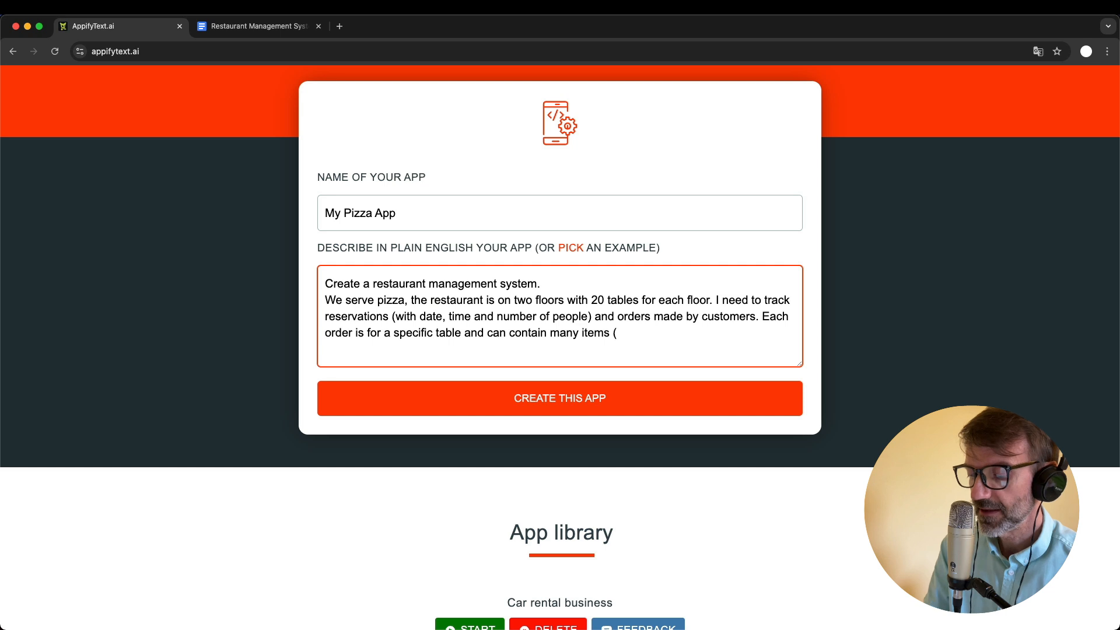
type("e.g. ")
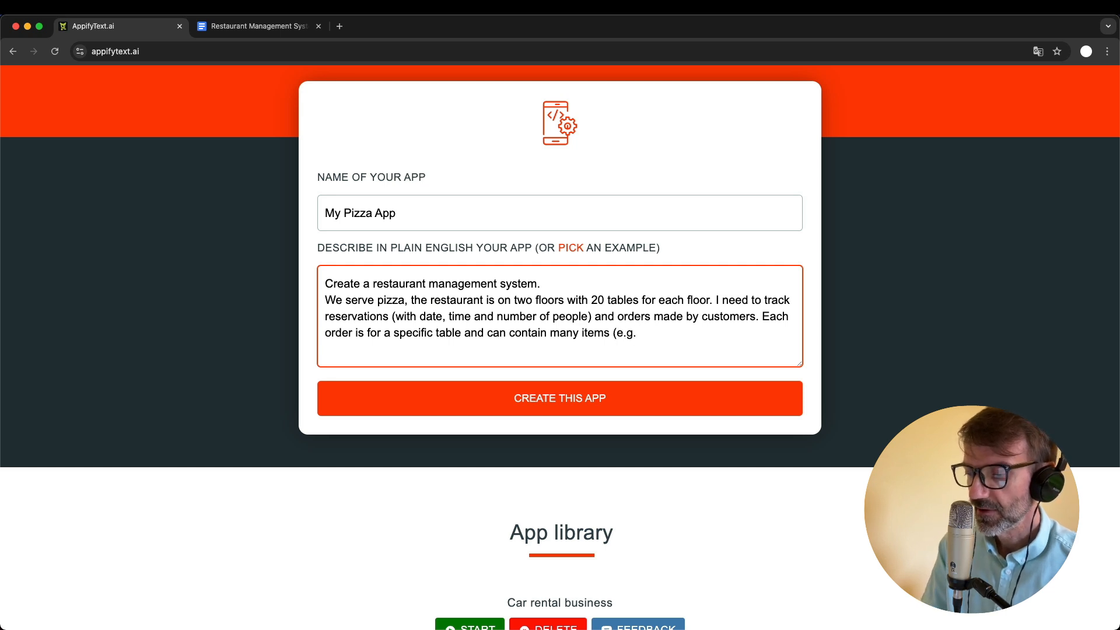
type("2 pizzas ")
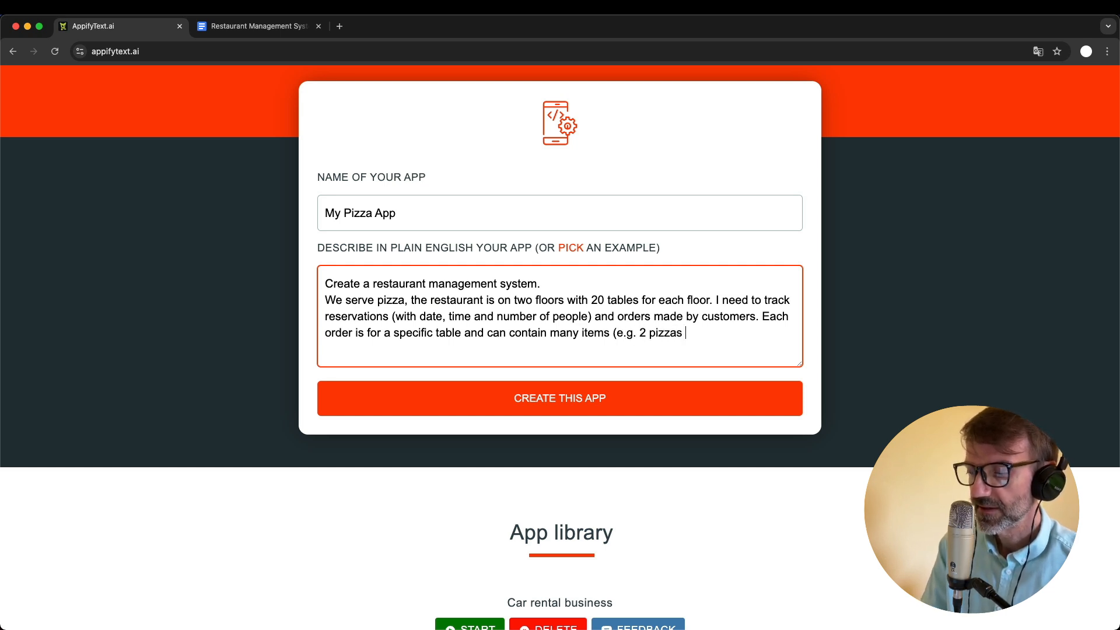
type("and 3 dri")
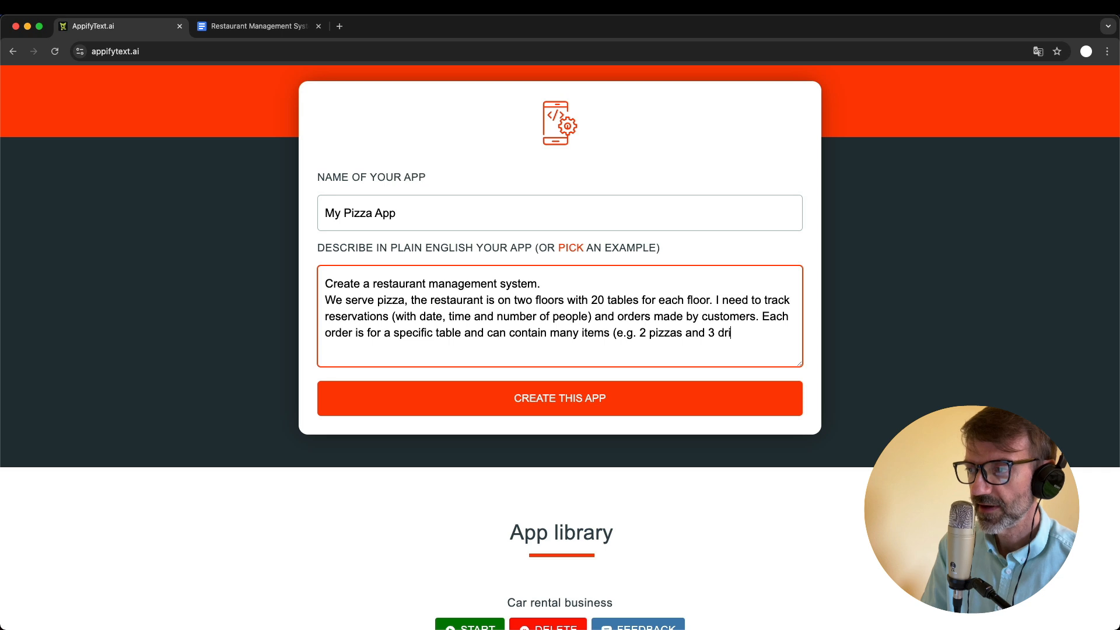
type("nks")
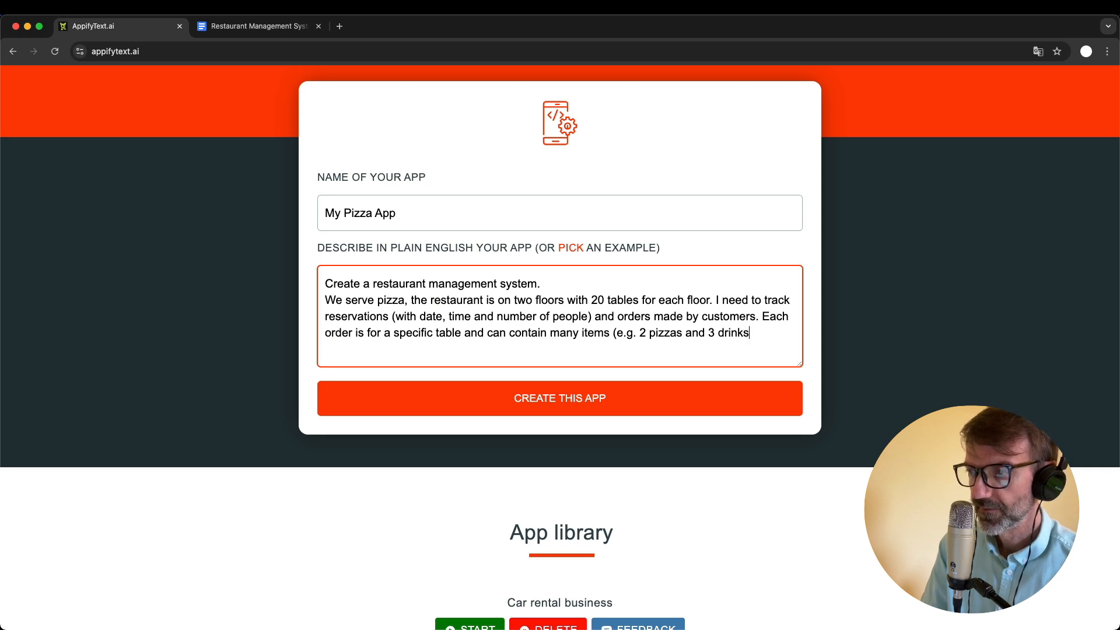
type(").")
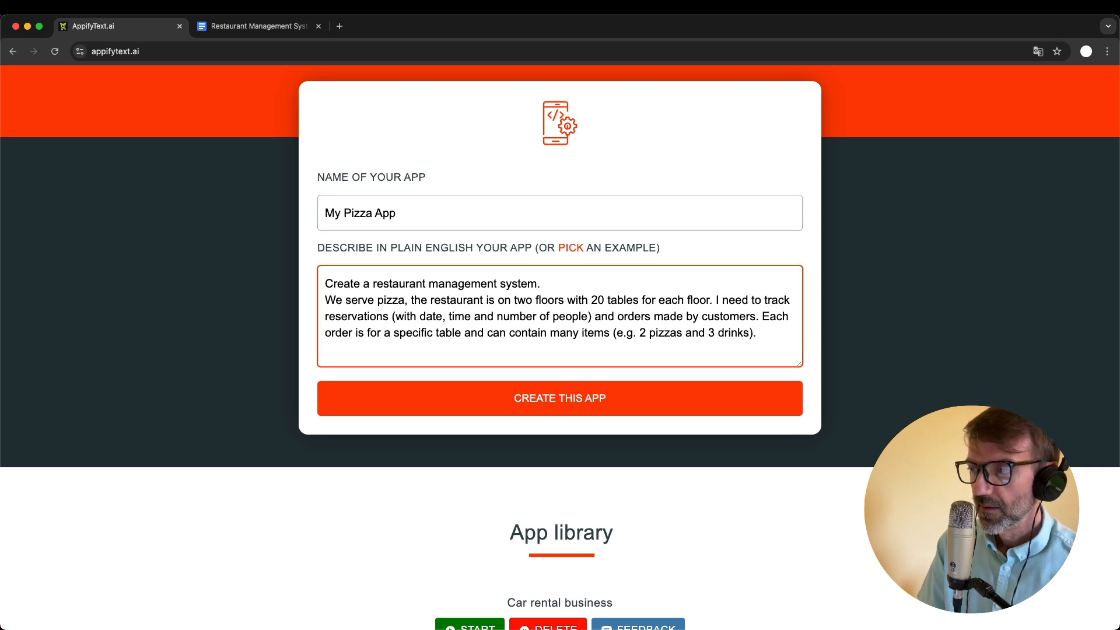
- Add a new line to the app description reading "Three different waiters take care of the orders."
key("Return")
type("T")
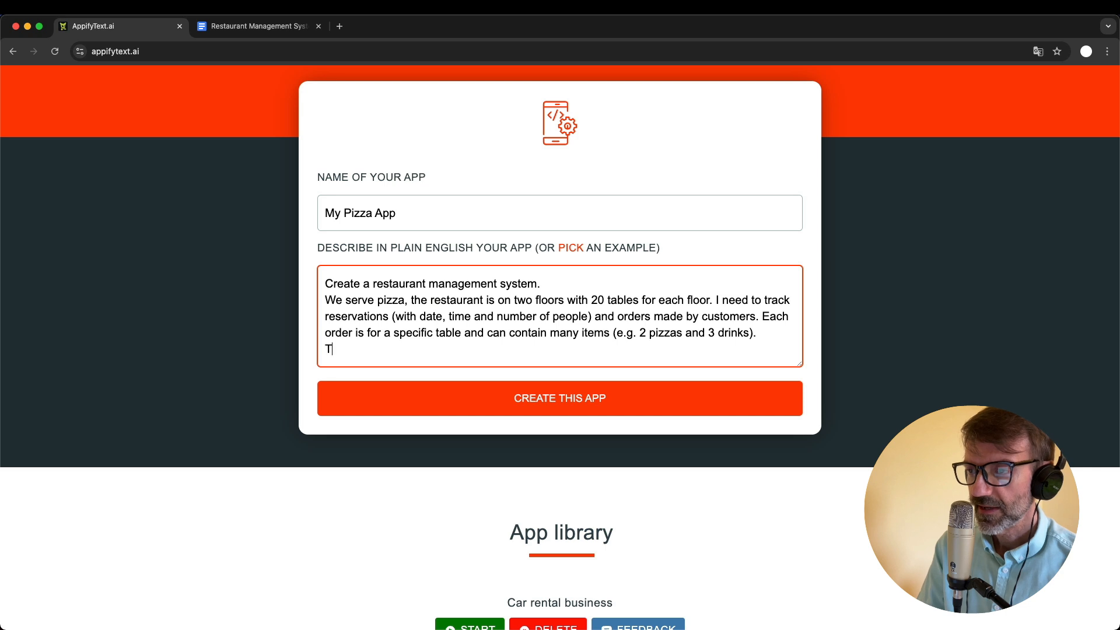
type("hree diff")
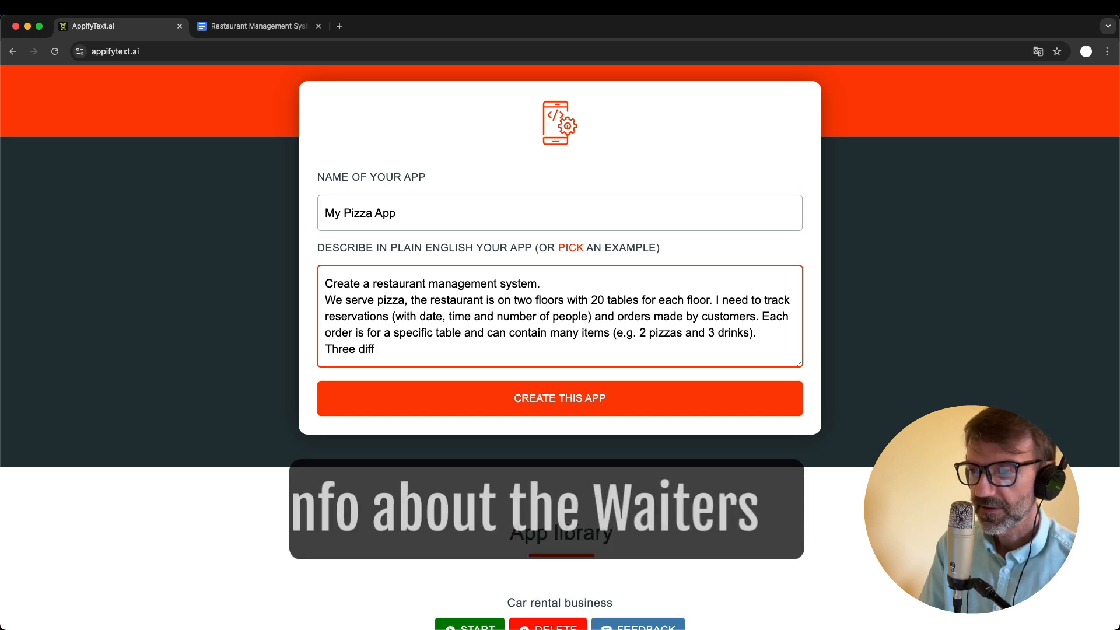
type("erent waiters")
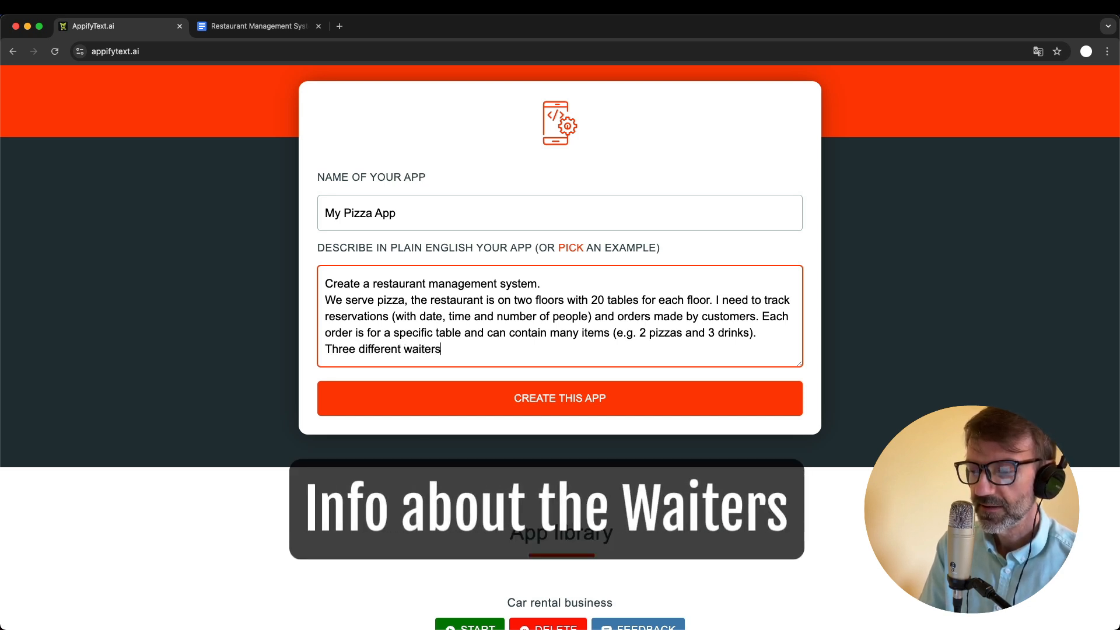
type(" take care of ")
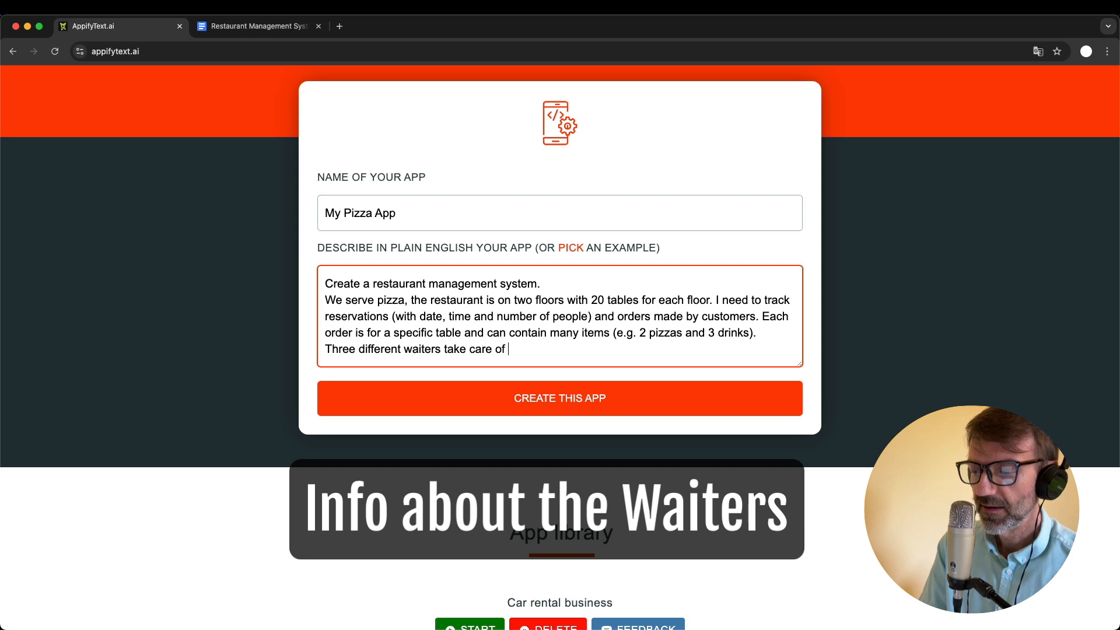
type("the orders.")
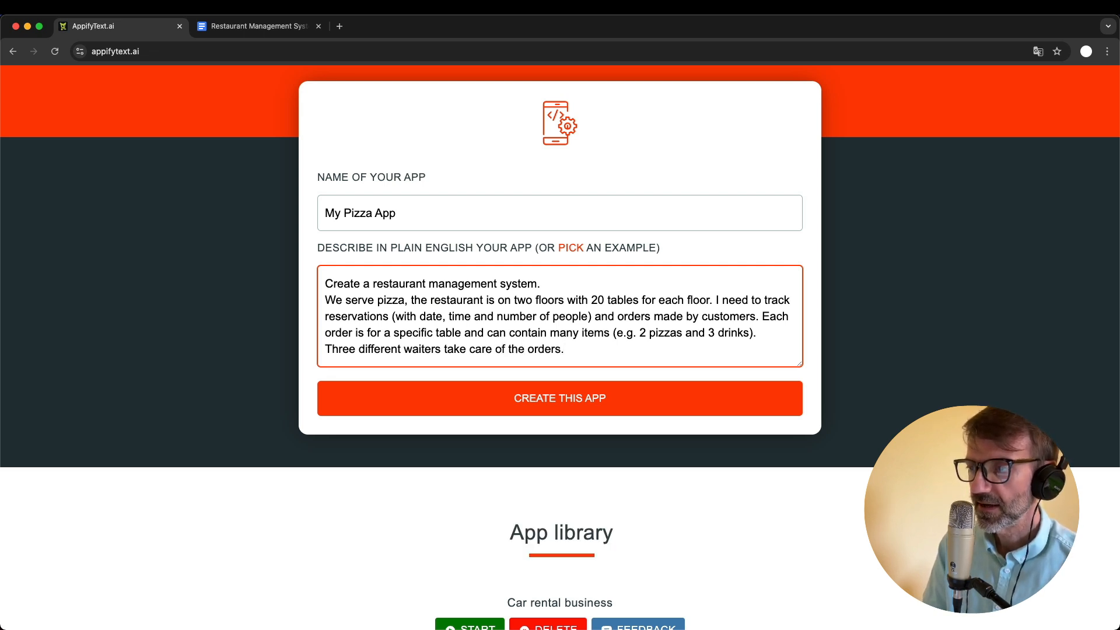
scroll(576, 362, "down", 1)
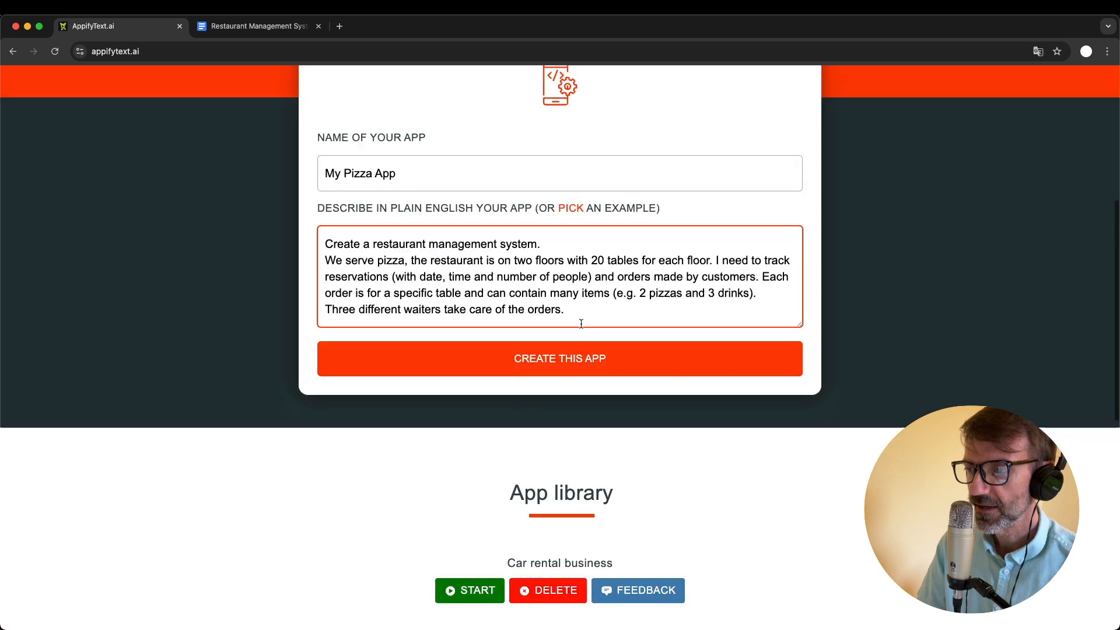
- Create My Pizza App from the completed description and run the deployed app
left_click(575, 362)
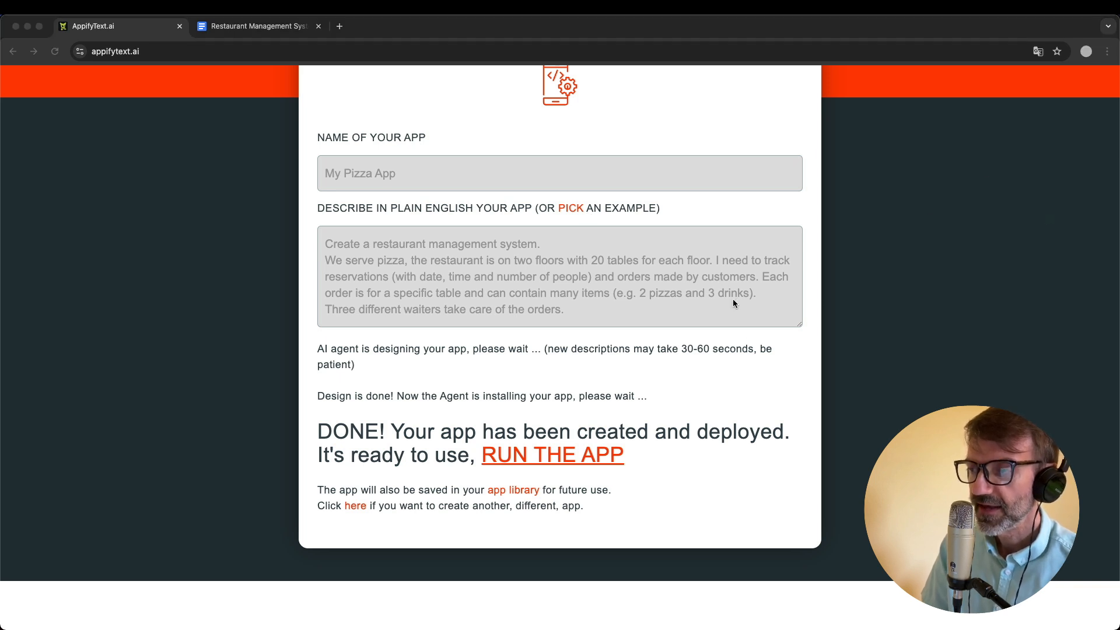
left_click(740, 353)
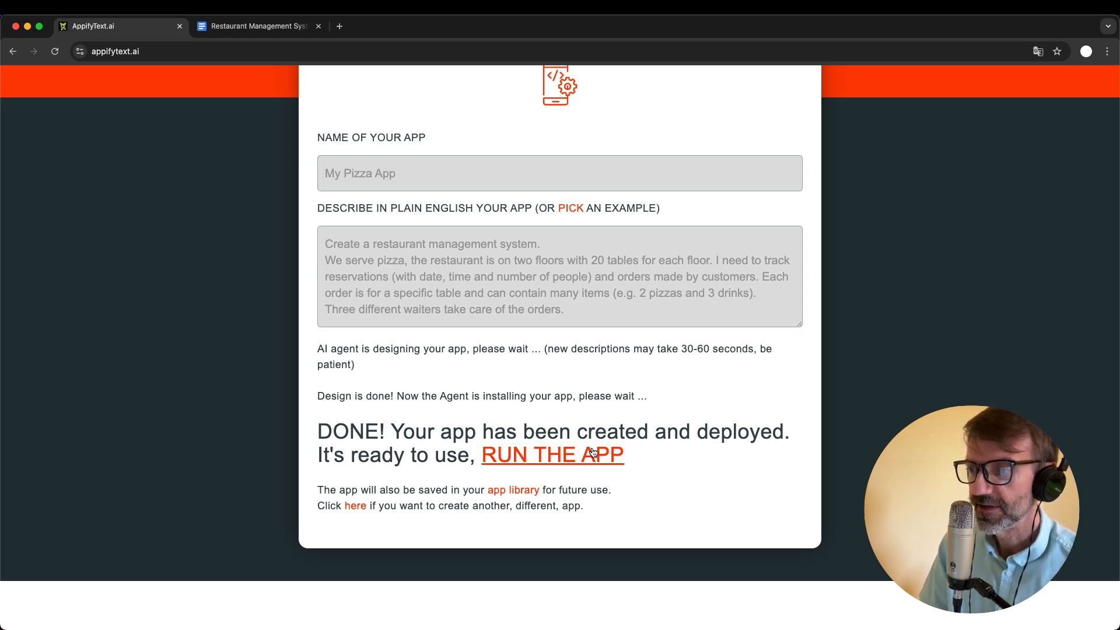
left_click(582, 463)
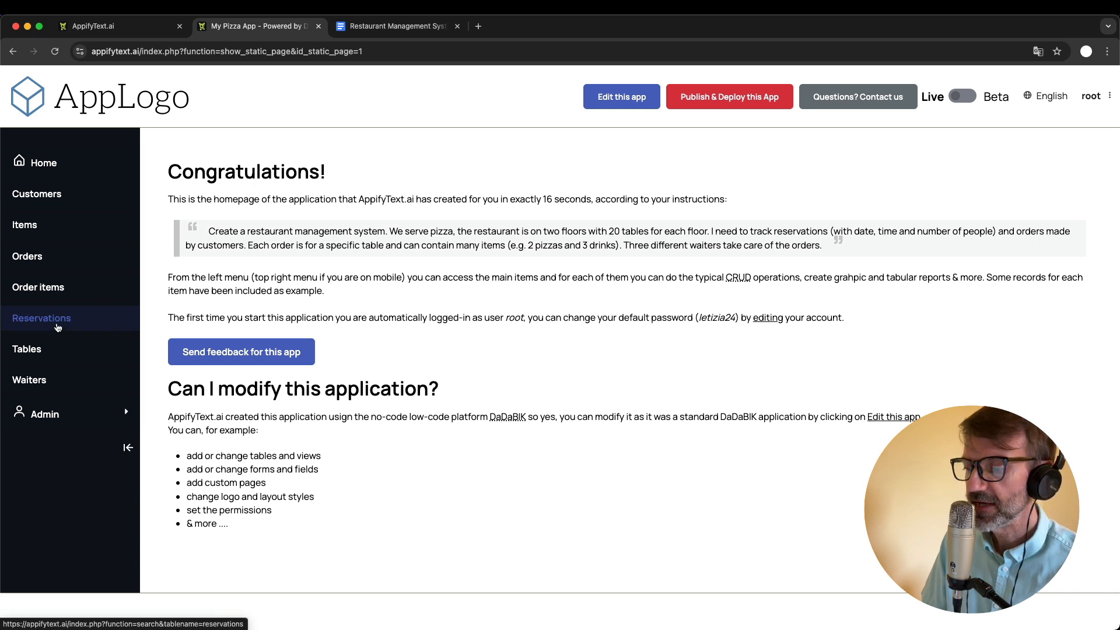
- View the customer records, and set the Pepperoni Pizza price to 12.98 in the Items table
left_click(41, 194)
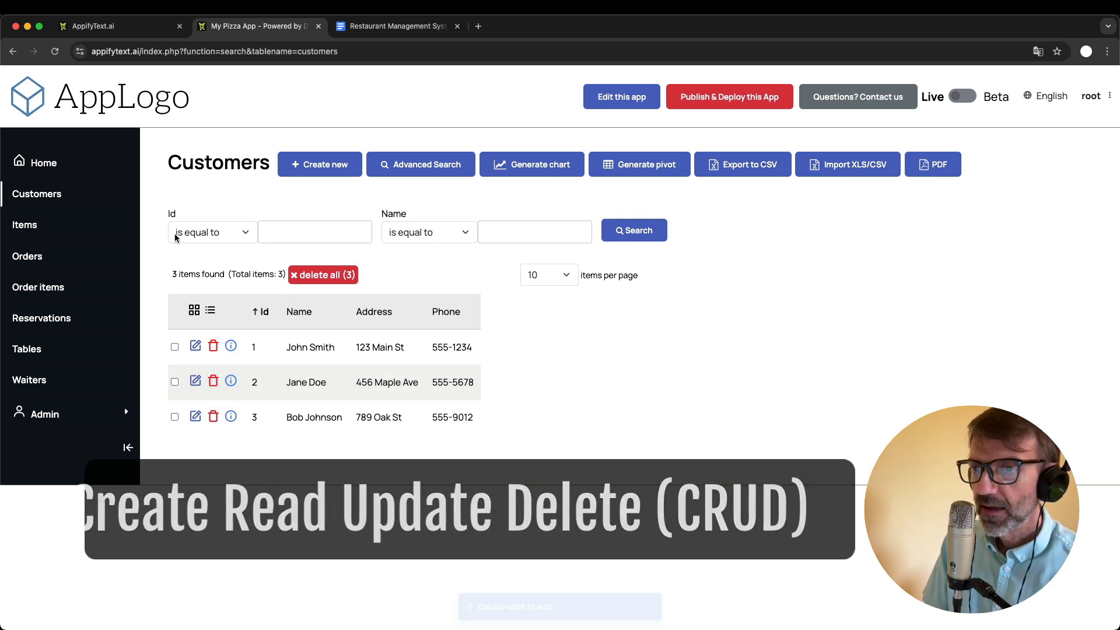
left_click(40, 231)
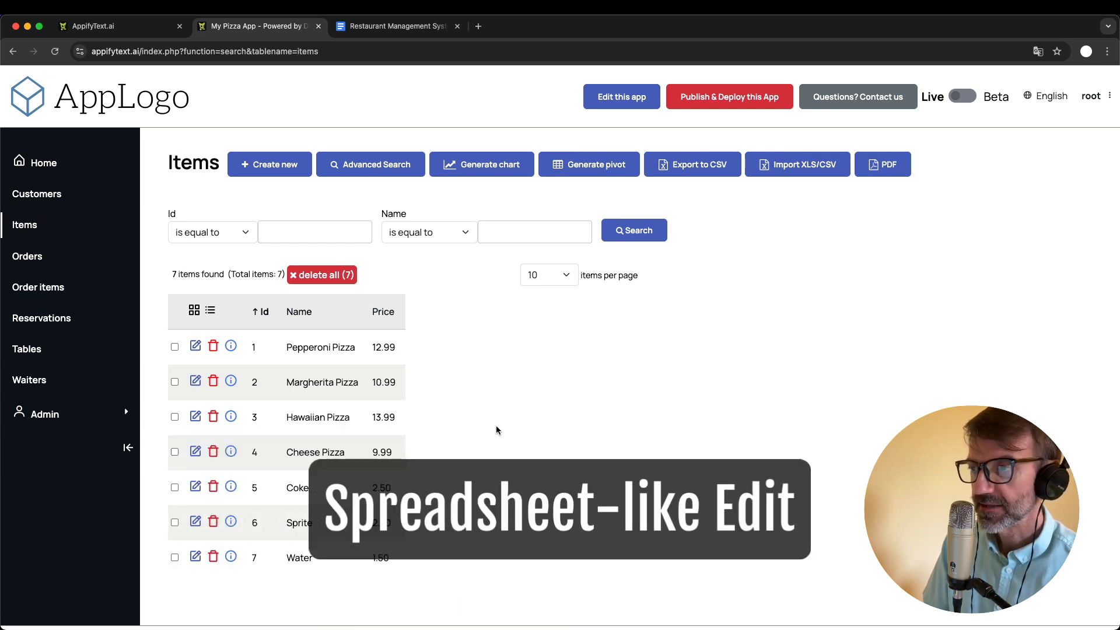
left_click(391, 347)
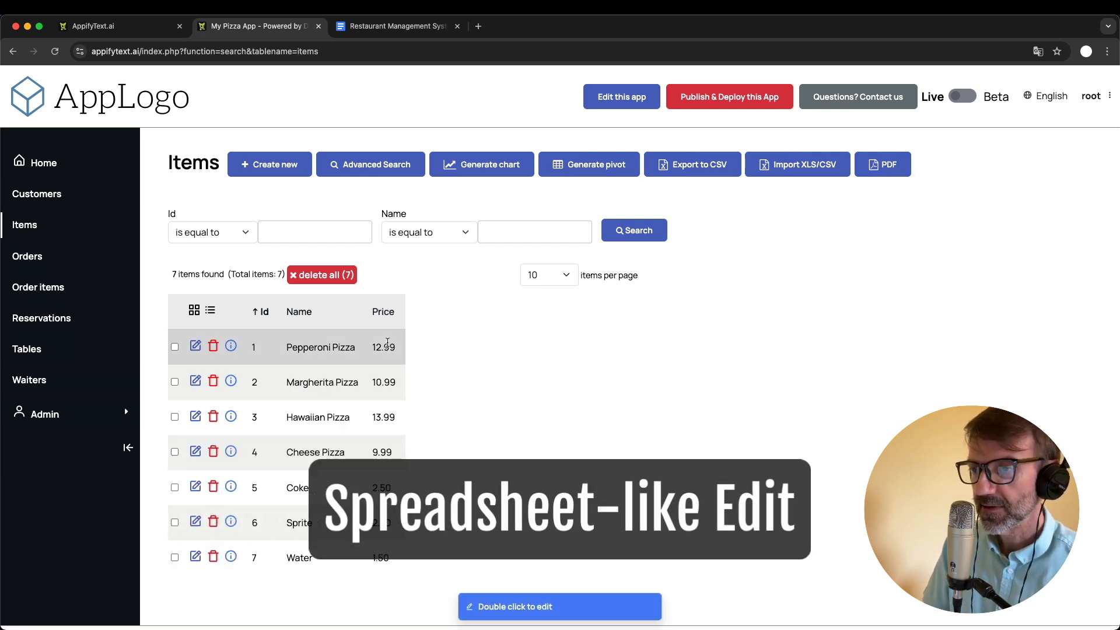
double_click(390, 348)
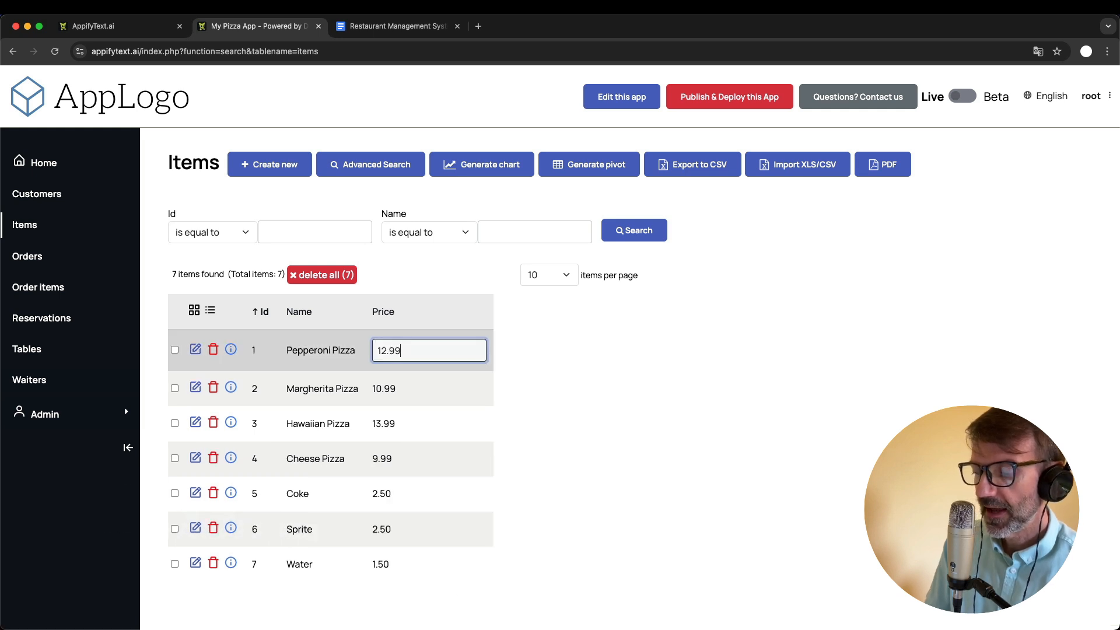
key("BackSpace")
type("8")
key("Return")
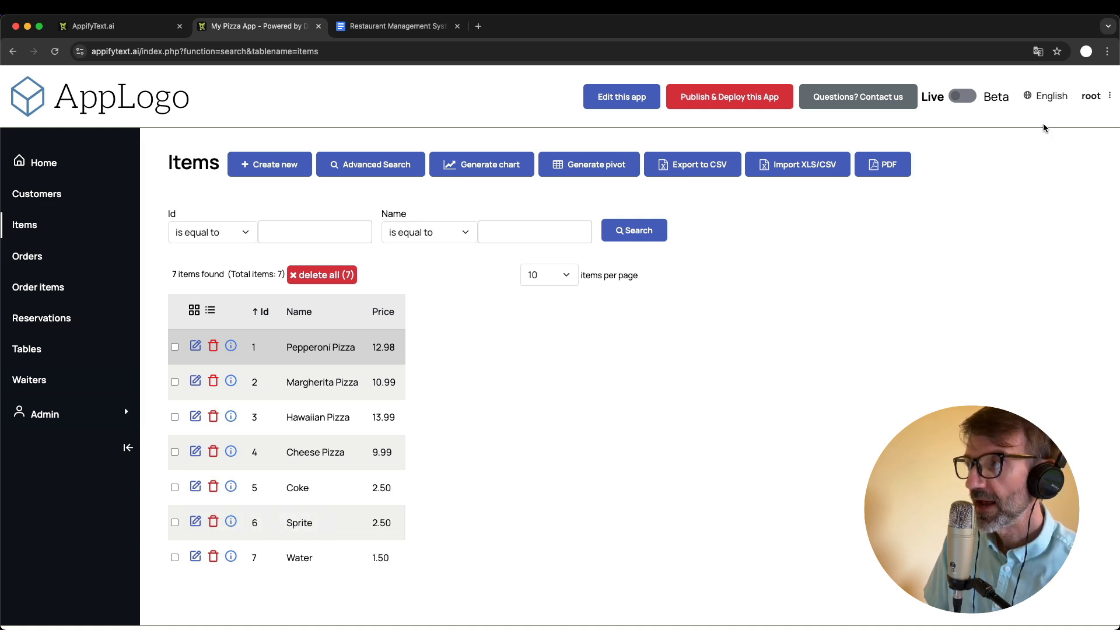
- Check which interface languages are available and look through the app library on the AppifyText site
left_click(1048, 96)
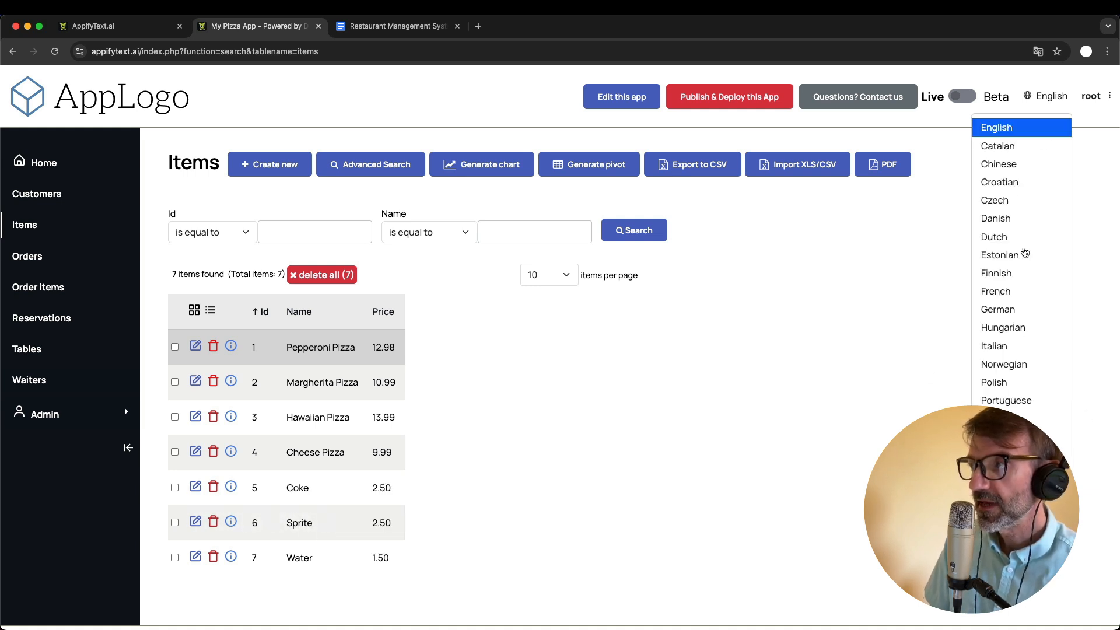
left_click(862, 350)
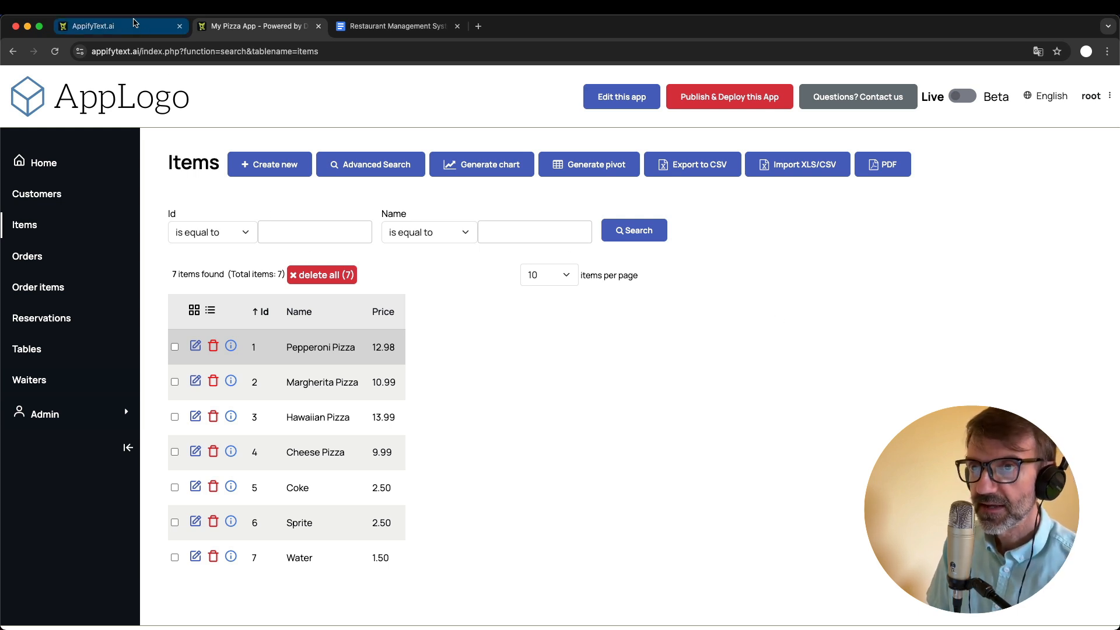
left_click(117, 27)
scroll(532, 397, "down", 10)
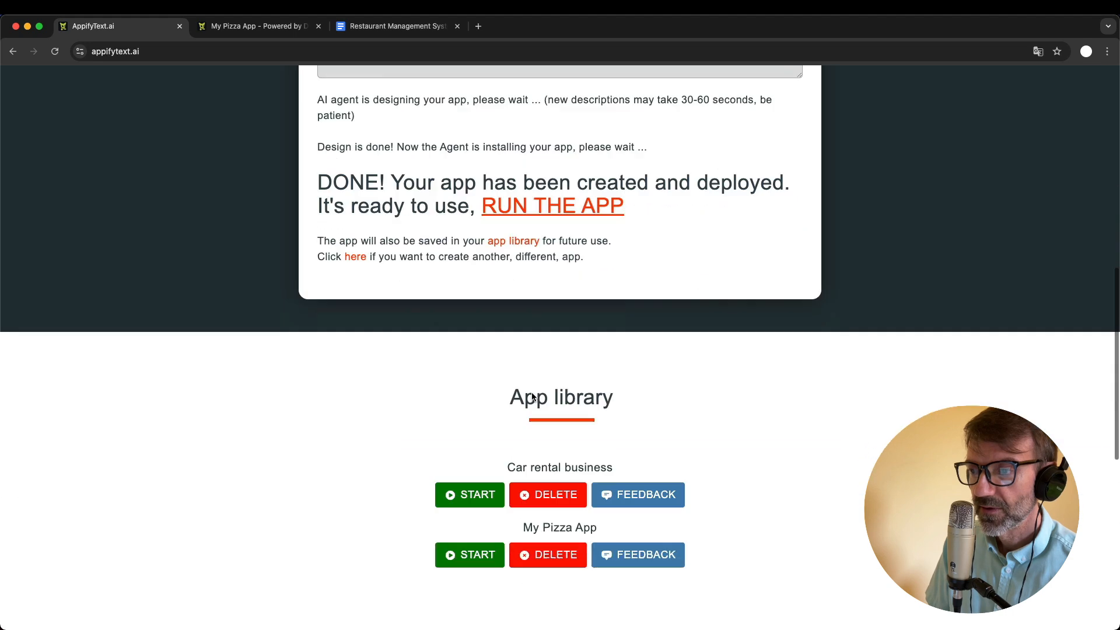
scroll(531, 393, "up", 2)
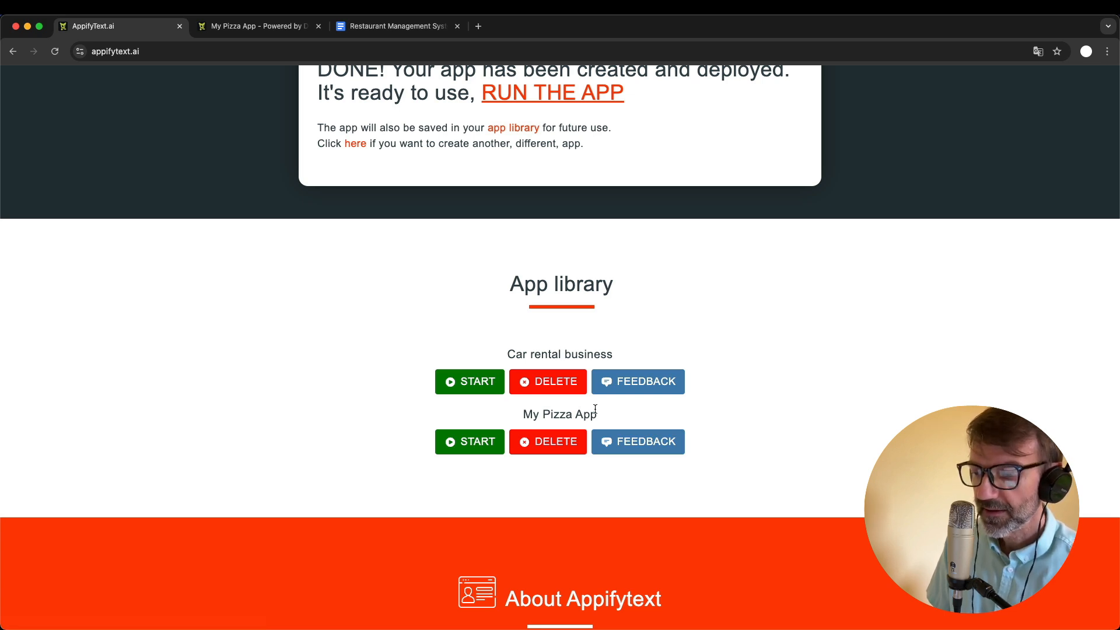
- Return to My Pizza App and view the account page of the root user
left_click(262, 26)
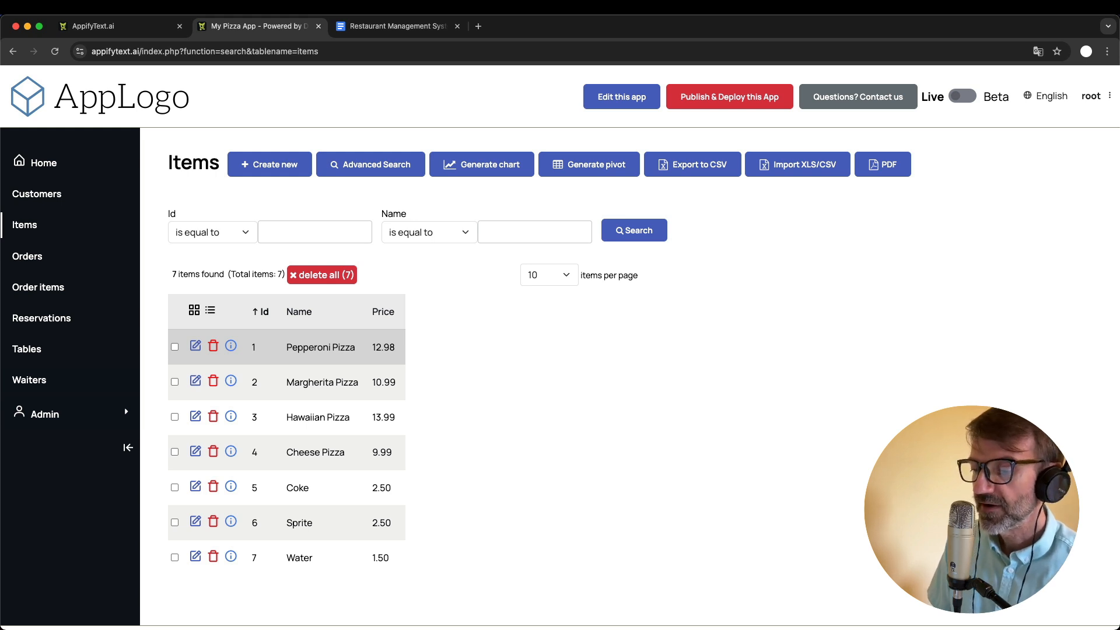
key("super+Tab")
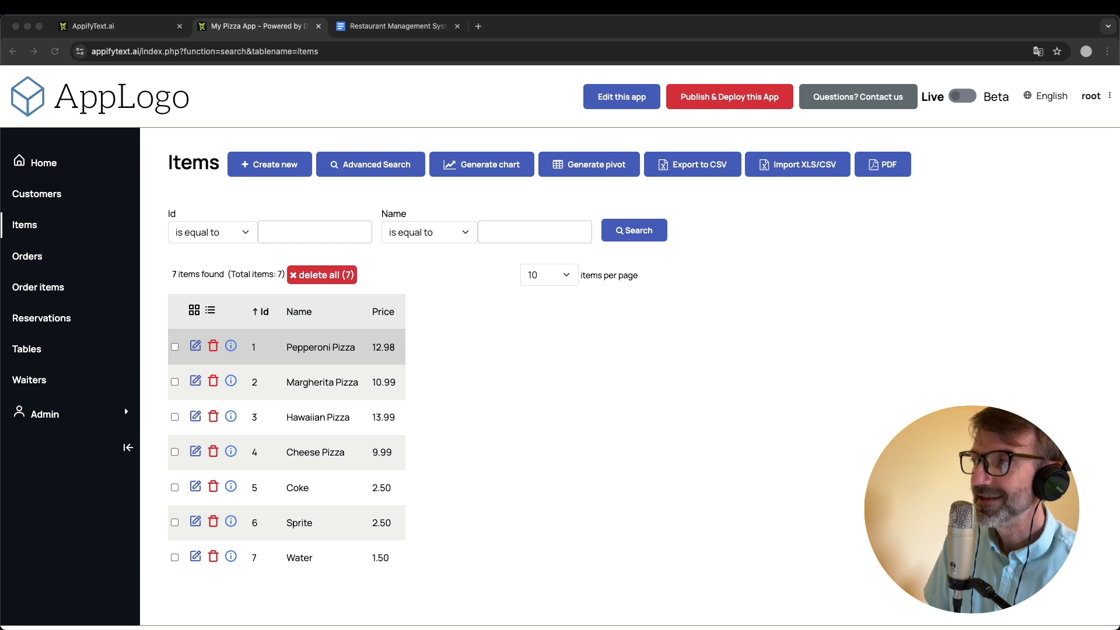
left_click(926, 233)
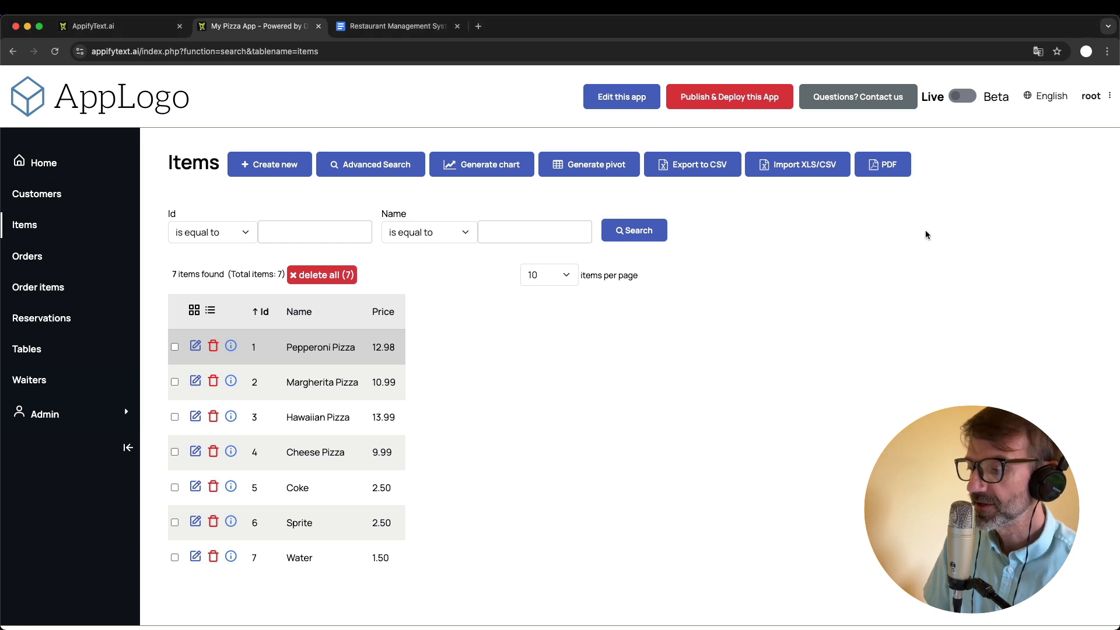
left_click(1090, 102)
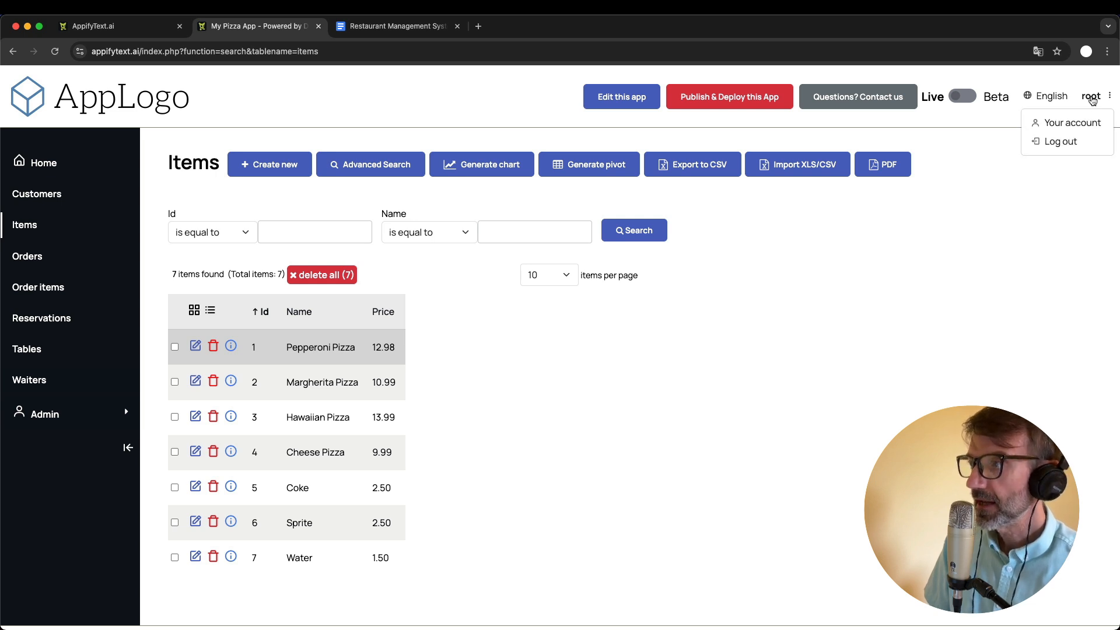
left_click(1062, 125)
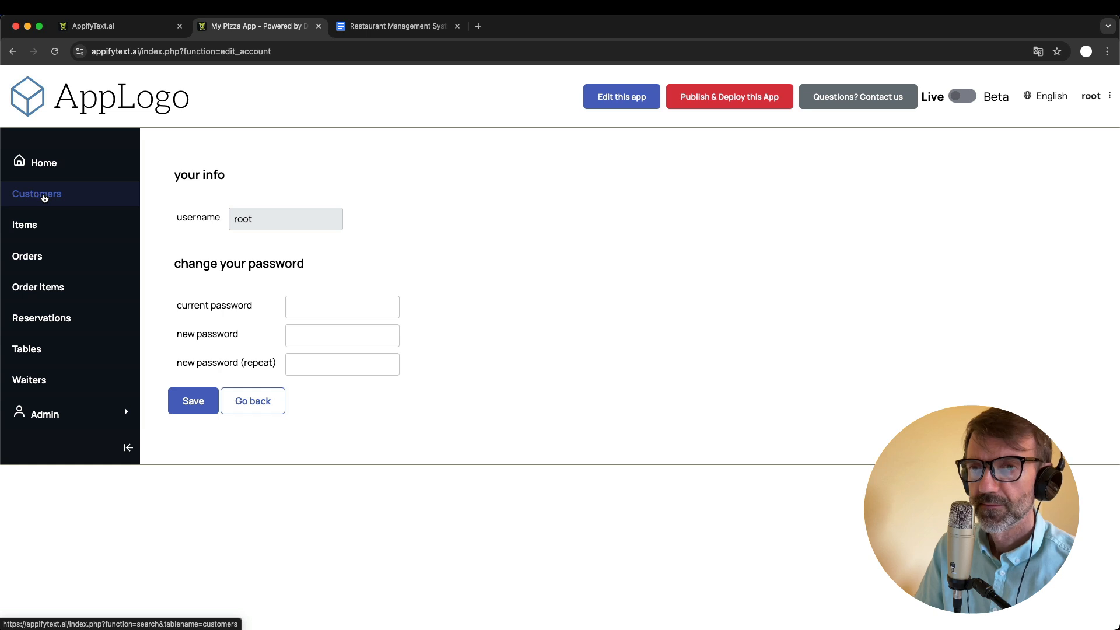
- Add and save a new customer record with the customer's name, address and phone number
left_click(45, 197)
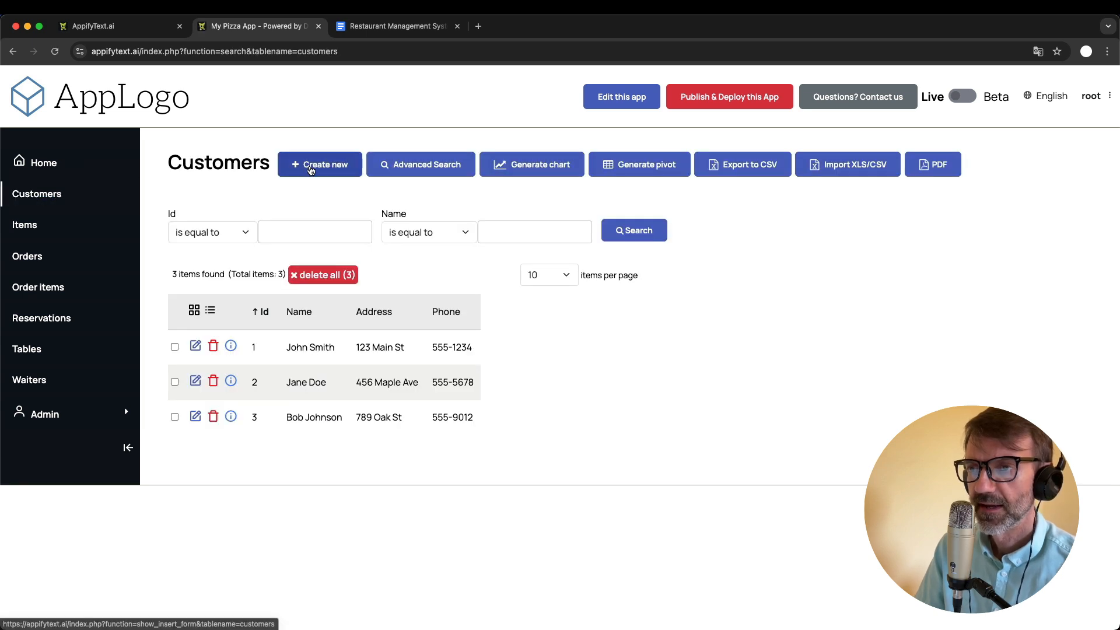
left_click(311, 169)
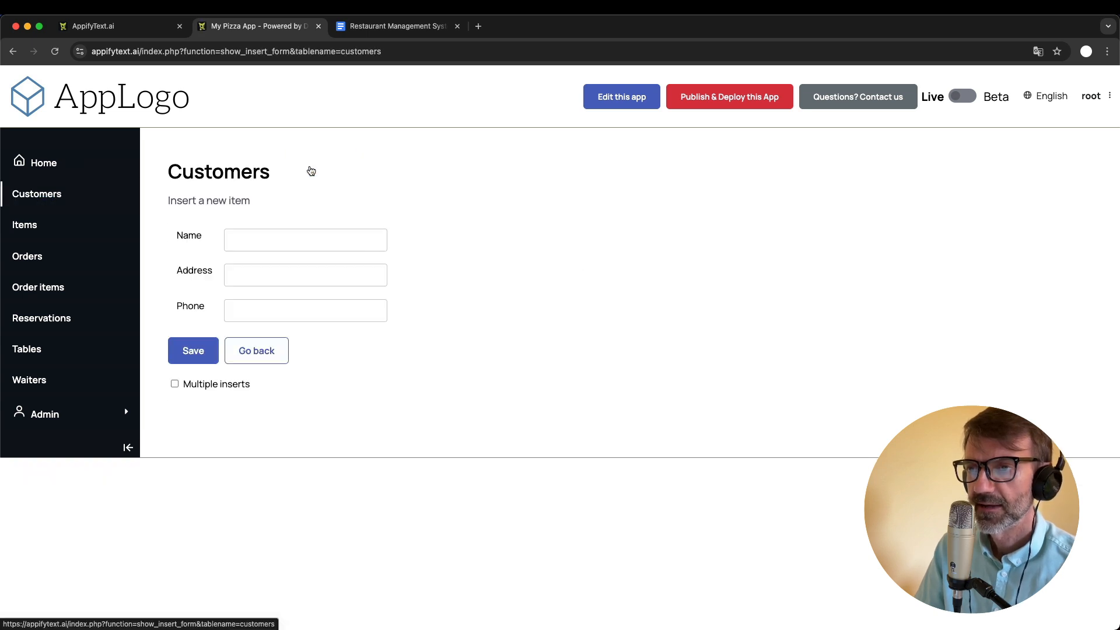
left_click(276, 245)
type("bob")
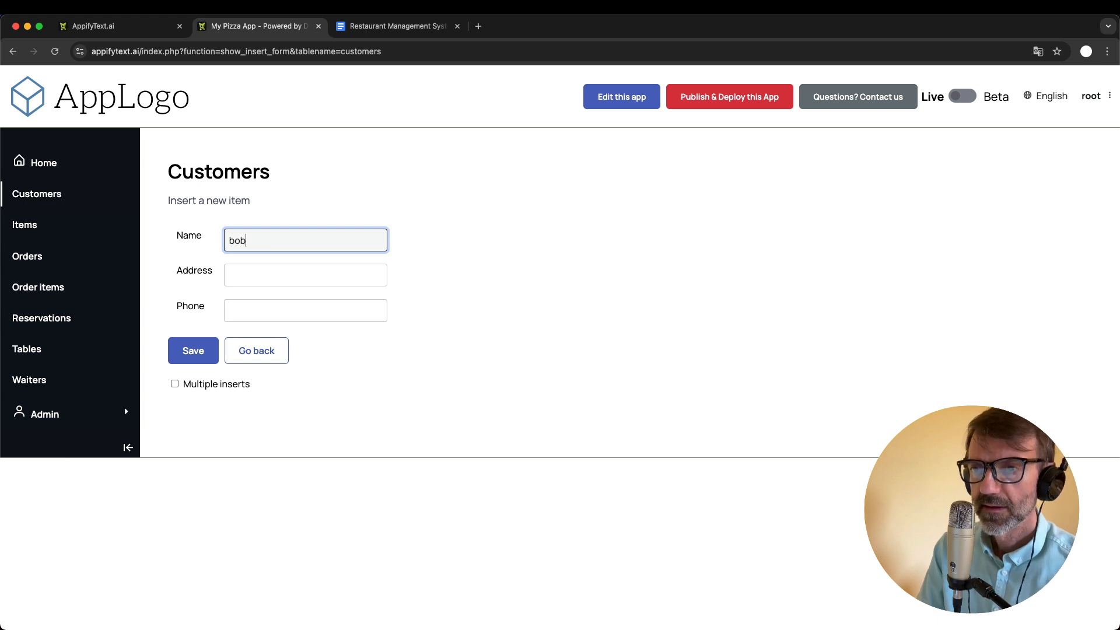
key("Tab")
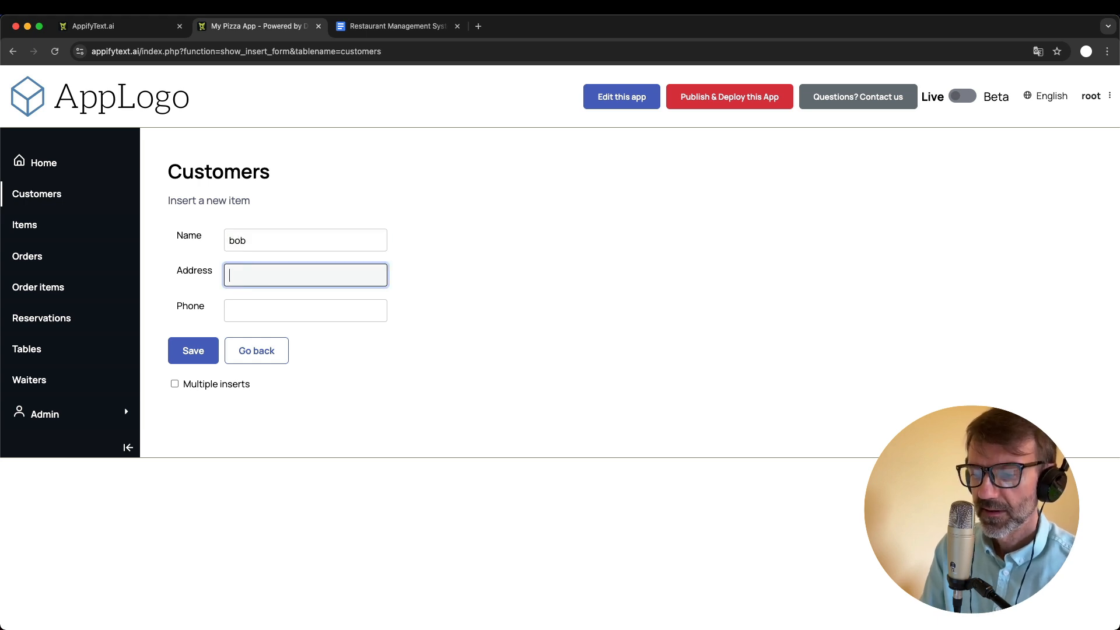
type("55 street")
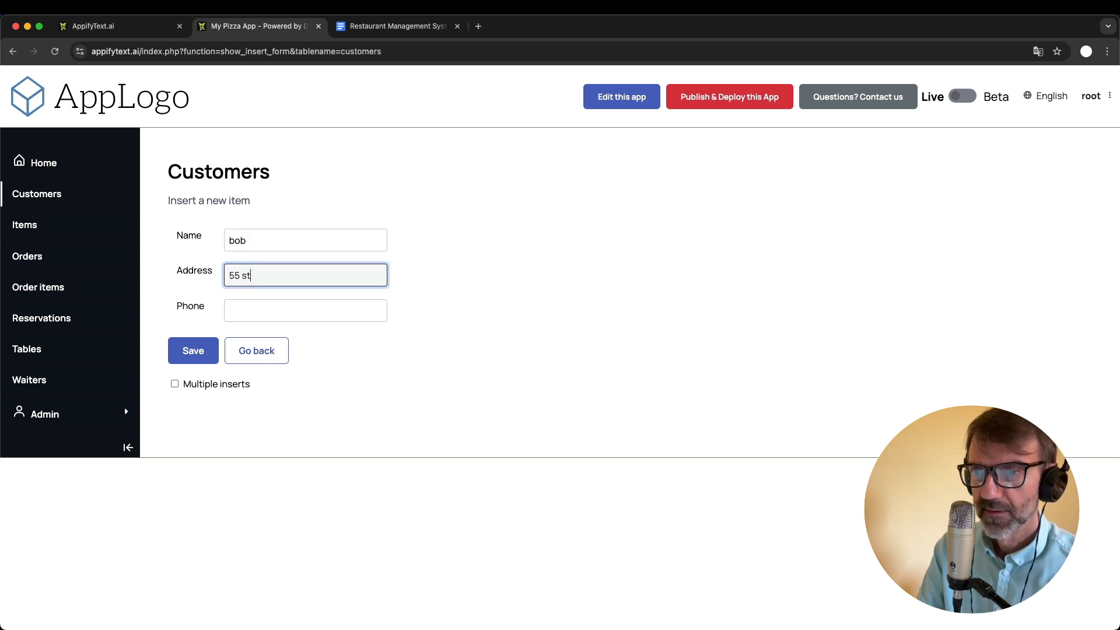
type("67767676")
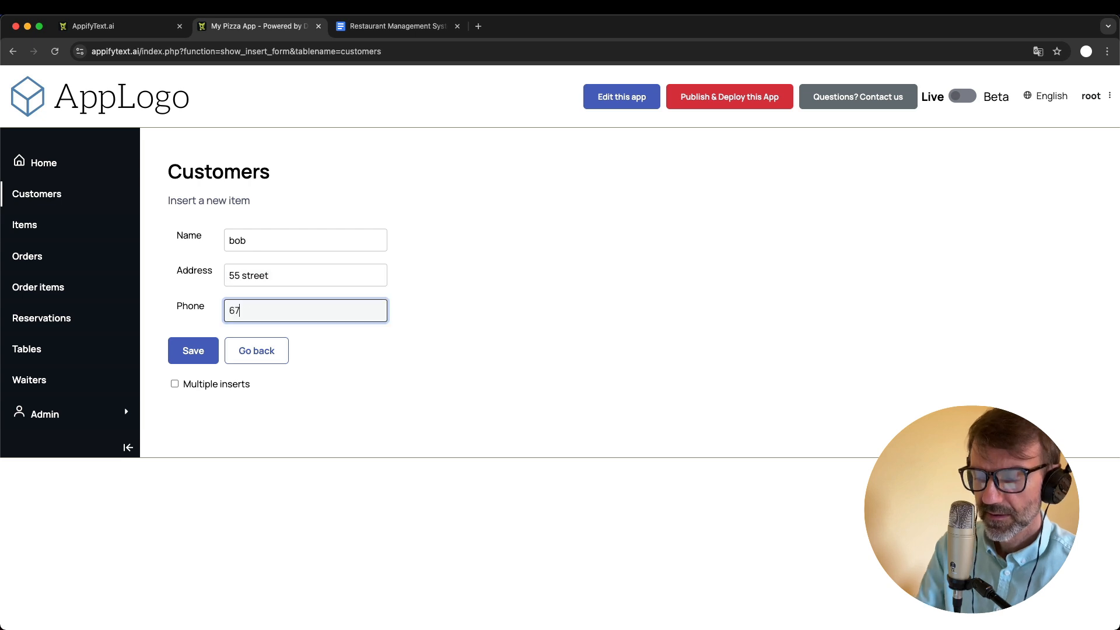
left_click(194, 352)
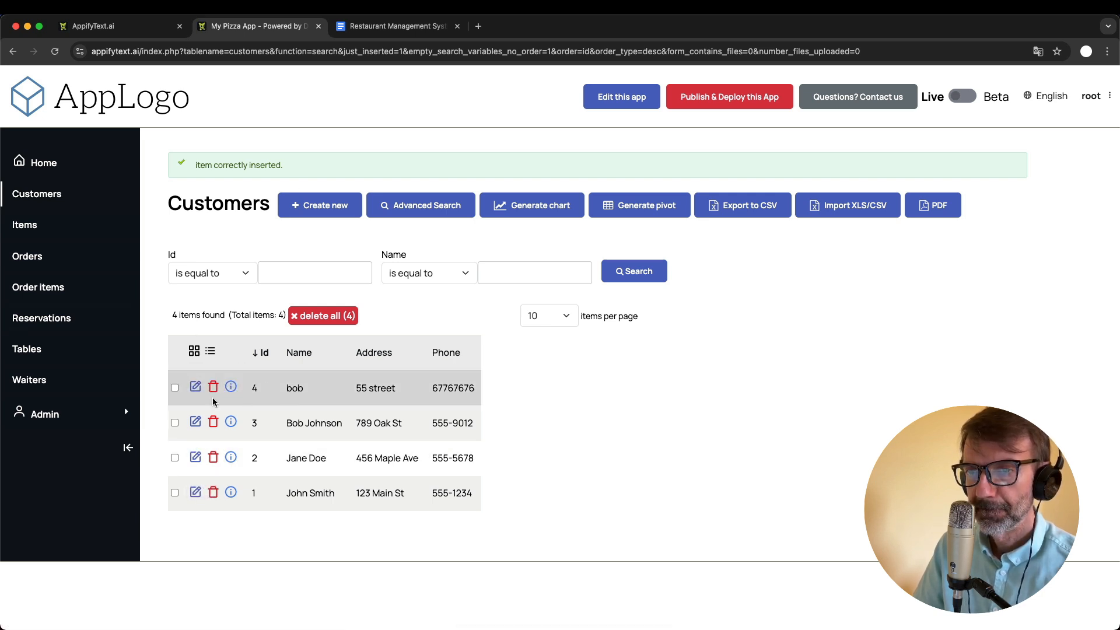
- Start a new reservation for the newly added customer, dated 09-16-2024
left_click(43, 319)
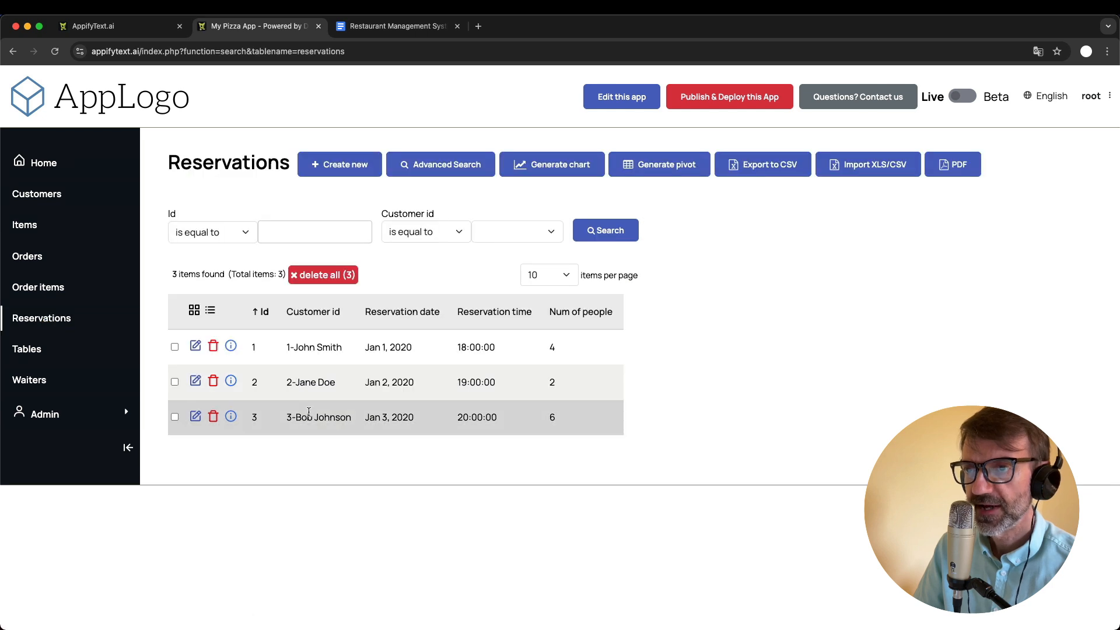
left_click(341, 171)
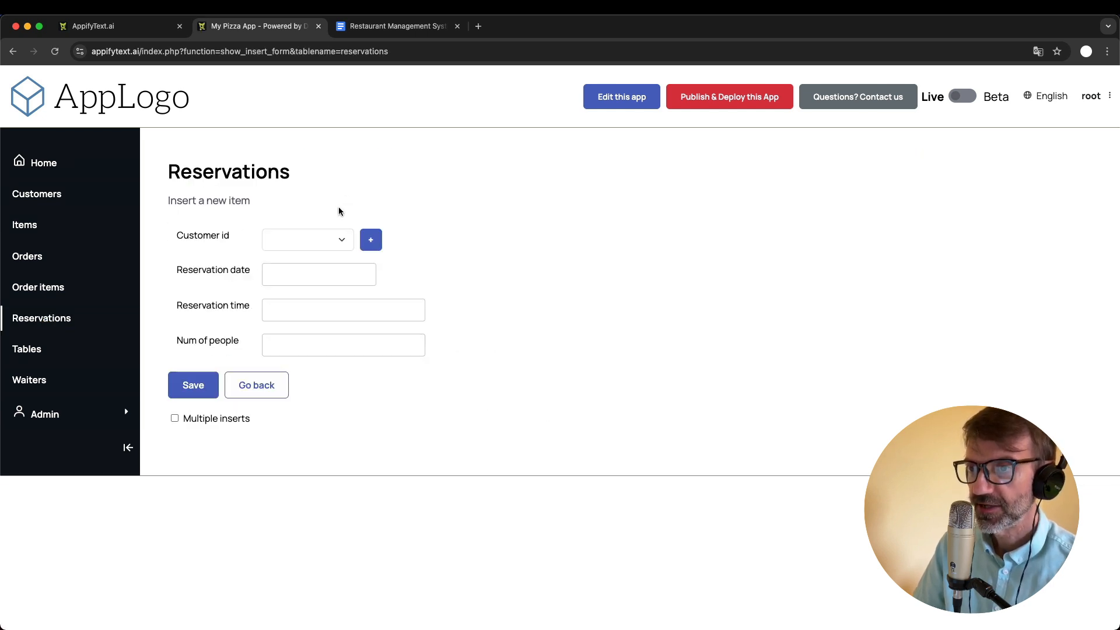
left_click(314, 236)
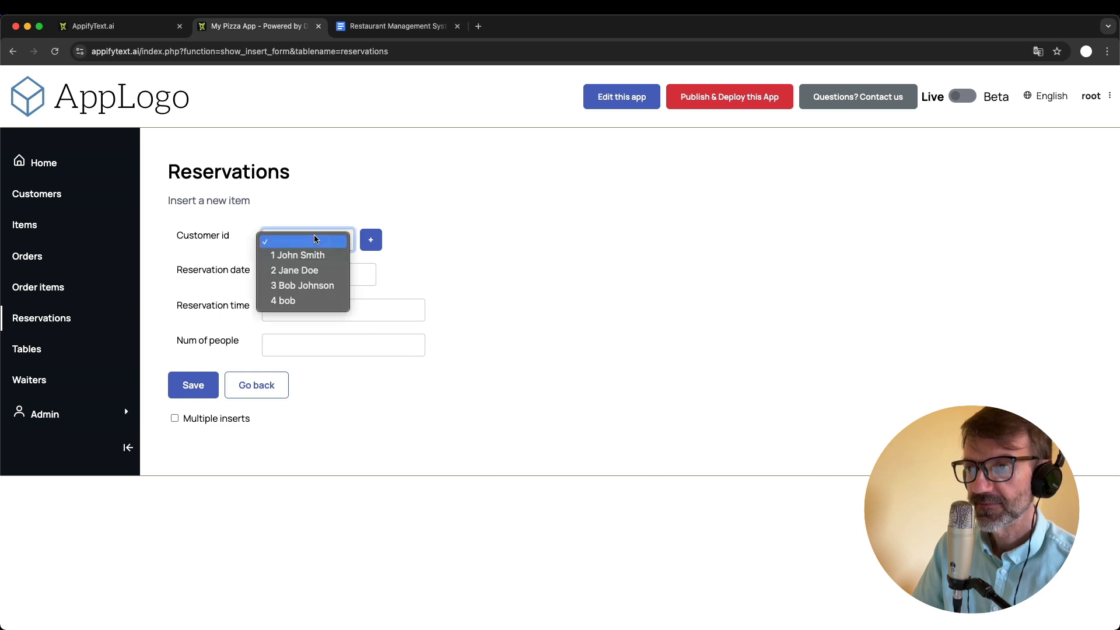
left_click(319, 302)
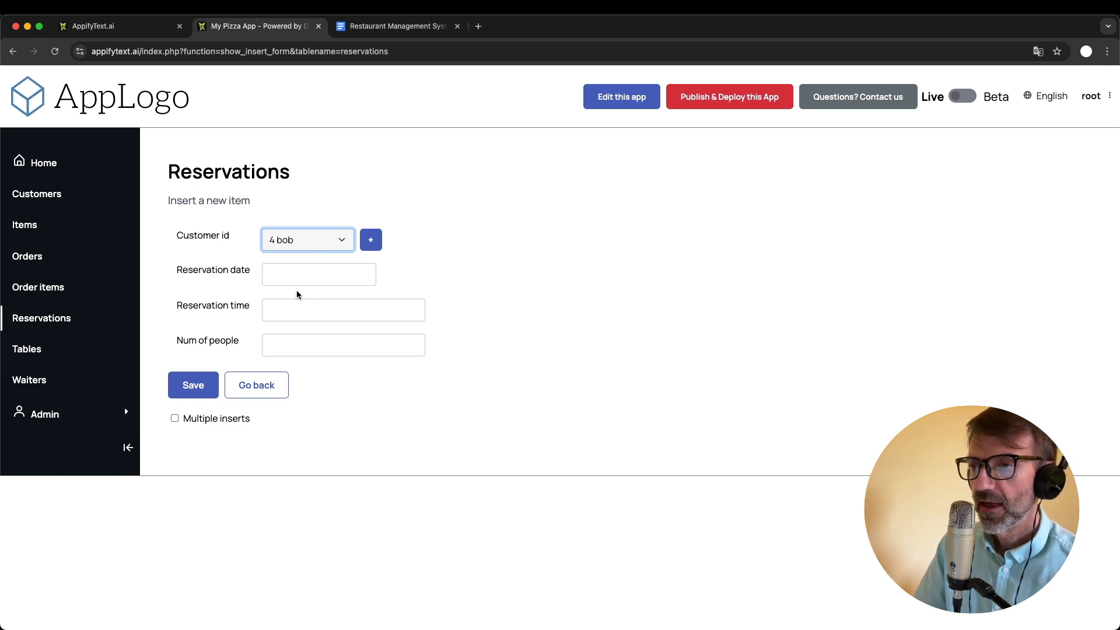
left_click(328, 279)
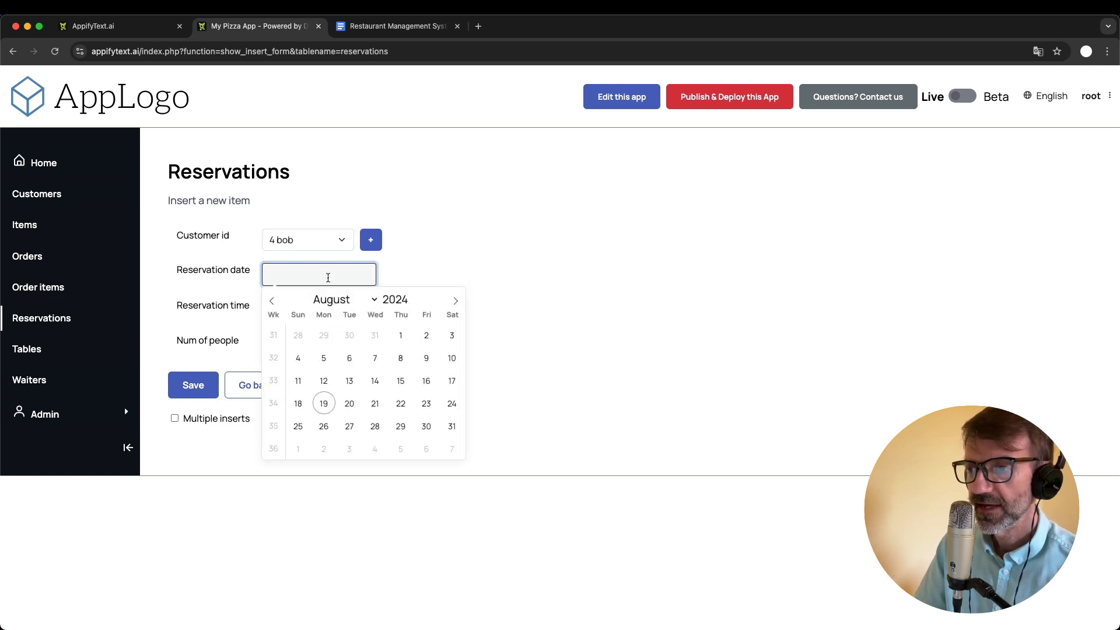
left_click(456, 301)
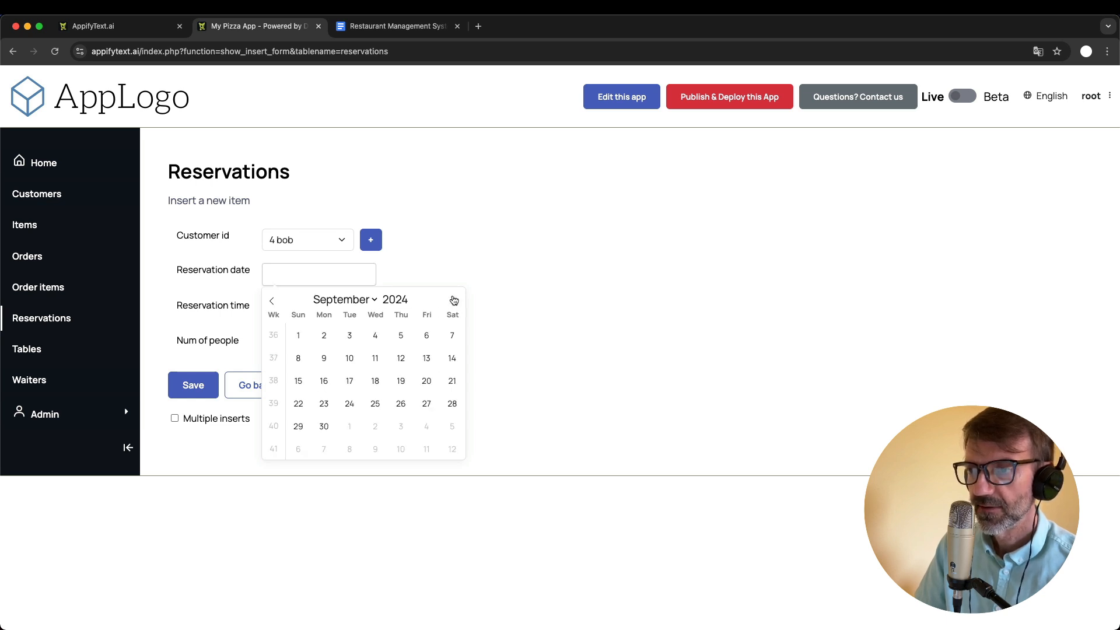
left_click(324, 381)
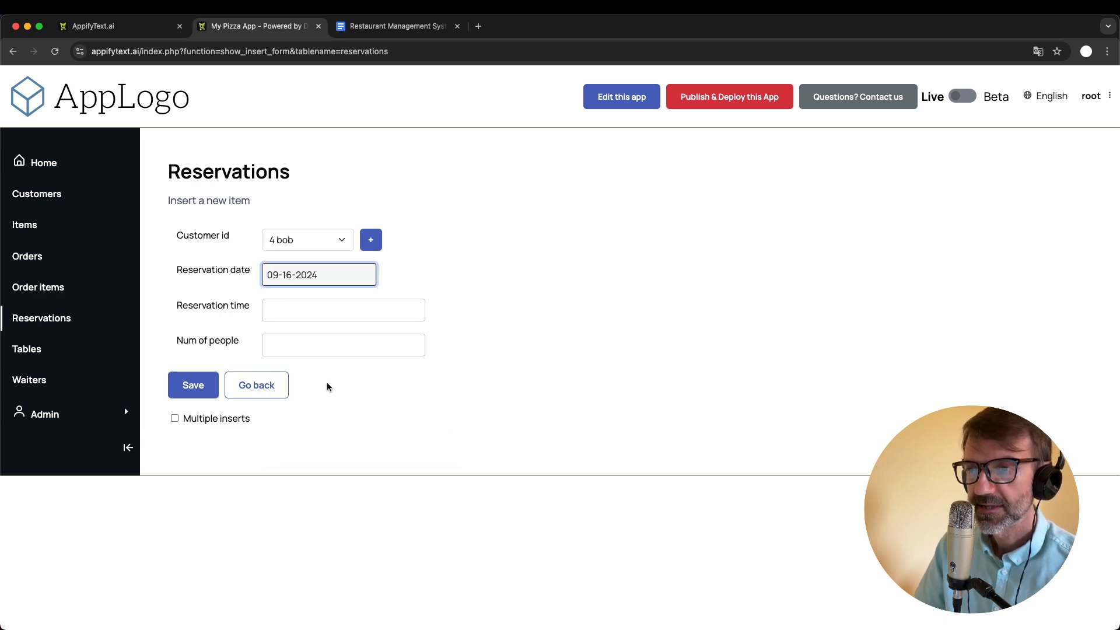
- Set the reservation time to 20:00 and the number of people to 4
left_click(304, 308)
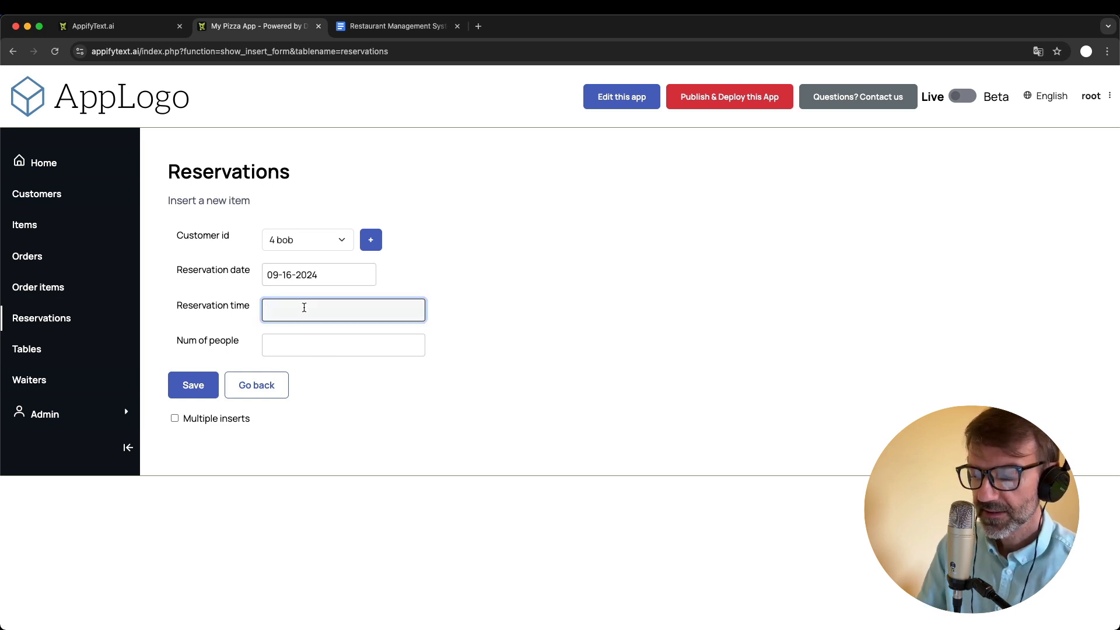
type("20:00")
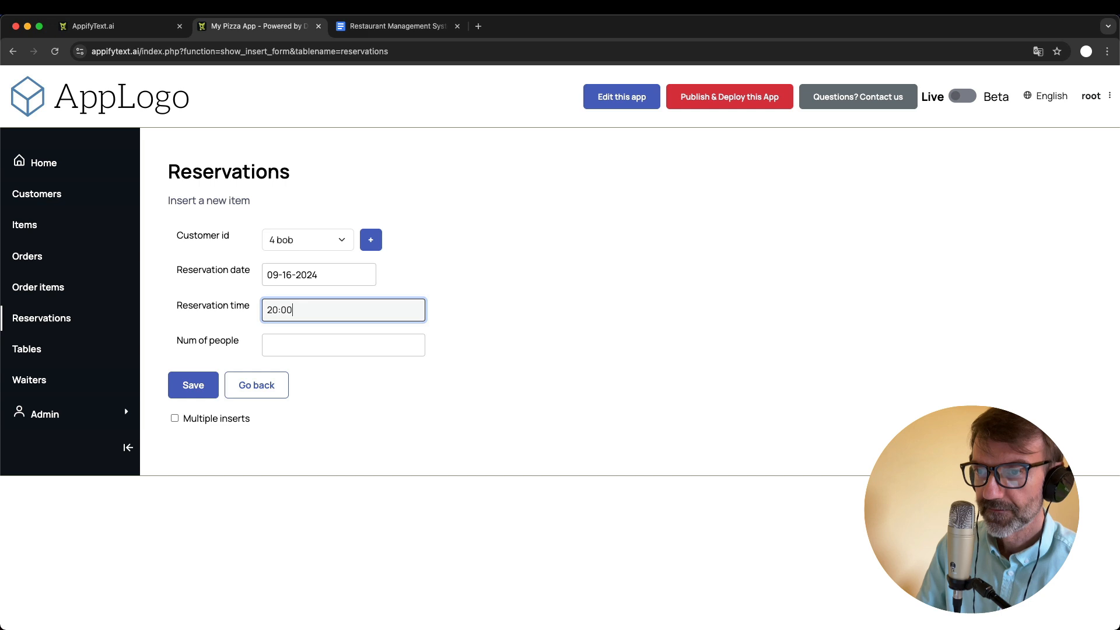
left_click(314, 351)
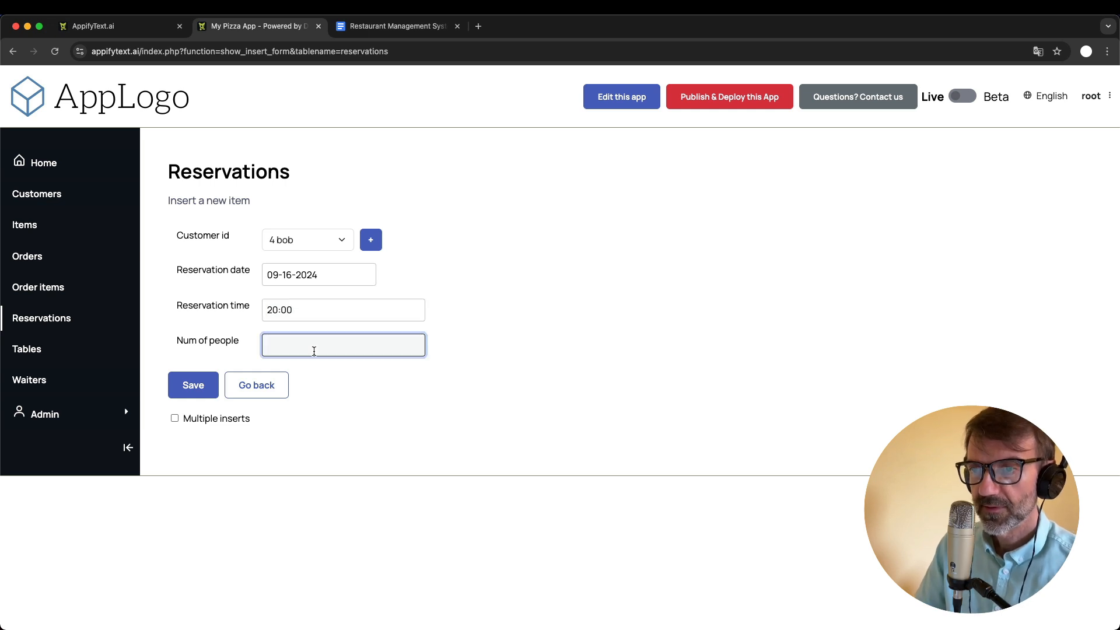
type("4")
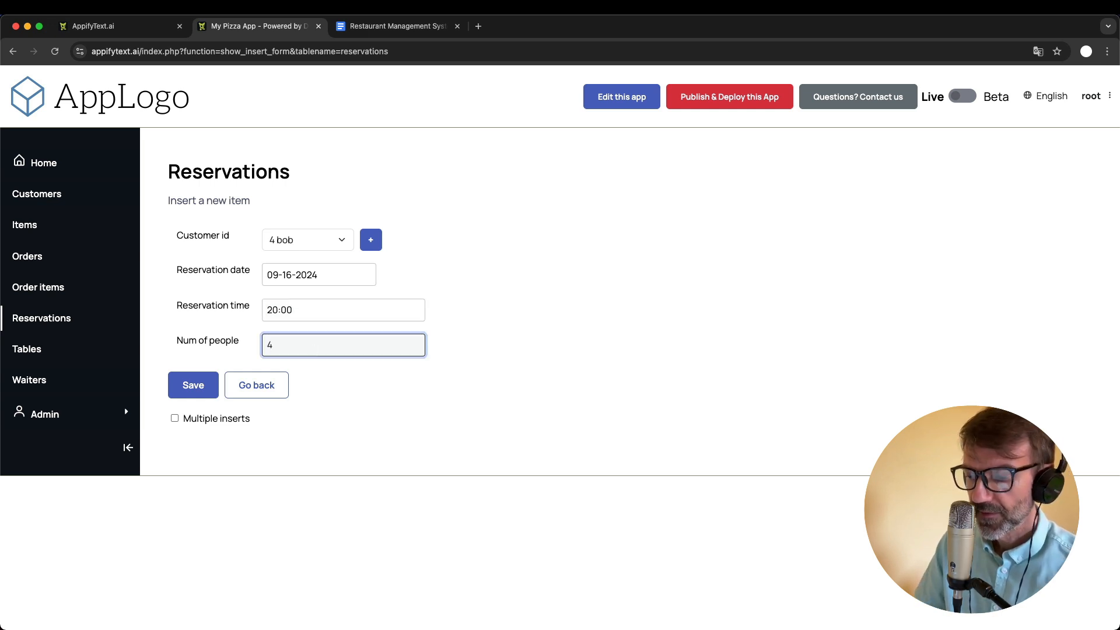
- Switch to the Restaurant Management System document in Google Docs and add the bullet "Missing table on reservations" under Basic improvements
left_click(575, 309)
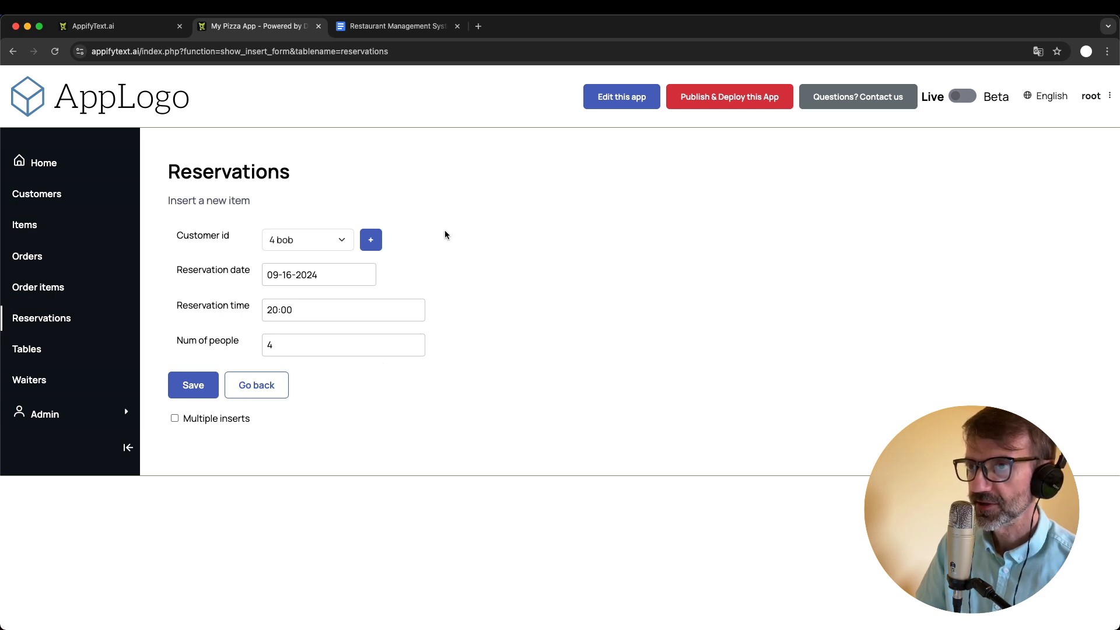
left_click(369, 26)
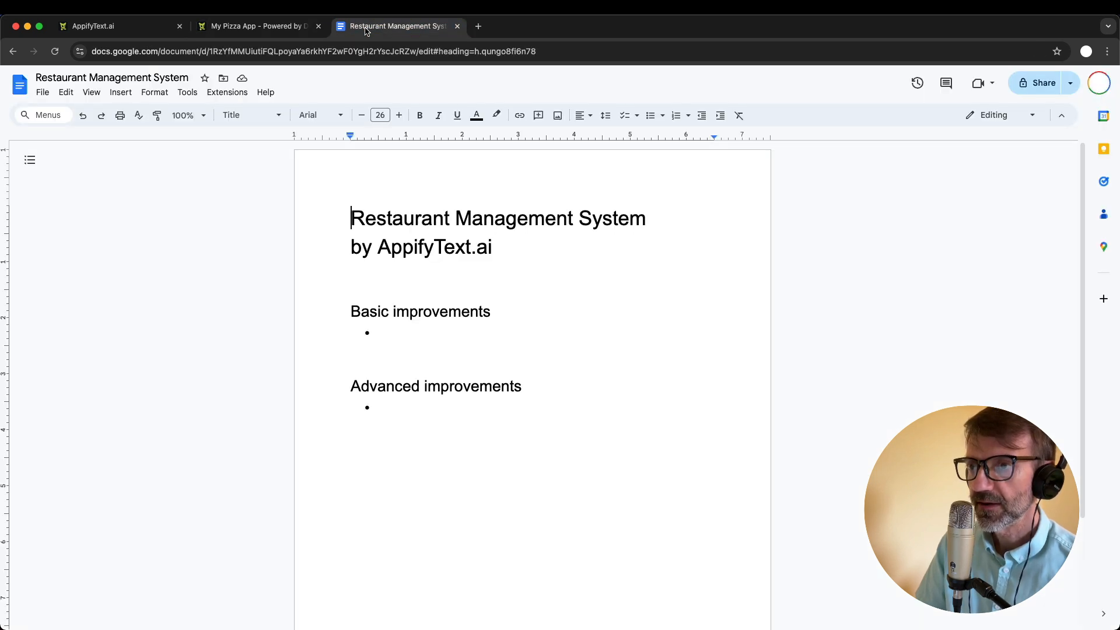
left_click(429, 336)
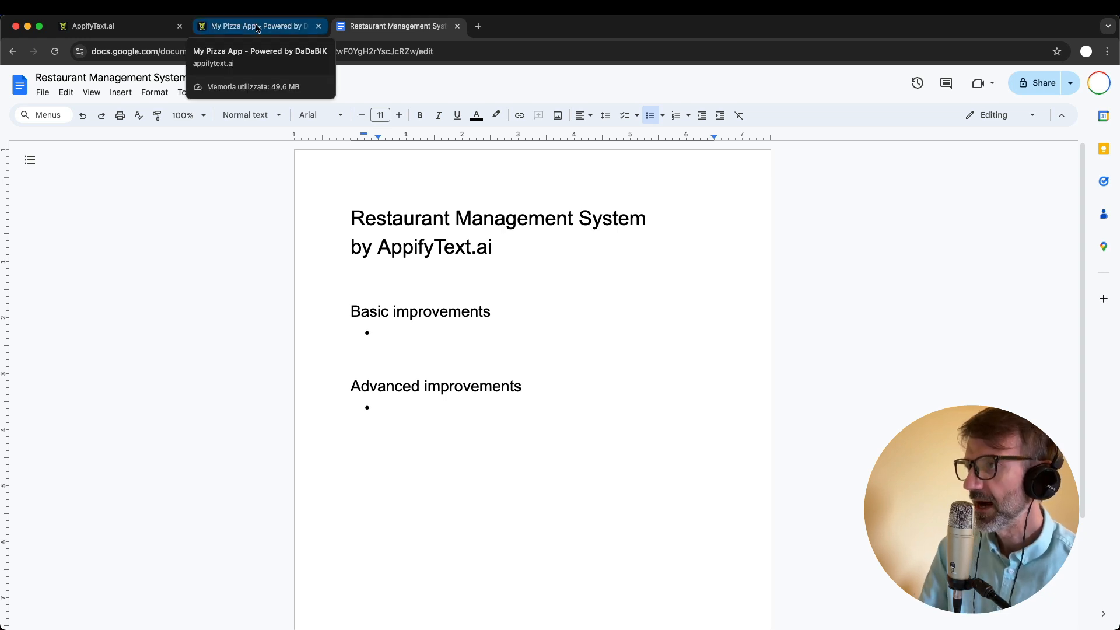
left_click(406, 339)
left_click(424, 323)
left_click(394, 331)
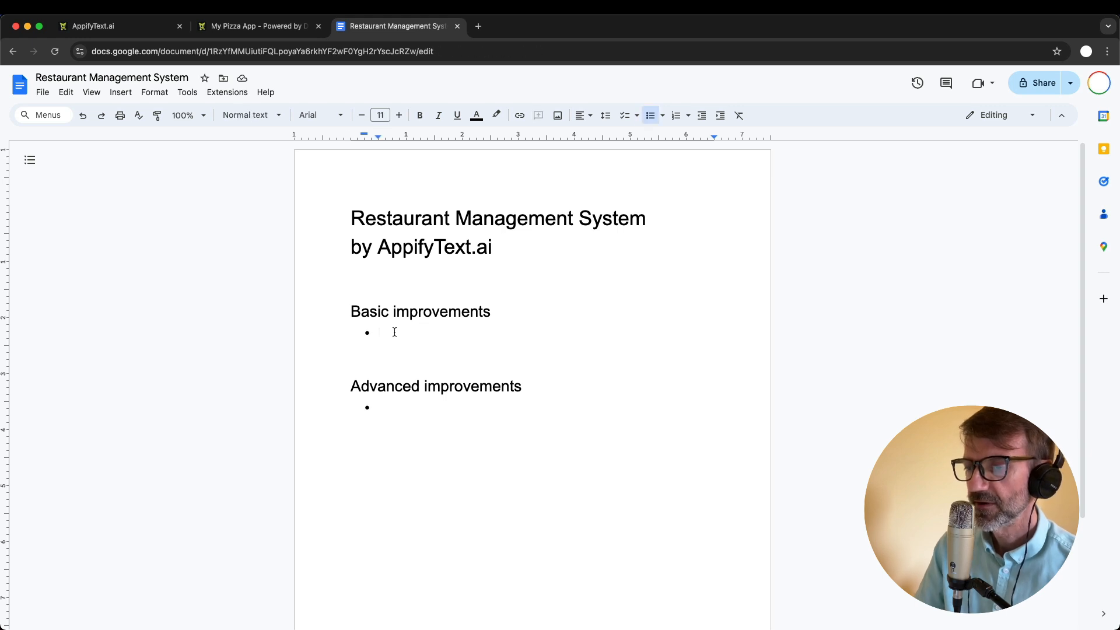
type("Missing")
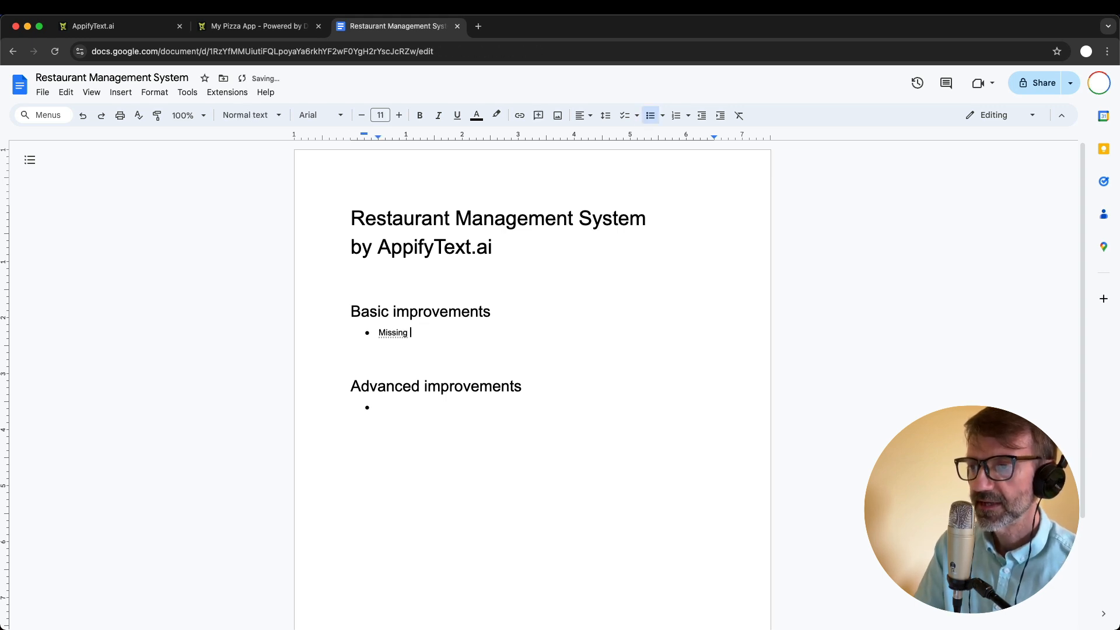
left_click(200, 117)
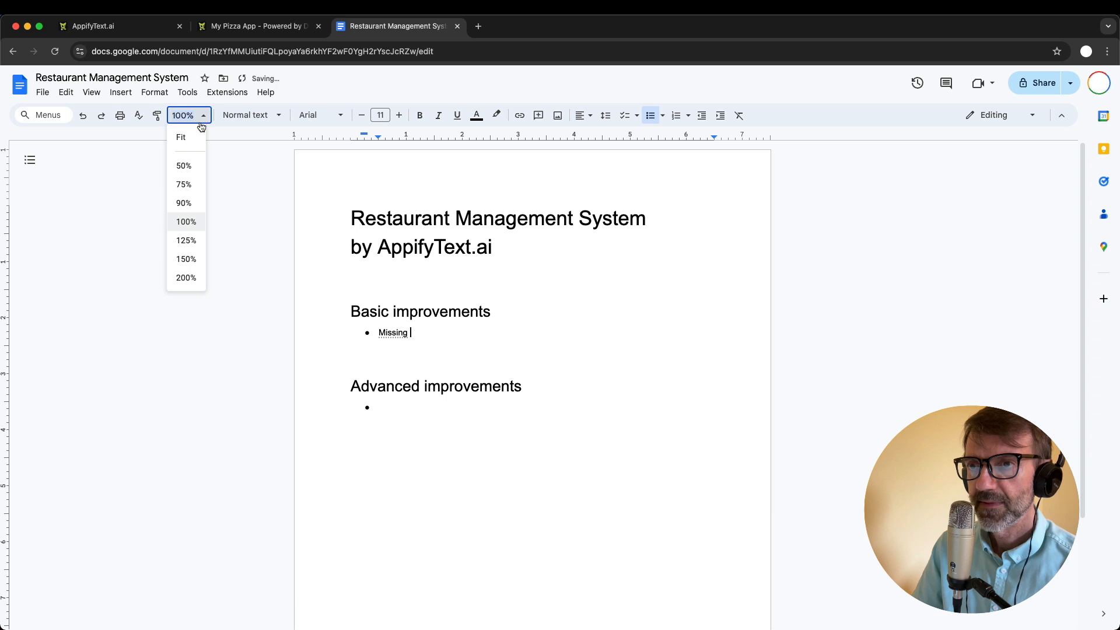
left_click(187, 241)
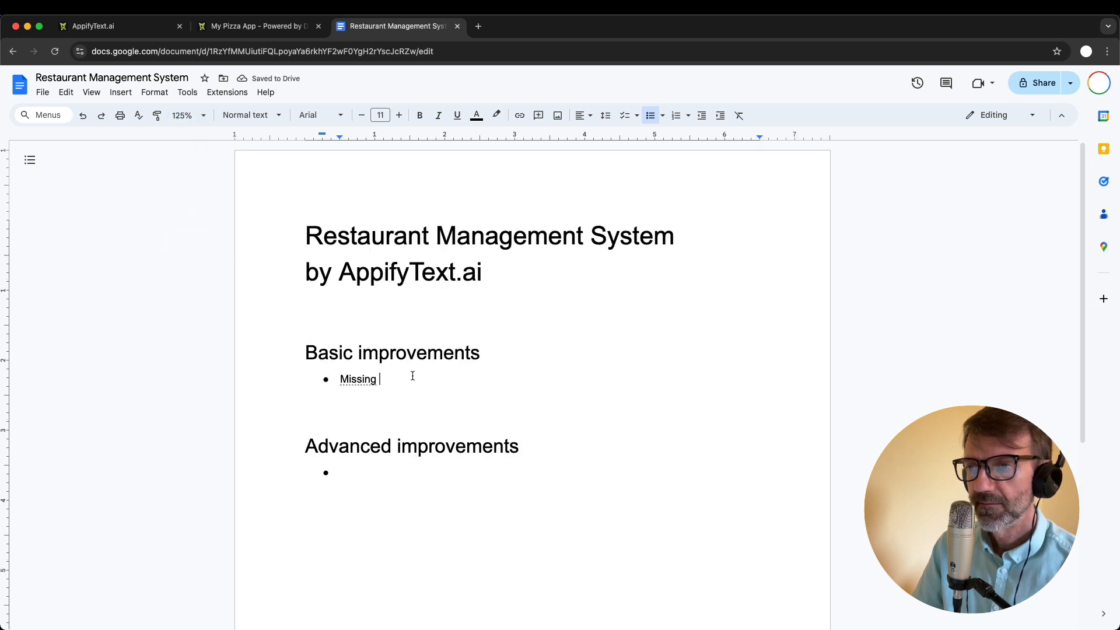
type("table ")
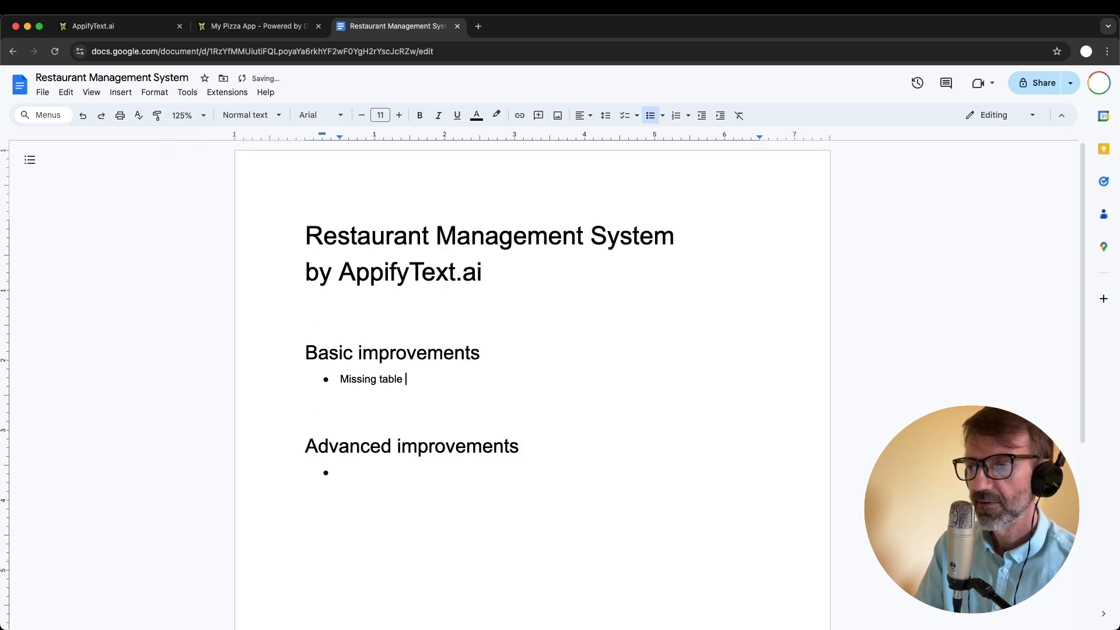
type("on rese")
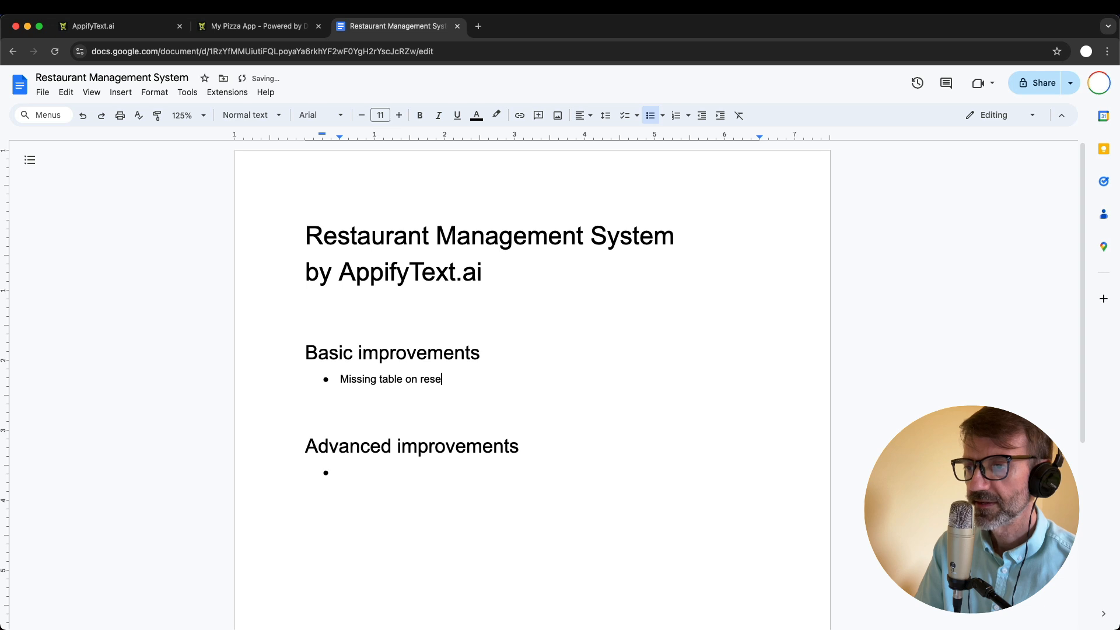
type("rvations")
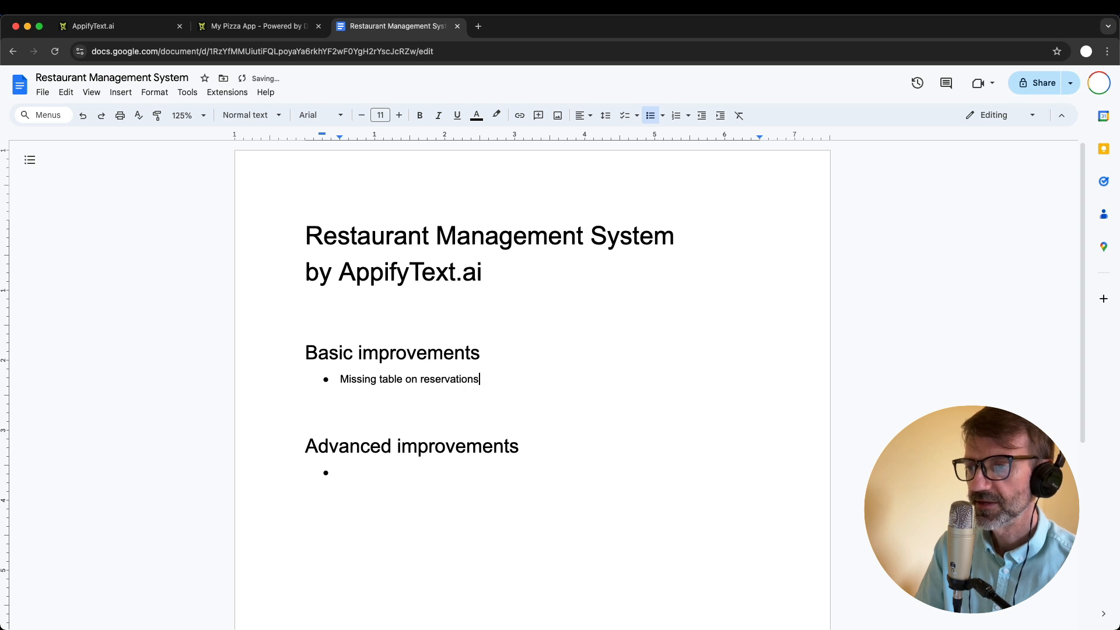
- Return to My Pizza App and save the new reservation
left_click(261, 26)
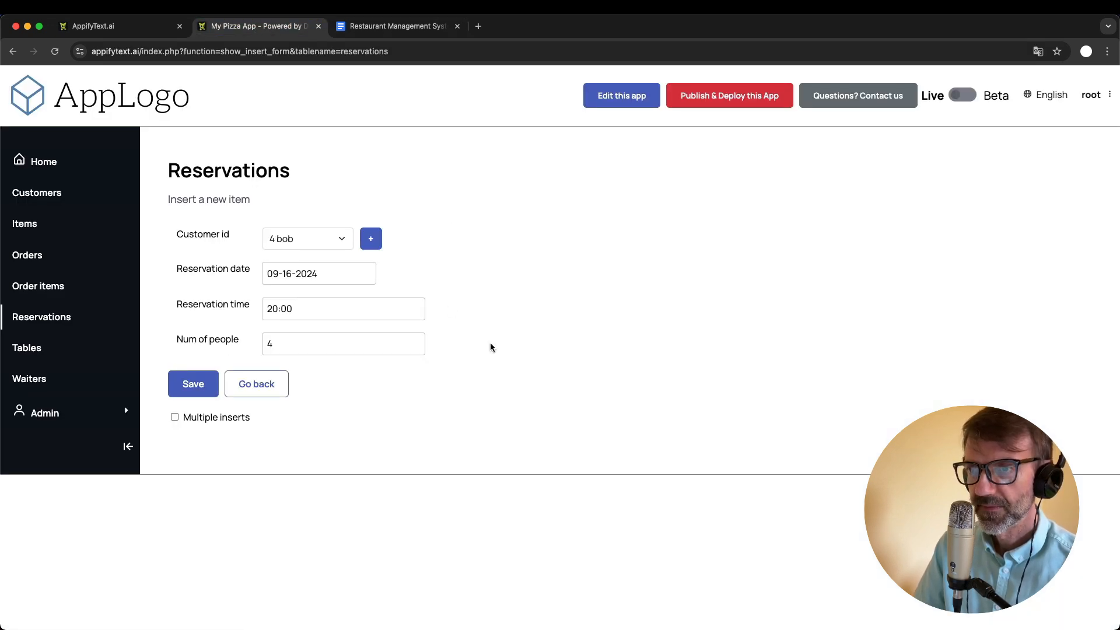
left_click(176, 390)
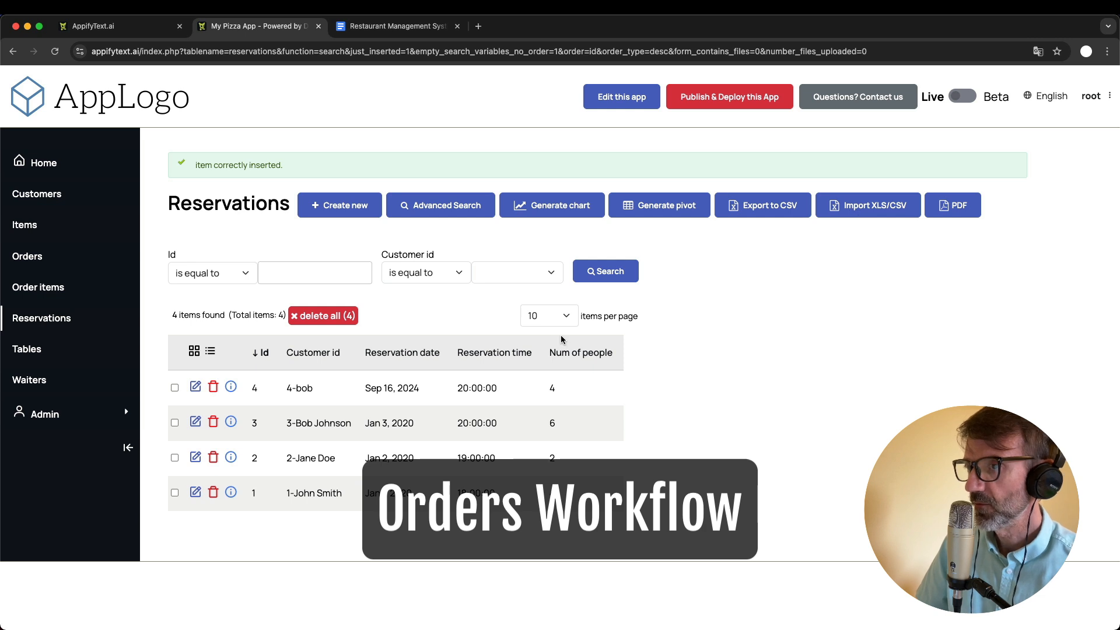
- Start a new order for table 6 and assign it to the waiter with id 1
left_click(27, 257)
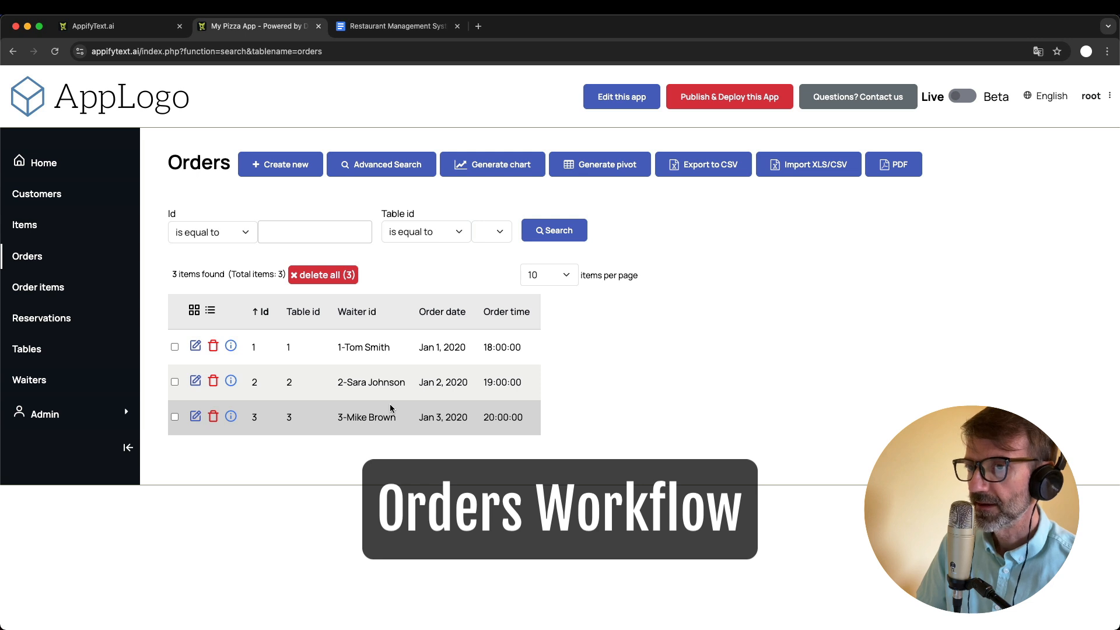
left_click(285, 169)
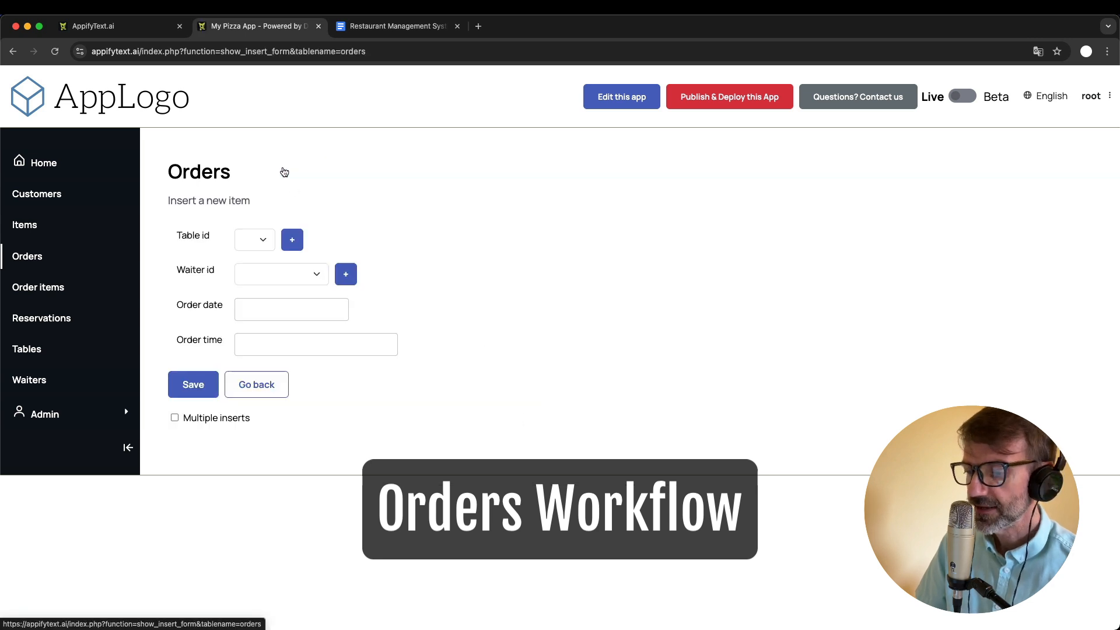
left_click(256, 245)
left_click(270, 333)
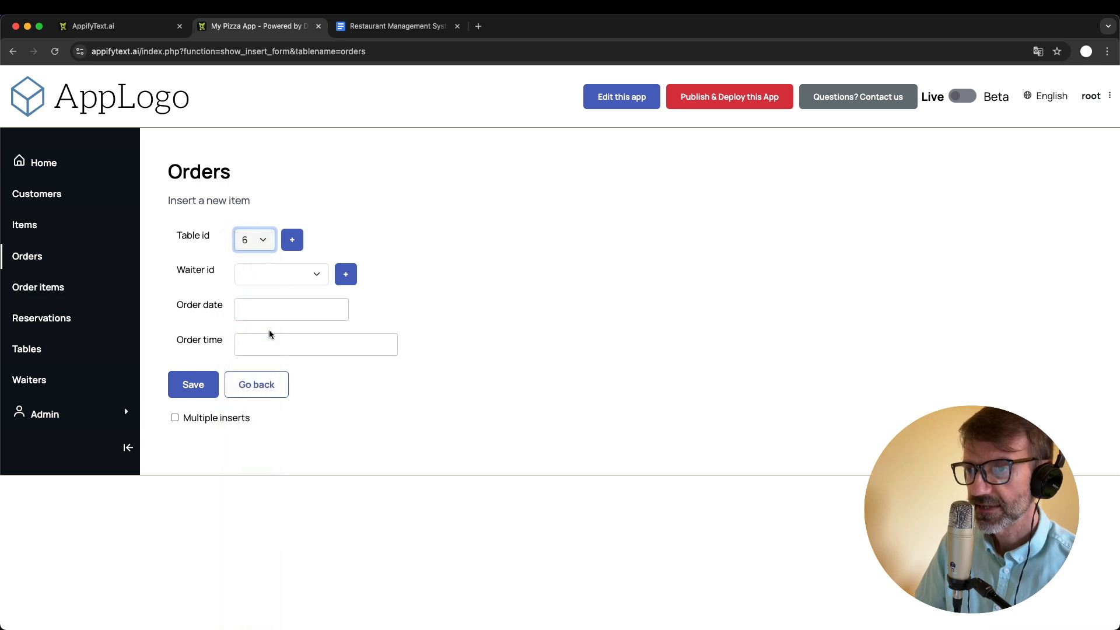
left_click(296, 274)
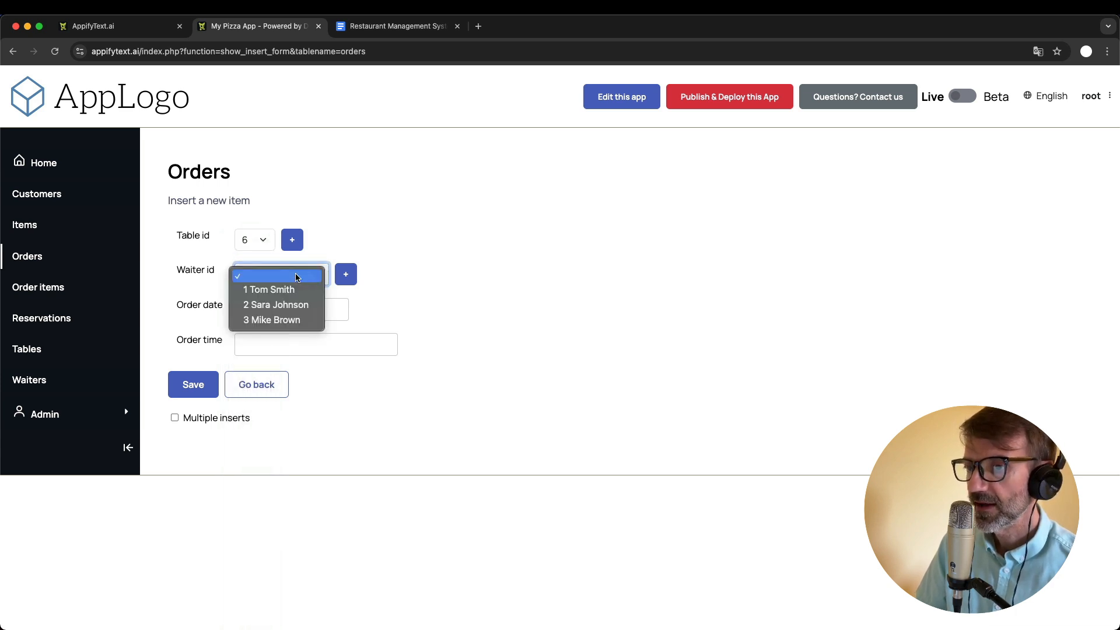
left_click(297, 290)
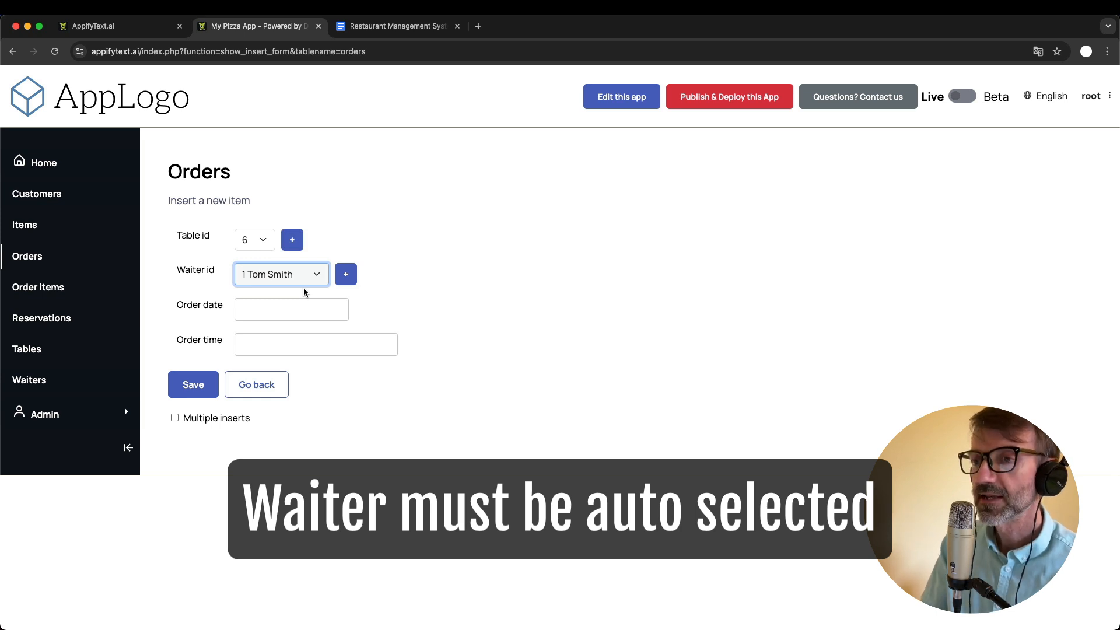
- Switch to the Google Docs document and add the bullet "Waiter for orders automatically set" under Basic improvements
left_click(374, 34)
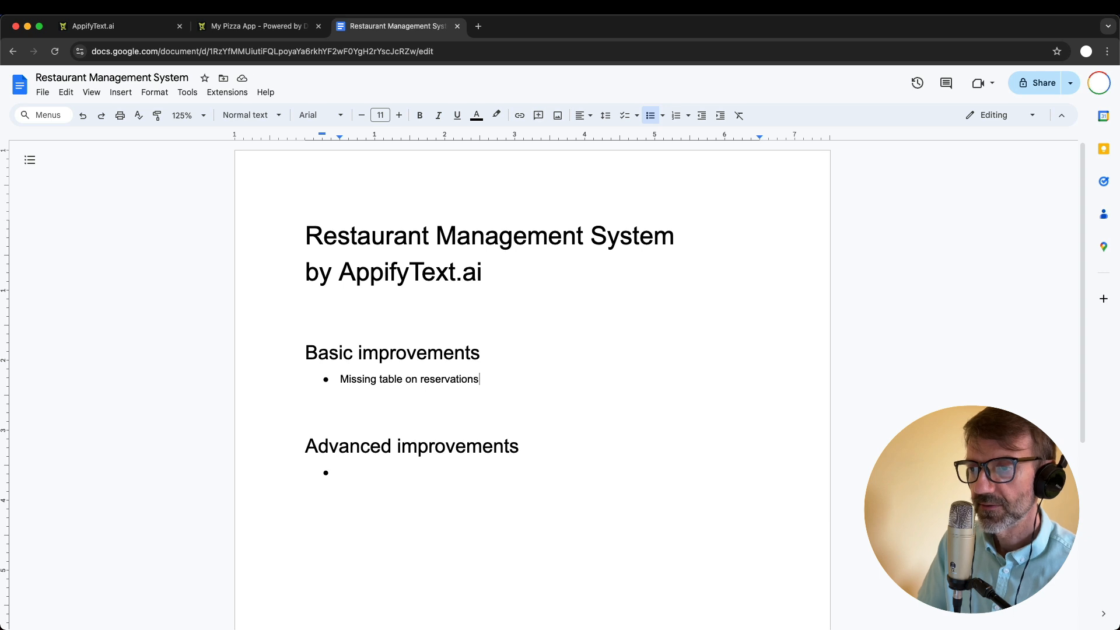
key("Return")
type("Waiter for")
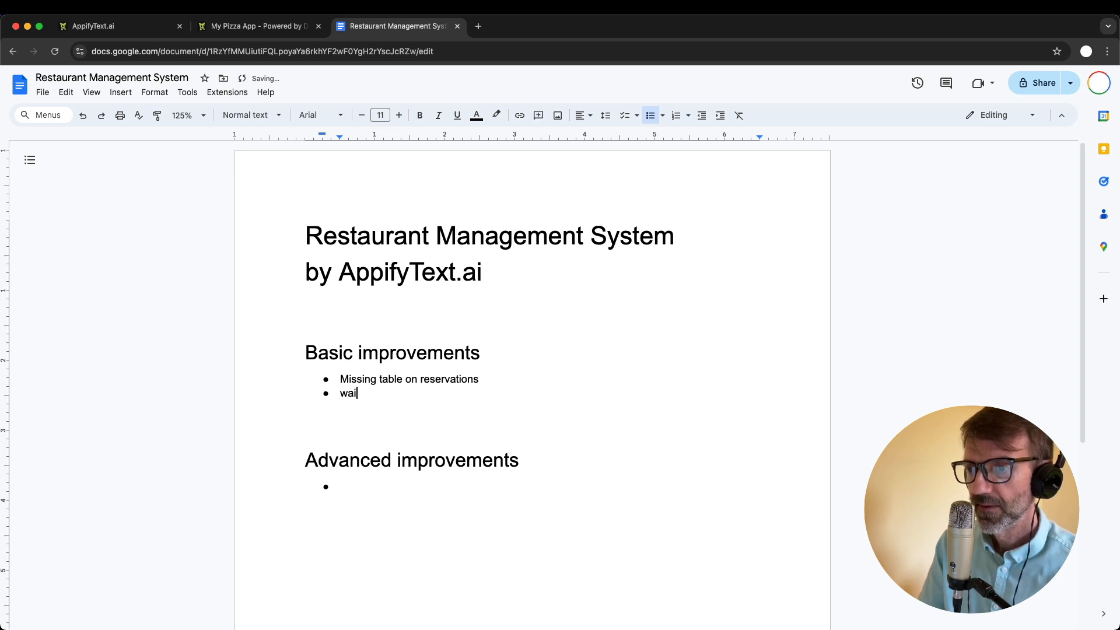
type(" or")
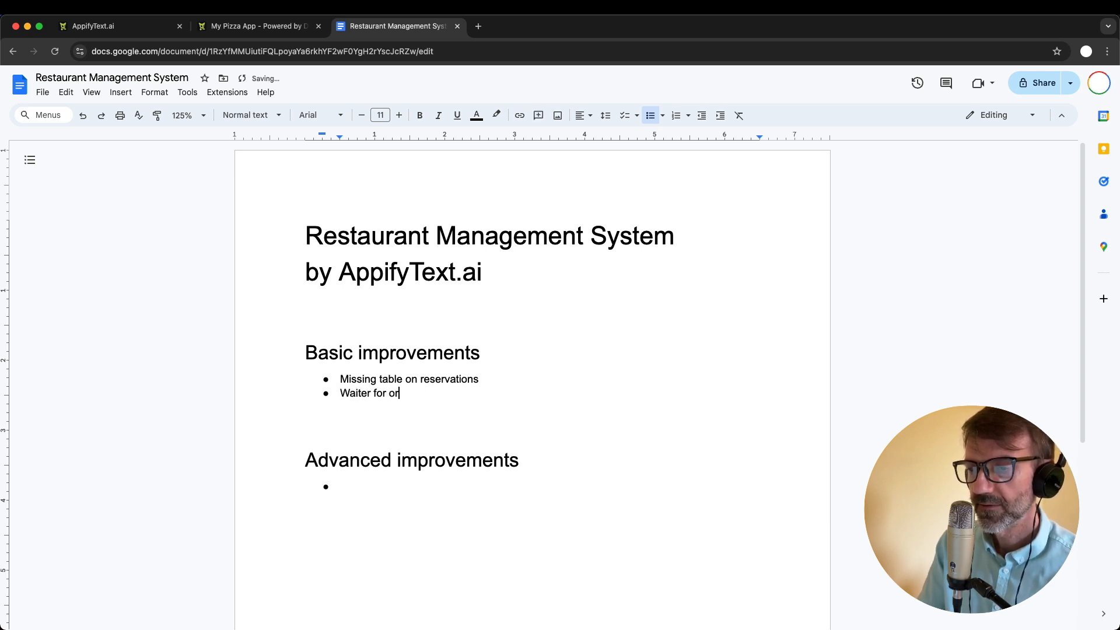
type("ders automatically set")
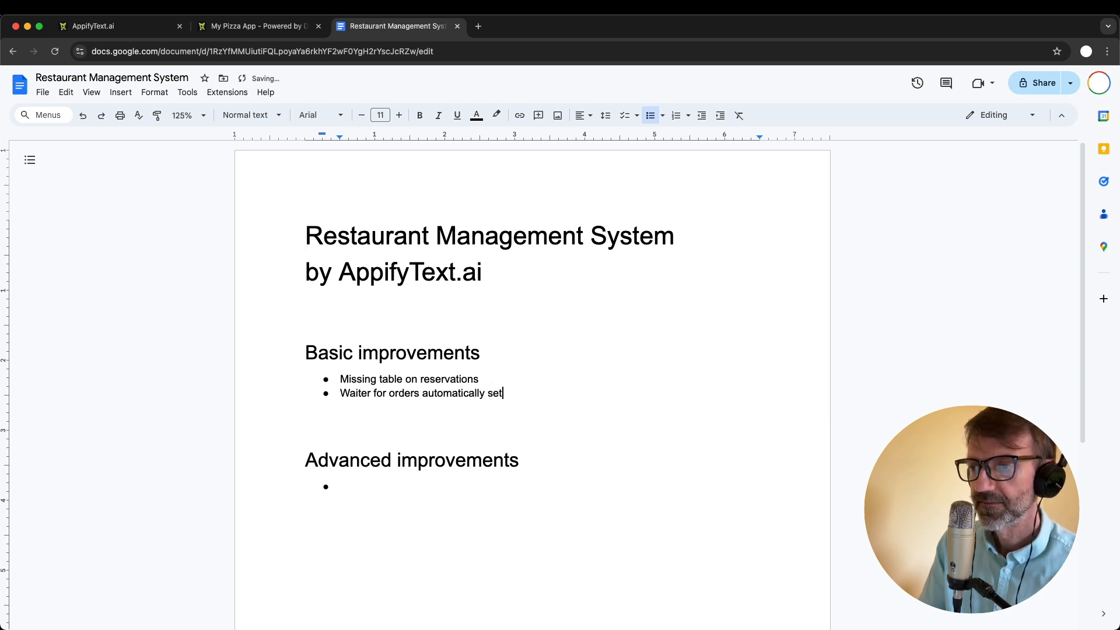
key("Return")
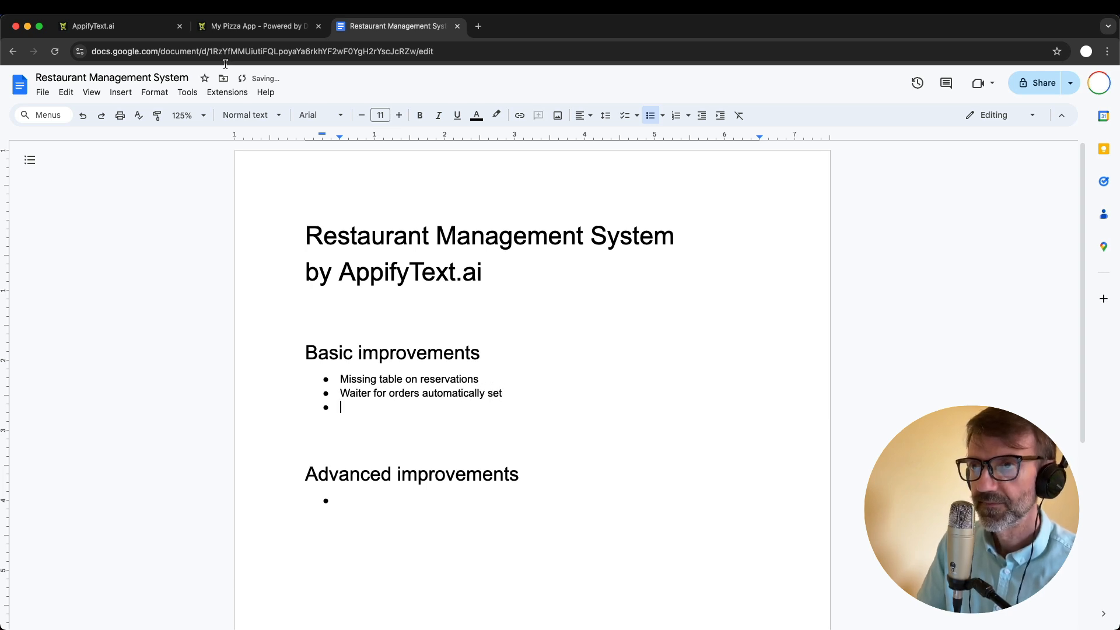
- Return to My Pizza App, set the order date to 08-20-2024 and the time to 20:15, and save the order
left_click(252, 27)
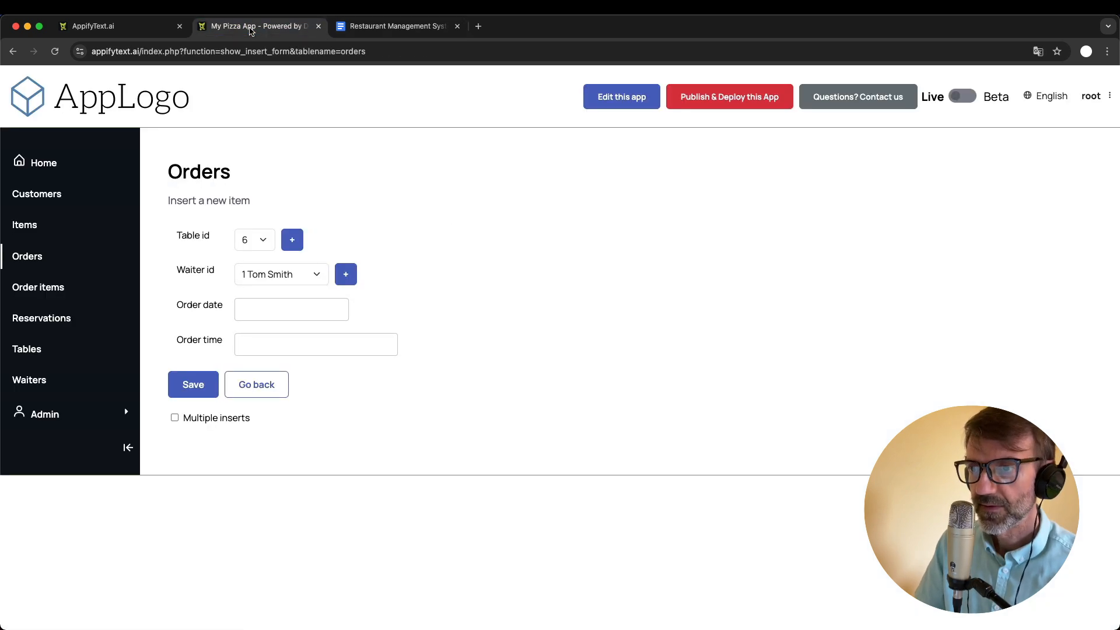
left_click(305, 312)
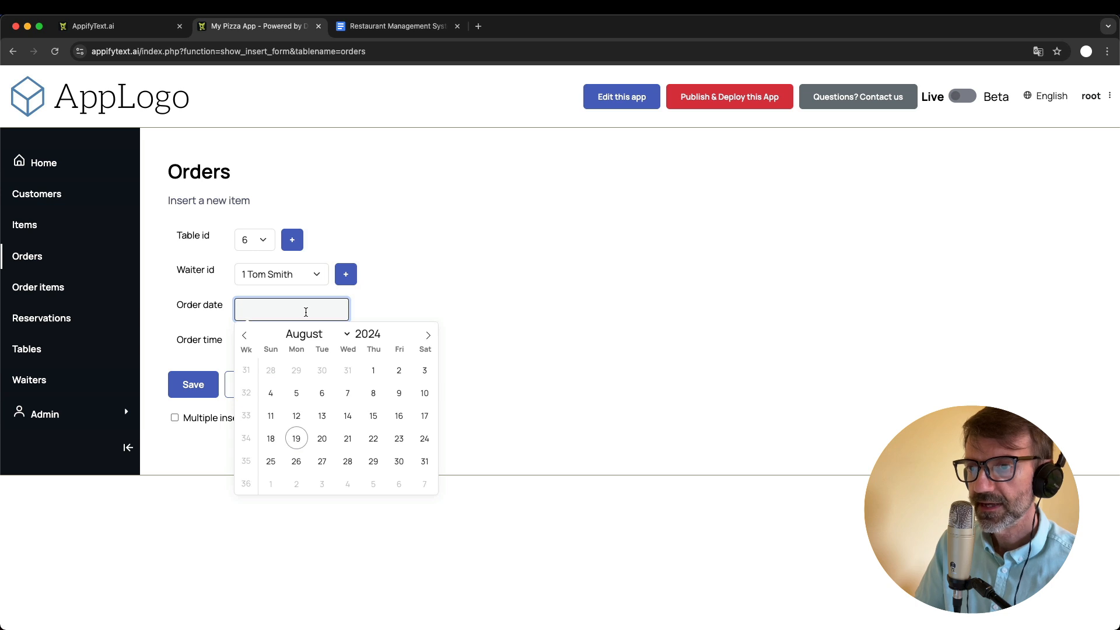
left_click(322, 440)
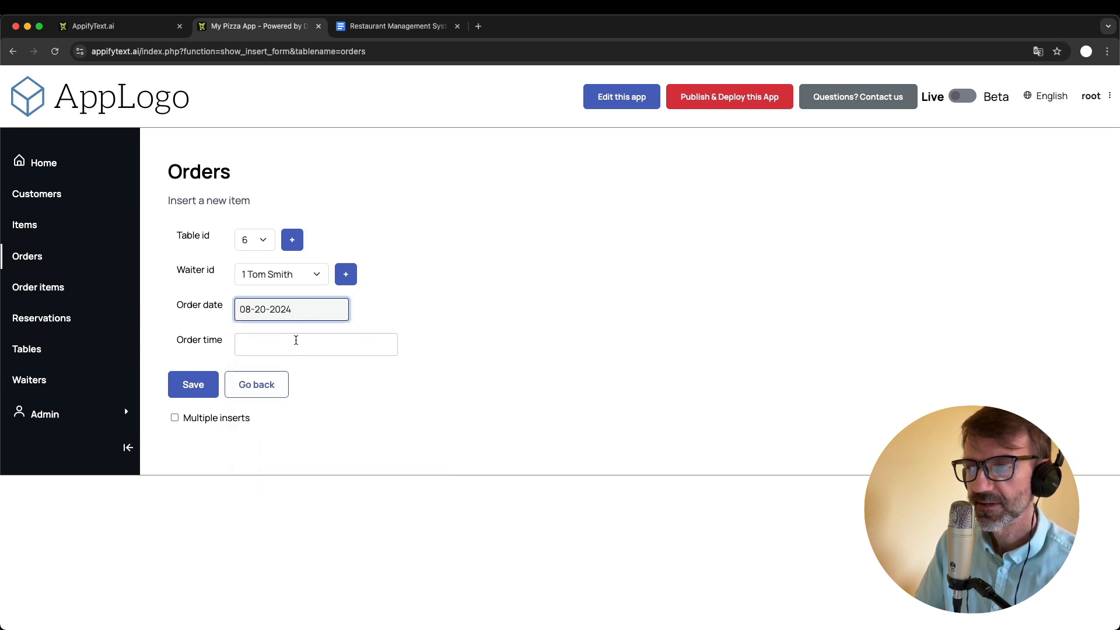
left_click(272, 349)
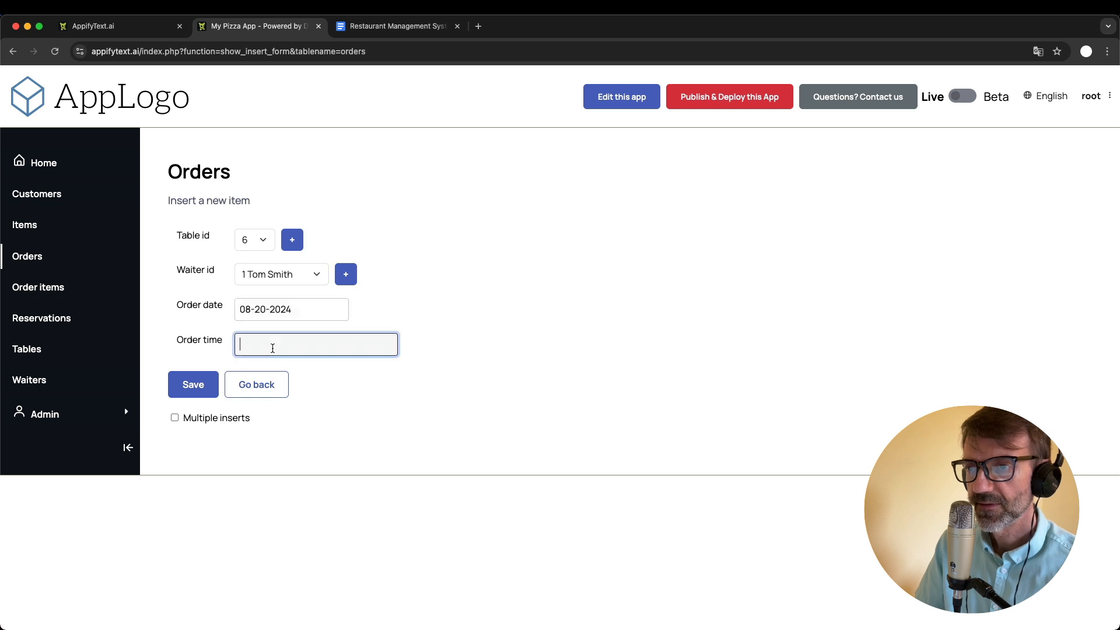
type("20:")
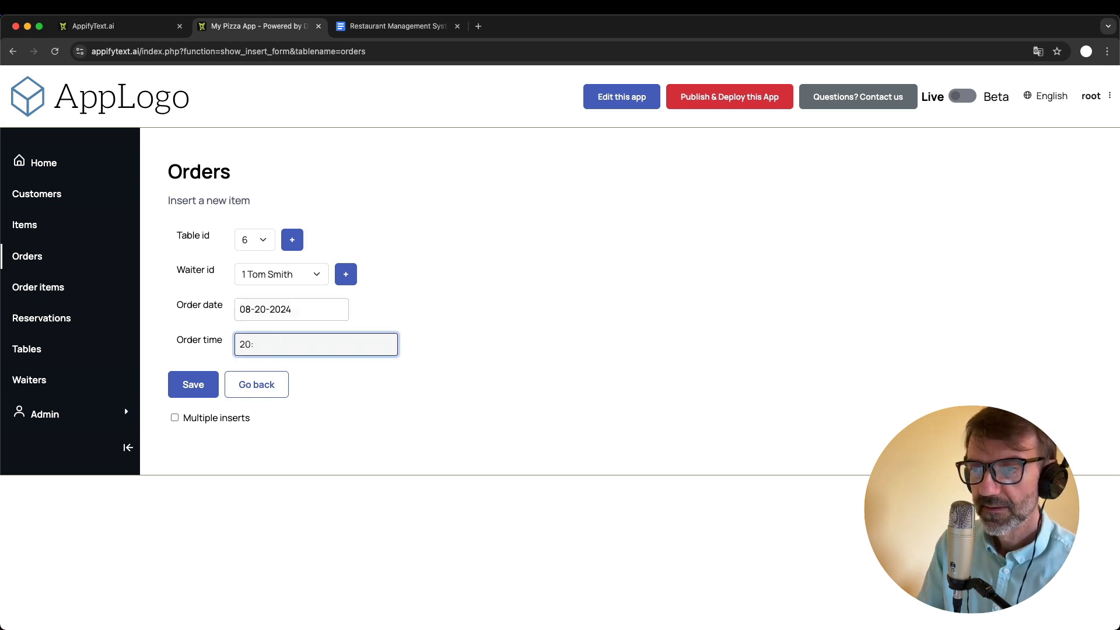
type("15")
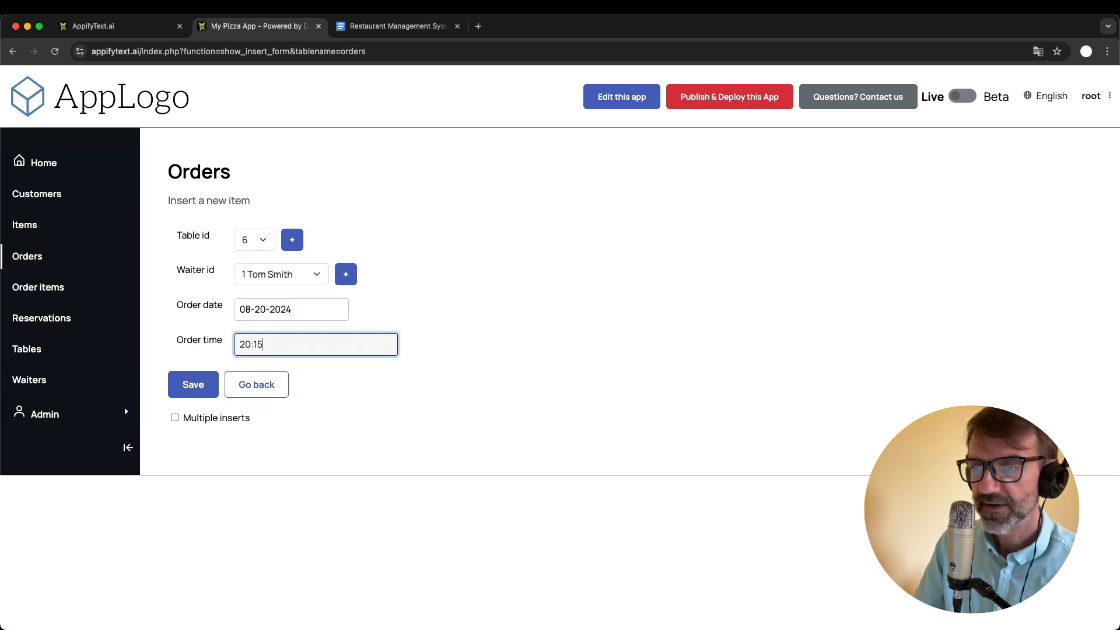
left_click(187, 385)
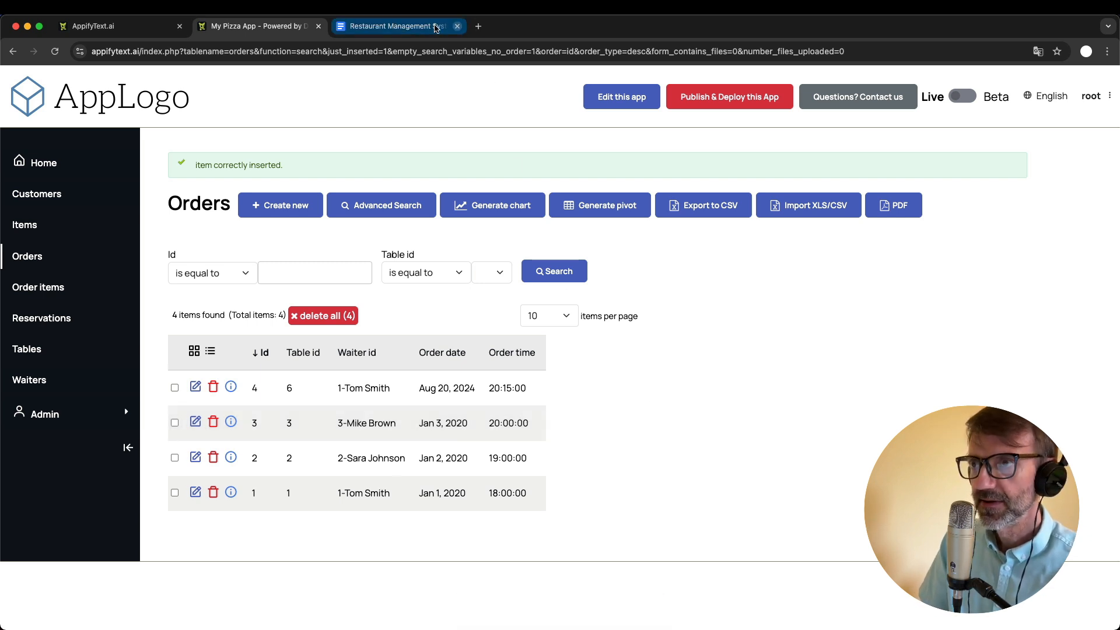
- Switch to the Google Docs document and add the bullet "Current date and time when a new order is created" under Basic improvements
left_click(394, 26)
type("Current date and ")
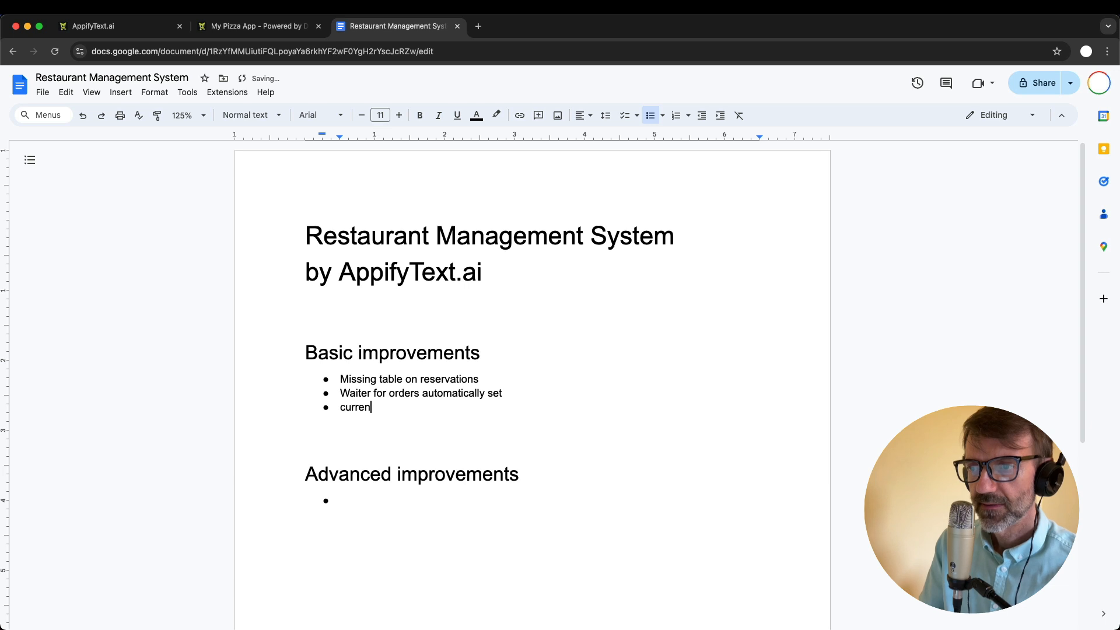
type("time wh")
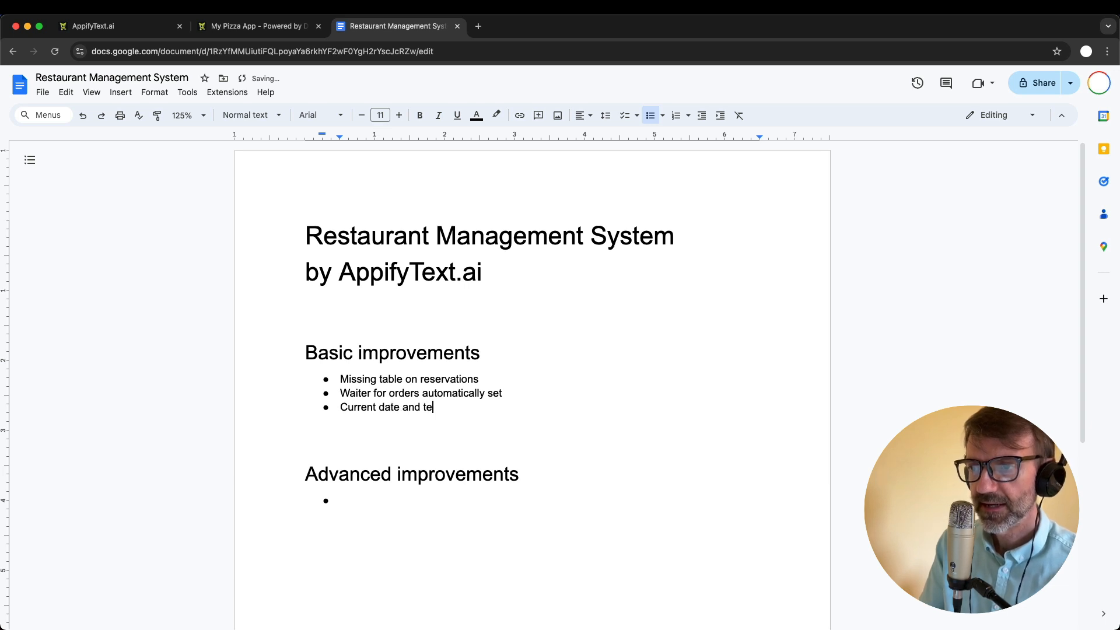
type("en a new")
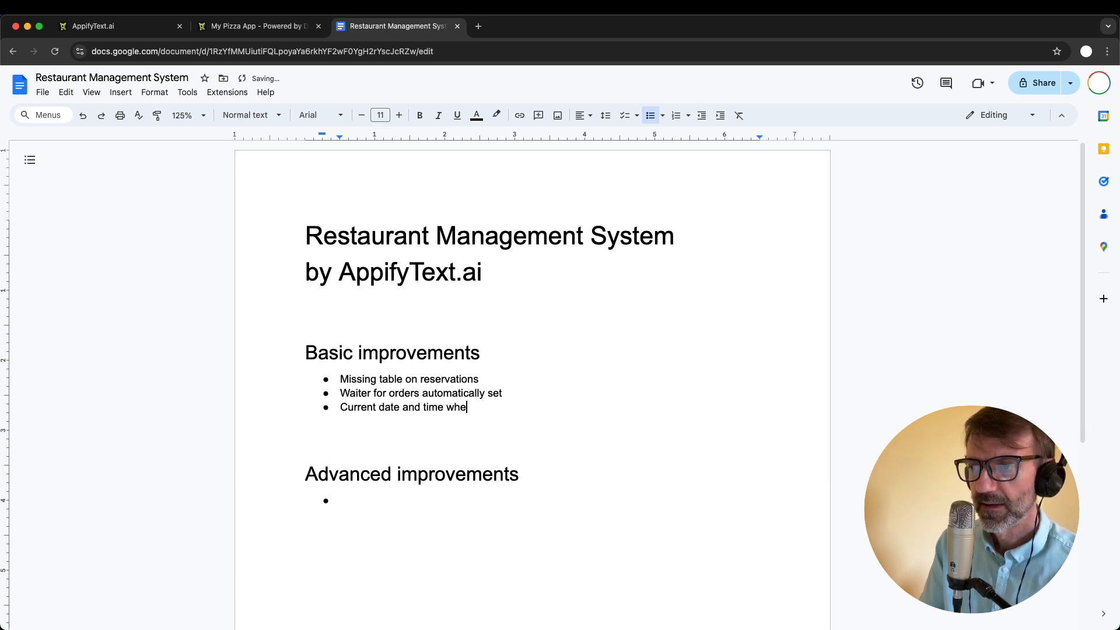
type(" order is ")
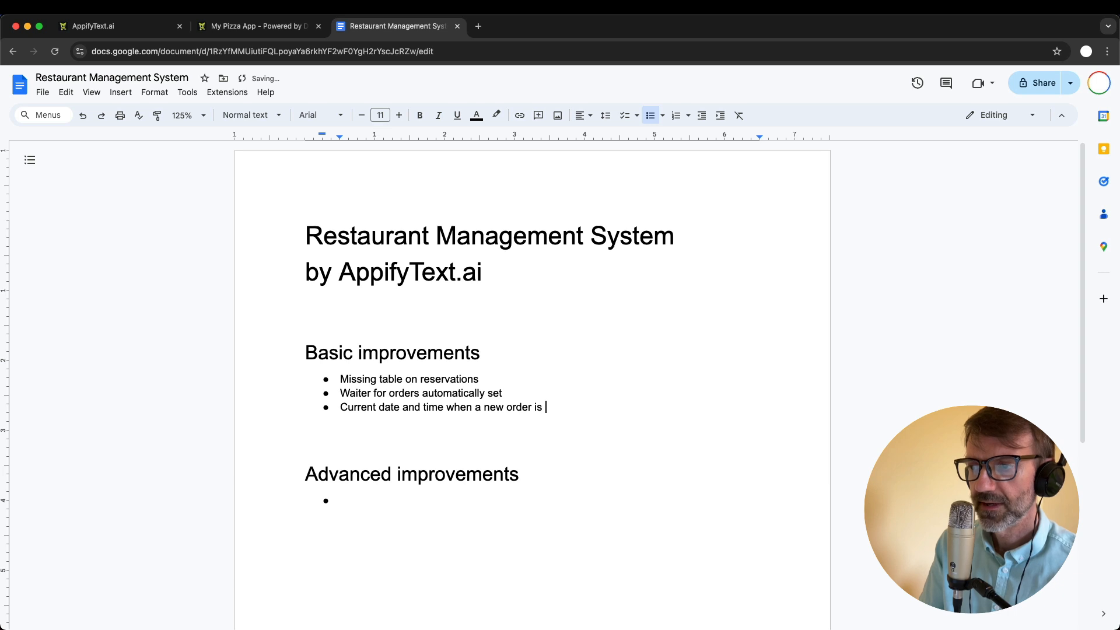
type("created")
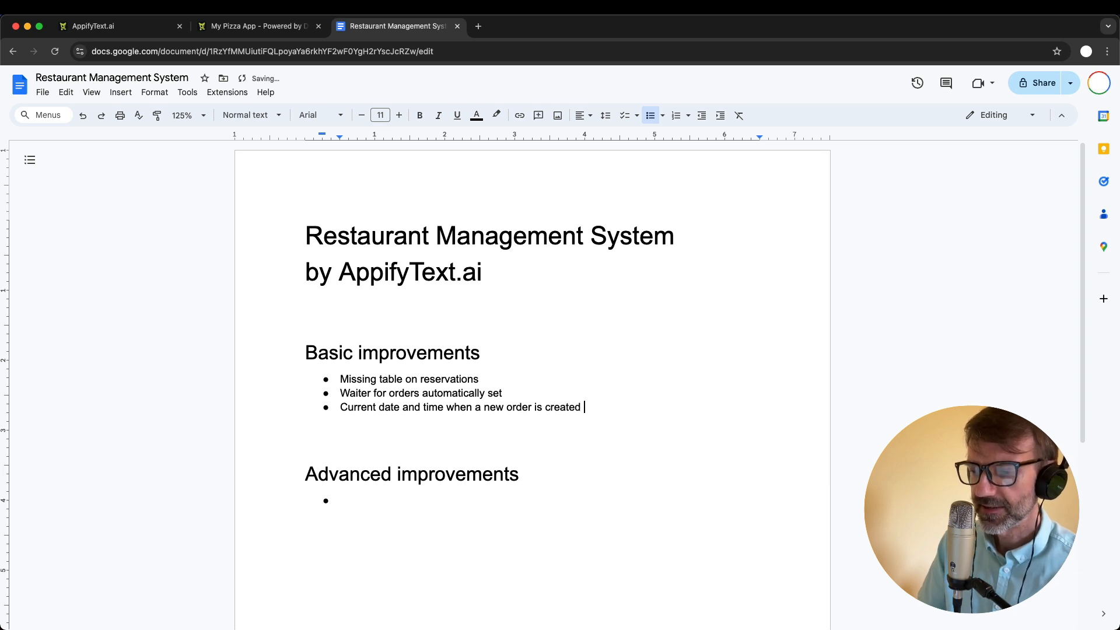
key("Return")
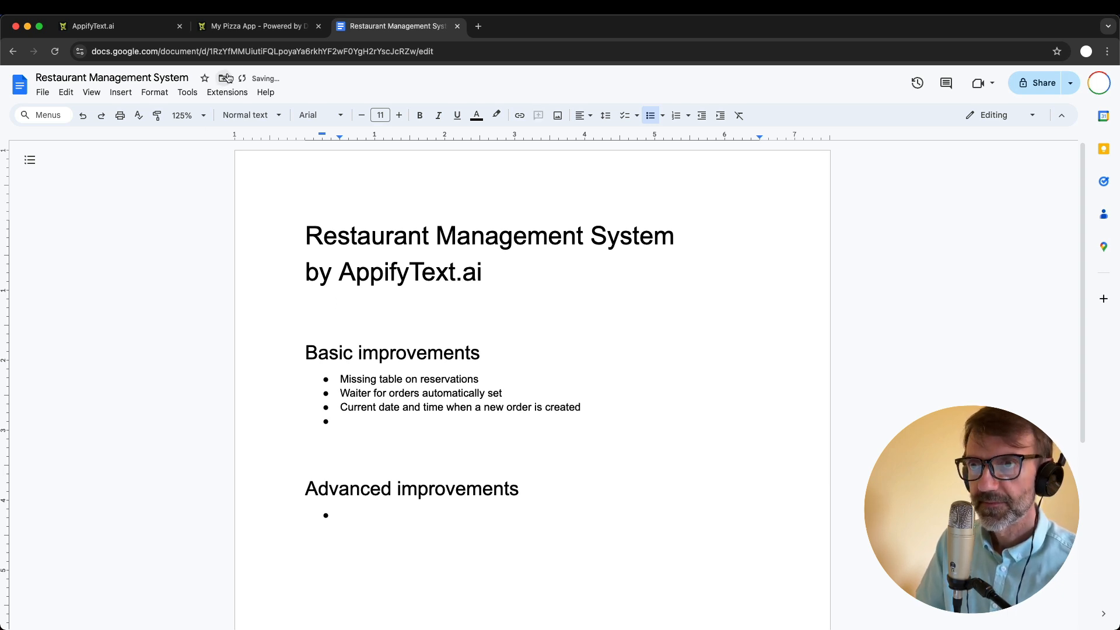
- Switch to My Pizza App and compare the records in the Orders and Order items tables
left_click(251, 25)
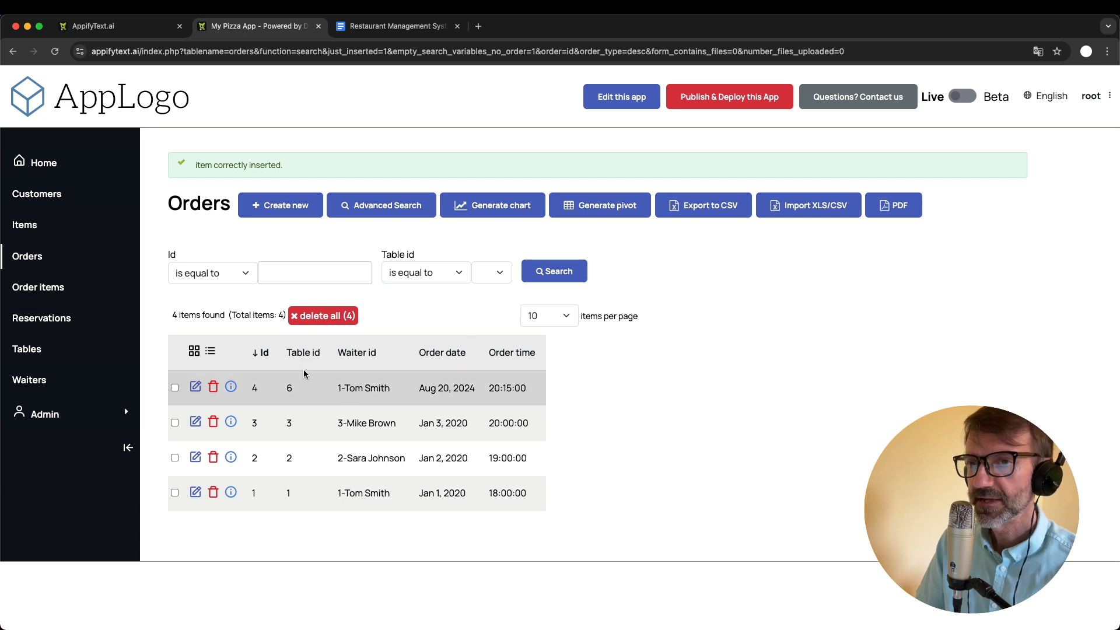
left_click(55, 289)
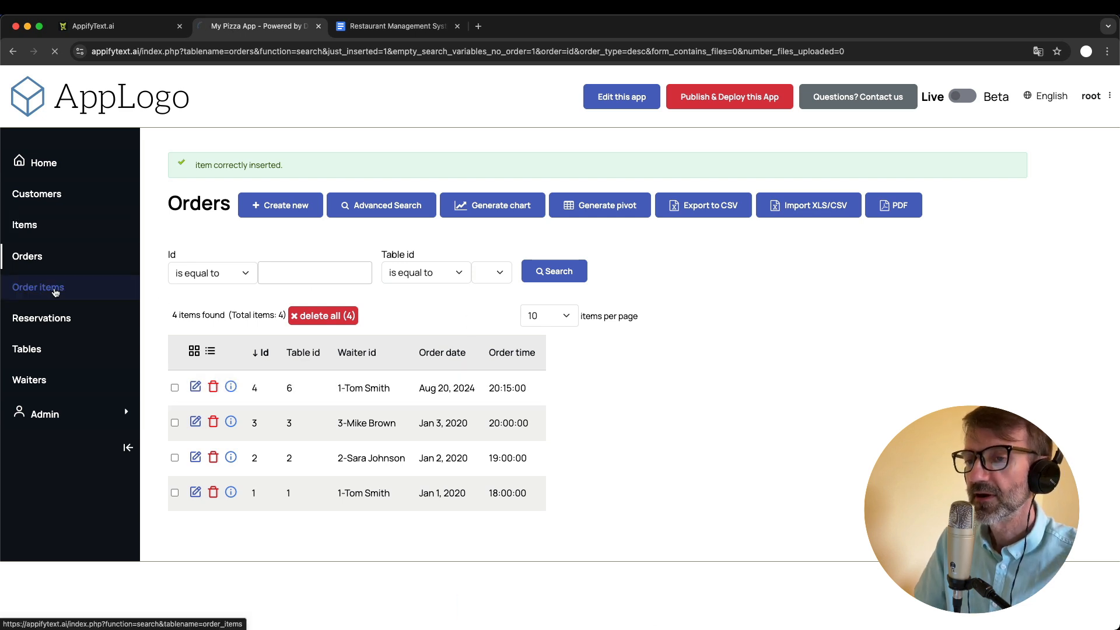
left_click(37, 256)
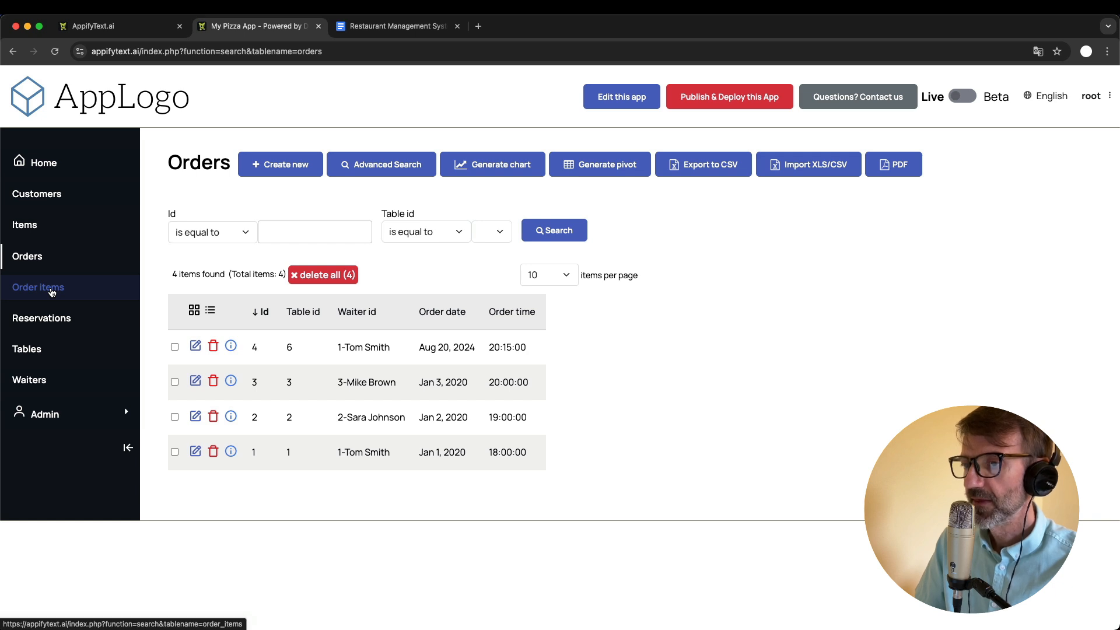
left_click(52, 292)
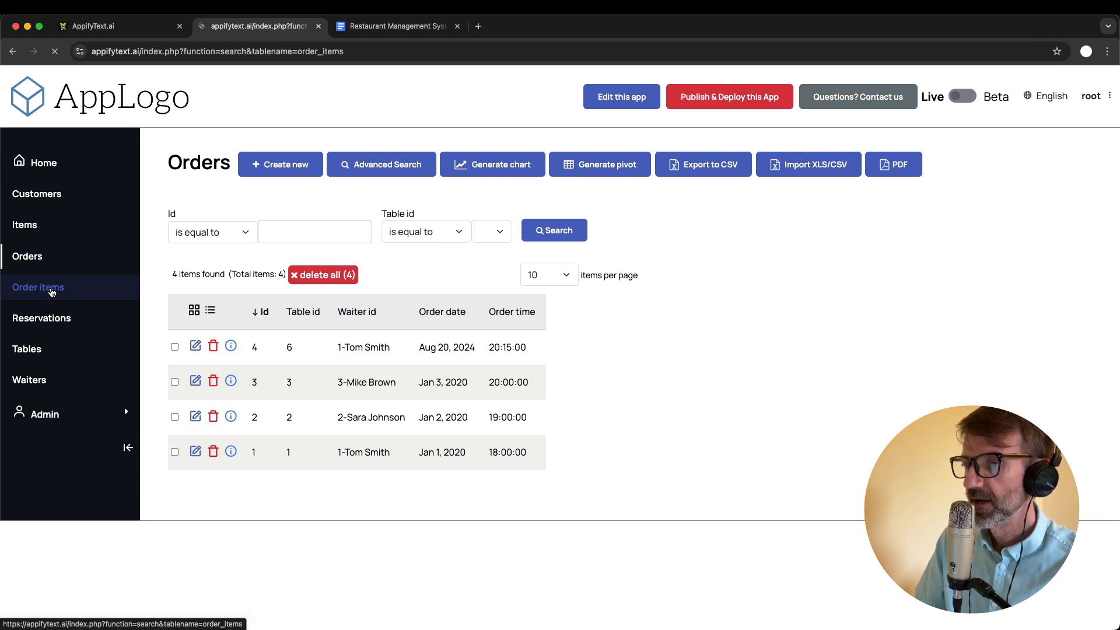
left_click(42, 260)
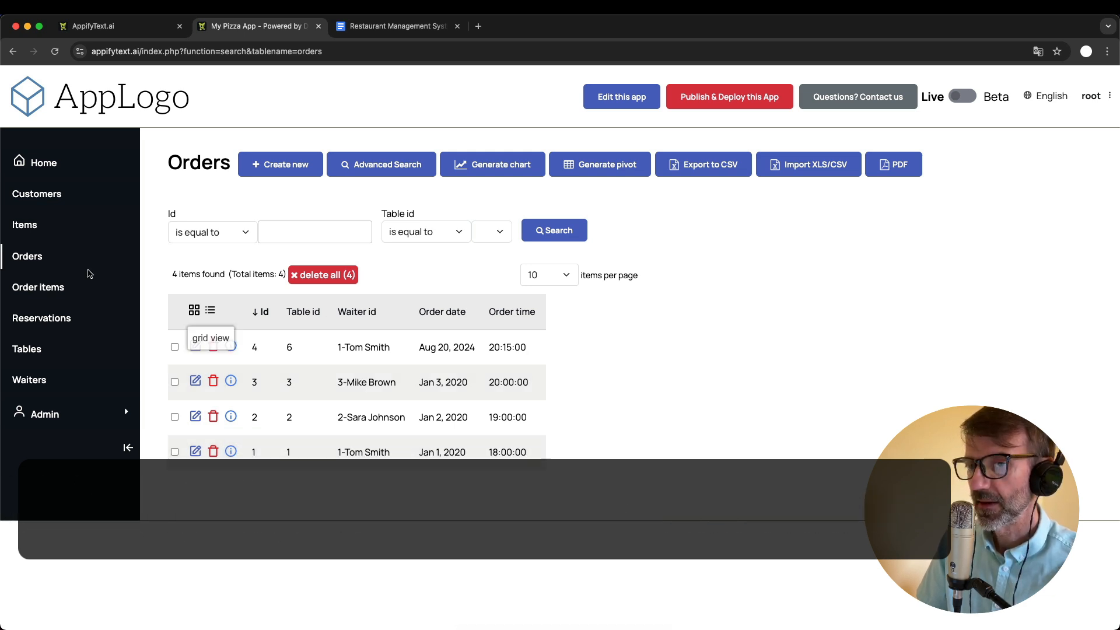
- Create an order item for order 4 with item 2 Margherita Pizza and quantity 2, and save it
left_click(58, 296)
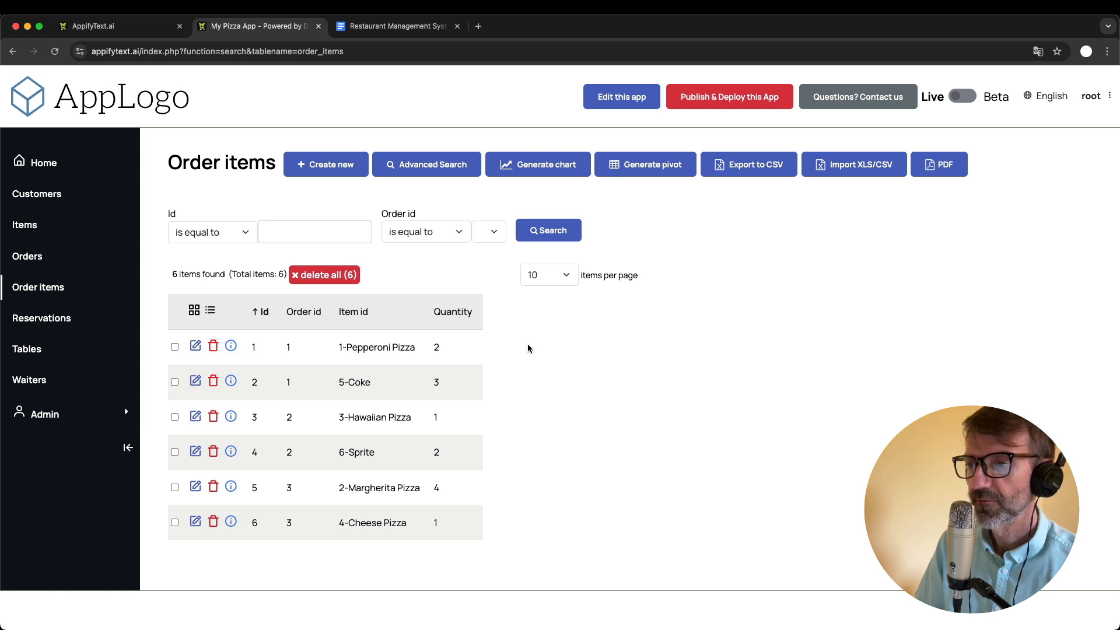
left_click(334, 173)
left_click(242, 240)
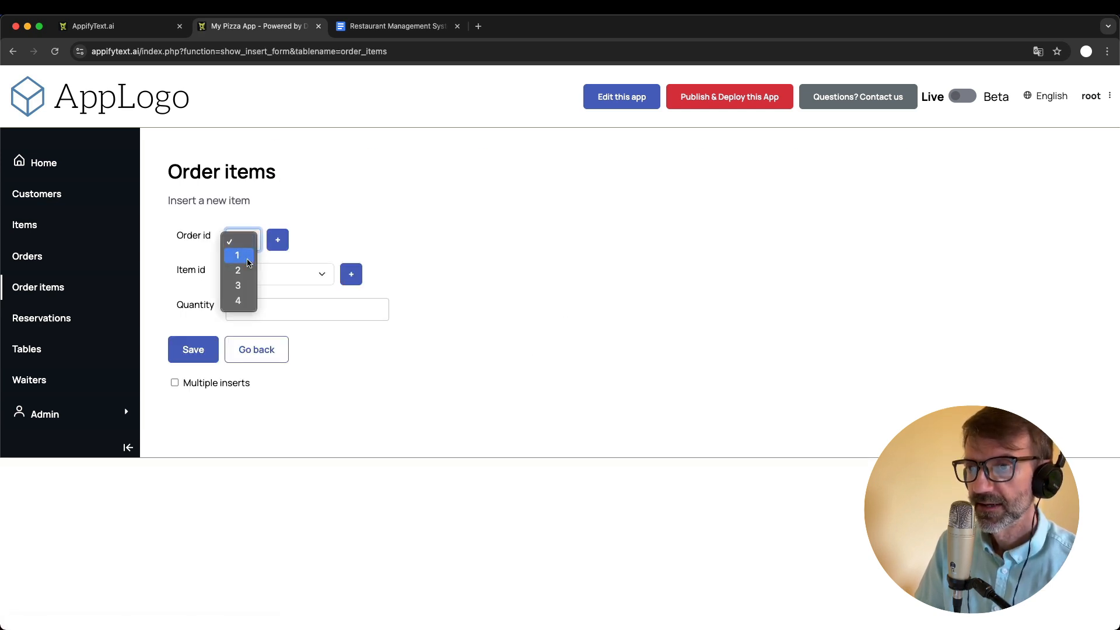
left_click(243, 301)
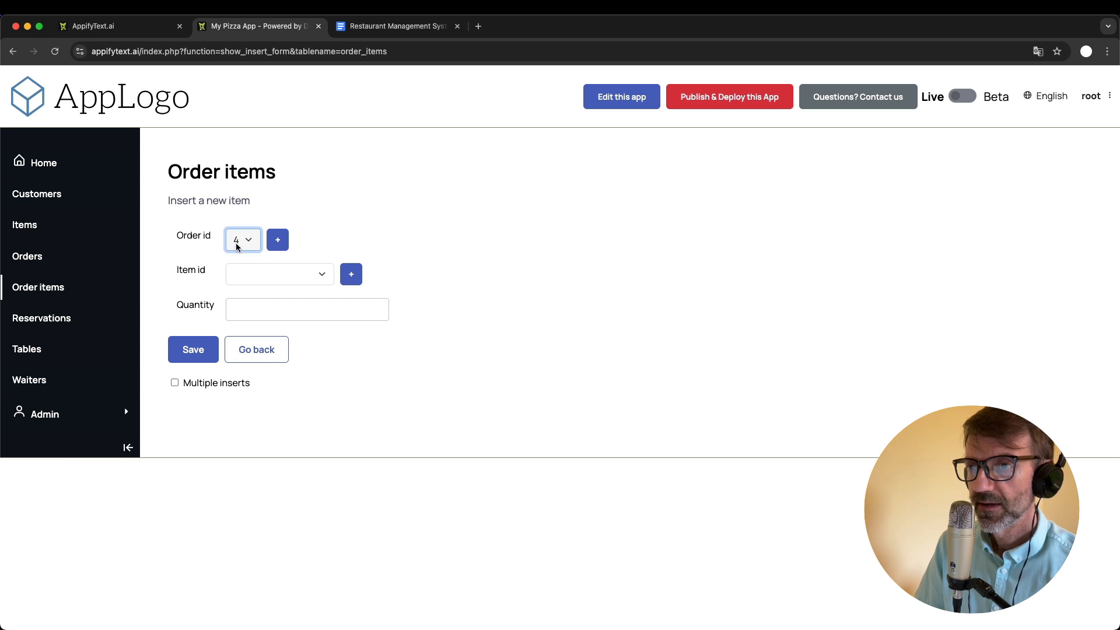
left_click(293, 279)
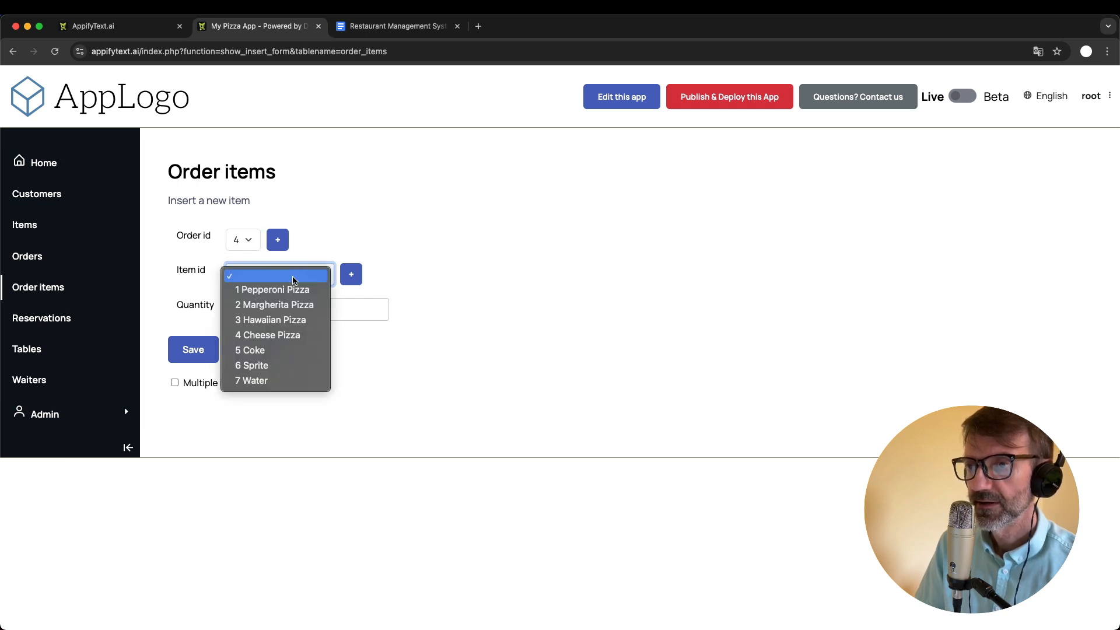
left_click(304, 305)
left_click(274, 316)
type("2")
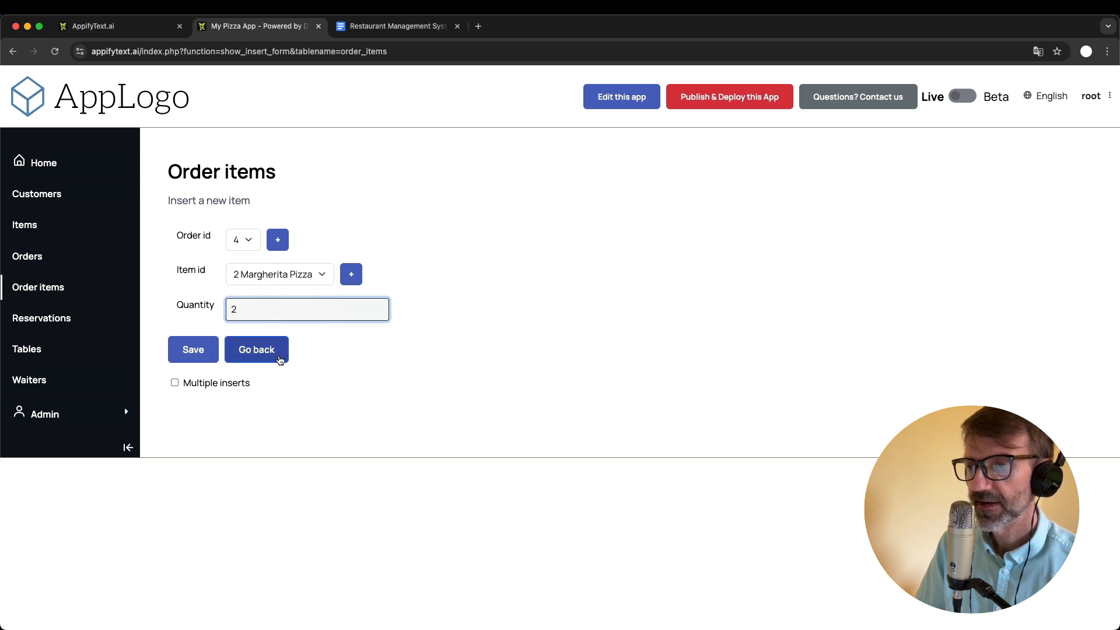
left_click(194, 350)
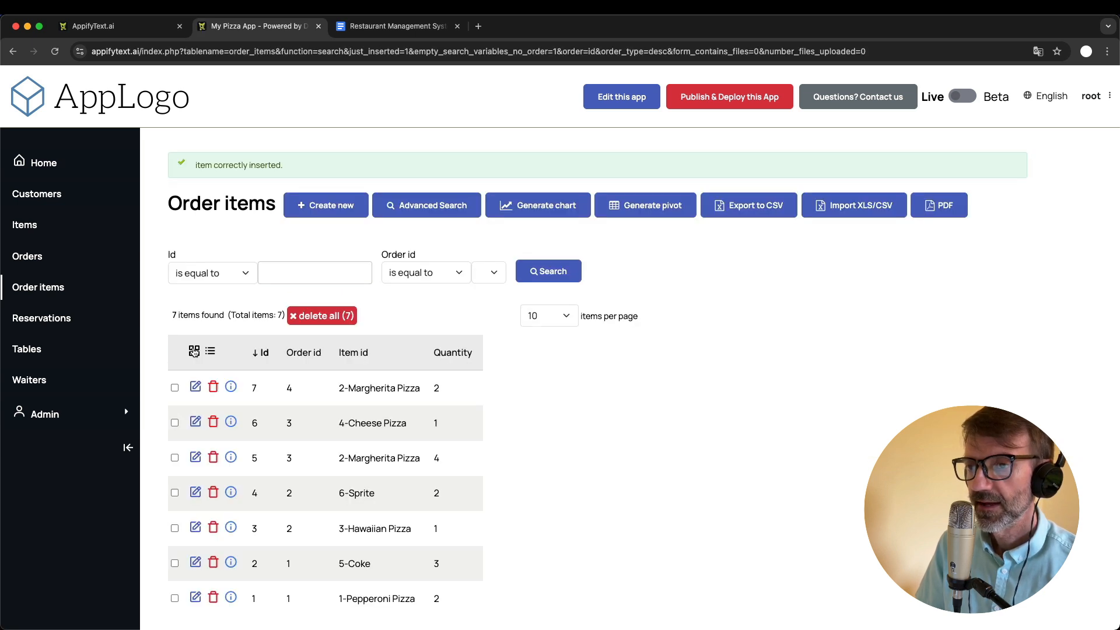
- Create another order item for order 4 with item 7 Water and quantity 2, and save it
left_click(330, 210)
left_click(265, 280)
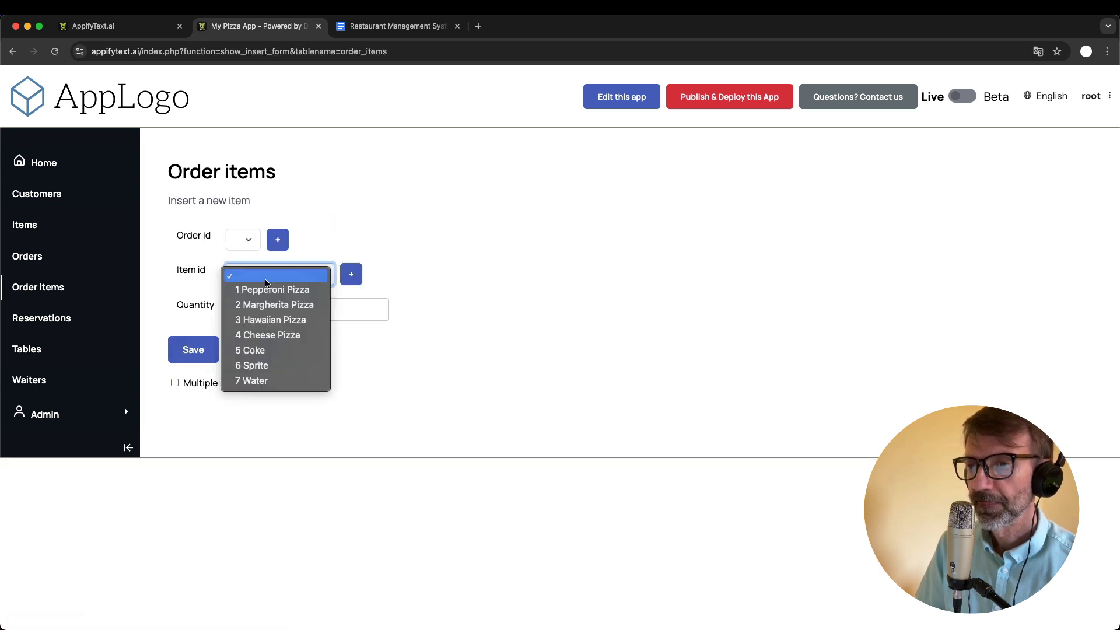
left_click(292, 376)
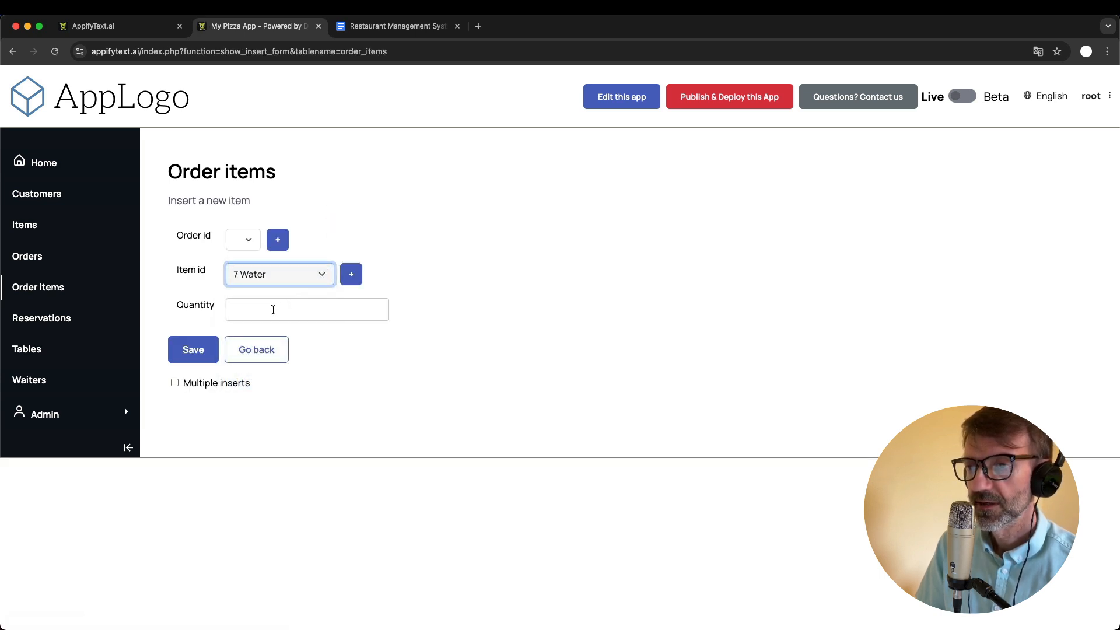
key("Tab")
type("2")
left_click(250, 240)
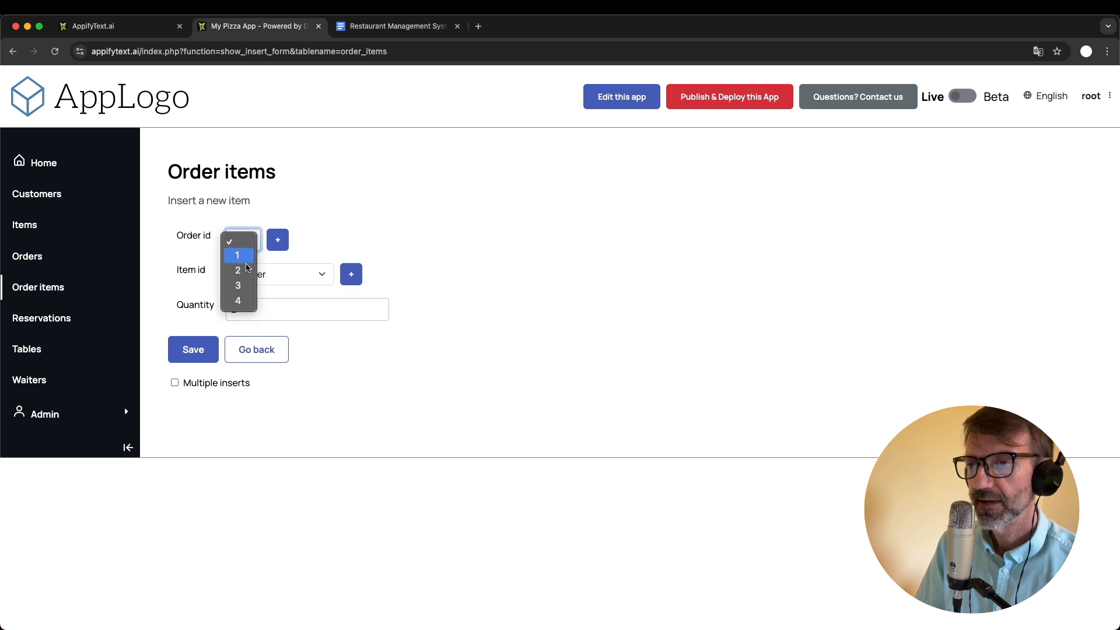
left_click(239, 301)
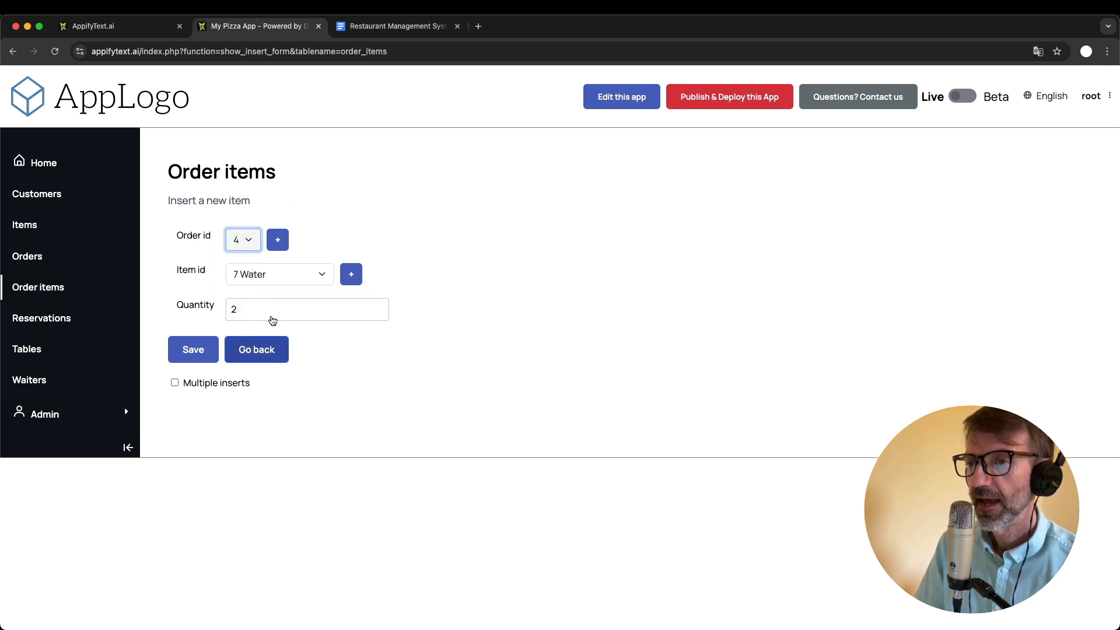
left_click(189, 349)
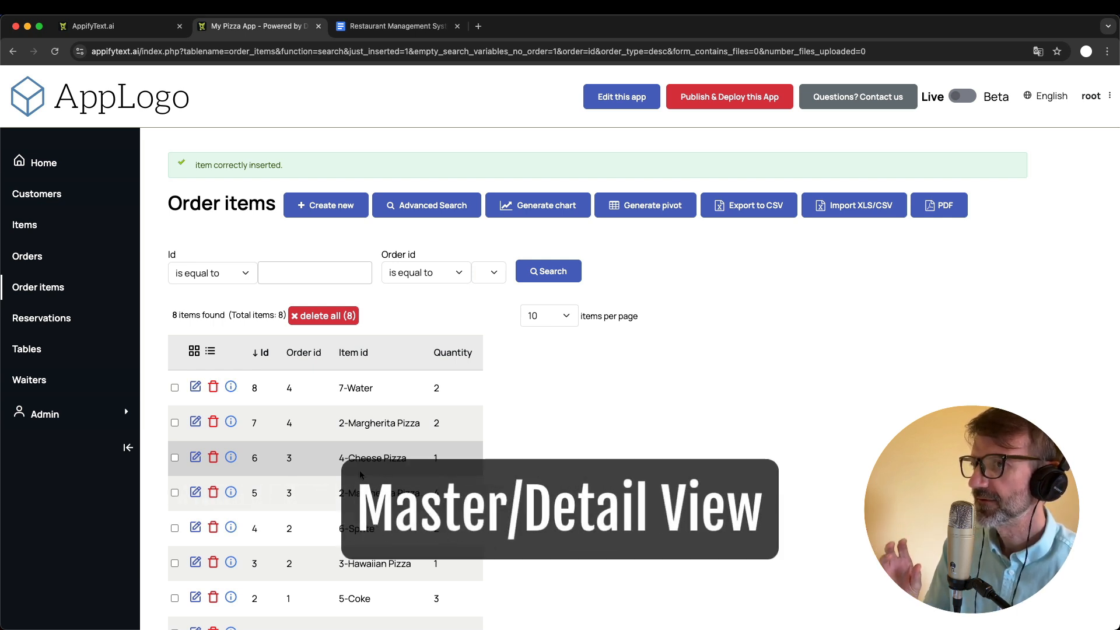
- Open order 4 for editing, and in the Google Docs document add the bullet "Master/details view for orders/order items" under Basic improvements
left_click(36, 255)
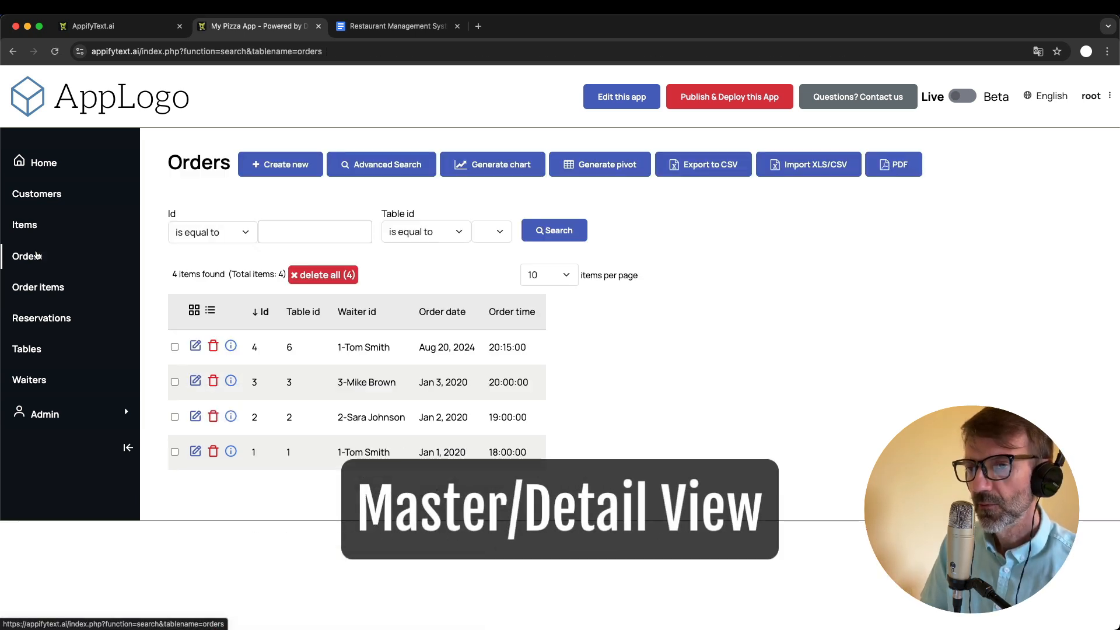
left_click(196, 348)
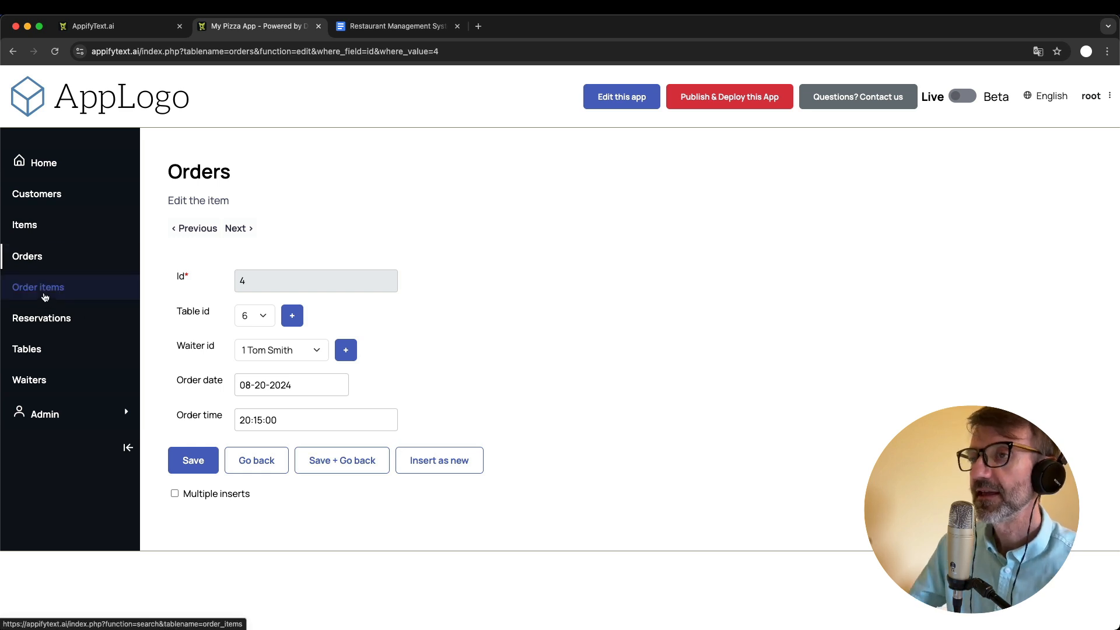
left_click(374, 29)
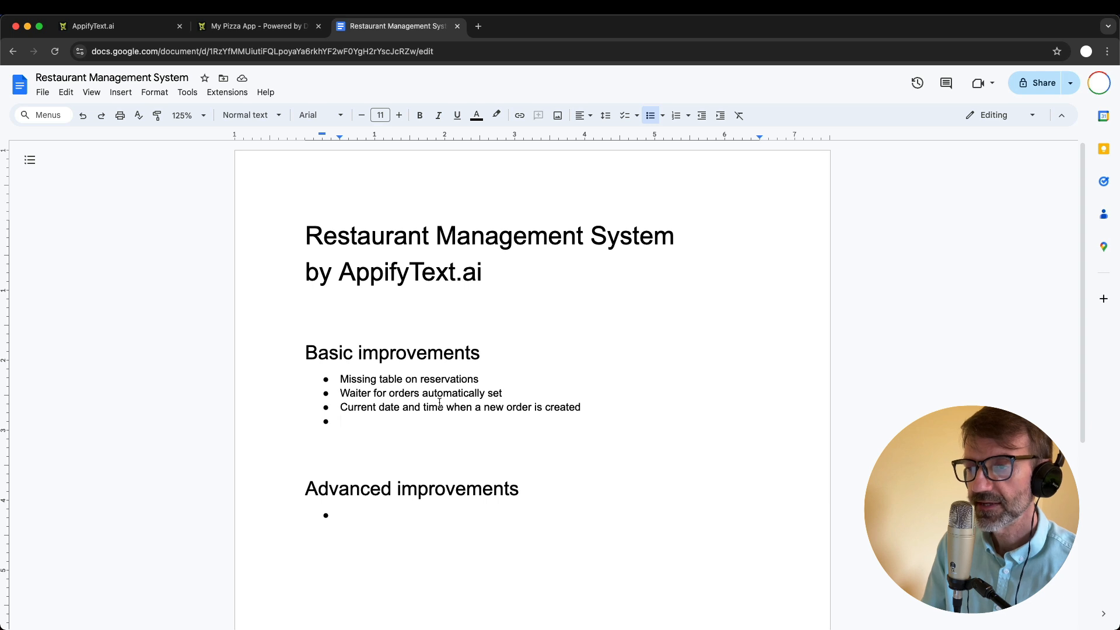
type("MAster")
key("BackSpace")
key("BackSpace")
key("BackSpace")
key("BackSpace")
key("BackSpace")
type("a")
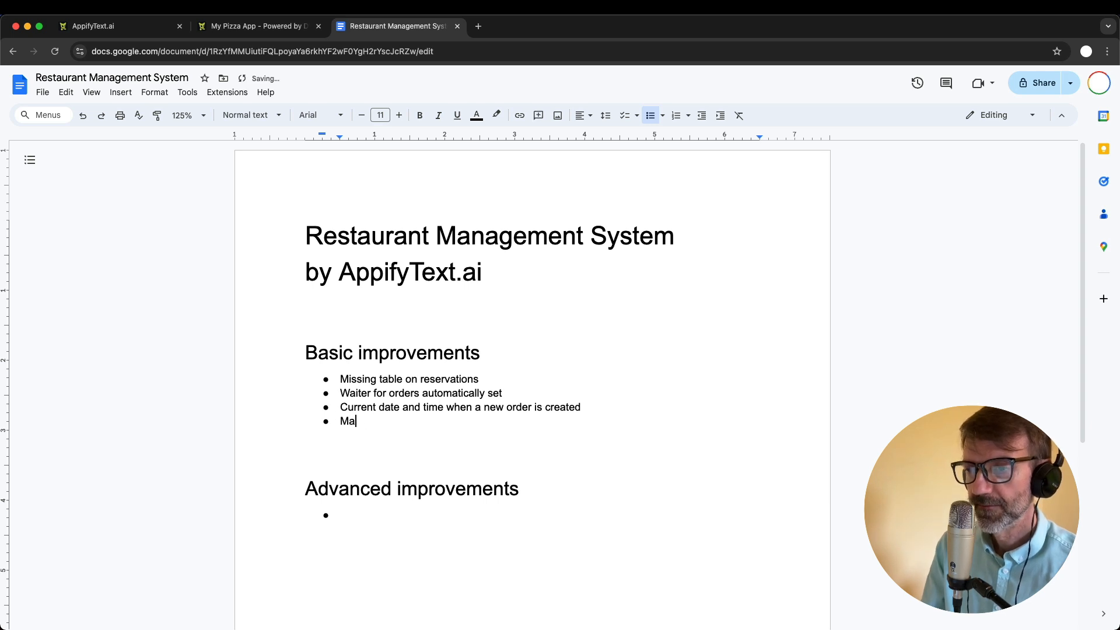
type("ster/details ")
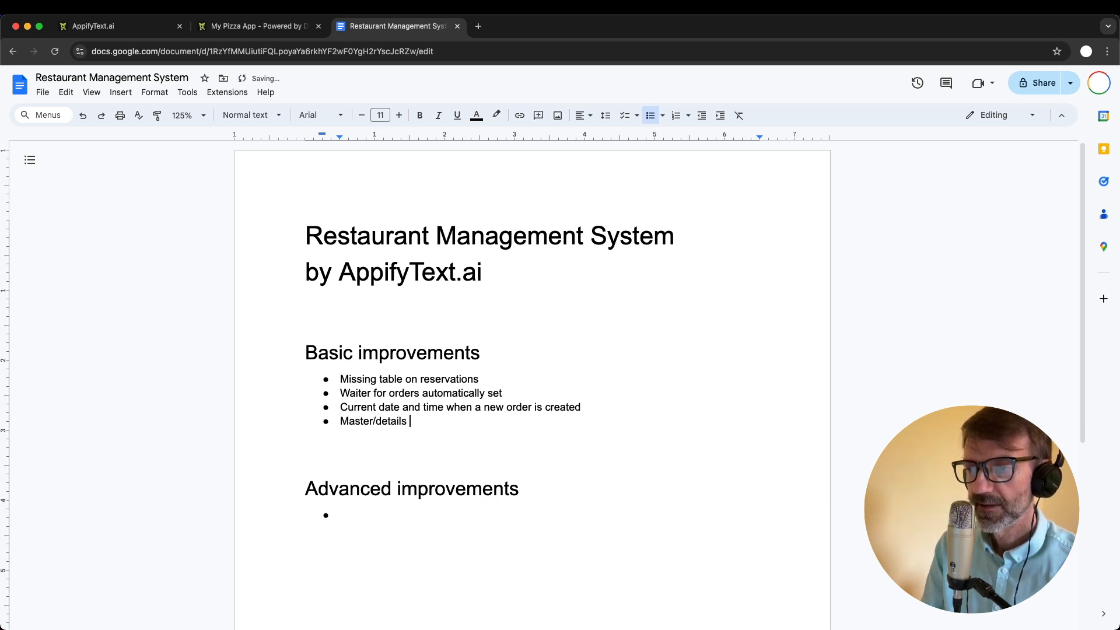
type("view fo")
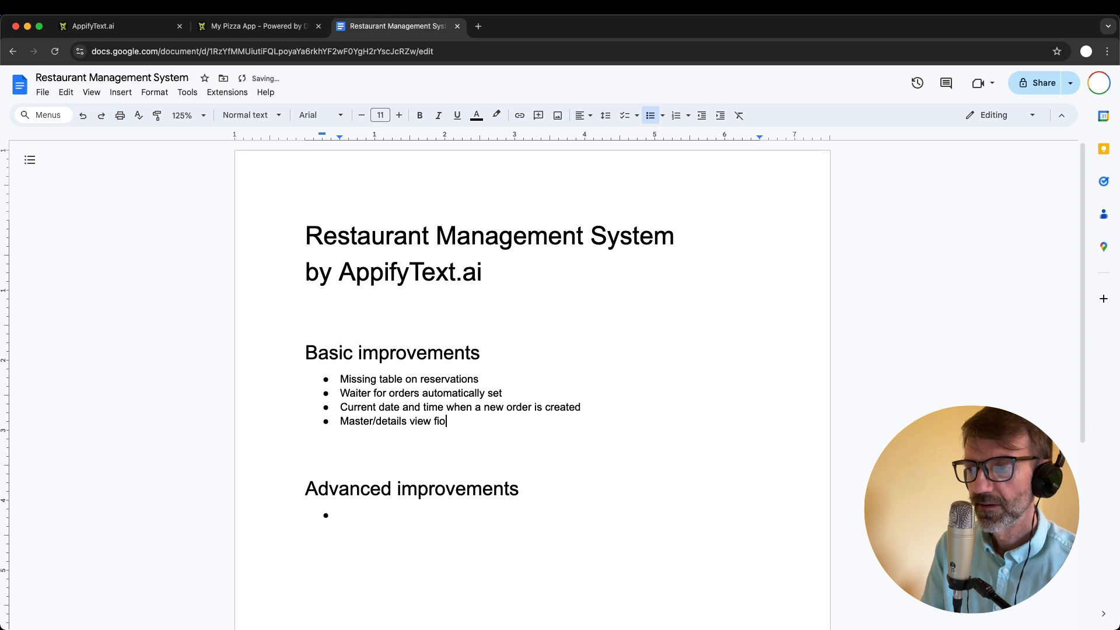
type("r orders/order items")
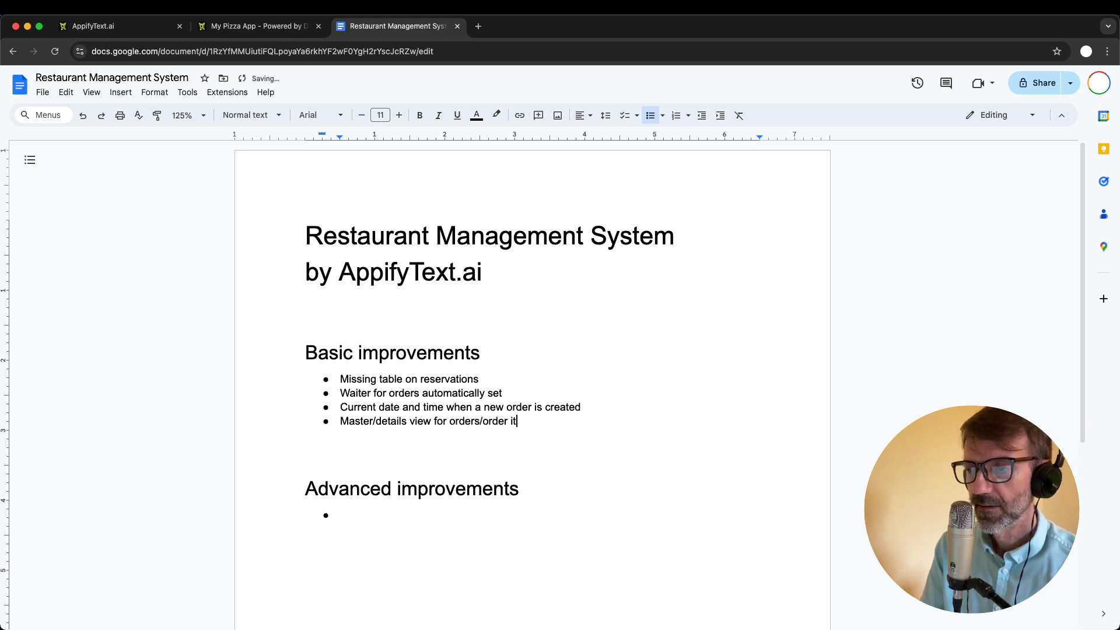
- Check the Items table in My Pizza App and add the bullet "Items -> menu" under Basic improvements in the Google Docs document
left_click(233, 27)
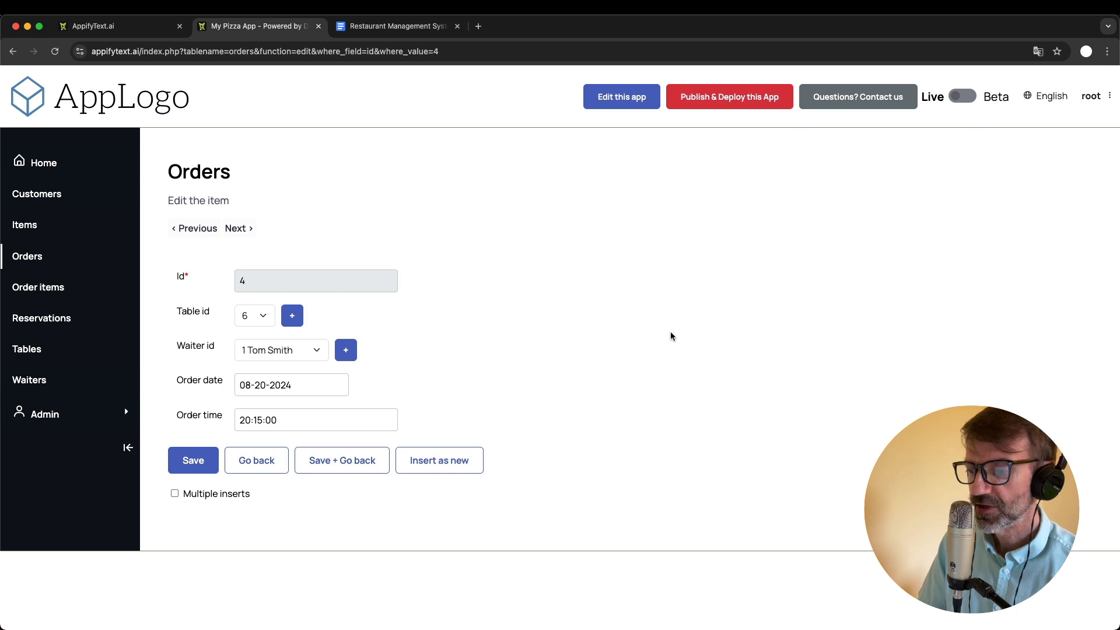
left_click(26, 226)
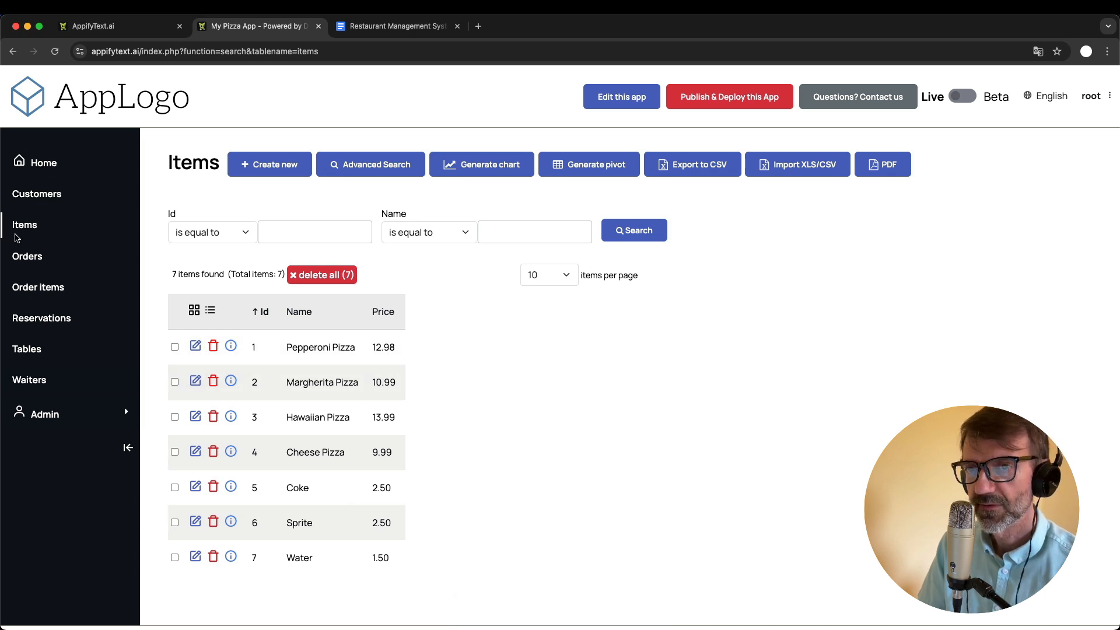
left_click(372, 30)
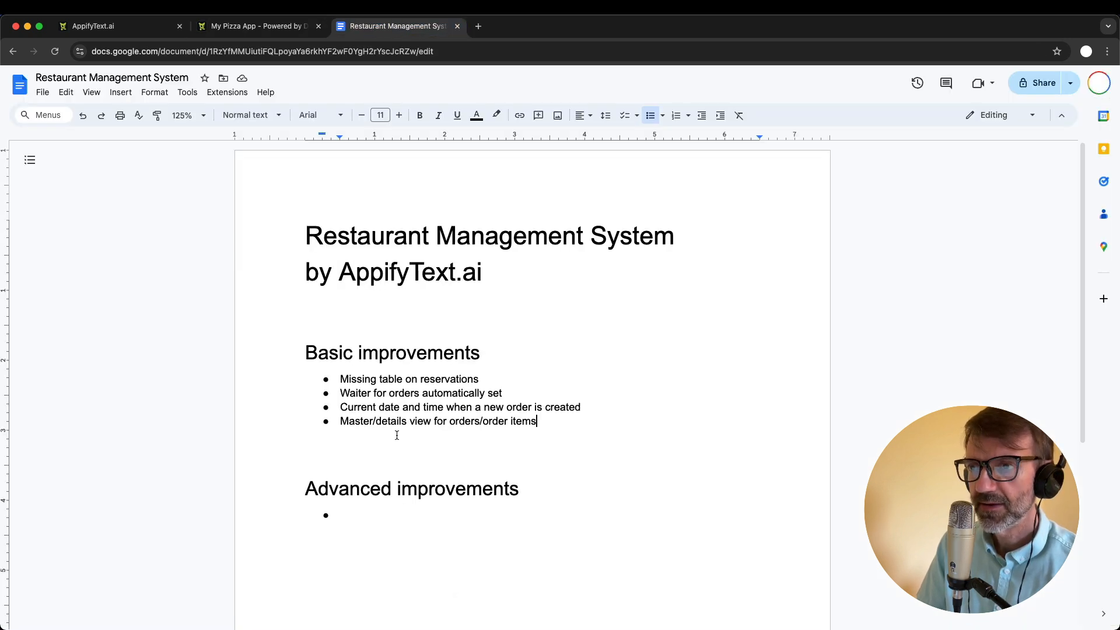
key("Return")
type("Items ")
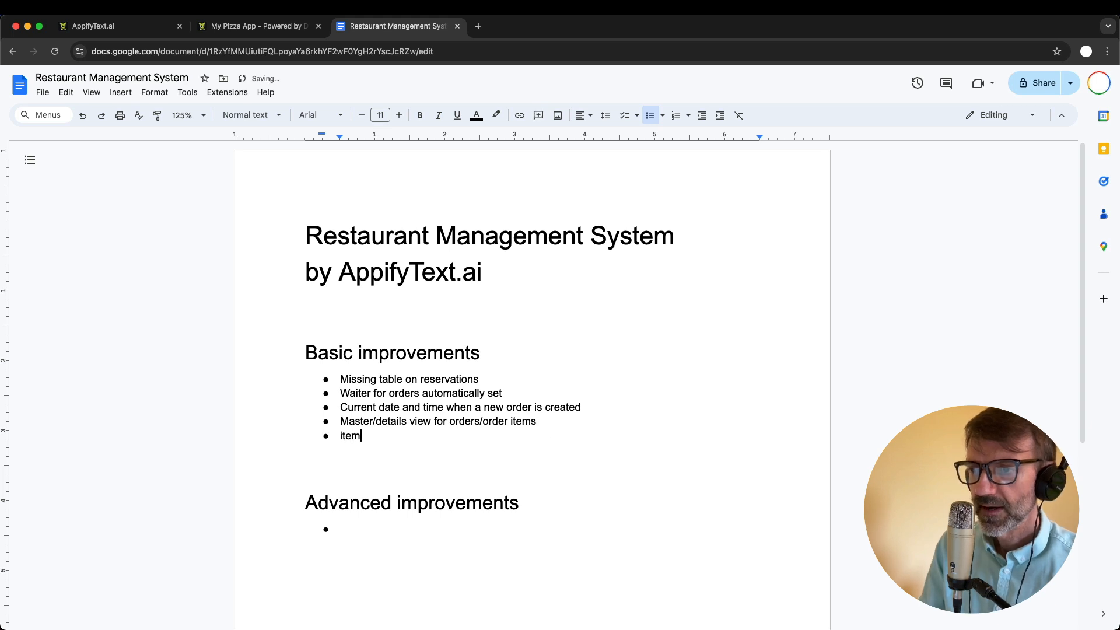
type("-> menu")
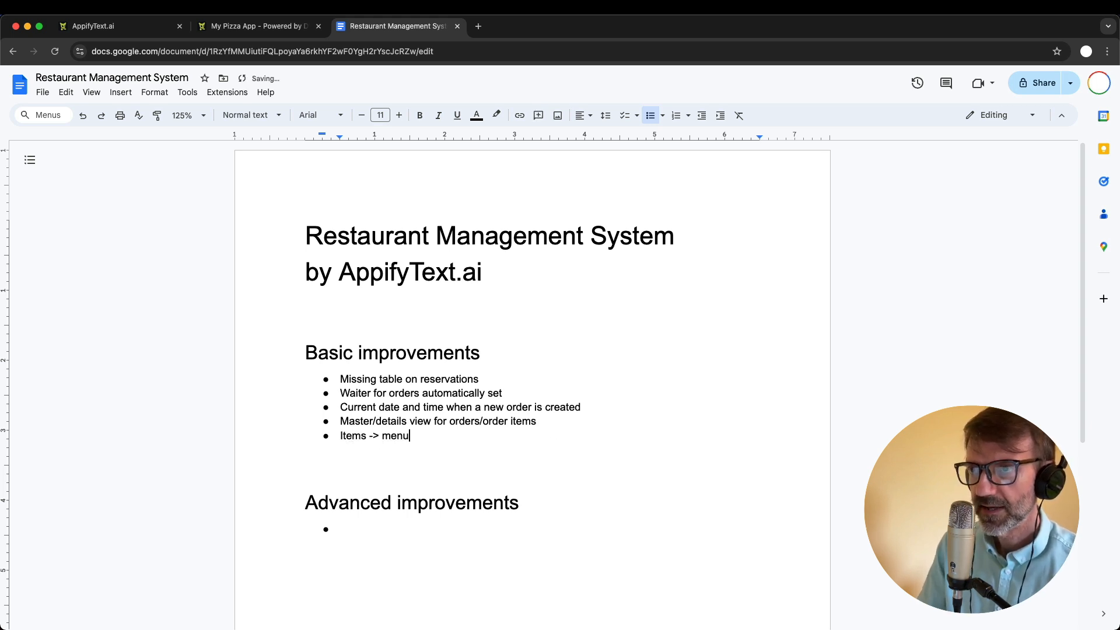
- Review the Items table in My Pizza App and add the bullet "Add fields to menu: image and description" under Basic improvements in the Google Docs document
key("ctrl+shift+Tab")
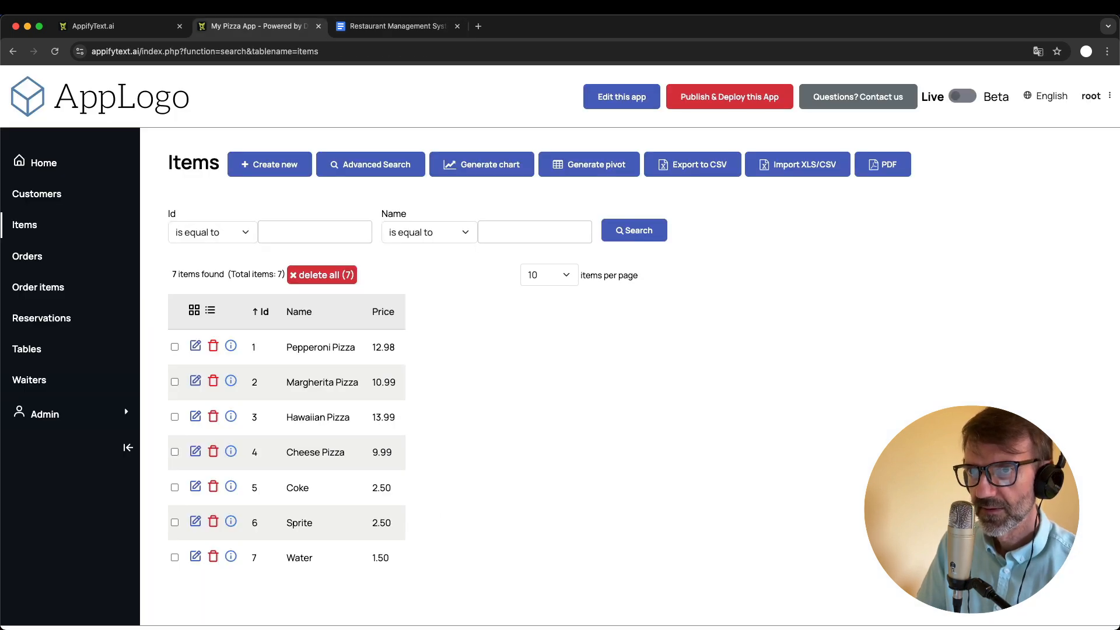
key("super+Tab")
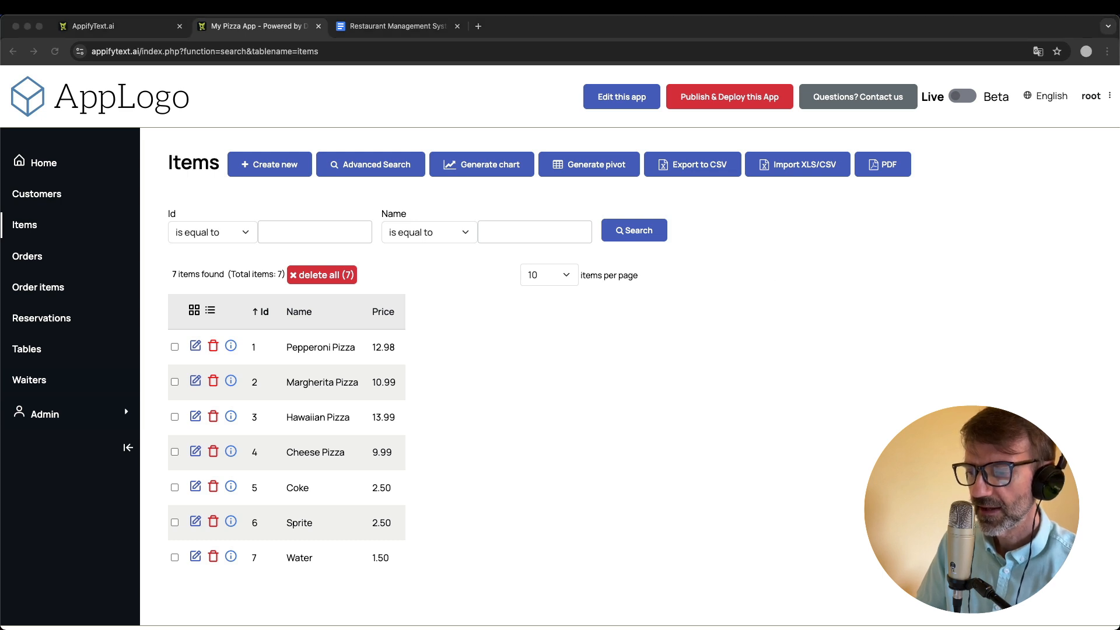
left_click(198, 199)
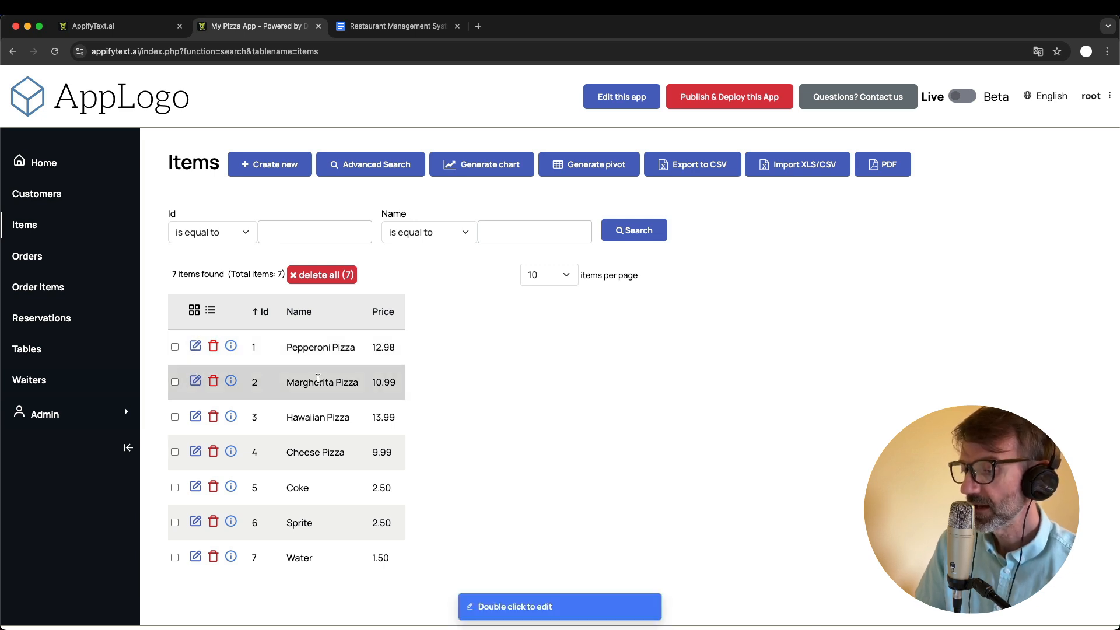
left_click(392, 25)
key("Return")
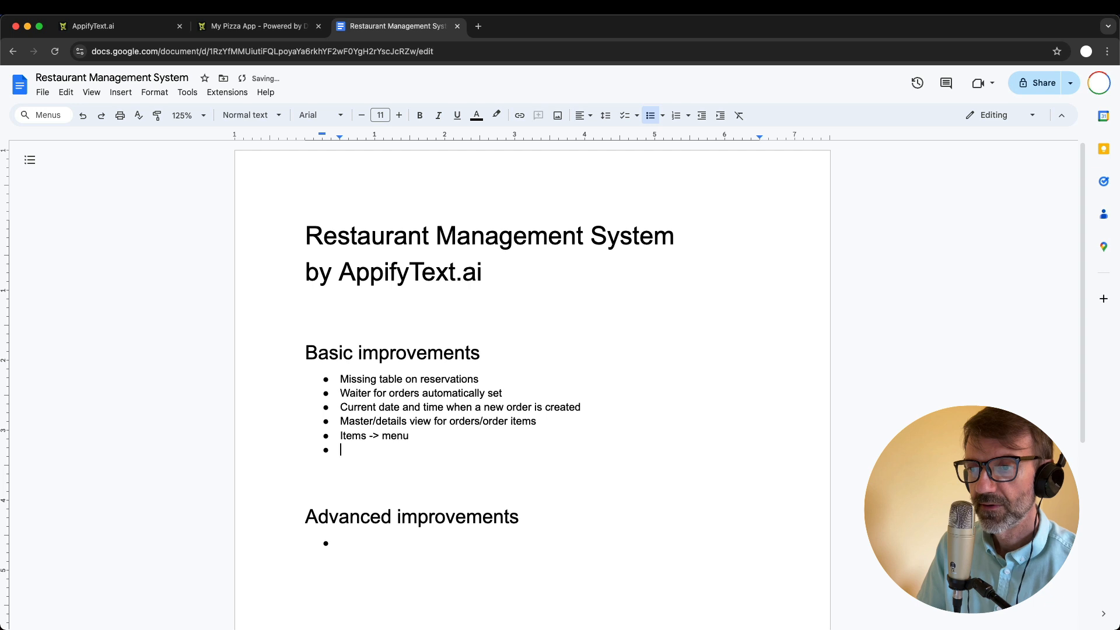
type("Add ")
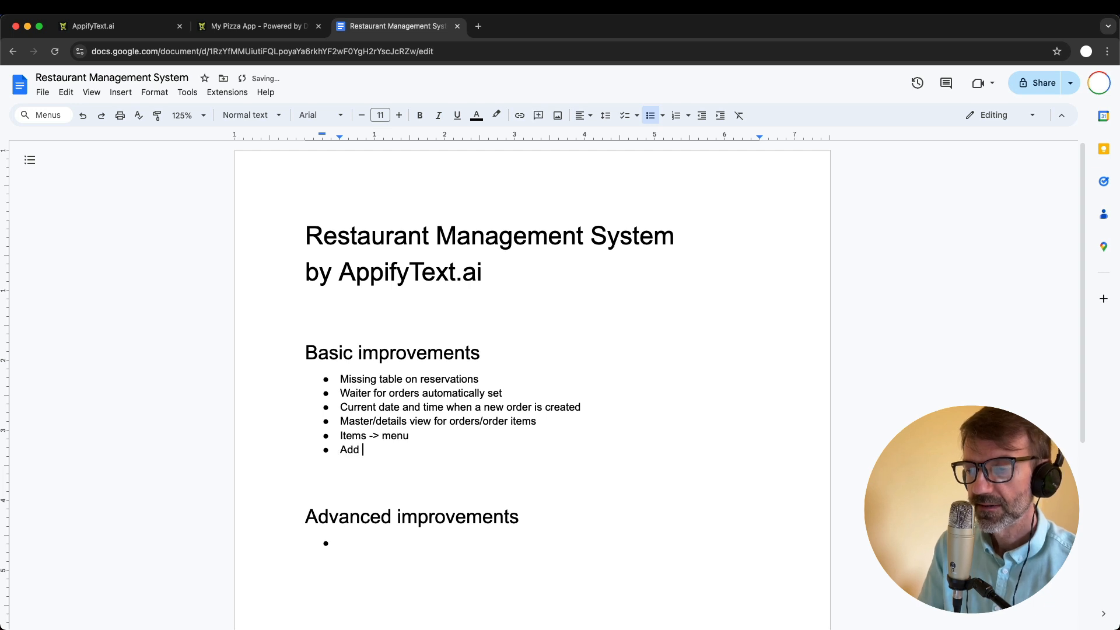
type("fields to ")
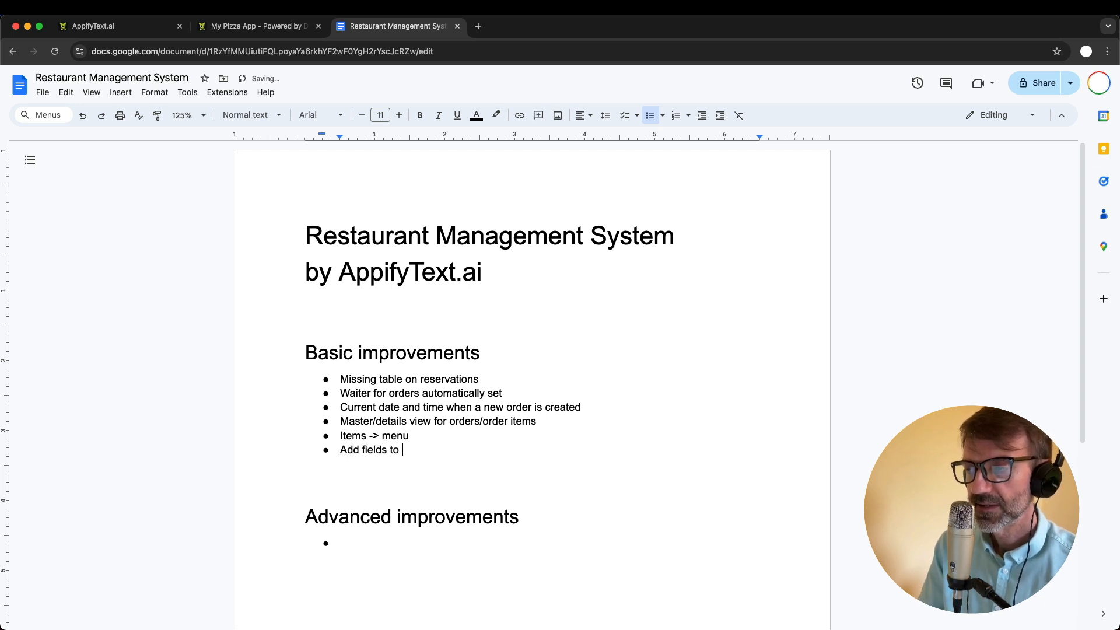
type("menu")
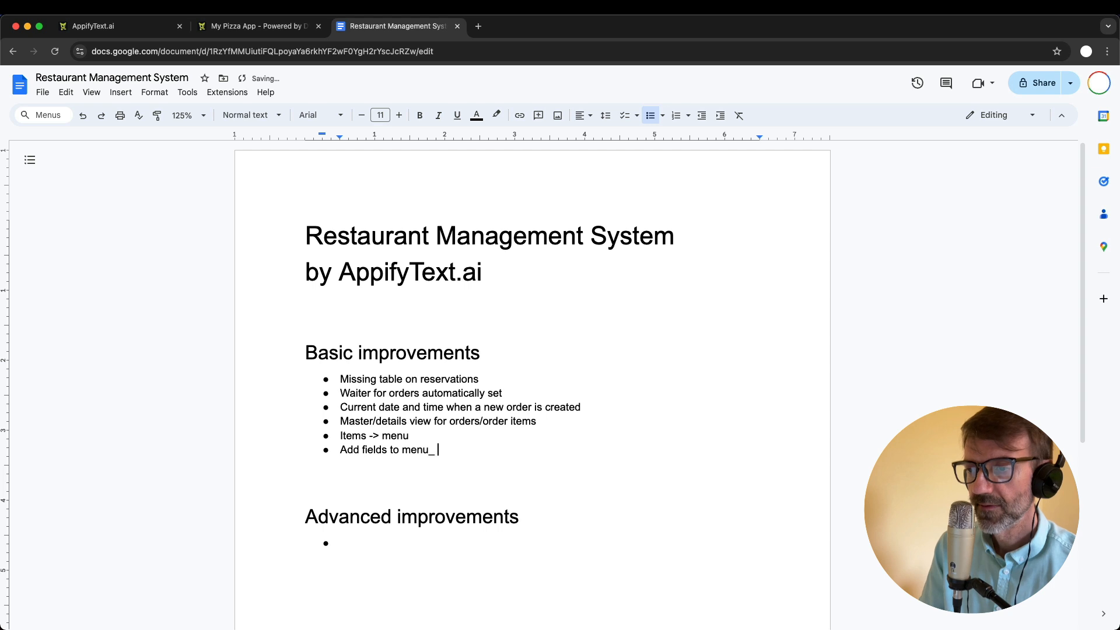
key("BackSpace")
type(":")
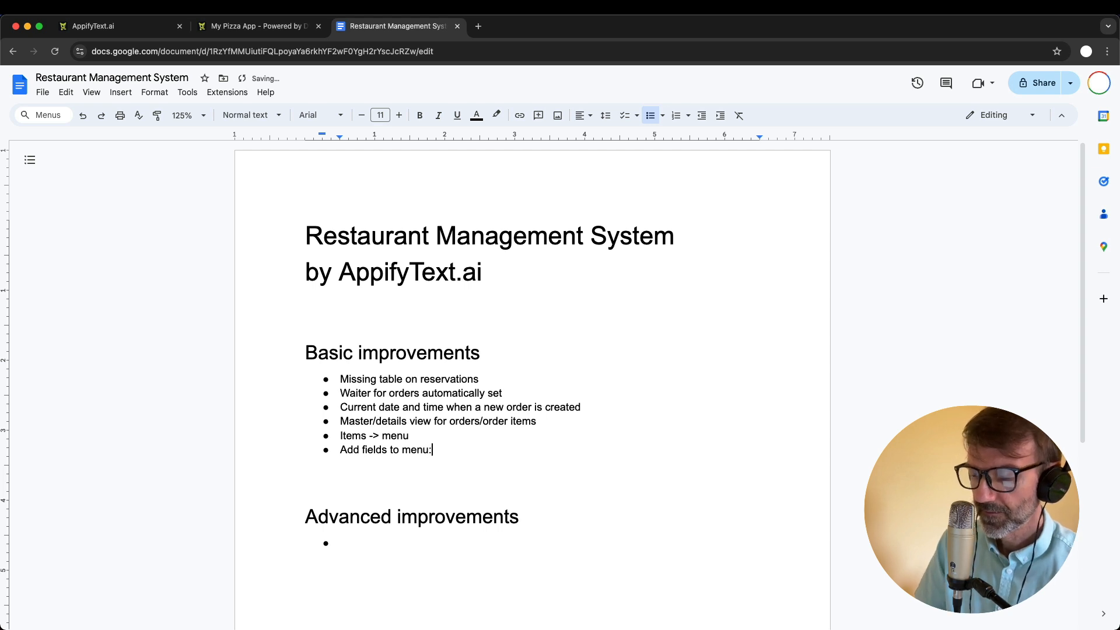
type(" image and description")
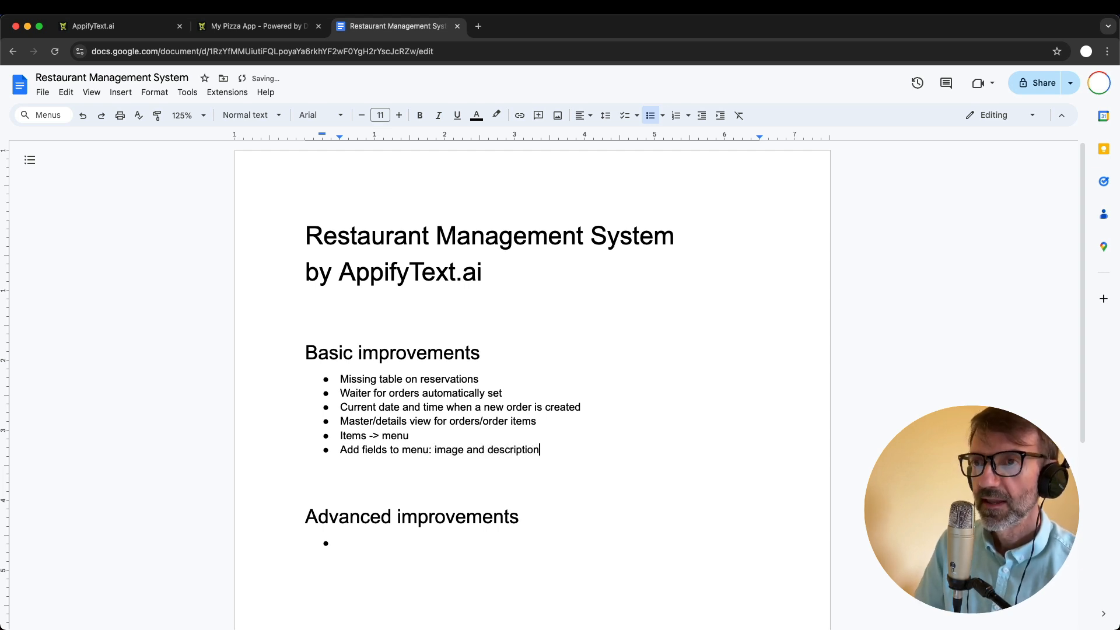
- Check the Order items table in My Pizza App and add the bullet "Add field “special requests” to order items" in the Google Docs document
key("ctrl+shift+Tab")
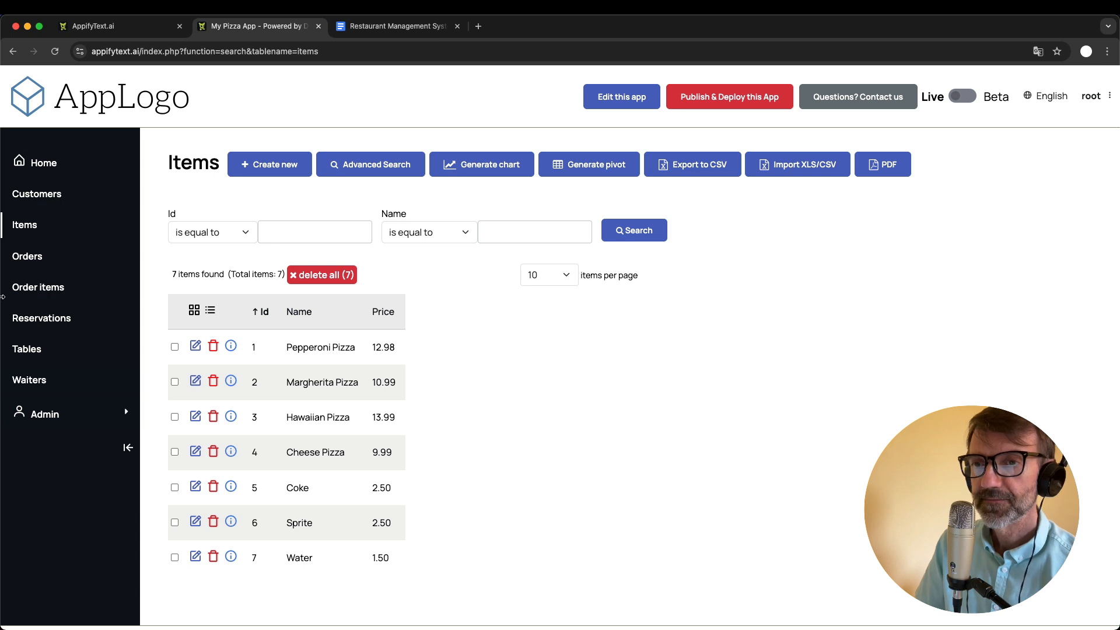
left_click(31, 290)
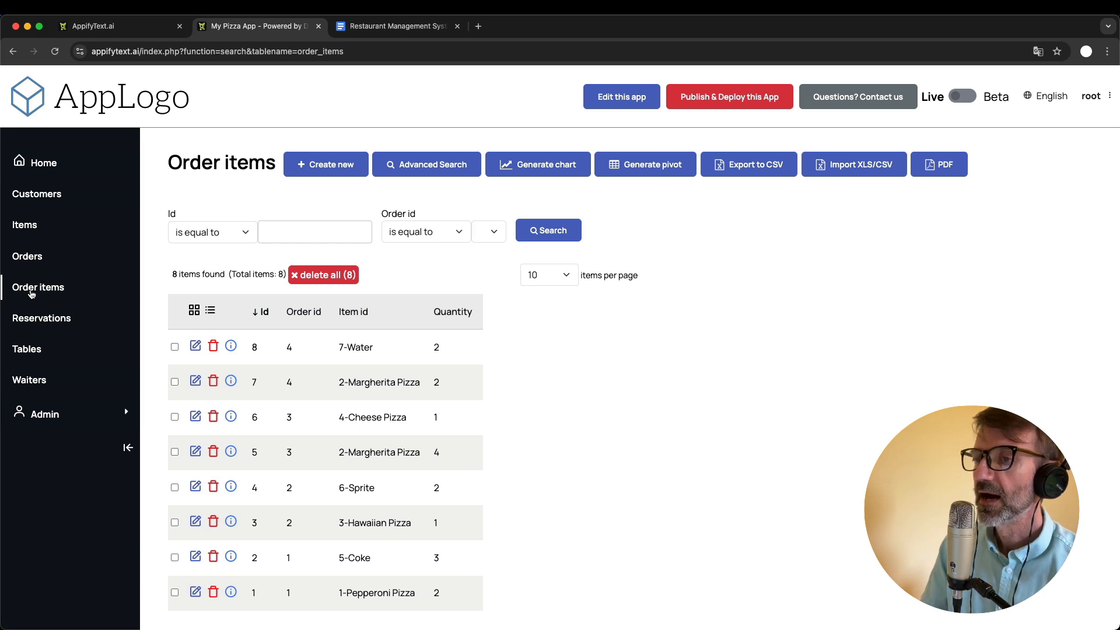
left_click(397, 25)
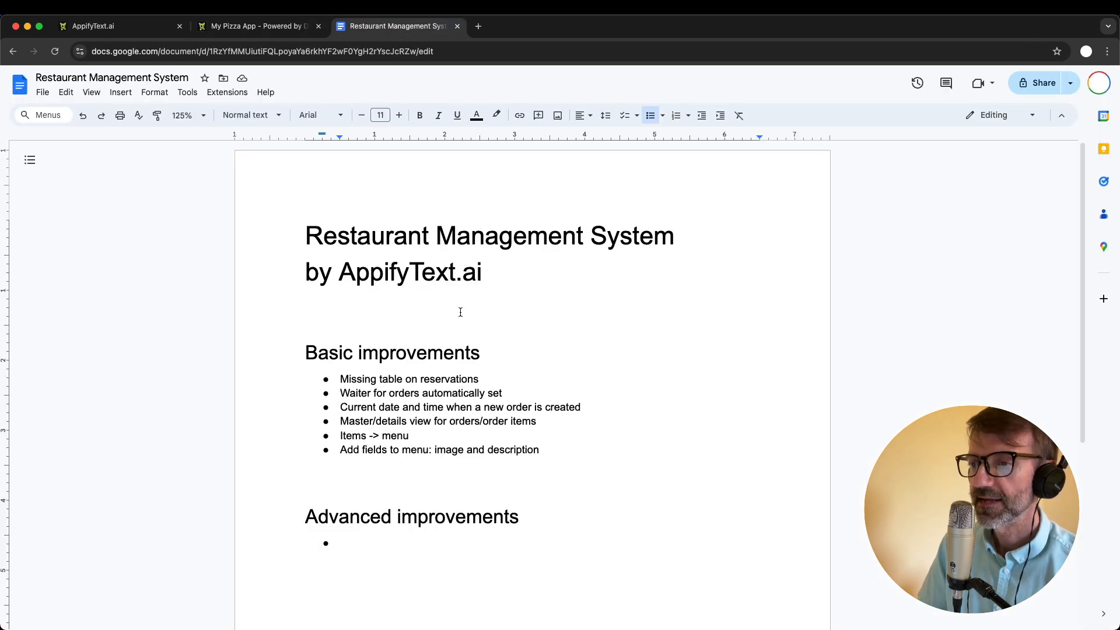
key("Return")
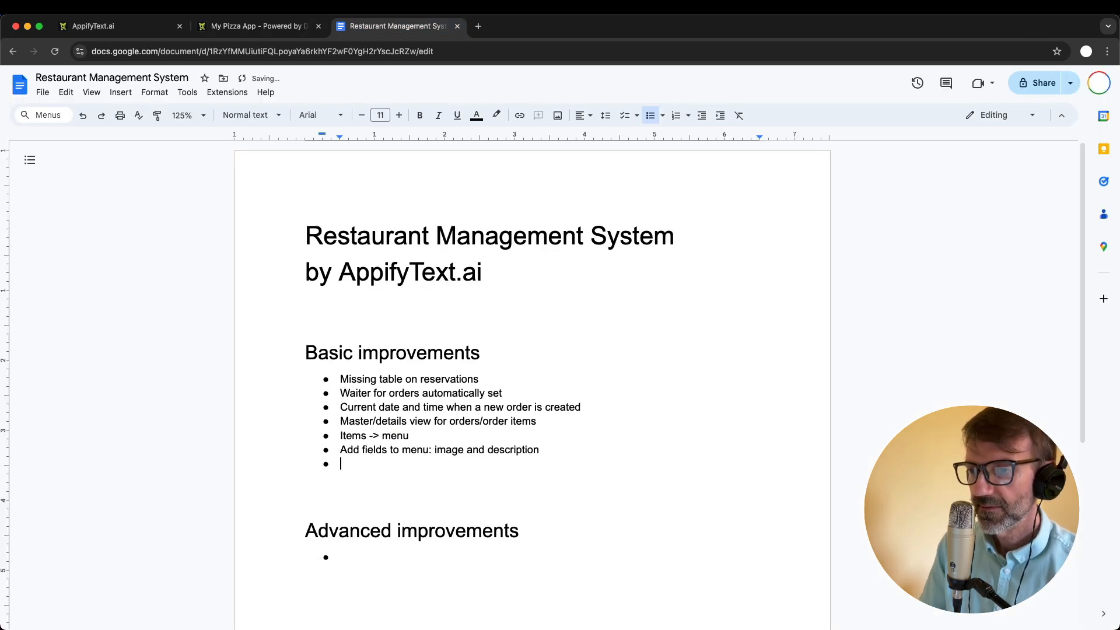
type("Add field ")
type("\"spe")
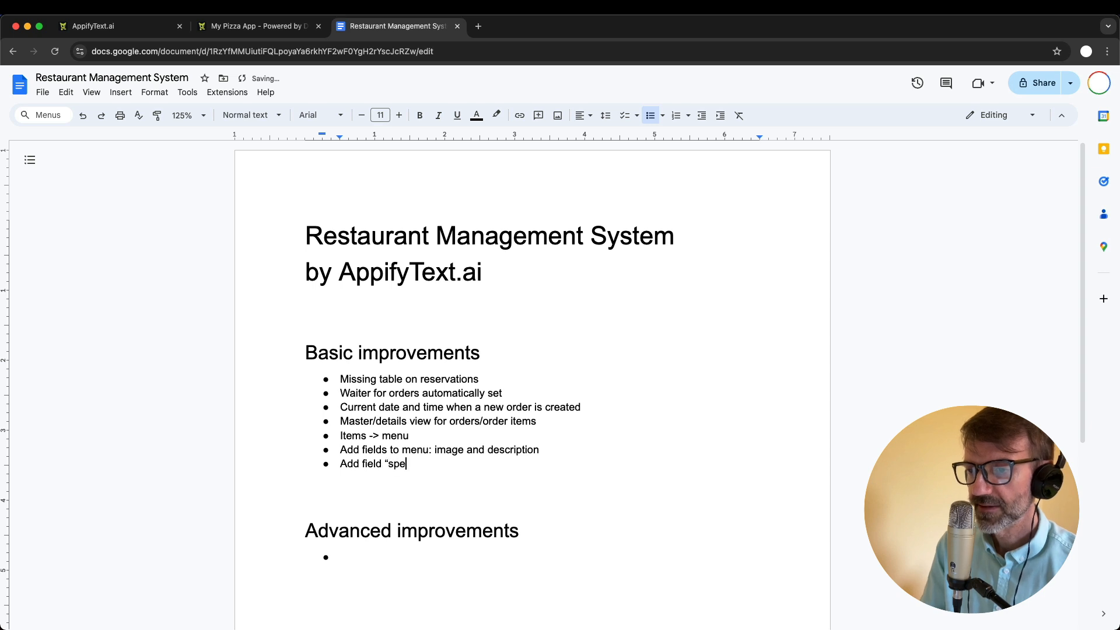
type("cific")
key("BackSpace")
key("BackSpace")
key("BackSpace")
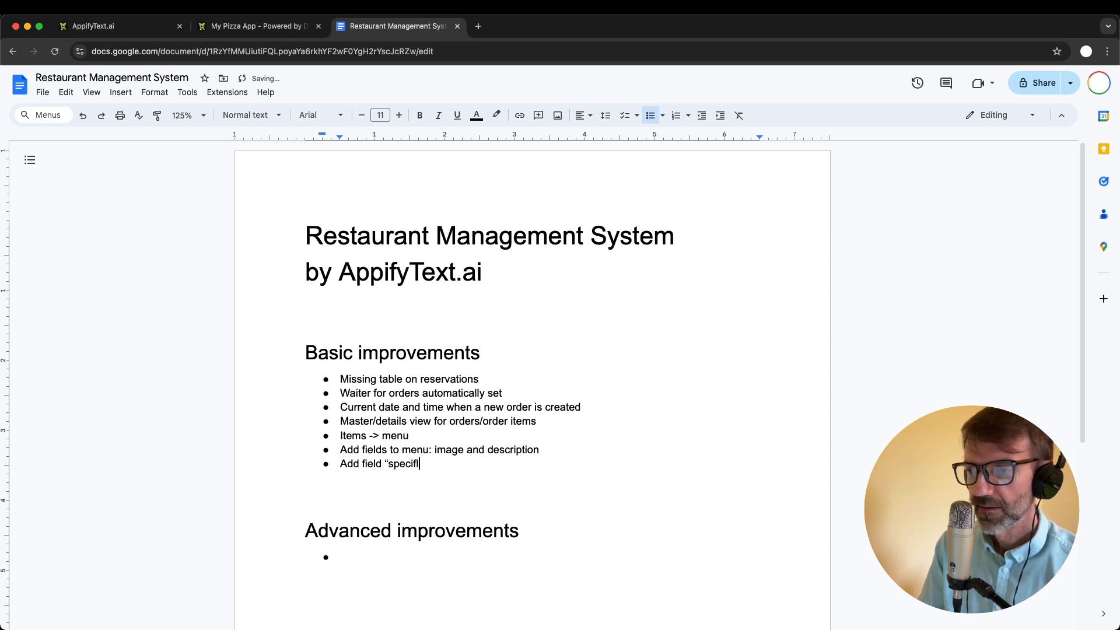
type("al requests")
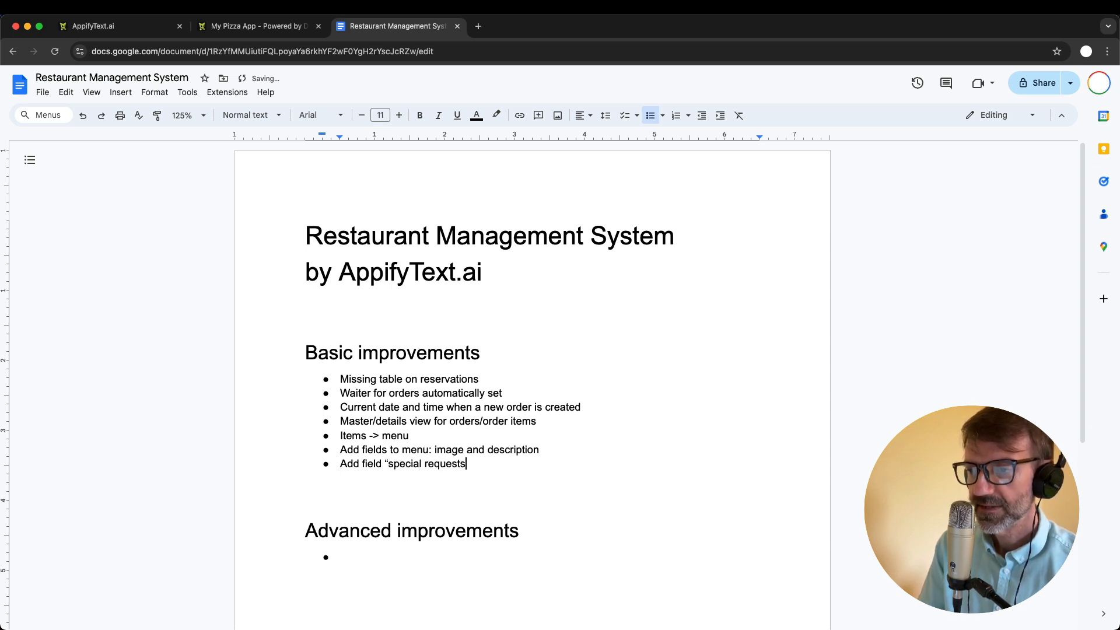
type("\" to order items")
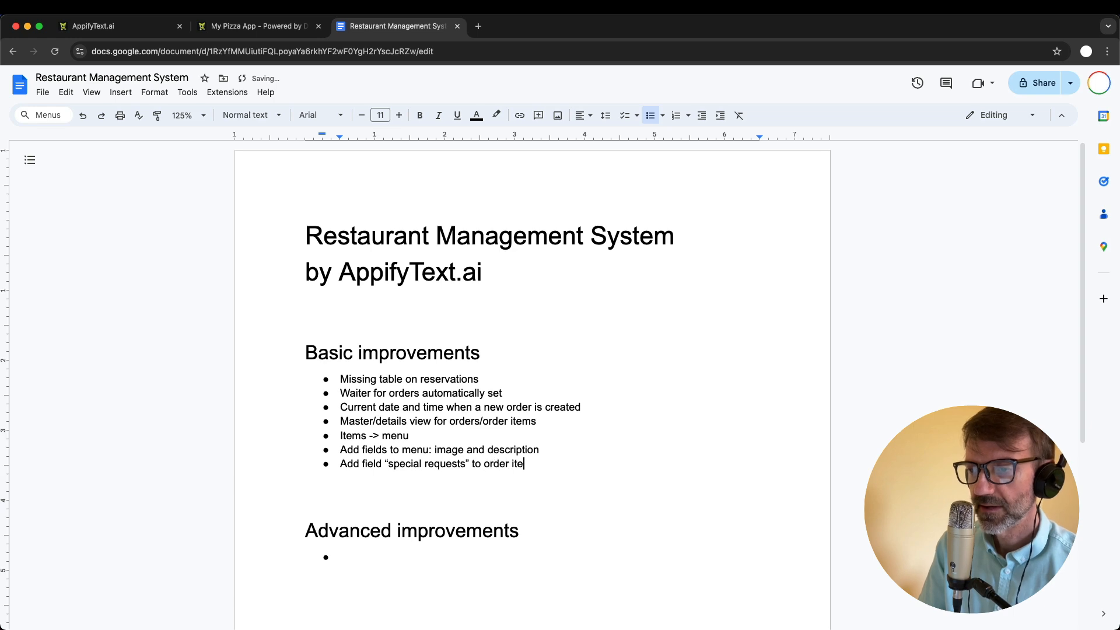
- Check the Orders table in My Pizza App and add the bullet "Orders: paid (yes/no)" under Basic improvements in the Google Docs document
key("Return")
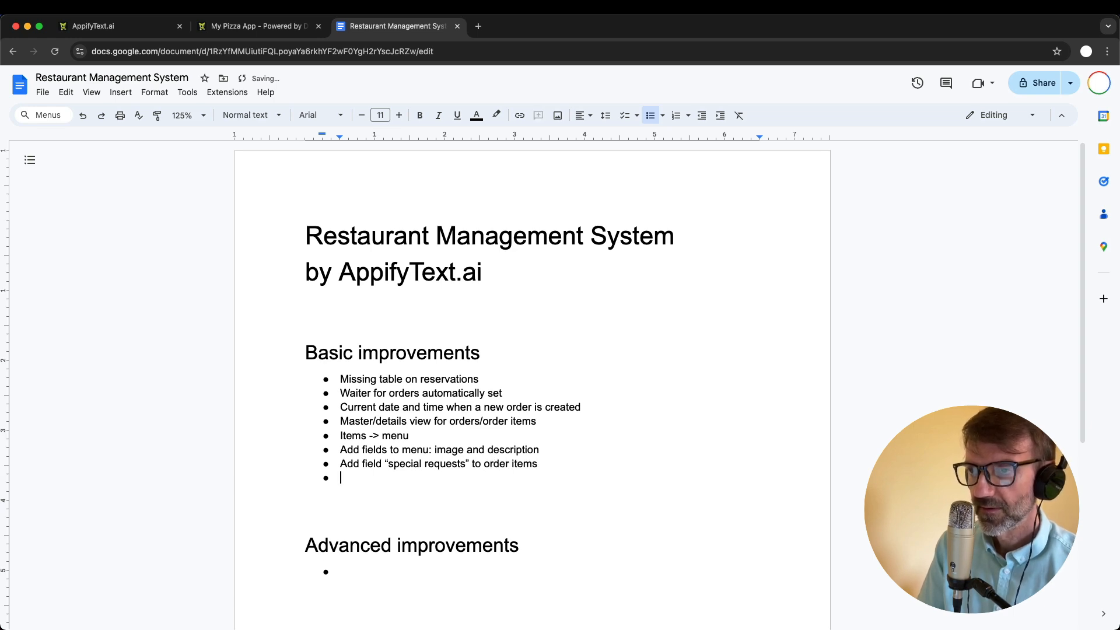
left_click(256, 26)
left_click(27, 256)
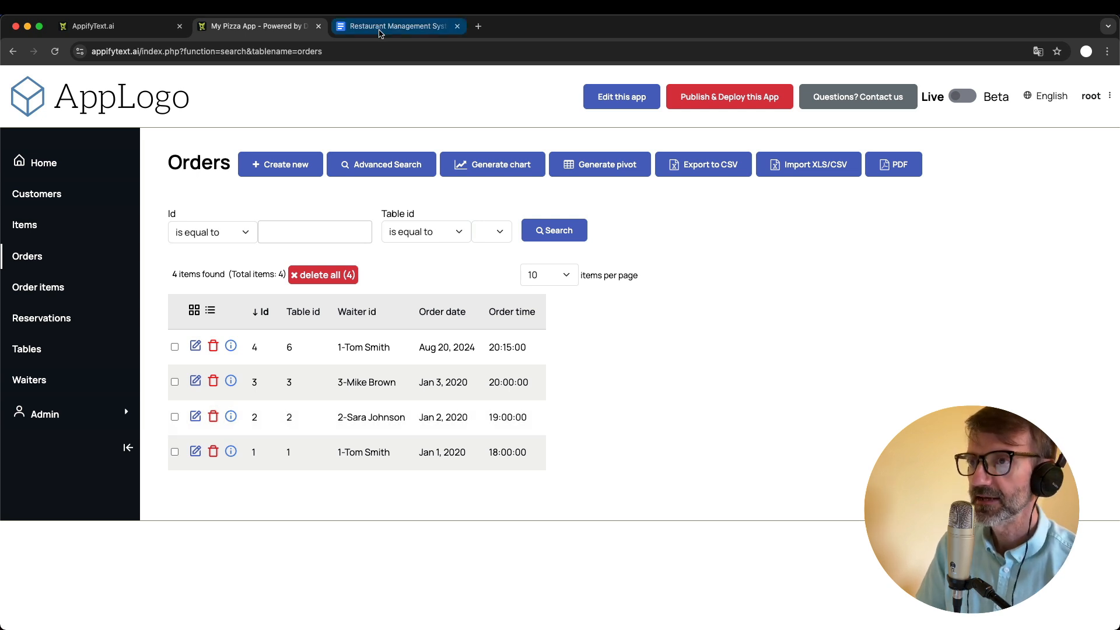
left_click(397, 25)
type("Or")
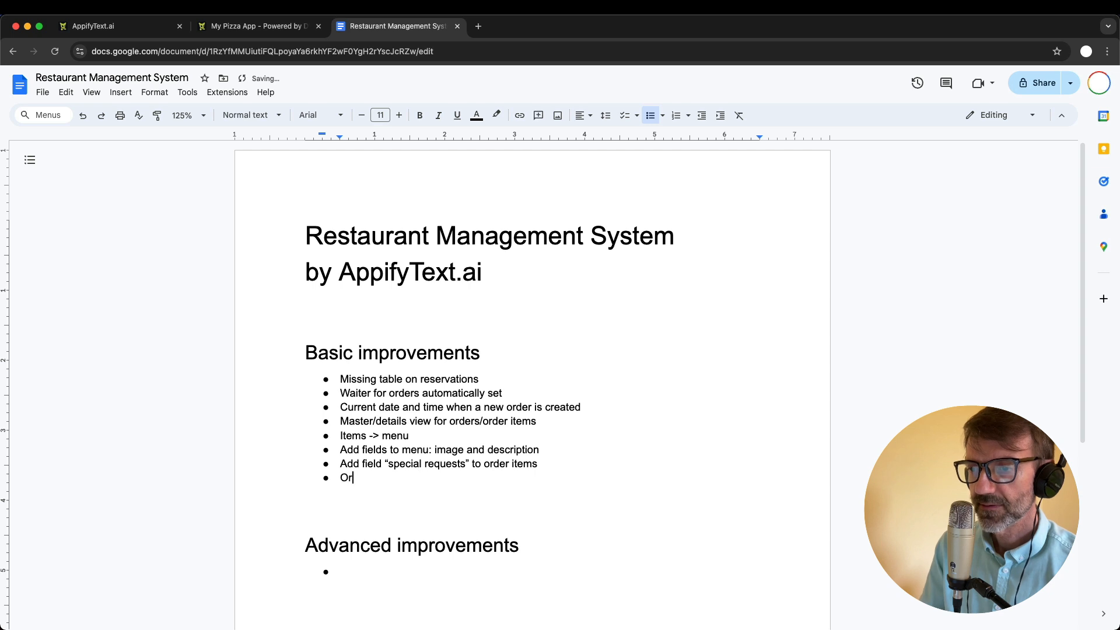
type("ders: pay")
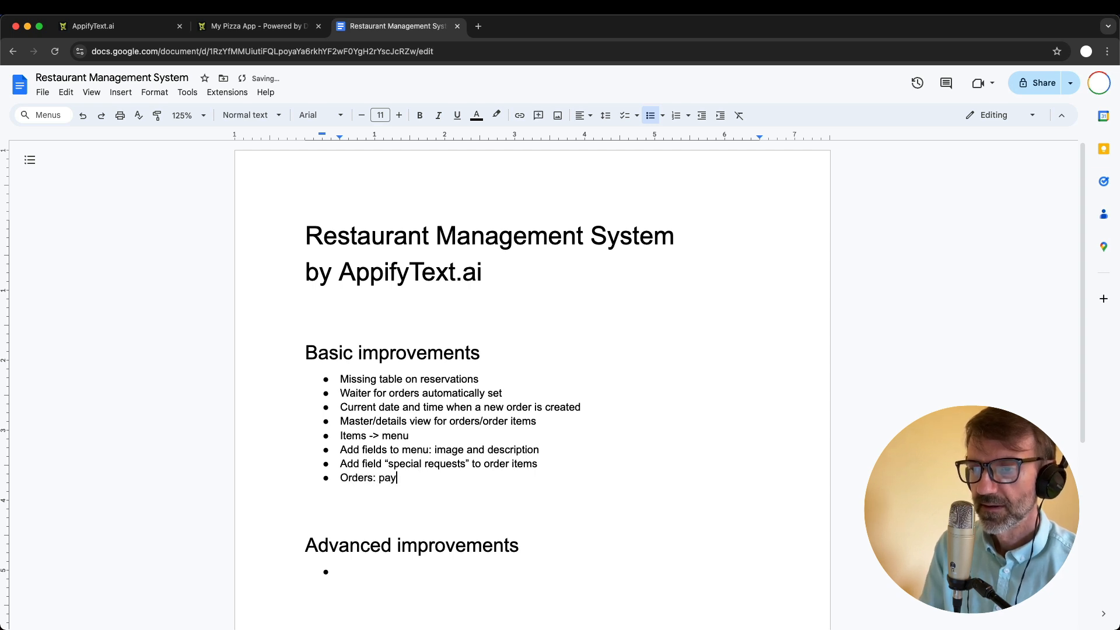
key("BackSpace")
type("id (")
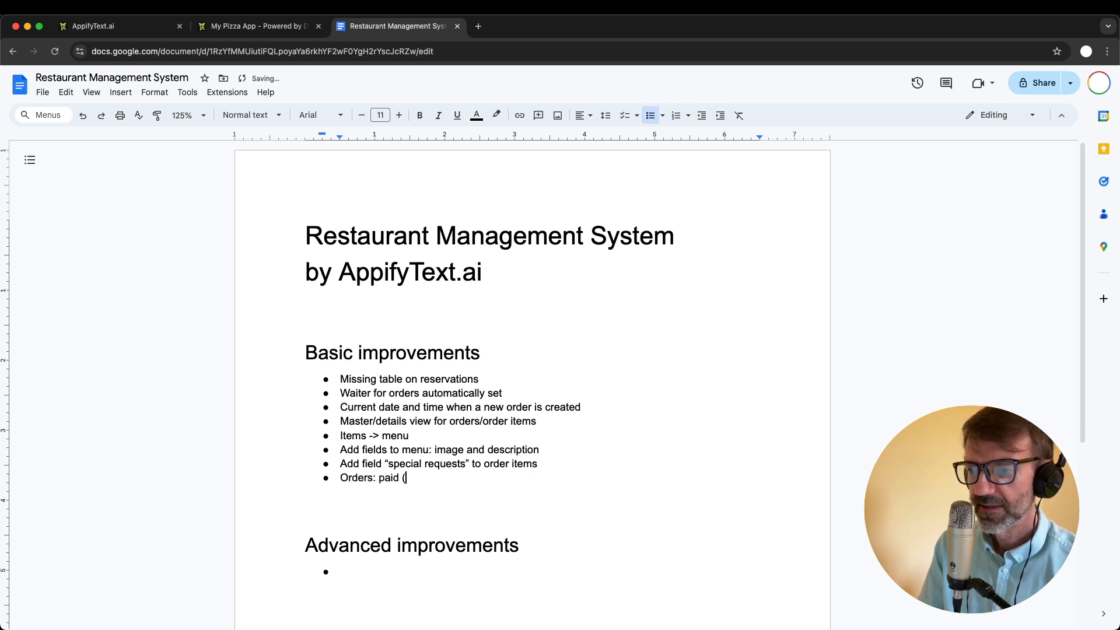
type("yes/no)")
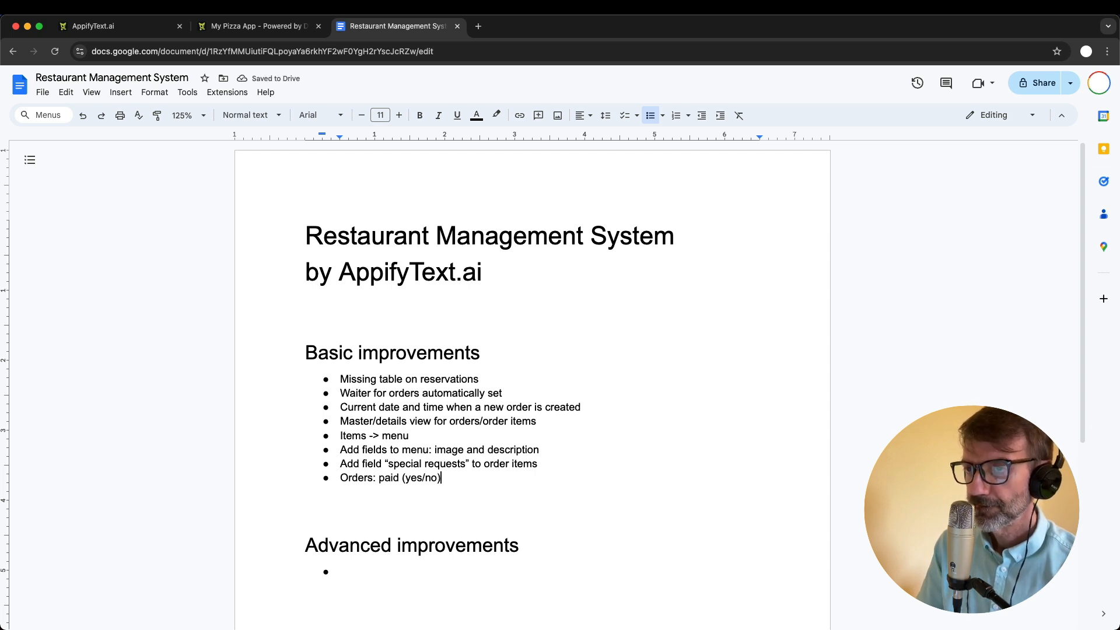
- Review the Orders page in My Pizza App and add the bullet "Charts (time series reservations month by month)" in the Google Docs document
left_click(256, 27)
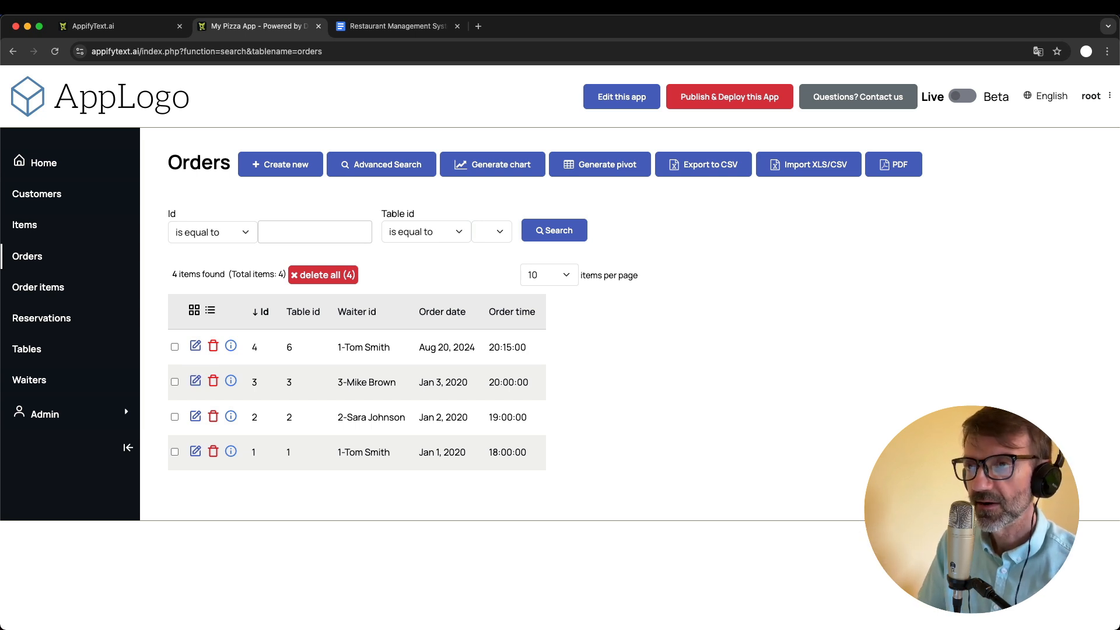
left_click(411, 29)
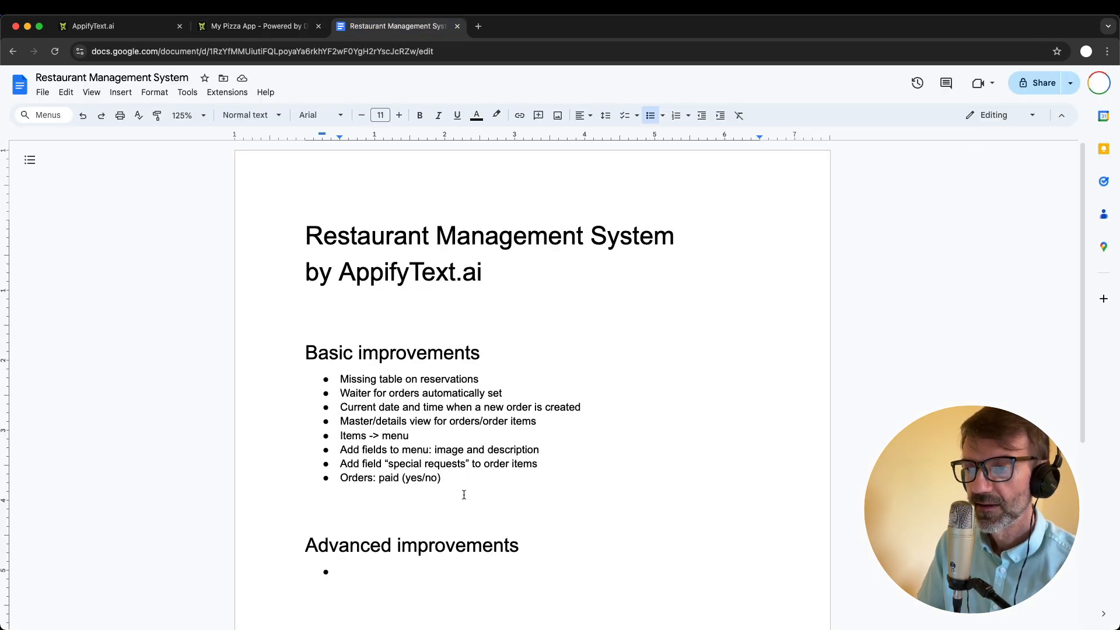
key("Return")
type("Charts")
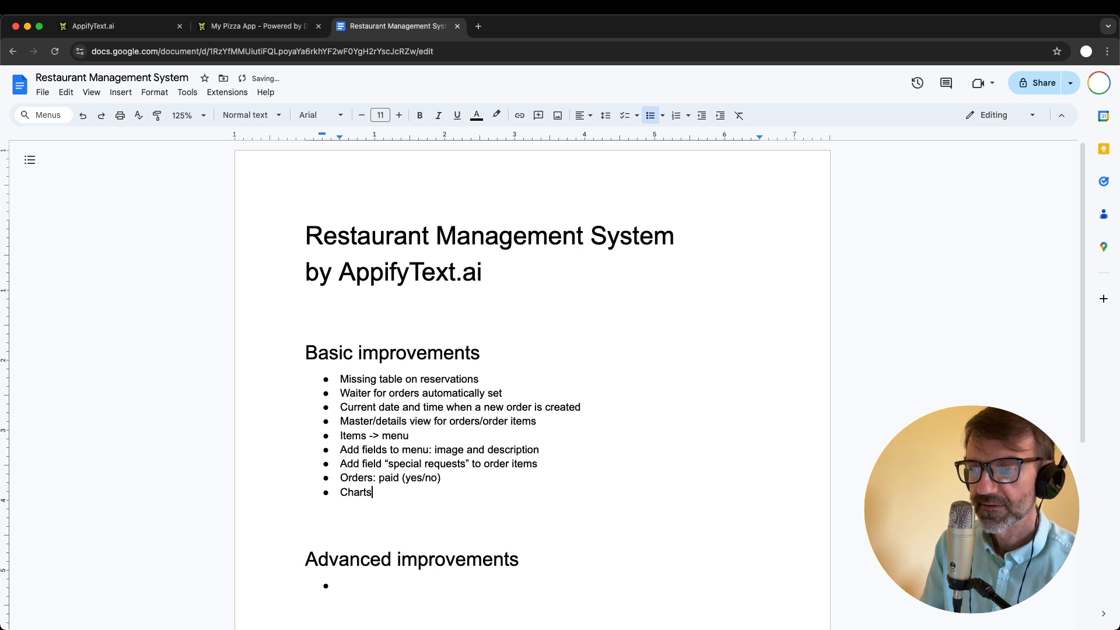
type(" (t")
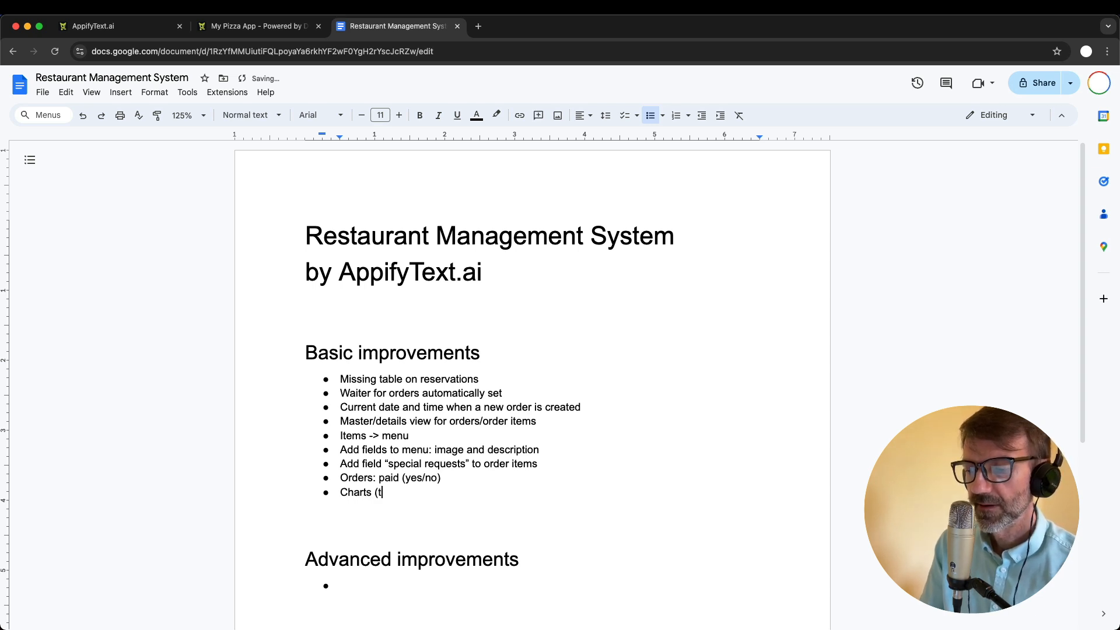
type("ime series ")
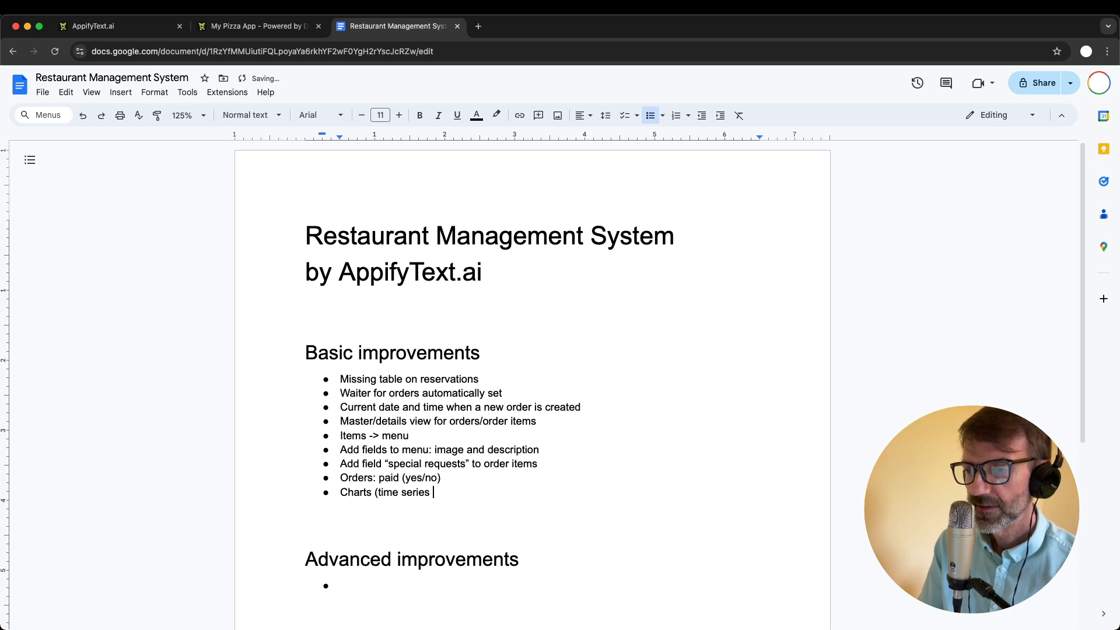
type("reservations")
key("BackSpace")
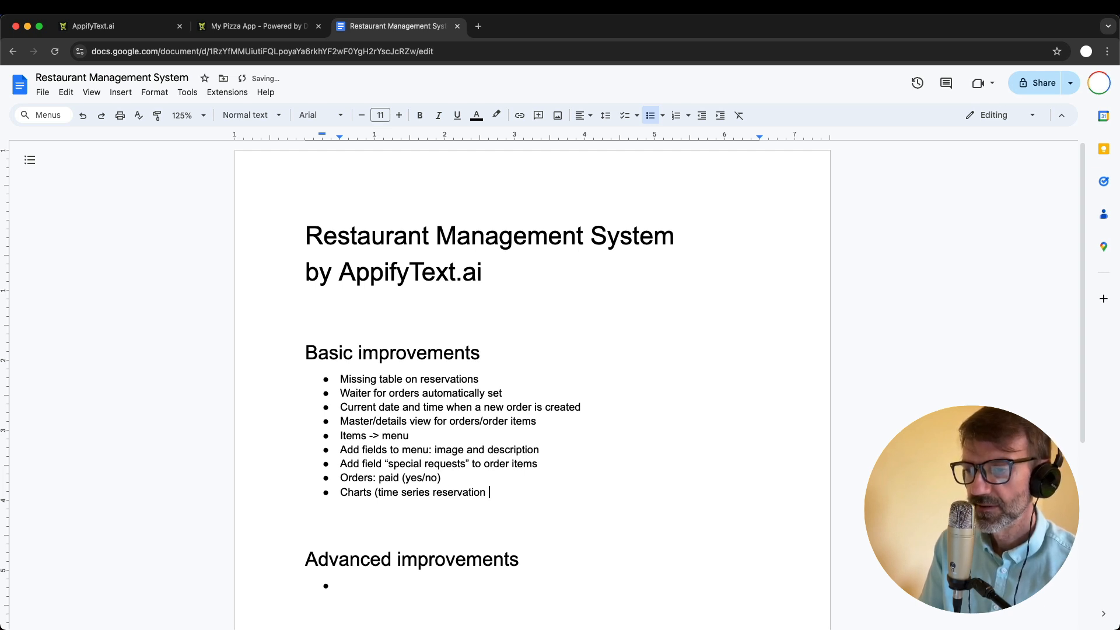
key("BackSpace")
type("s month by mo")
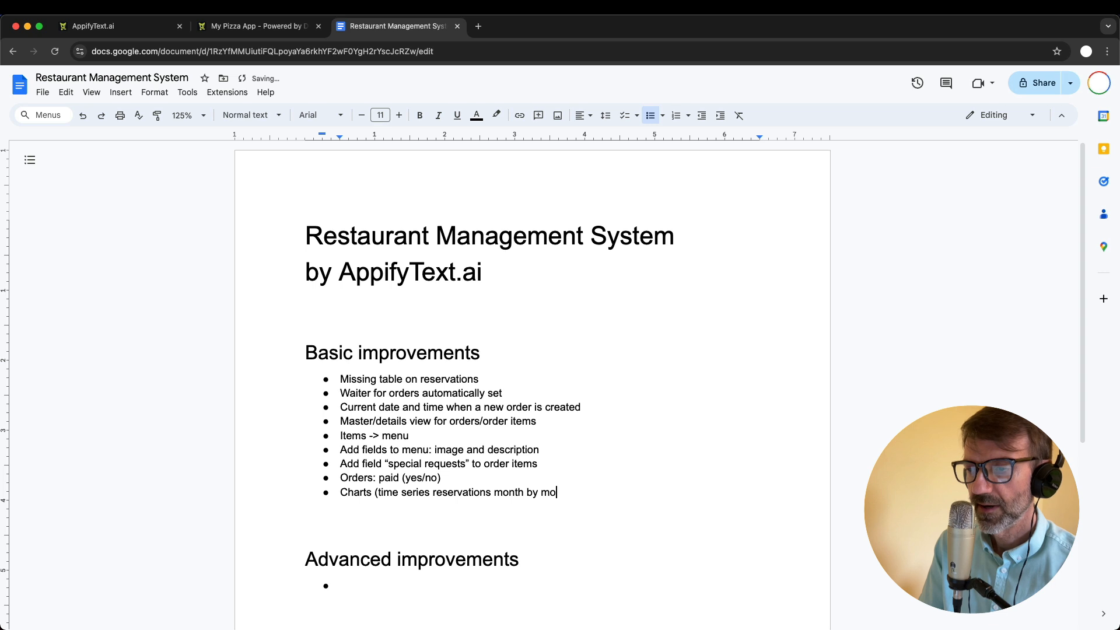
type("nth)")
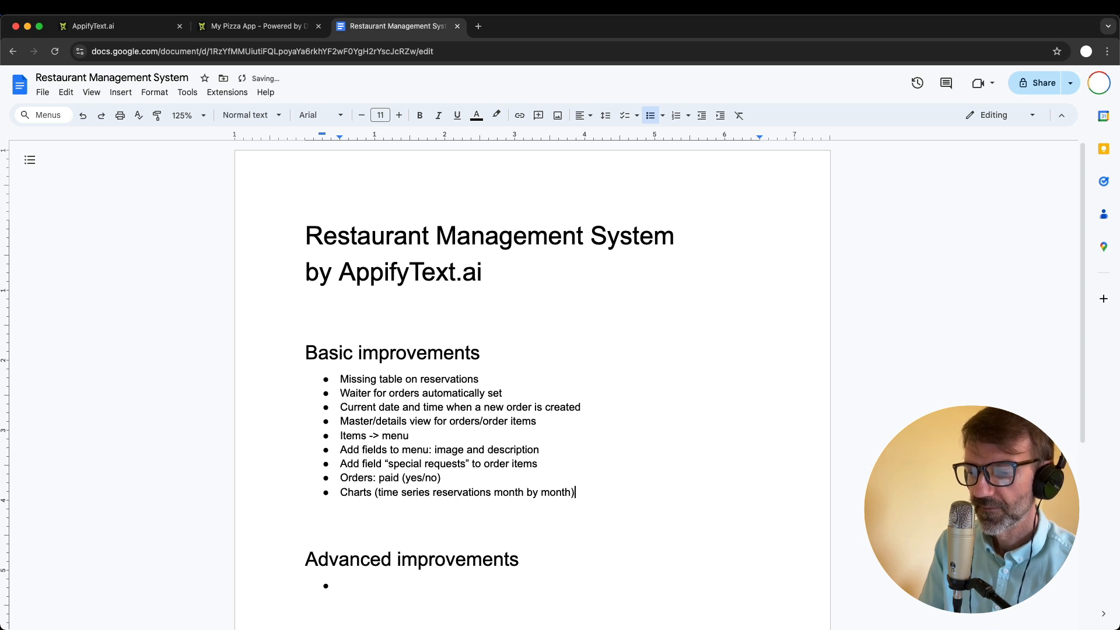
- Compare the Orders page with the improvements list, and review the plain-English description of My Pizza App on the AppifyText.ai page
left_click(239, 32)
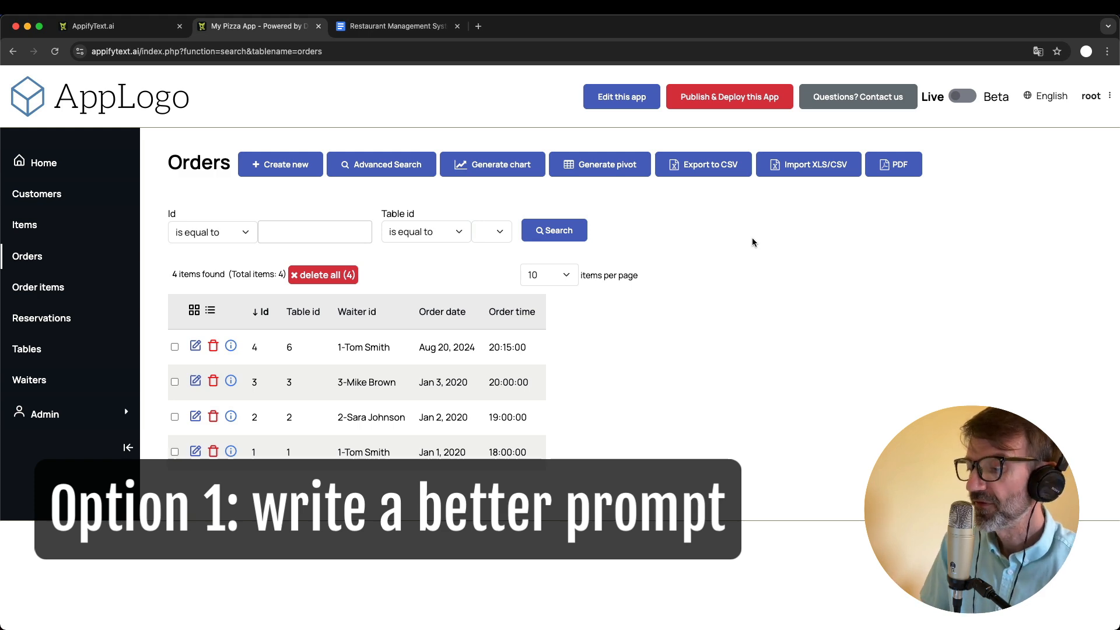
left_click(390, 28)
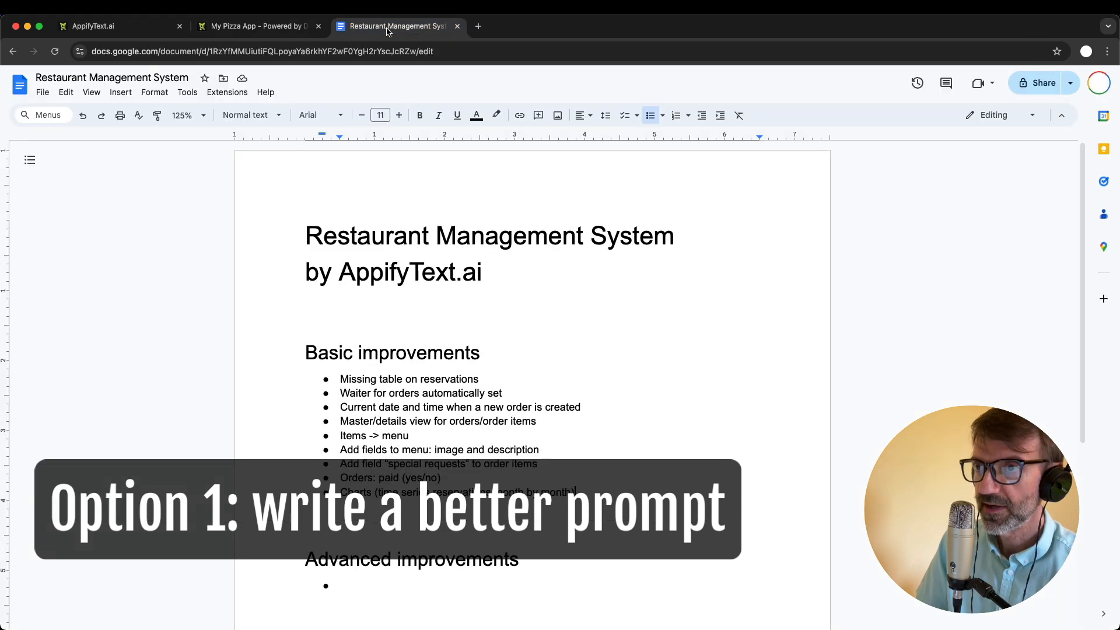
left_click(281, 30)
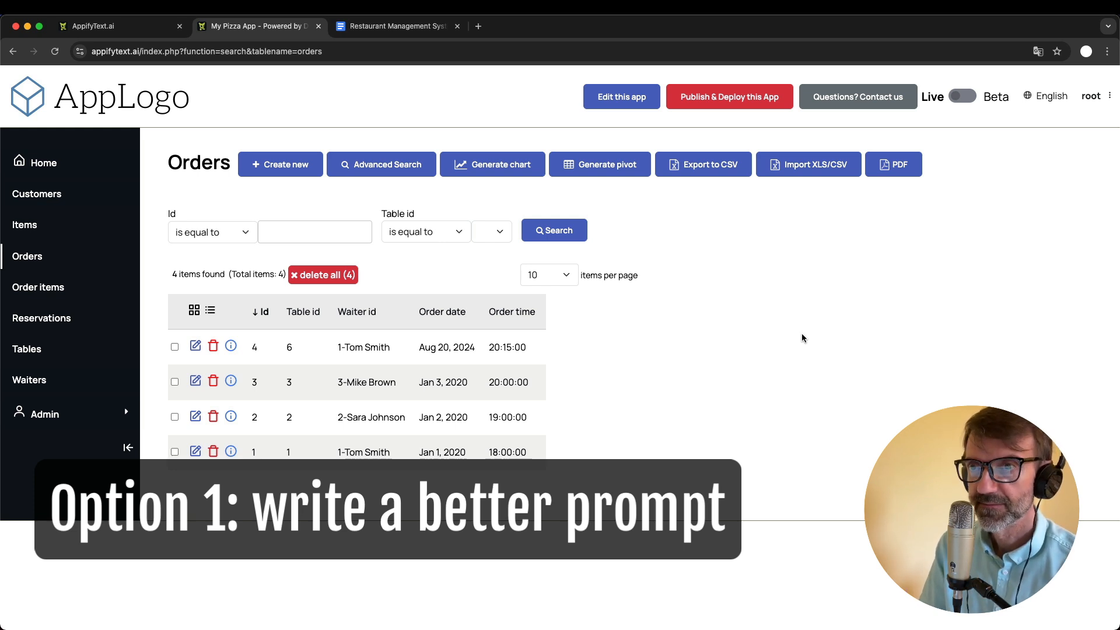
left_click(100, 25)
scroll(426, 387, "up", 5)
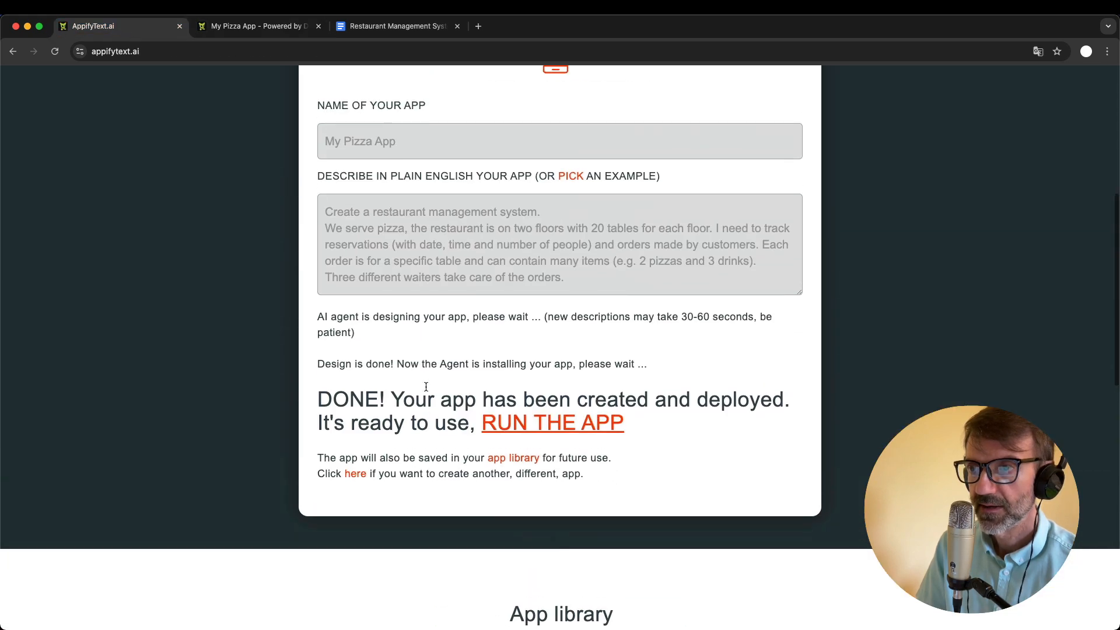
- Open My Pizza App for editing and show the settings of its pages based on tables in the admin area
left_click(253, 28)
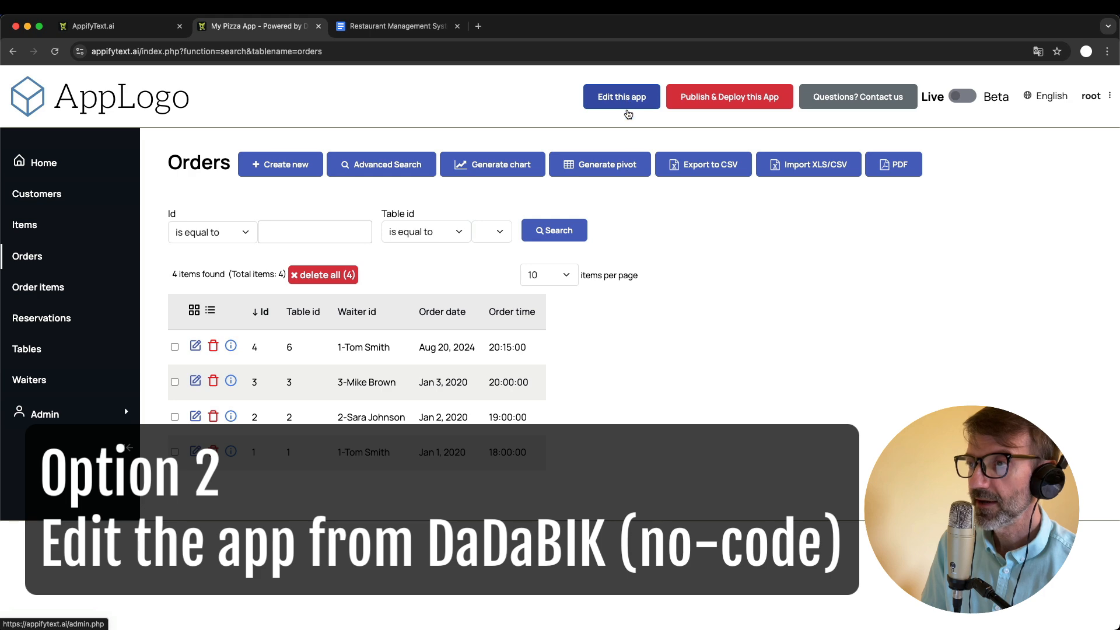
left_click(623, 104, "super")
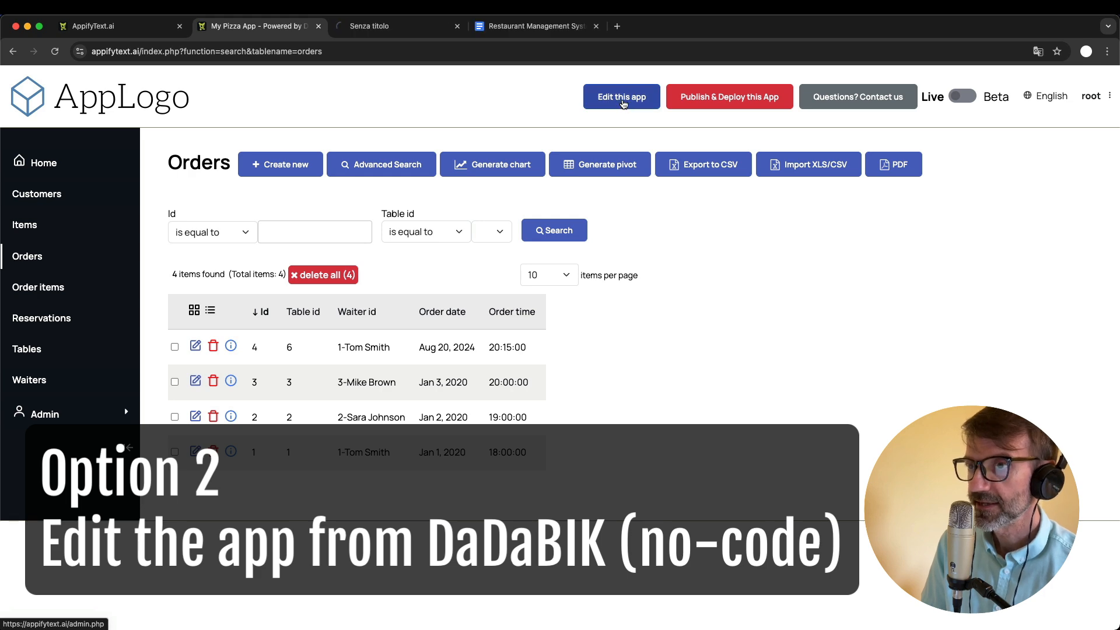
left_click(372, 27)
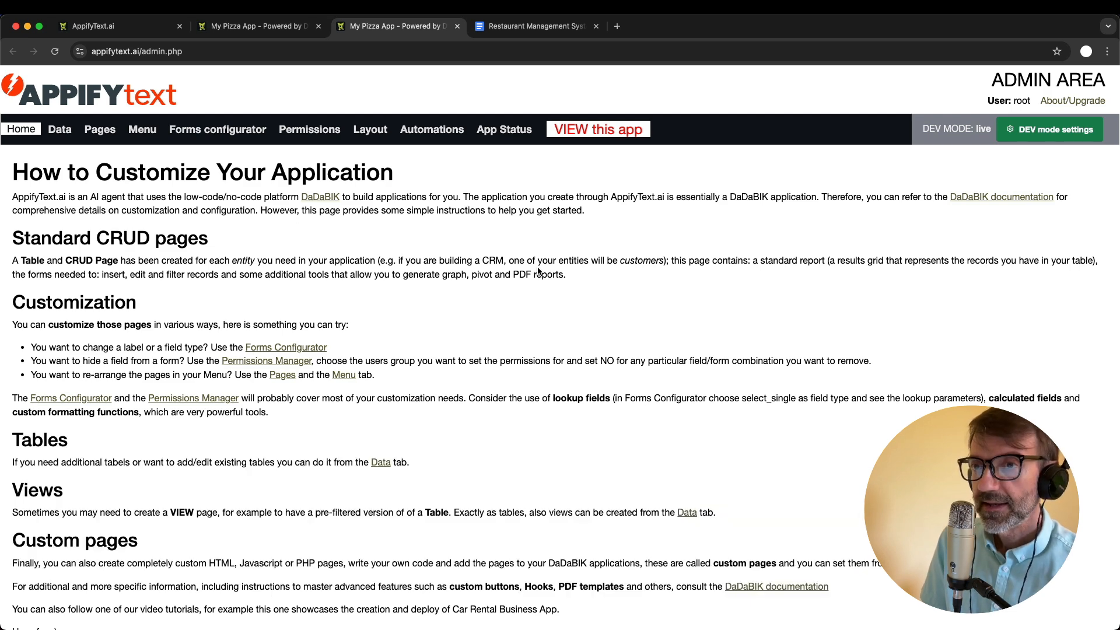
left_click(60, 129)
left_click(98, 134)
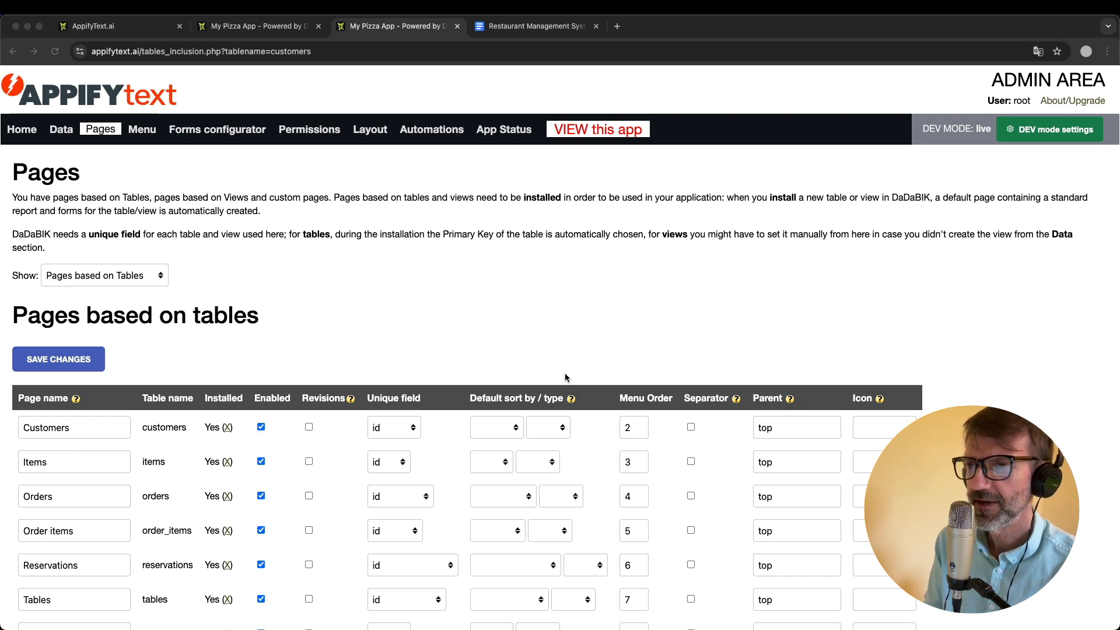
left_click(521, 334)
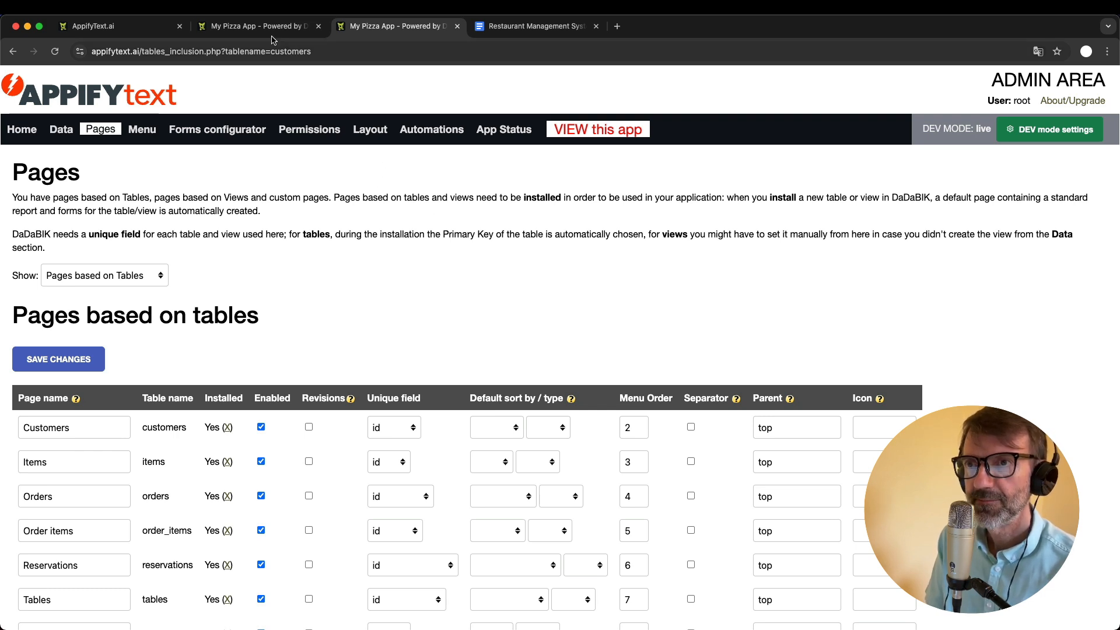
- Check the Items entry in the running app and change that page's name to "Menu" in the admin area's page settings
left_click(253, 25)
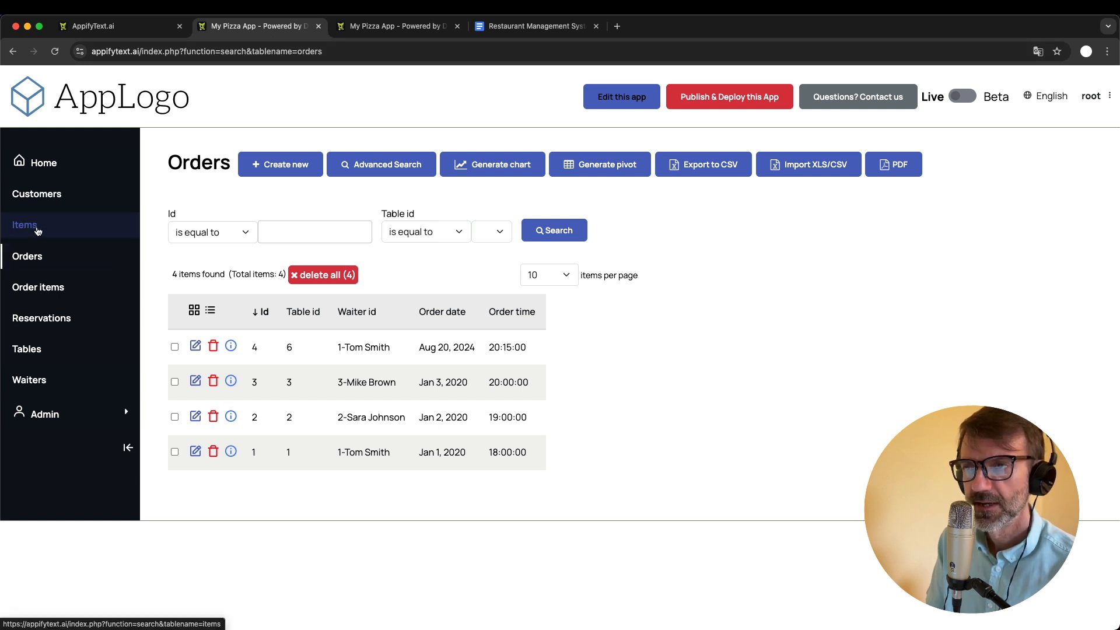
left_click(397, 26)
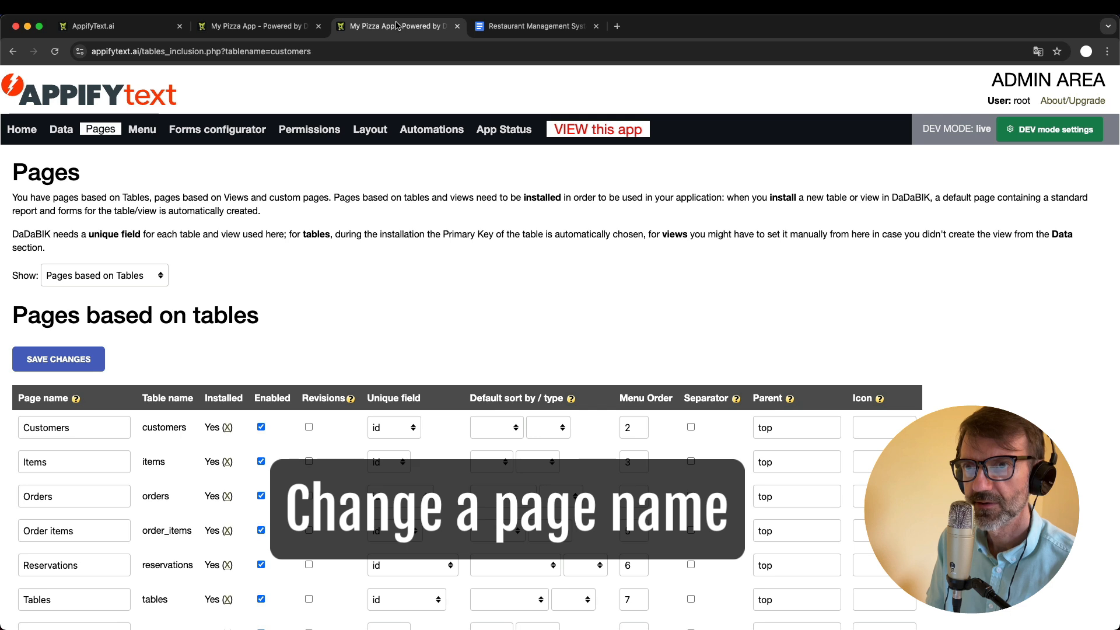
scroll(162, 406, "down", 2)
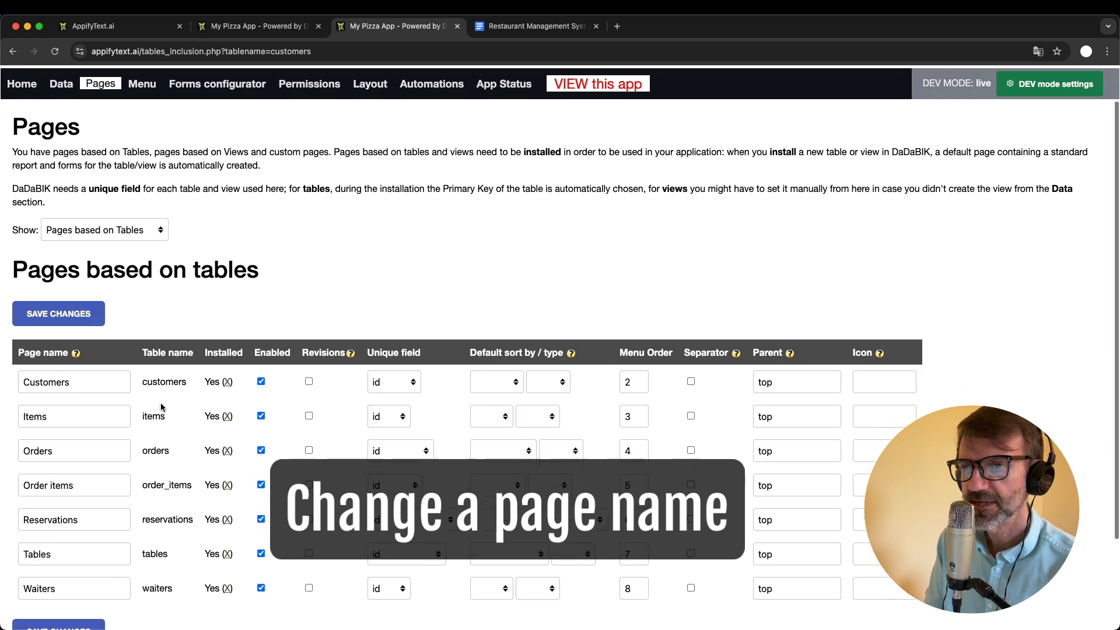
scroll(162, 407, "up", 1)
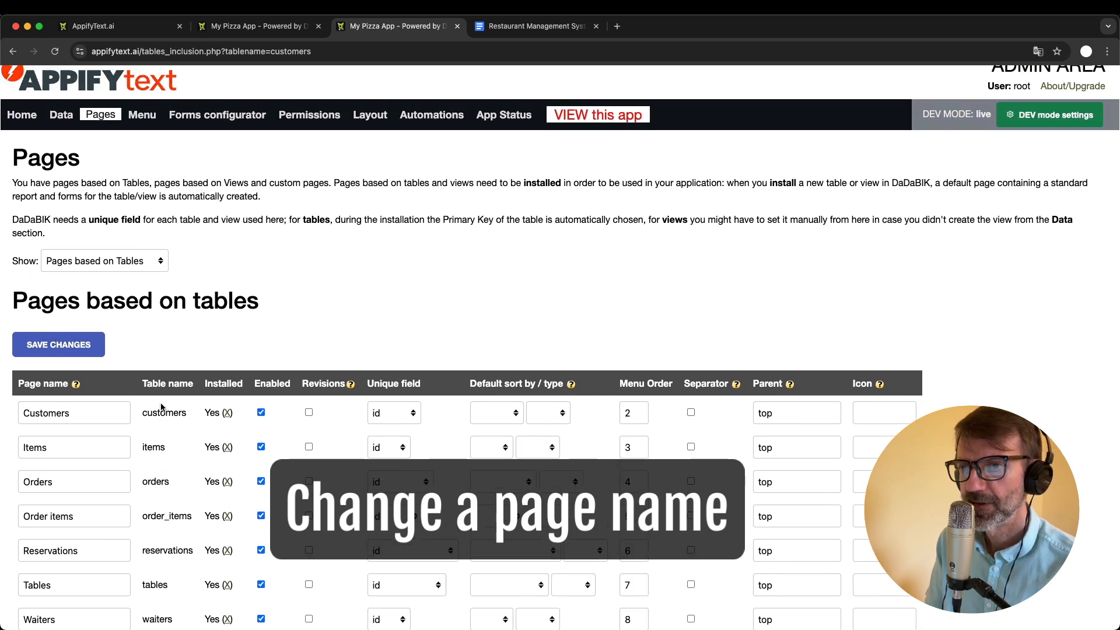
scroll(162, 407, "down", 2)
double_click(45, 403)
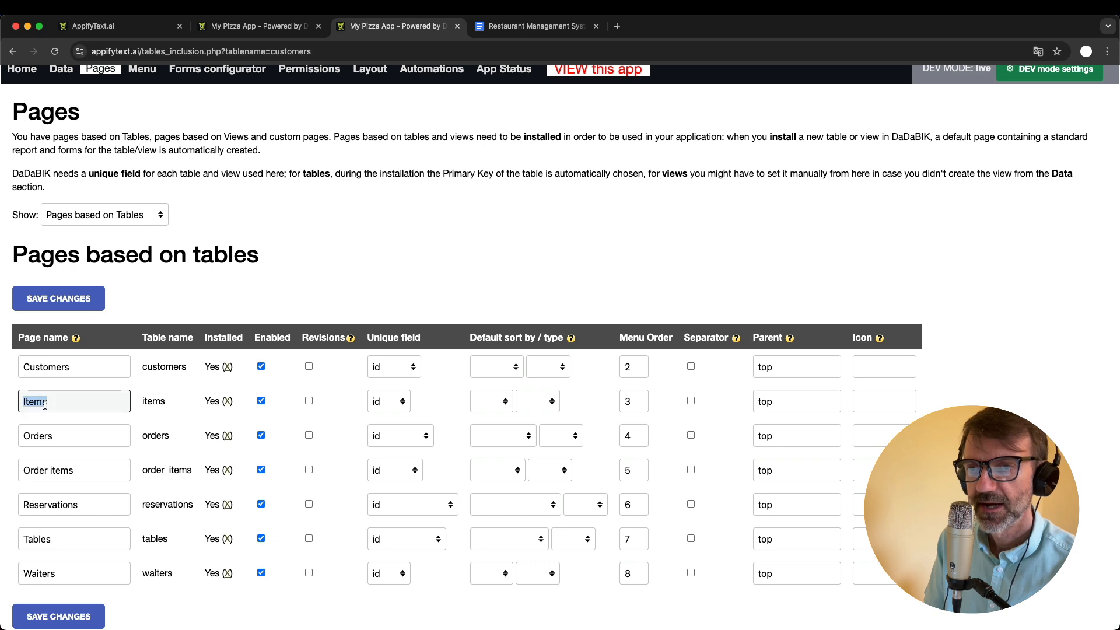
type("Menu")
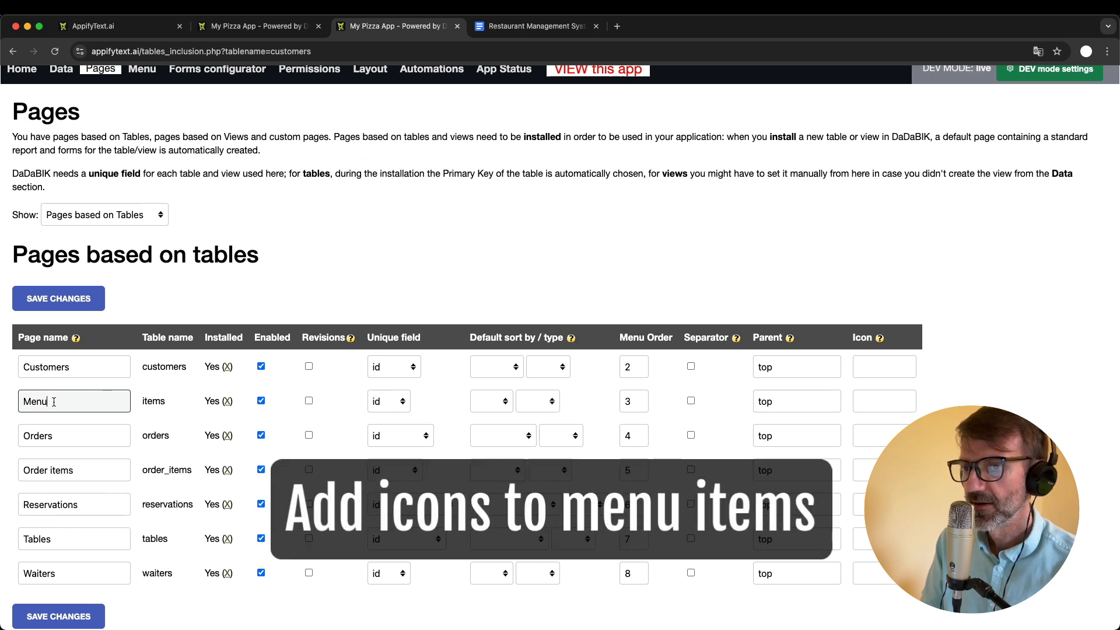
- Open the Boxicons library from the Icon help, search the regular icons for "rest" and copy the restaurant icon's name
left_click(880, 339)
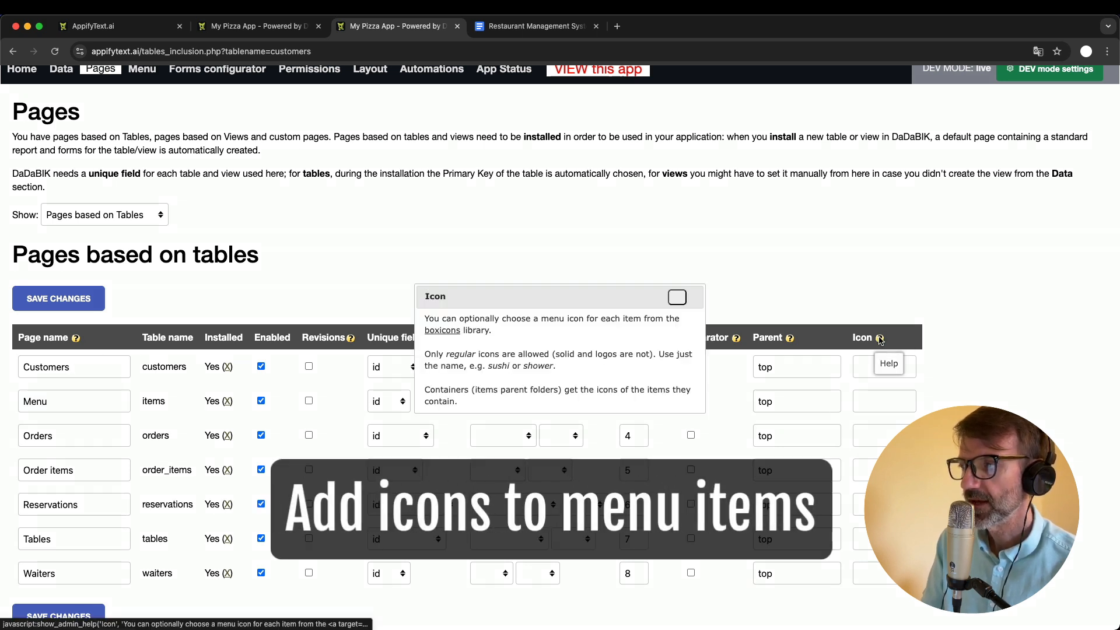
left_click(441, 330)
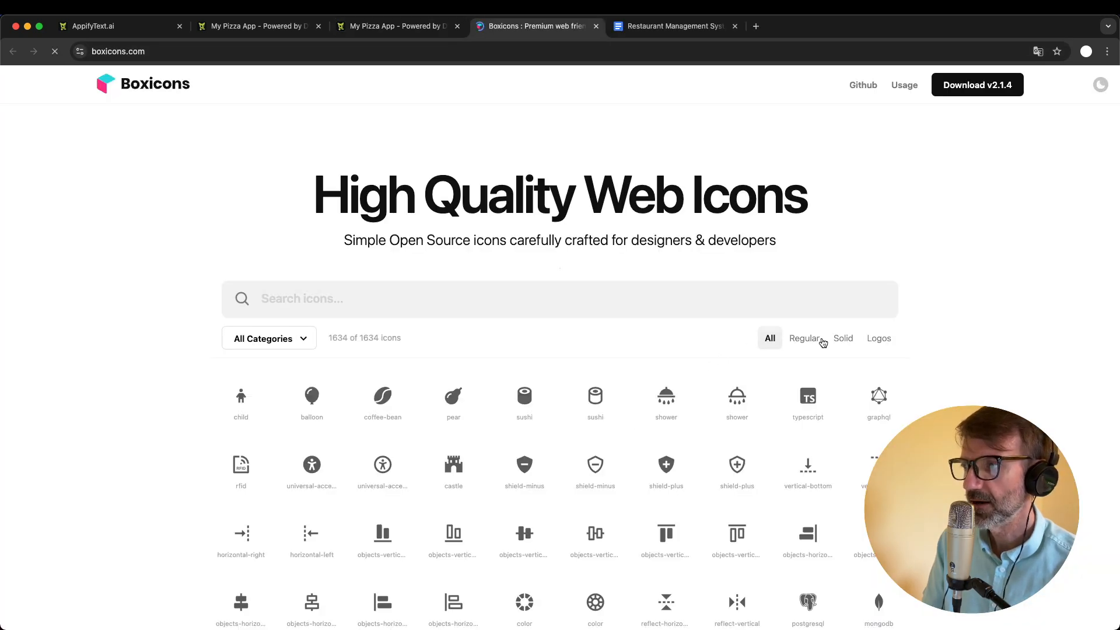
left_click(823, 342)
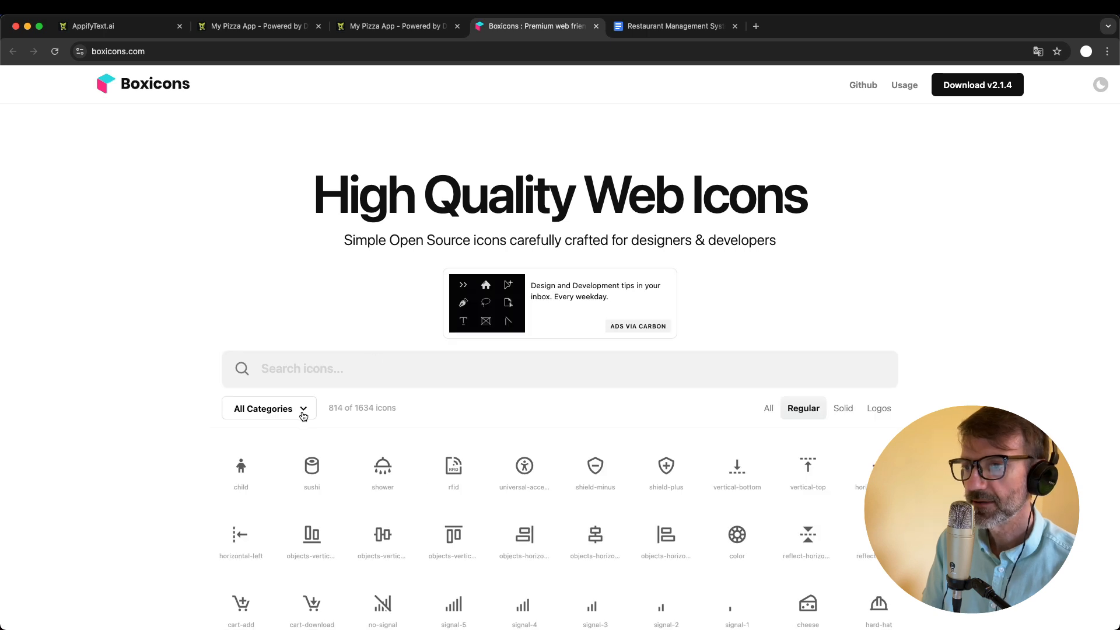
left_click(312, 369)
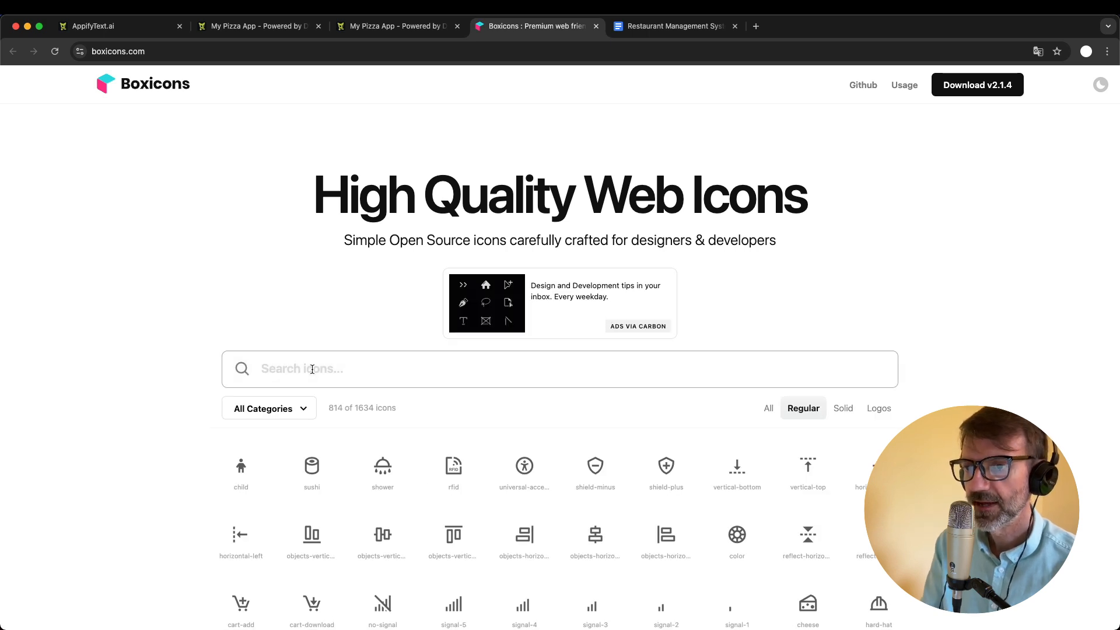
type("rest")
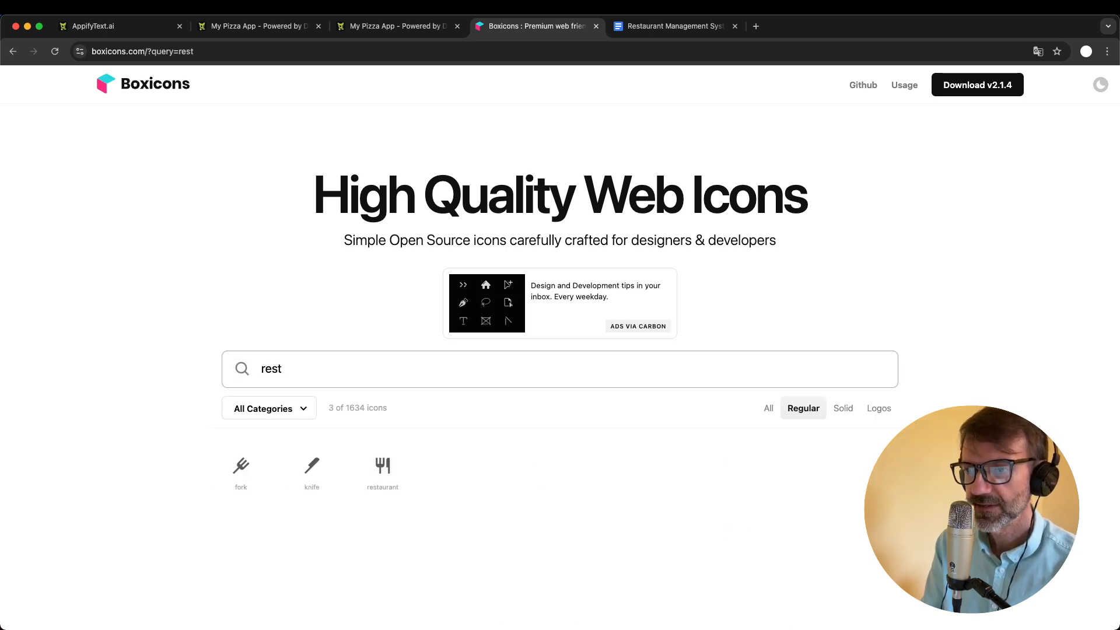
left_click(385, 467)
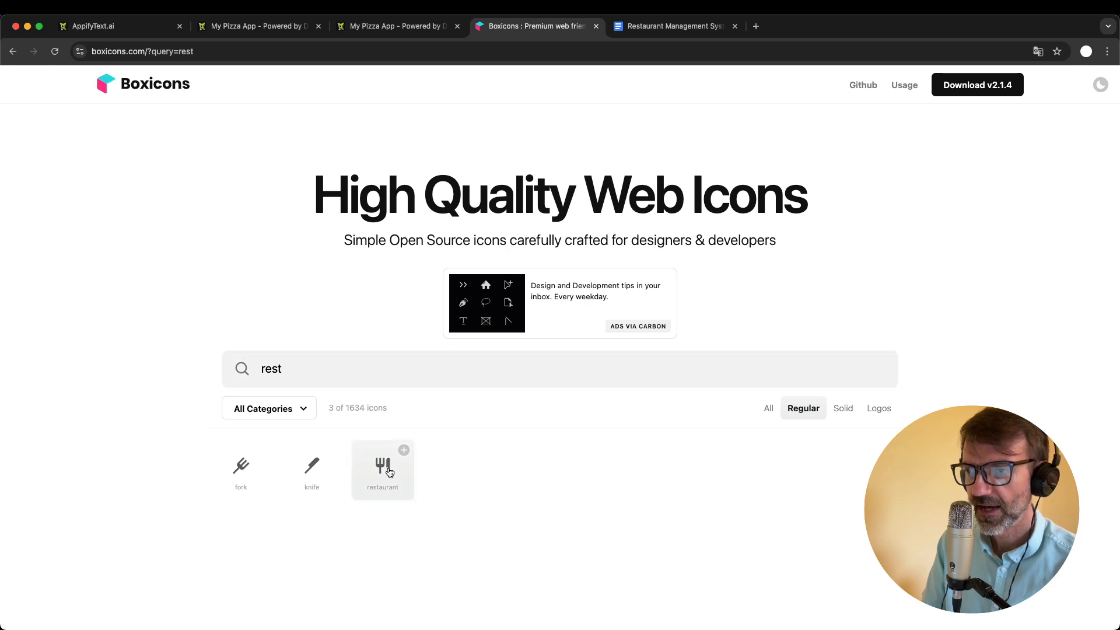
left_click(963, 533)
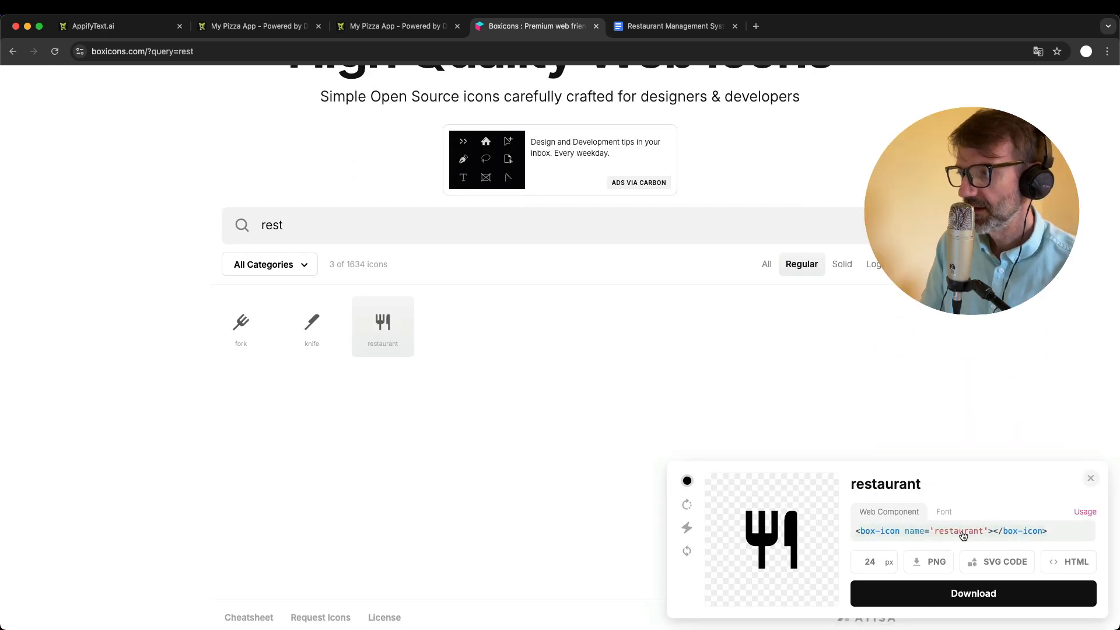
double_click(881, 486)
key("ctrl+c")
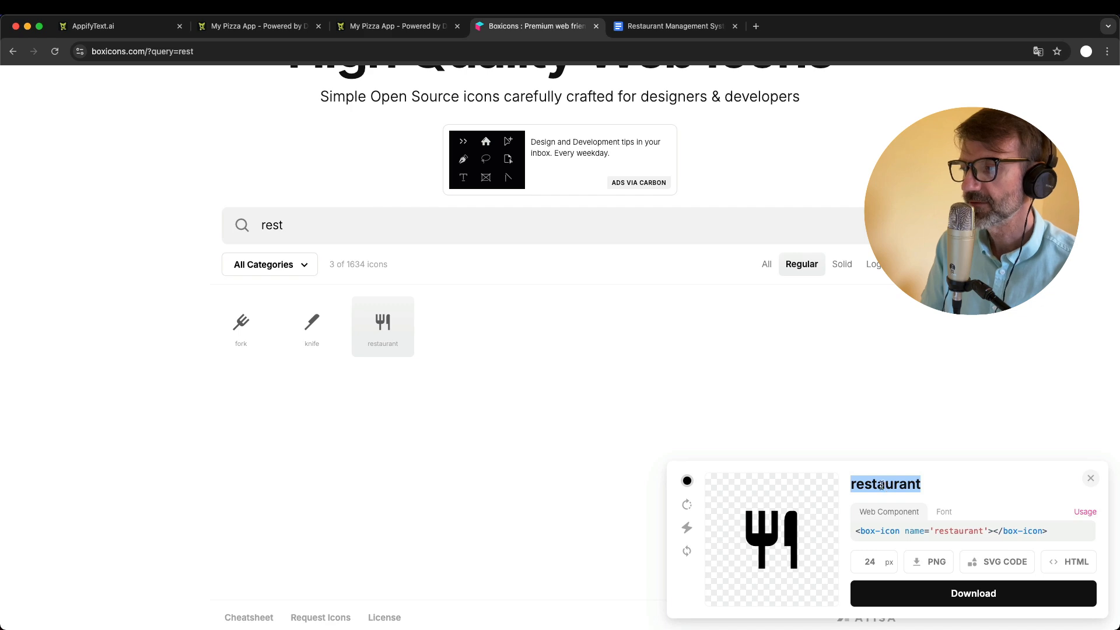
- Set the Menu page's icon to "restaurant" in the admin area, save the page settings and reload the running app
left_click(400, 26)
left_click(678, 297)
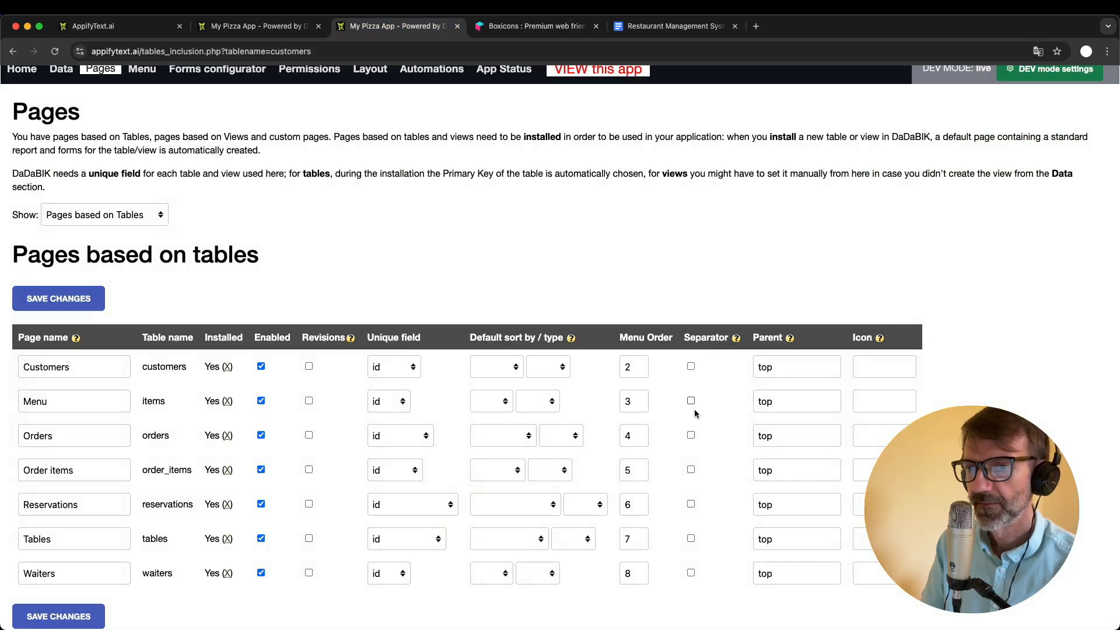
left_click(855, 403)
key("ctrl+v")
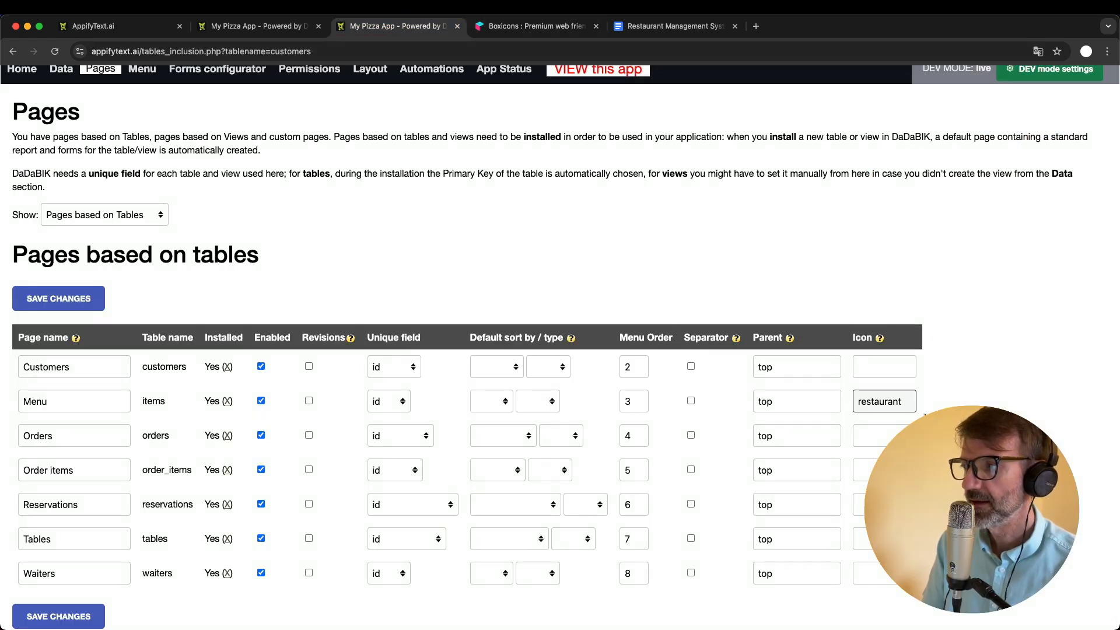
key("Return")
left_click(257, 29)
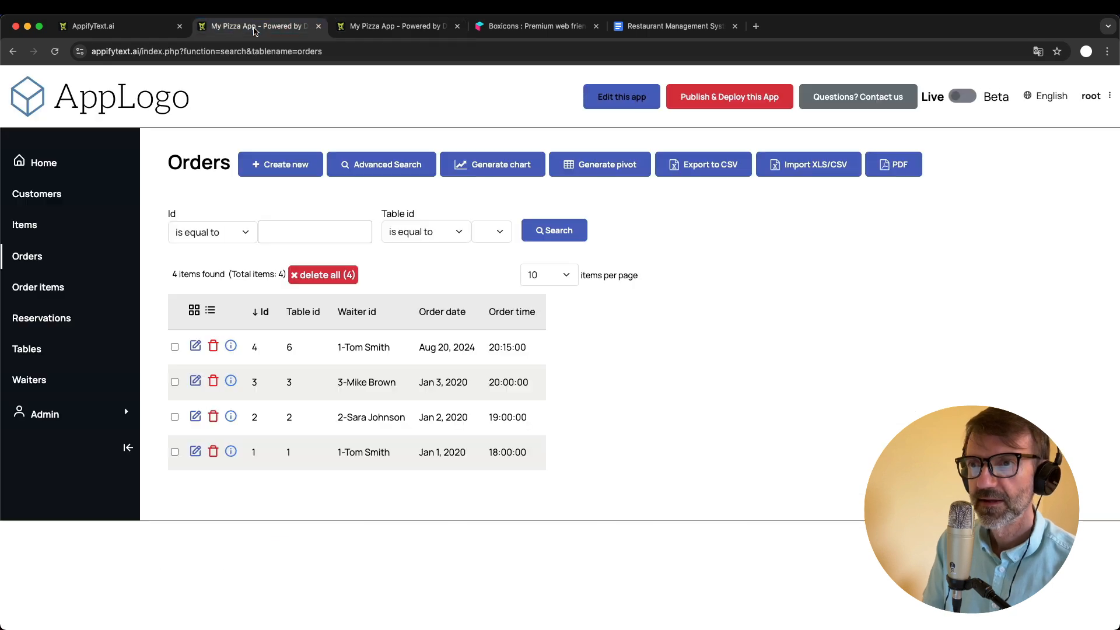
key("super+r")
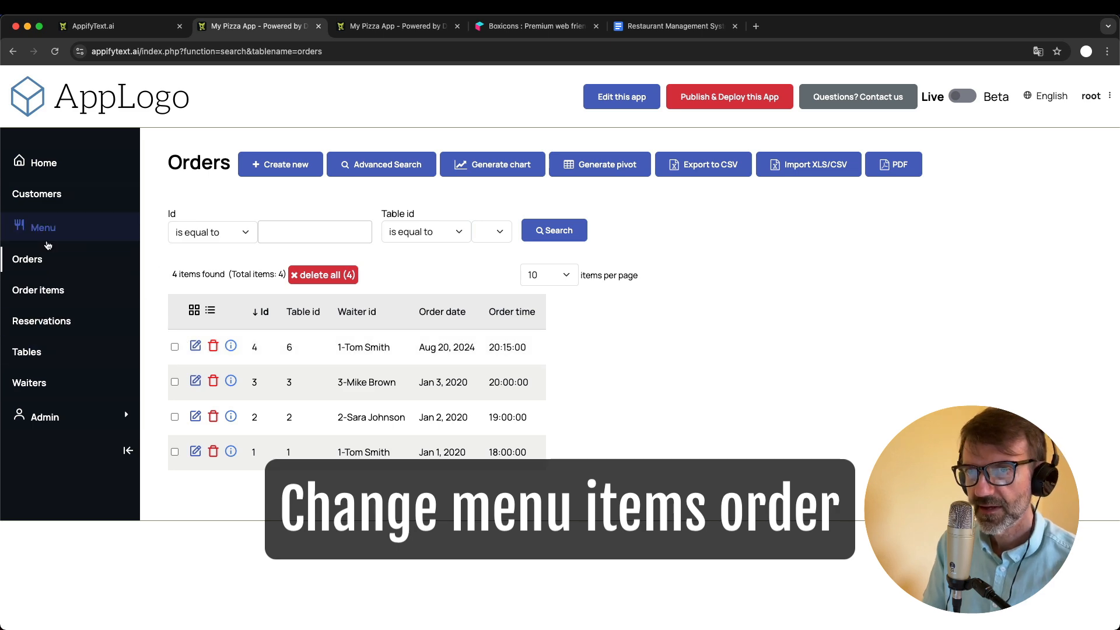
- Move the Menu item above Customers in the admin area's menu preview and check the new order in the running app
left_click(372, 27)
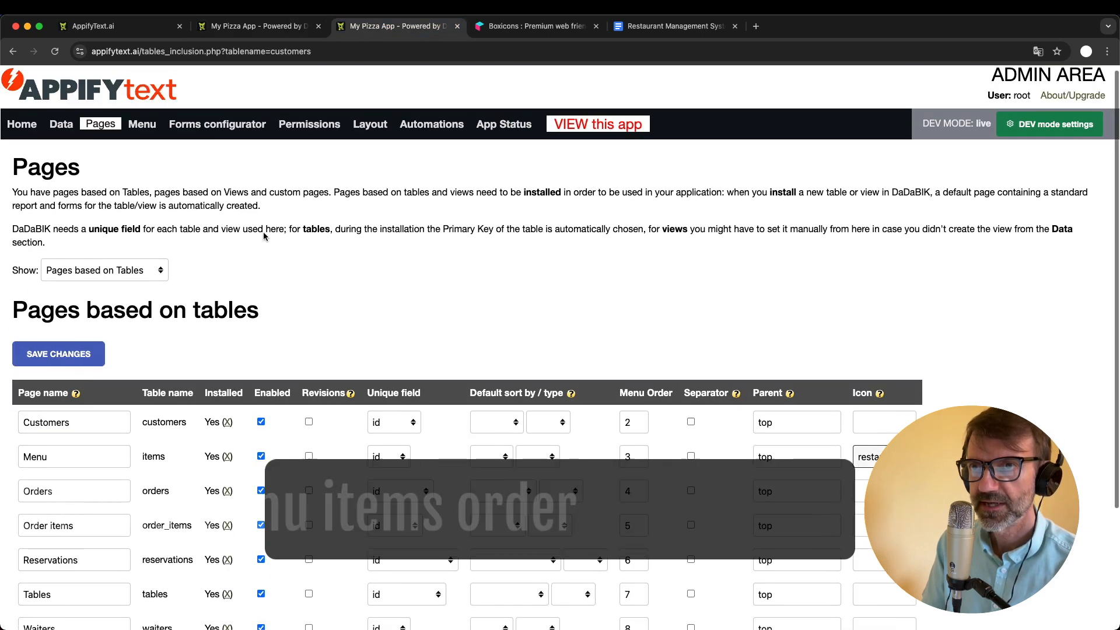
left_click(142, 130)
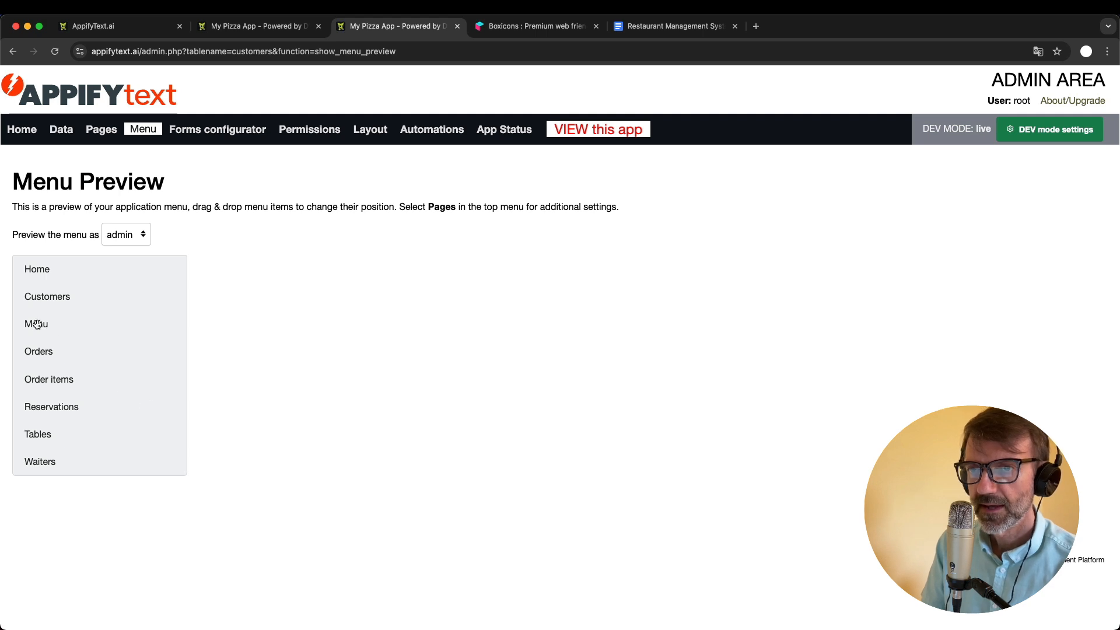
left_click_drag(35, 321, 152, 313)
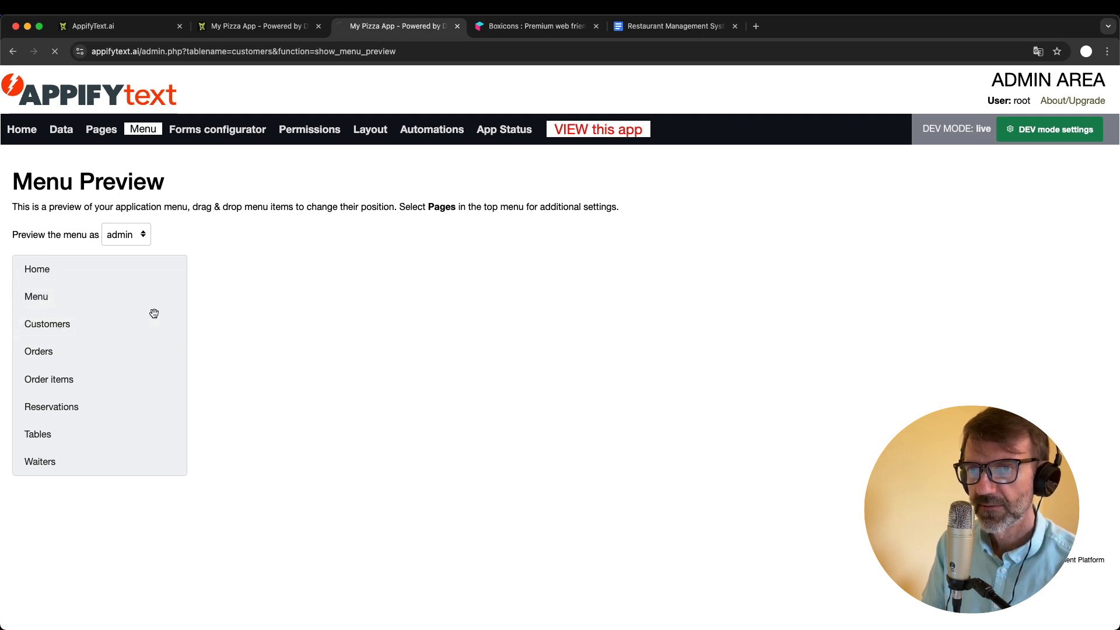
left_click(234, 28)
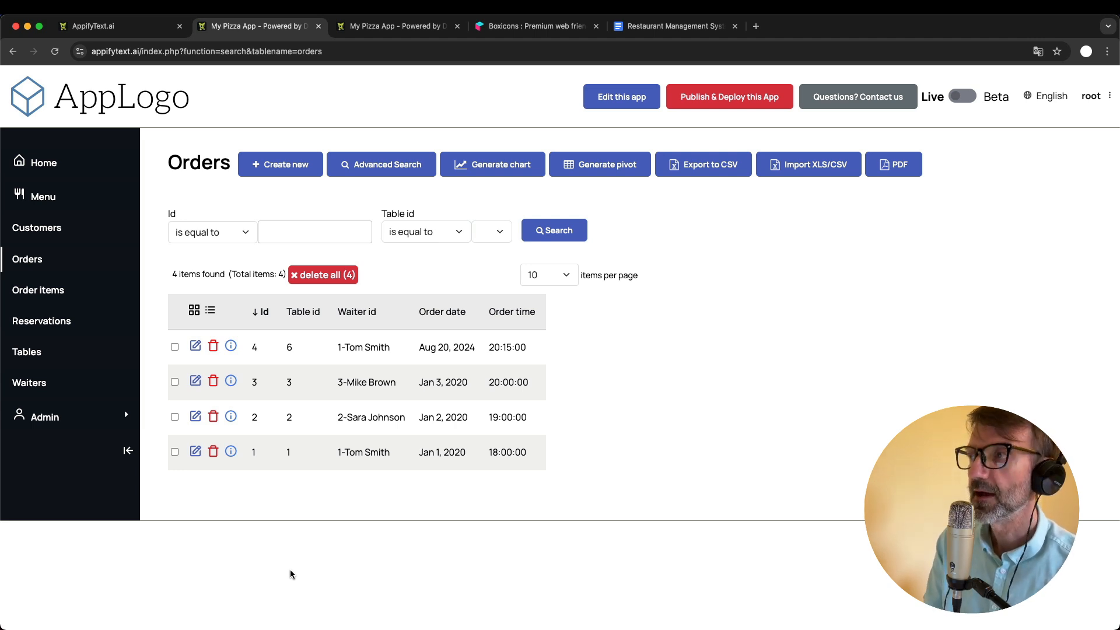
left_click(386, 27)
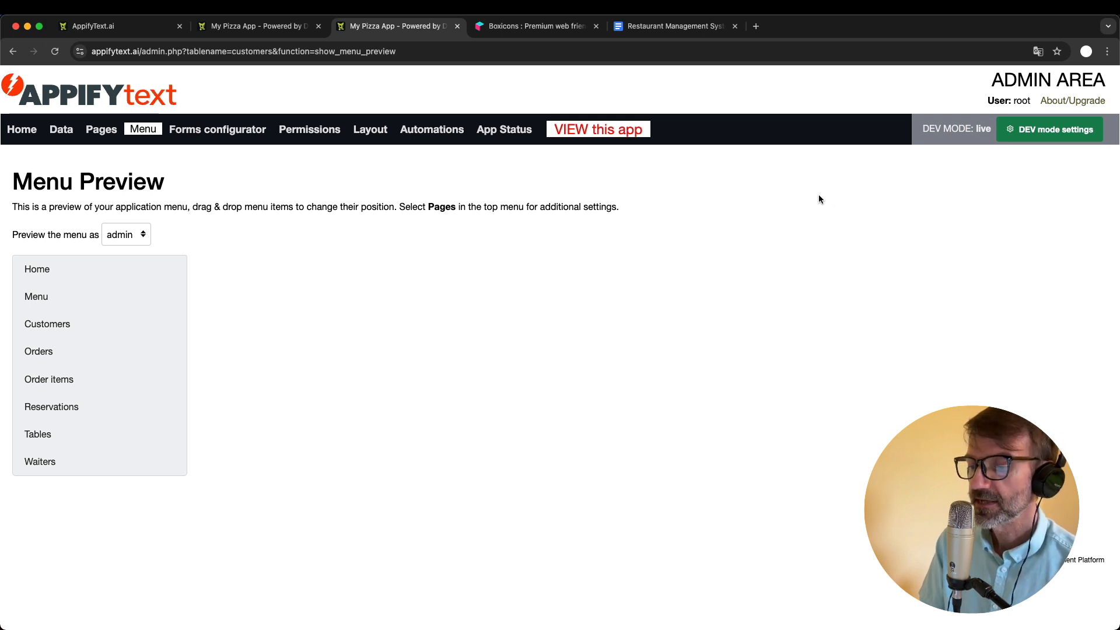
left_click(254, 28)
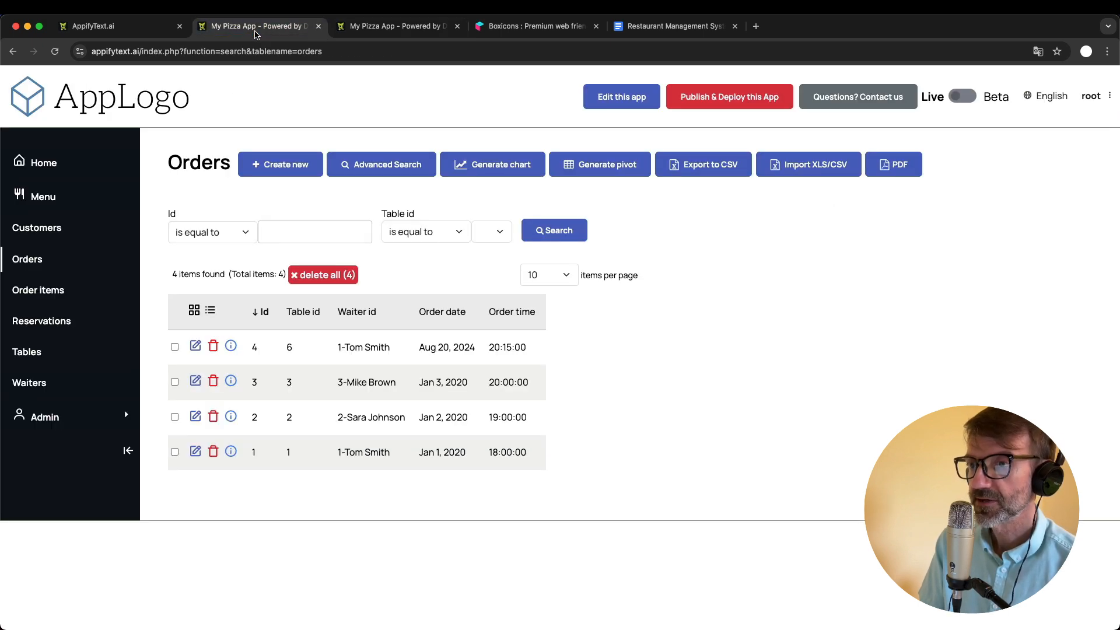
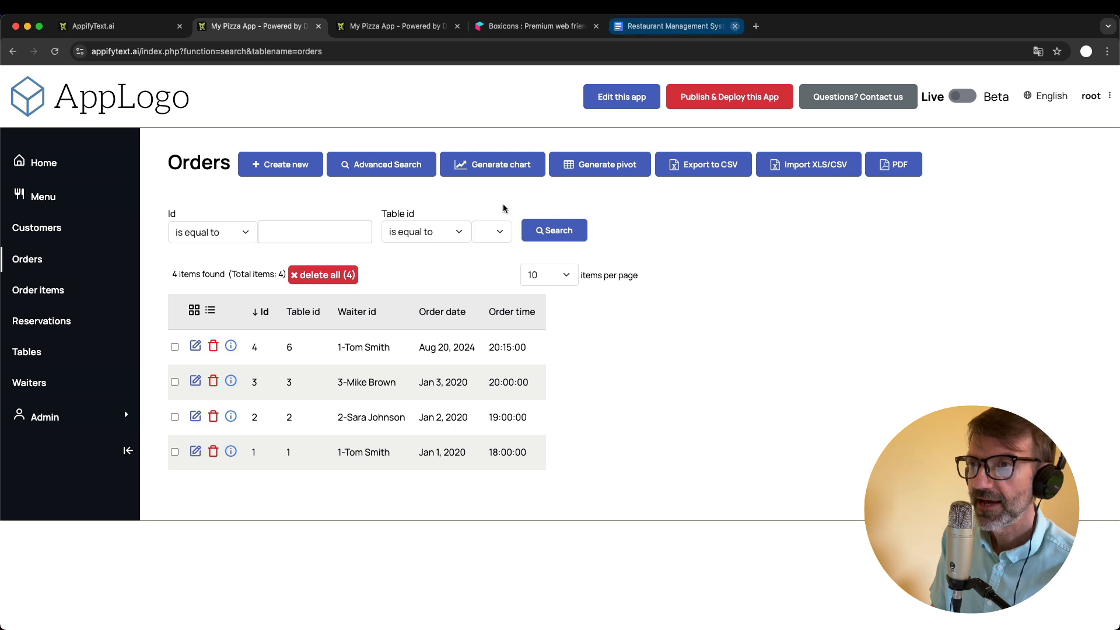
- Open the data structure section in the admin area and compare the customers table with the Customers page in the running app
left_click(393, 29)
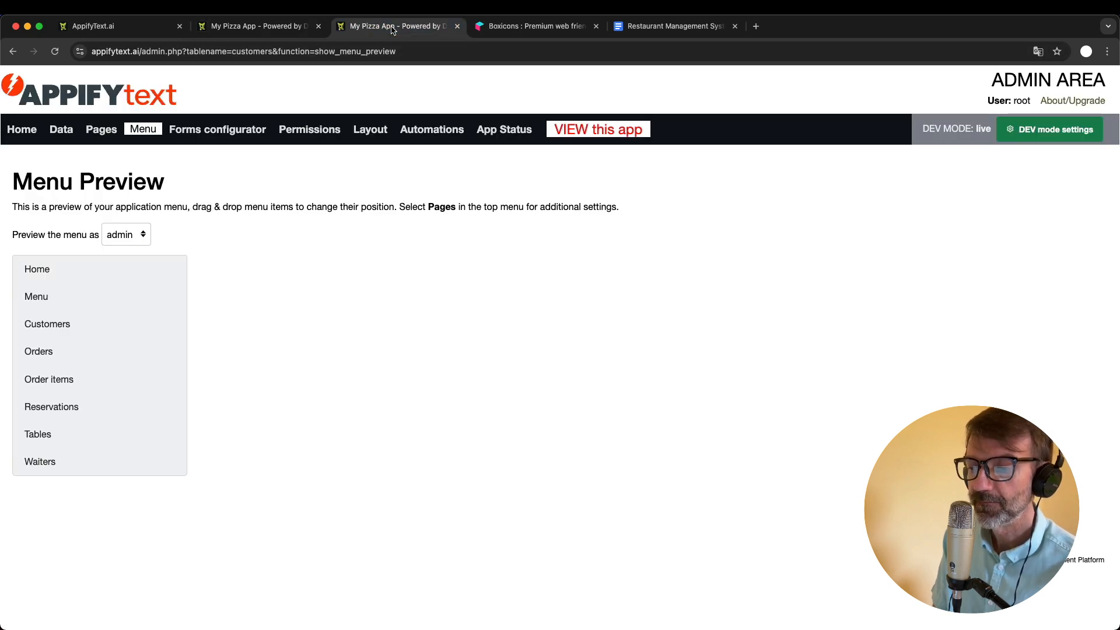
left_click(61, 132)
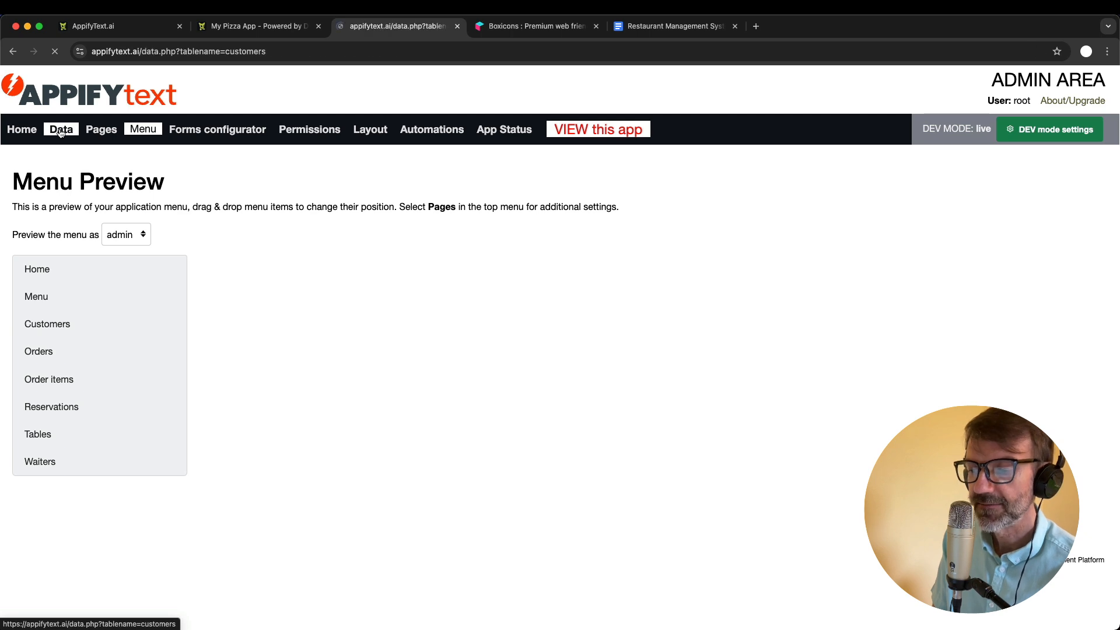
scroll(506, 197, "down", 2)
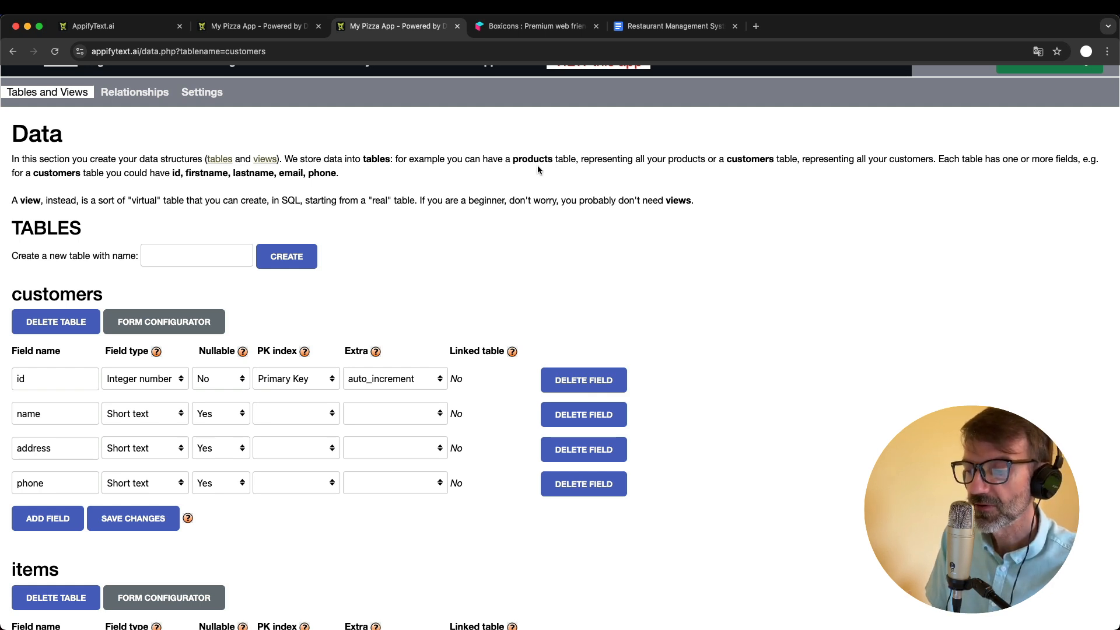
left_click(239, 28)
left_click(50, 228)
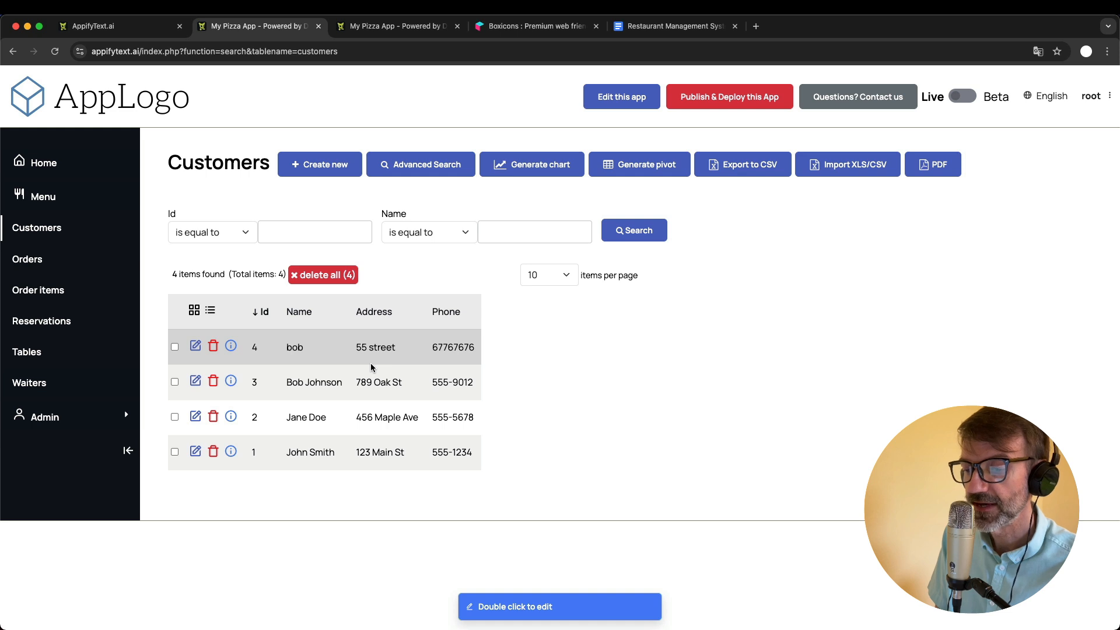
- Add two new fields named "description" and "image" to the items table in the admin area
left_click(373, 26)
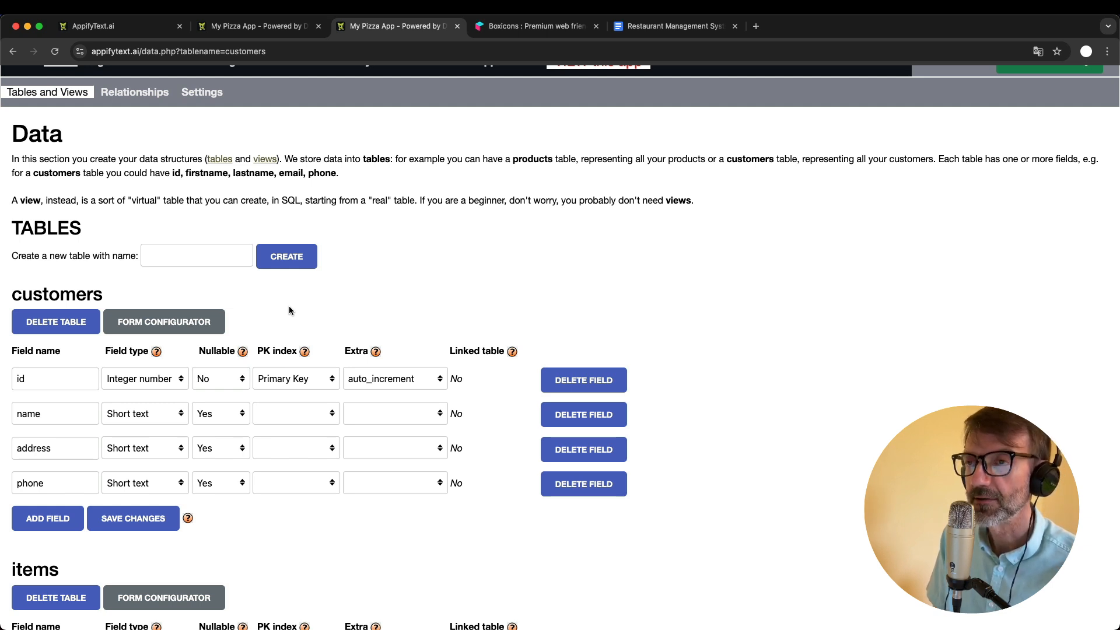
scroll(289, 307, "down", 5)
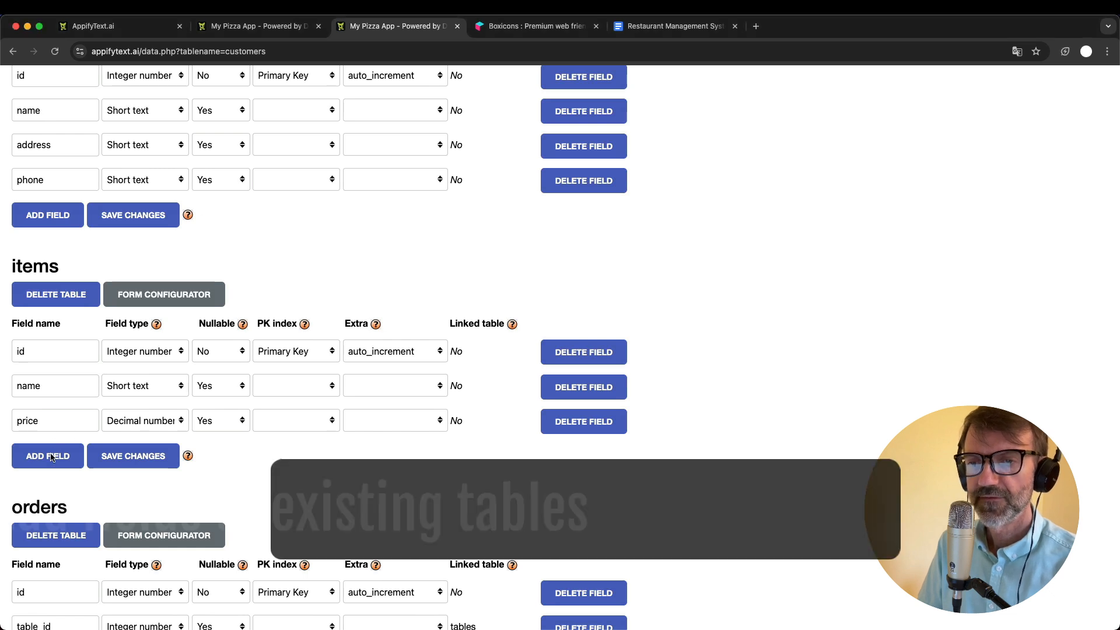
left_click(51, 457)
left_click(50, 492)
left_click(50, 453)
type("description")
left_click(52, 489)
type("image")
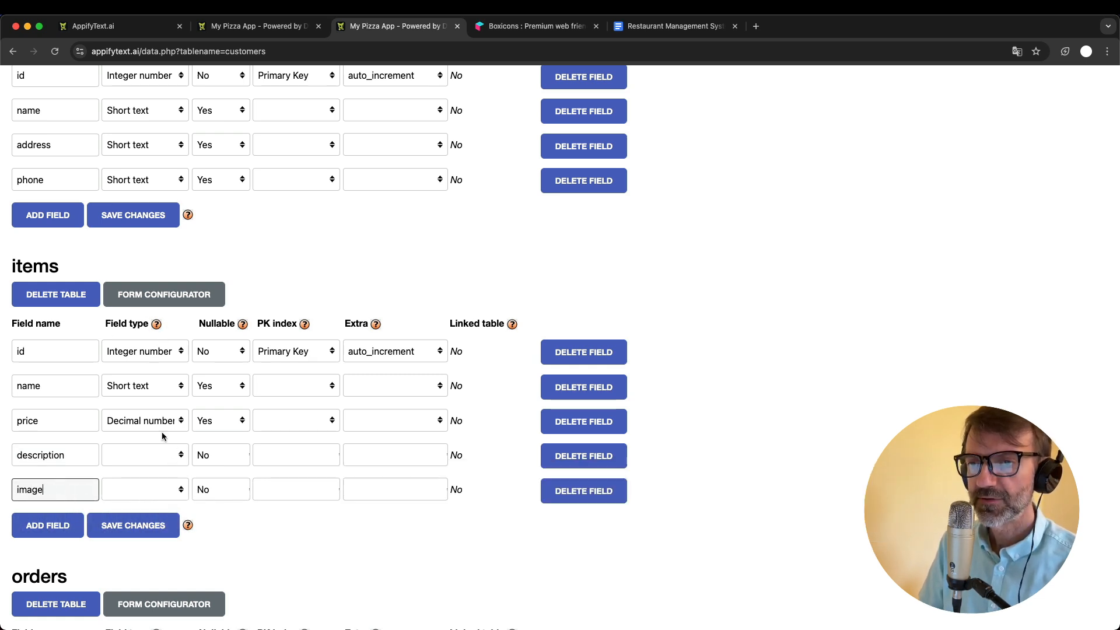
- Set the items table's description field to Short text and make it nullable
left_click(153, 455)
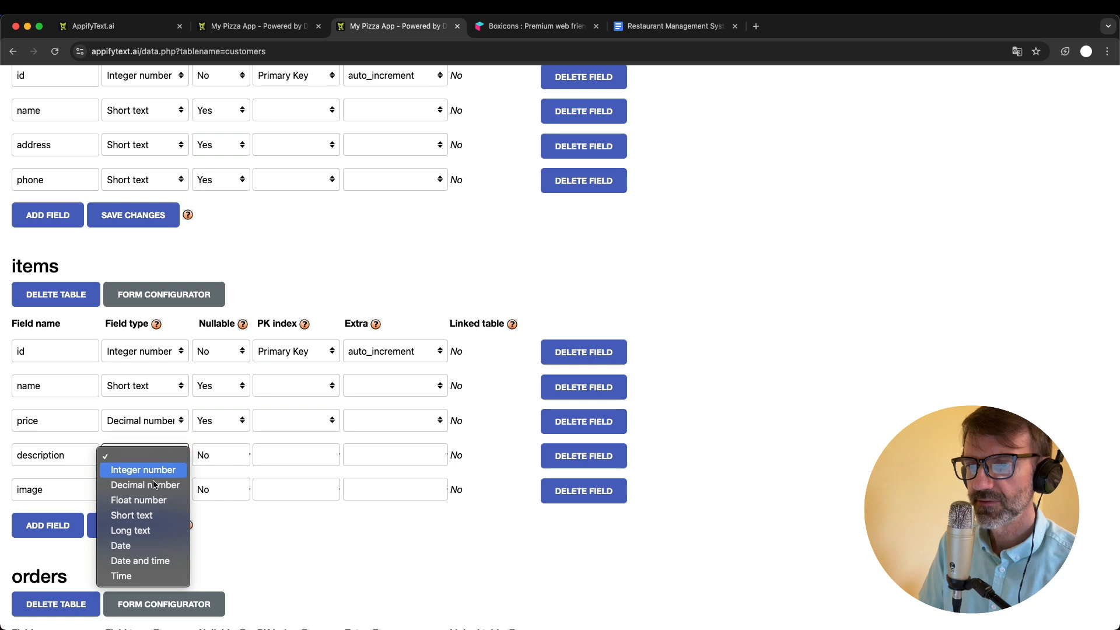
left_click(153, 516)
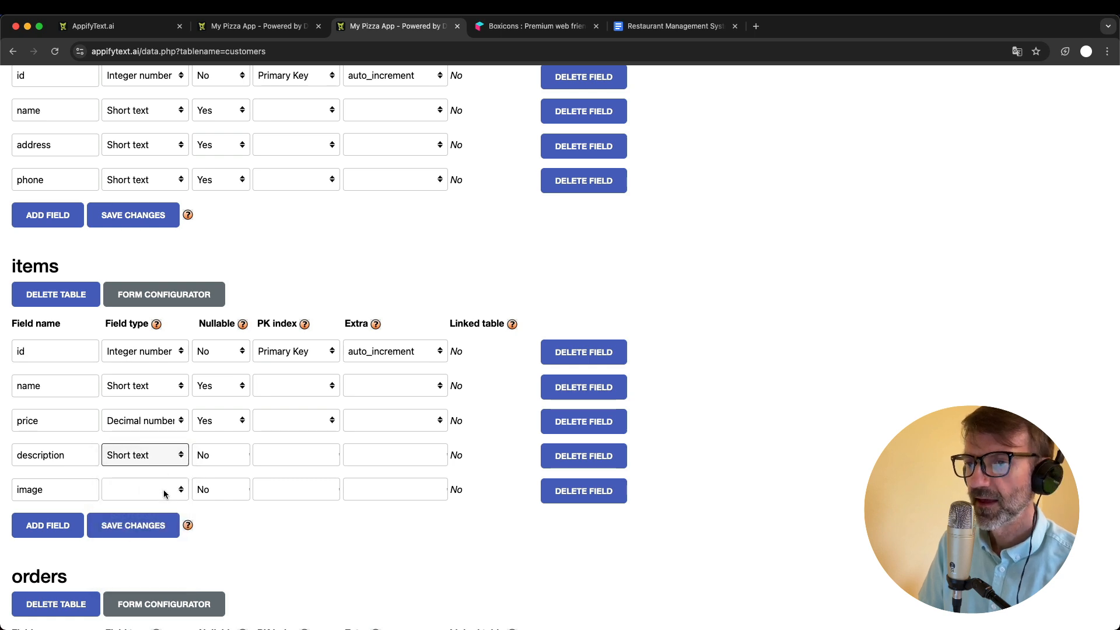
left_click(264, 521)
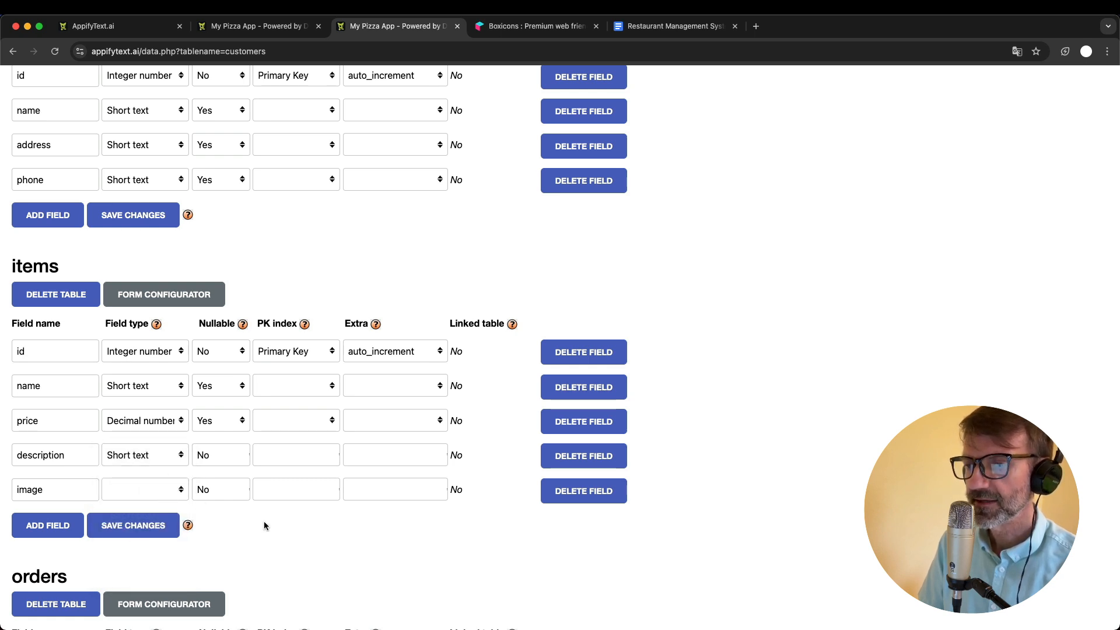
scroll(264, 521, "down", 1)
left_click(208, 428)
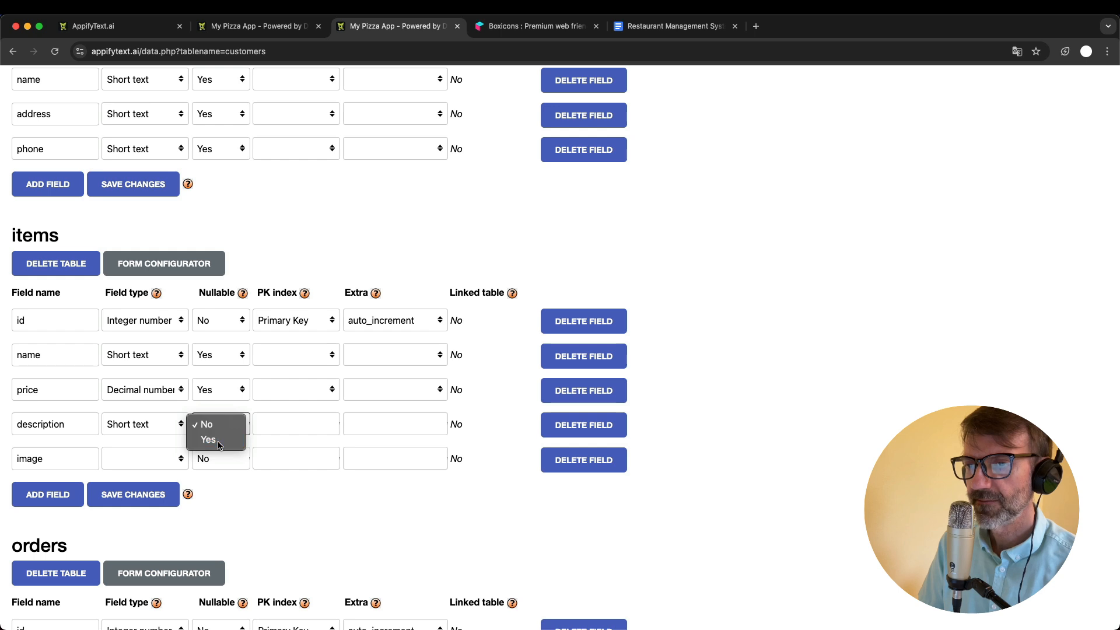
left_click(231, 440)
left_click(294, 515)
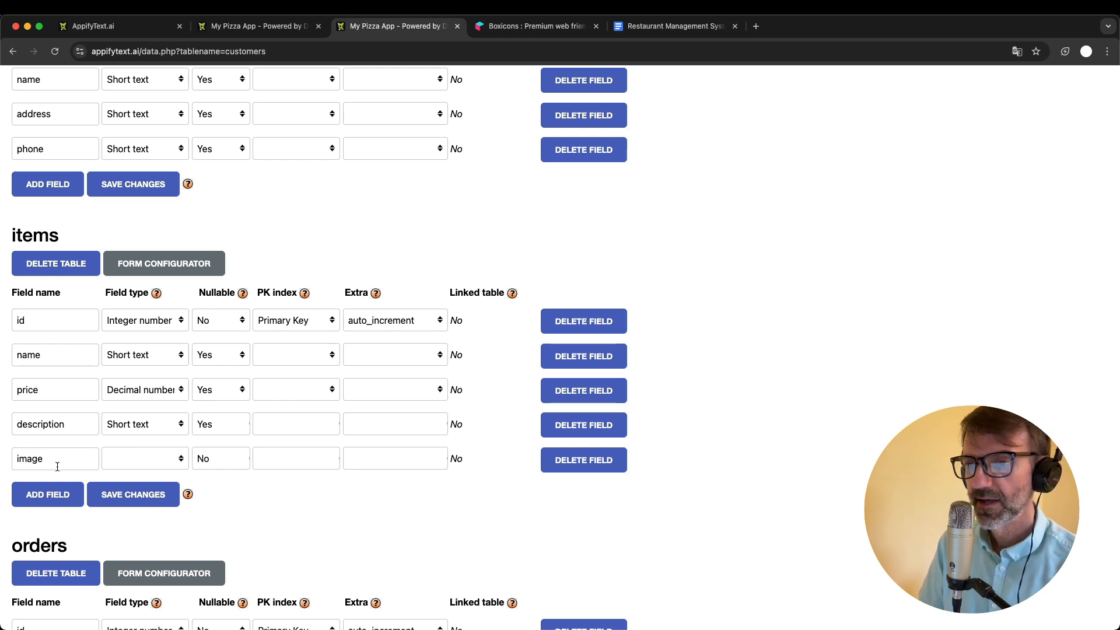
- Set the items table's image field to nullable Short text and save the table changes
left_click(159, 466)
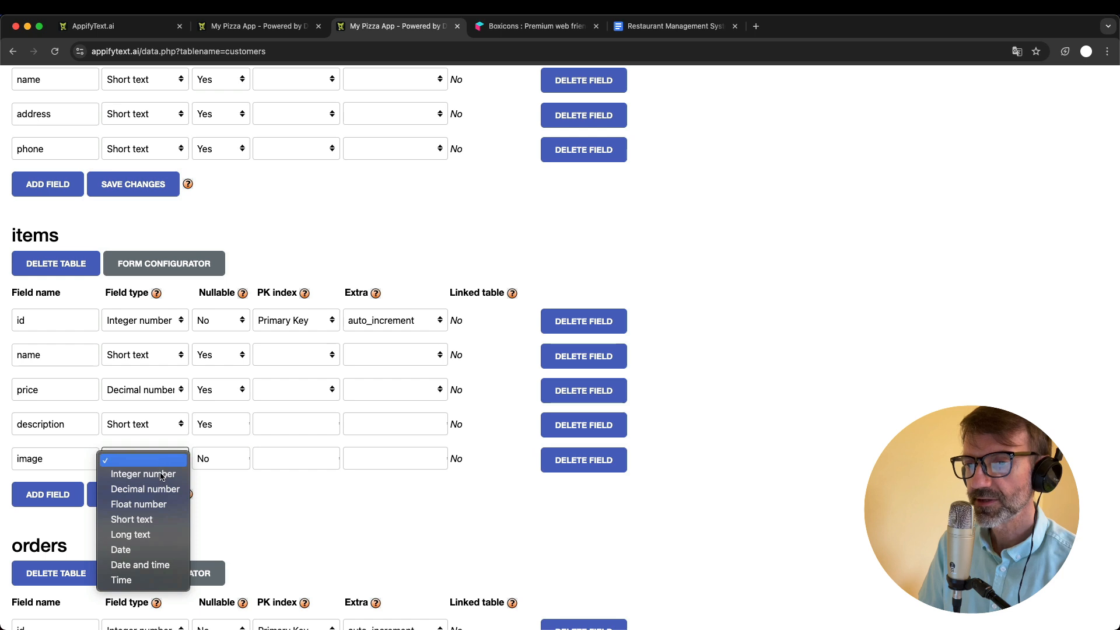
left_click(166, 519)
left_click(223, 463)
left_click(234, 478)
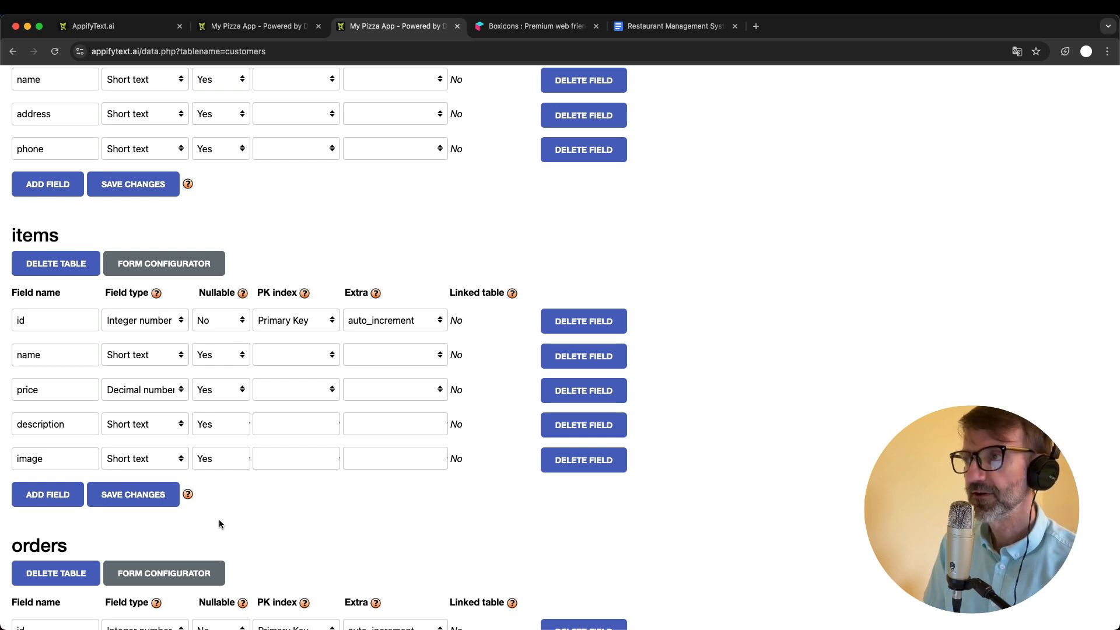
left_click(129, 496)
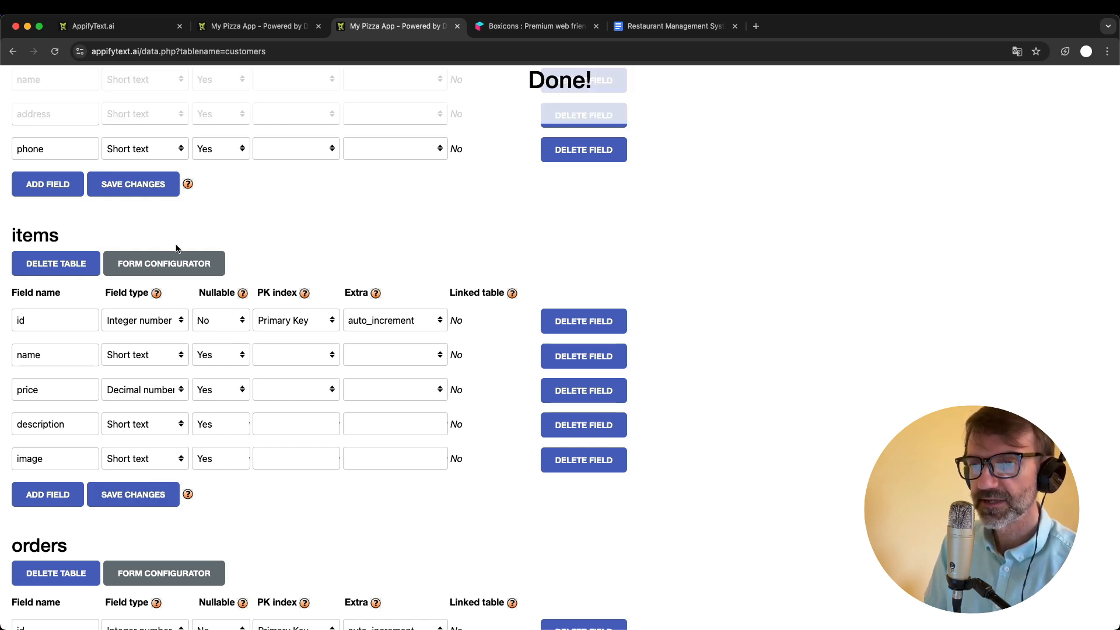
- Check the new description and image fields on the running app's Menu page against the items table in the admin area
left_click(263, 26)
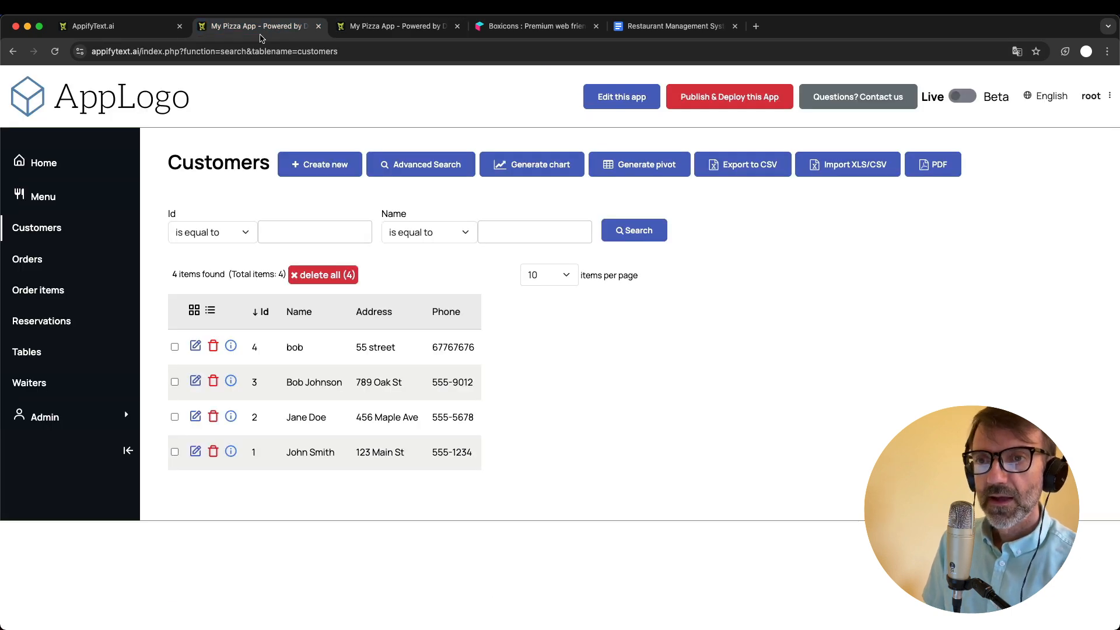
left_click(58, 199)
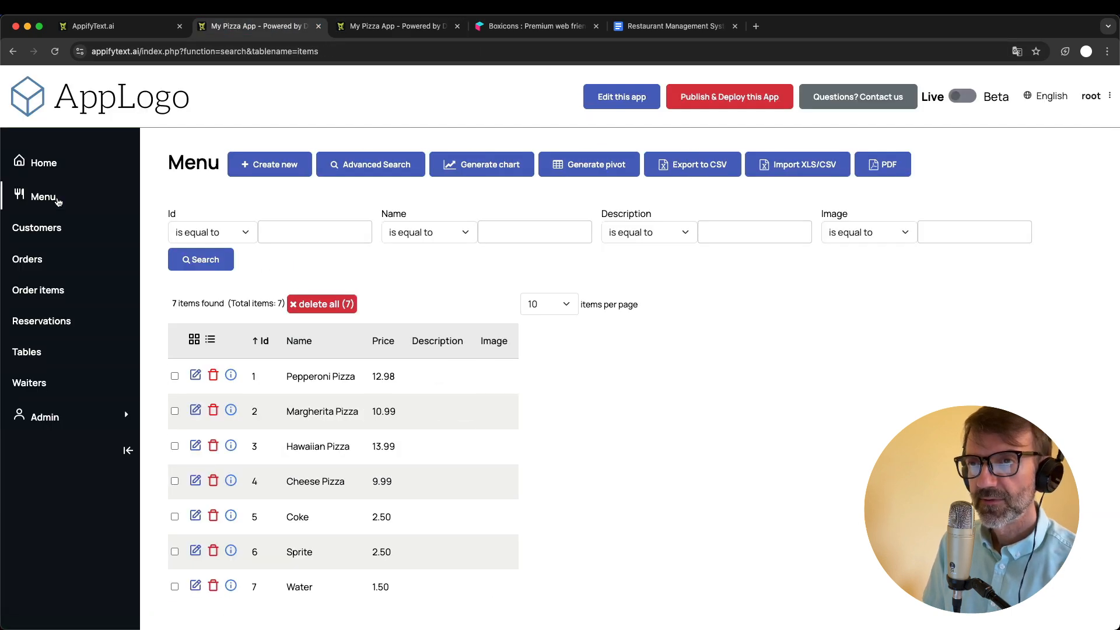
left_click(399, 32)
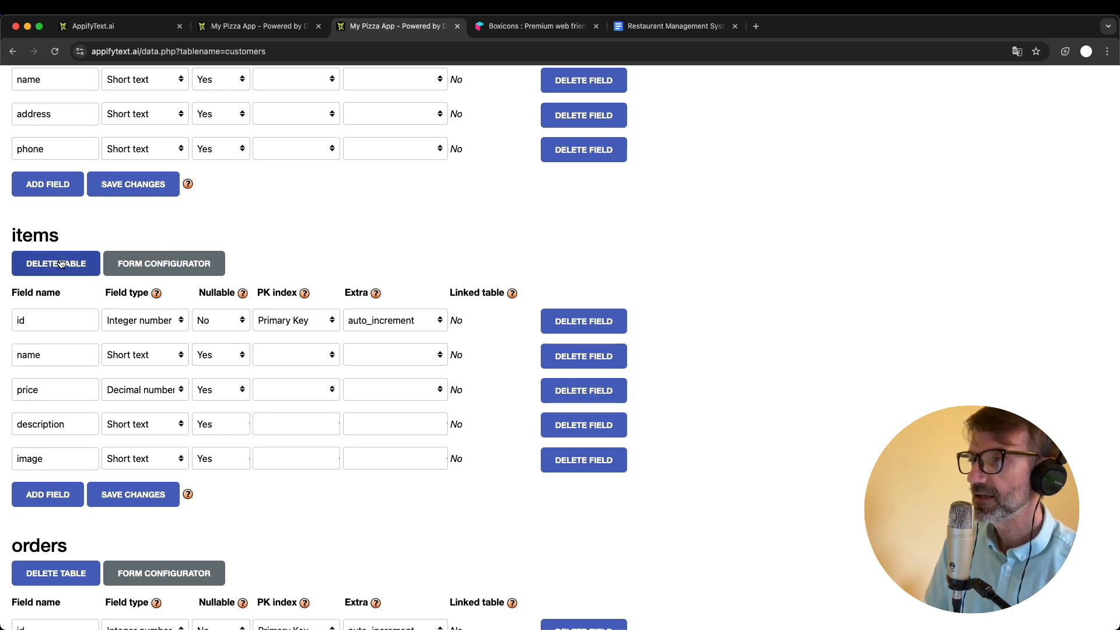
left_click(256, 26)
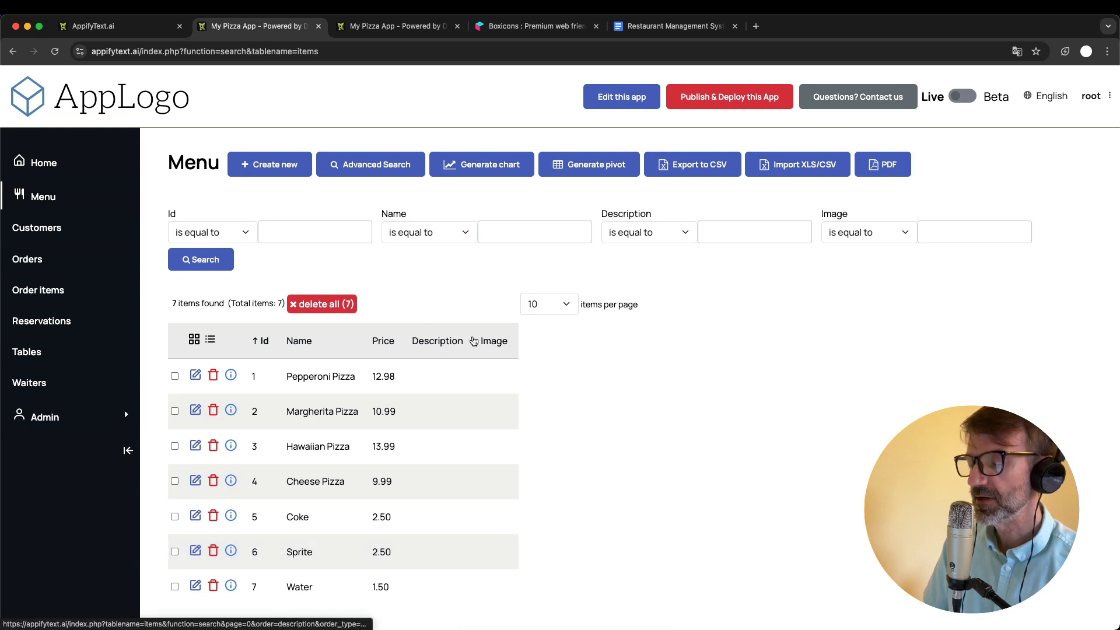
- Edit the Margherita Pizza item with the description "blah blah blah ....." and the image pizza.png, saving and returning to the list
left_click(195, 415)
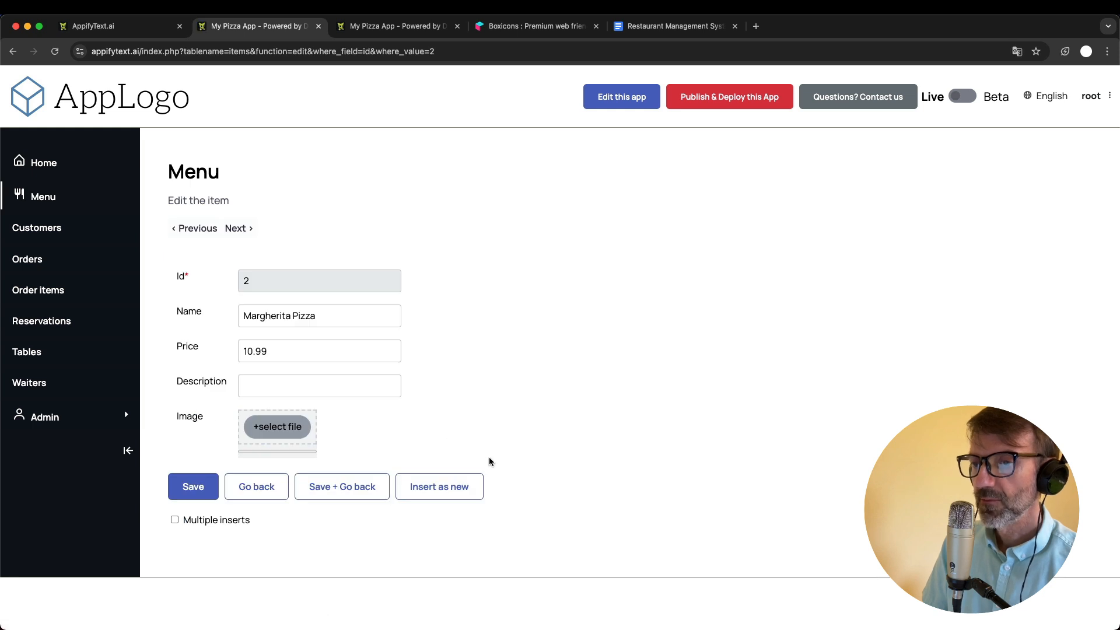
left_click(279, 389)
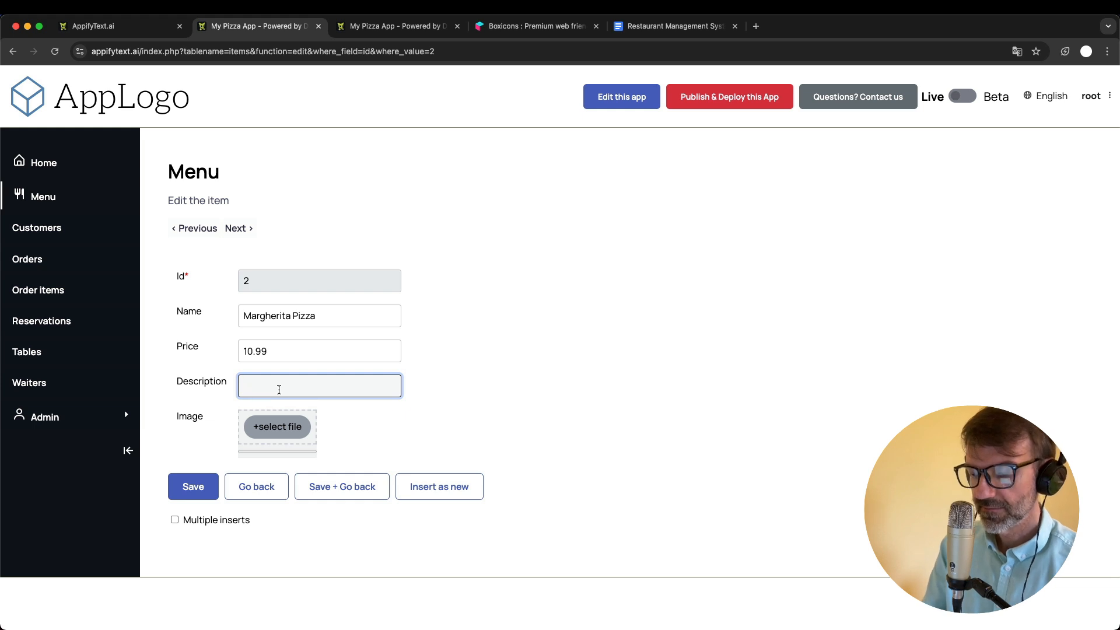
type("blah blah")
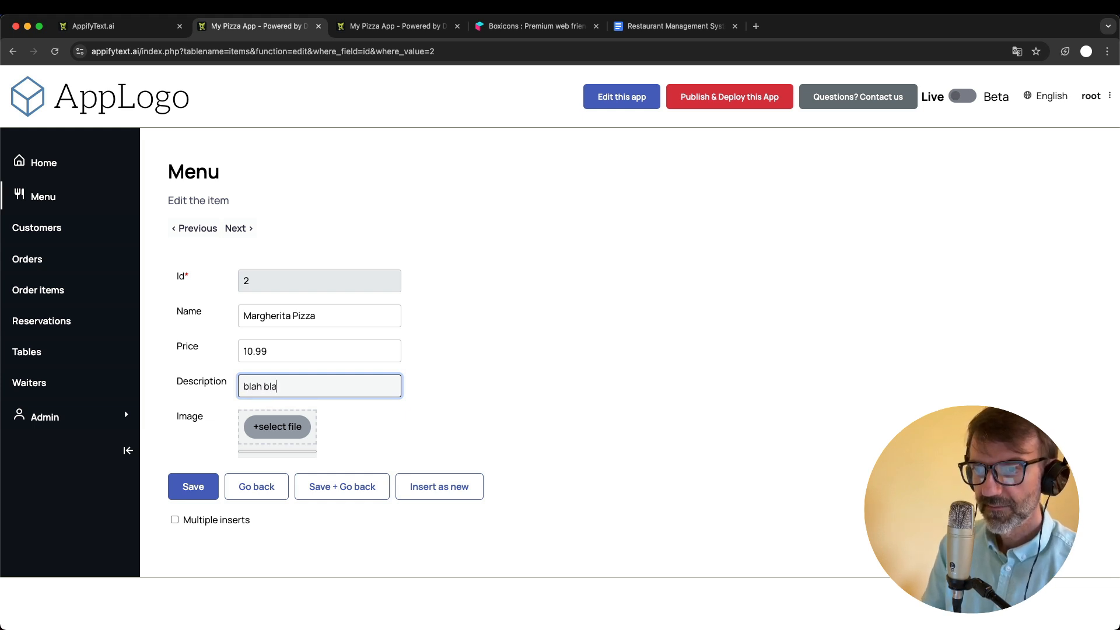
type(" blah .....")
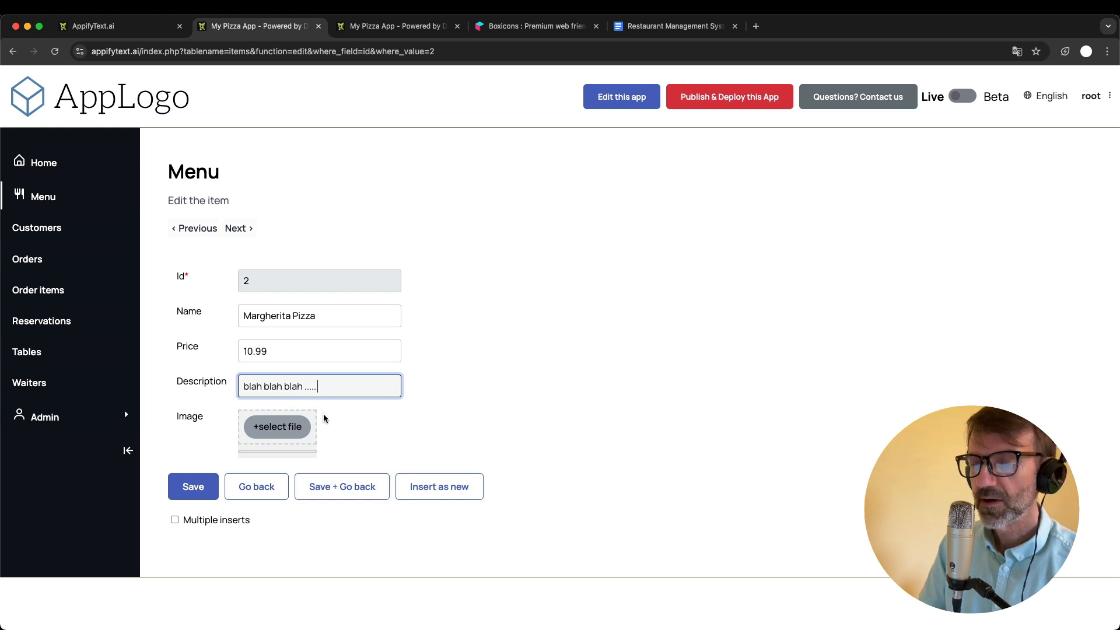
left_click(266, 428)
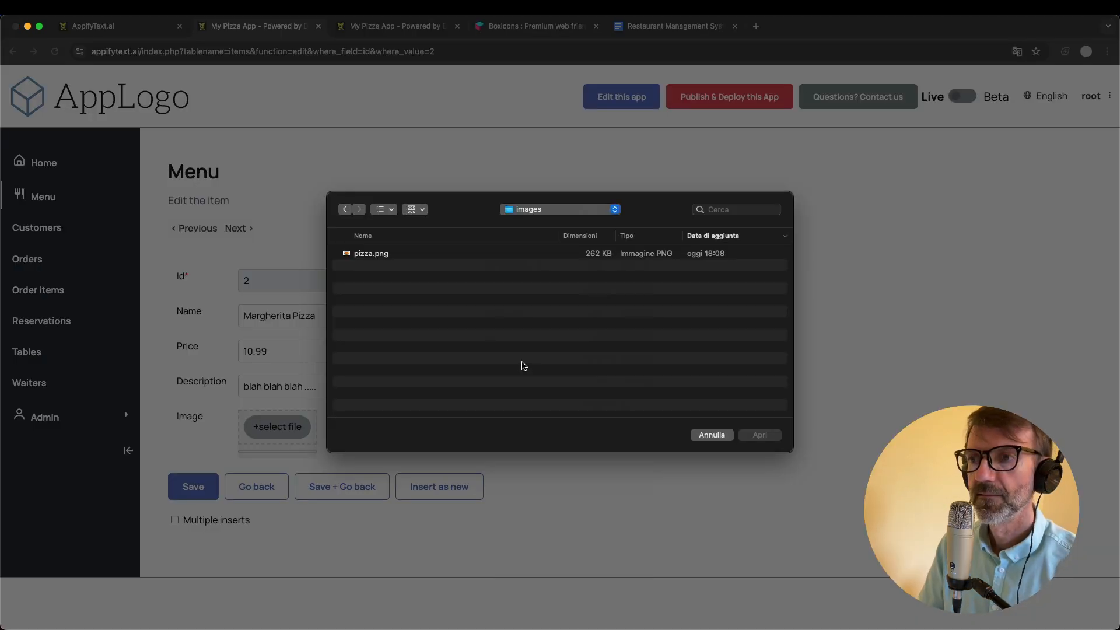
double_click(376, 255)
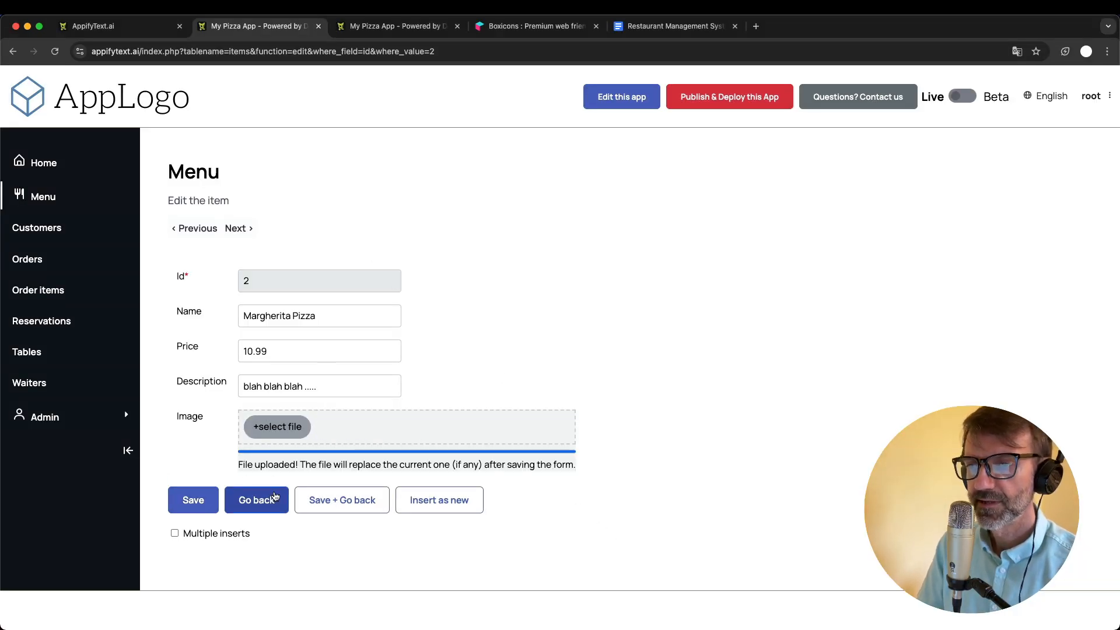
left_click(364, 501)
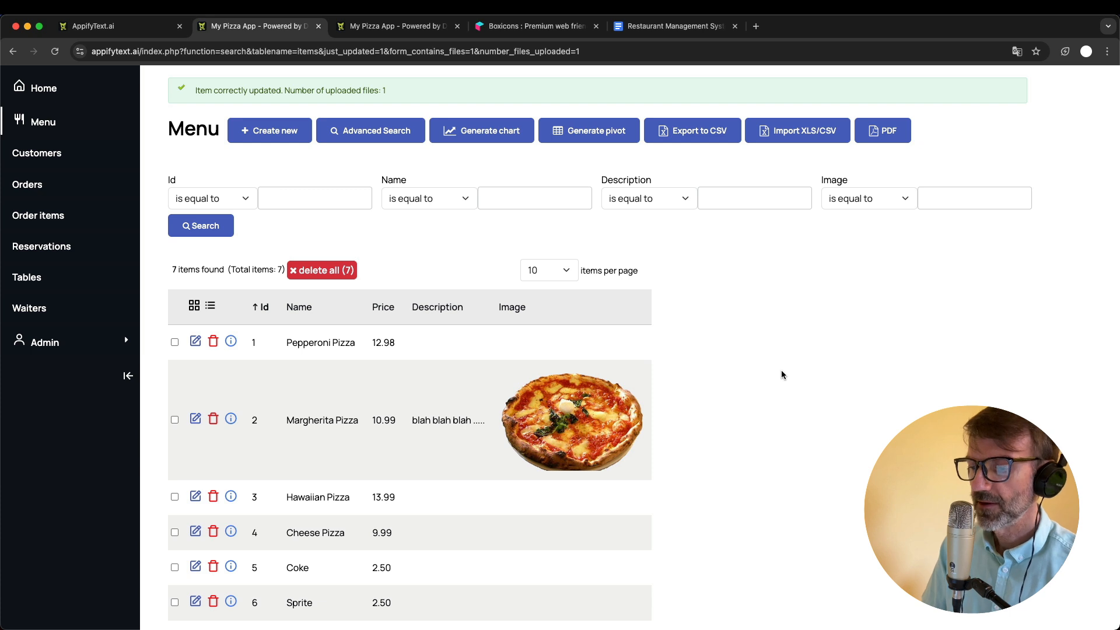
- Review the field types available for the items table's image field in the app's admin area
left_click(390, 34)
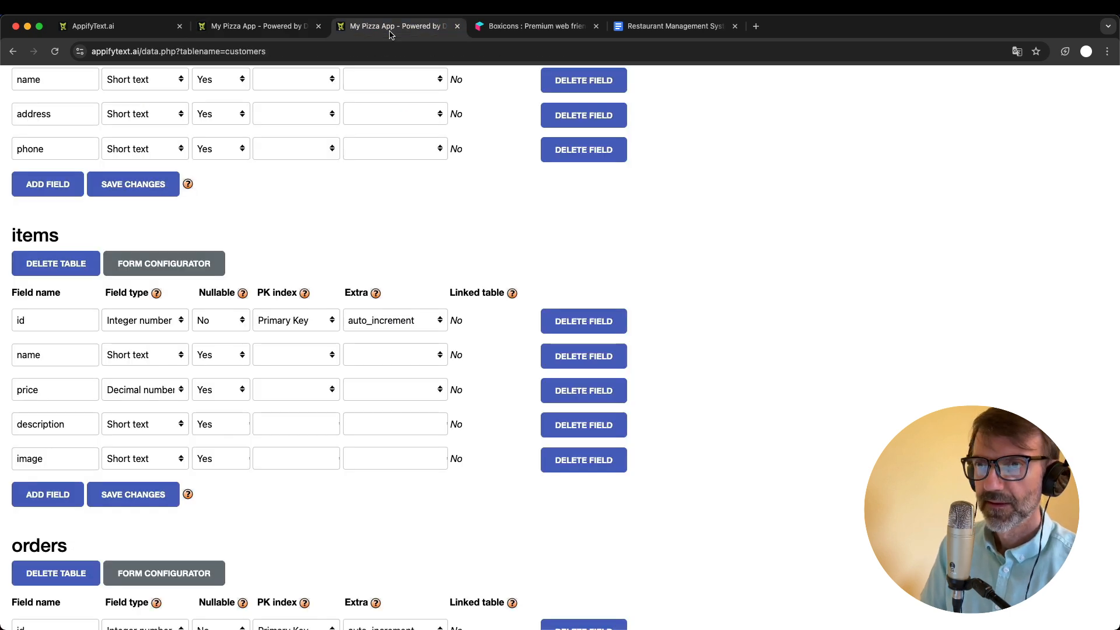
left_click(153, 464)
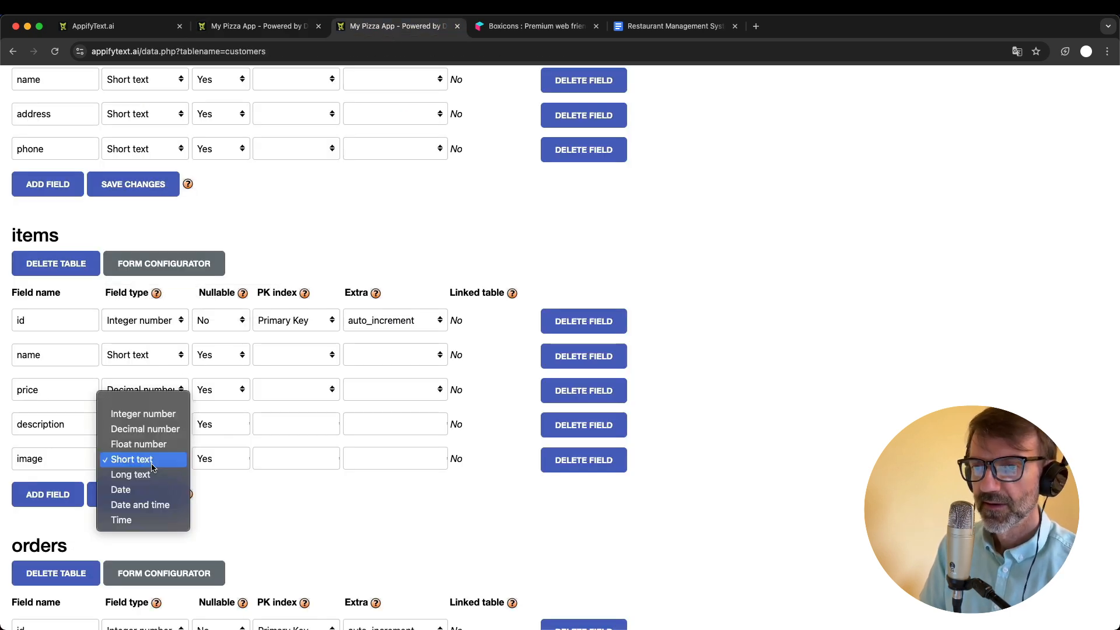
left_click(151, 464)
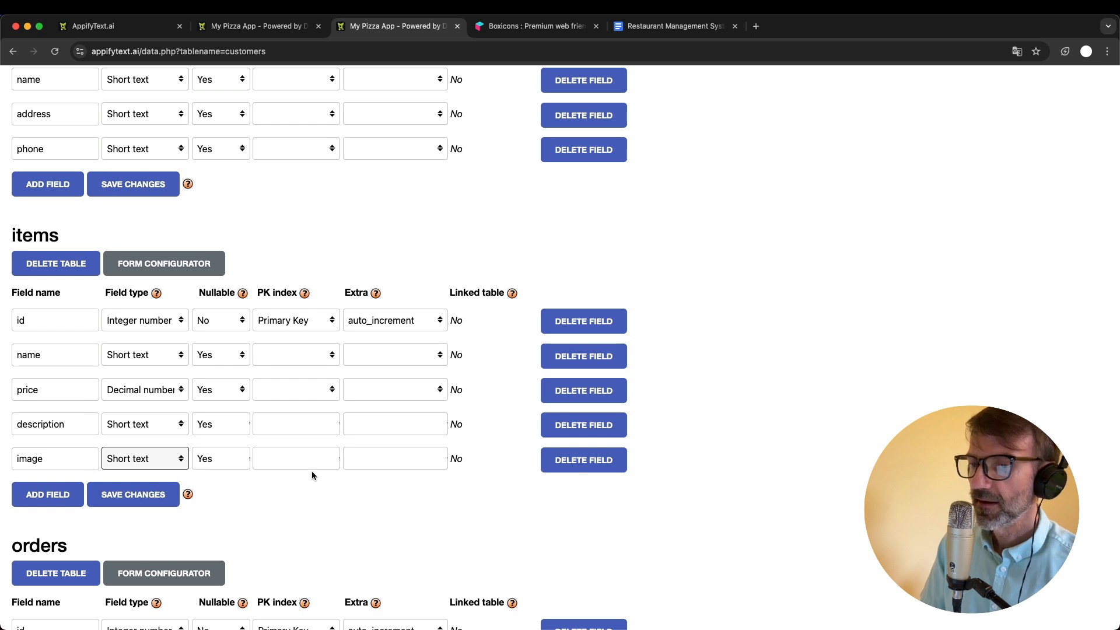
left_click(161, 460)
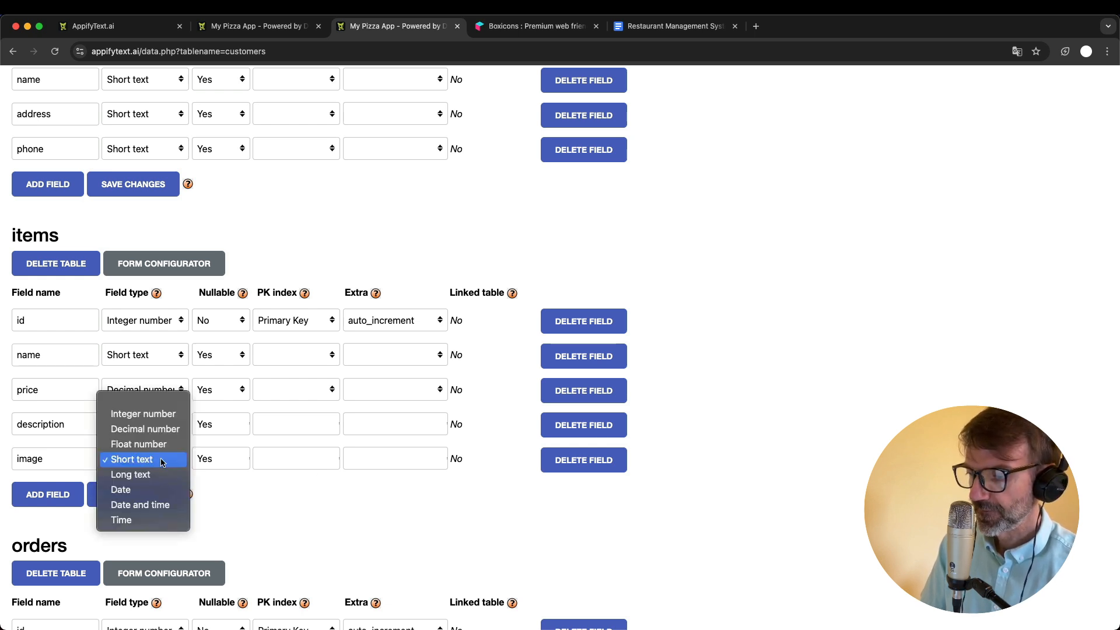
left_click(358, 521)
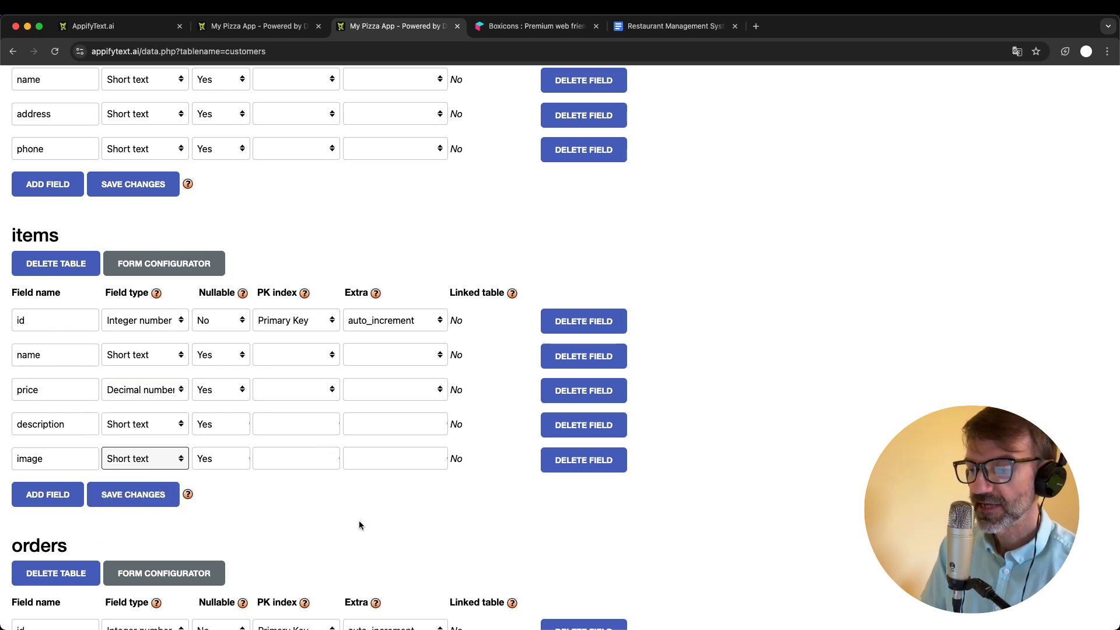
left_click(139, 460)
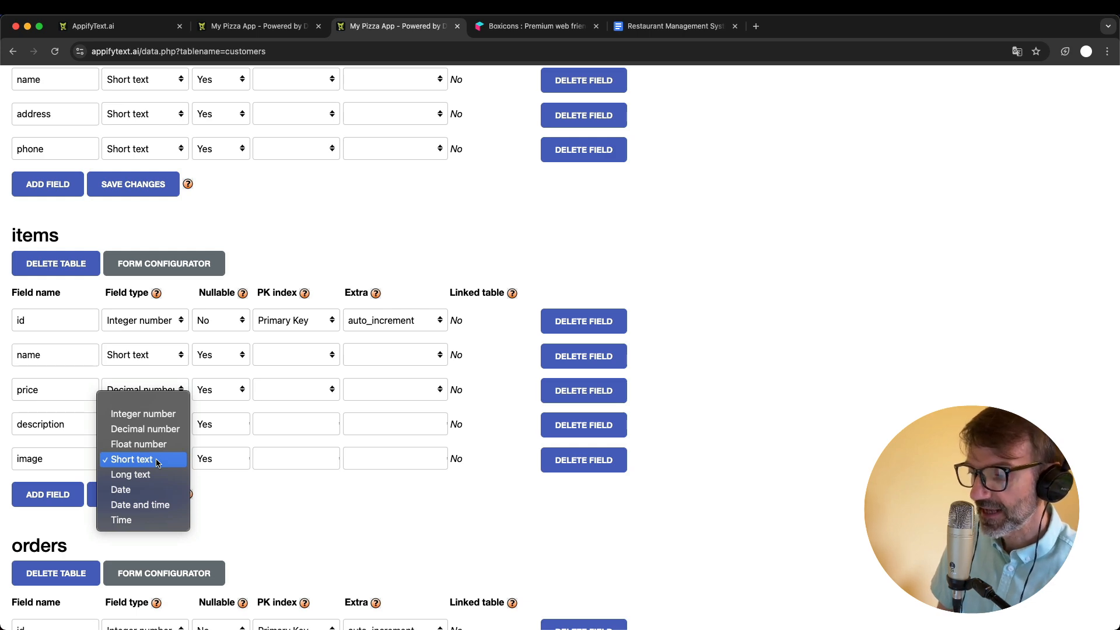
left_click(422, 244)
scroll(421, 244, "up", 7)
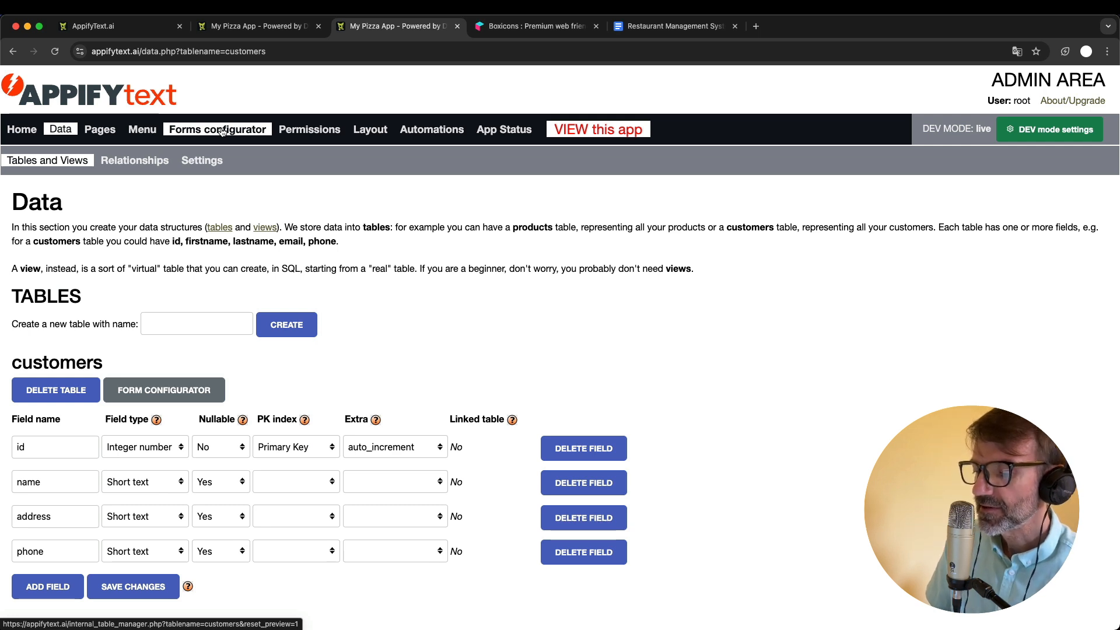
- Examine the field types offered for the customers table's phone field, and return to the running app's Menu page
scroll(158, 222, "down", 1)
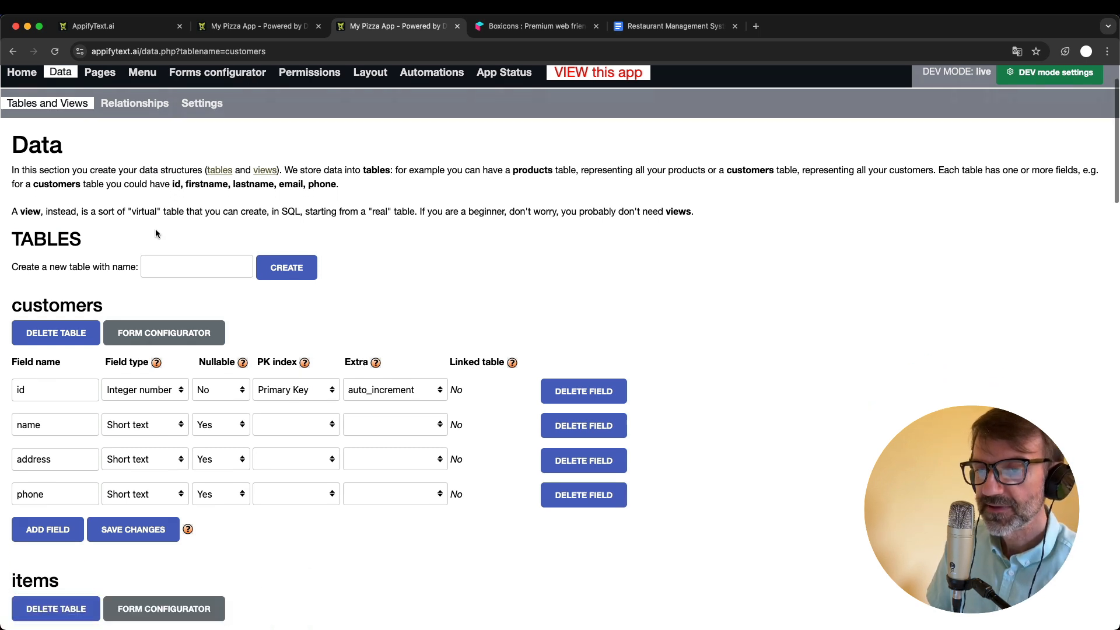
left_click(156, 500)
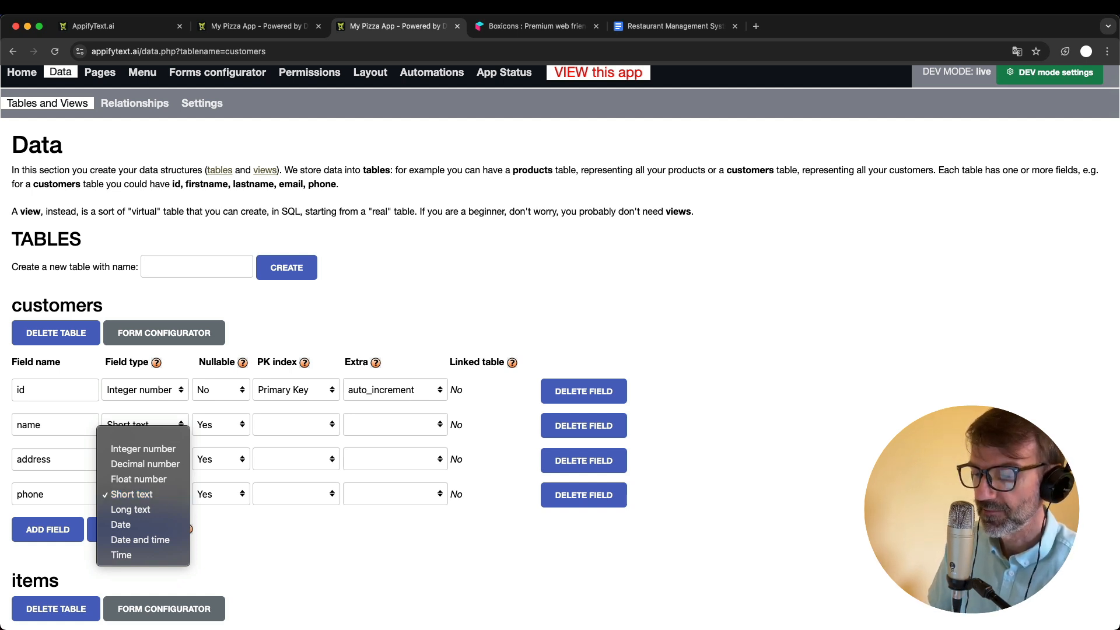
left_click(1119, 483)
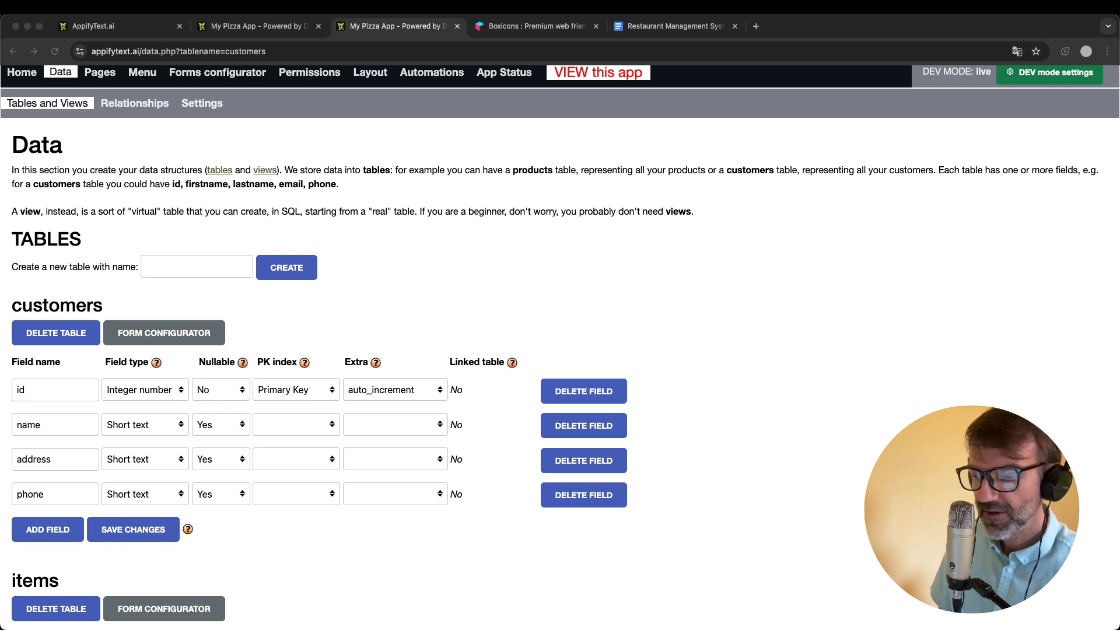
left_click(590, 314)
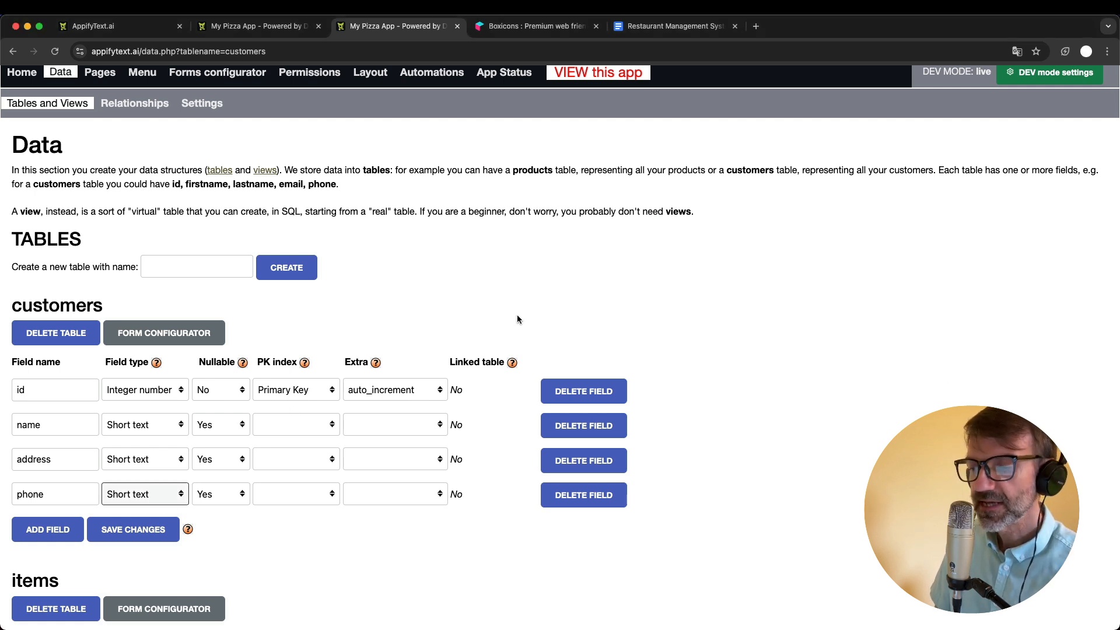
left_click(148, 495)
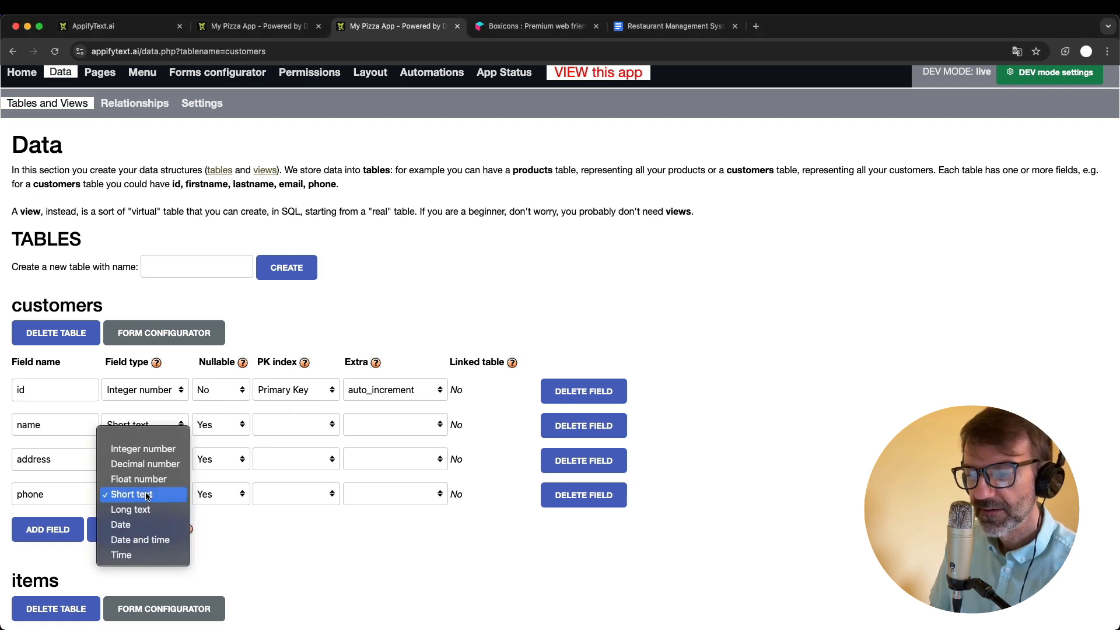
left_click(148, 494)
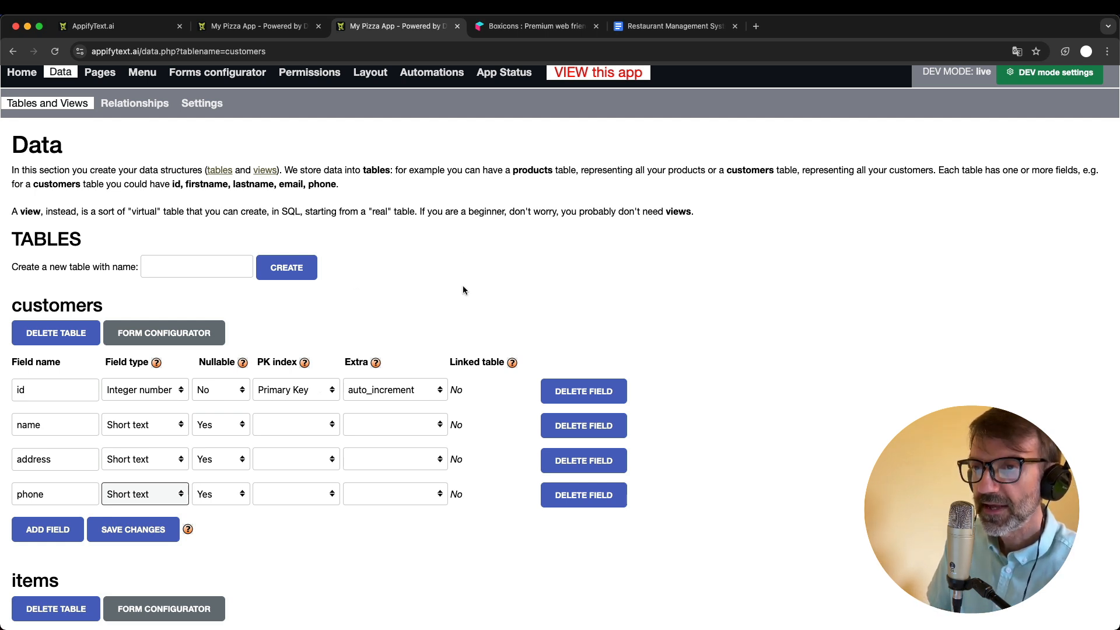
left_click(255, 29)
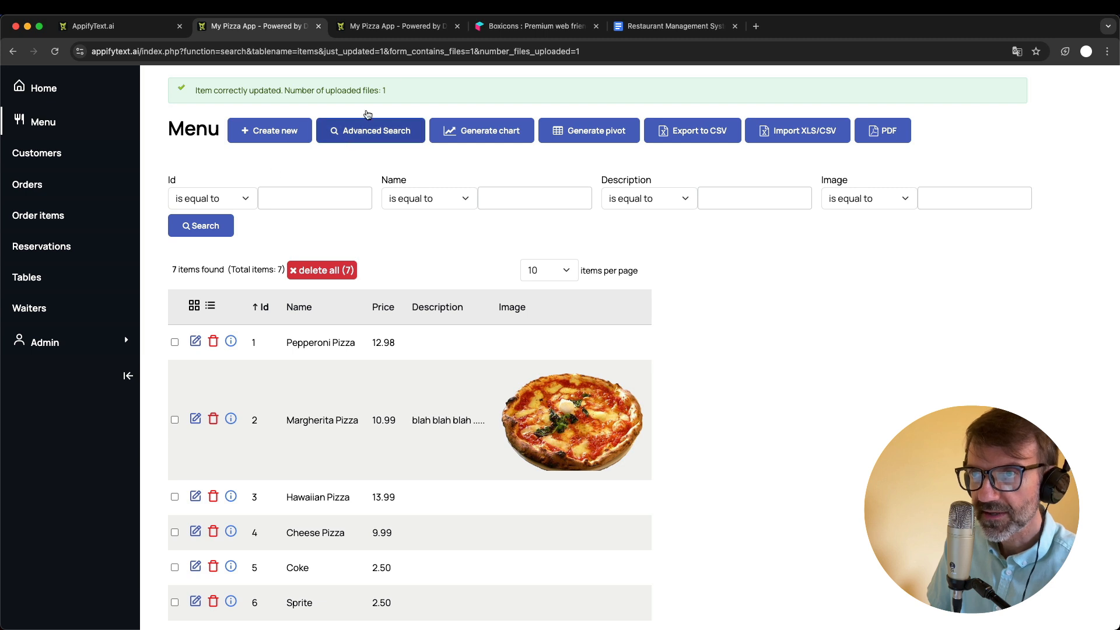
- Switch to the Google Docs improvements list and strike through "Items -> menu" and "Add fields to menu: image and description"
left_click(400, 27)
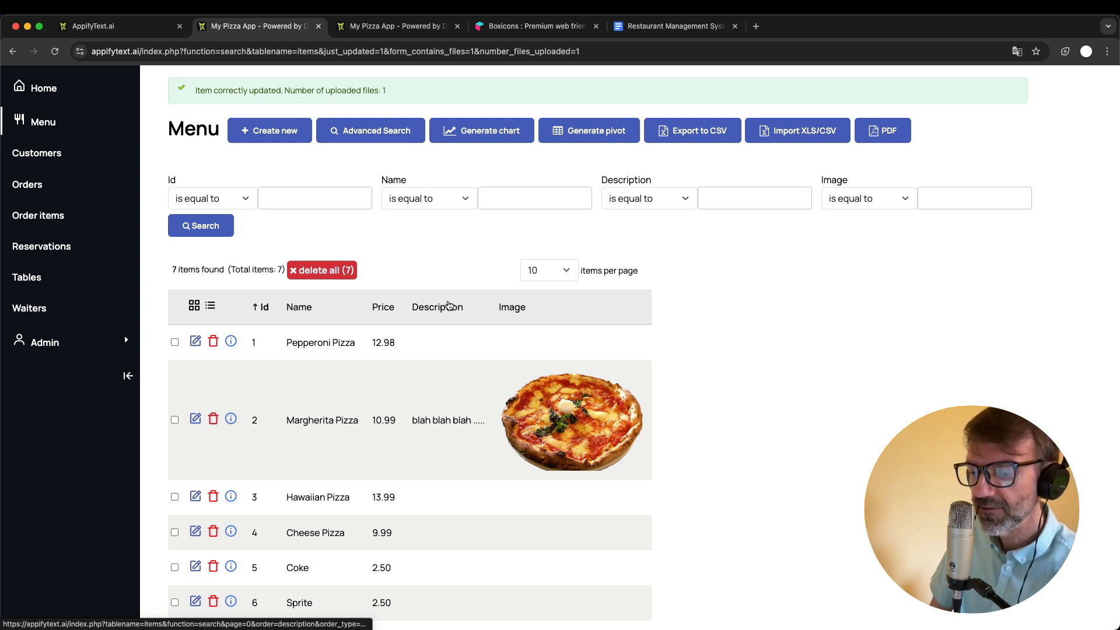
left_click(658, 31)
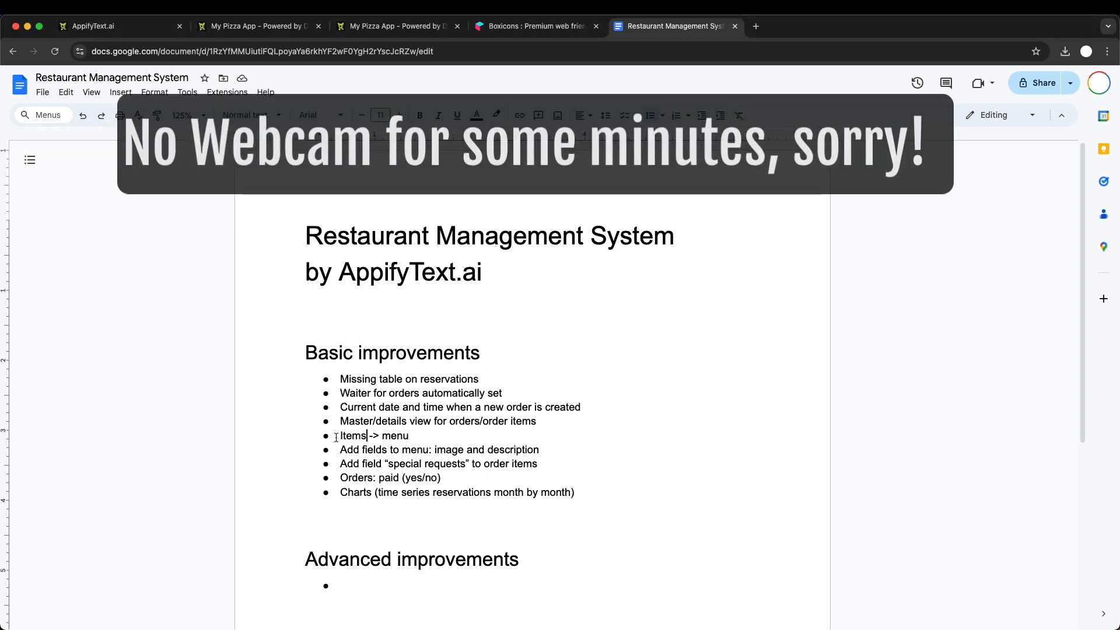
left_click(424, 435, "shift")
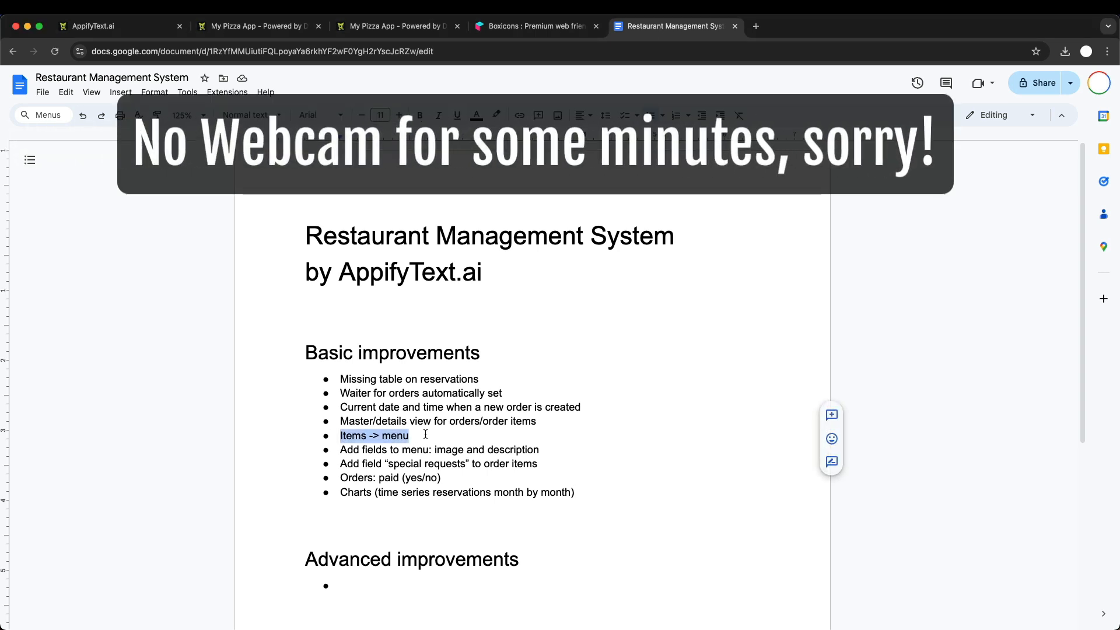
key("super+shift+x")
left_click(338, 450)
left_click(569, 452, "shift")
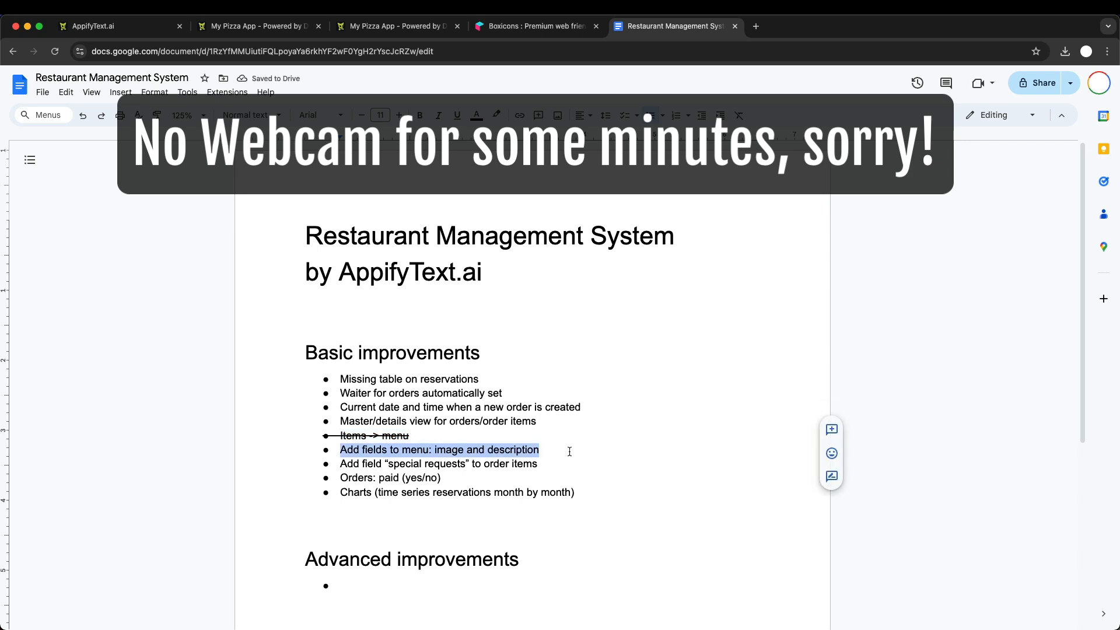
key("super+shift+x")
left_click(512, 442)
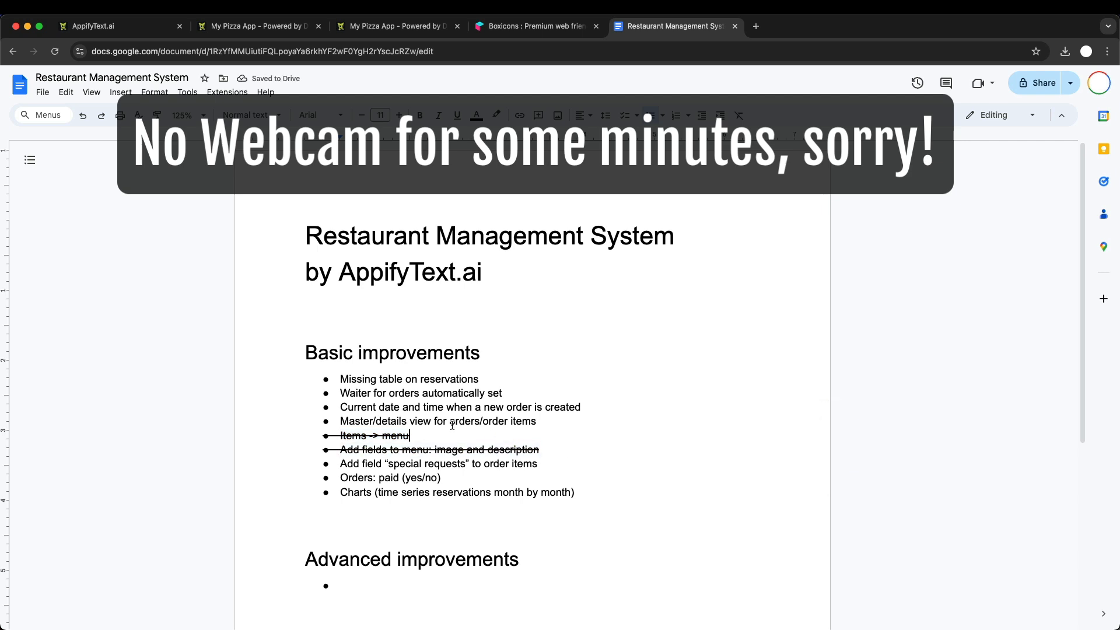
- Highlight the improvement about current date and time for new orders, and examine the running app's Orders list and new order form
double_click(347, 407)
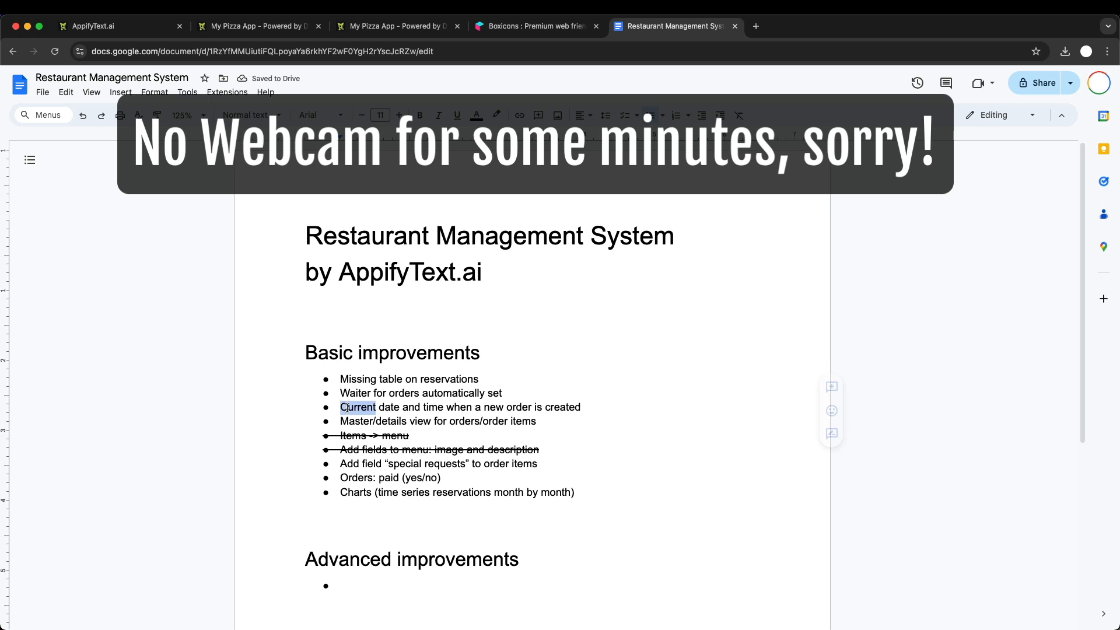
left_click(589, 407, "shift")
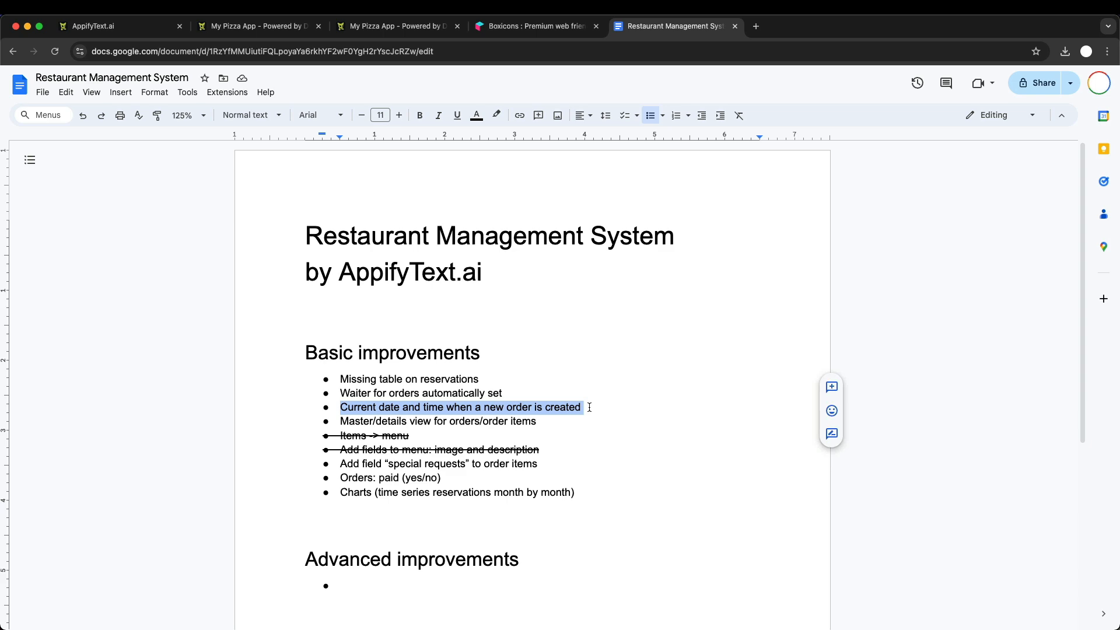
left_click(247, 26)
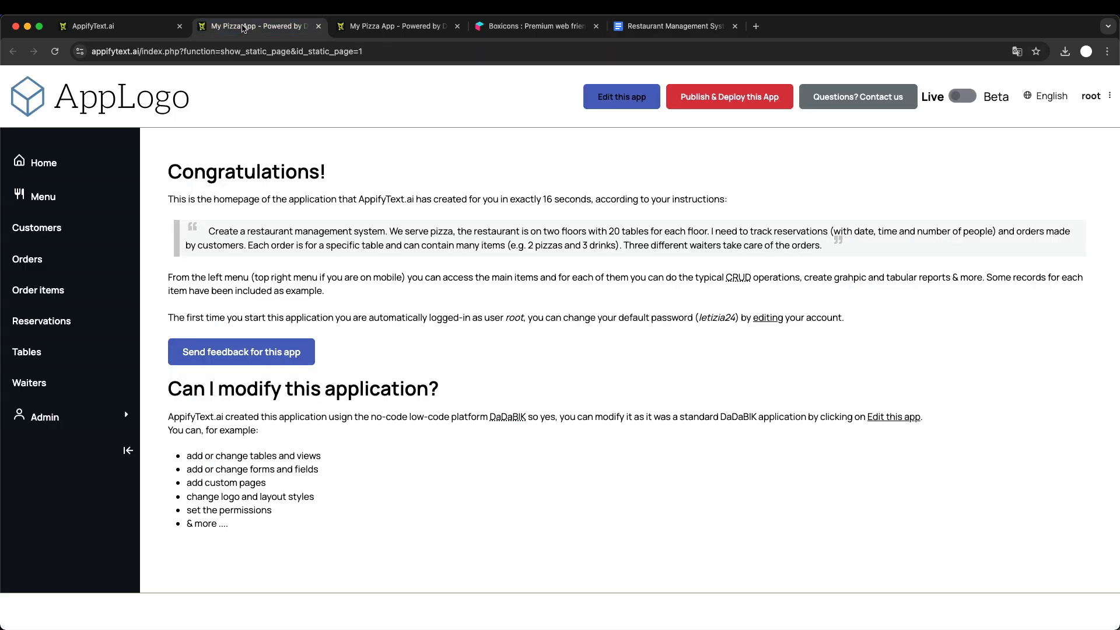
left_click(29, 259)
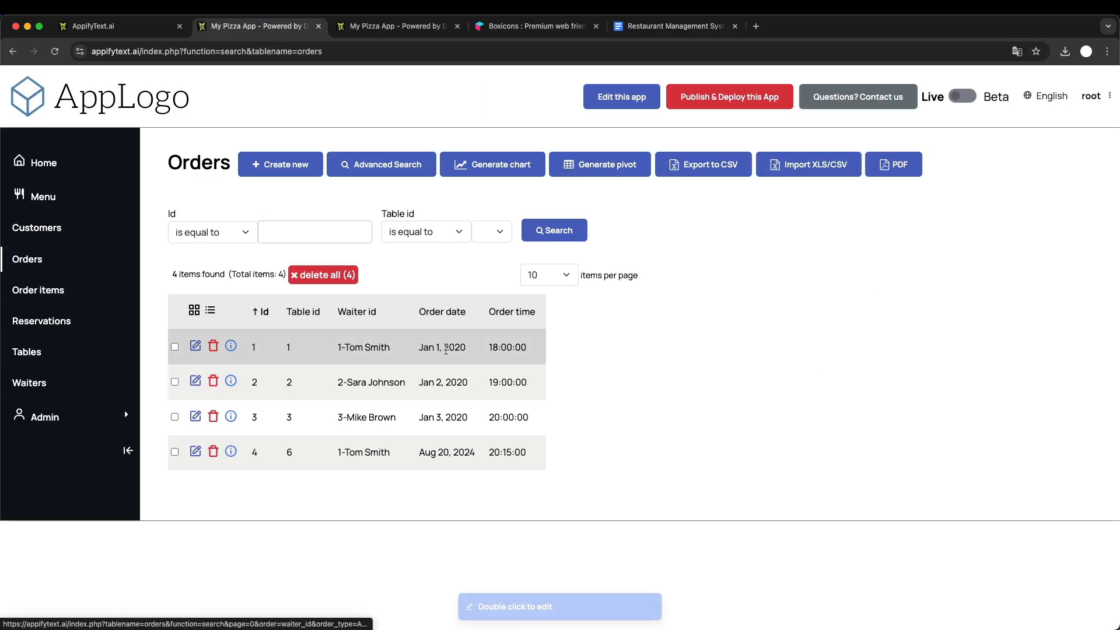
left_click(313, 170)
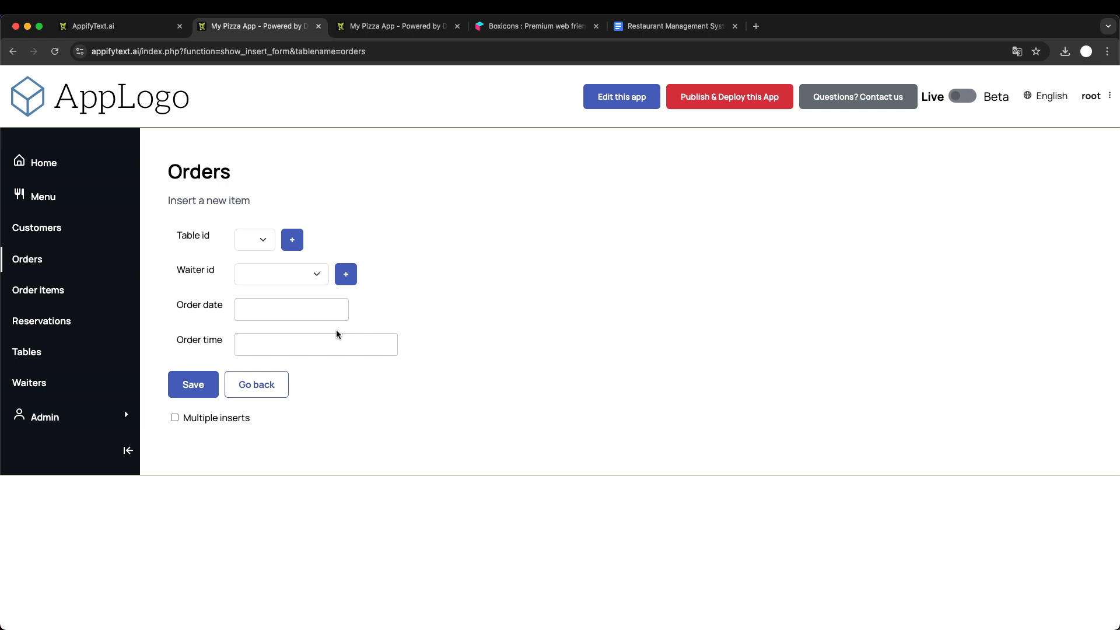
- Delete the order_time field from the orders table in the admin area, confirming the deletion
left_click(391, 31)
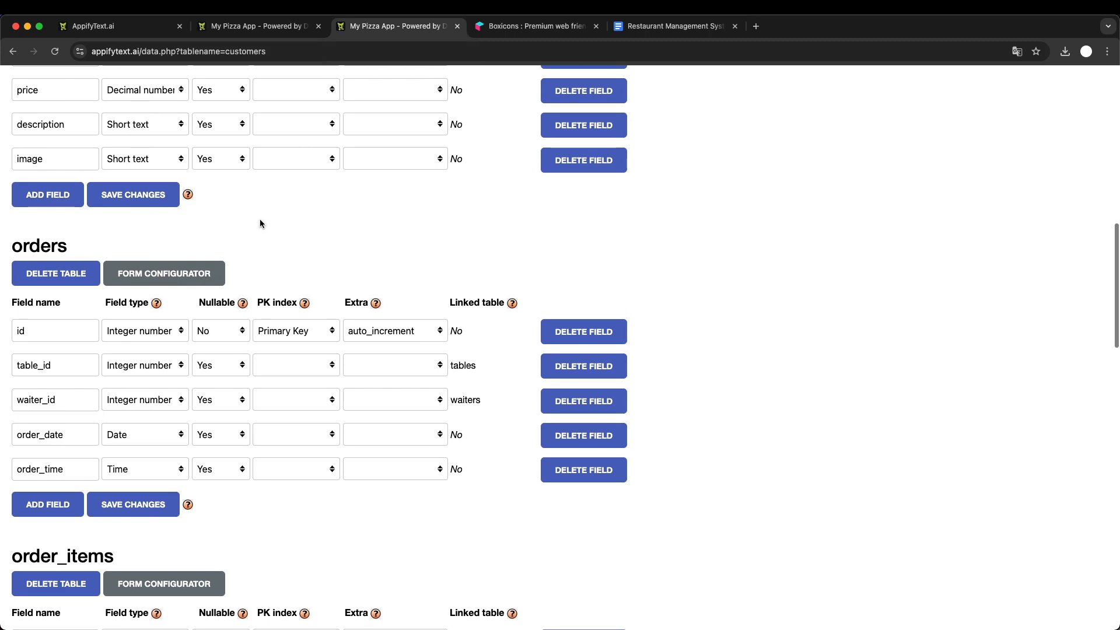
scroll(260, 222, "up", 15)
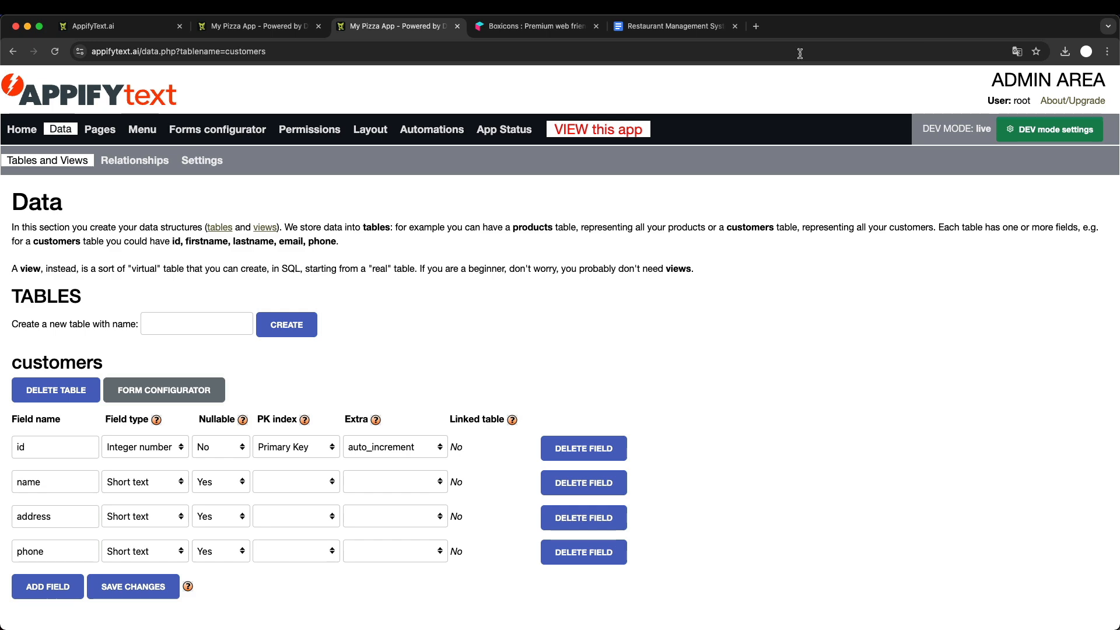
scroll(275, 270, "down", 15)
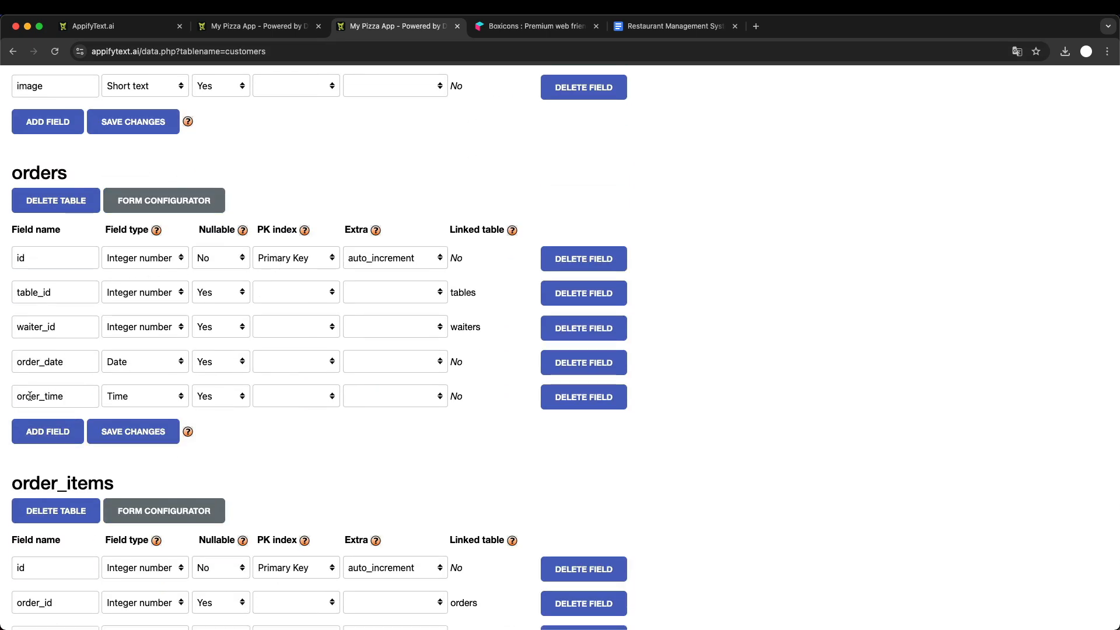
left_click(589, 407)
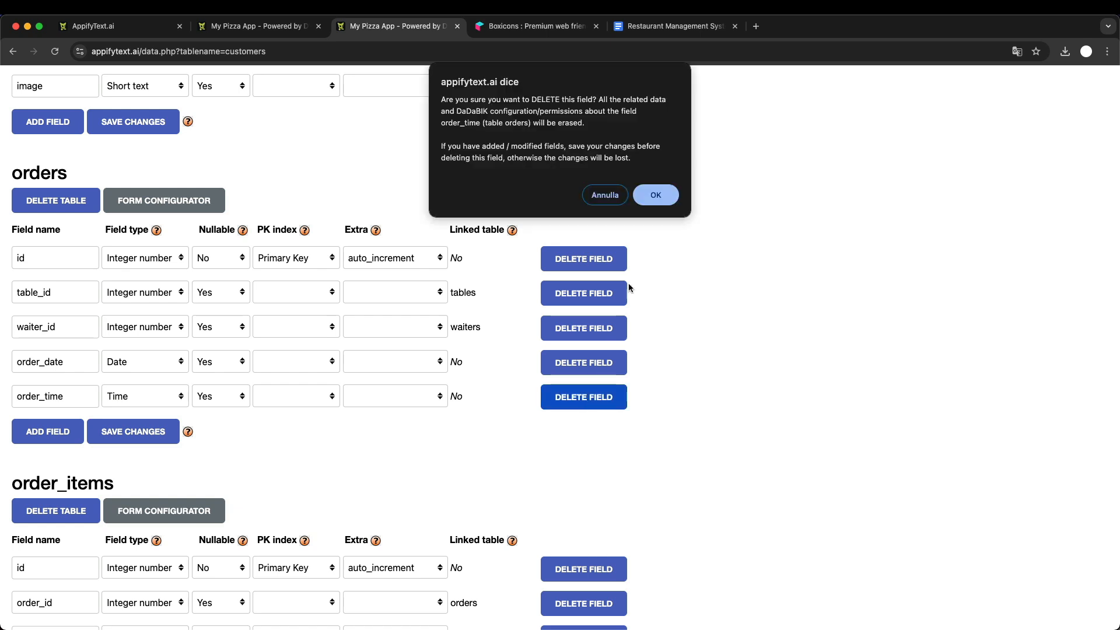
left_click(658, 193)
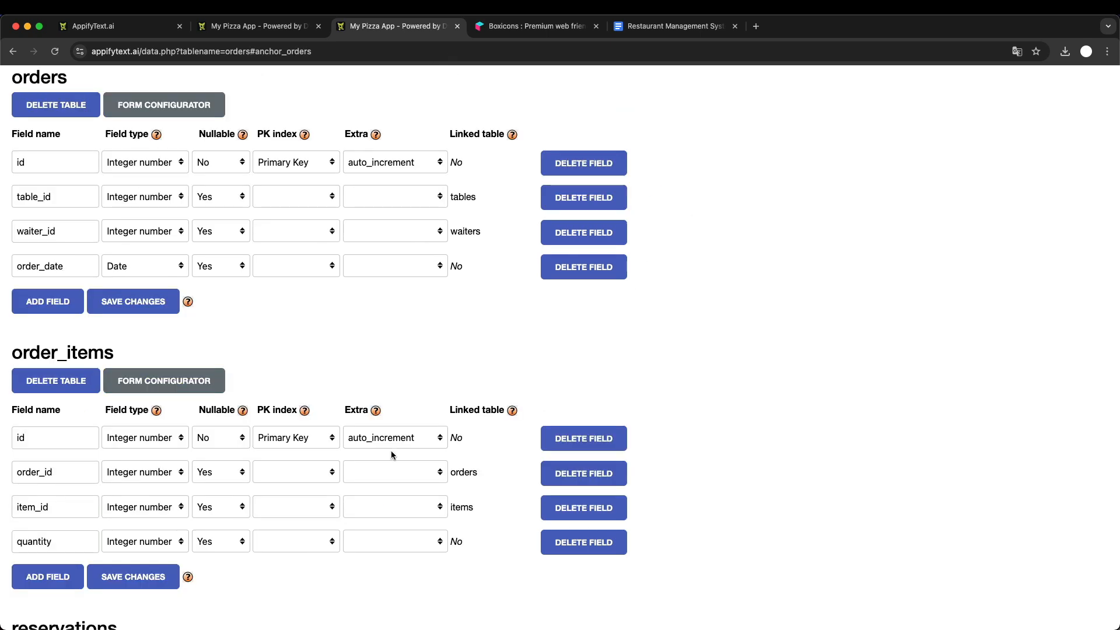
- Rename the orders table's order_date field to order_date_time, set its type to Date and time, and save the changes
scroll(96, 271, "up", 2)
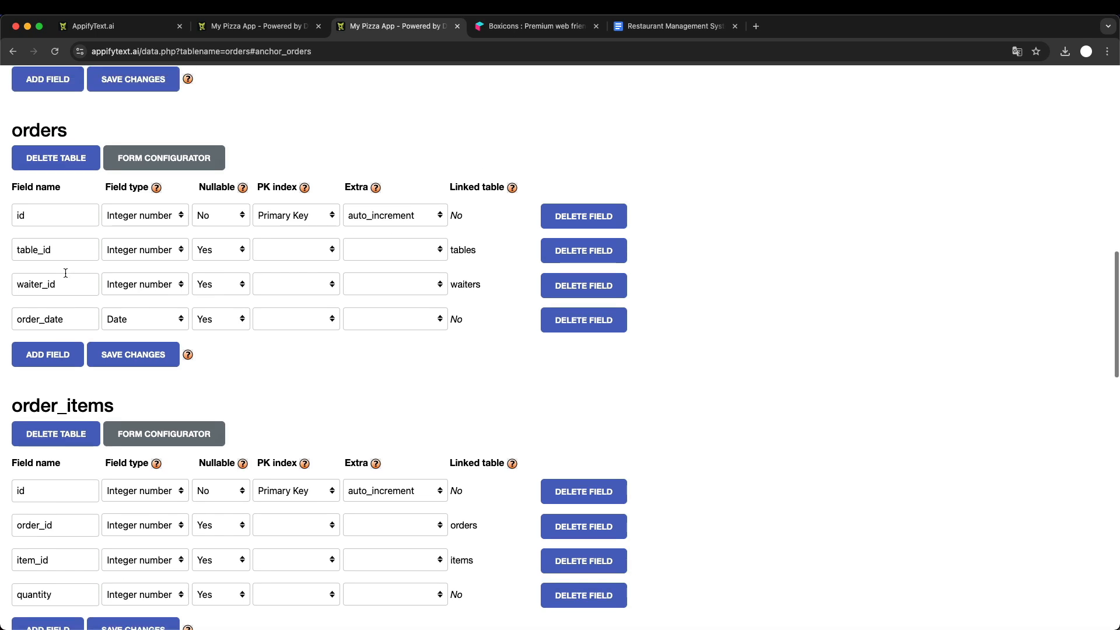
left_click(82, 320)
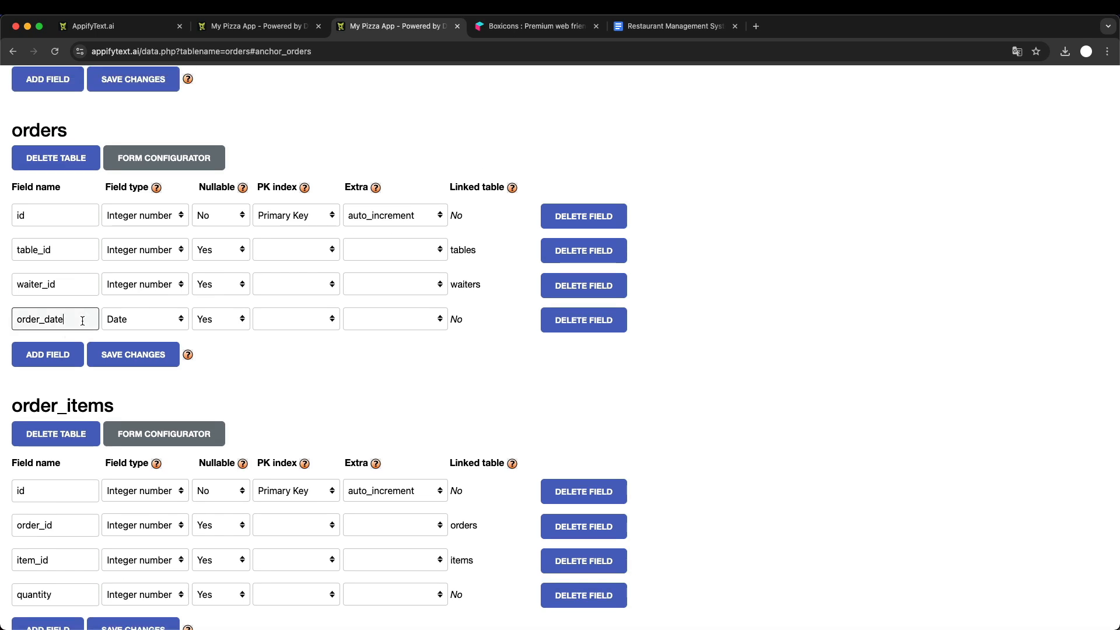
type("_time")
left_click(142, 318)
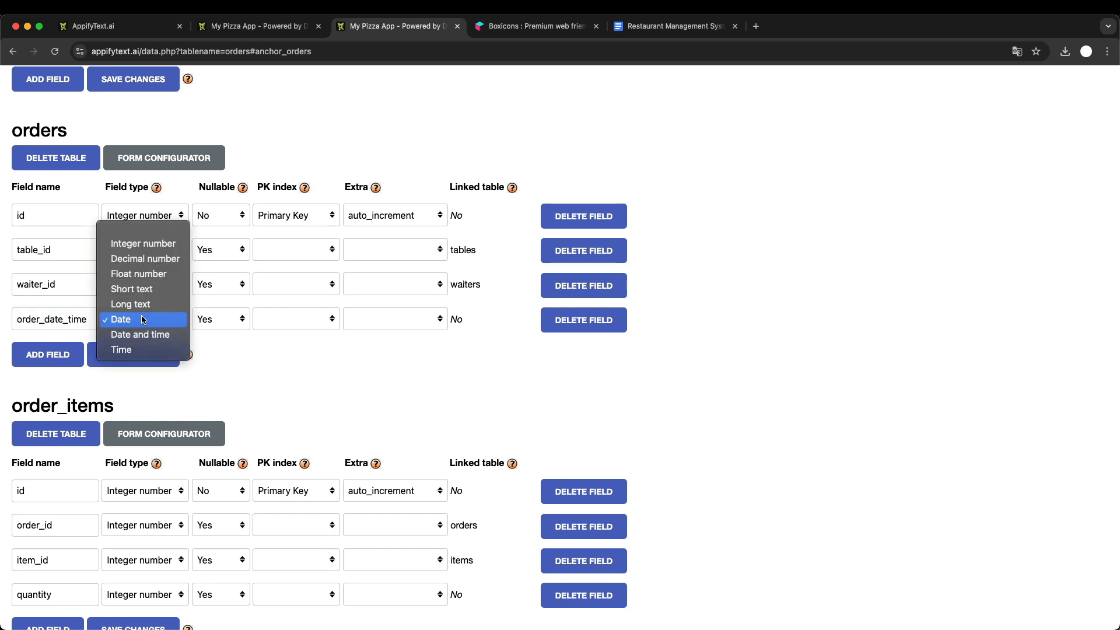
left_click(155, 335)
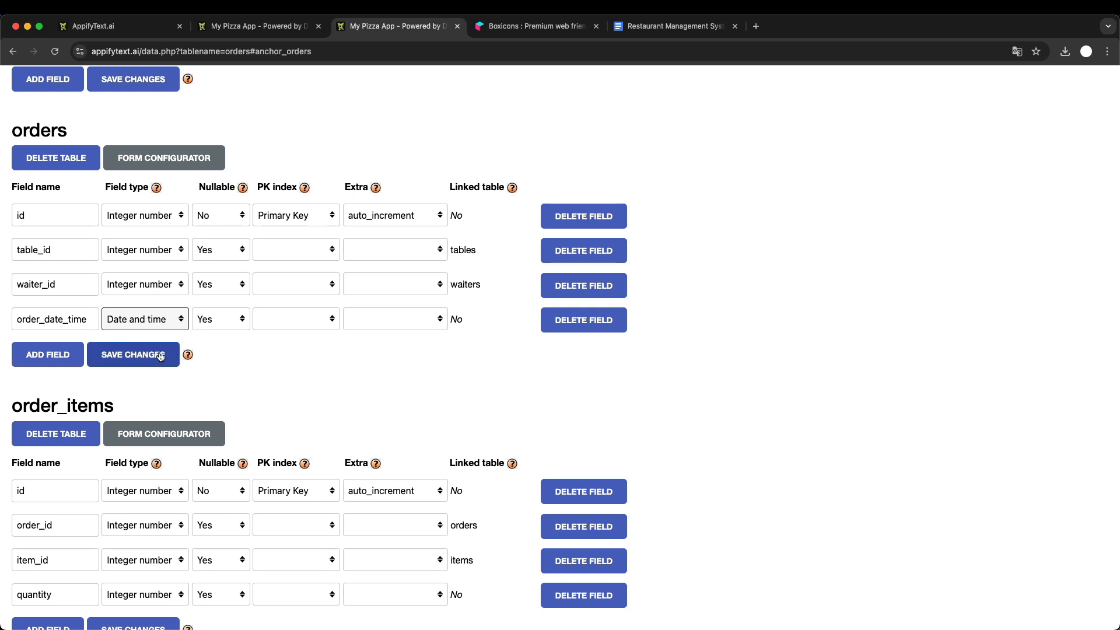
left_click(160, 357)
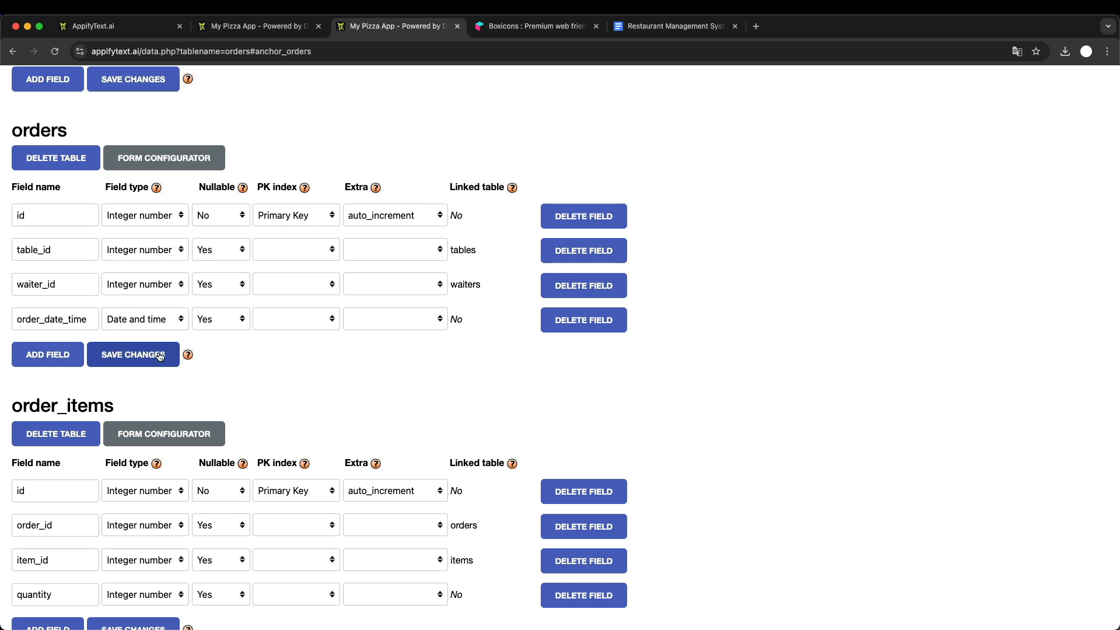
- Make the orders table's order_date_time field non-nullable and save the table changes
left_click(224, 321)
left_click(209, 304)
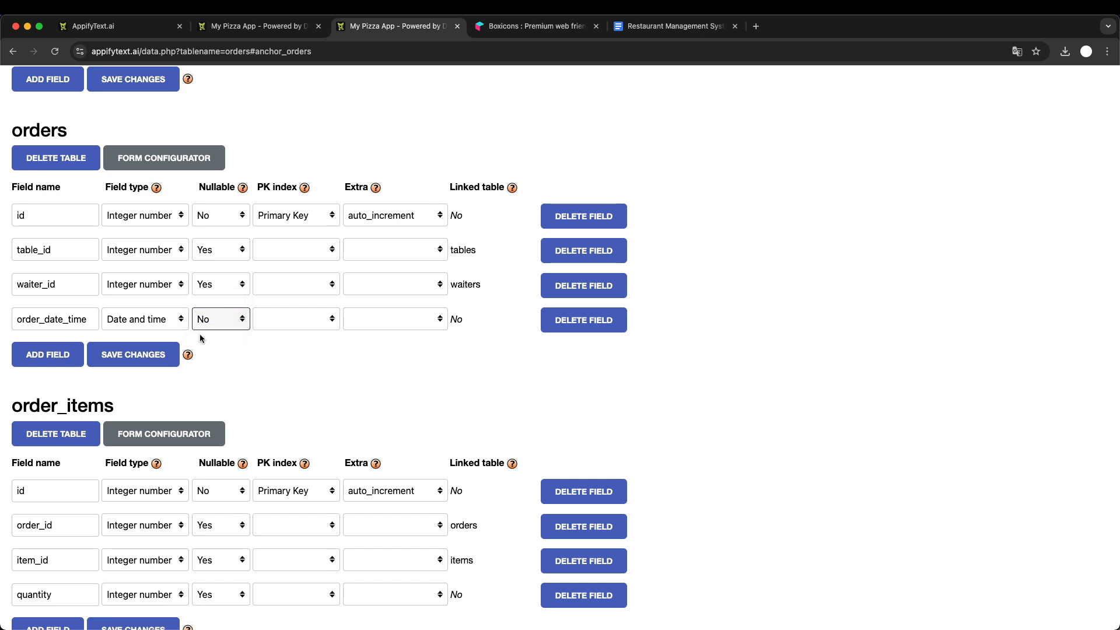
left_click(173, 360)
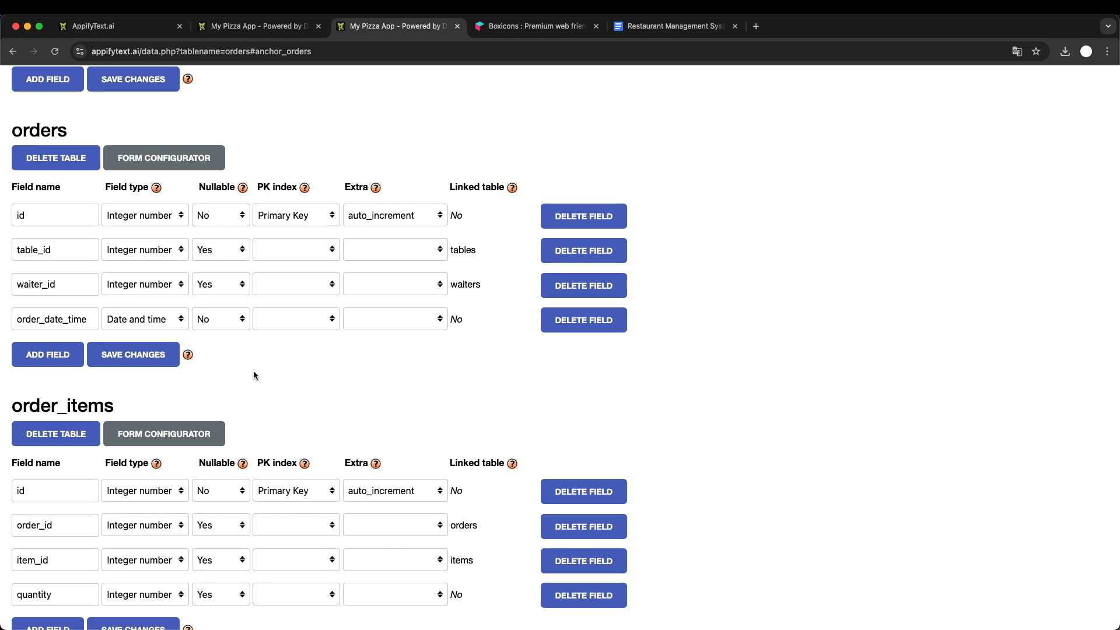
- Open the form configurator for the orders table and load the order_date_time field's settings
scroll(253, 375, "up", 6)
scroll(254, 375, "down", 3)
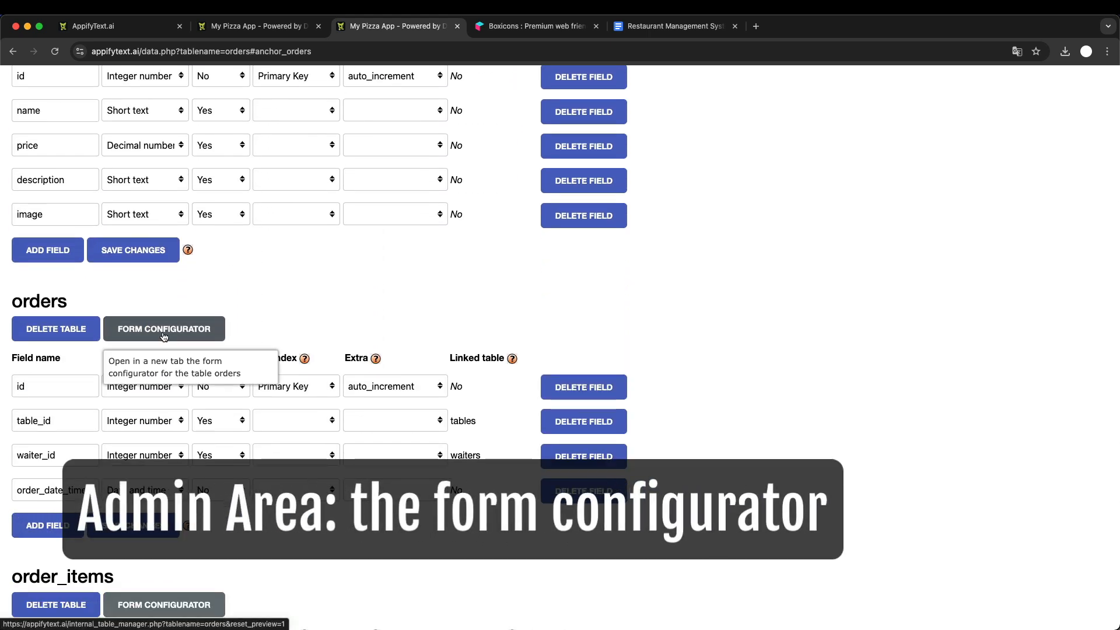
left_click(164, 329)
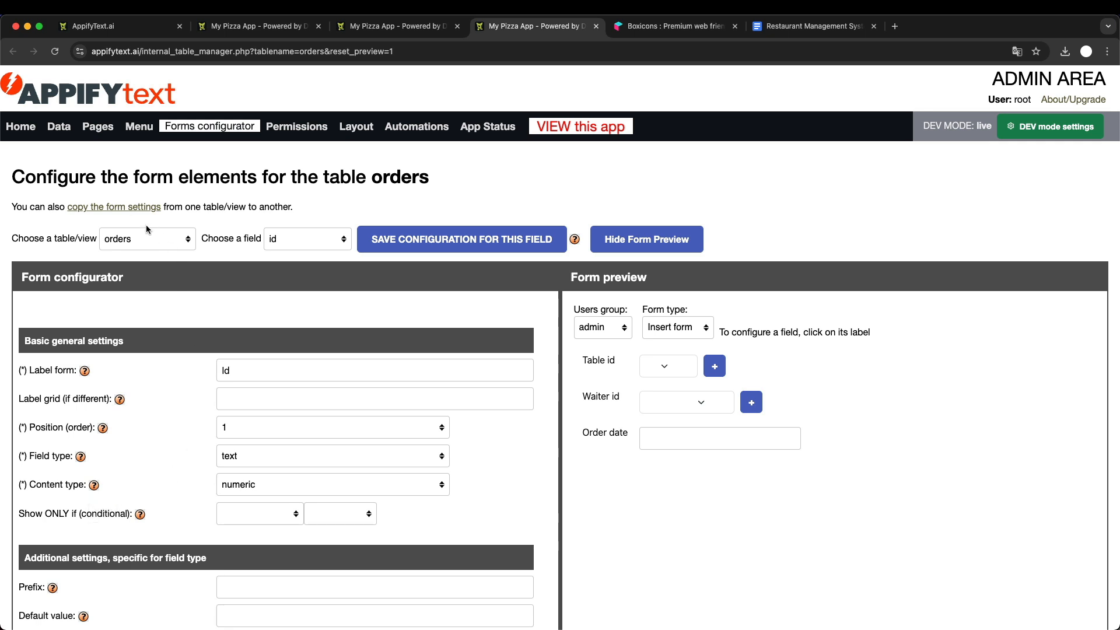
left_click(310, 239)
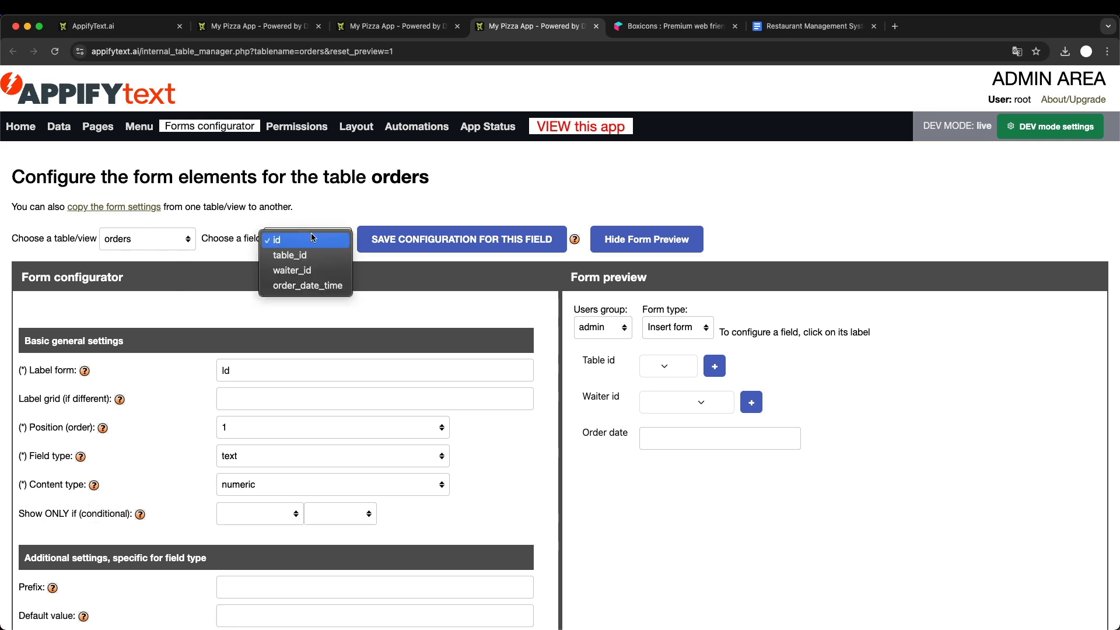
left_click(308, 285)
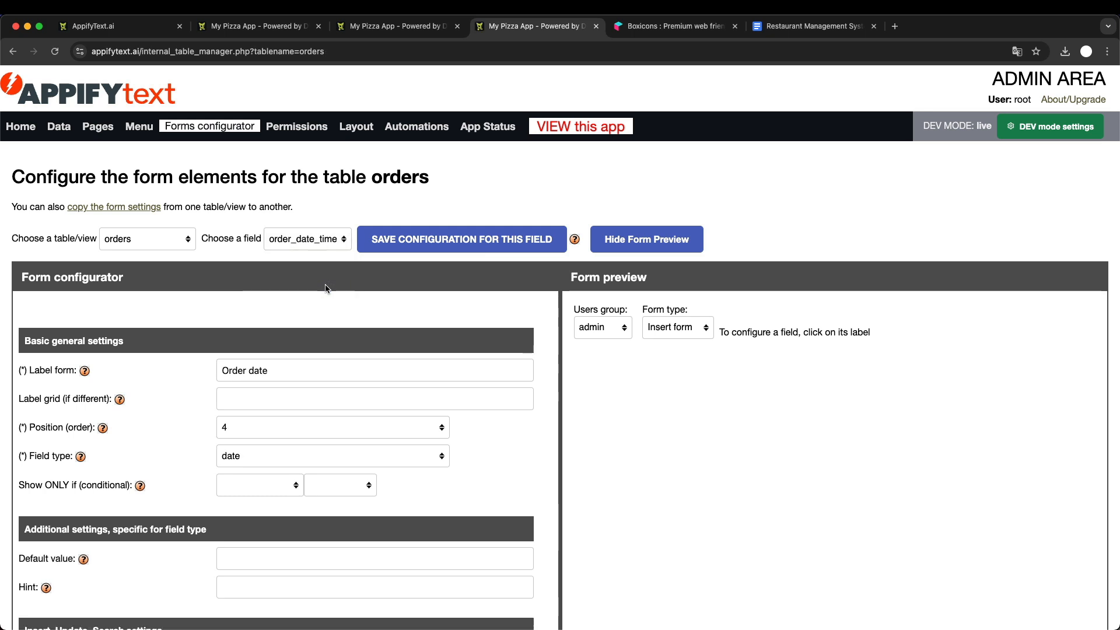
- Set the order_date_time field's form type to insert_date_time, check the Insert form preview, and save the field configuration
scroll(325, 289, "down", 1)
scroll(325, 284, "down", 2)
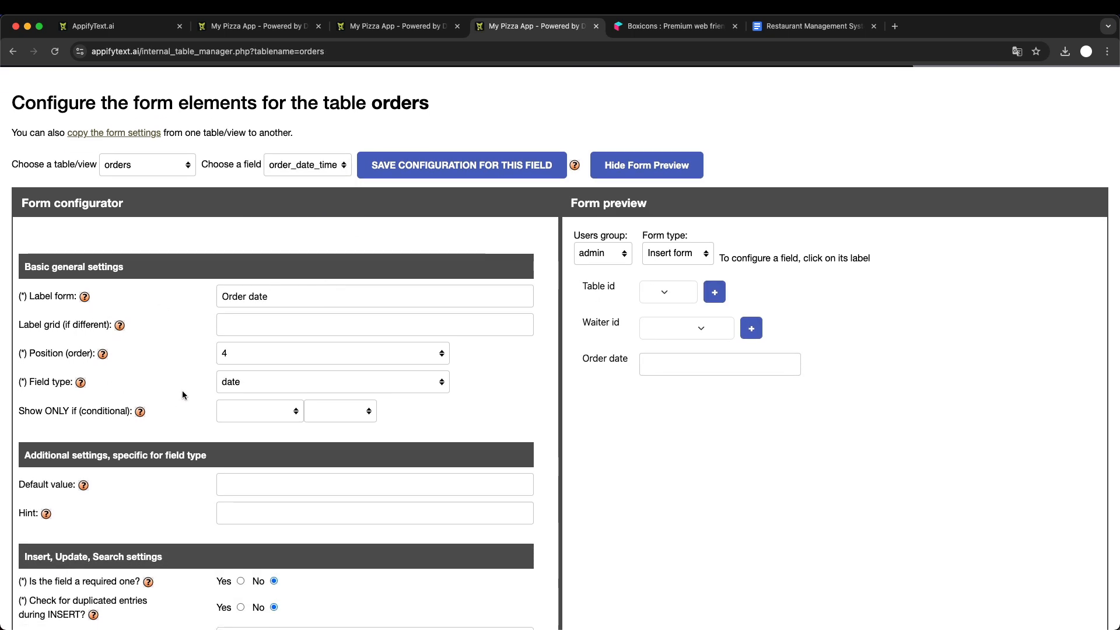
left_click(244, 382)
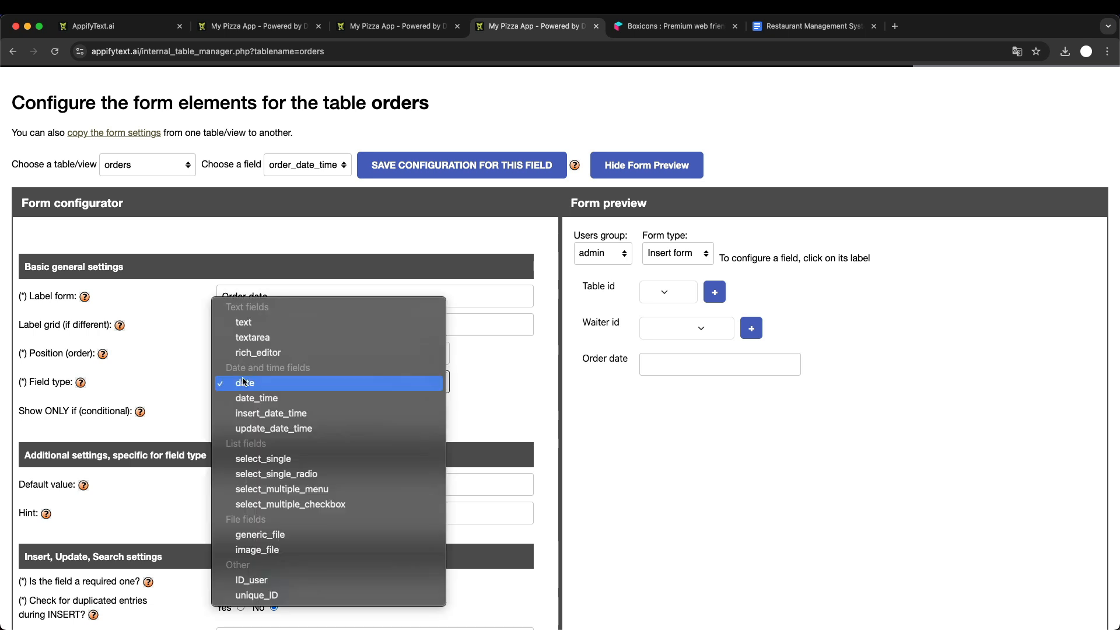
left_click(300, 419)
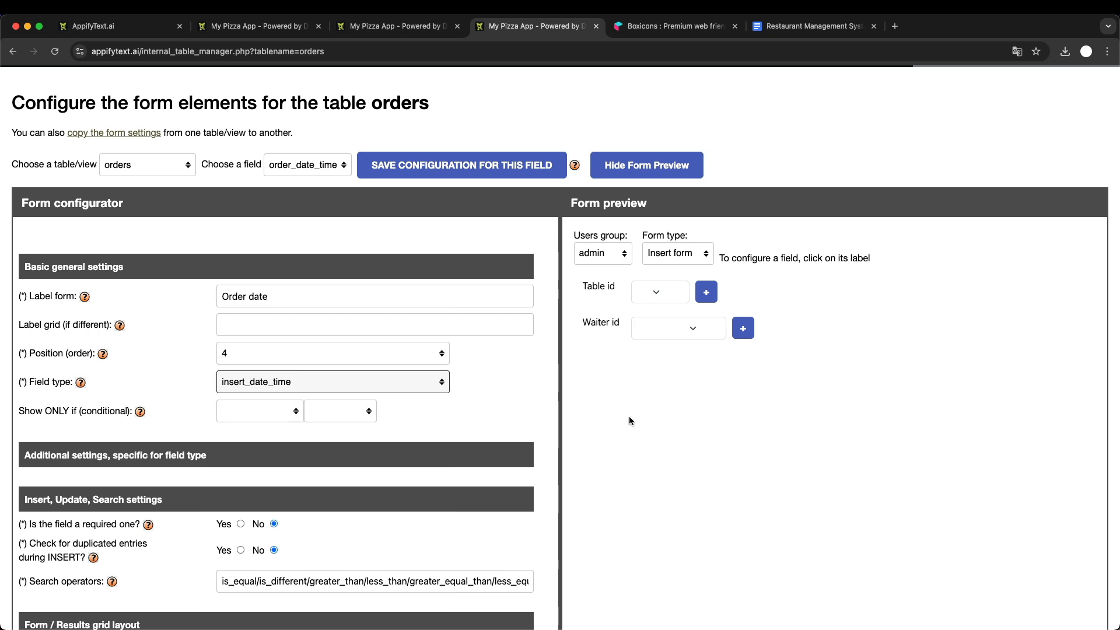
scroll(629, 420, "up", 3)
scroll(629, 420, "down", 2)
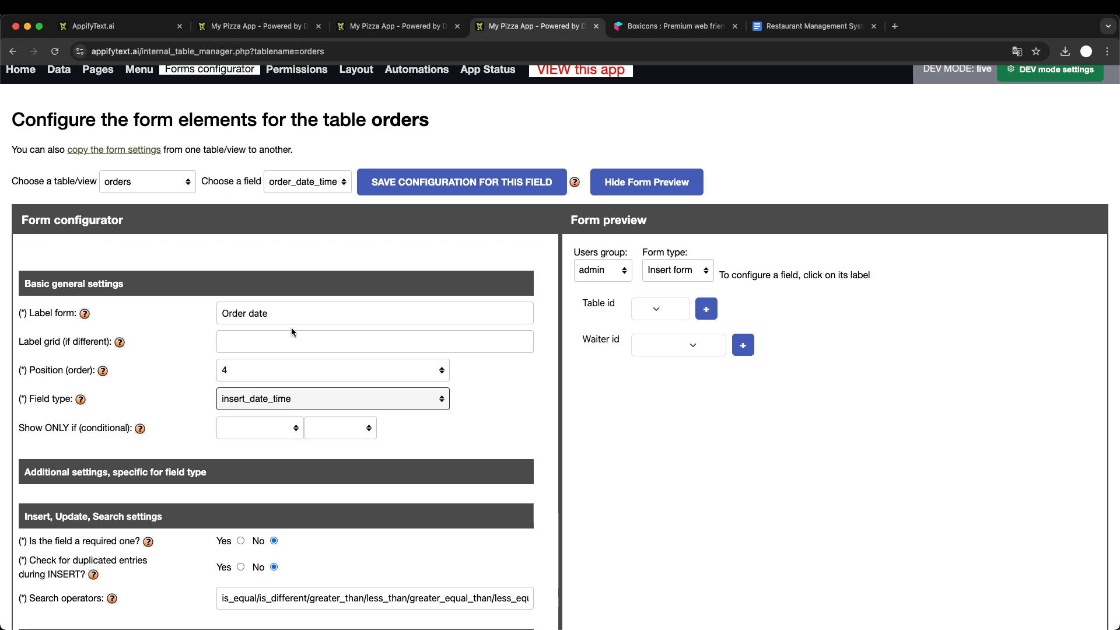
scroll(291, 332, "down", 7)
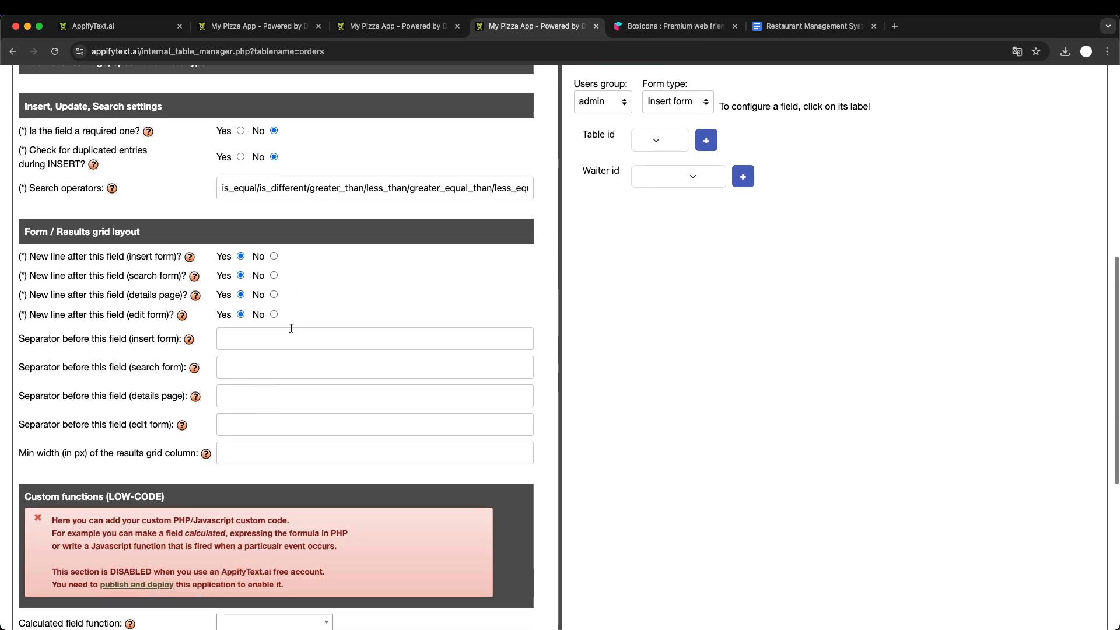
scroll(292, 332, "up", 8)
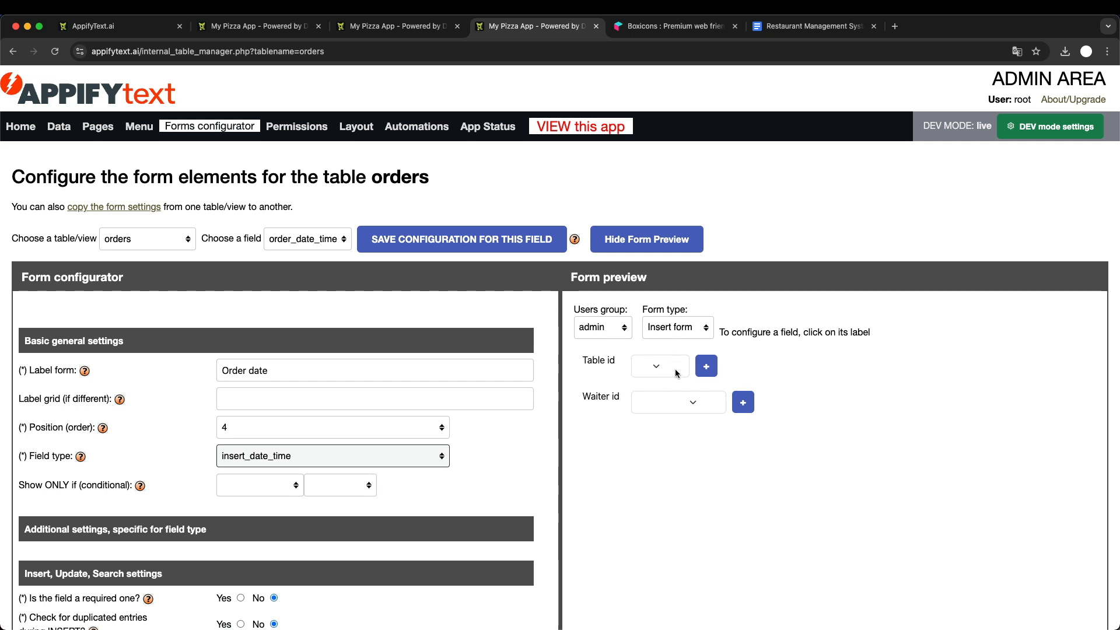
left_click(684, 329)
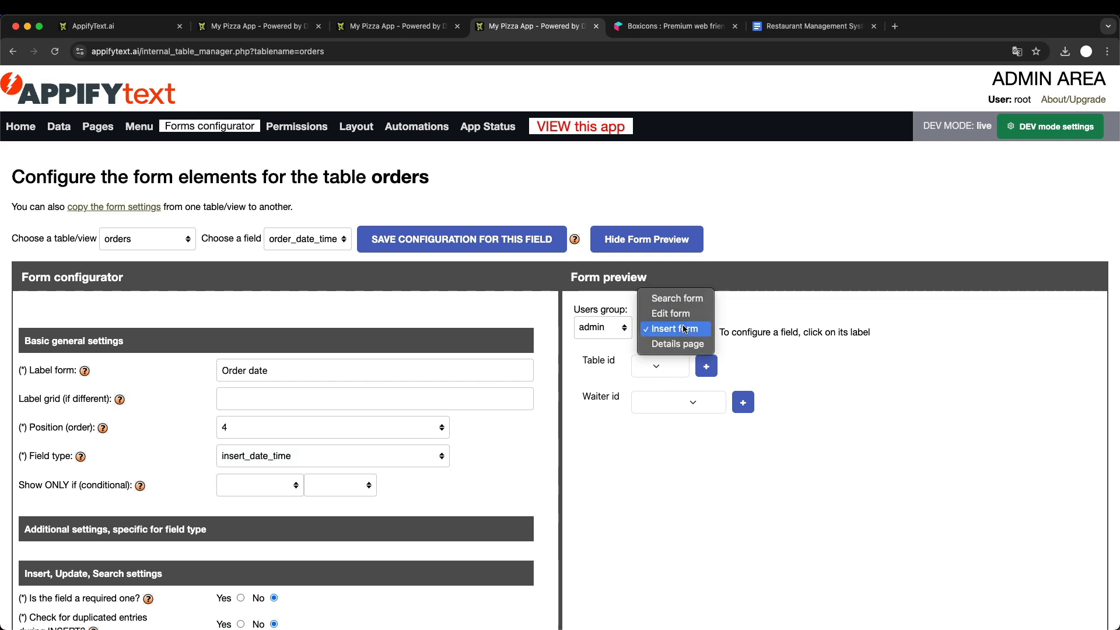
left_click(684, 328)
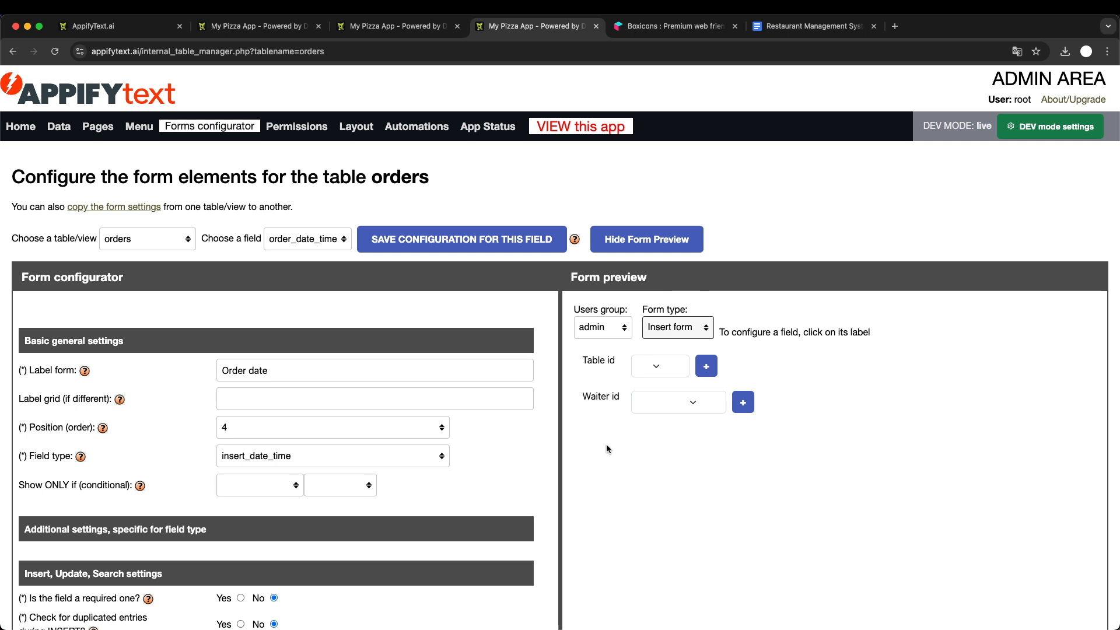
left_click(396, 242)
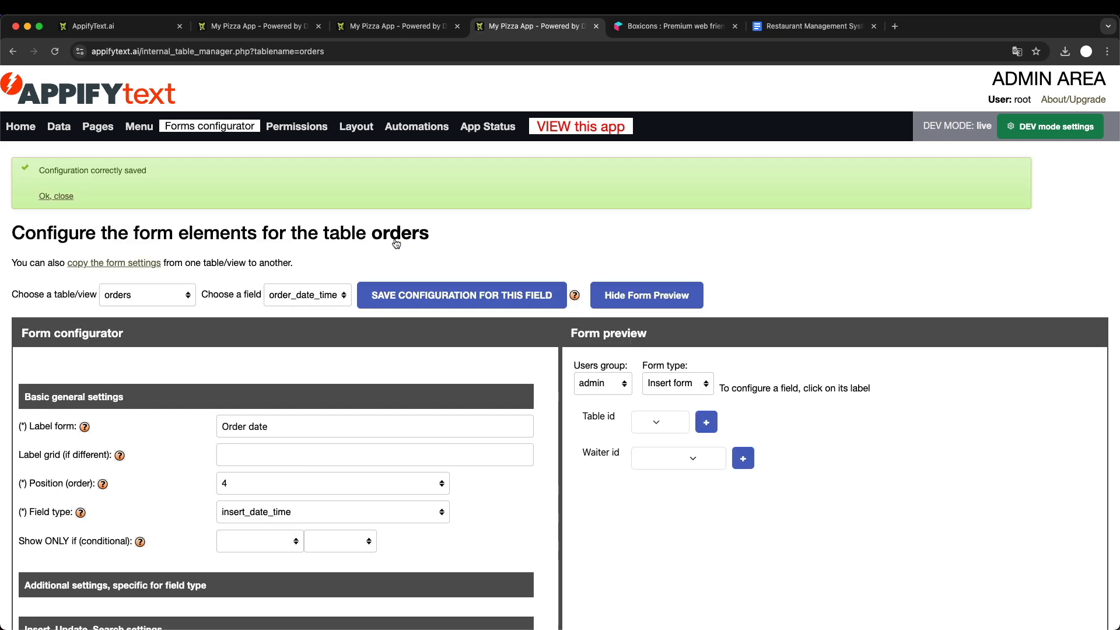
- Reload the new order form in the running app and save an order with table 1 and the first waiter
left_click(258, 28)
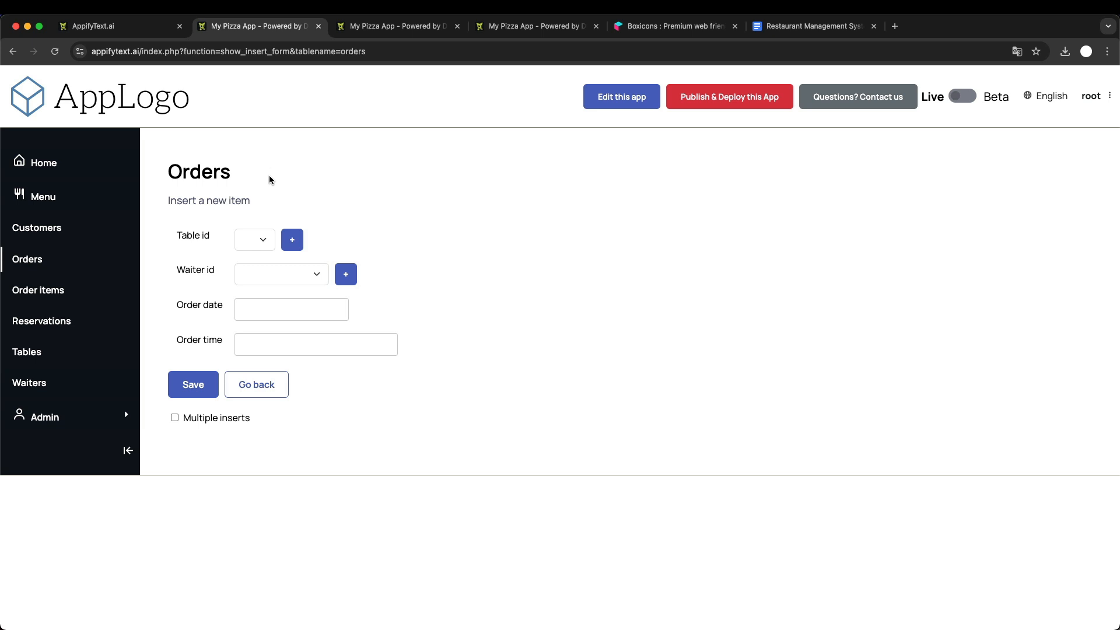
key("super+r")
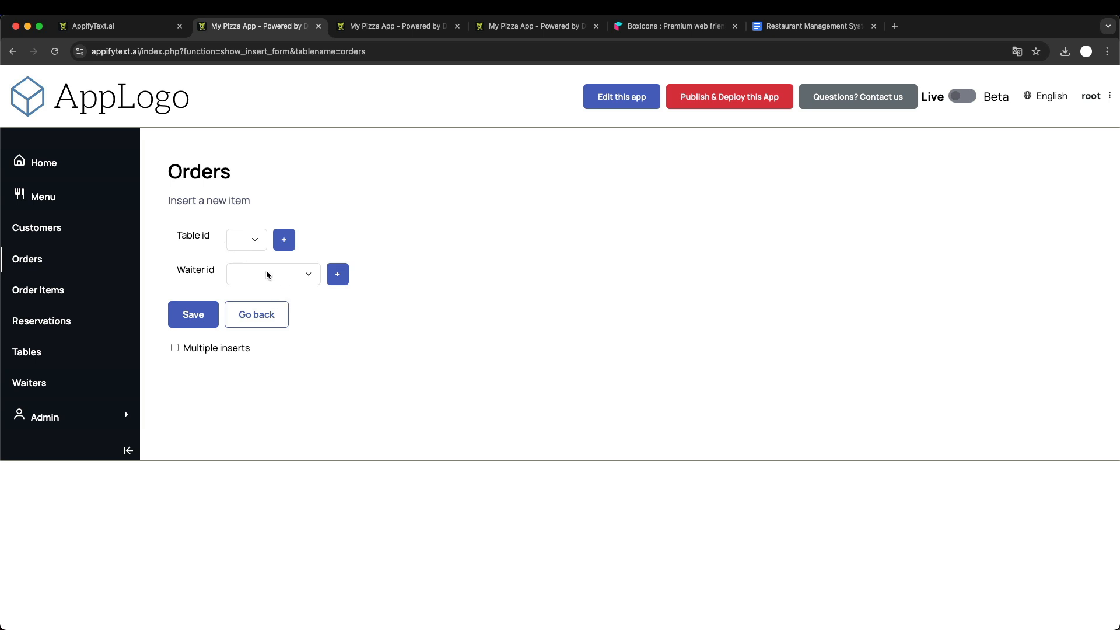
left_click(250, 241)
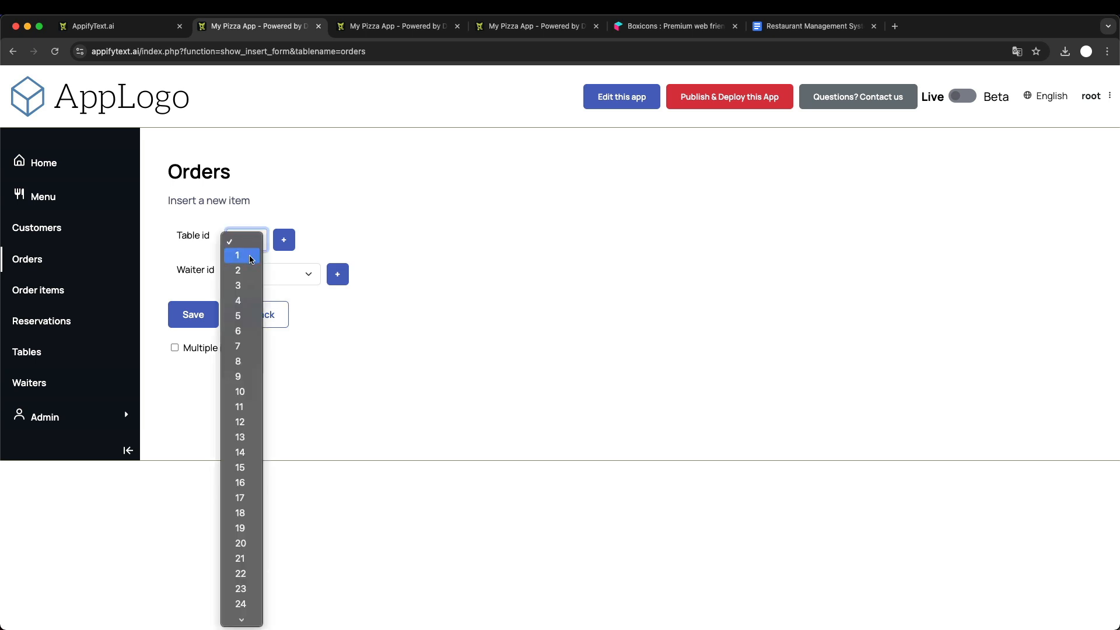
left_click(250, 259)
left_click(288, 273)
left_click(295, 291)
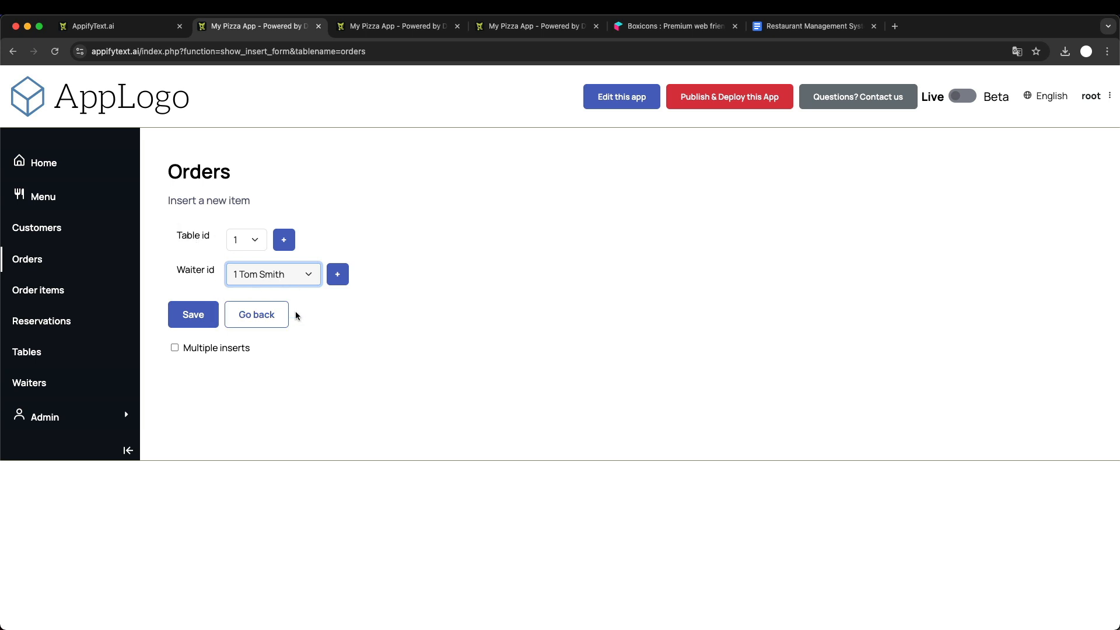
left_click(204, 319)
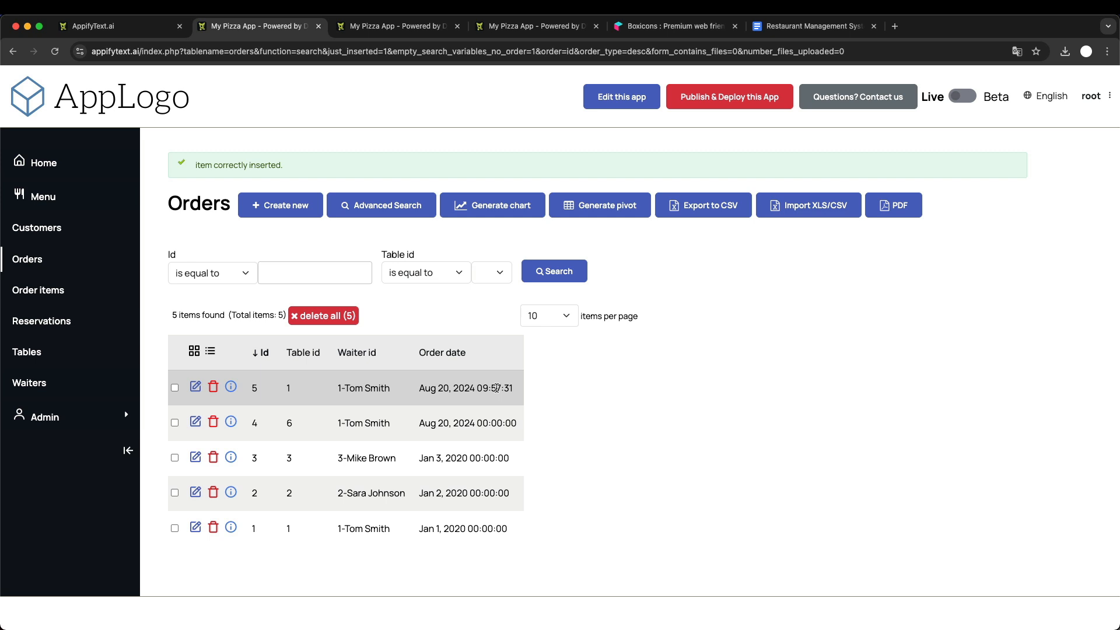
- Switch to the Google Docs improvements list and strike through "Current date and time when a new order is created"
left_click(776, 27)
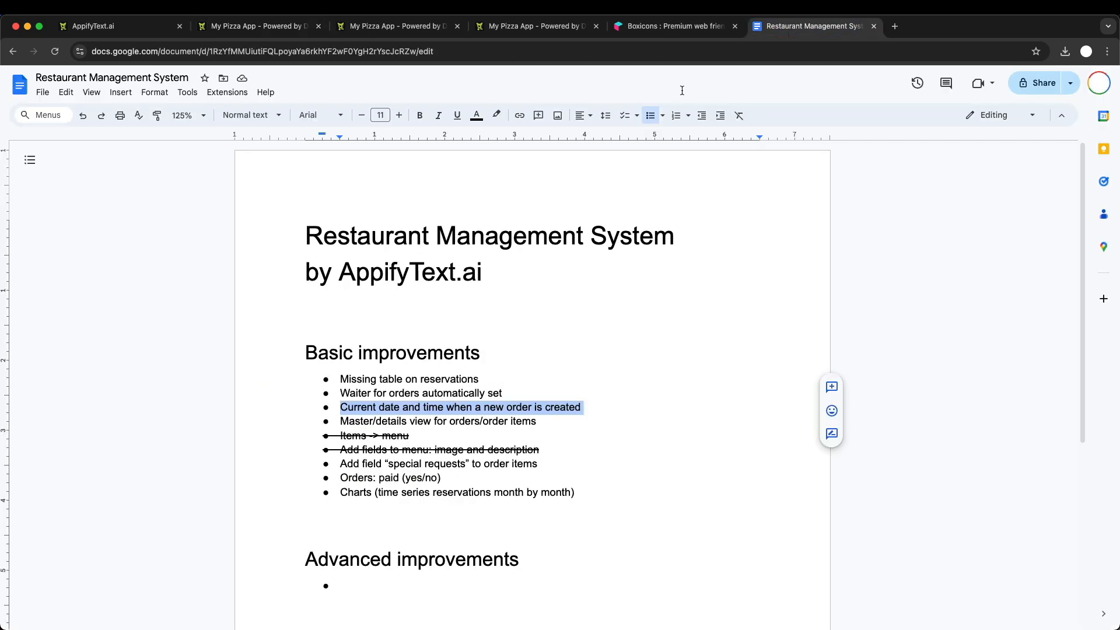
left_click(364, 423)
left_click(364, 421)
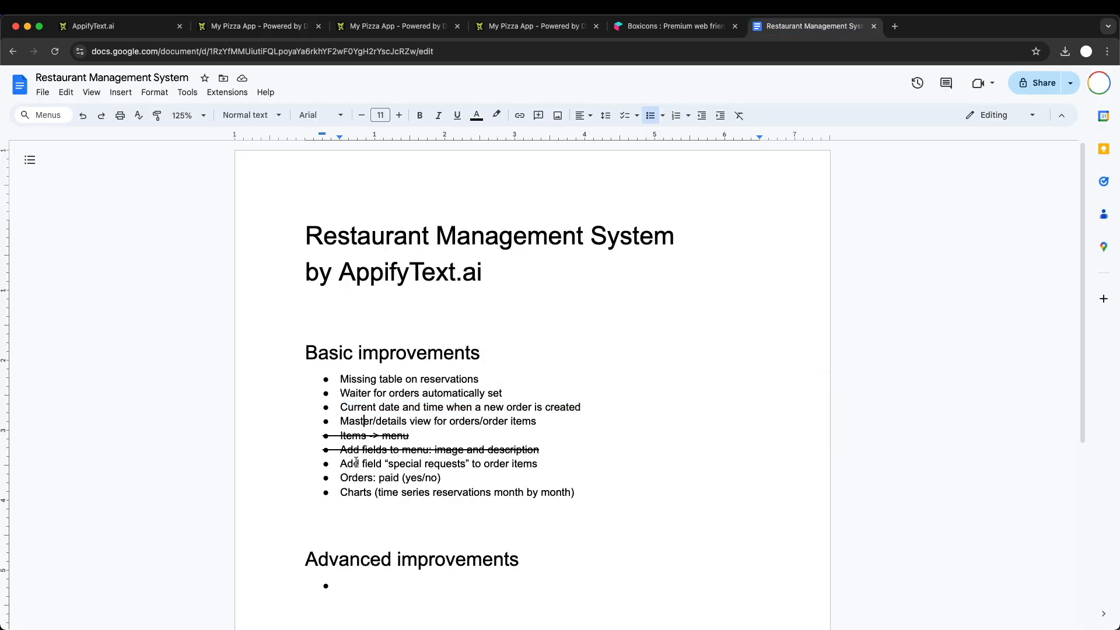
left_click(340, 407)
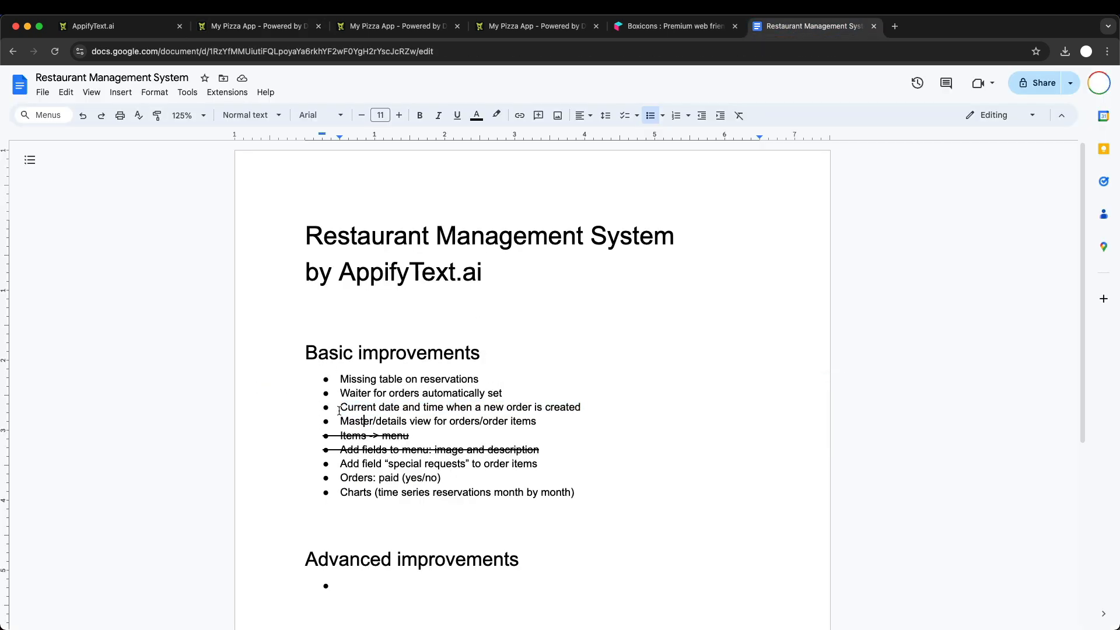
left_click(593, 405, "shift")
key("super+shift+x")
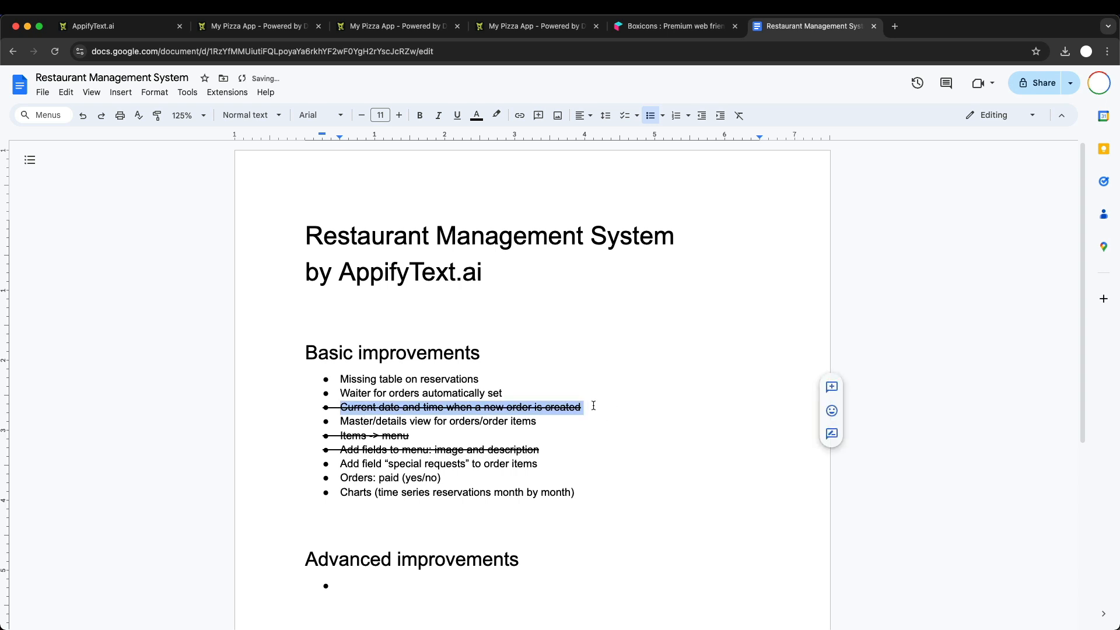
left_click(446, 425)
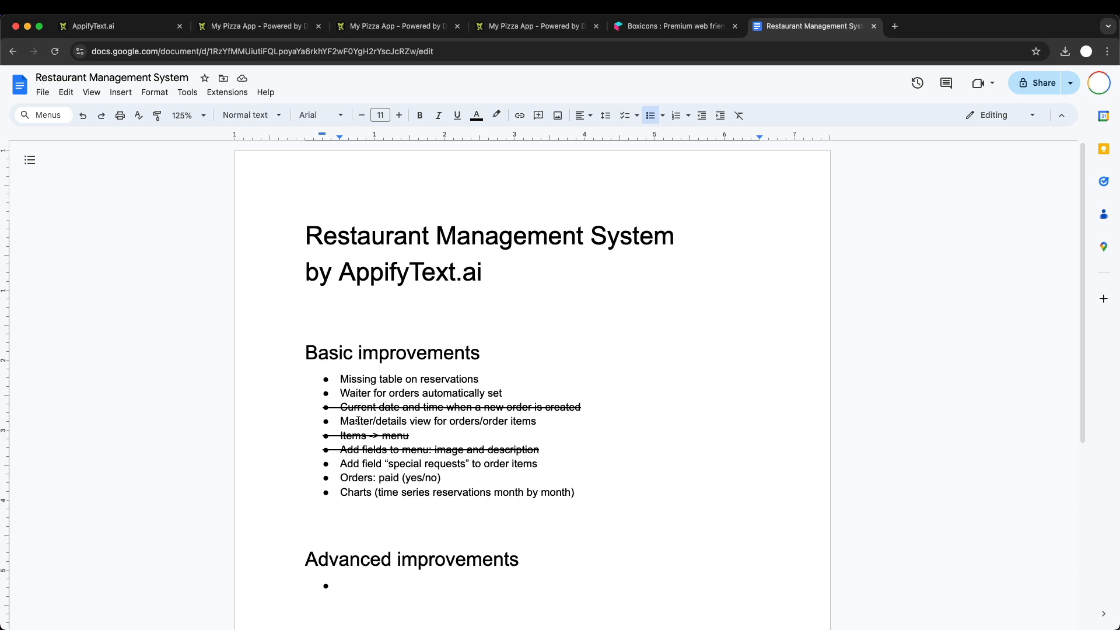
- Close the admin data tab and open the newest order's edit form in the running app to examine its field labels
left_click(401, 30)
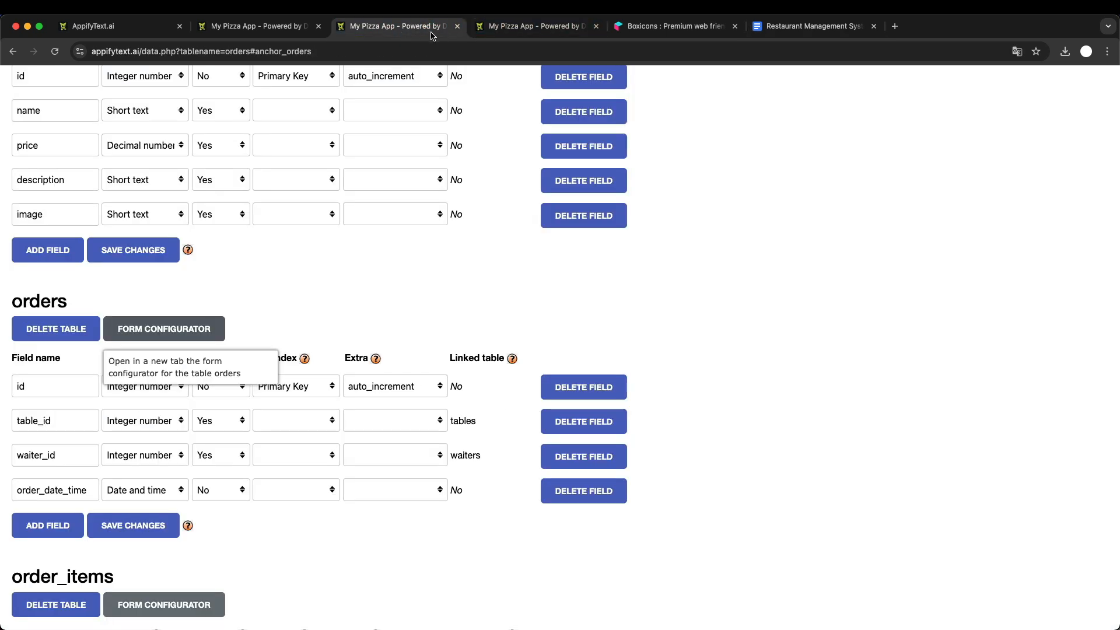
left_click(459, 30)
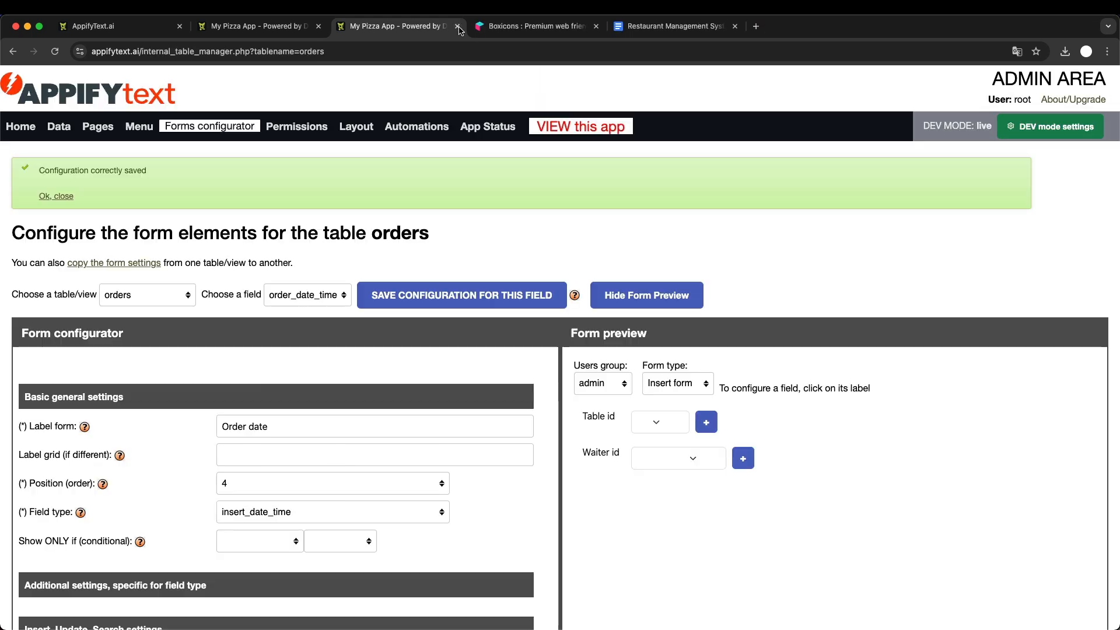
left_click(257, 27)
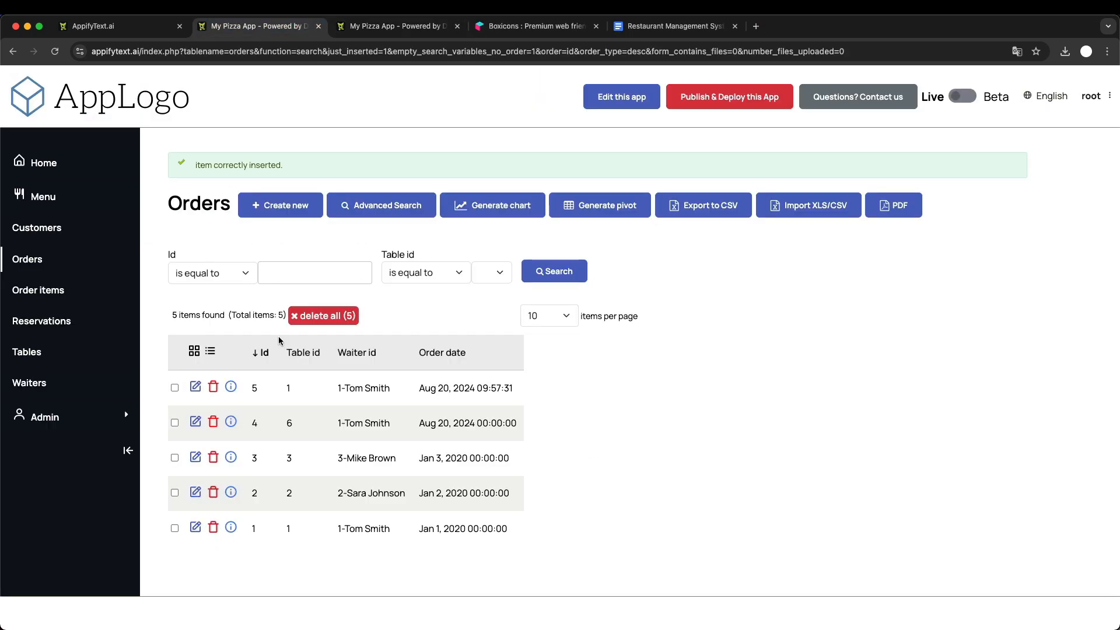
left_click(195, 386)
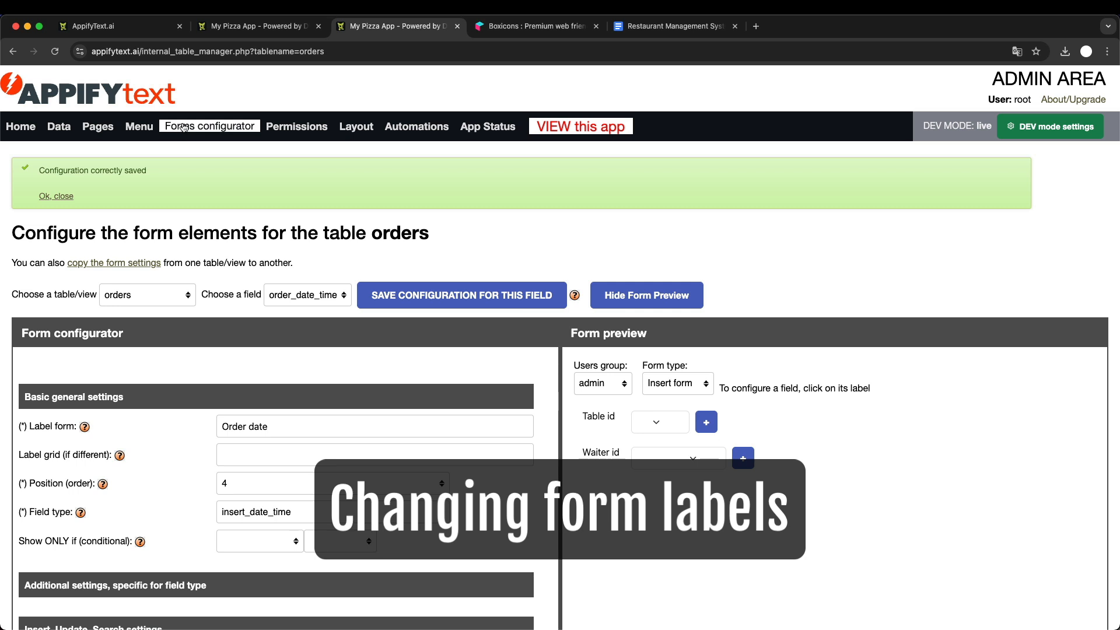
- Return to the admin area's orders form configurator, set the table_id field's form label to "Table", and save the configuration
left_click(183, 127)
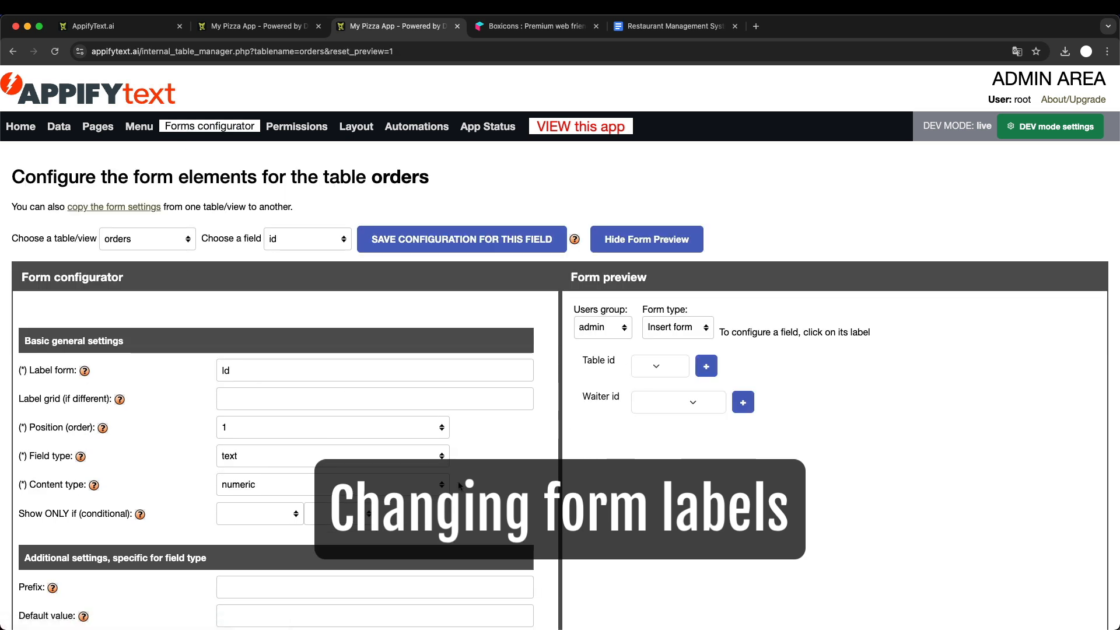
left_click(286, 239)
left_click(294, 253)
double_click(251, 371)
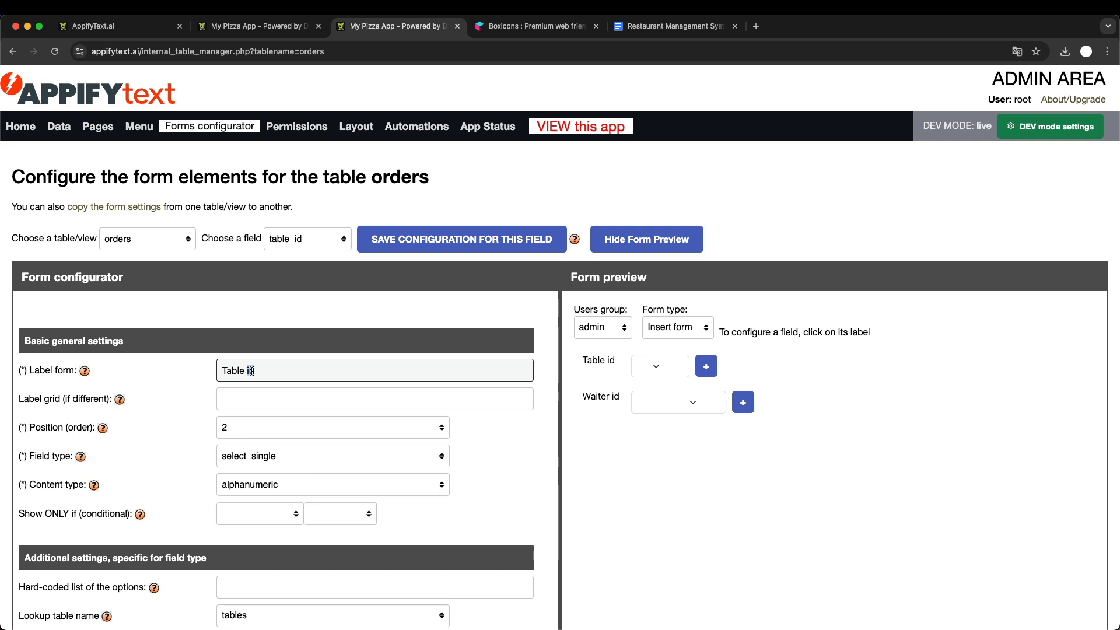
key("BackSpace")
key("Return")
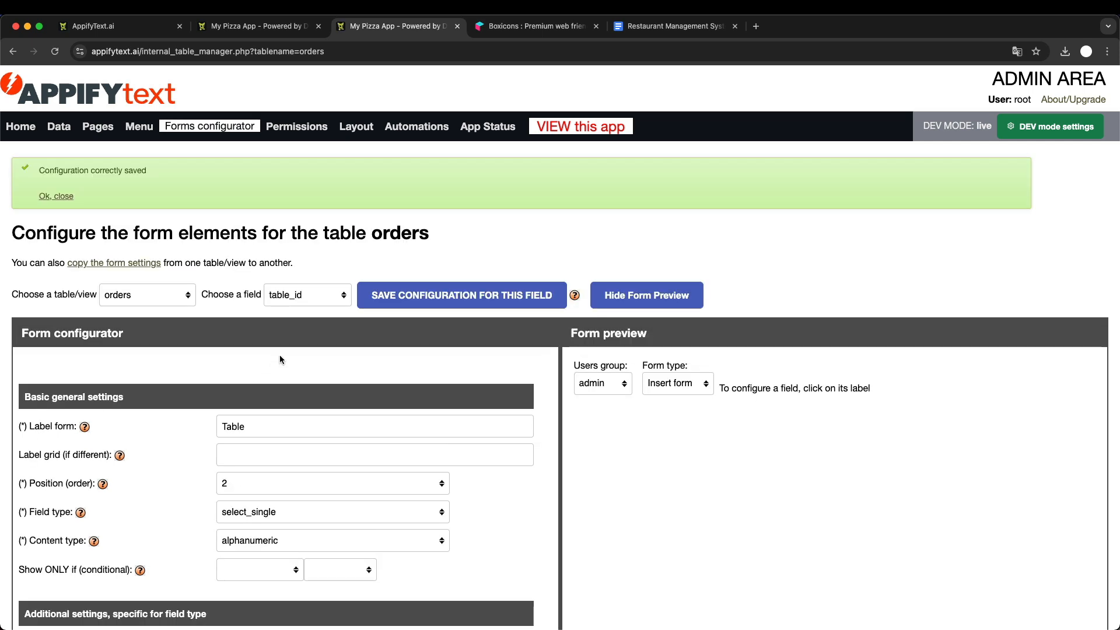
- Set the orders table's waiter_id form label to "Waiter" and save the configuration
left_click(293, 304)
left_click(309, 309)
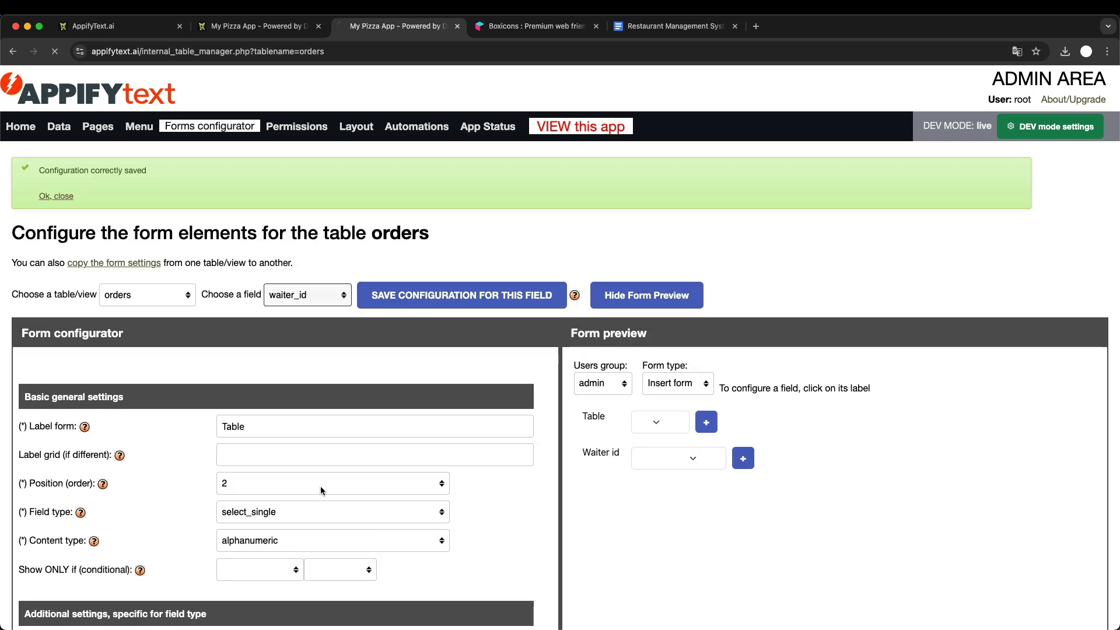
double_click(257, 371)
key("BackSpace")
key("Return")
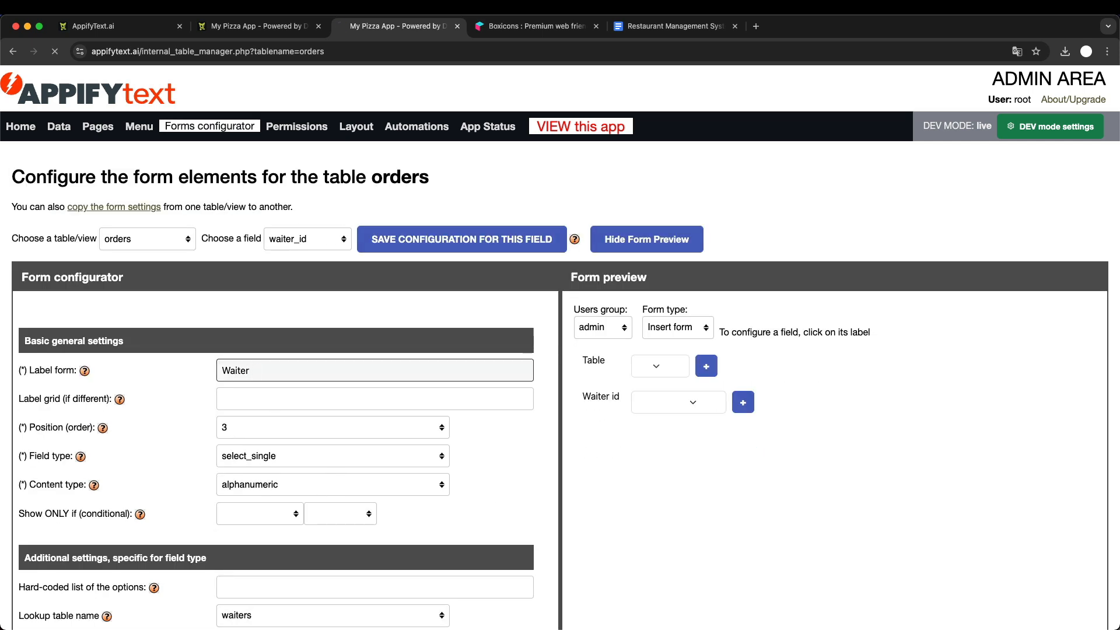
- Set the orders table's order_date_time form label to "Order date time" and save the configuration
scroll(316, 463, "down", 3)
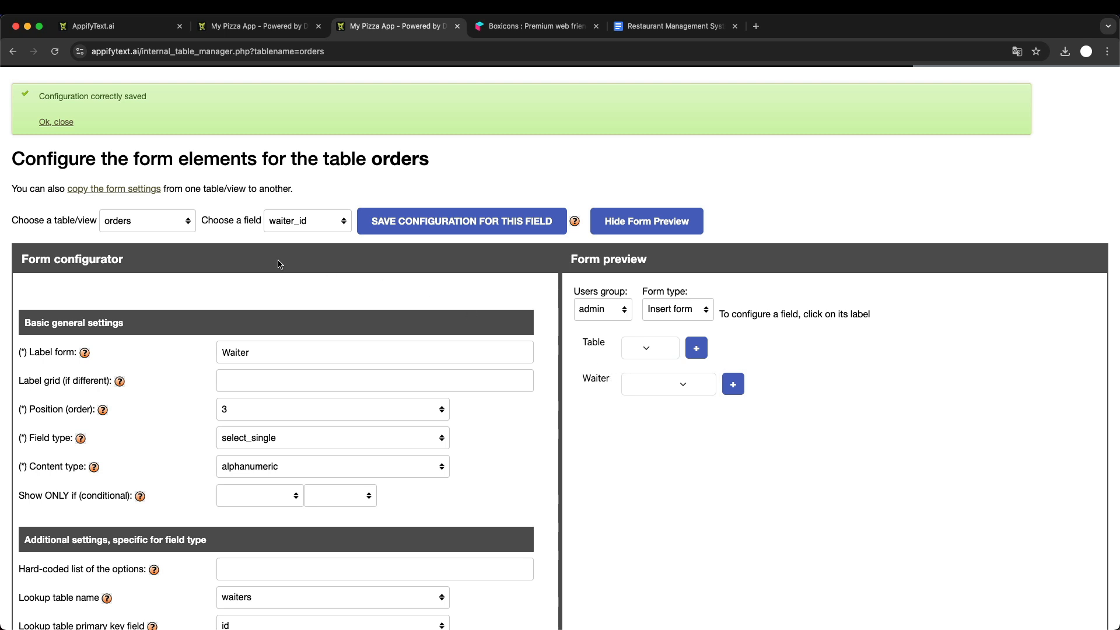
left_click(285, 227)
left_click(300, 236)
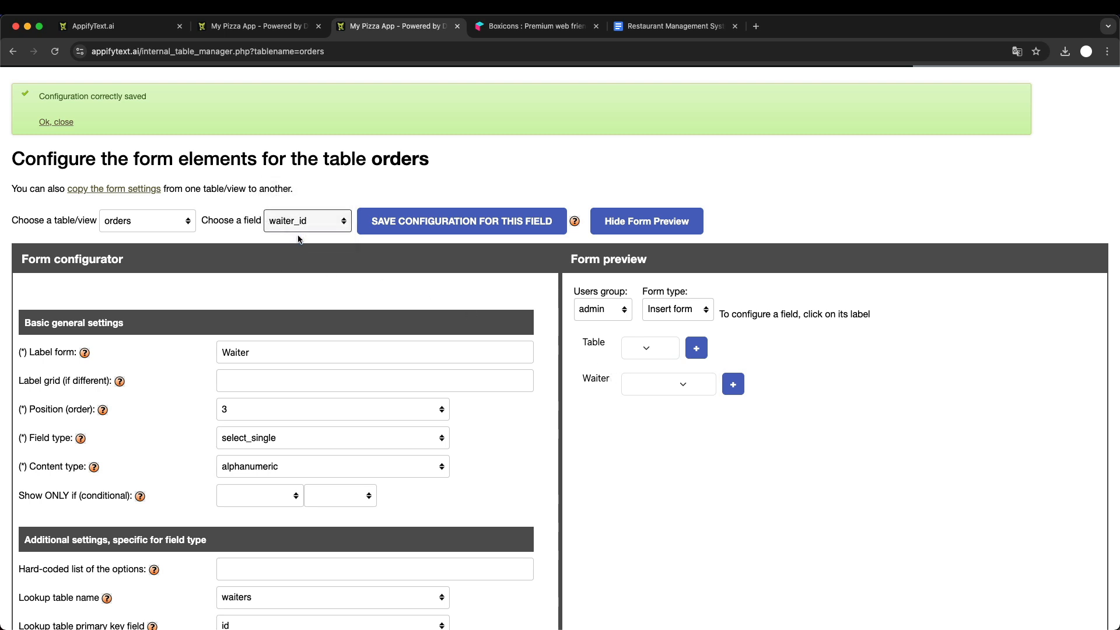
left_click(278, 370)
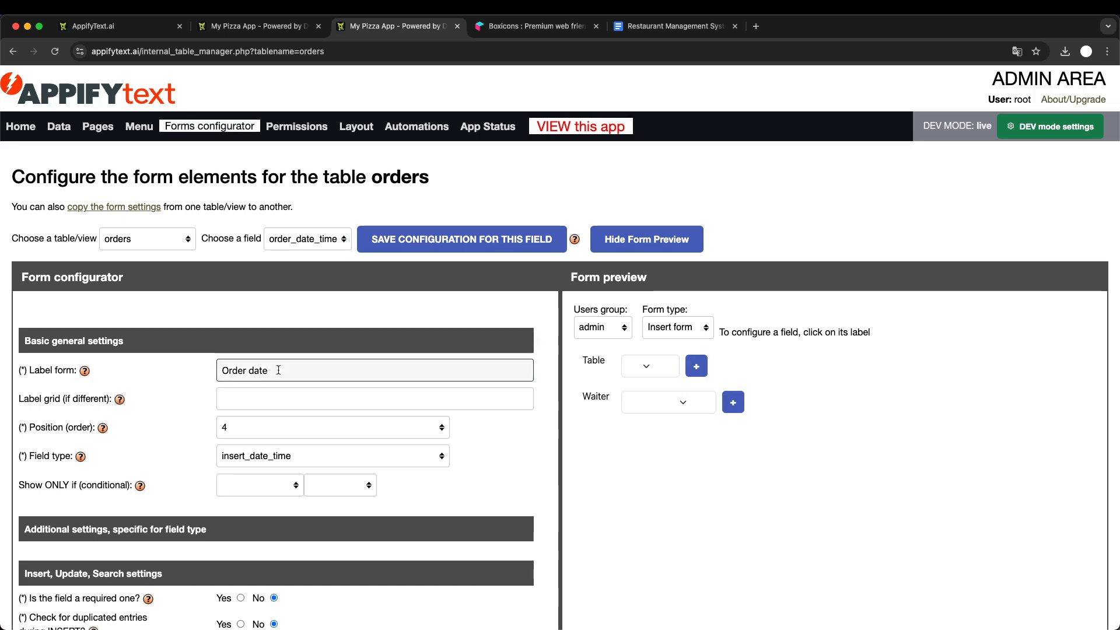
type("time")
key("Return")
- Reload the order's edit form in the running app to check its labels, and consult the Google Docs improvements list
left_click(232, 35)
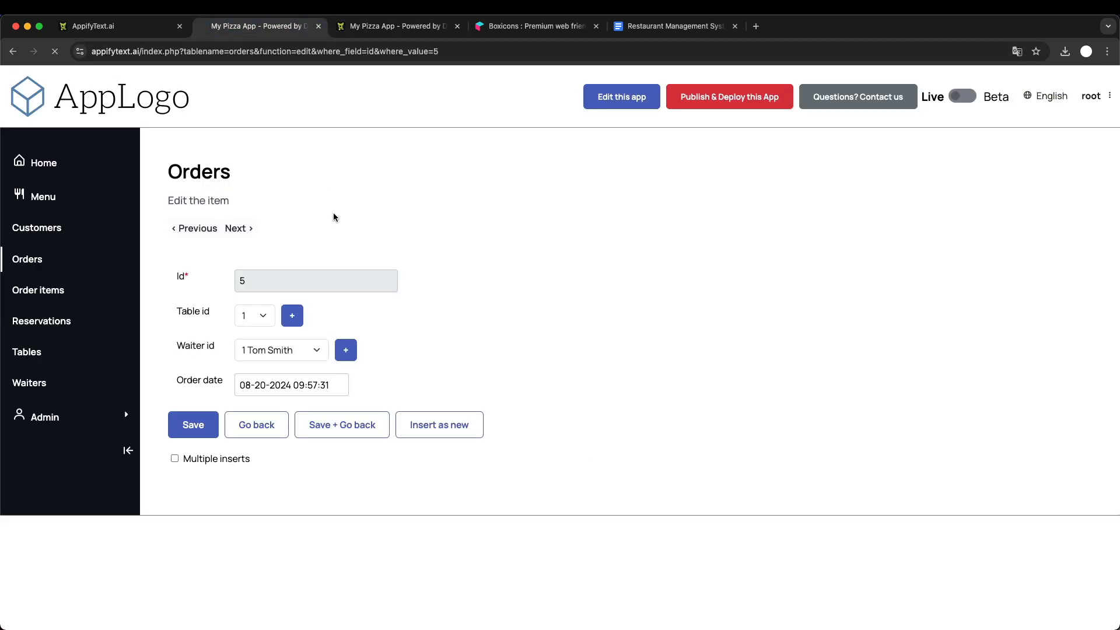
key("super+r")
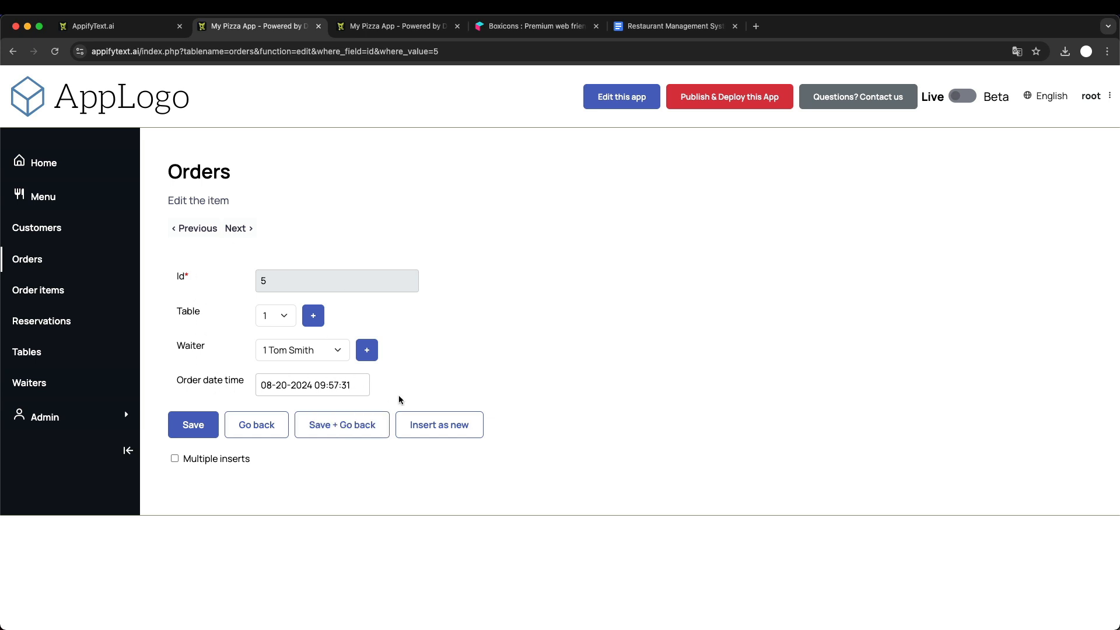
left_click(674, 27)
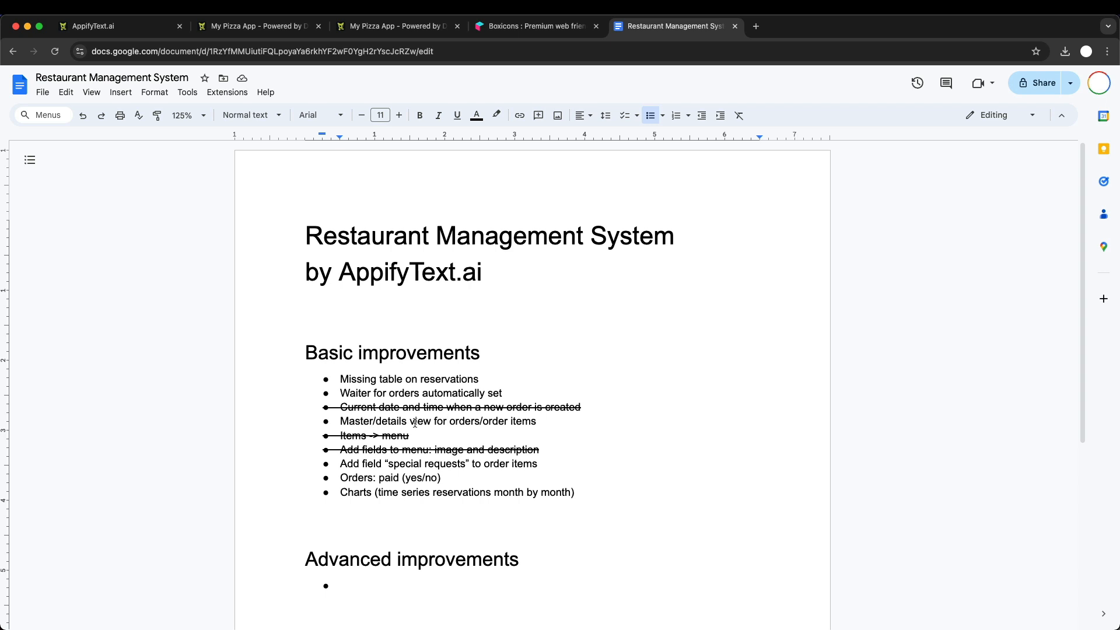
left_click(285, 30)
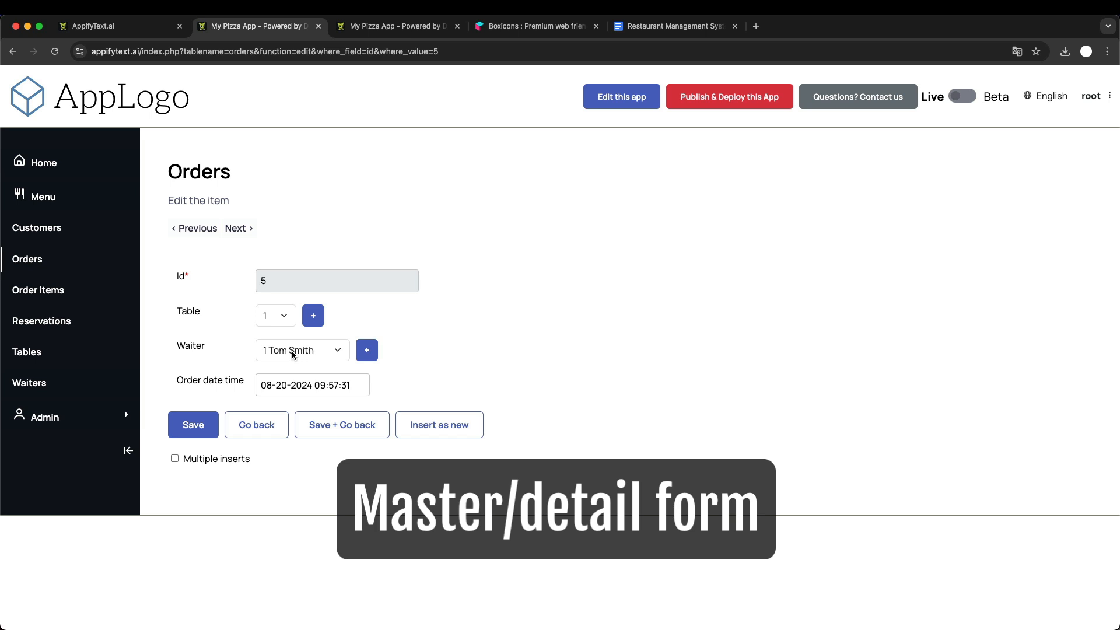
- In the admin area, link the orders id field's master/details view to items table order_items through foreign key order_id, and save the configuration
left_click(403, 28)
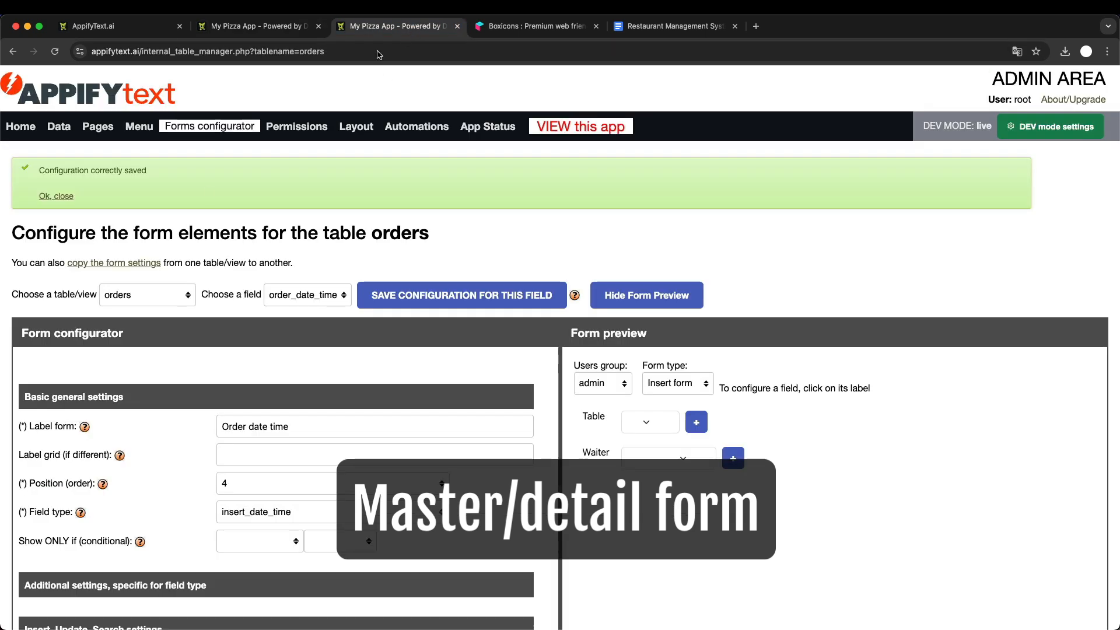
left_click(296, 295)
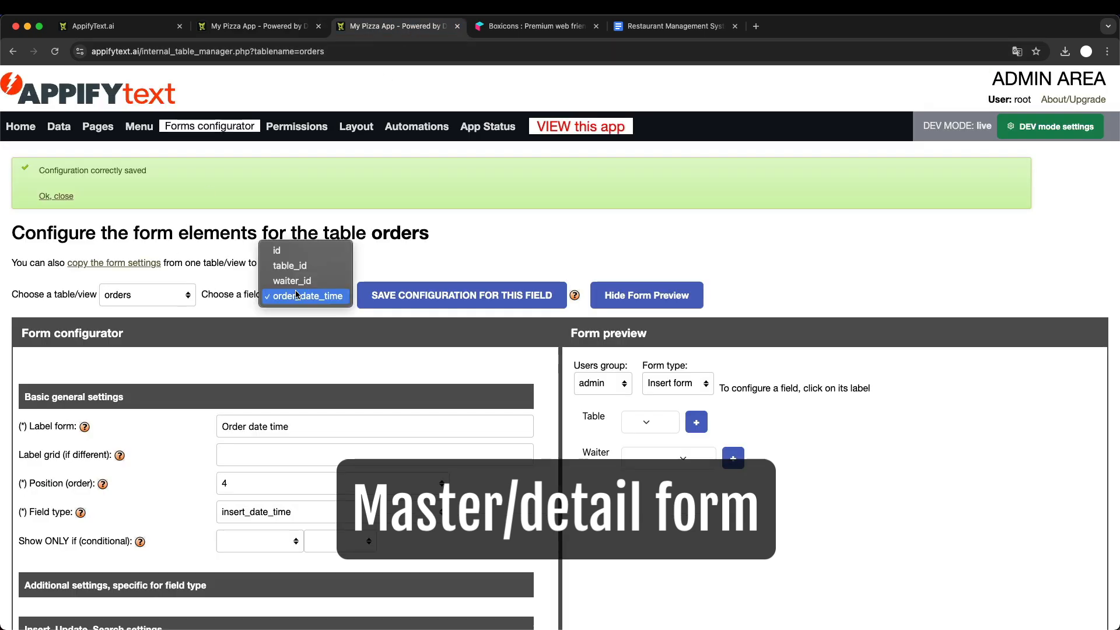
left_click(295, 247)
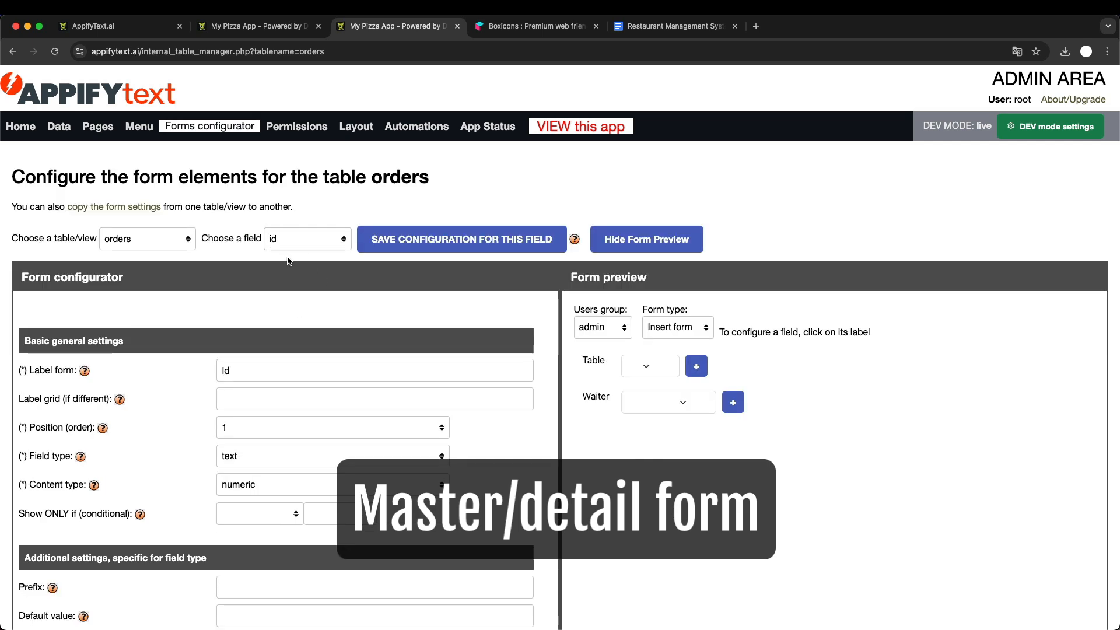
scroll(288, 261, "down", 12)
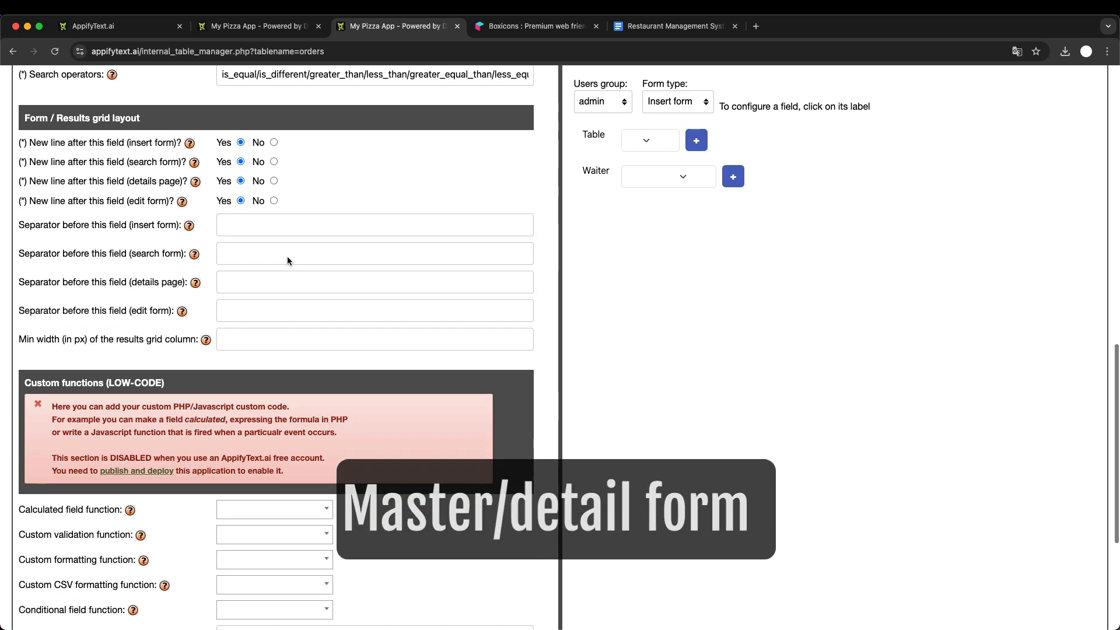
scroll(287, 257, "down", 5)
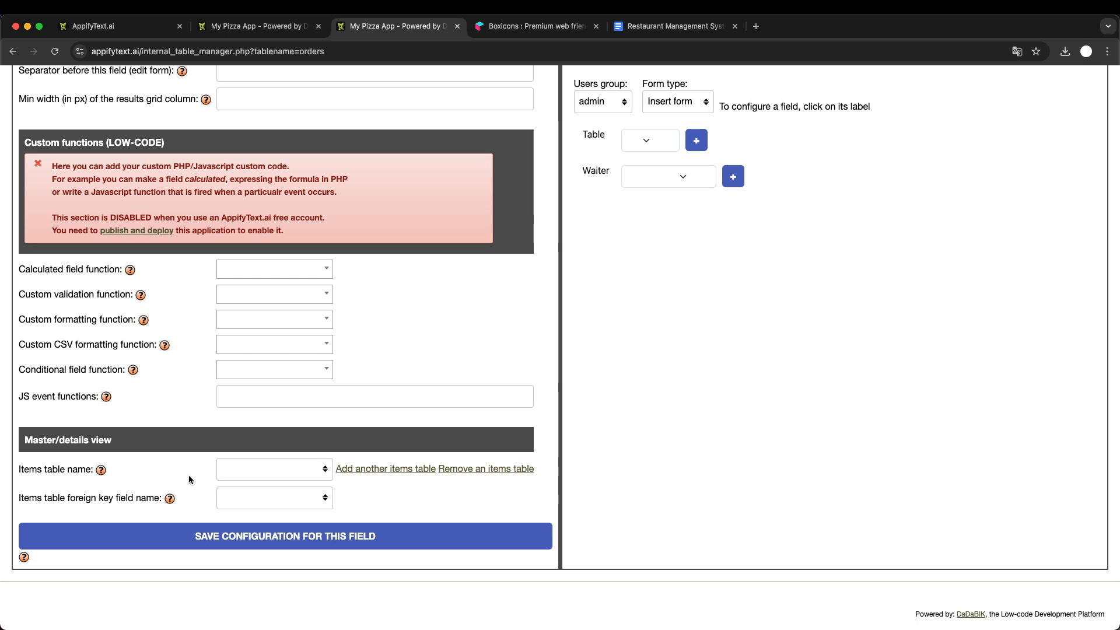
left_click(236, 474)
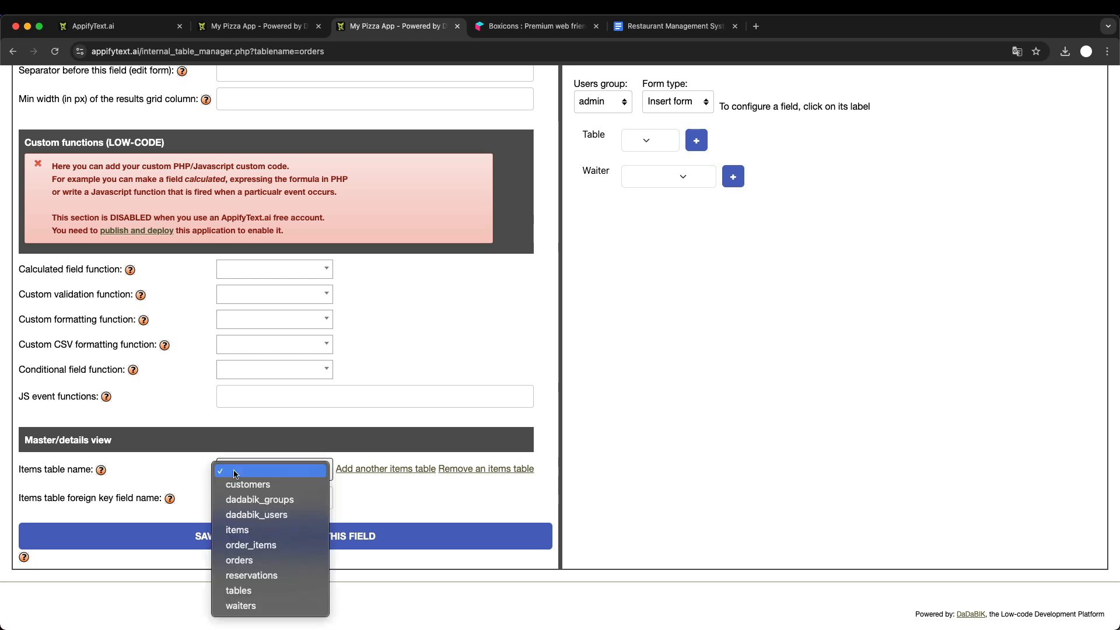
left_click(266, 545)
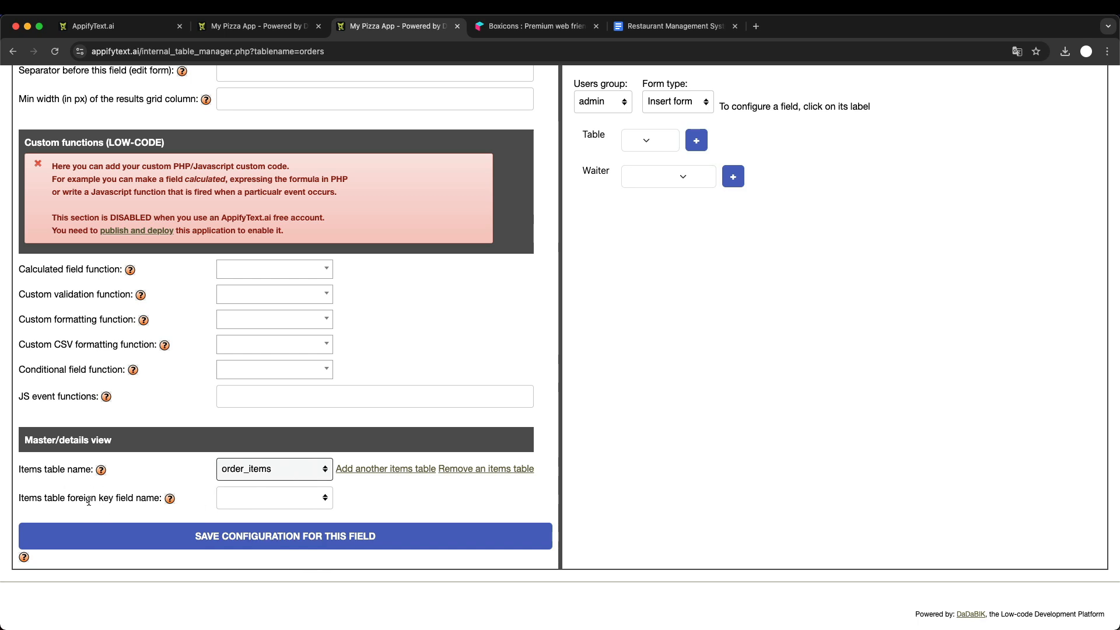
left_click(235, 501)
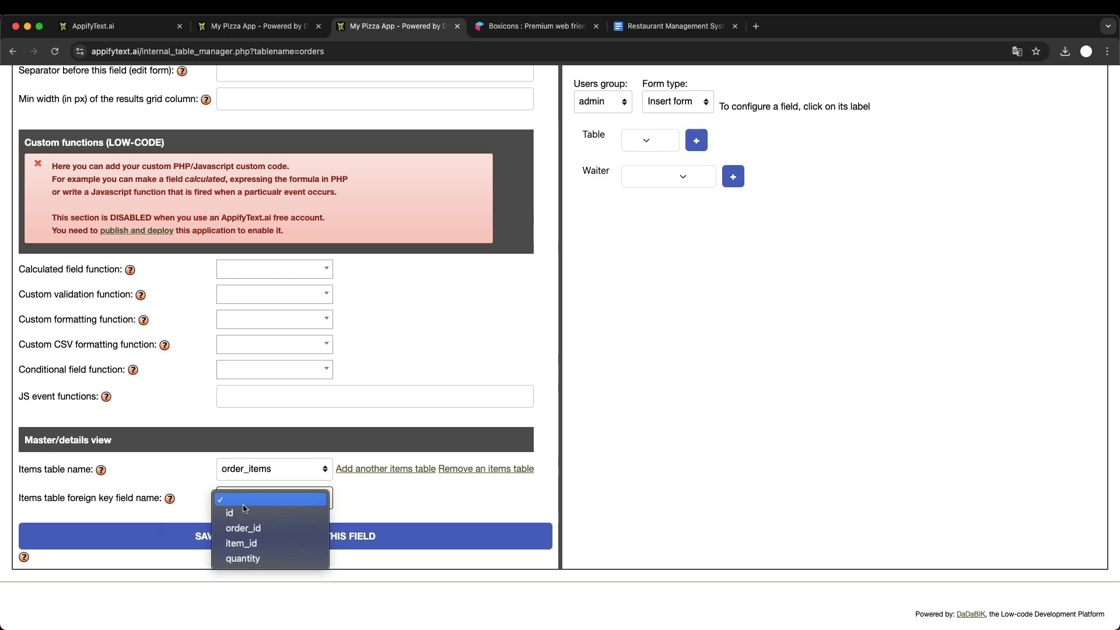
left_click(269, 529)
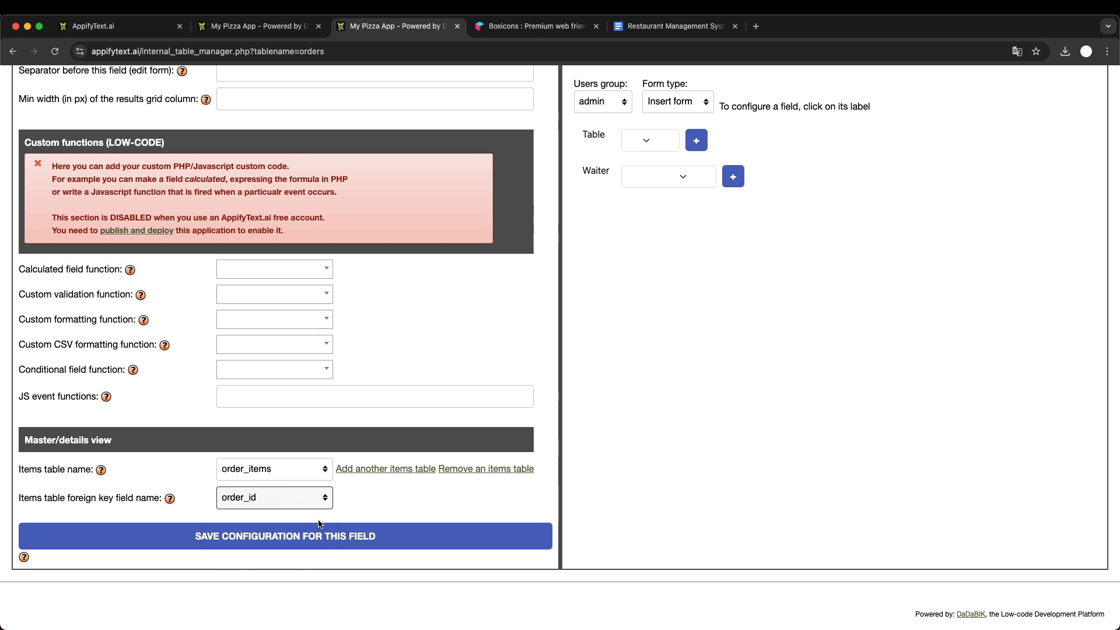
left_click(293, 537)
scroll(292, 539, "down", 10)
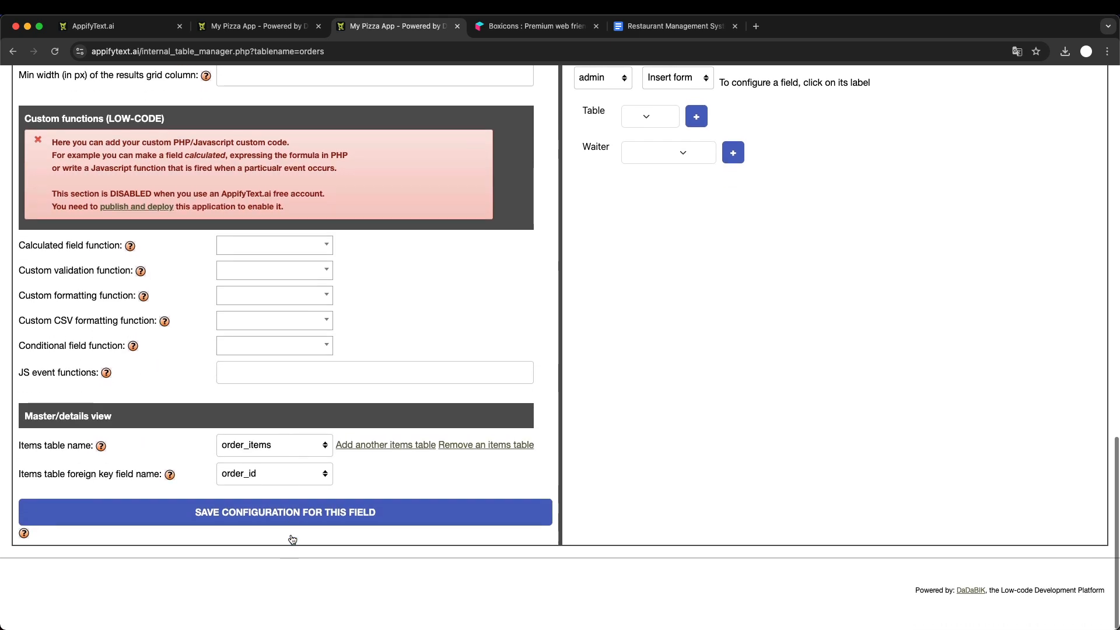
- Reload the order's edit form in the running app and add the order item "2 Margherita Pizza" with quantity 3
left_click(257, 26)
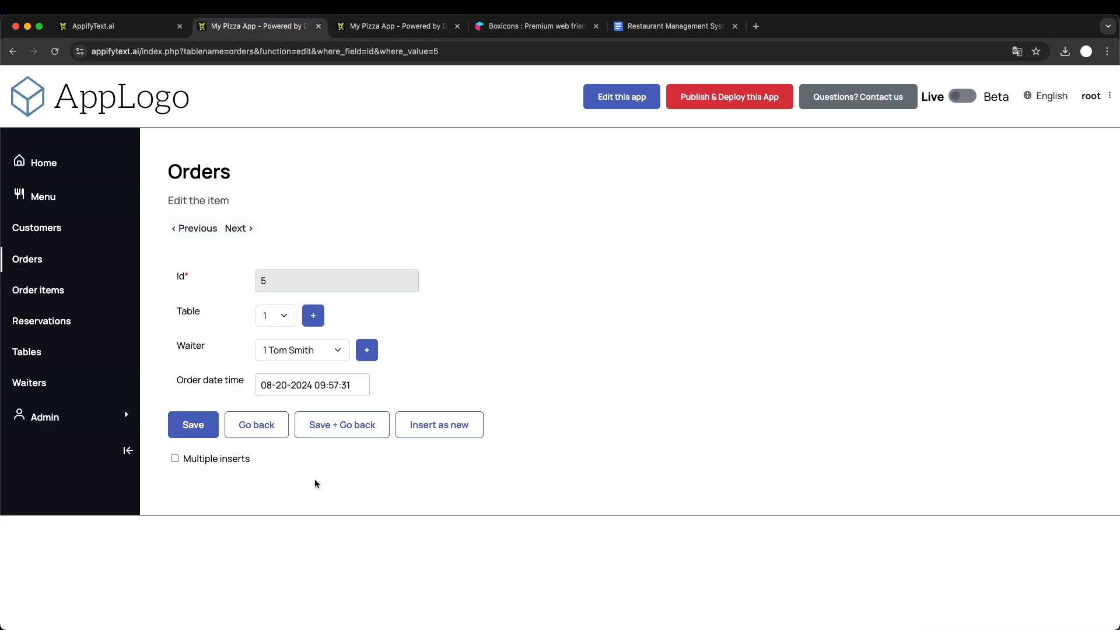
key("super+r")
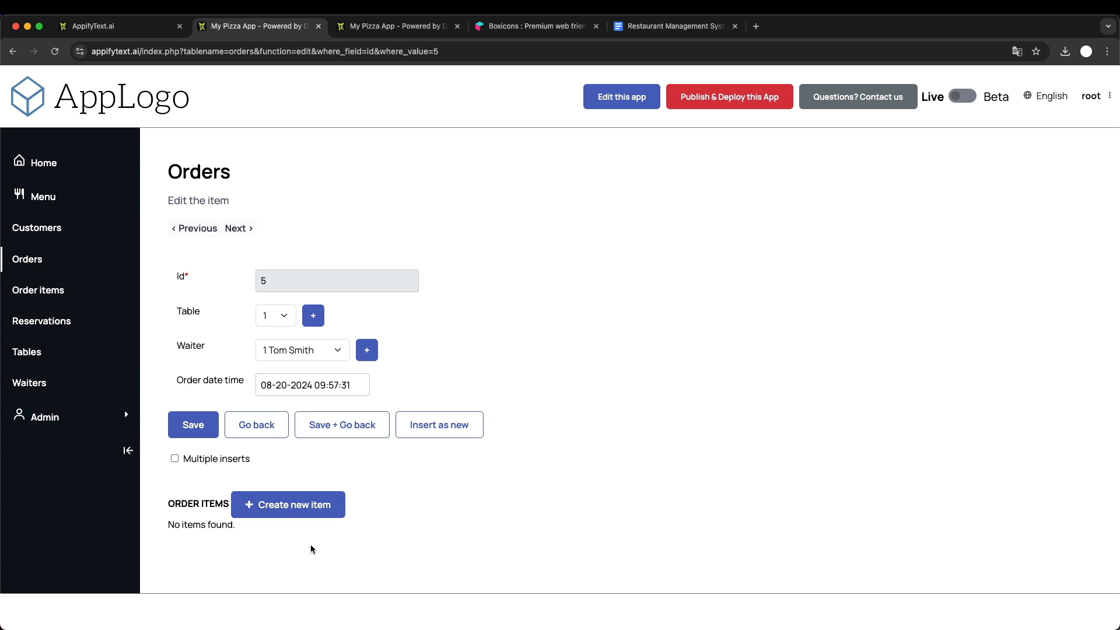
left_click(265, 501)
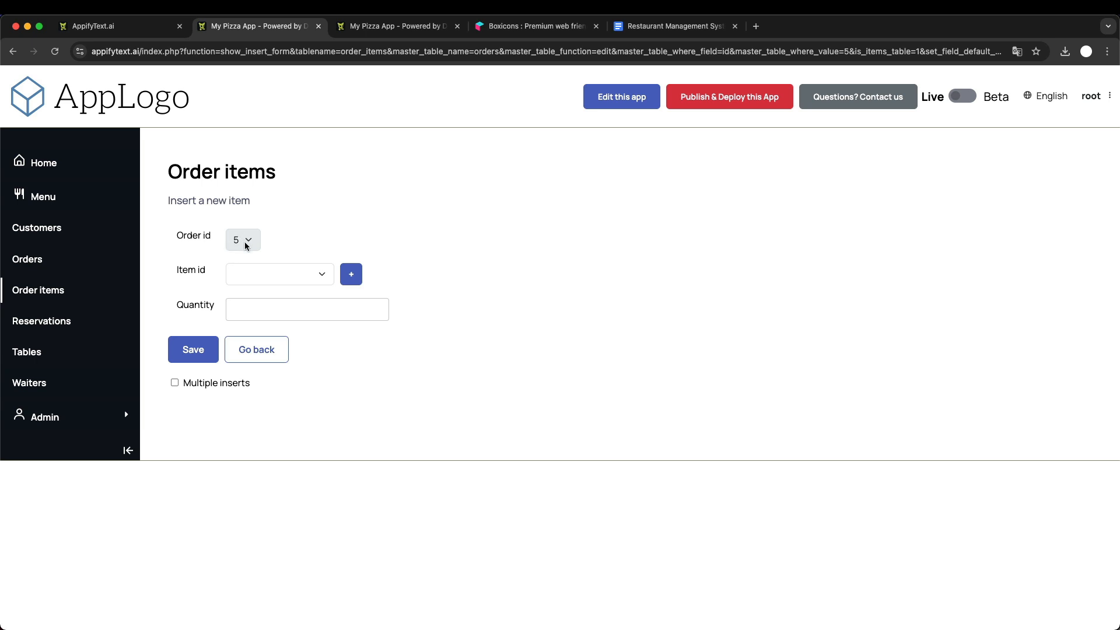
left_click(281, 280)
left_click(280, 304)
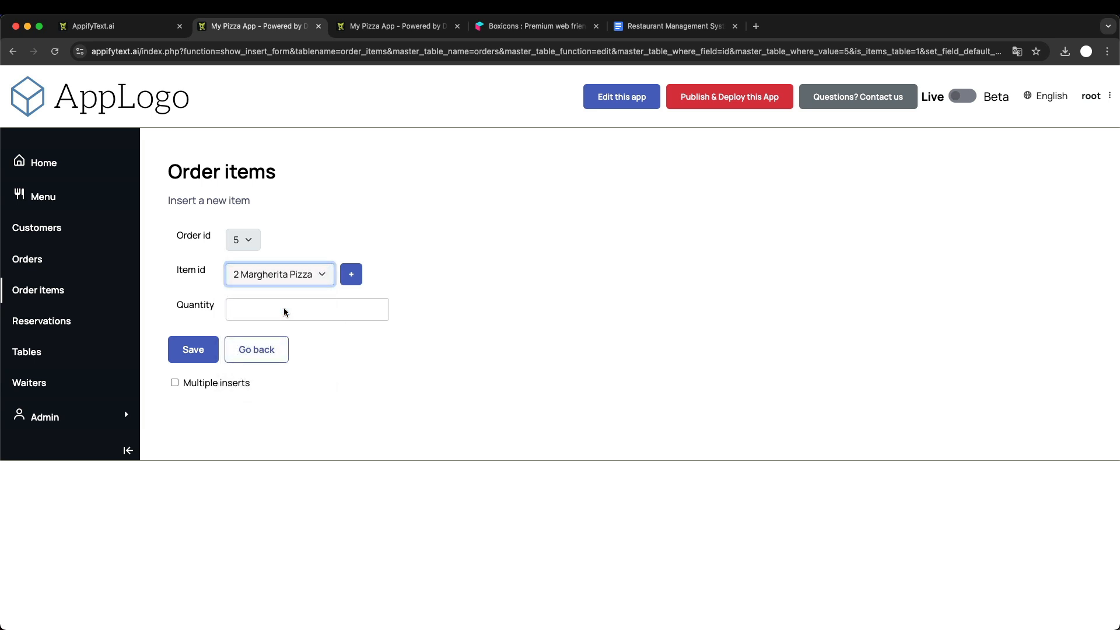
left_click(268, 313)
type("3")
left_click(375, 371)
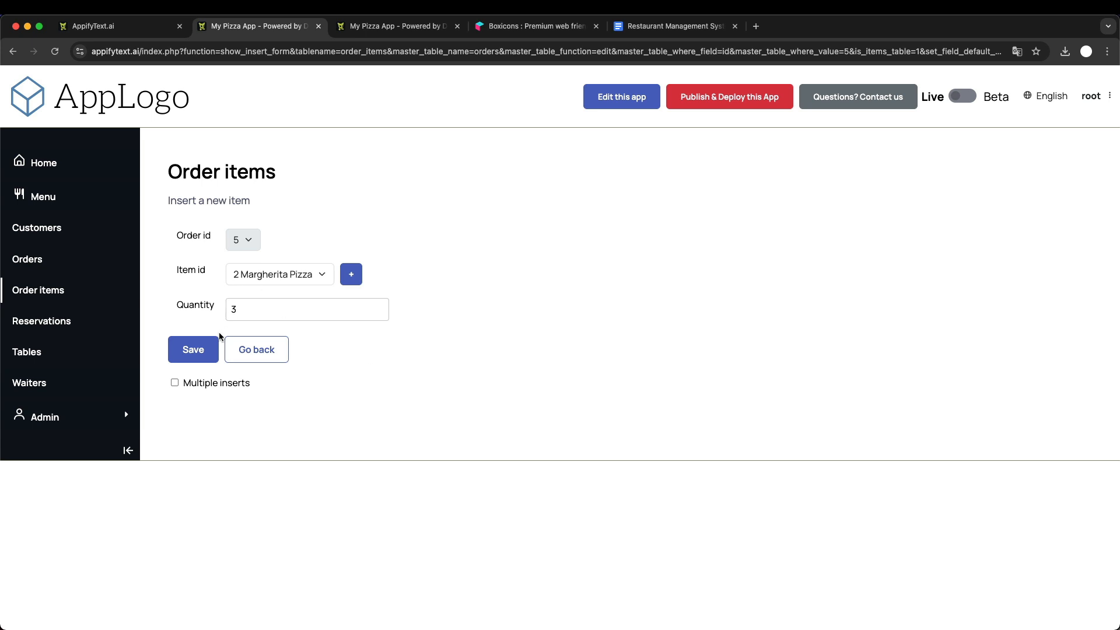
left_click(200, 352)
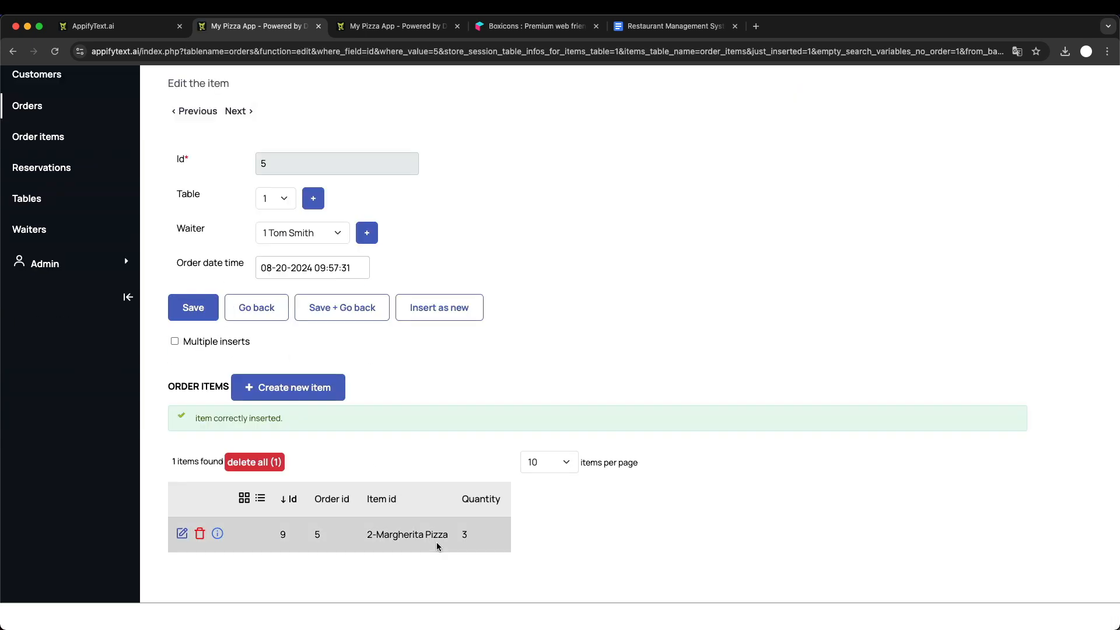
- Add a second order item to the same order, "5 Coke" with quantity 2
left_click(292, 388)
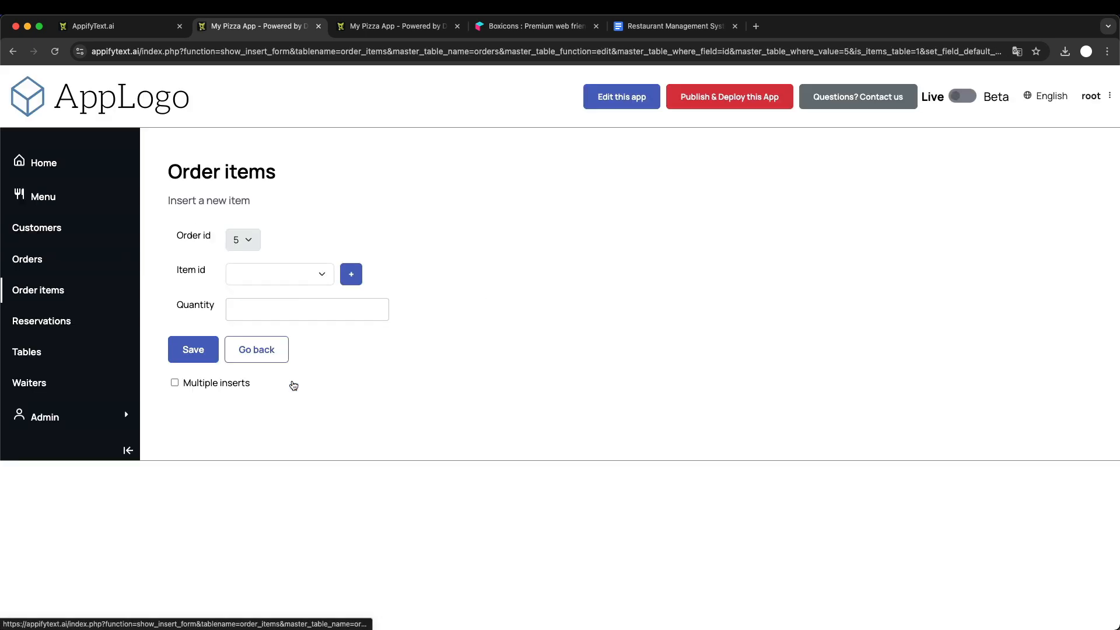
left_click(246, 275)
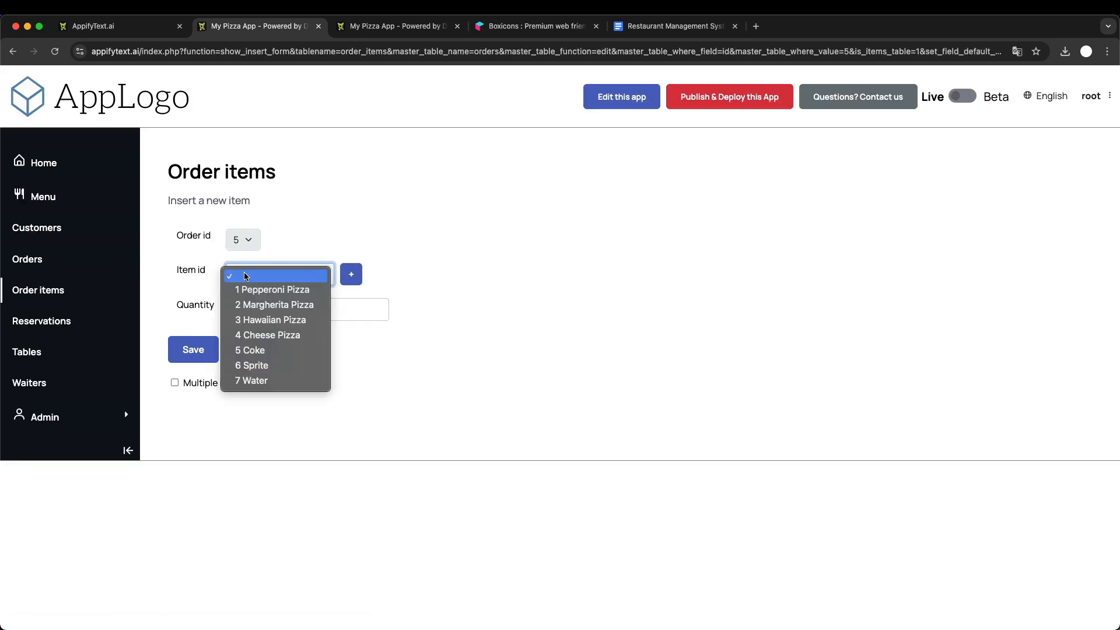
left_click(281, 350)
left_click(262, 312)
type("2")
left_click(192, 349)
- Examine the order's combined master/details form and its order items list, comparing it with the master/details settings in the admin area
scroll(353, 478, "up", 5)
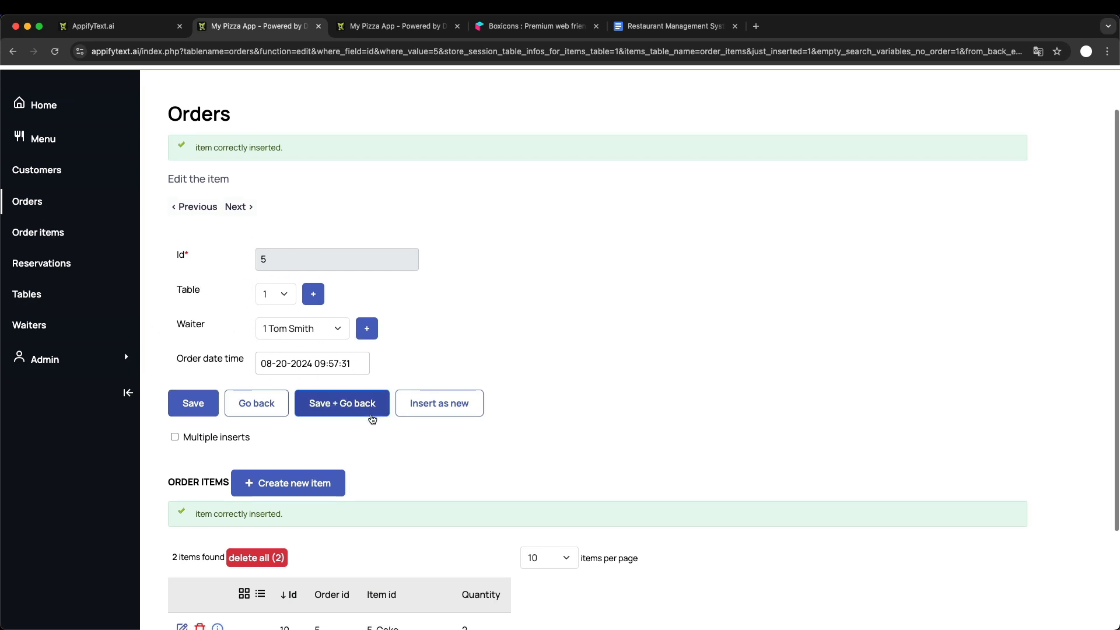
scroll(370, 415, "down", 3)
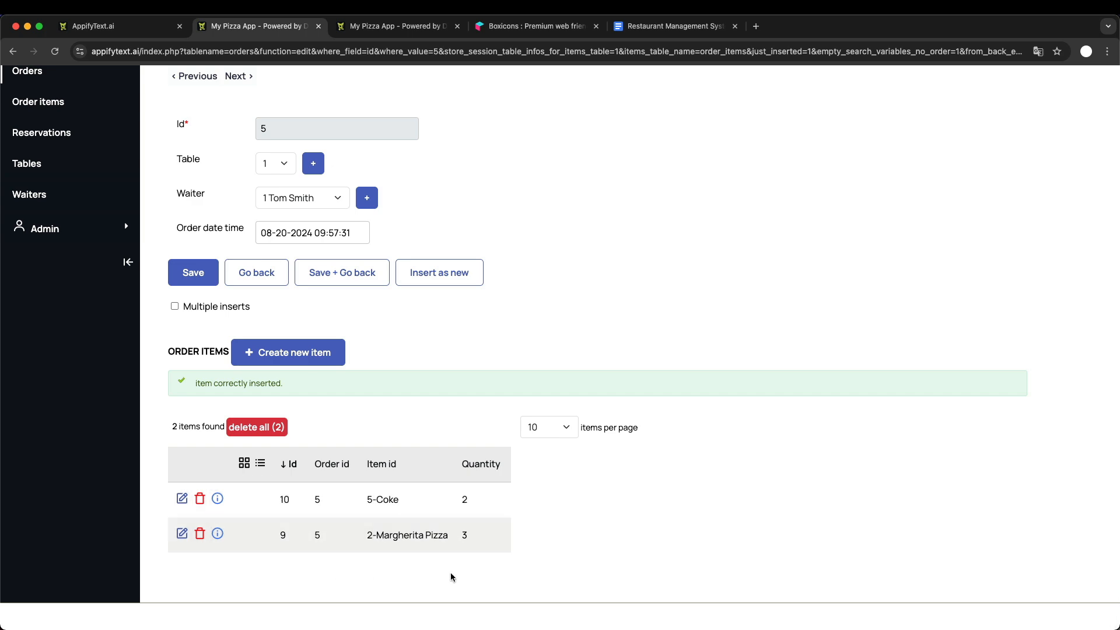
scroll(452, 578, "up", 4)
scroll(337, 461, "down", 4)
left_click(382, 26)
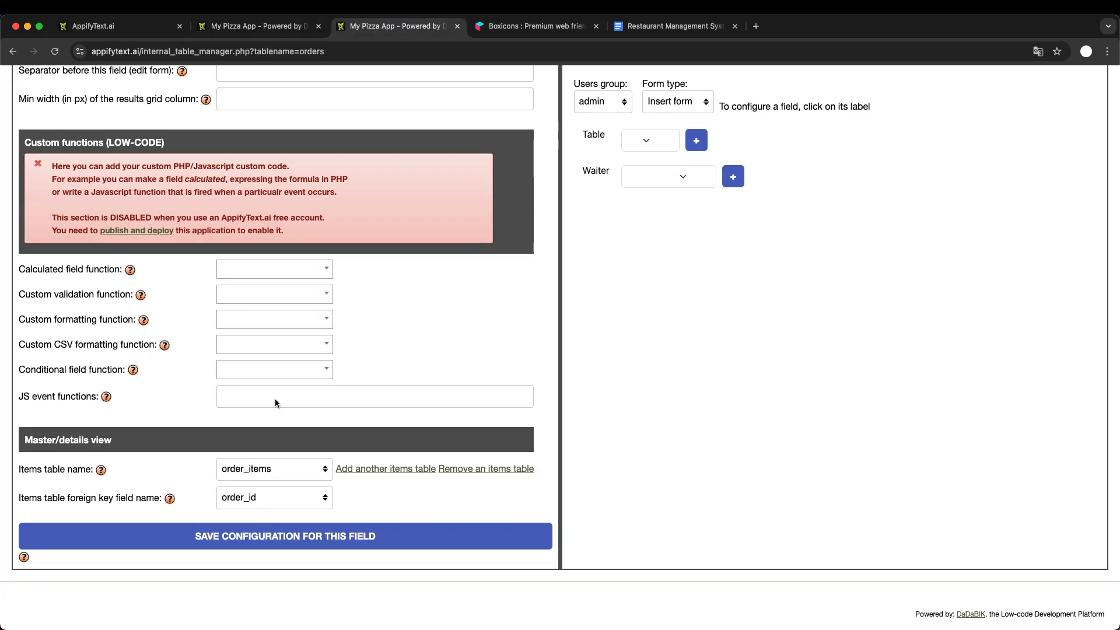
left_click(286, 26)
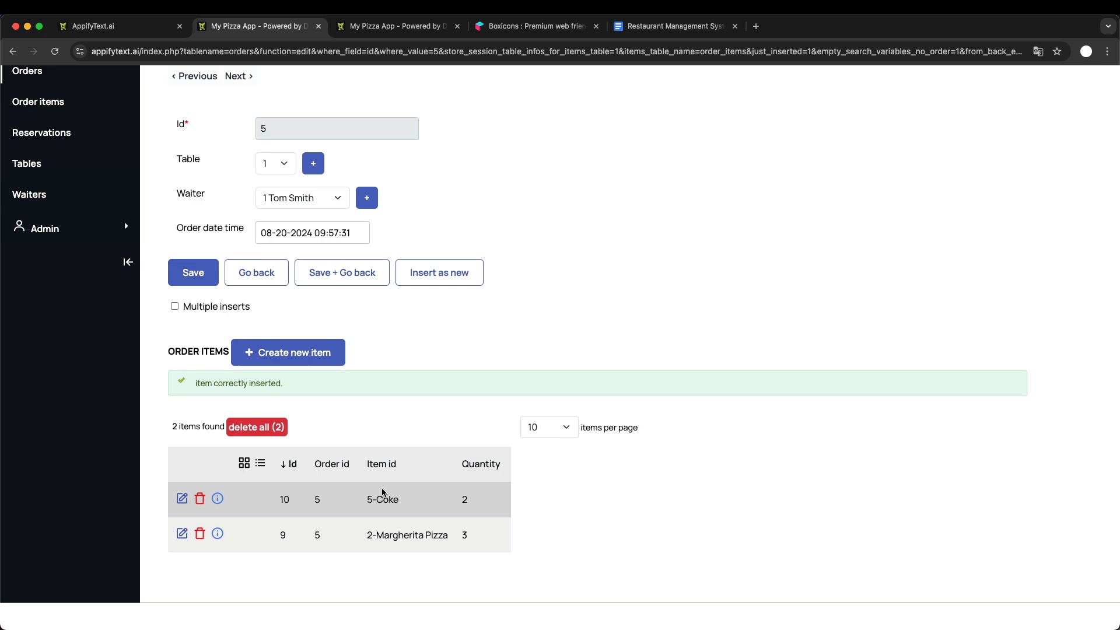
scroll(381, 488, "up", 4)
scroll(362, 448, "down", 4)
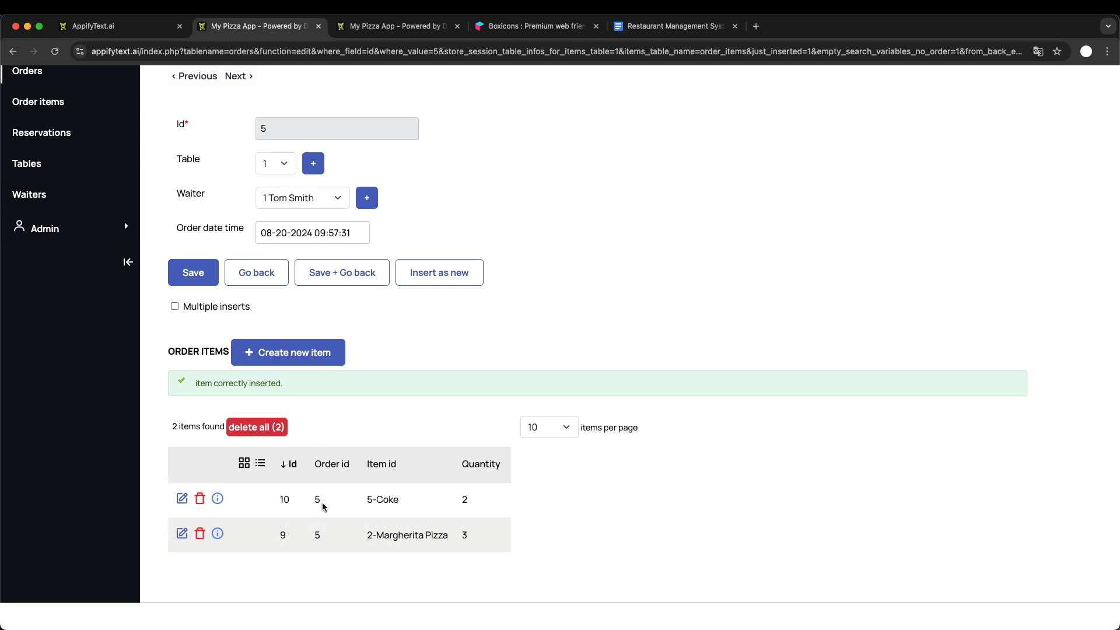
scroll(341, 408, "up", 4)
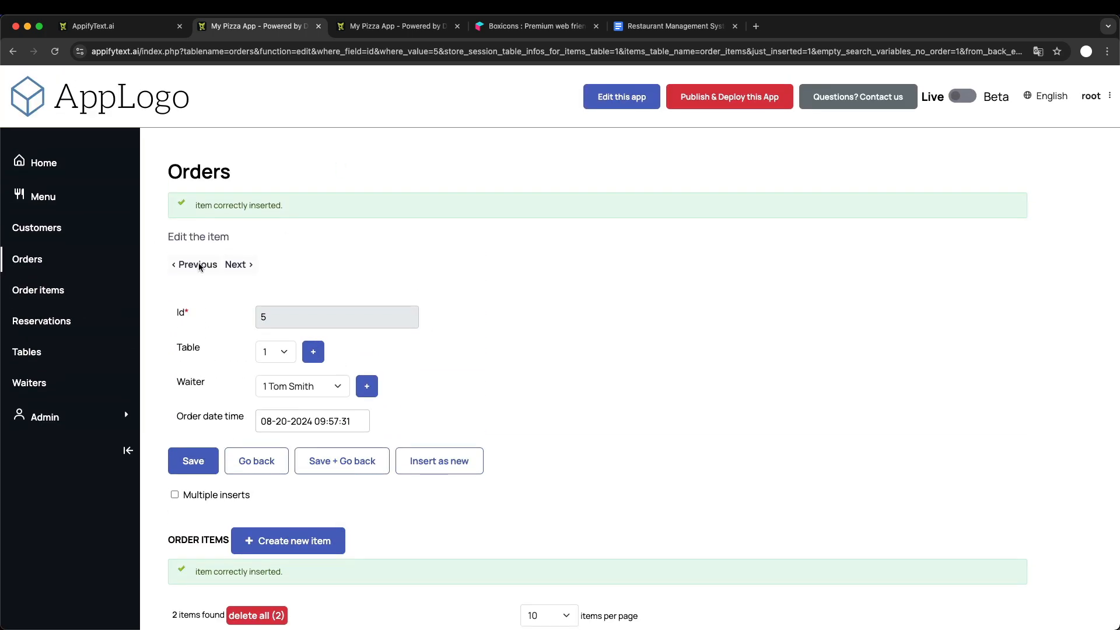
scroll(293, 348, "down", 4)
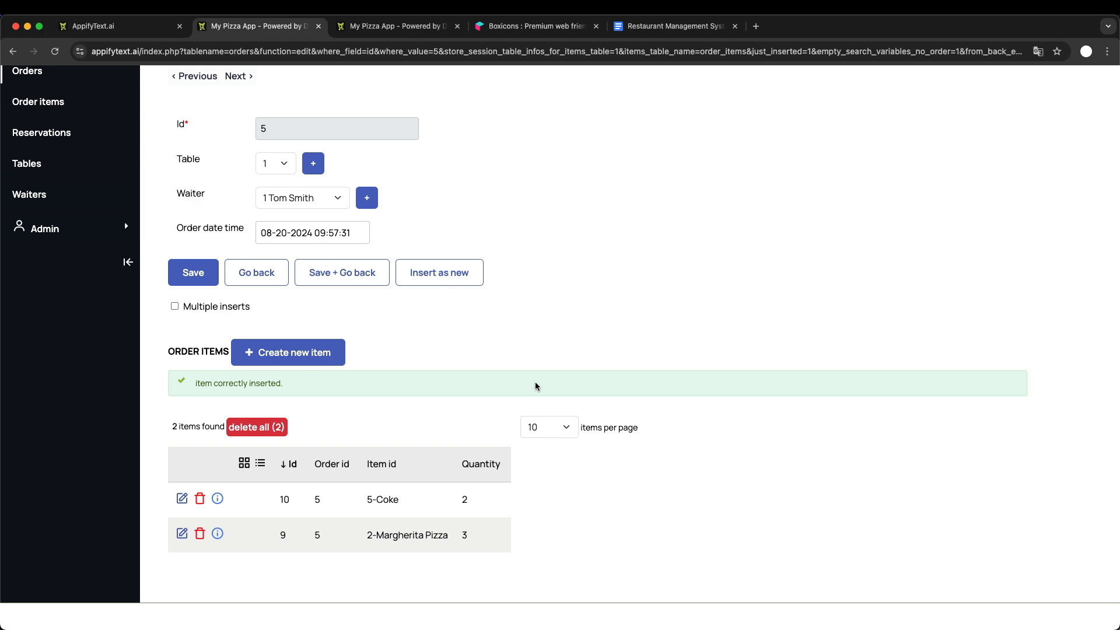
scroll(536, 386, "up", 5)
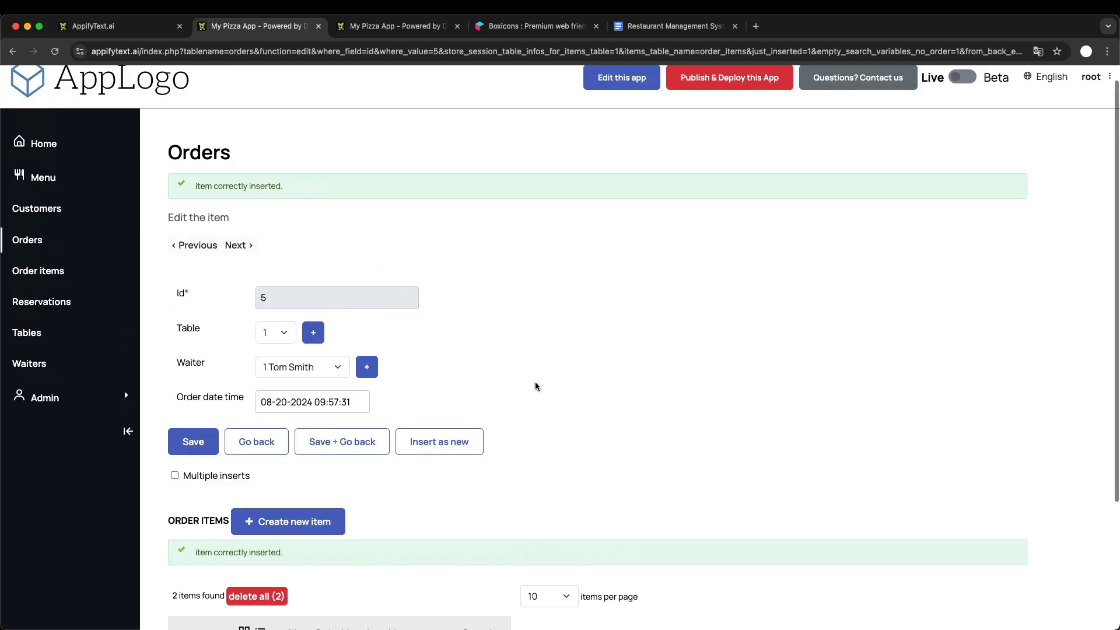
scroll(536, 387, "down", 2)
scroll(535, 386, "down", 1)
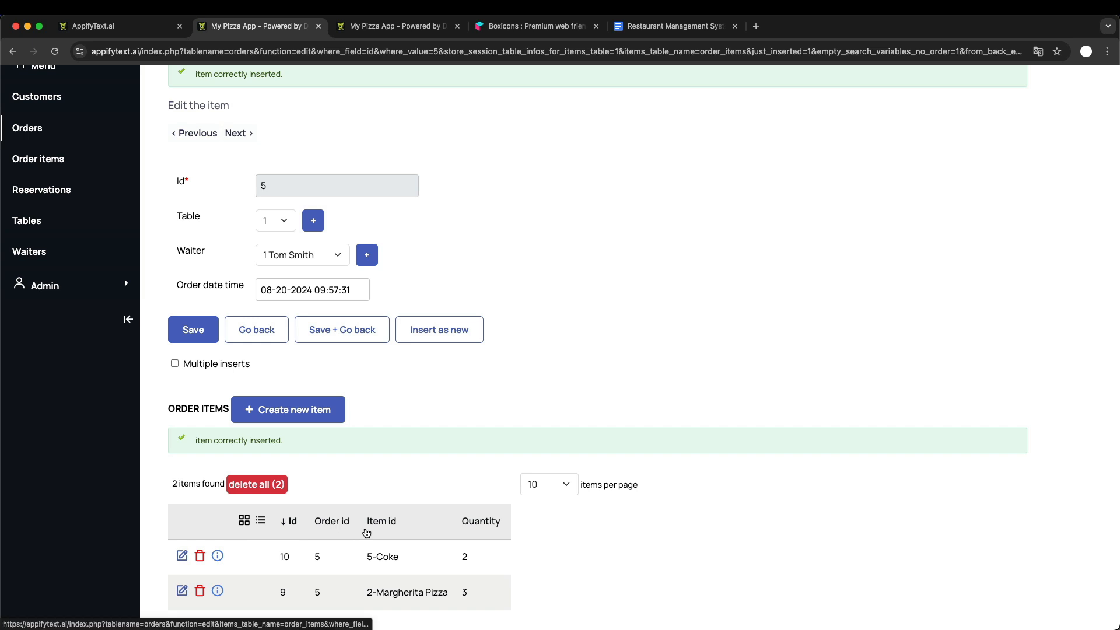
scroll(366, 532, "up", 2)
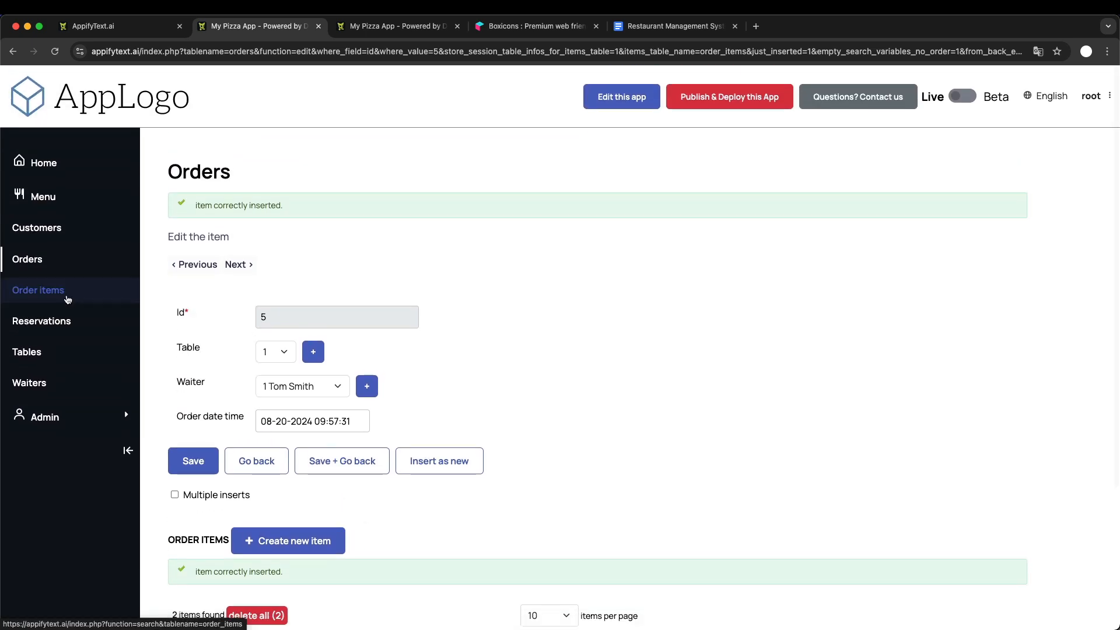
- Open a new order item form from the Order items page and check the available order id choices
left_click(41, 291)
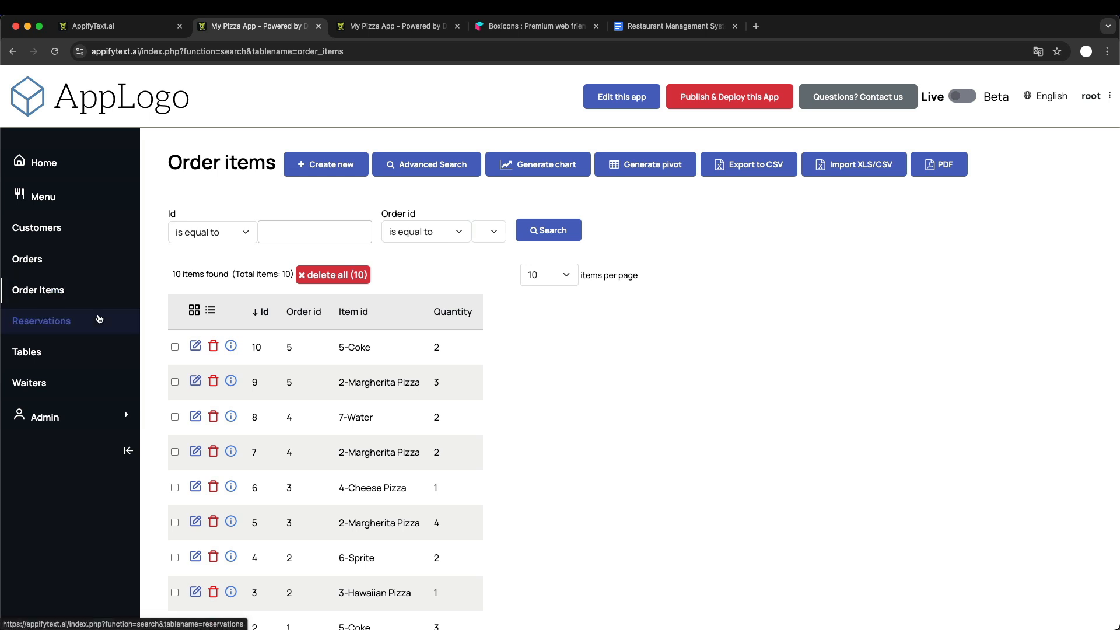
left_click(329, 163)
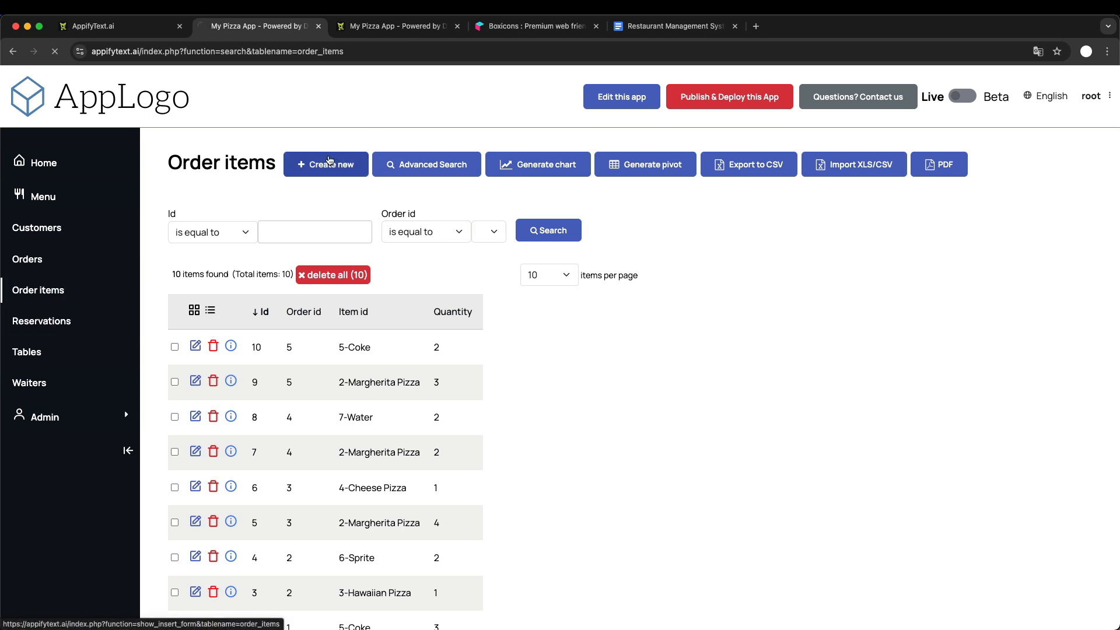
left_click(245, 241)
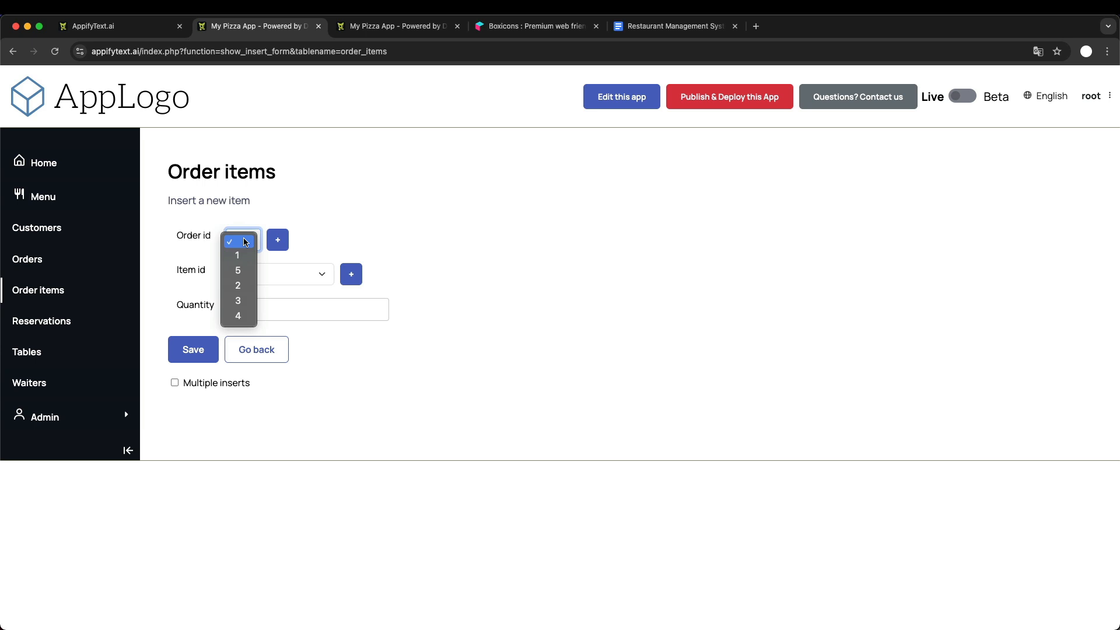
left_click(378, 192)
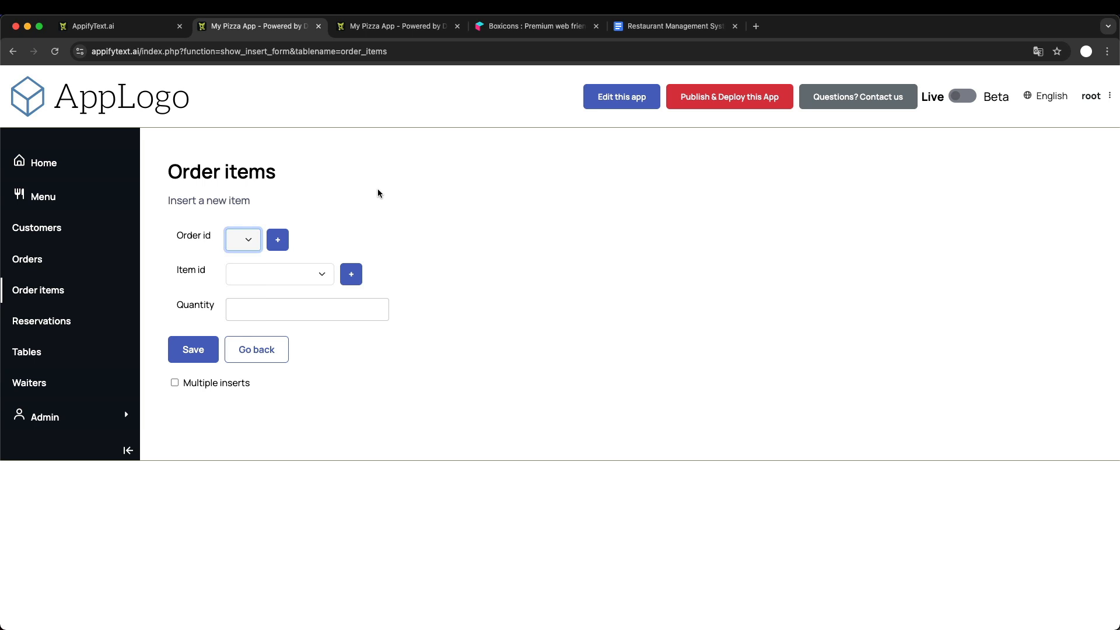
left_click(378, 194)
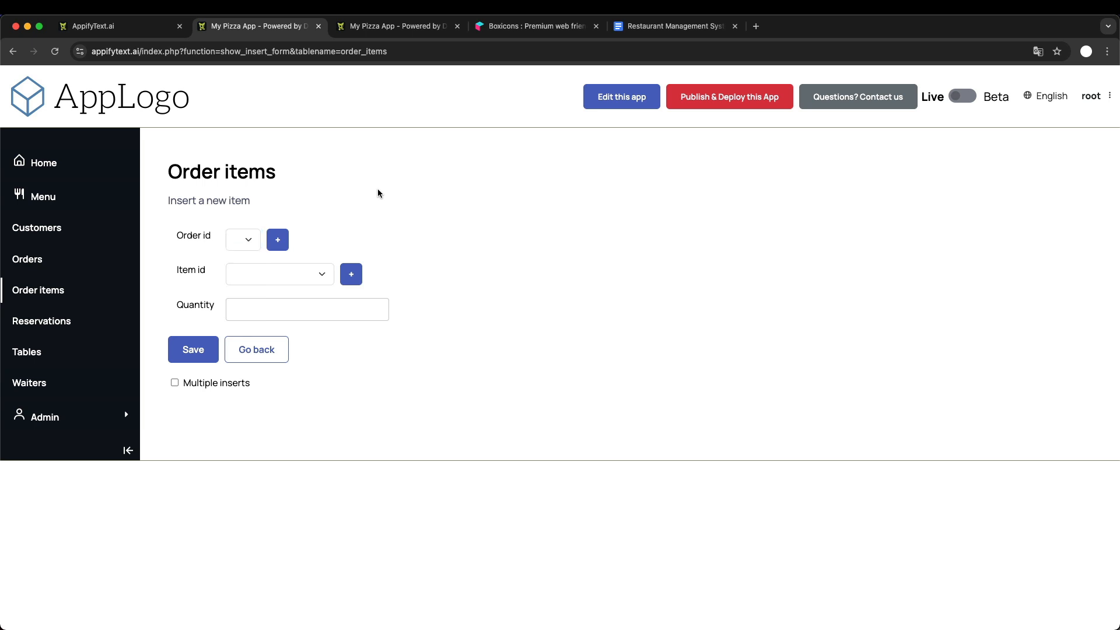
- Switch to the Google Docs improvements list and strike through "Master/details view for orders/order items"
left_click(680, 29)
left_click(403, 420)
left_click(345, 423)
left_click(548, 418, "shift")
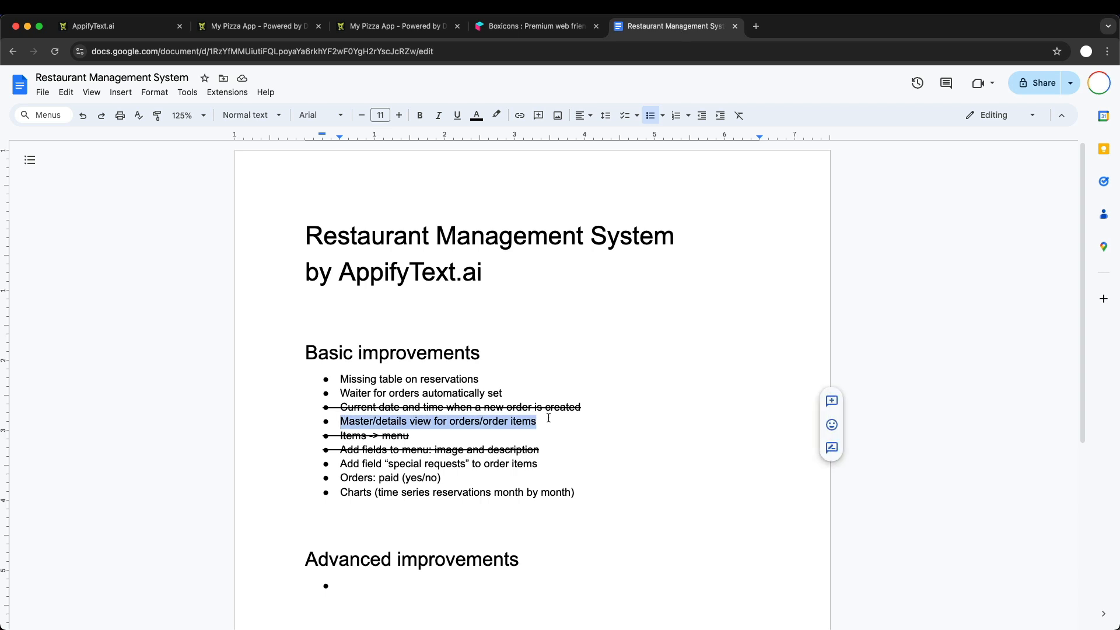
key("super+shift+x")
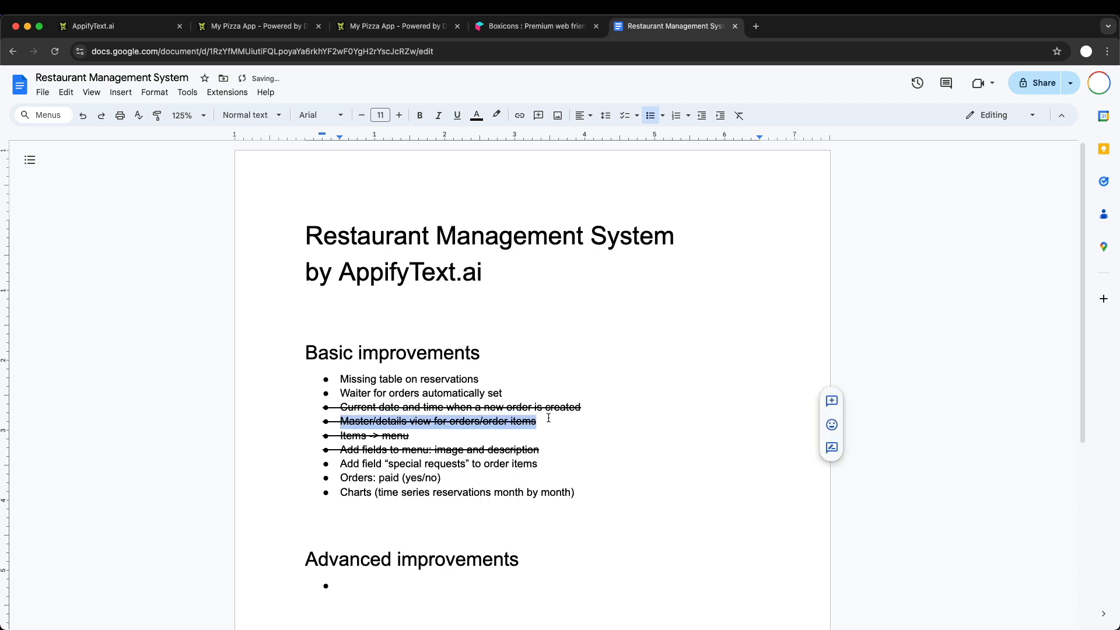
left_click(347, 378)
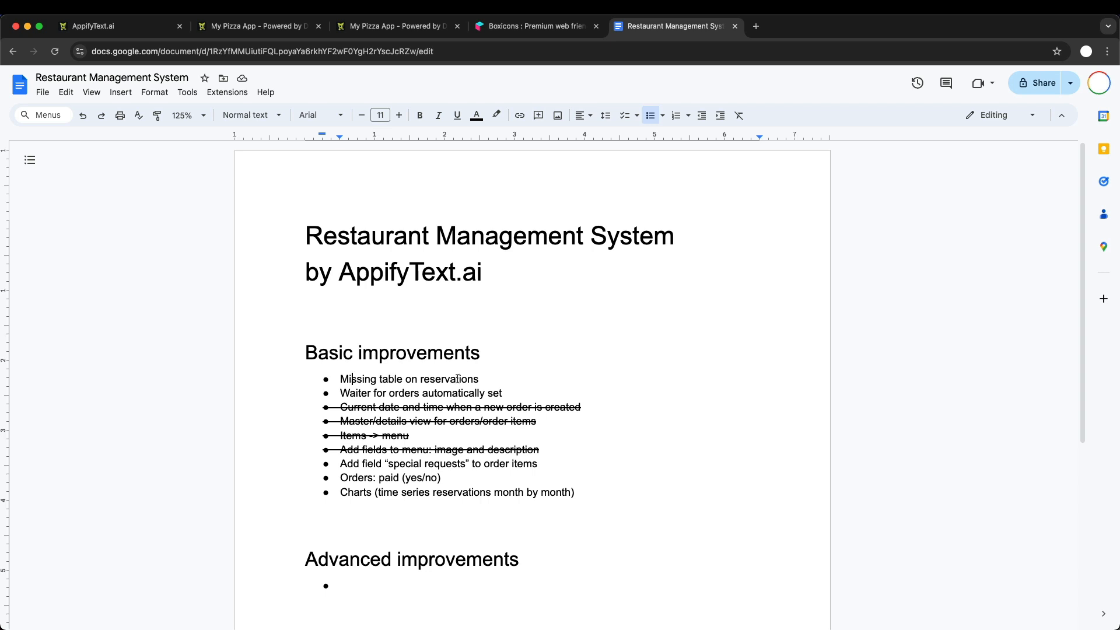
- In the running app, open a new reservation form and check its fields and the customer id choices
left_click(241, 26)
left_click(45, 322)
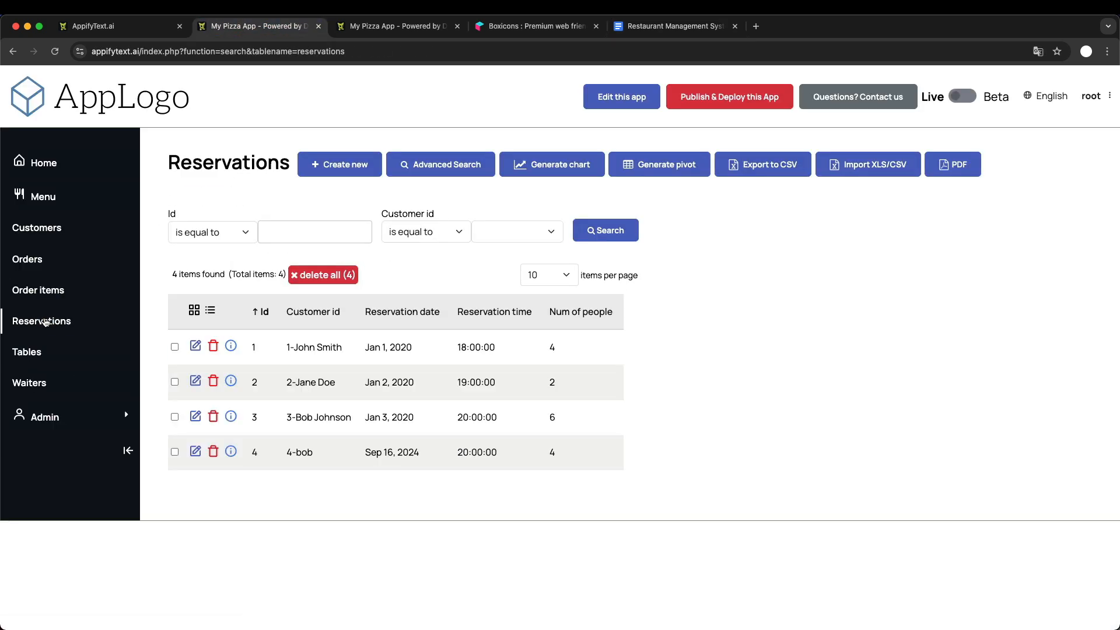
left_click(331, 173)
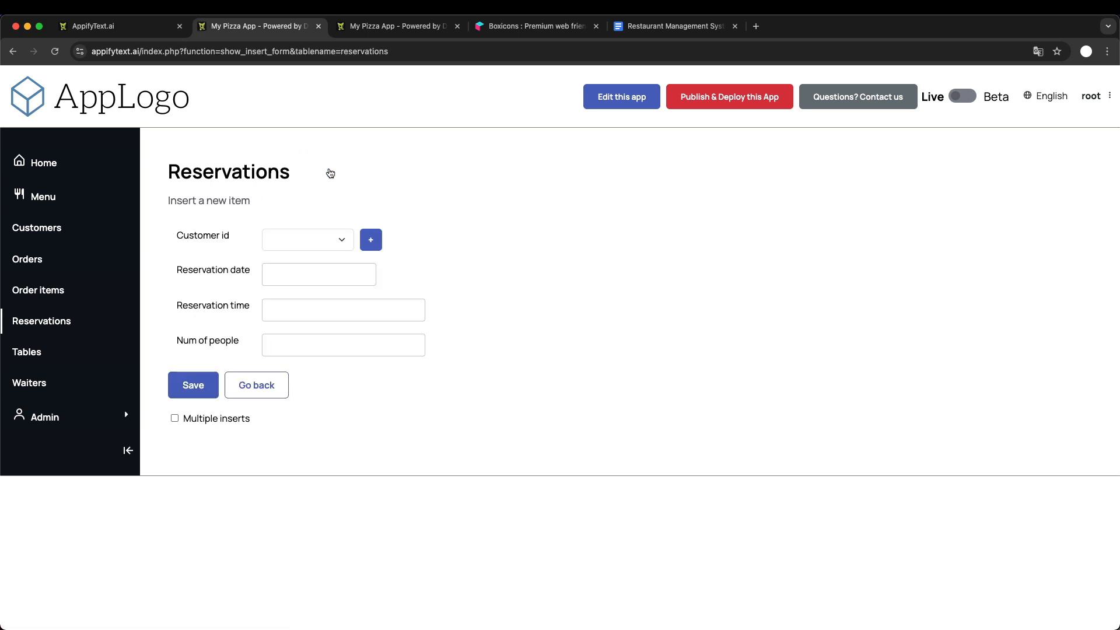
left_click(310, 240)
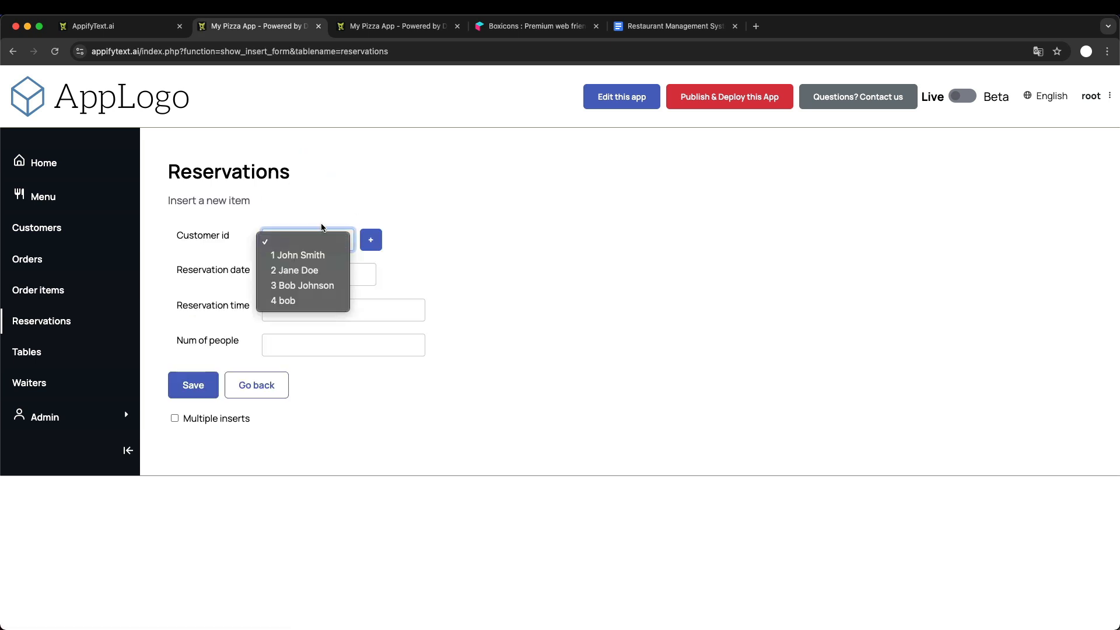
left_click(306, 244)
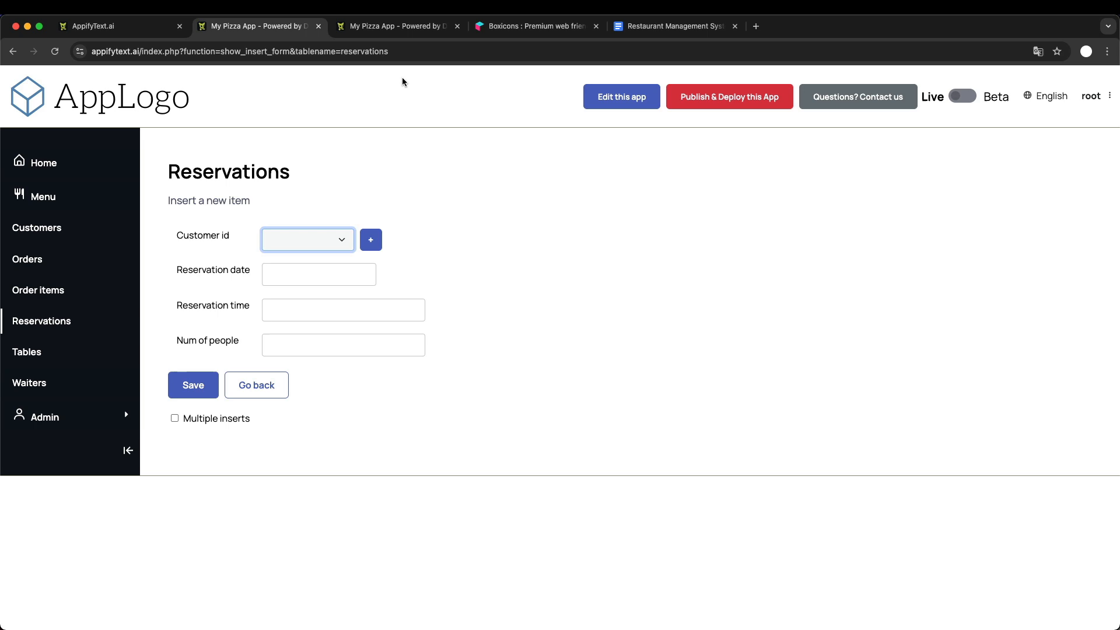
- In the admin area's Data section, add a new blank field to the reservations table
left_click(398, 28)
scroll(246, 300, "up", 5)
scroll(246, 300, "up", 10)
left_click(58, 95)
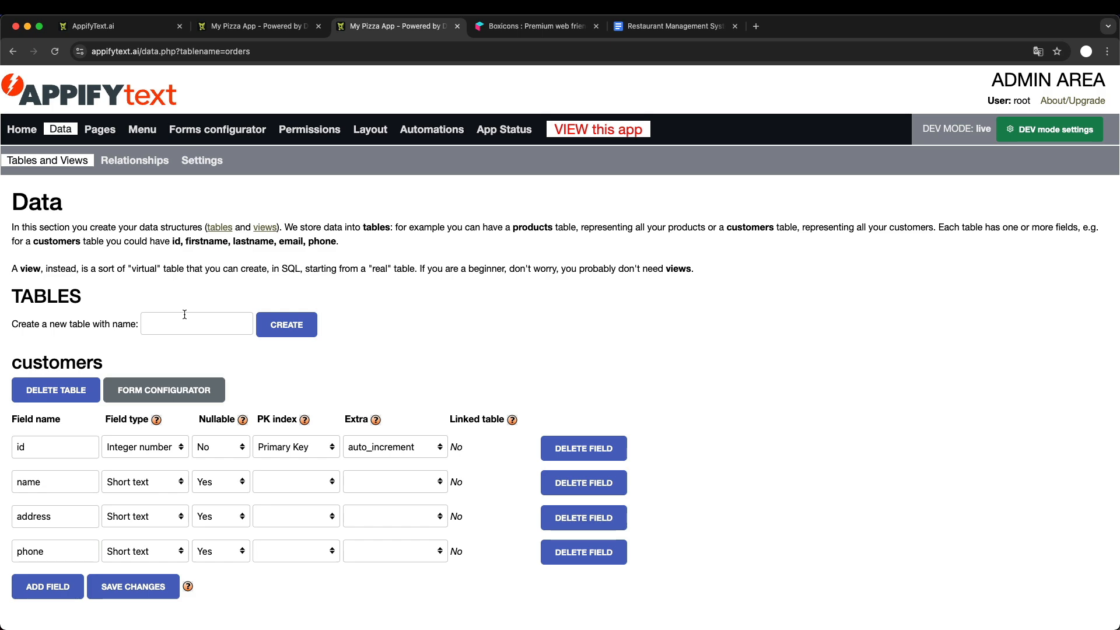
scroll(184, 315, "down", 6)
scroll(184, 319, "down", 6)
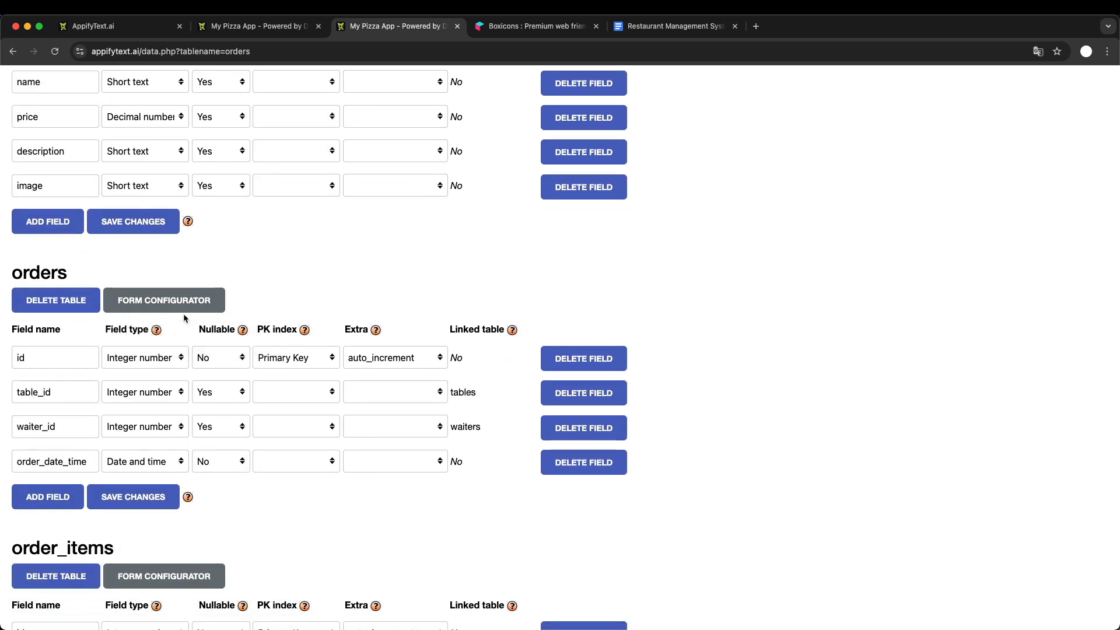
scroll(183, 315, "down", 12)
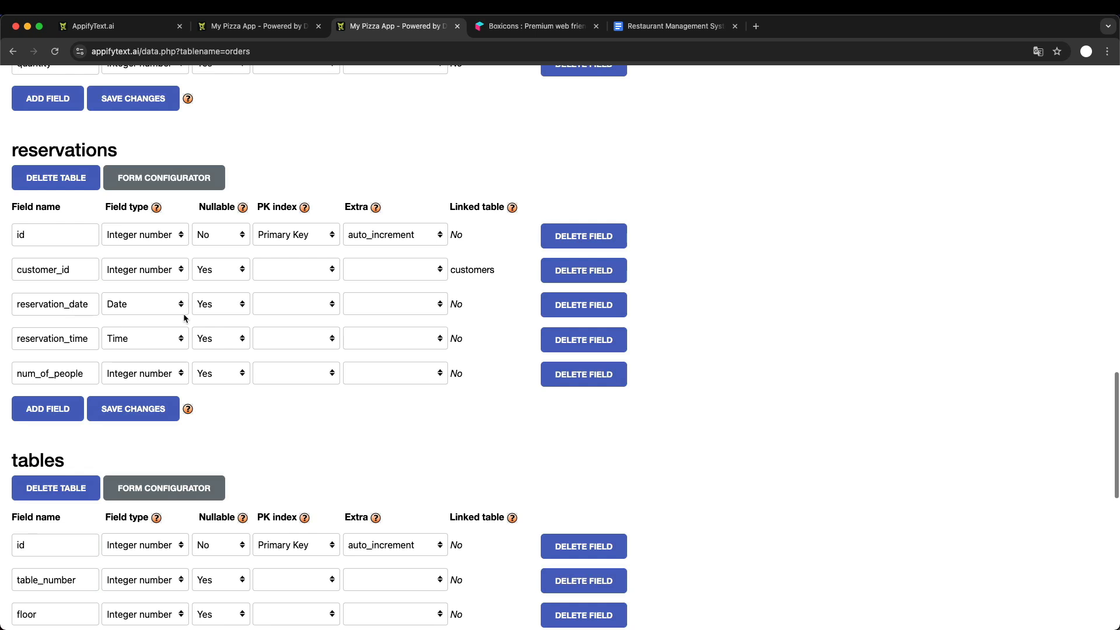
left_click(53, 412)
left_click(72, 408)
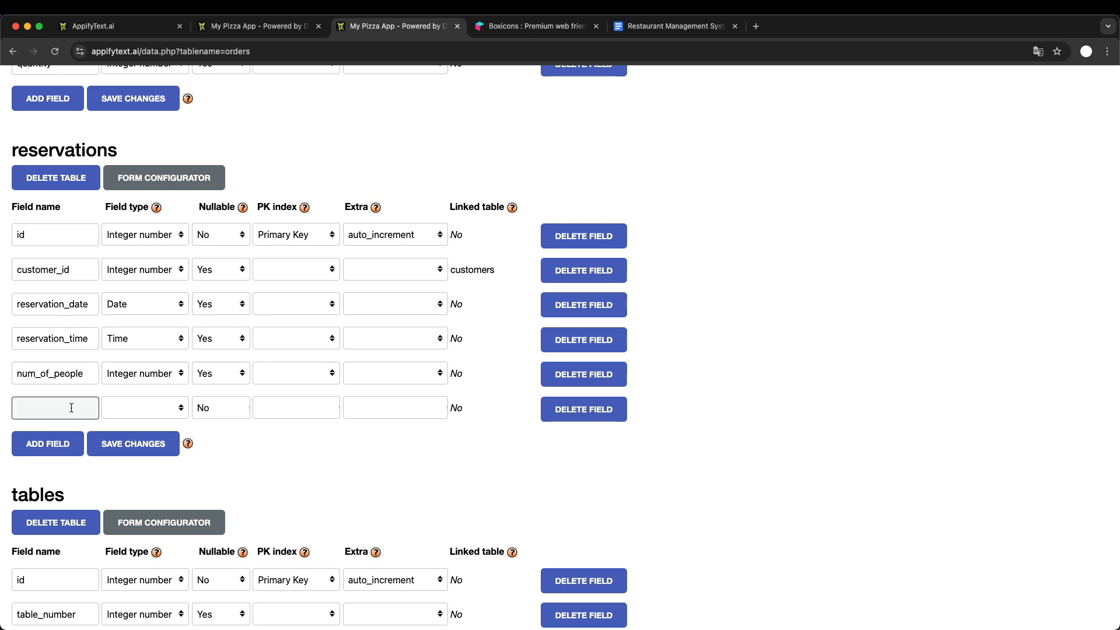
- Name the new reservations field table_id, after comparing with the customer id lookup on the reservation form
scroll(71, 408, "down", 2)
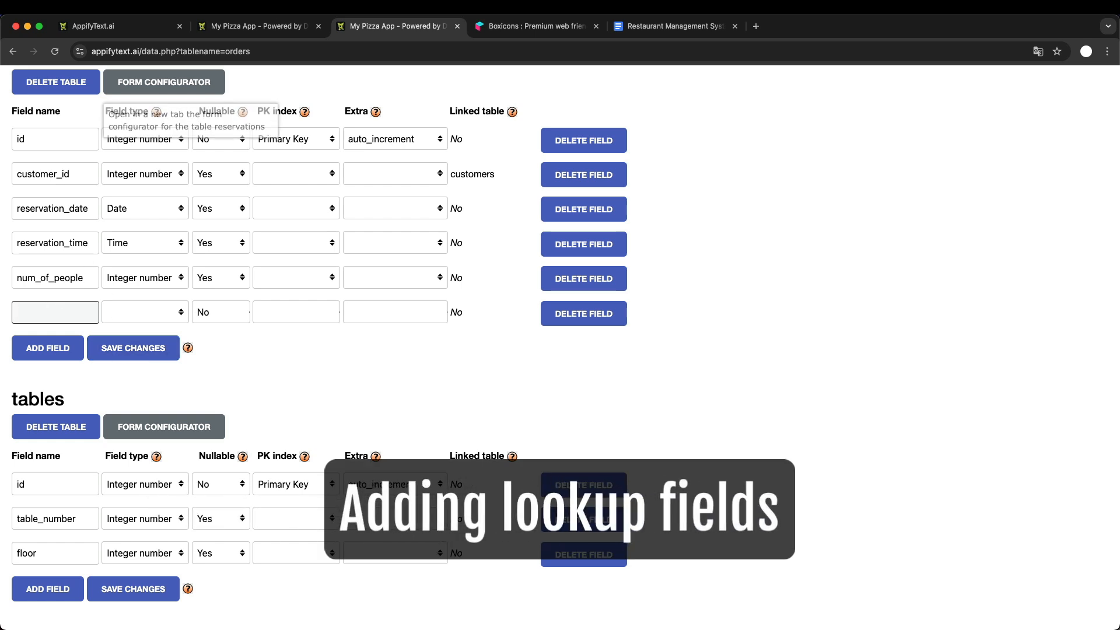
left_click(257, 26)
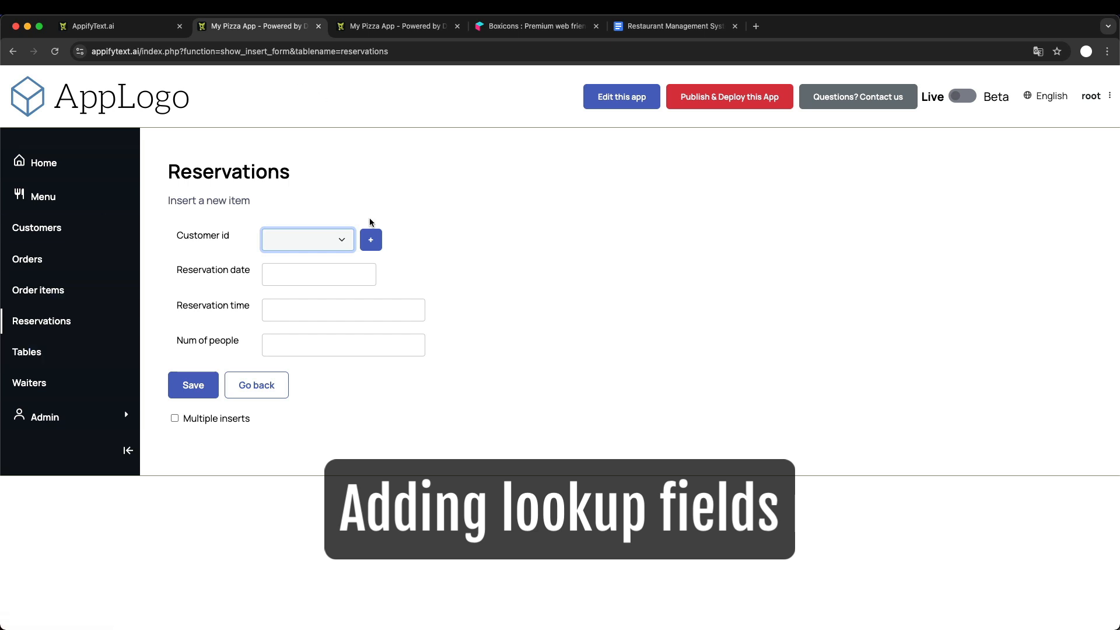
left_click(390, 26)
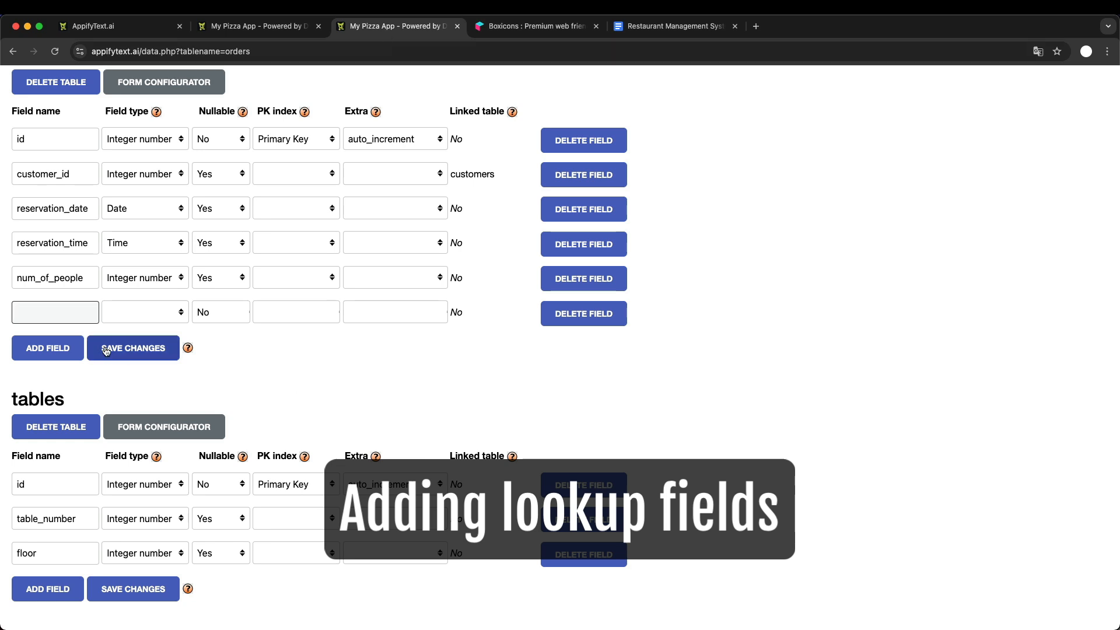
type("table_id")
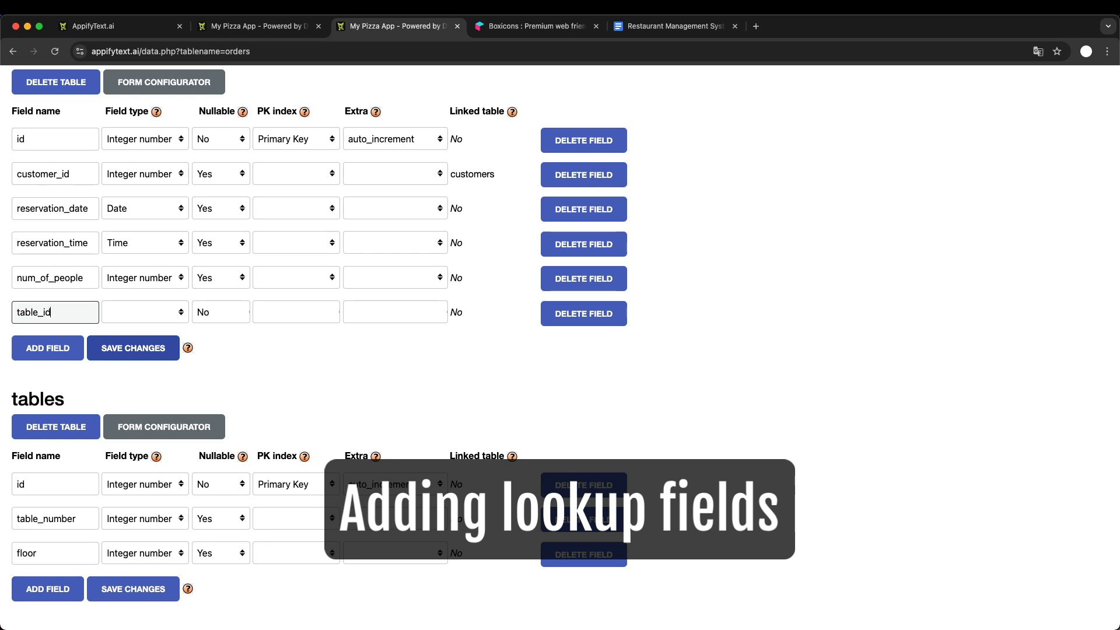
- Look at the restaurant tables list in the running app, and return to the admin area
left_click(256, 25)
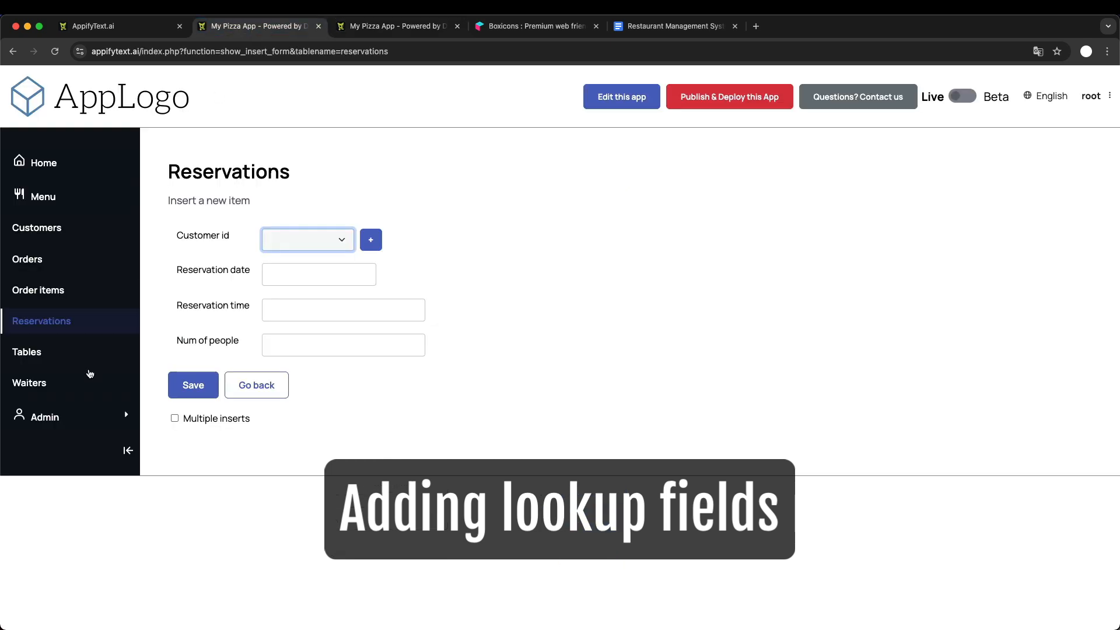
left_click(32, 351)
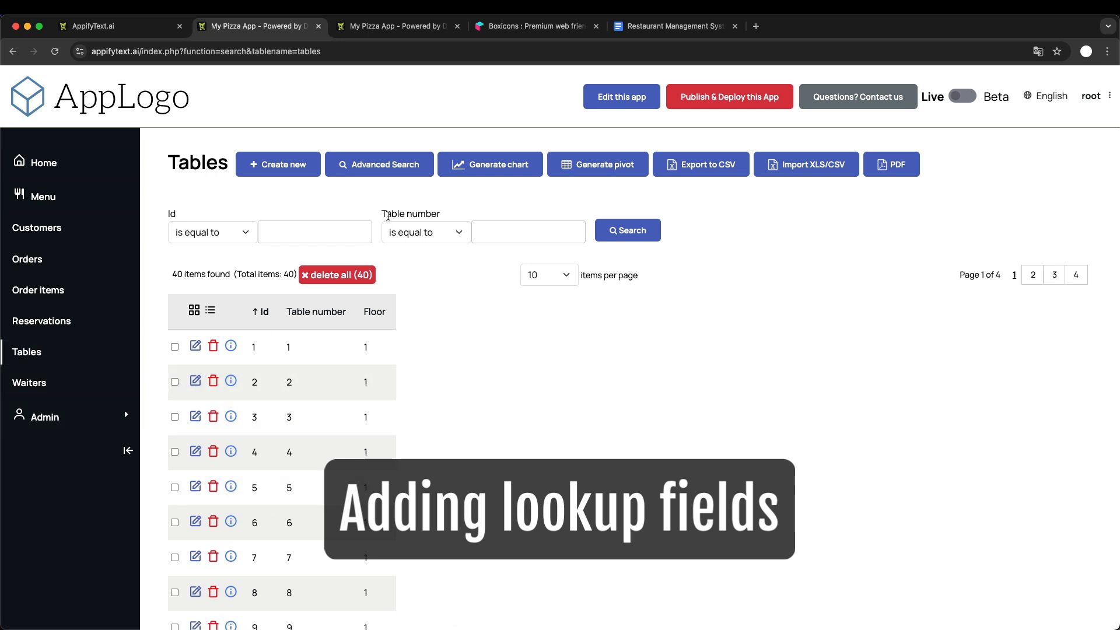
left_click(411, 33)
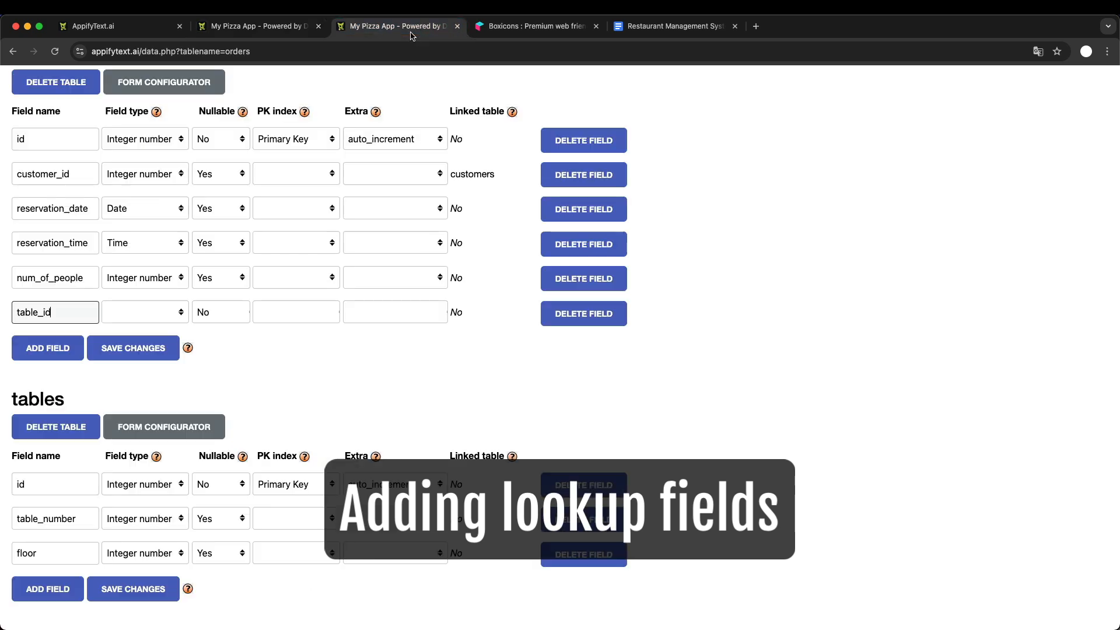
- Set the table_id field's type to Integer number and Nullable to Yes, and save the reservations table changes
left_click(146, 314)
left_click(156, 328)
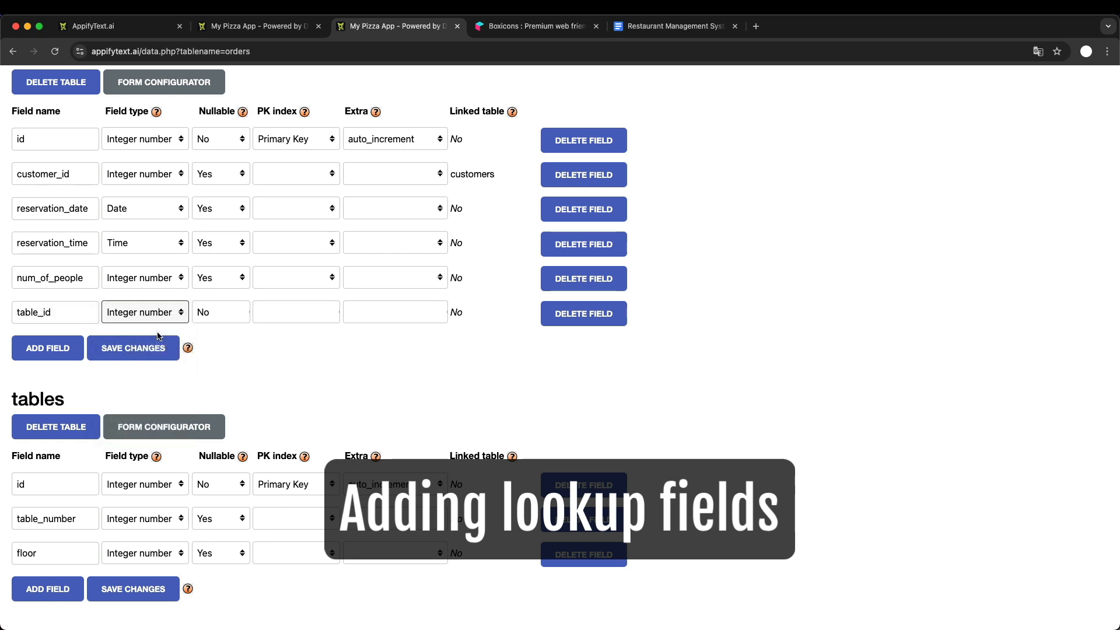
scroll(251, 352, "up", 2)
scroll(251, 352, "up", 1)
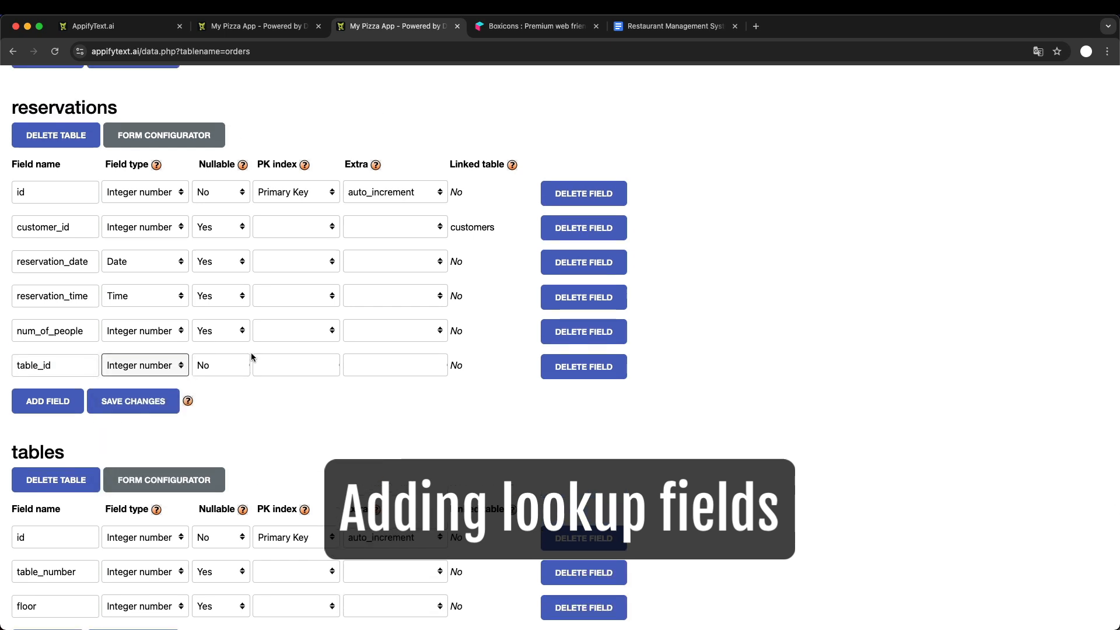
left_click(221, 369)
left_click(224, 385)
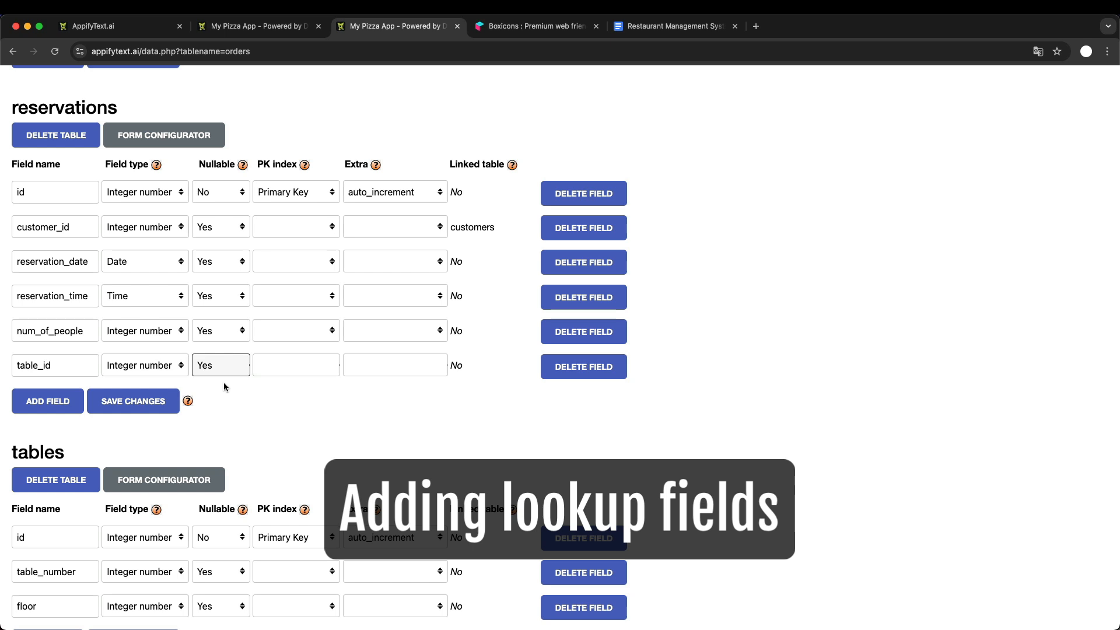
left_click(245, 26)
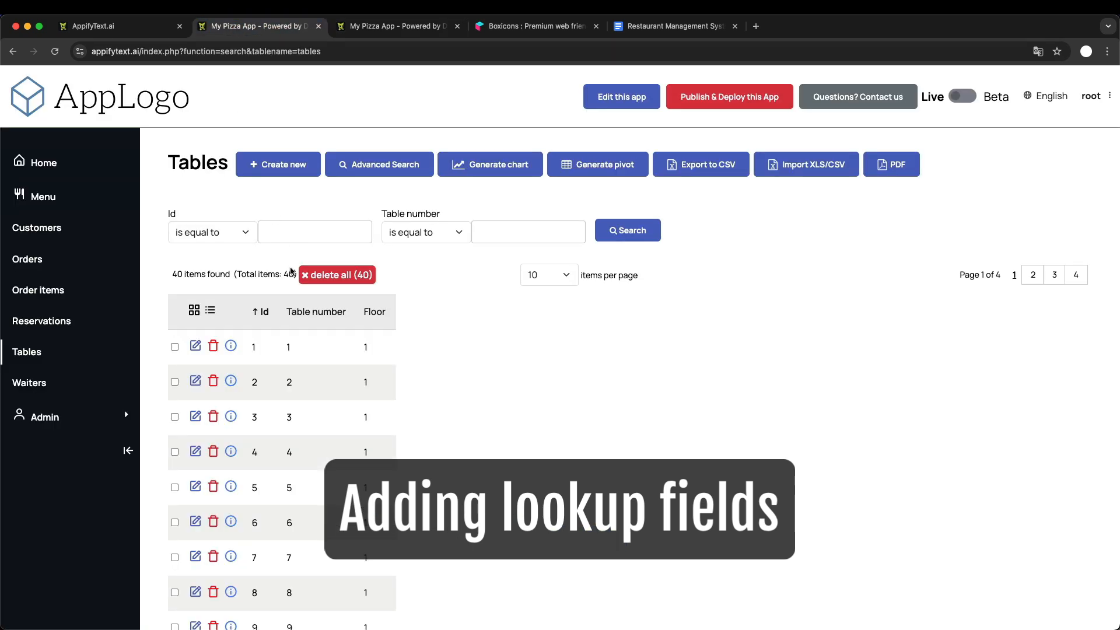
left_click(53, 327)
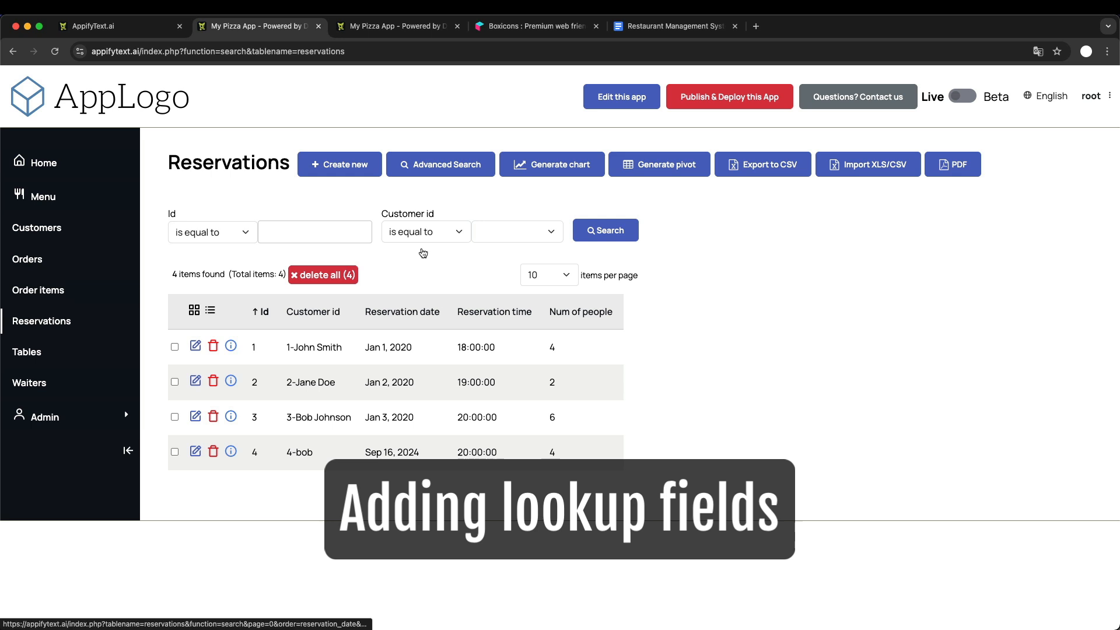
left_click(395, 29)
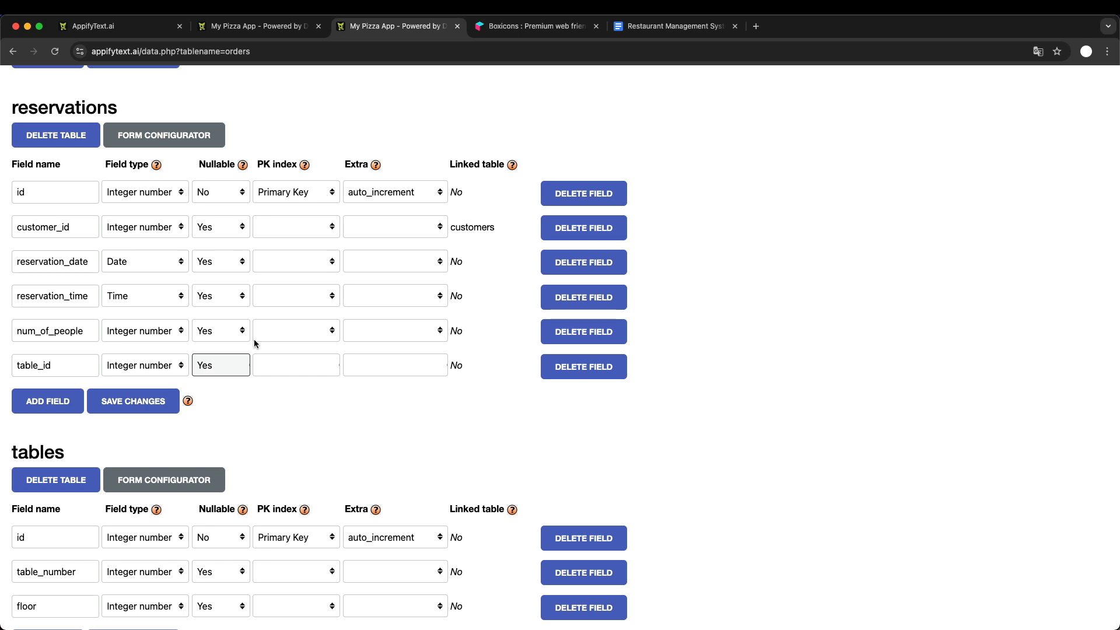
scroll(275, 419, "up", 5)
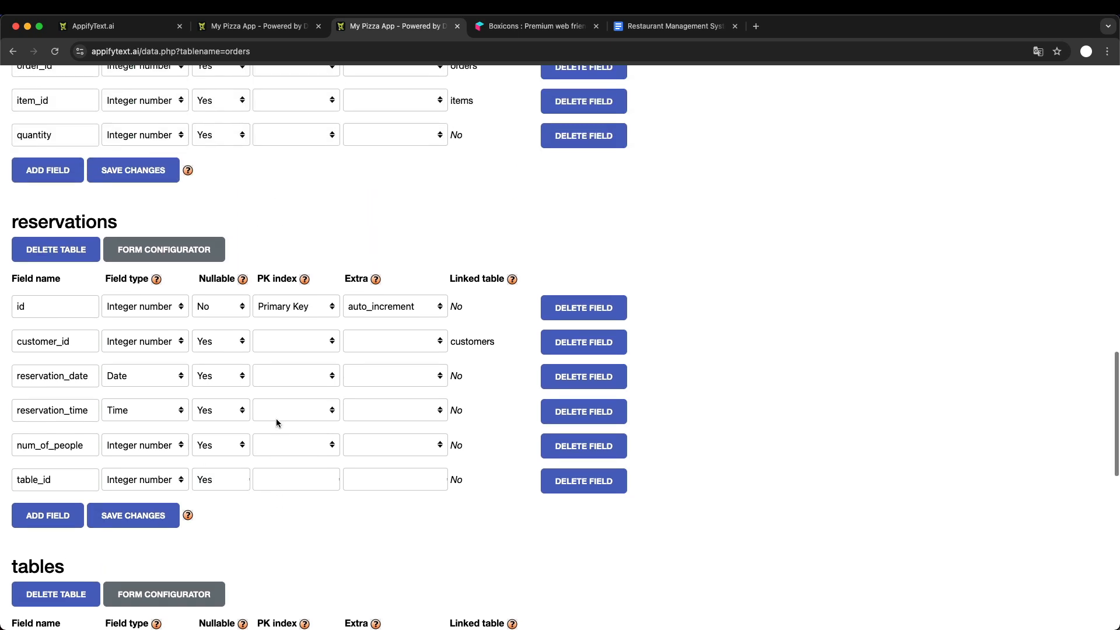
- Open a new reservation form in the running app and inspect its Table id field
left_click(267, 26)
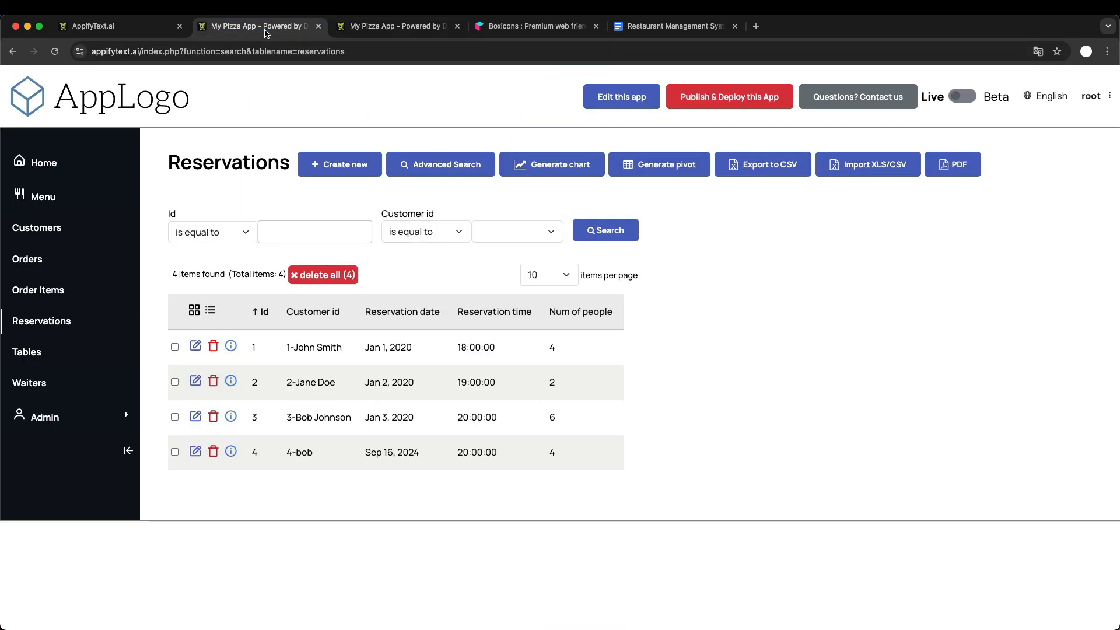
left_click(348, 165)
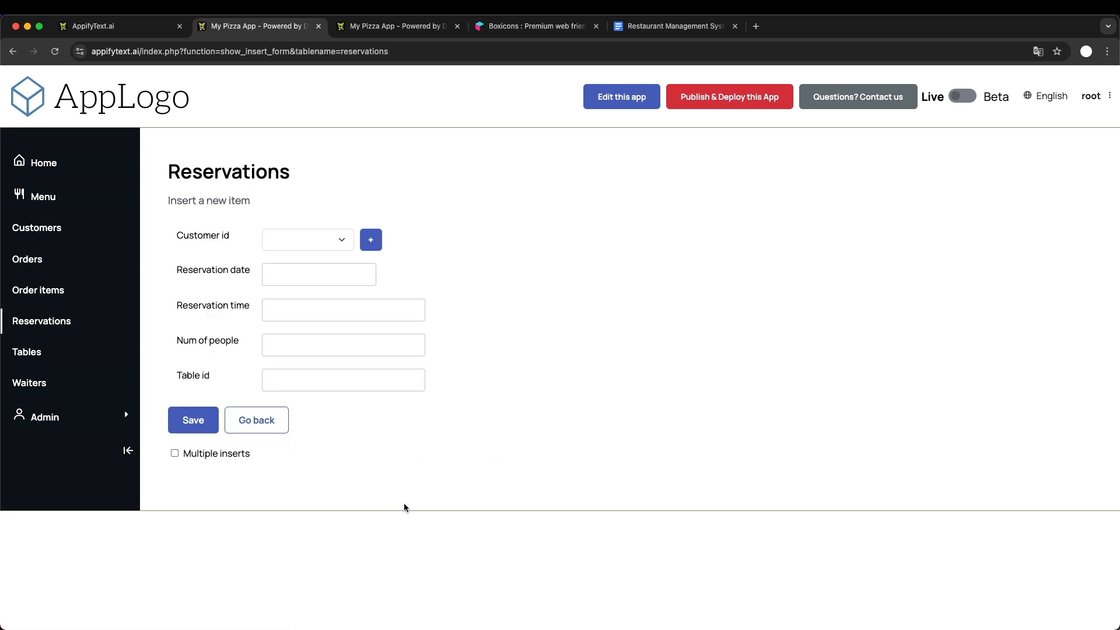
left_click(317, 381)
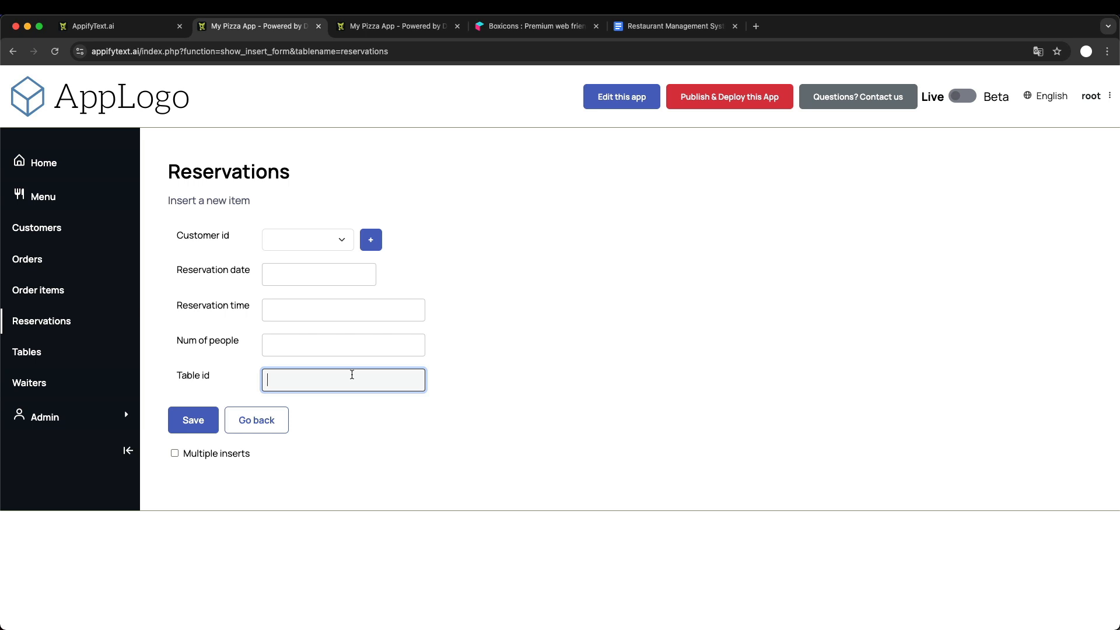
- Return to the admin area and open the form configuration of the reservations table's table_id field
left_click(397, 26)
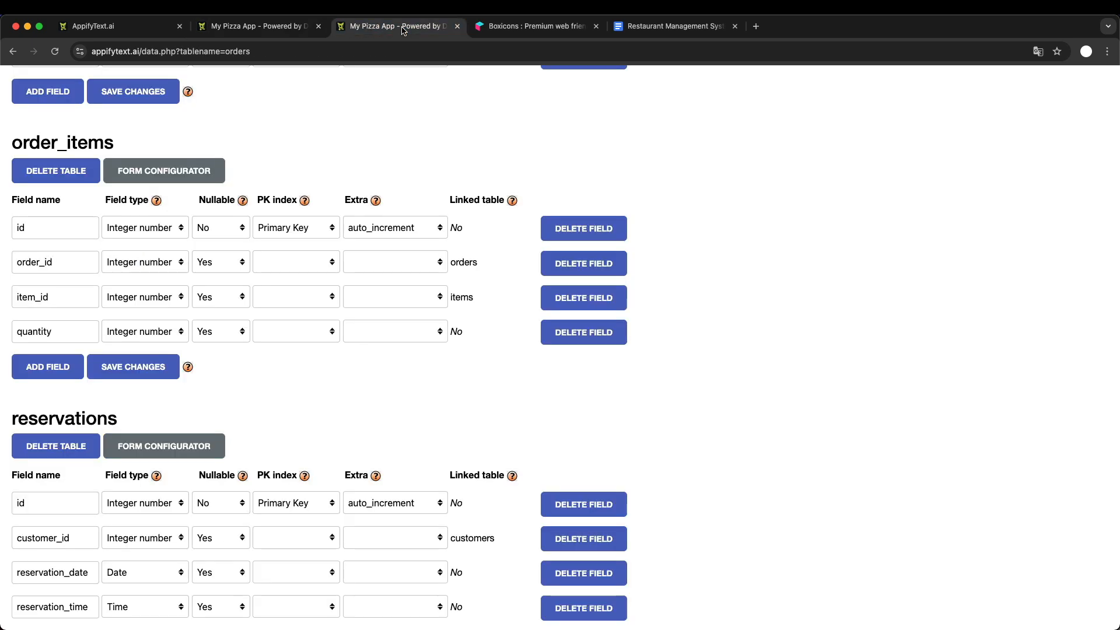
scroll(332, 270, "up", 15)
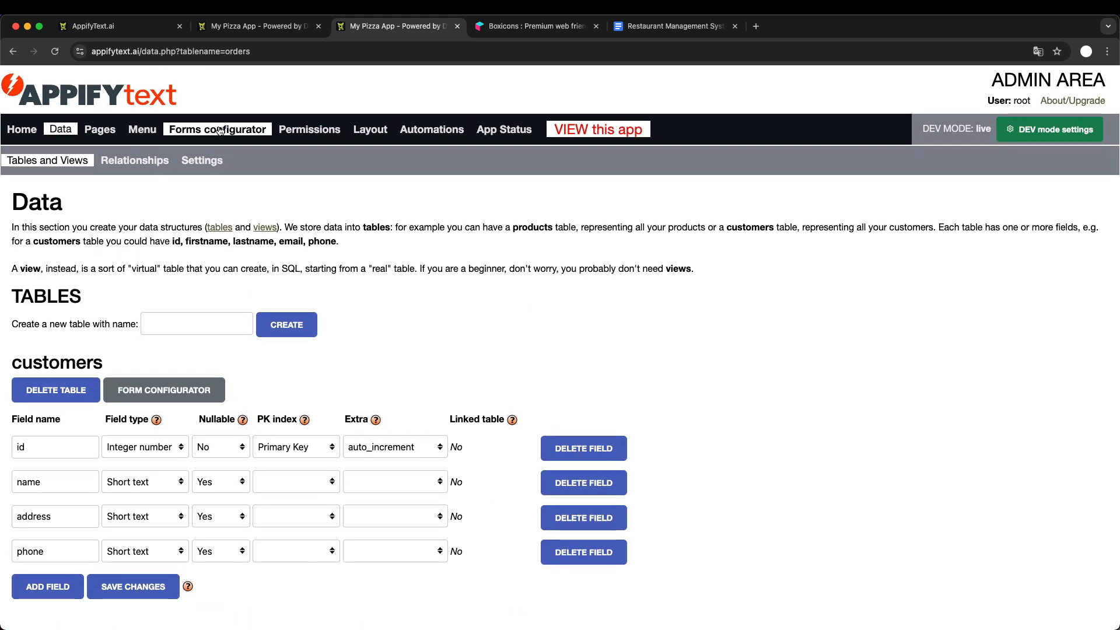
left_click(219, 128)
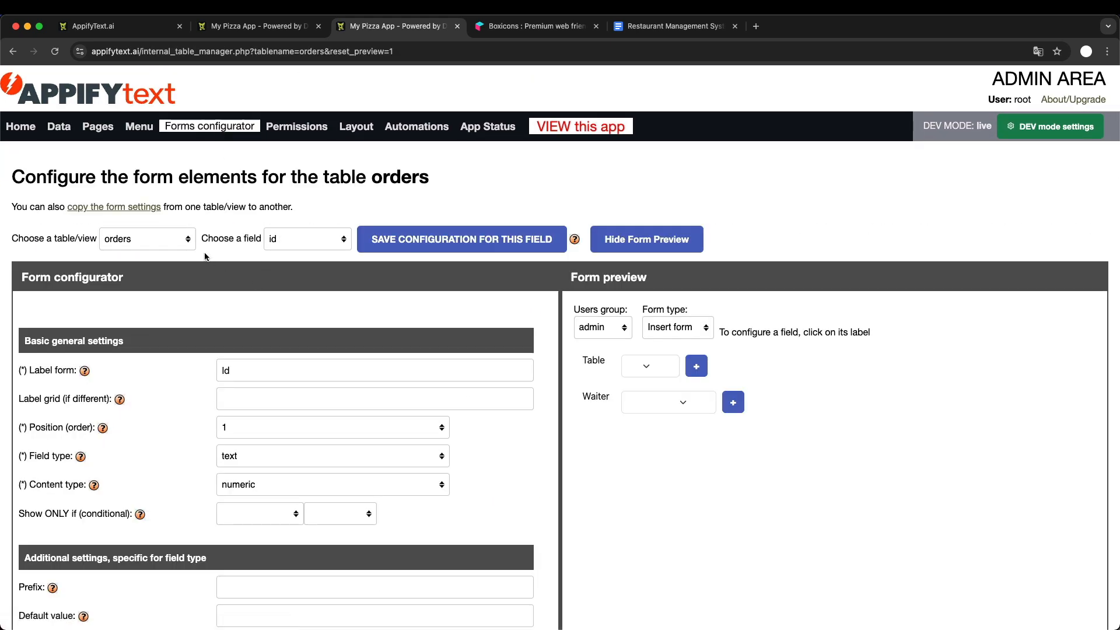
left_click(174, 241)
left_click(170, 255)
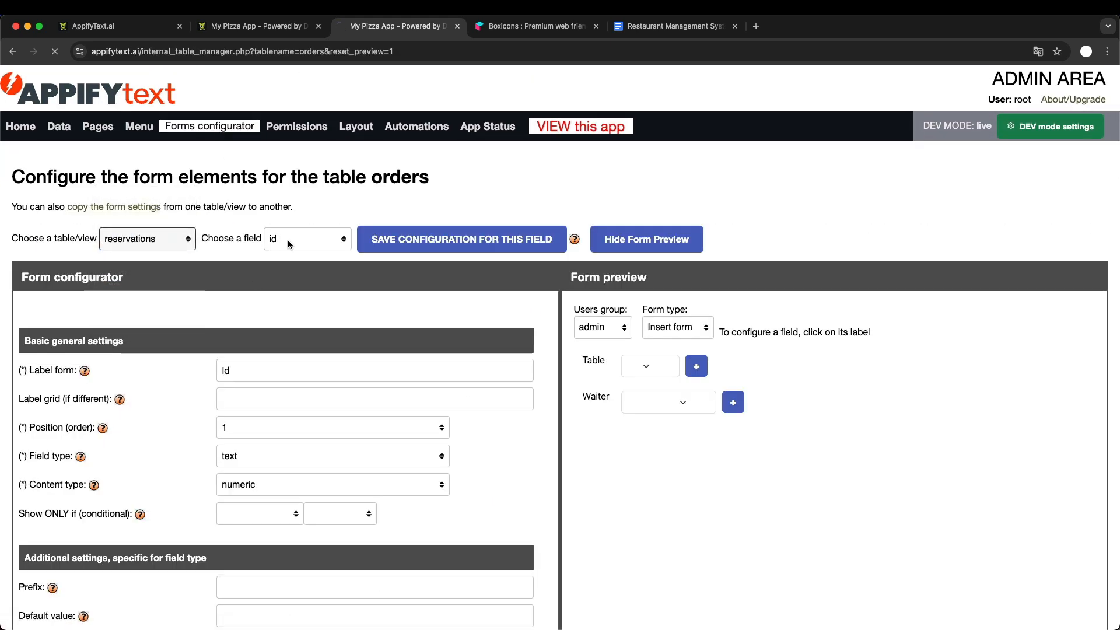
left_click(294, 241)
left_click(309, 315)
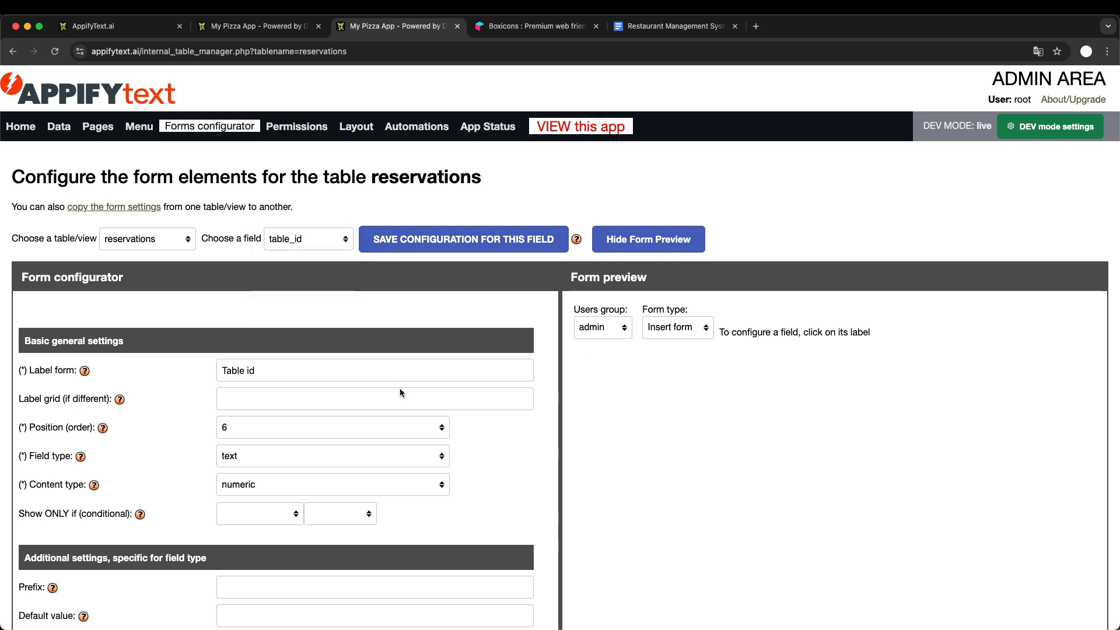
- Change the table_id field's form label to Table and its field type to select_single
scroll(401, 388, "down", 2)
scroll(401, 388, "down", 1)
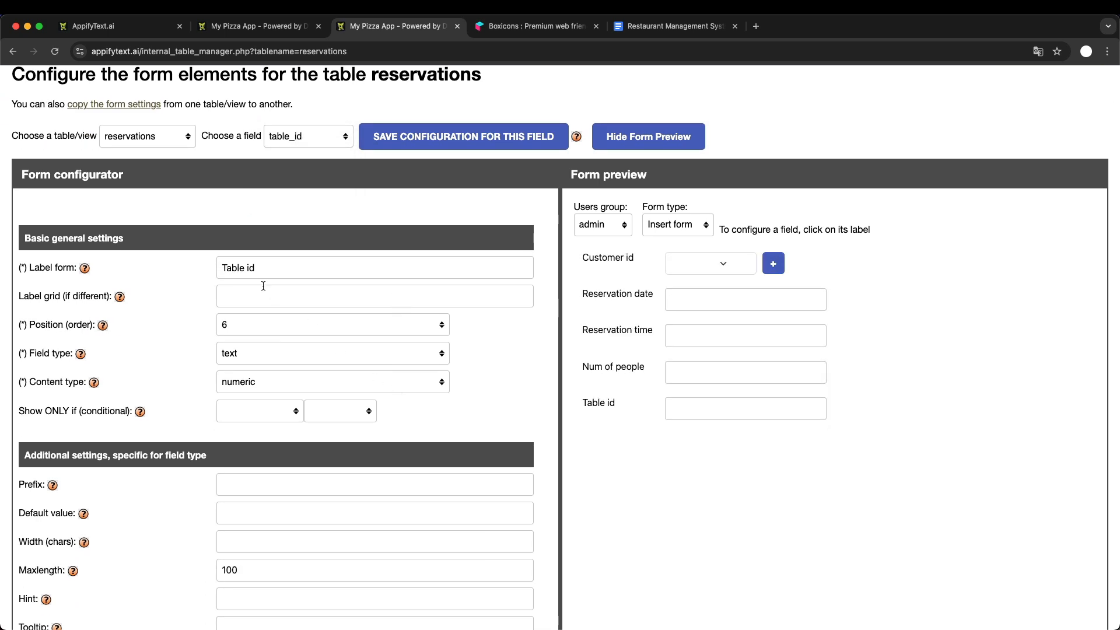
double_click(251, 268)
key("BackSpace")
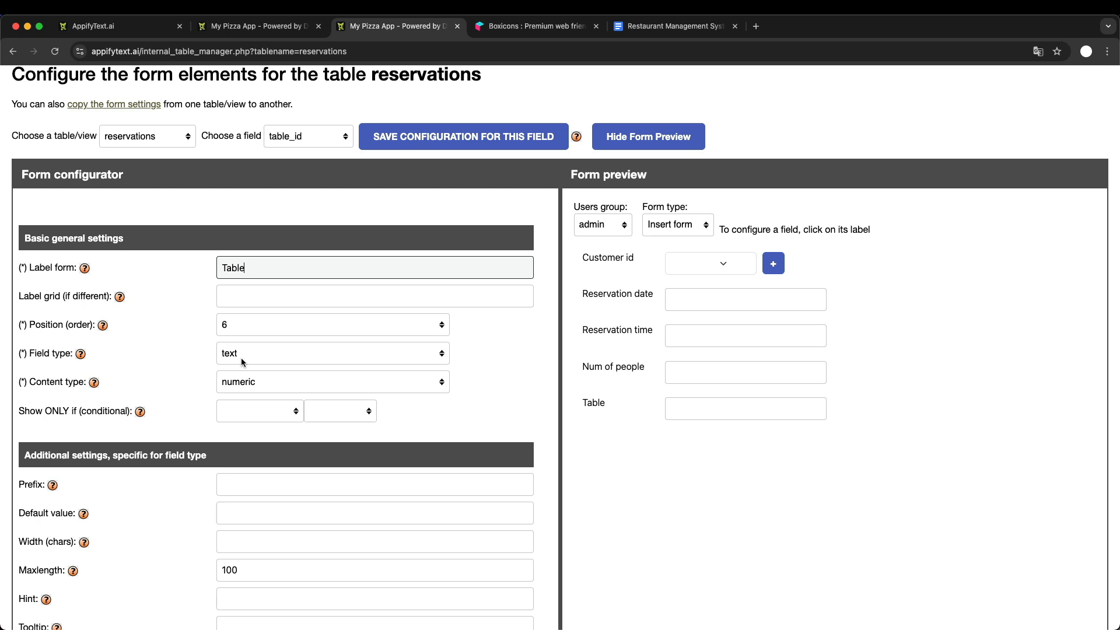
scroll(242, 362, "down", 3)
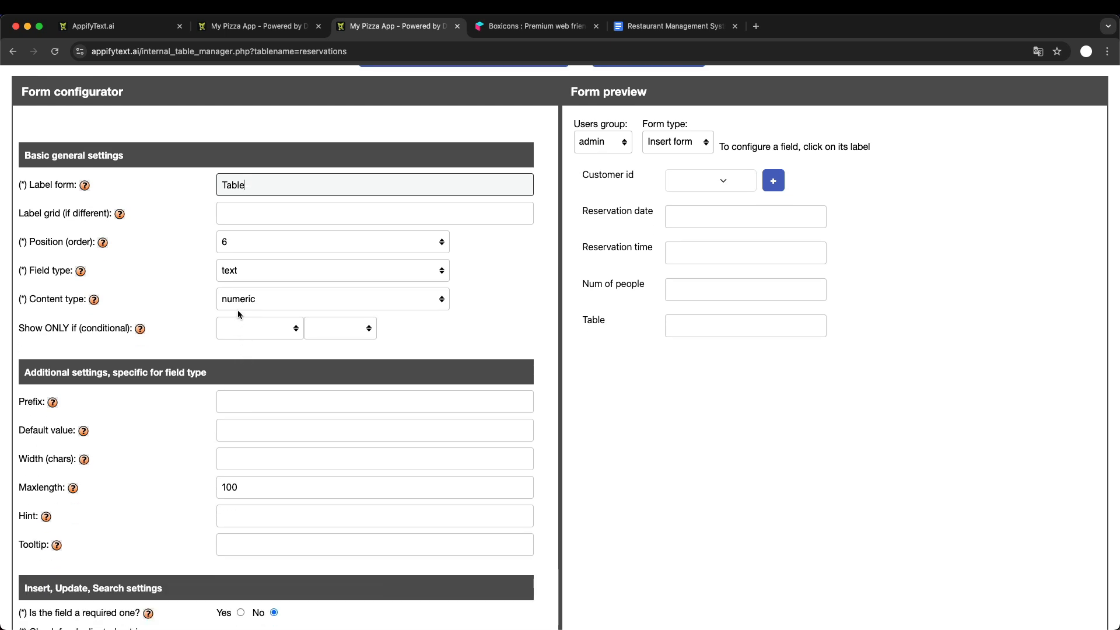
left_click(237, 272)
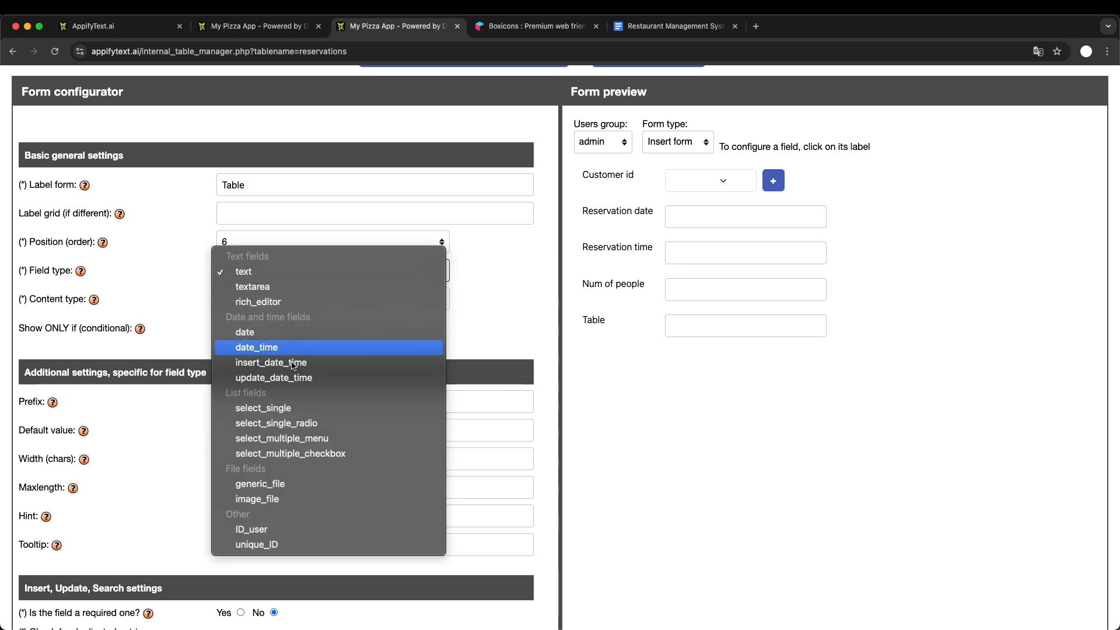
left_click(303, 408)
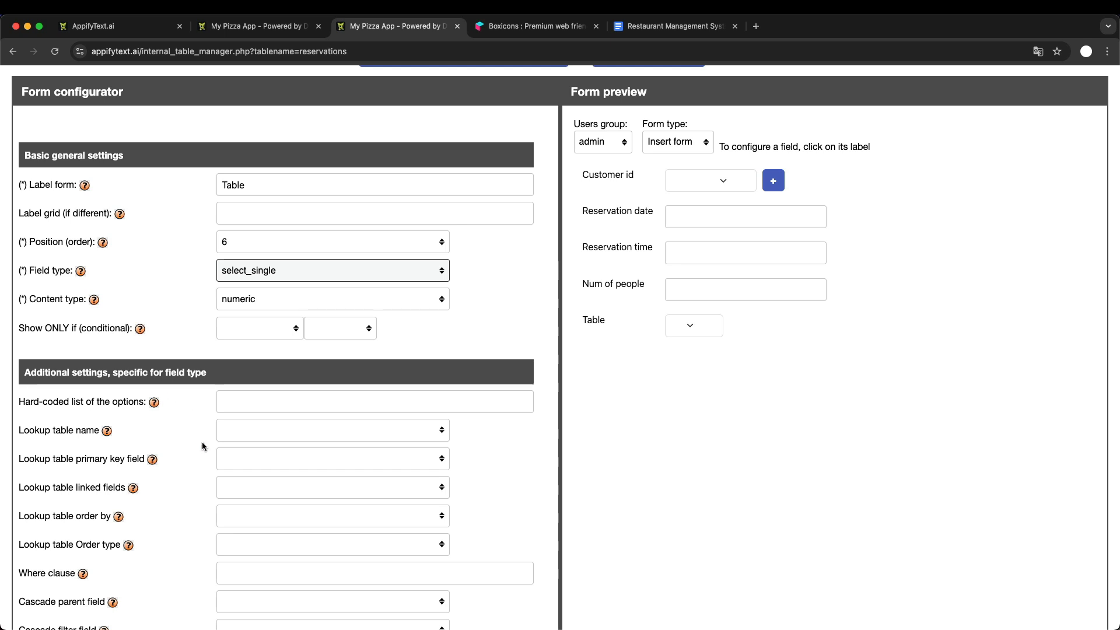
- Set the field's lookup table to tables, with id as primary key field and table_number as linked field
scroll(203, 447, "down", 2)
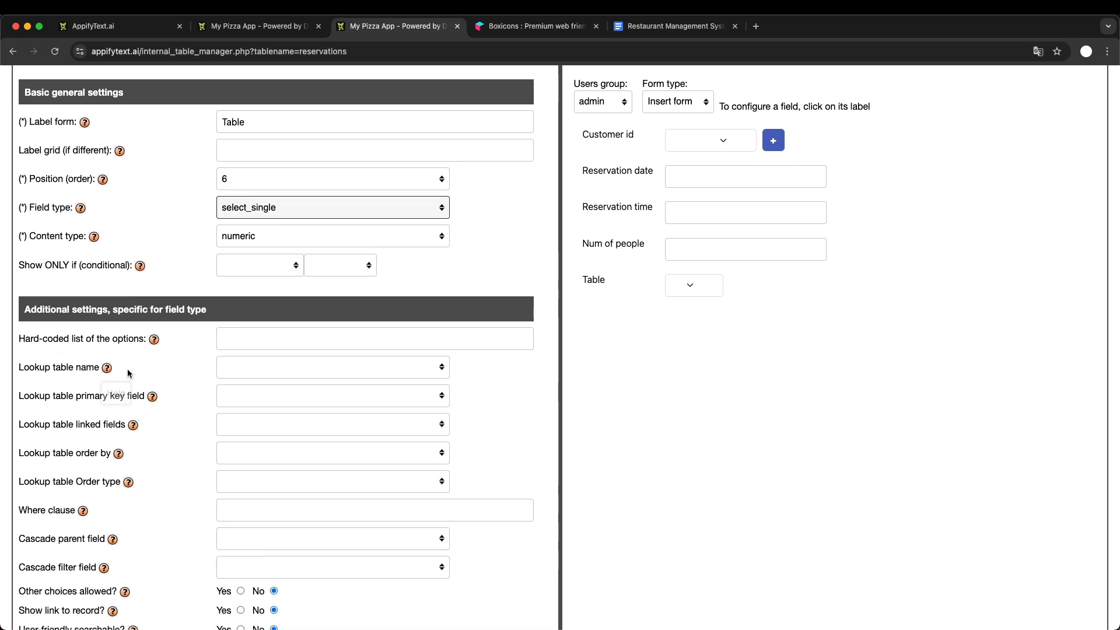
left_click(266, 368)
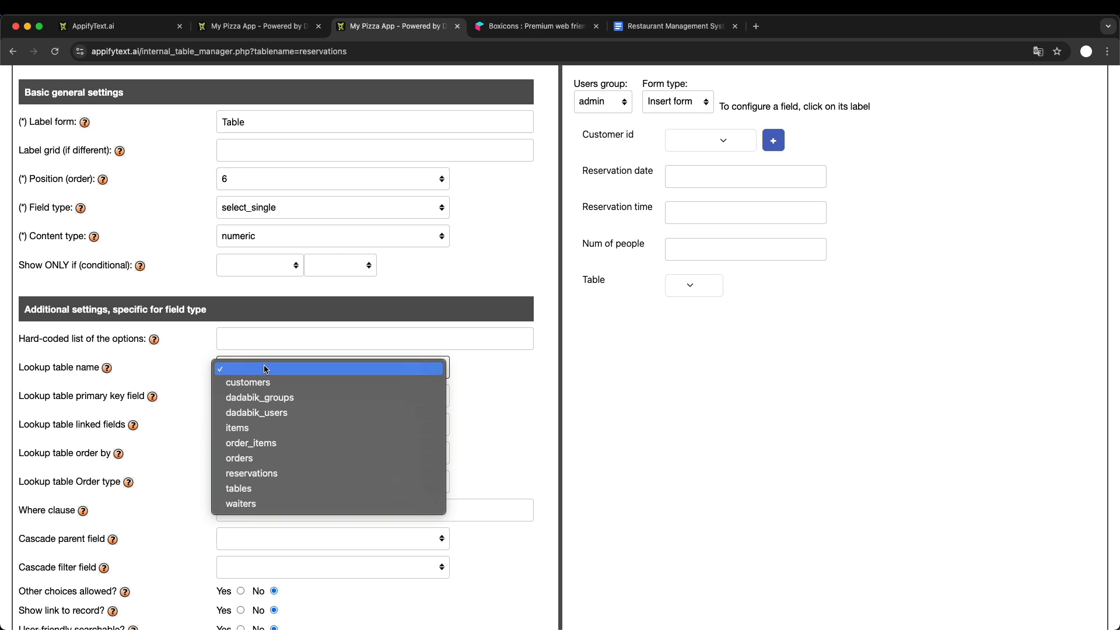
left_click(281, 489)
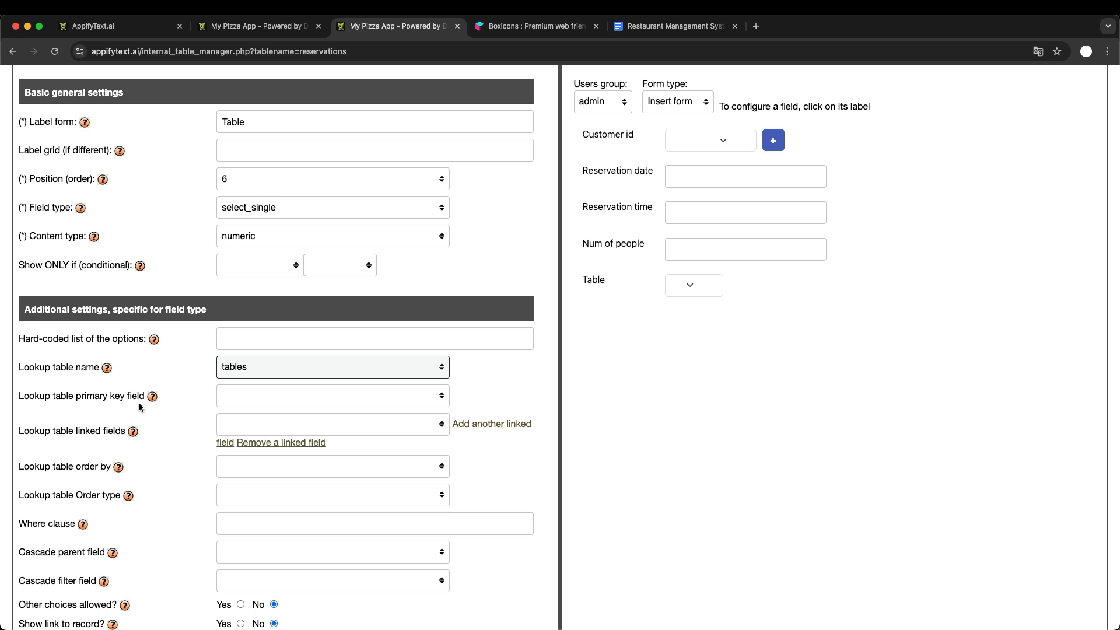
left_click(253, 400)
left_click(269, 412)
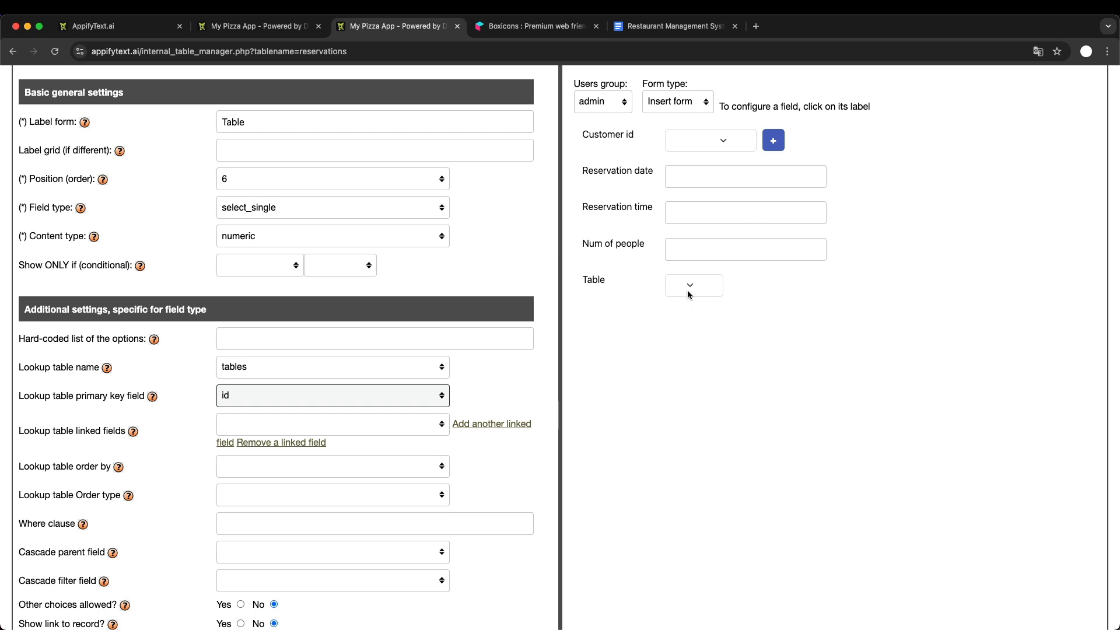
left_click(303, 425)
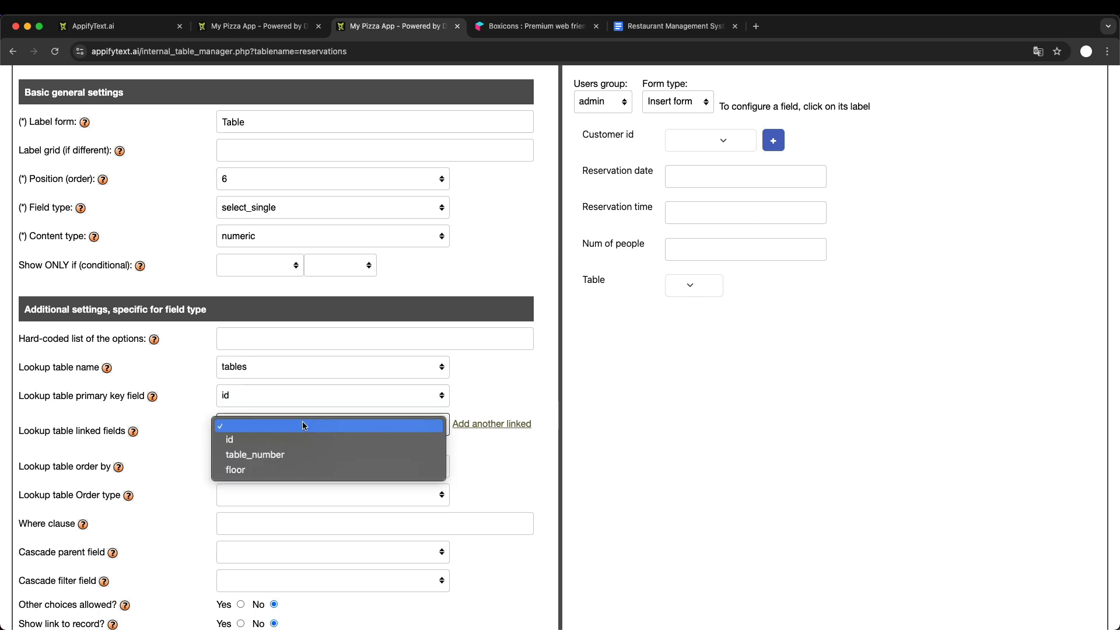
left_click(306, 455)
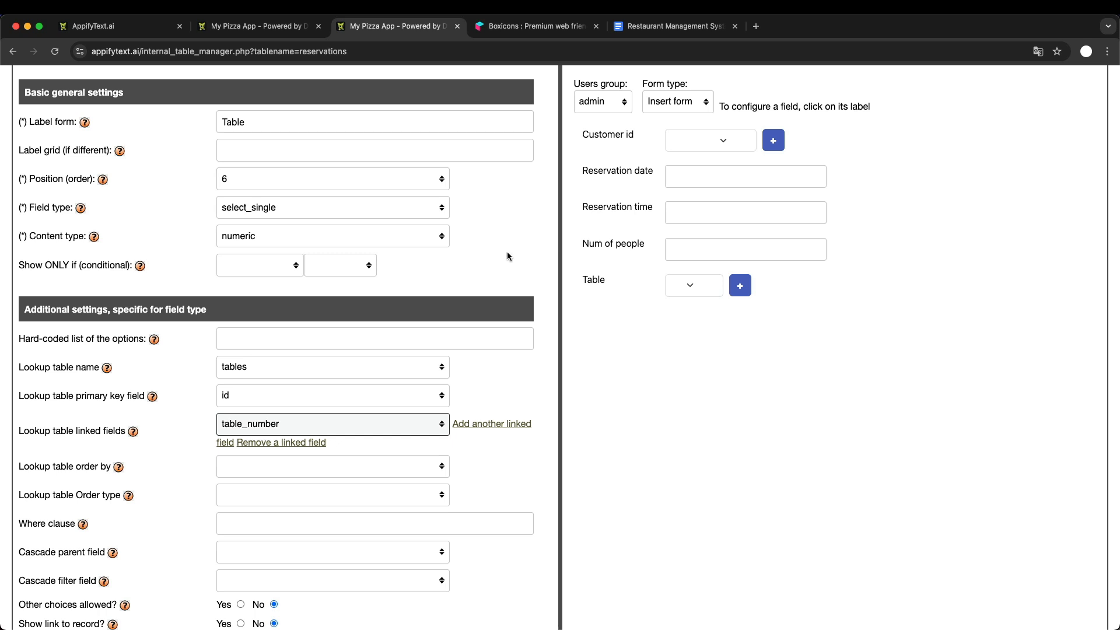
- Check the Table options in the form preview and save the configuration for this field
left_click(691, 286)
scroll(671, 452, "down", 5)
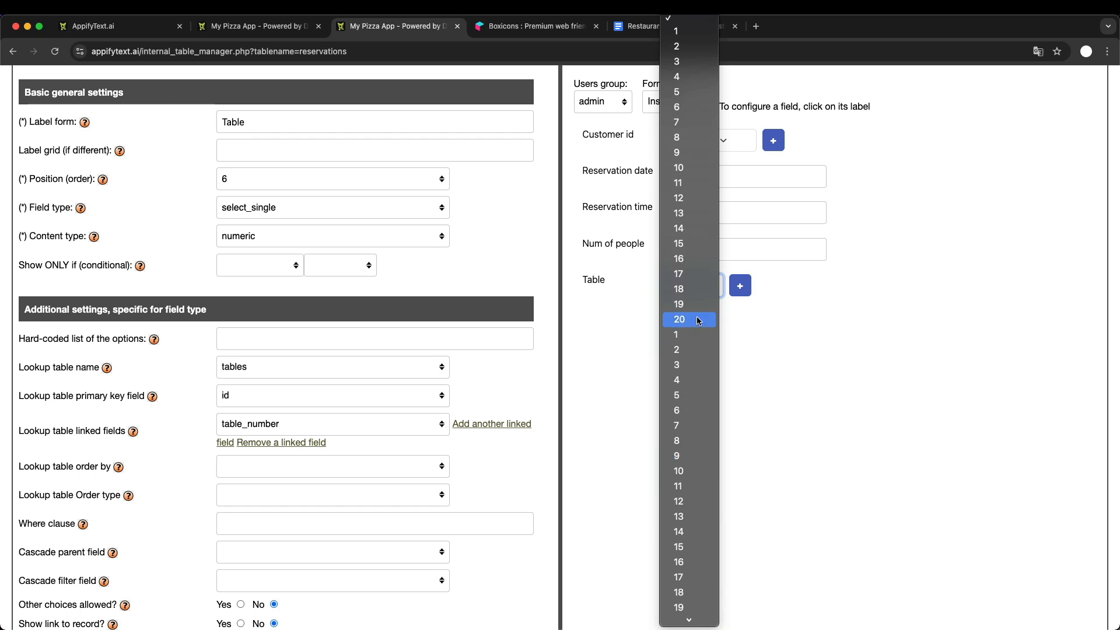
left_click(822, 355)
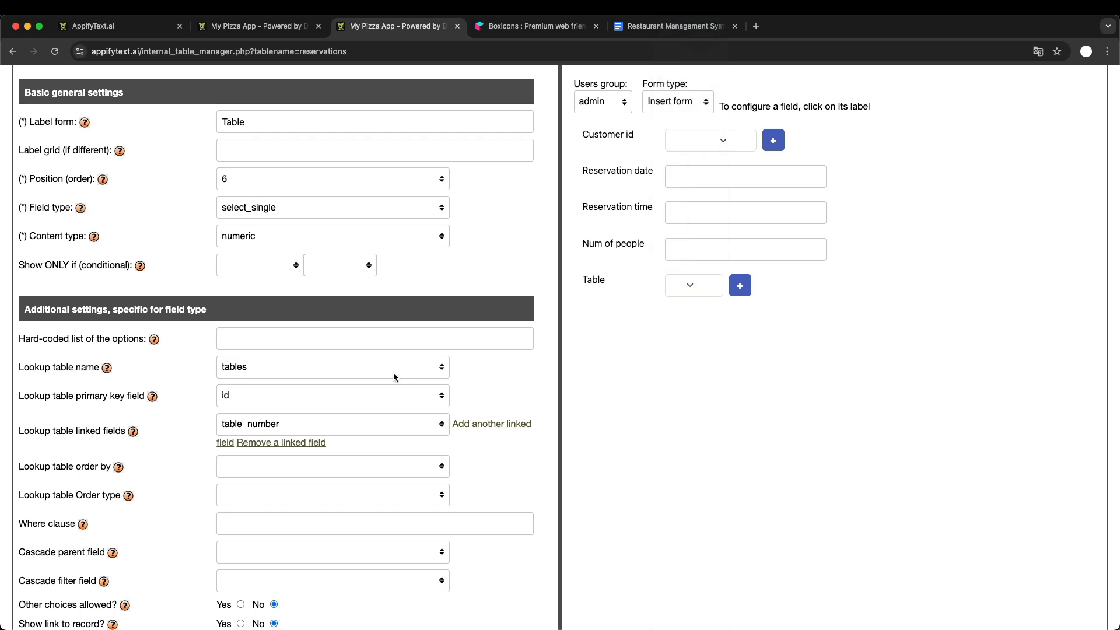
scroll(393, 372, "up", 3)
left_click(407, 161)
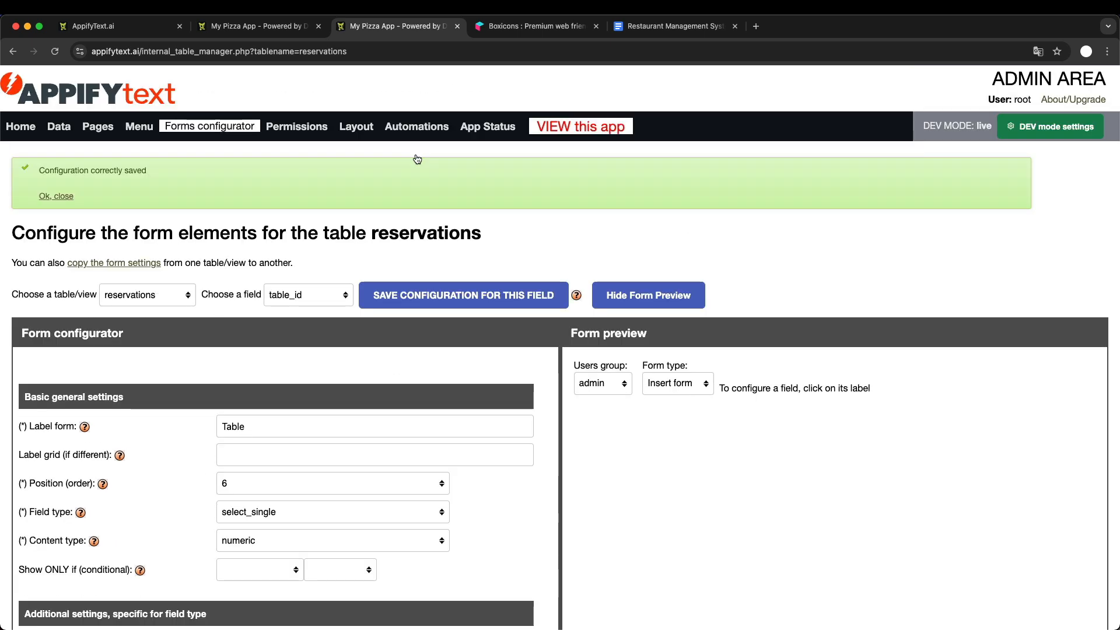
- Reload the new reservation form in the running app and look through its Table options
left_click(267, 29)
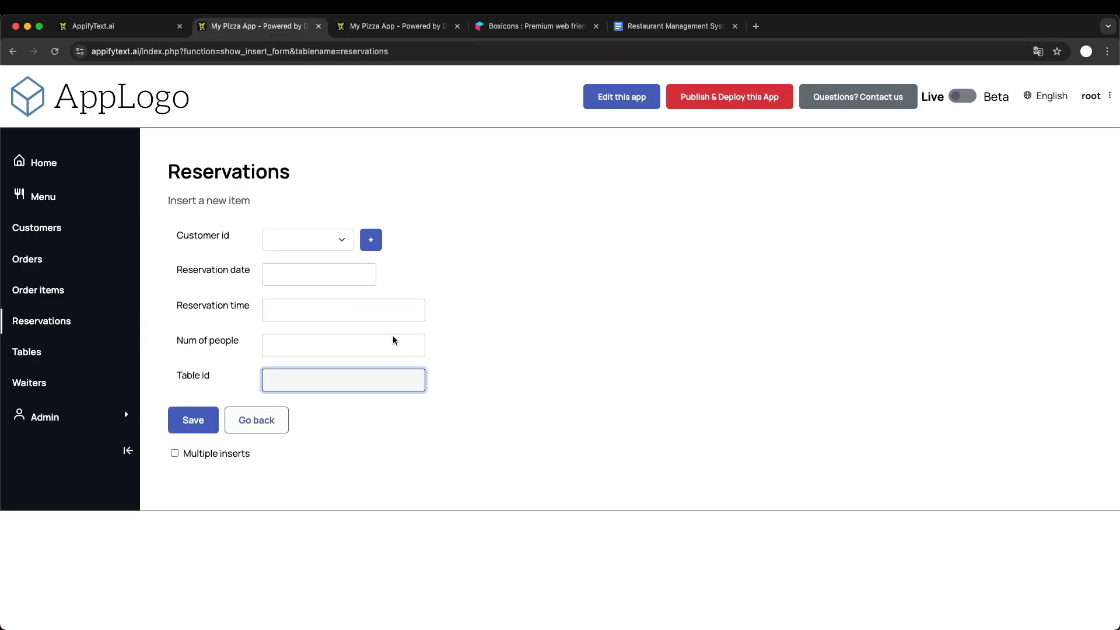
key("super+r")
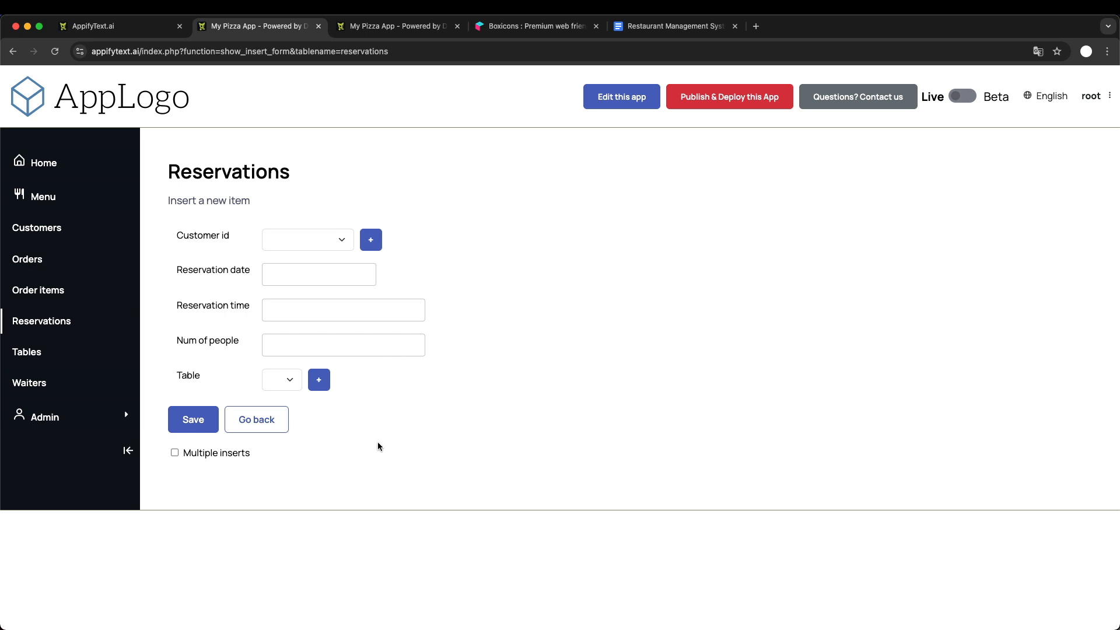
left_click(290, 381)
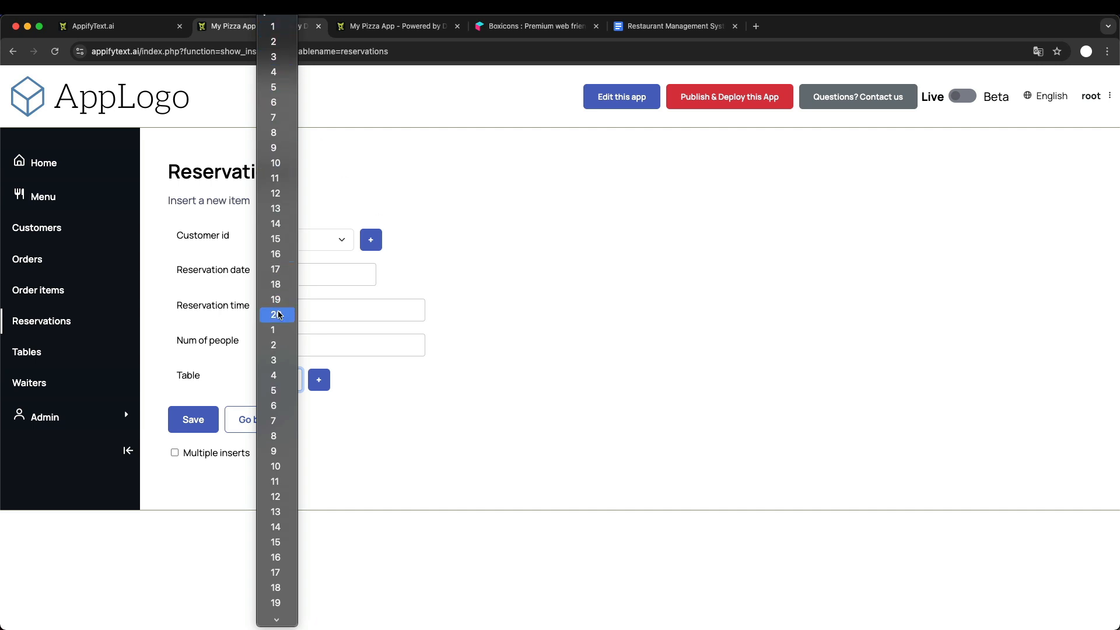
scroll(289, 524, "down", 1)
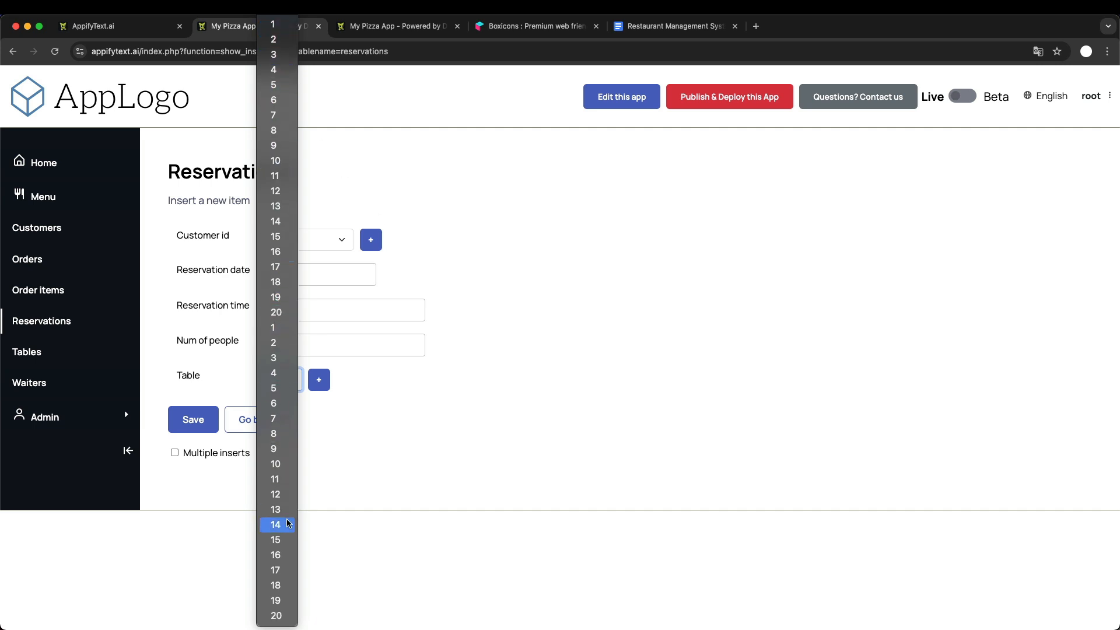
left_click(558, 312)
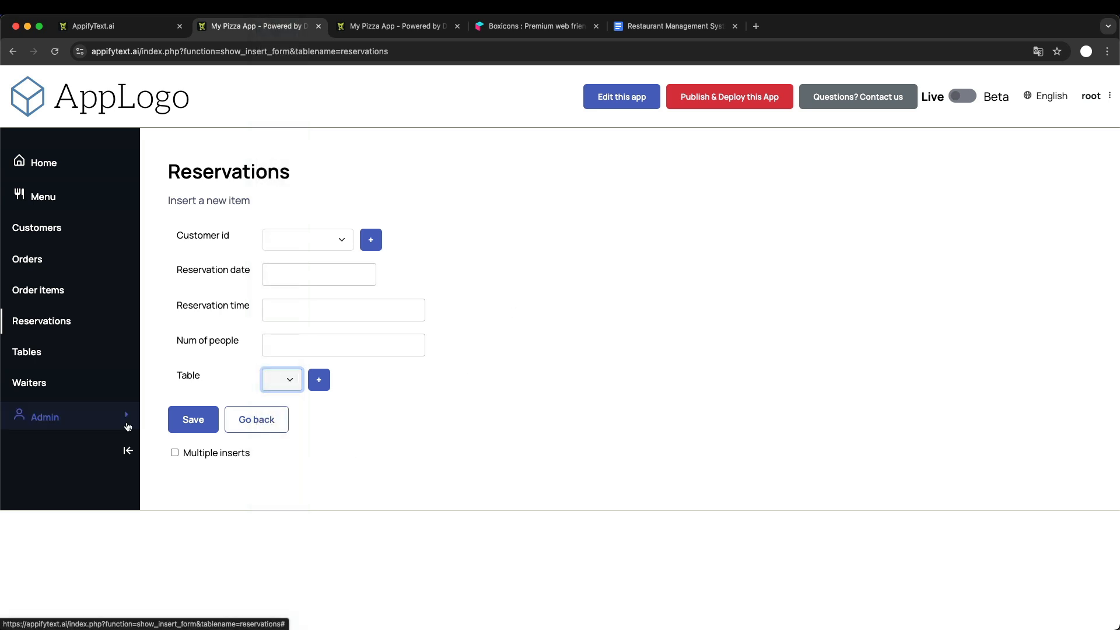
- Compare the restaurant tables list and its floors with the Table options on the new reservation form
left_click(34, 356)
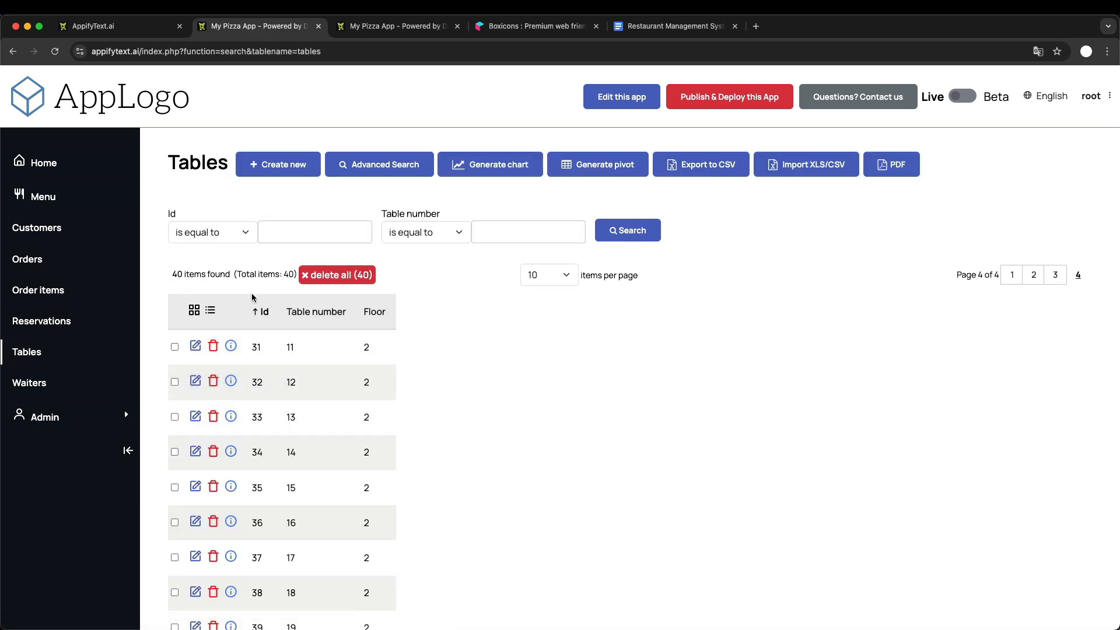
scroll(304, 419, "down", 2)
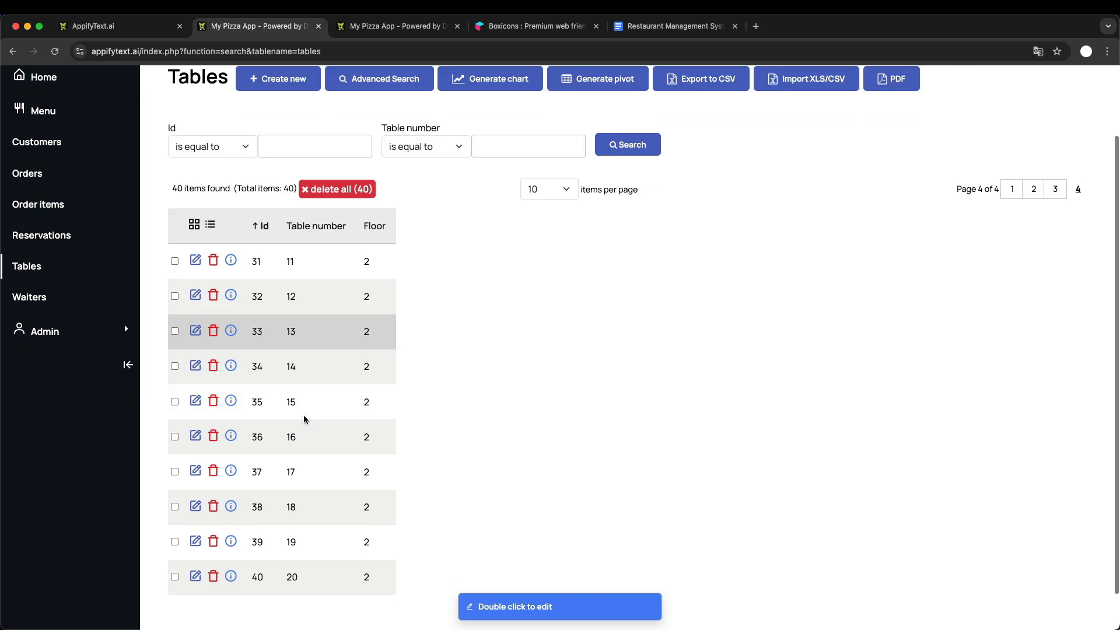
scroll(304, 419, "up", 1)
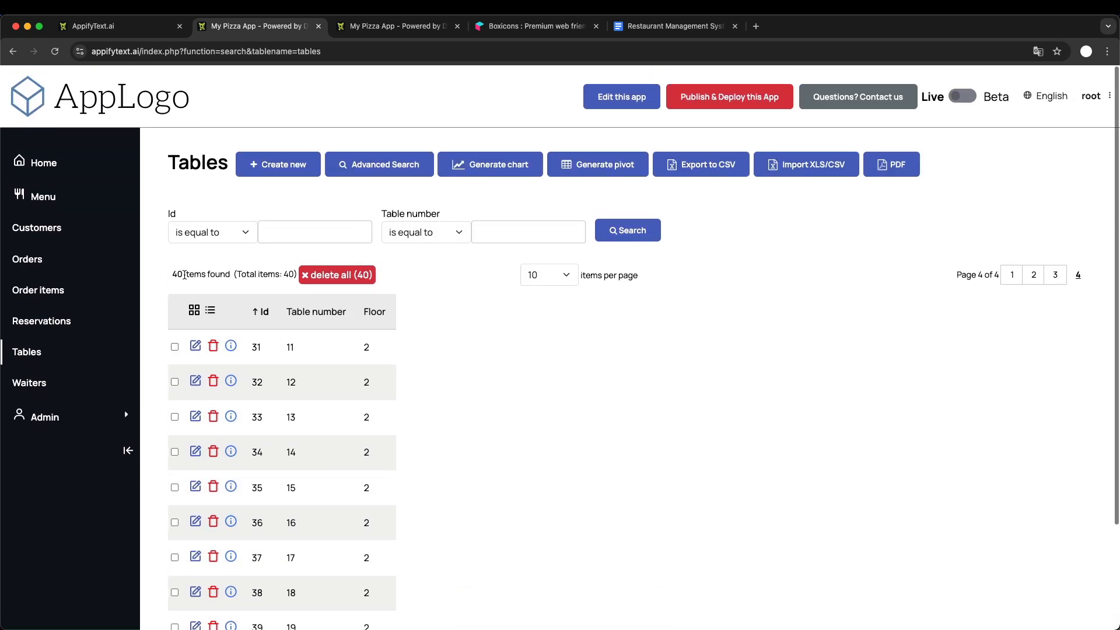
left_click(12, 51)
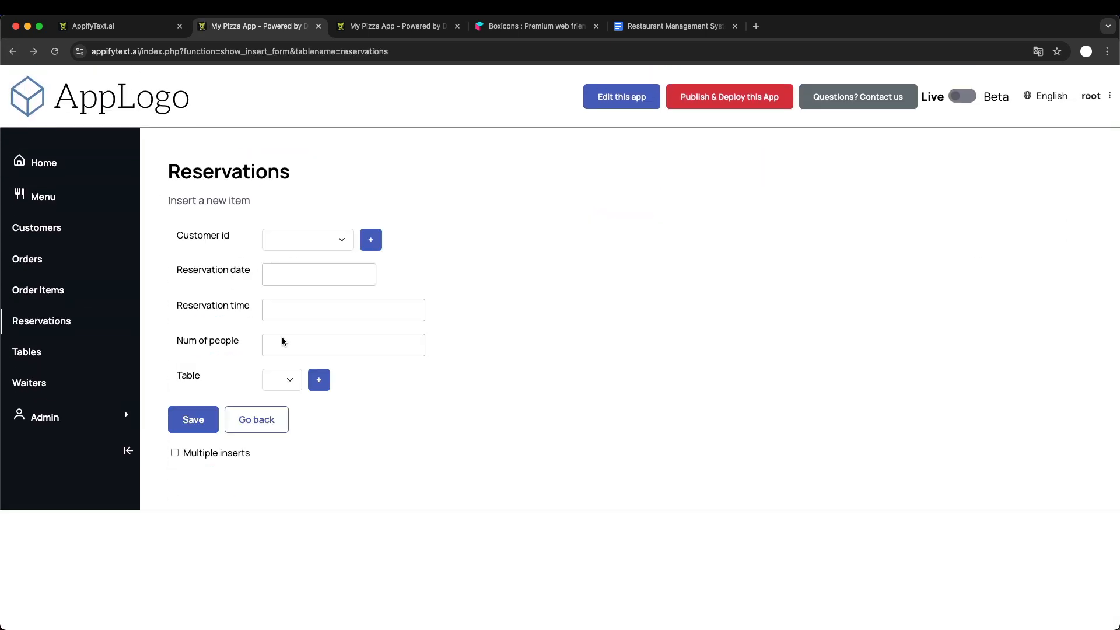
left_click(286, 381)
scroll(283, 451, "down", 5)
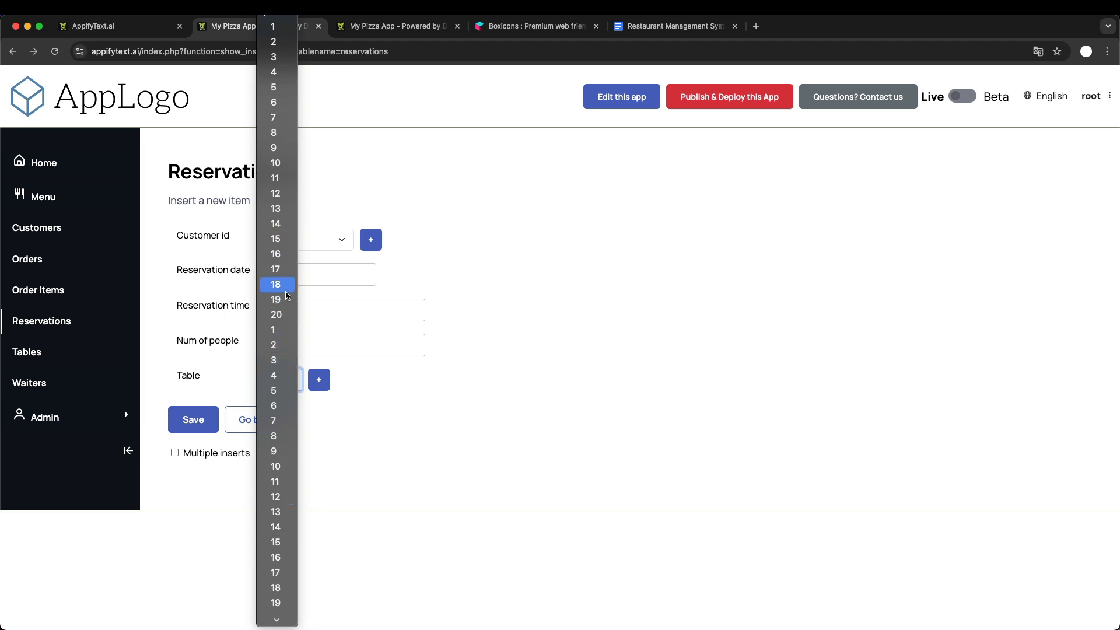
left_click(425, 453)
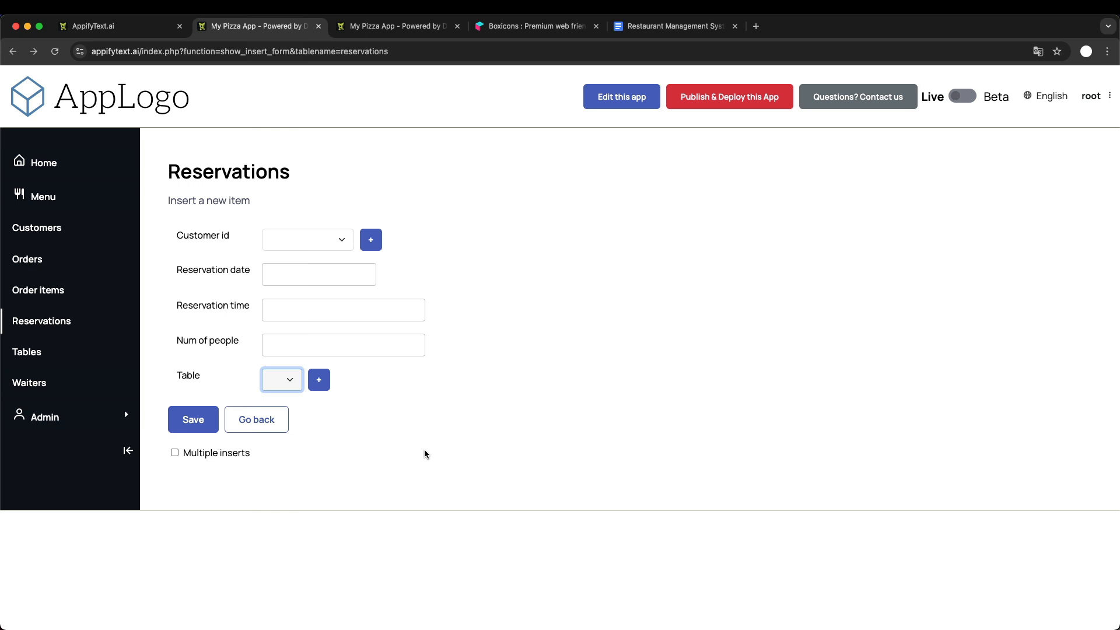
- Add floor as a second lookup linked field for the reservations Table field in the admin area and save the field configuration
left_click(385, 28)
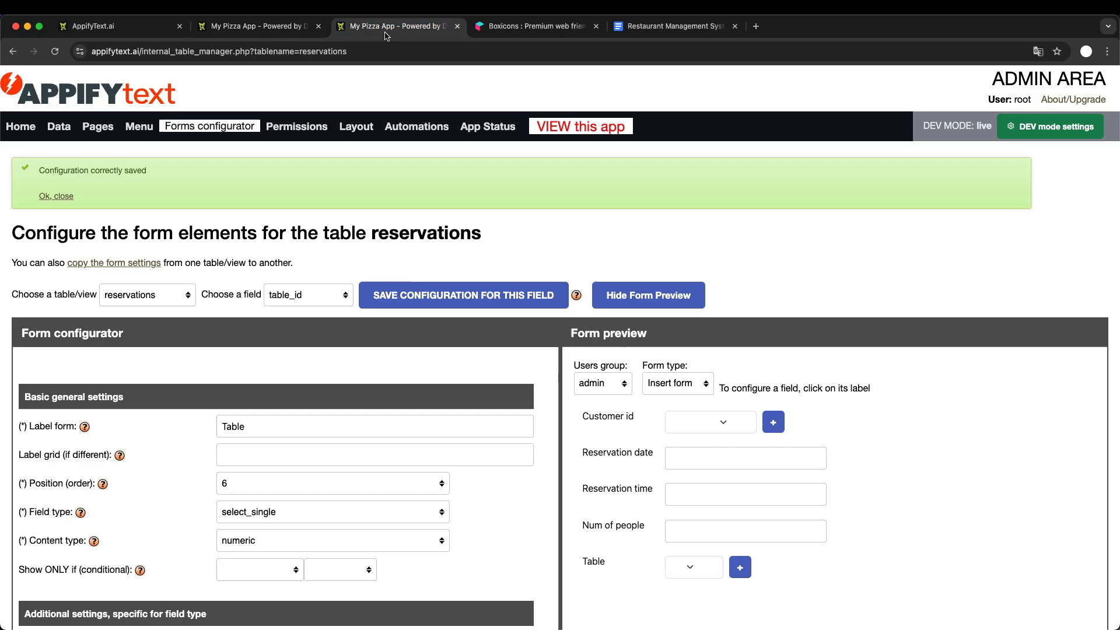
scroll(313, 380, "down", 2)
scroll(312, 390, "down", 5)
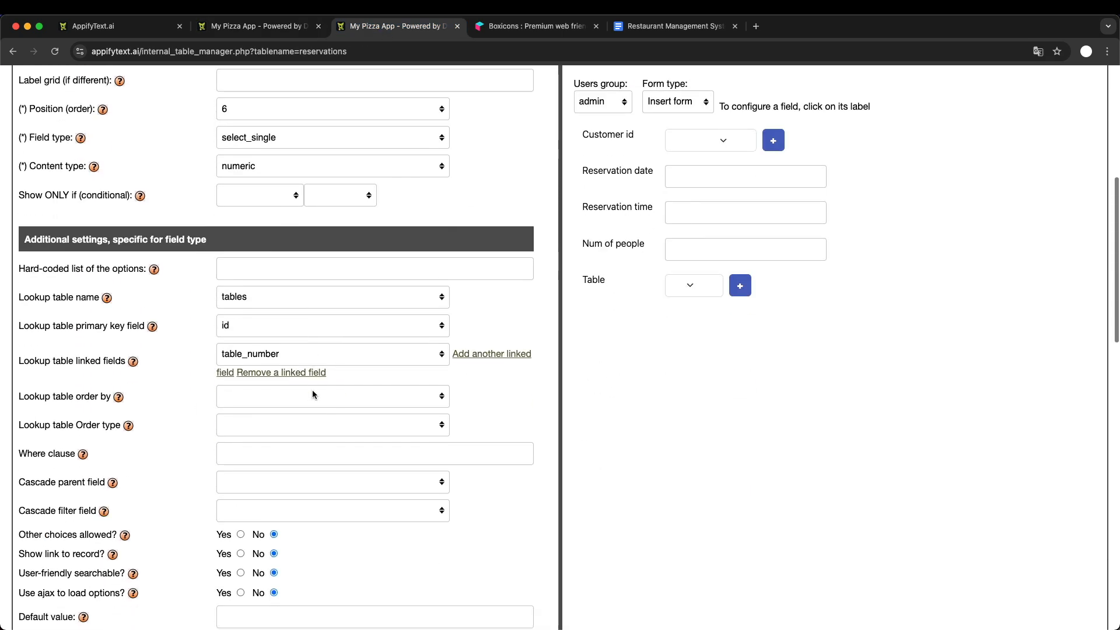
left_click(473, 354)
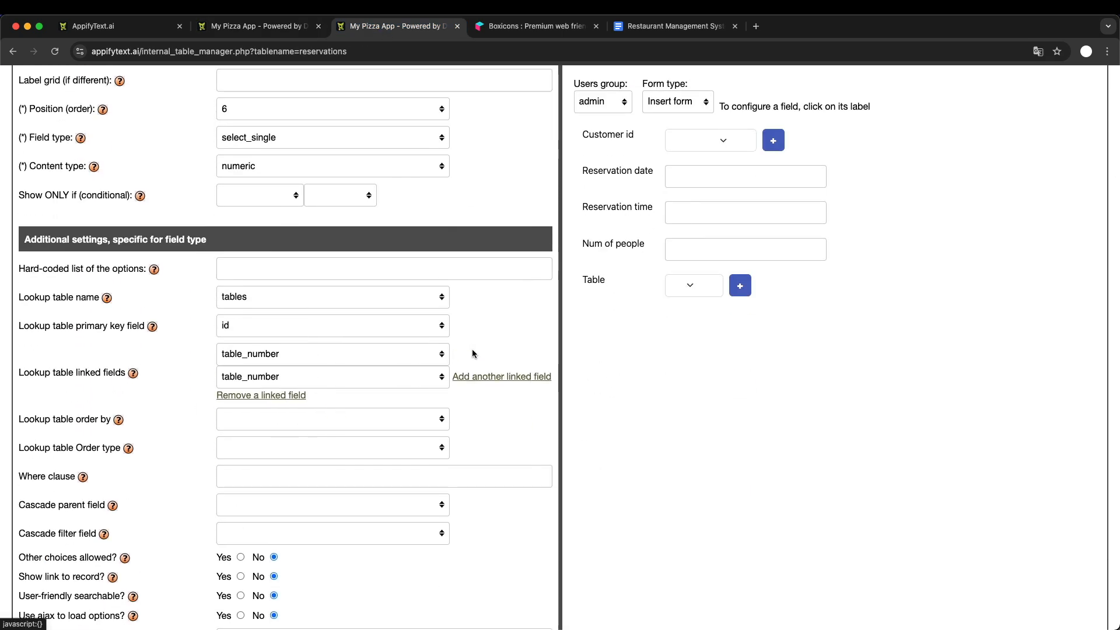
left_click(245, 379)
left_click(236, 393)
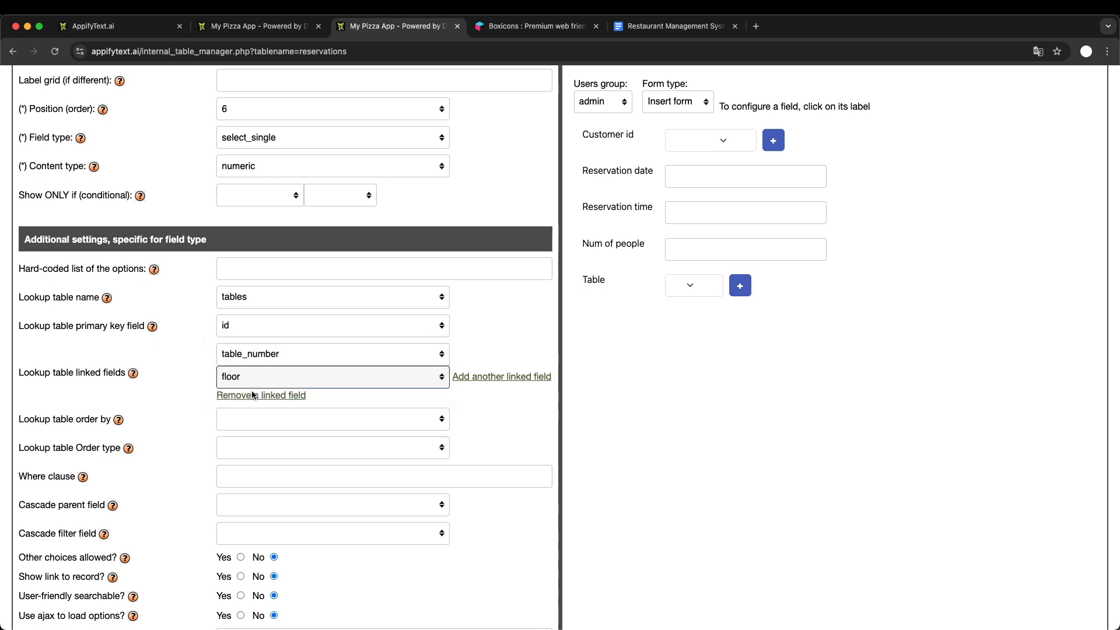
scroll(378, 336, "up", 7)
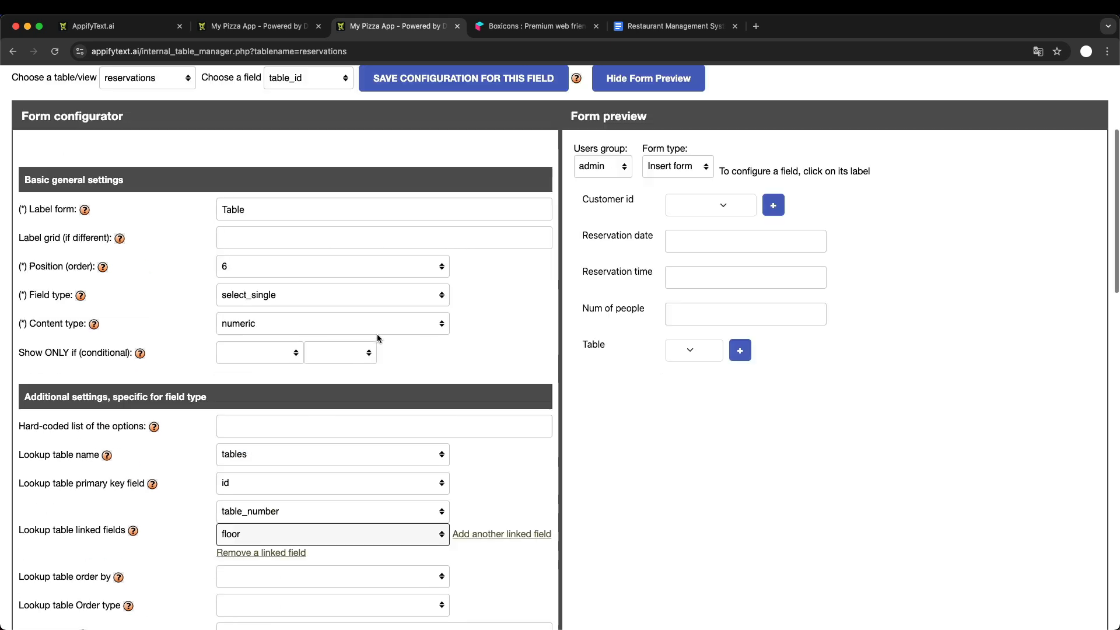
- Reload the new reservation form in the running app and check that its Table options combine table number and floor
left_click(256, 26)
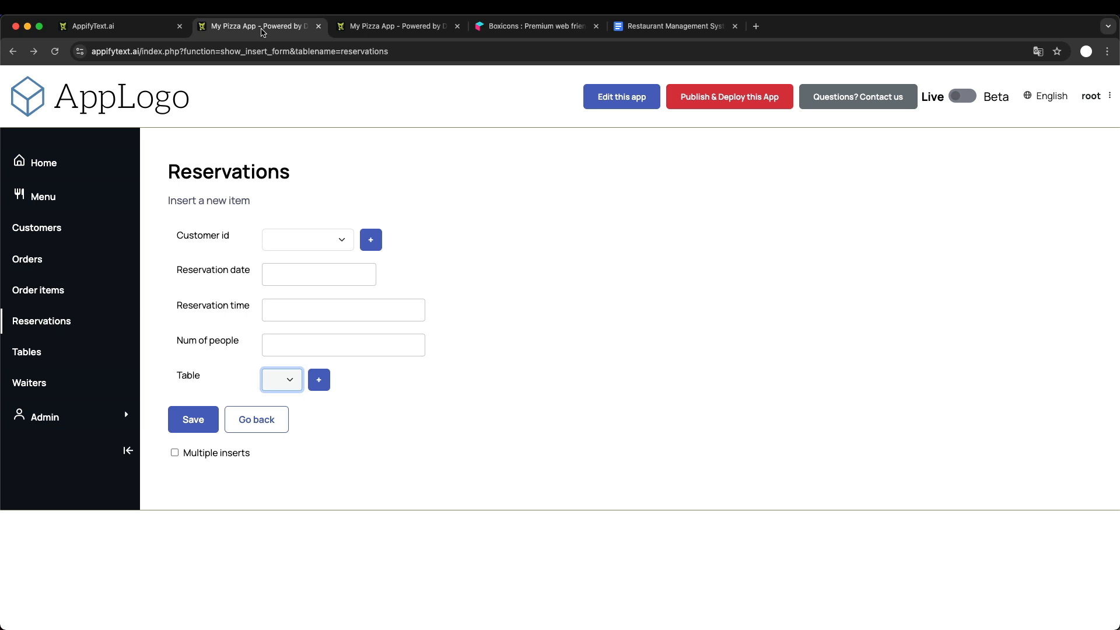
left_click(295, 379)
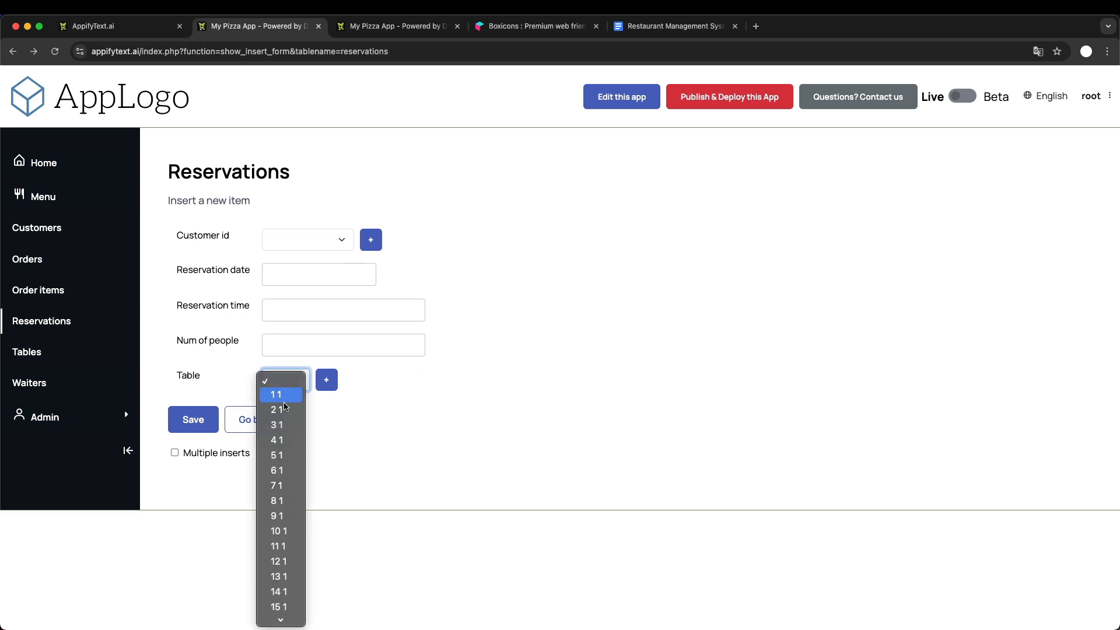
scroll(304, 447, "down", 4)
scroll(305, 448, "down", 2)
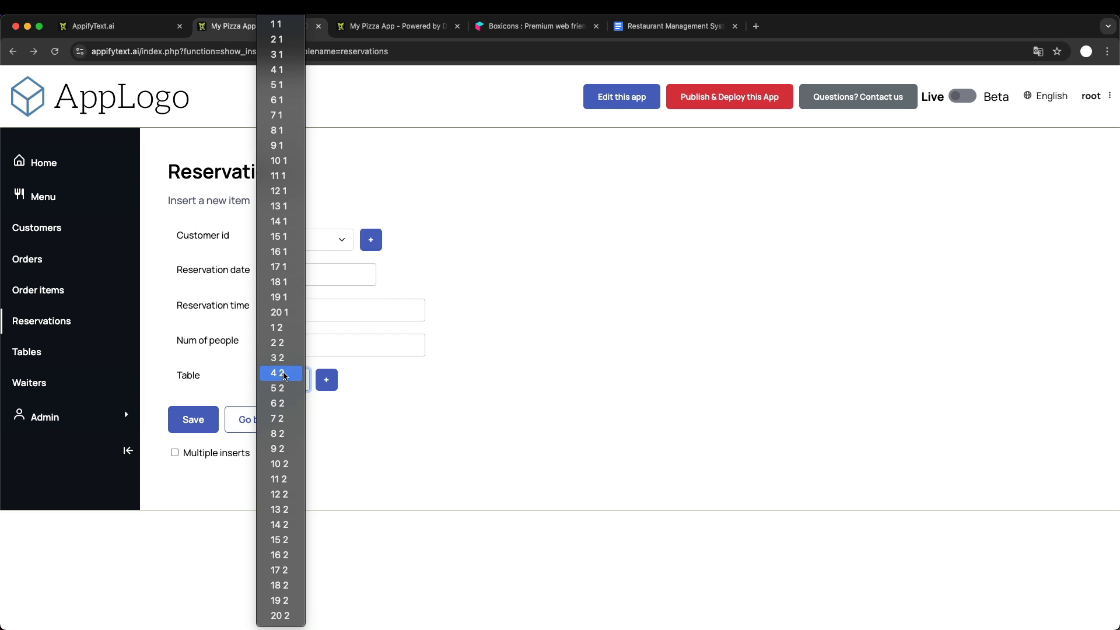
left_click(441, 371)
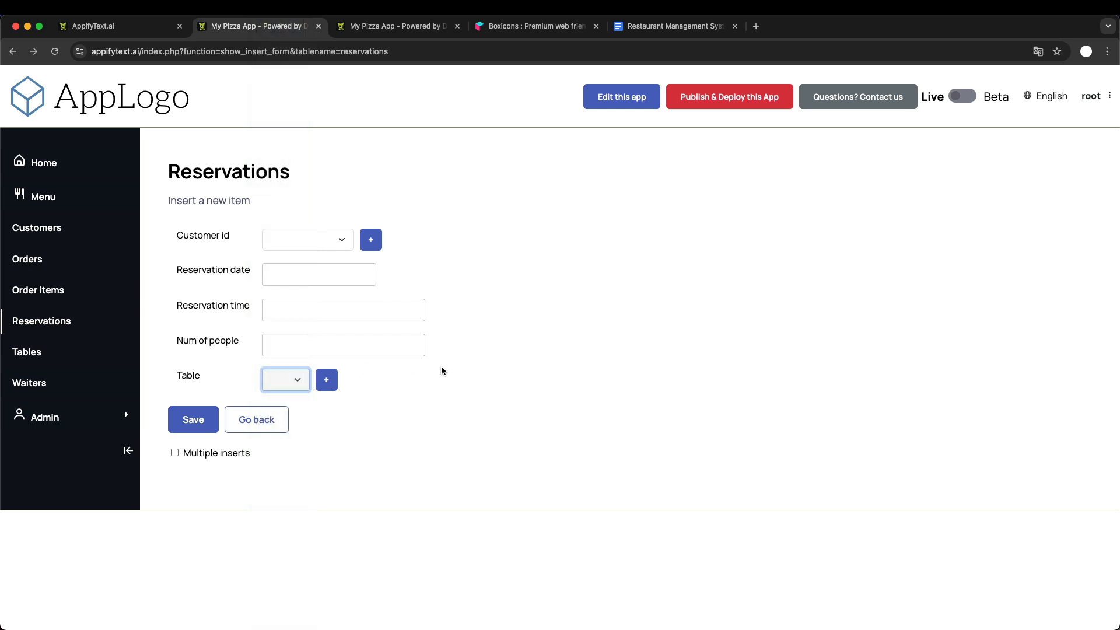
left_click(441, 368)
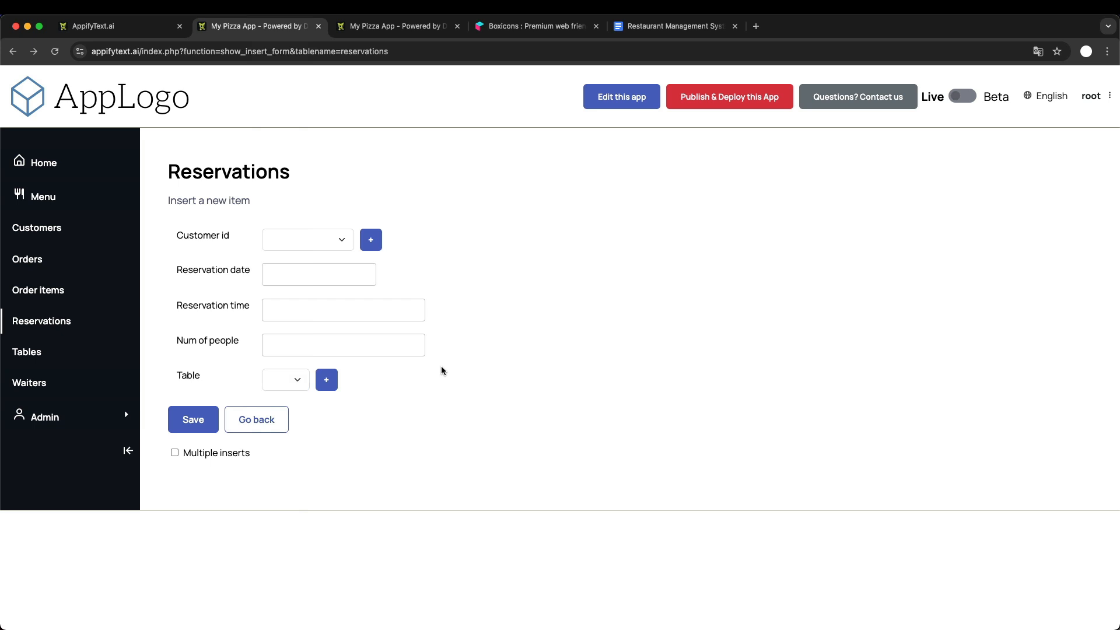
- Switch to the Restaurant Management System document in Google Docs and strike through the "Missing table on reservations" item
left_click(664, 28)
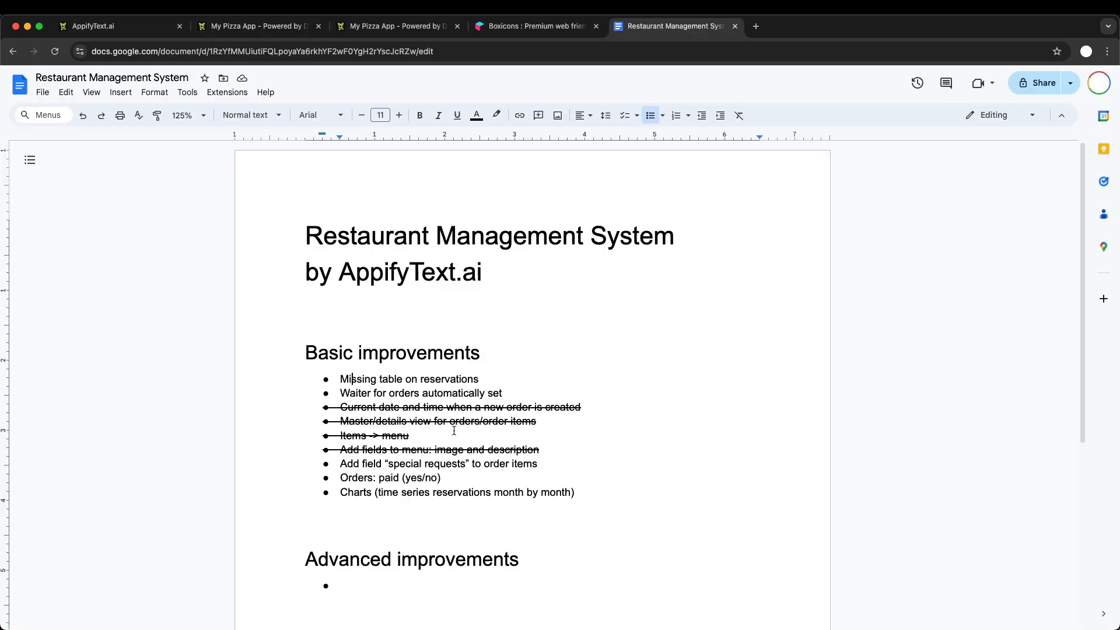
left_click(341, 379)
left_click(499, 380, "shift")
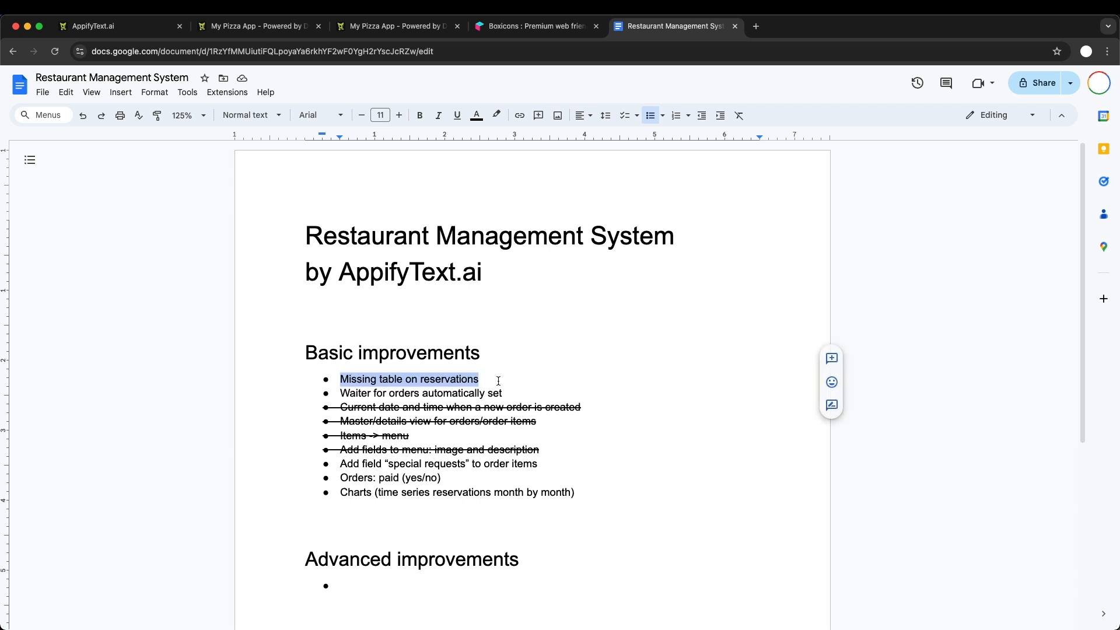
key("super+shift+x")
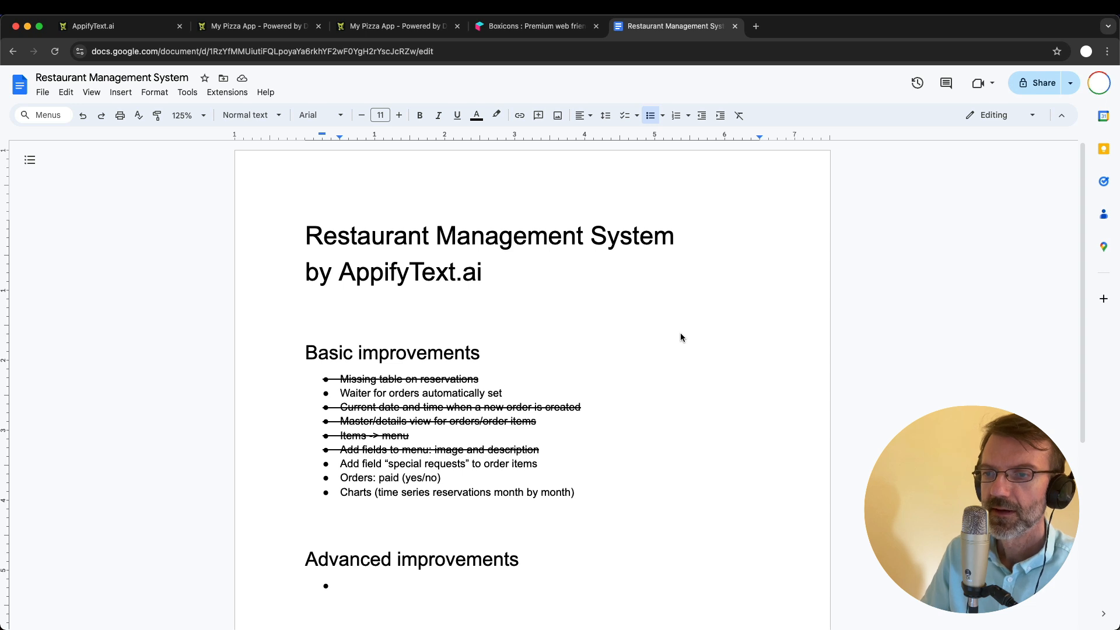
key("Return")
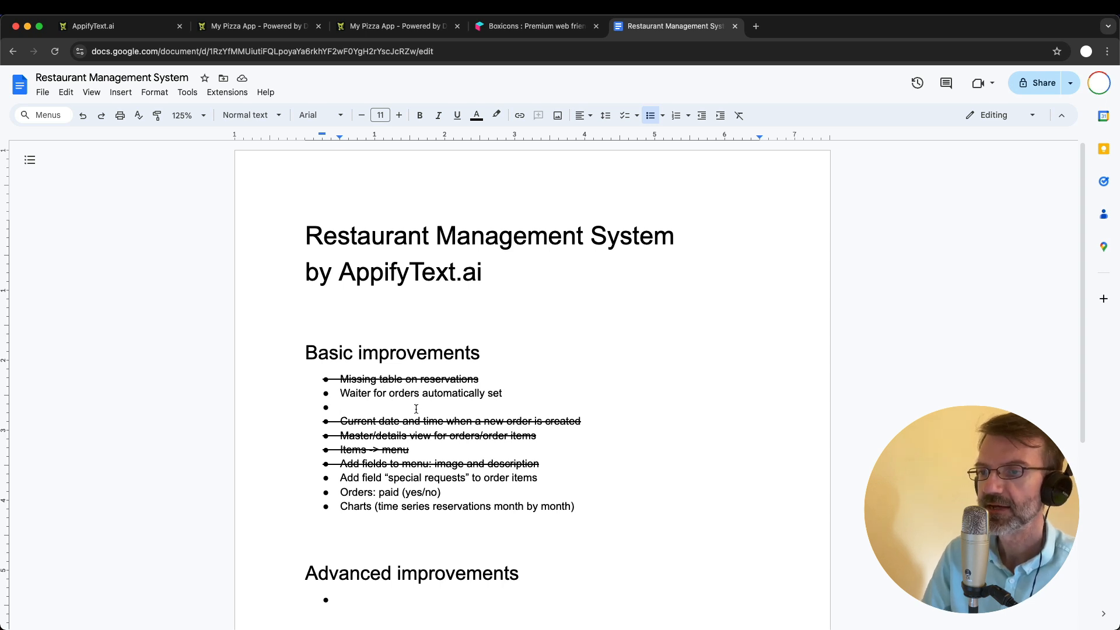
key("BackSpace")
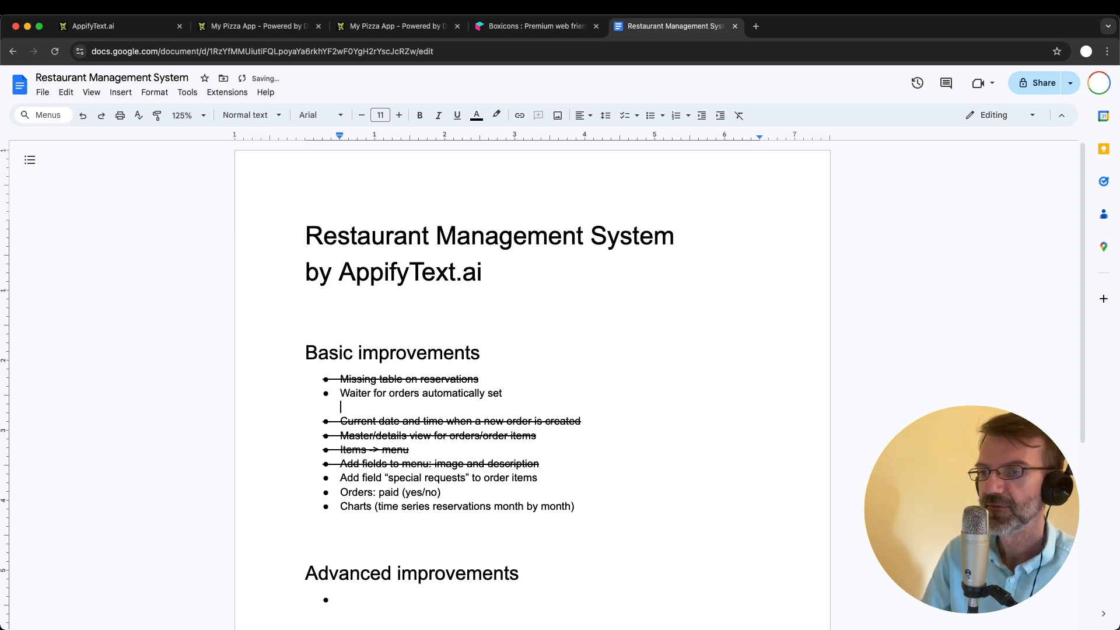
key("BackSpace")
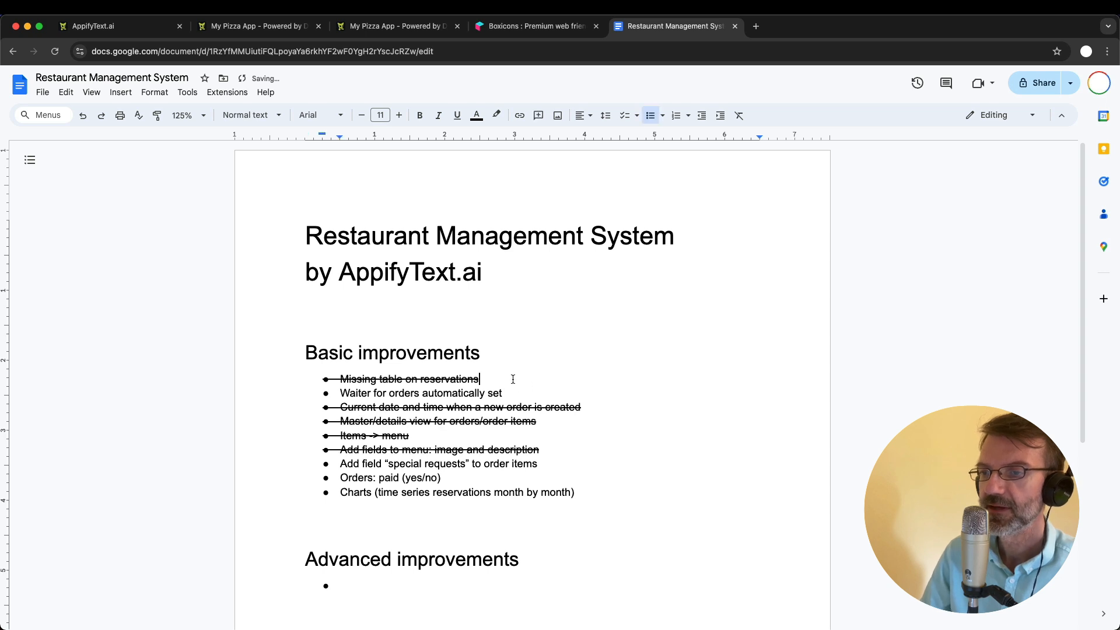
- Add the bullet "Users and groups management" without strikethrough directly below the "Missing table on reservations" item
left_click(480, 379)
key("Return")
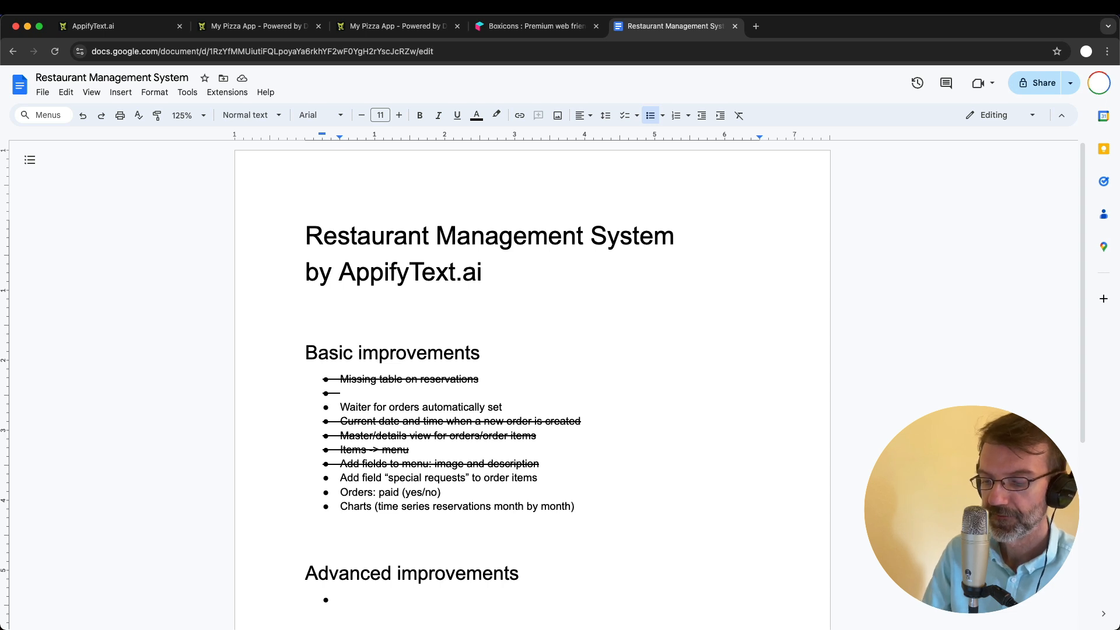
type("Users and ")
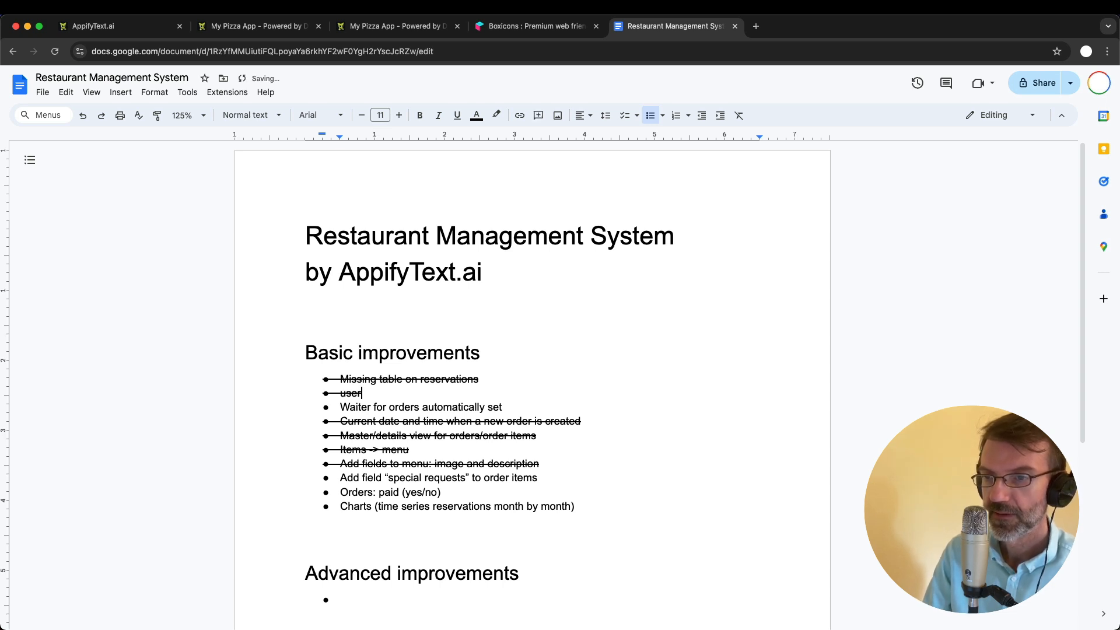
type("groups")
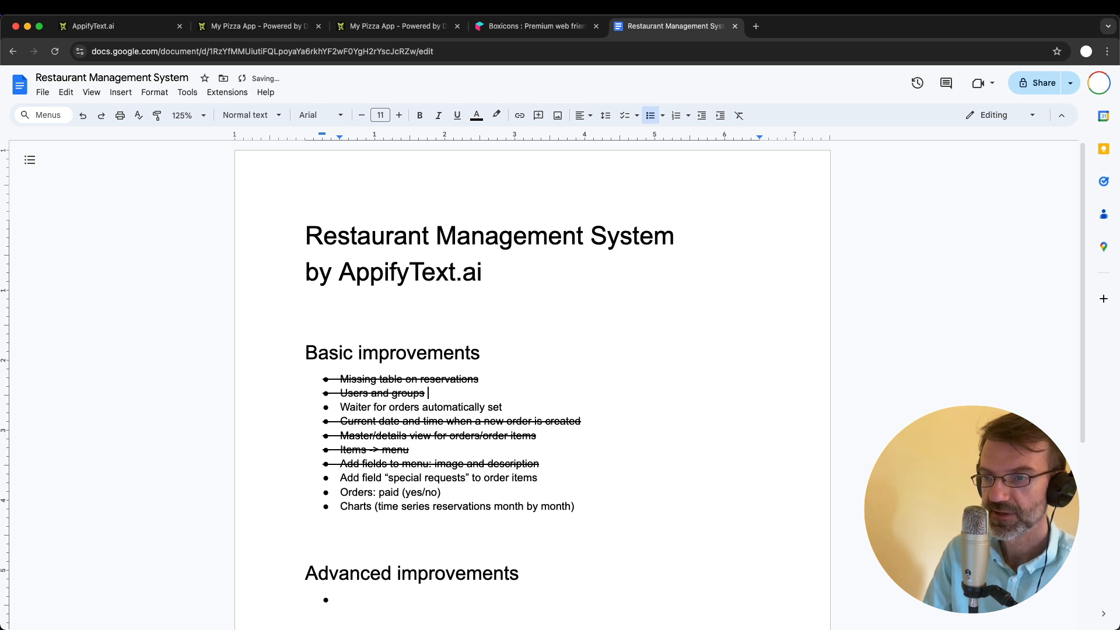
left_click(324, 394, "shift")
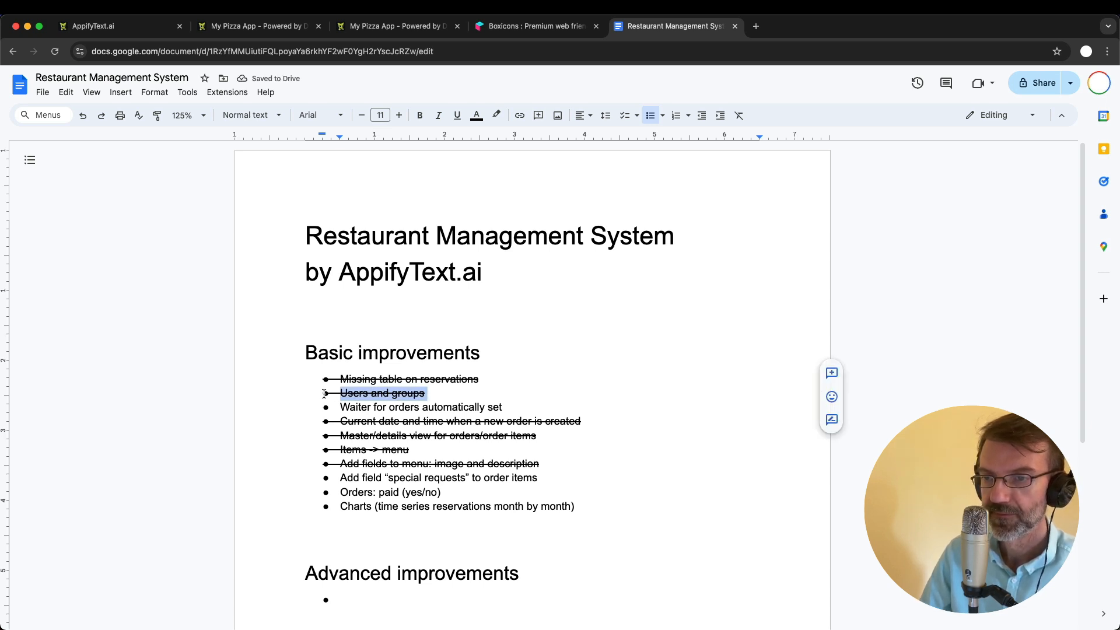
key("super+shift+x")
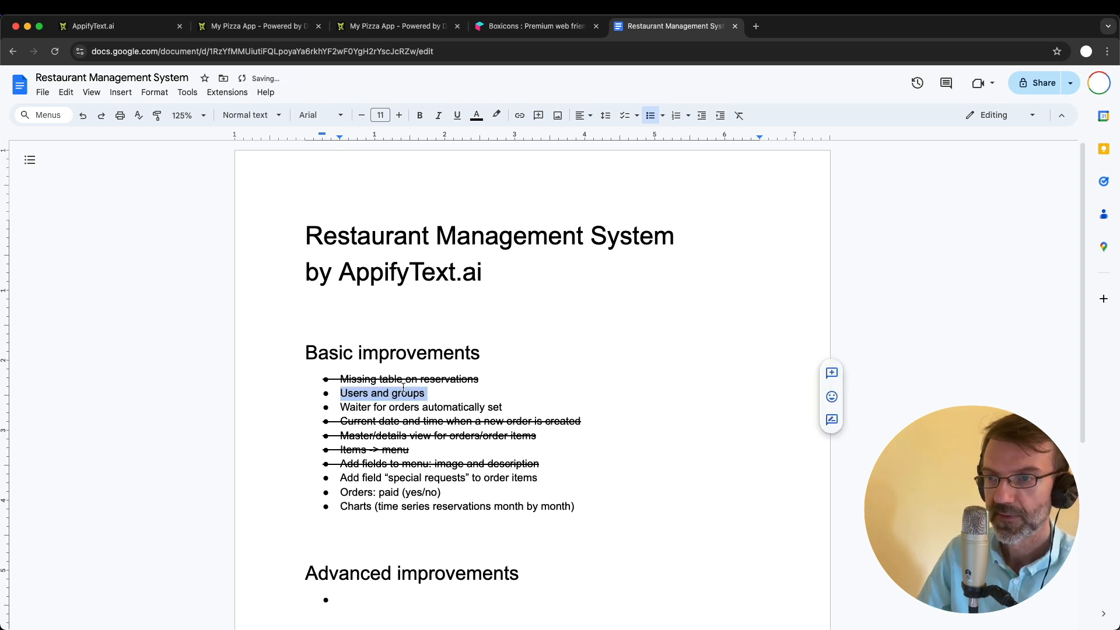
left_click(440, 394)
type("management")
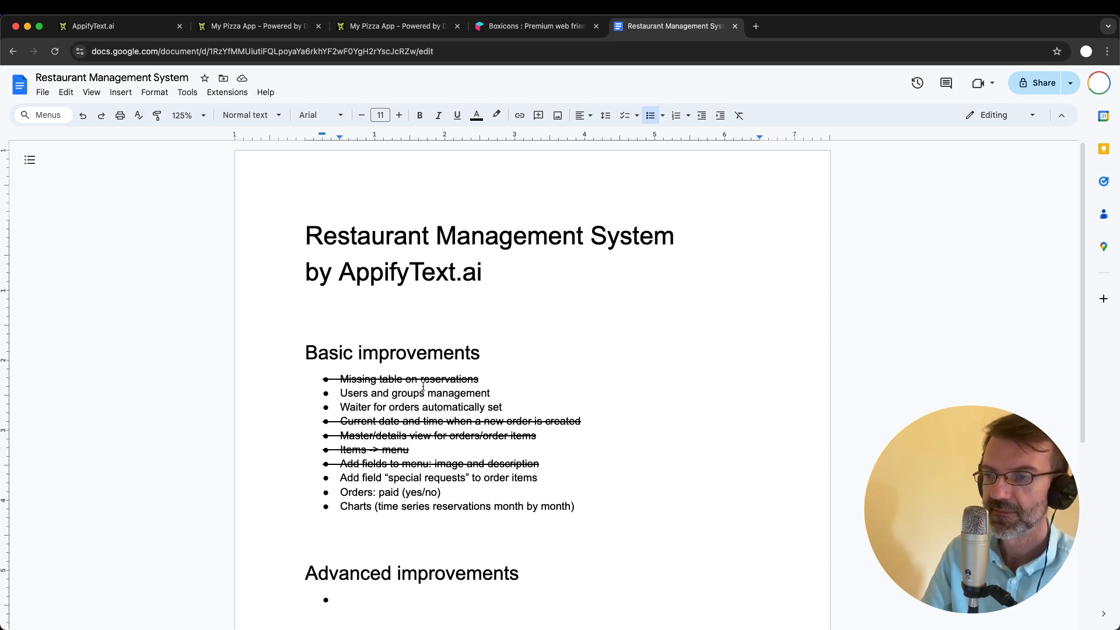
double_click(353, 407)
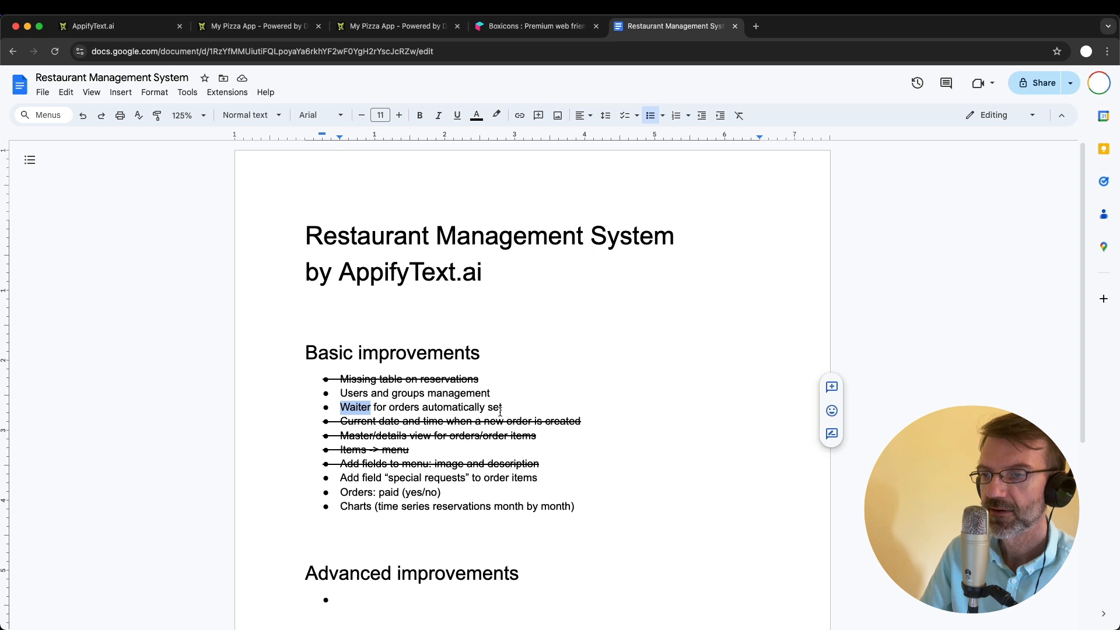
left_click(505, 404, "shift")
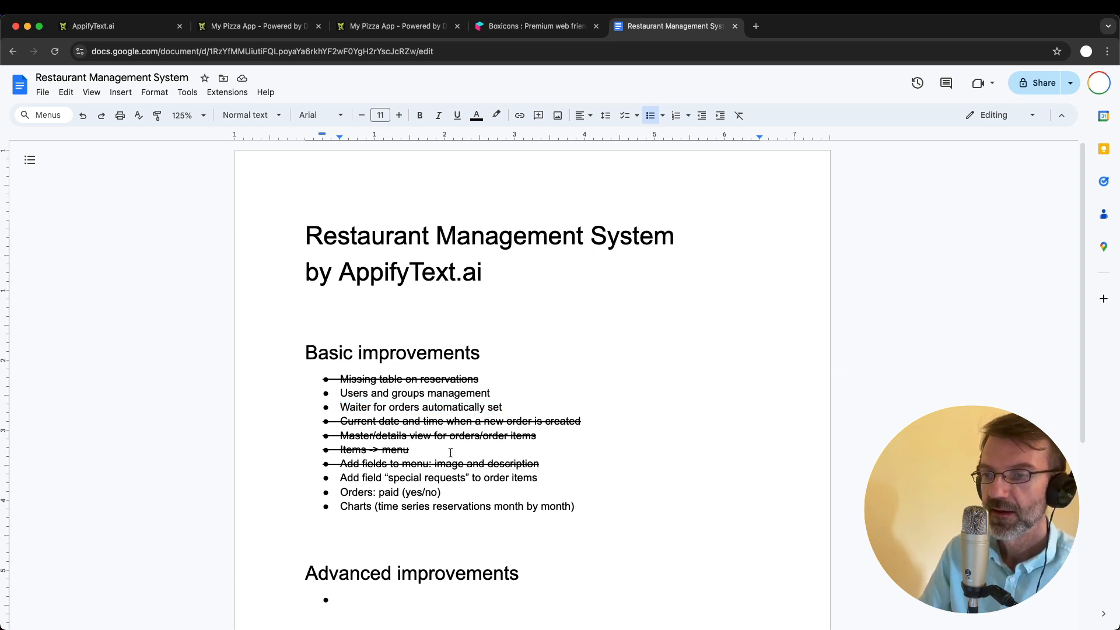
scroll(451, 453, "down", 1)
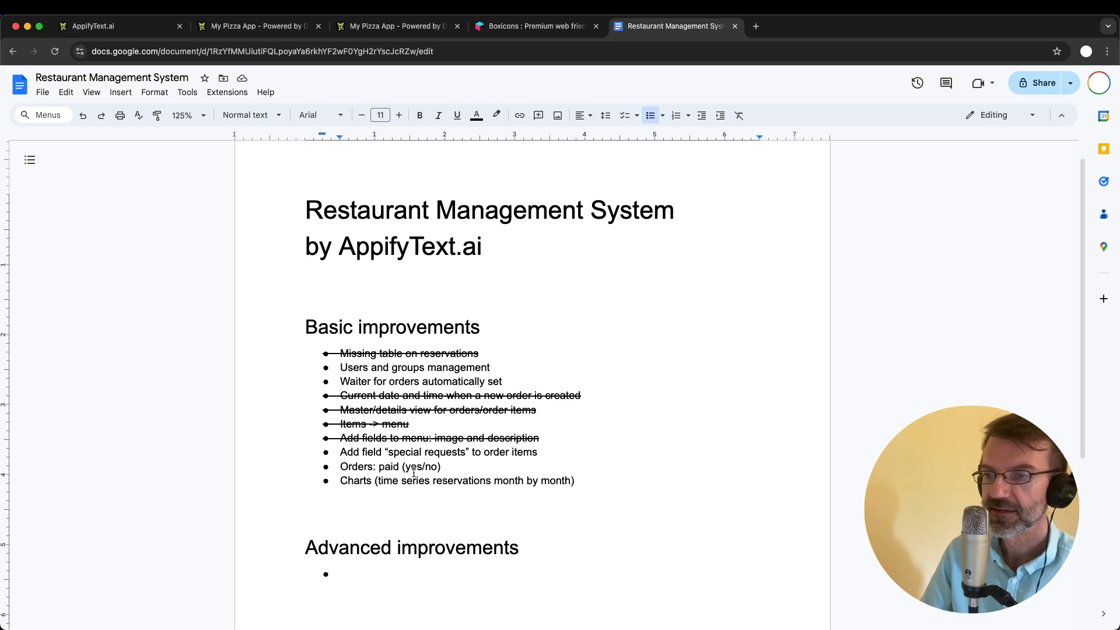
- Return to the AppifyText admin area's data structures and add a field named paid to the orders table
left_click(277, 25)
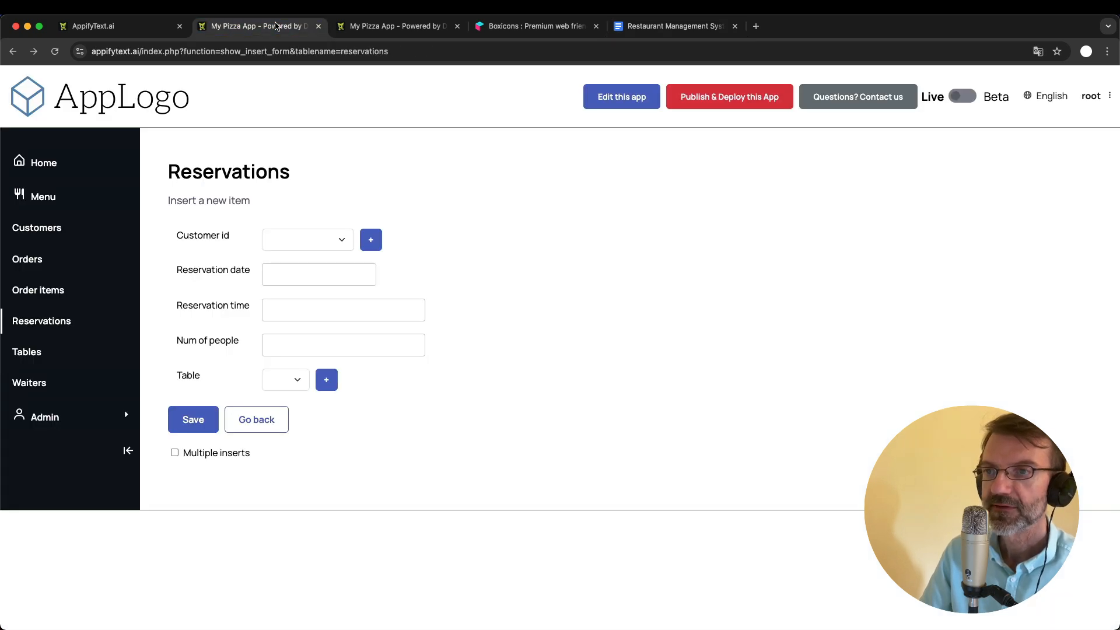
left_click(26, 258)
left_click(377, 25)
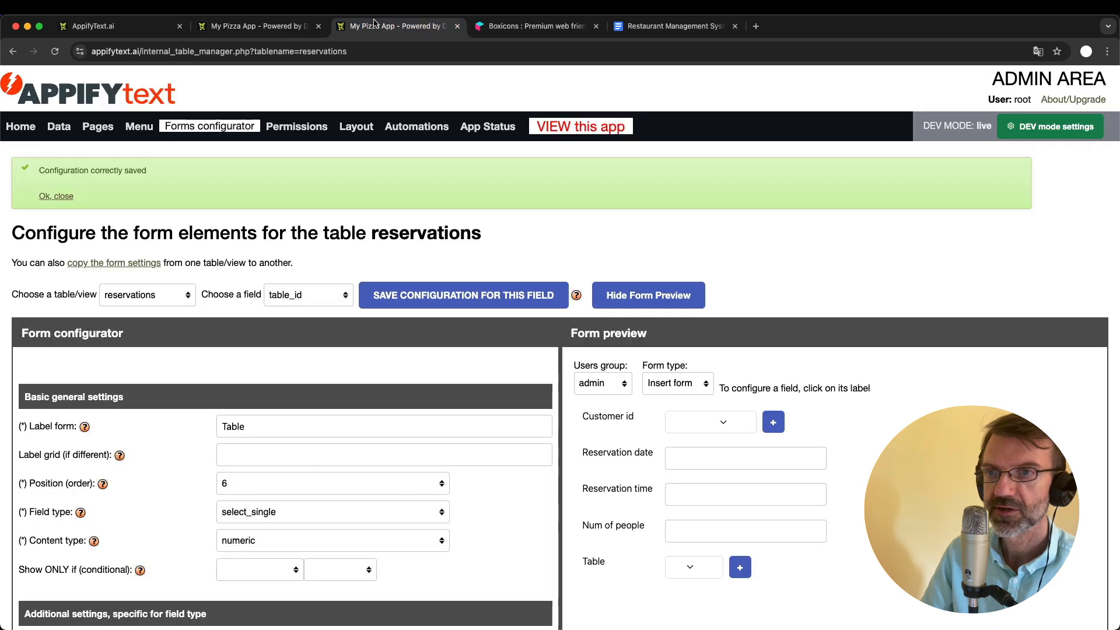
left_click(58, 126)
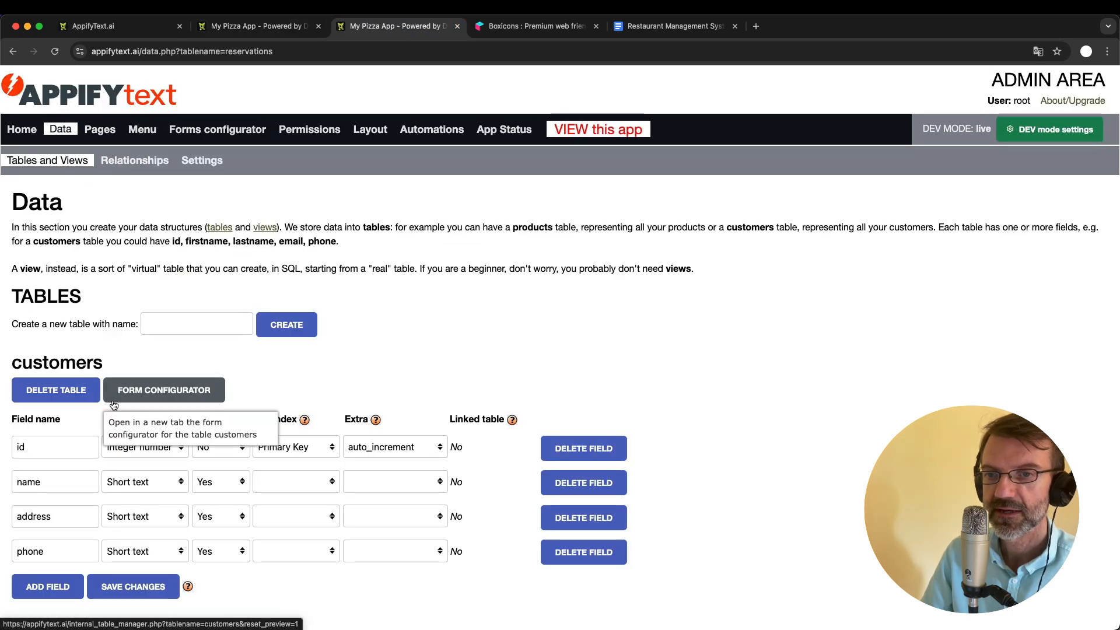
scroll(134, 397, "down", 4)
scroll(114, 404, "down", 20)
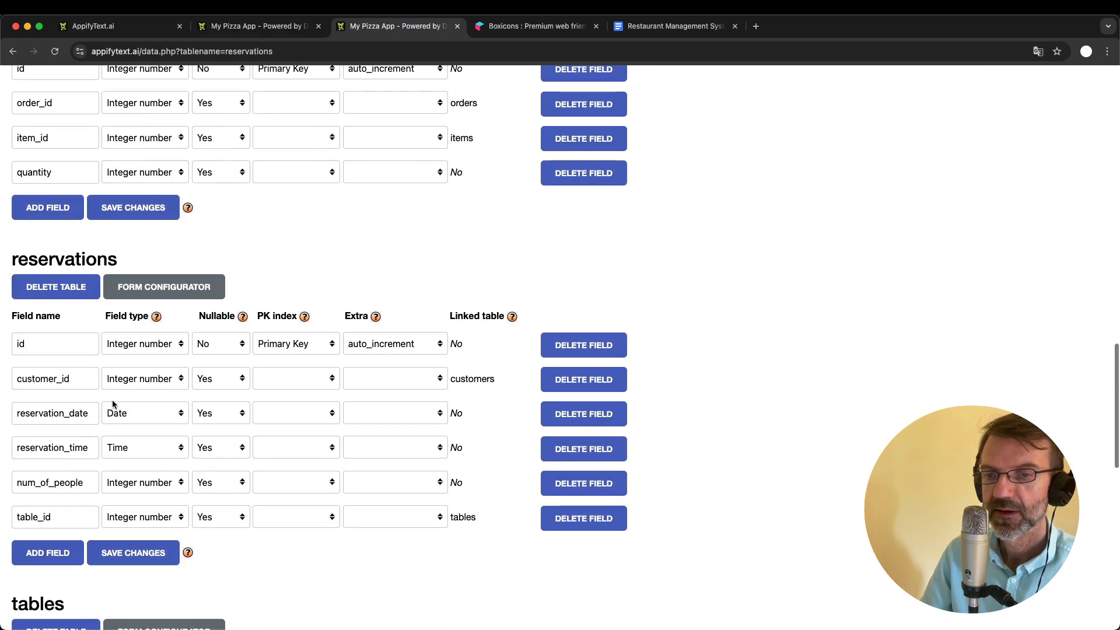
scroll(112, 400, "up", 12)
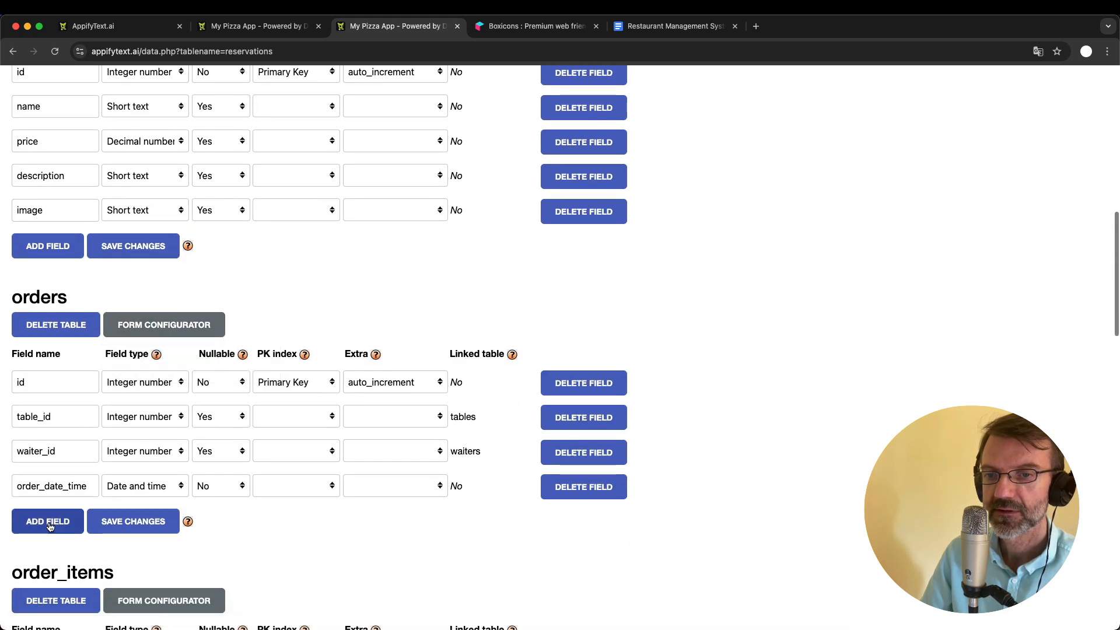
left_click(46, 519)
left_click(57, 523)
type("paid")
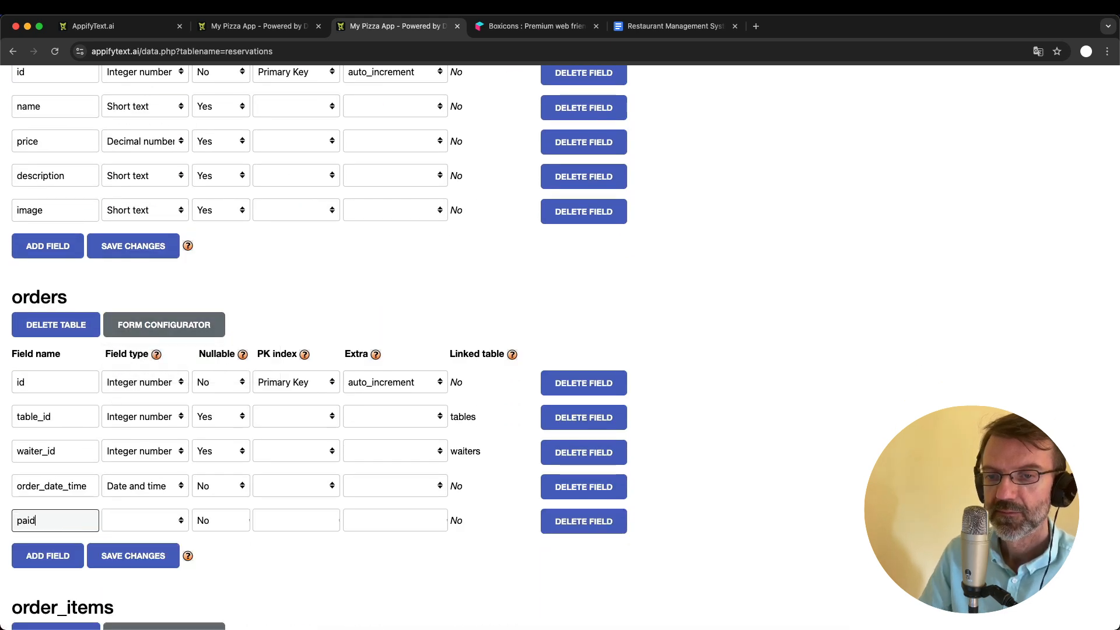
- Set the paid field's type to Short text and make it nullable
left_click(158, 521)
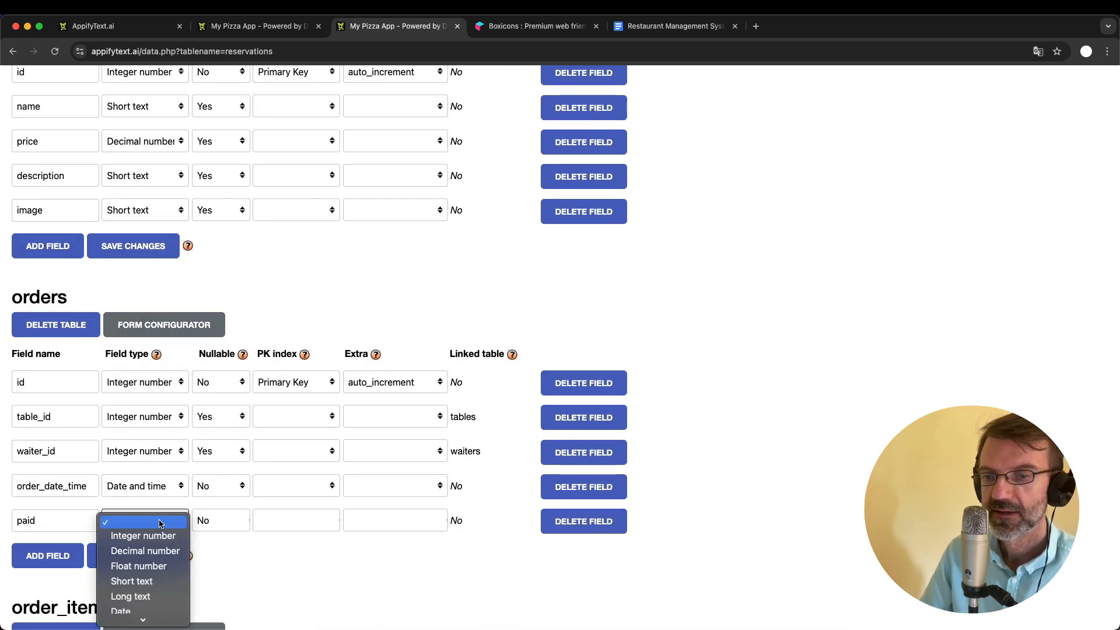
left_click(152, 582)
scroll(262, 565, "down", 3)
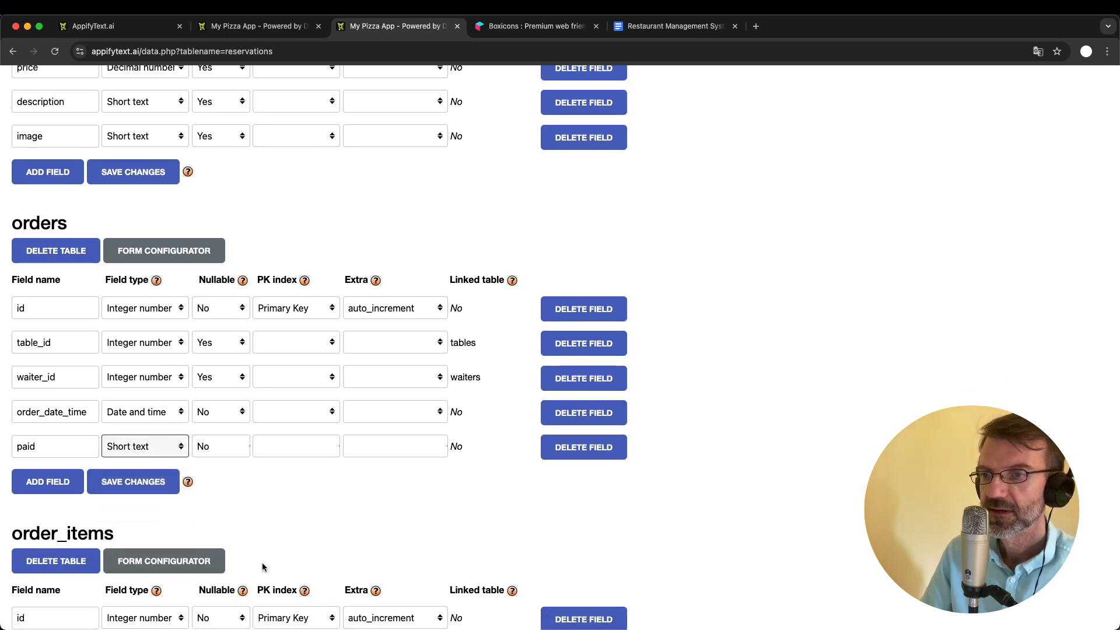
left_click(213, 445)
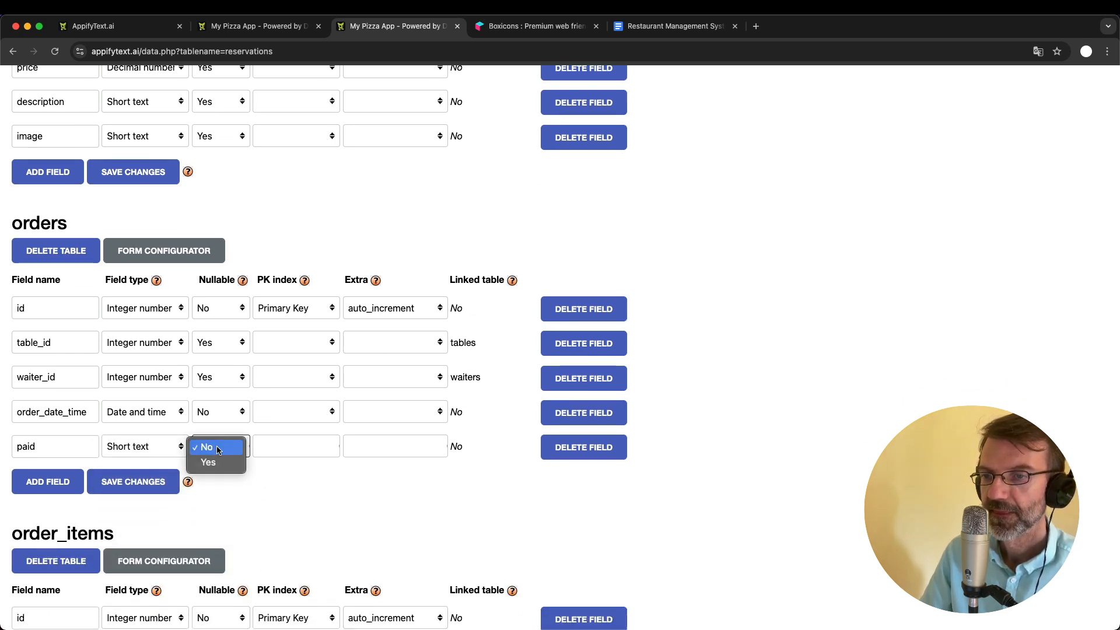
left_click(221, 460)
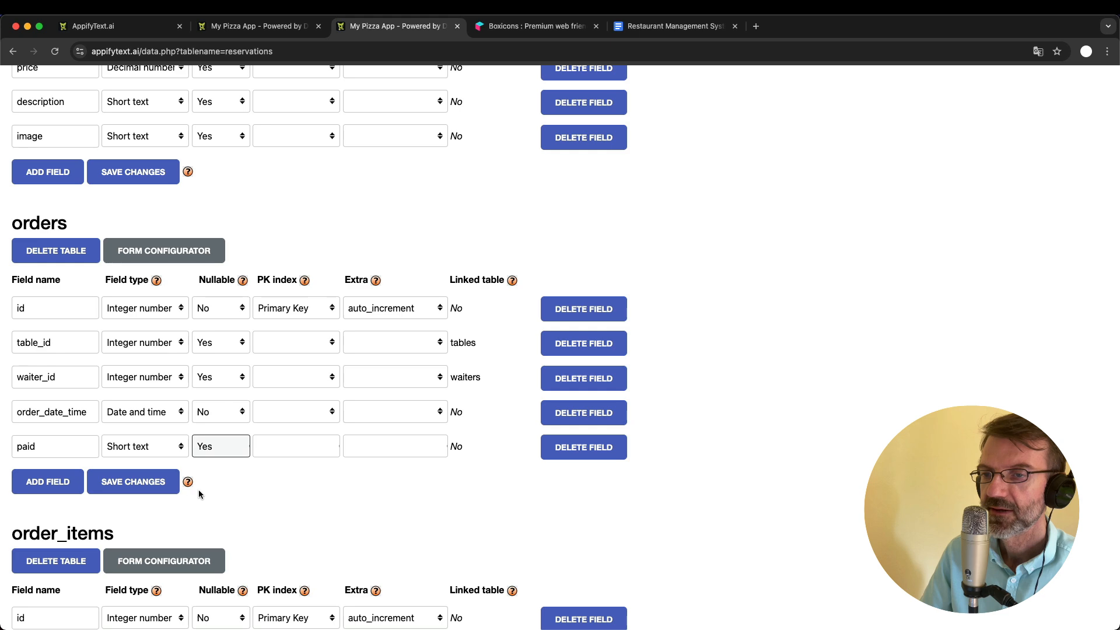
- Save the orders table's field changes and open the form configuration for its paid field
left_click(129, 485)
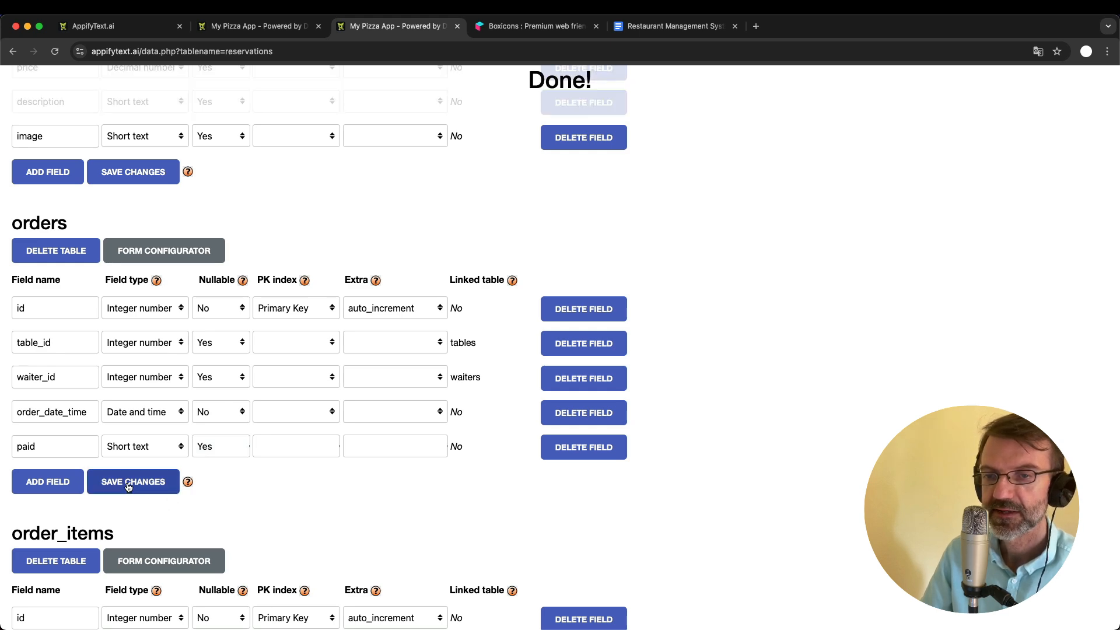
scroll(302, 249, "up", 15)
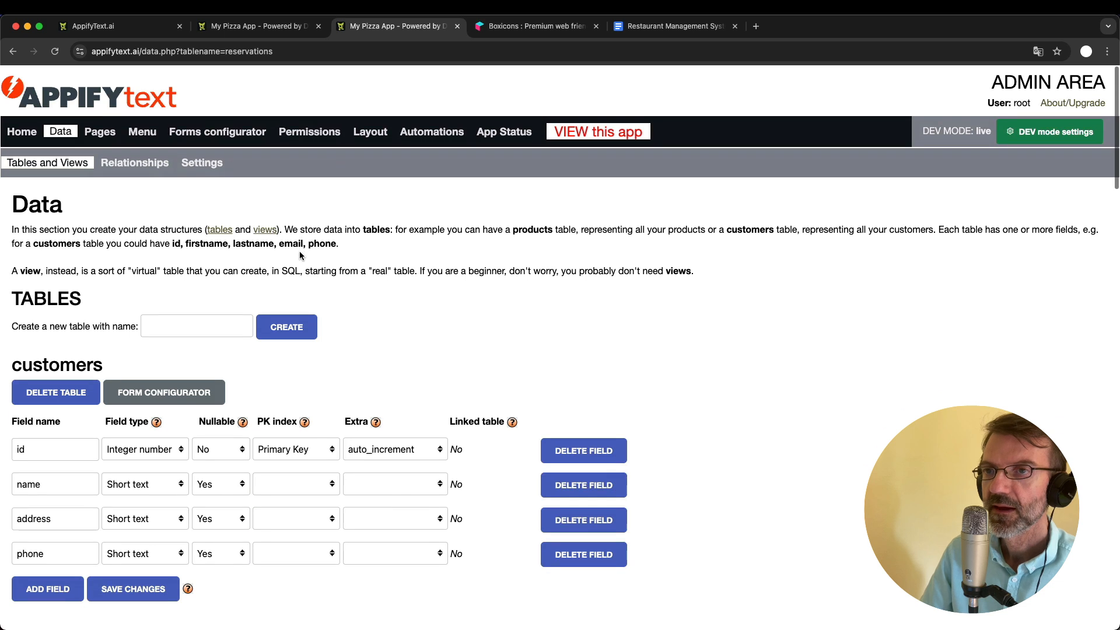
left_click(201, 128)
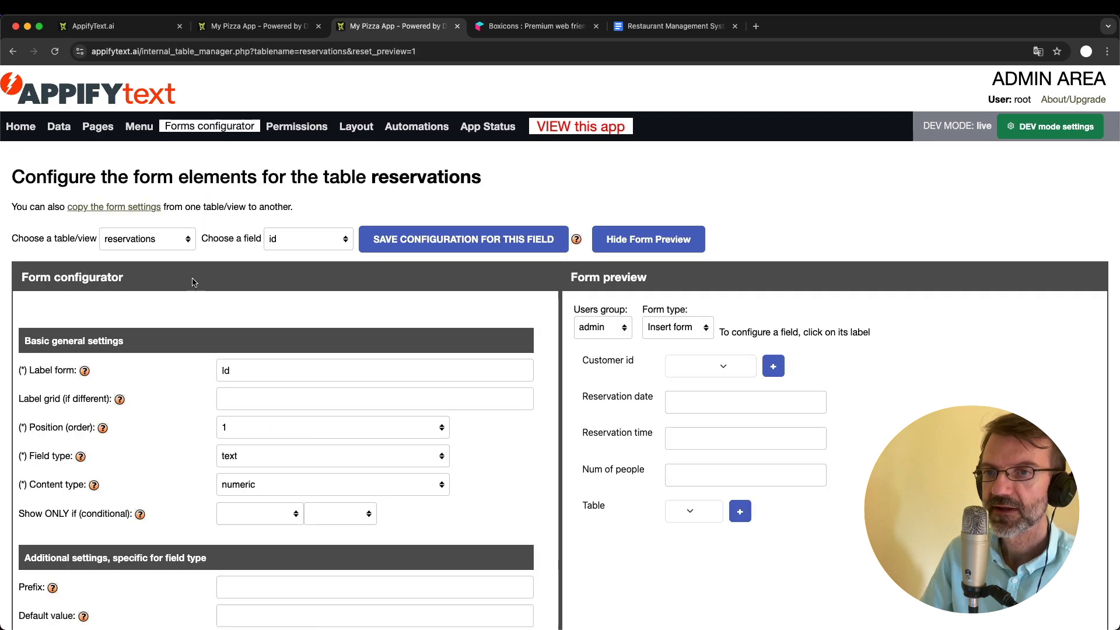
left_click(162, 240)
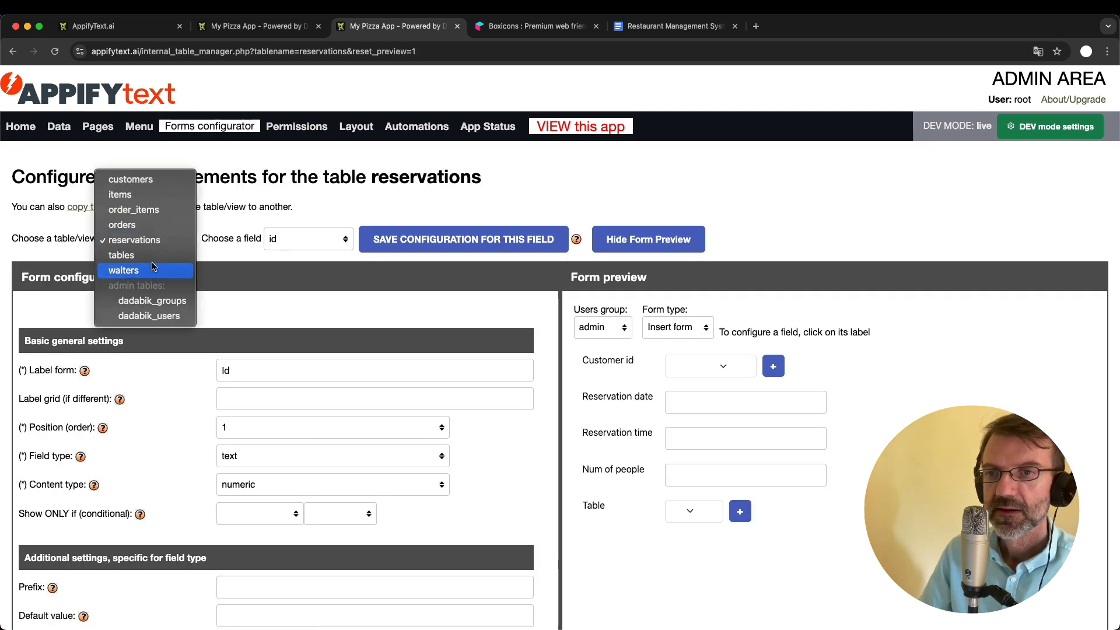
left_click(159, 225)
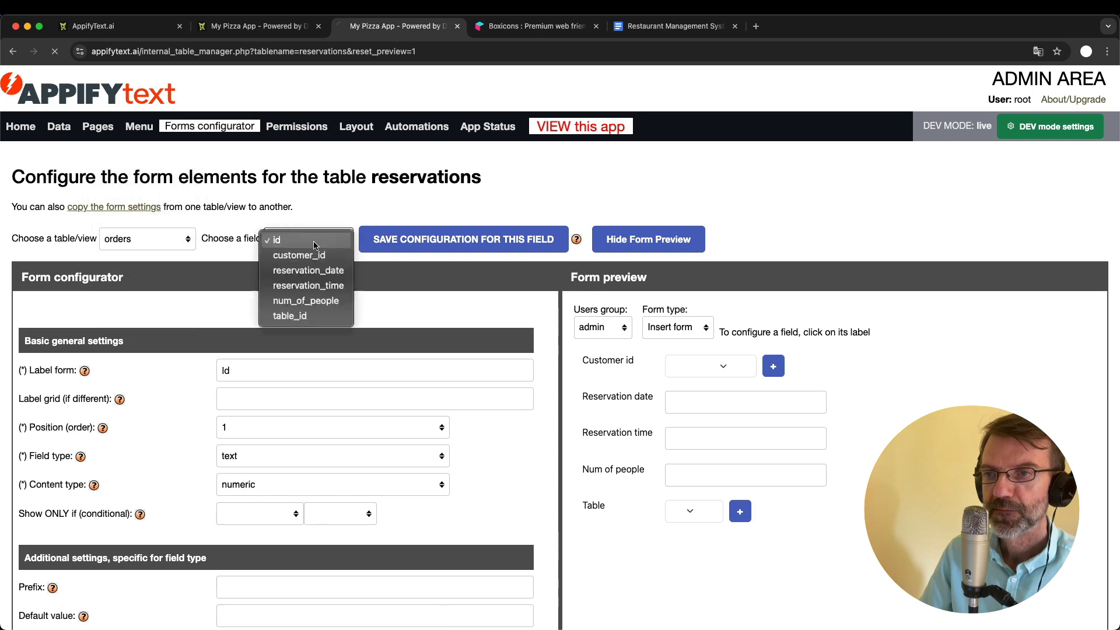
left_click(306, 240)
left_click(307, 299)
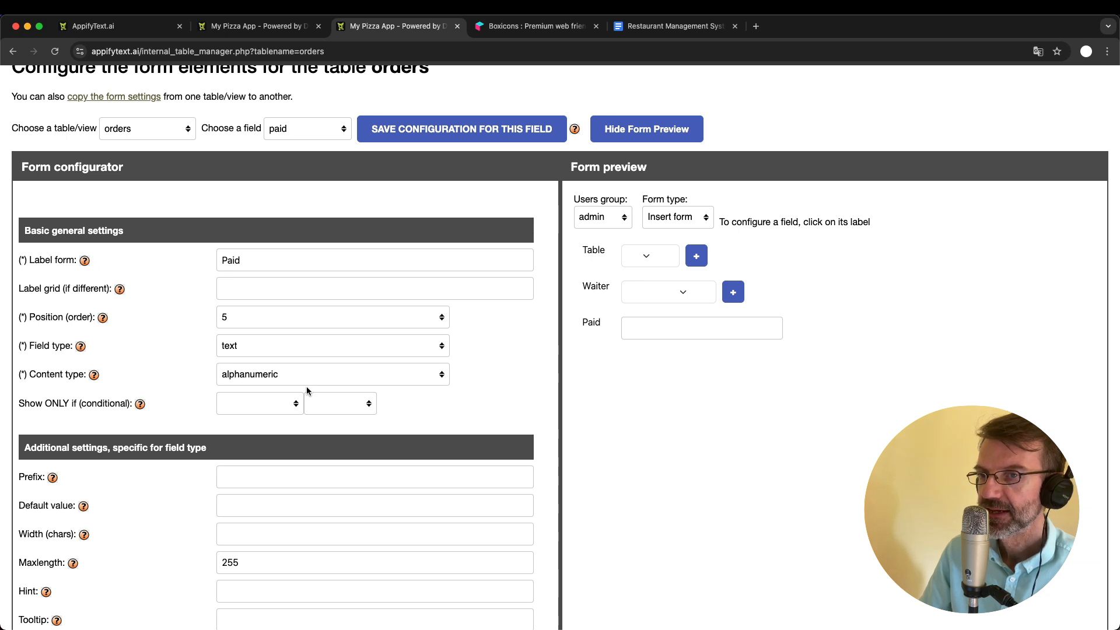
- Change the paid field's form field type to select_single_radio
left_click(261, 345)
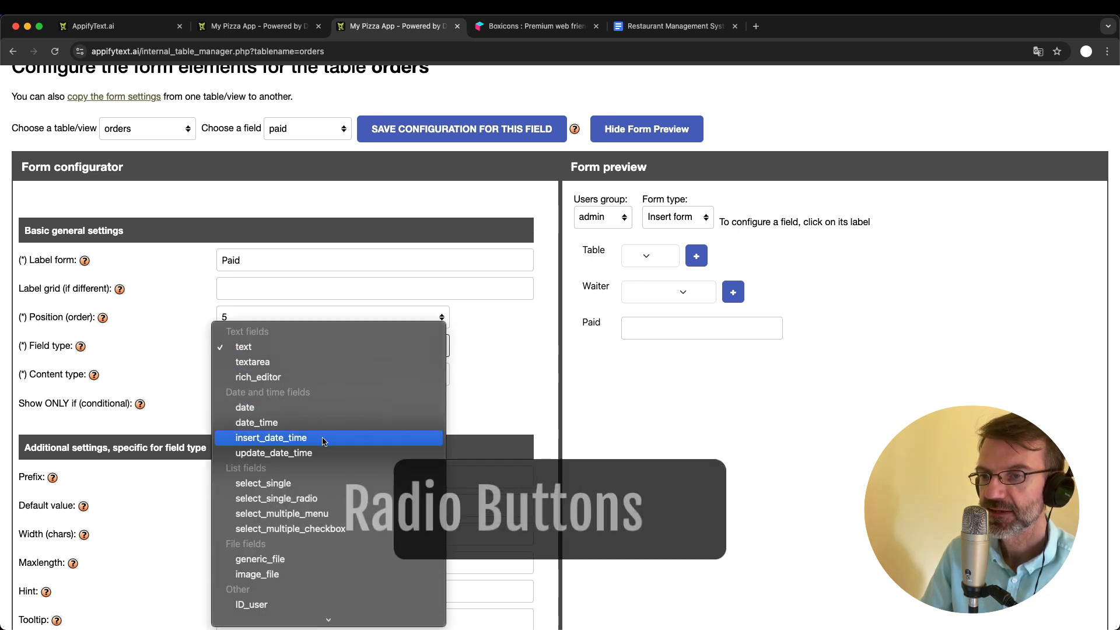
left_click(306, 497)
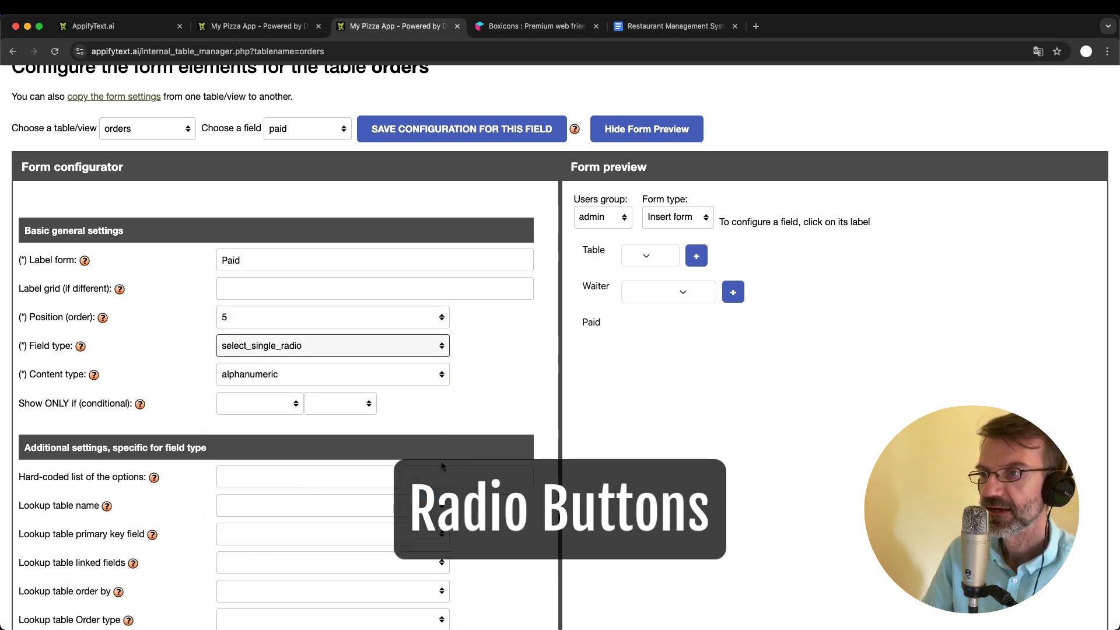
scroll(265, 417, "down", 2)
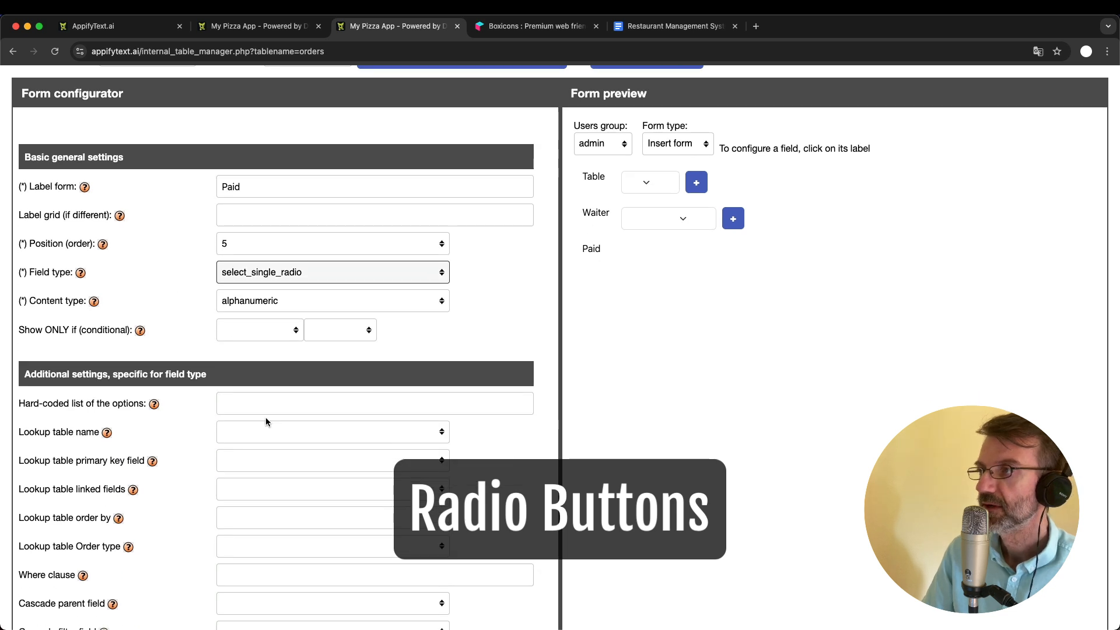
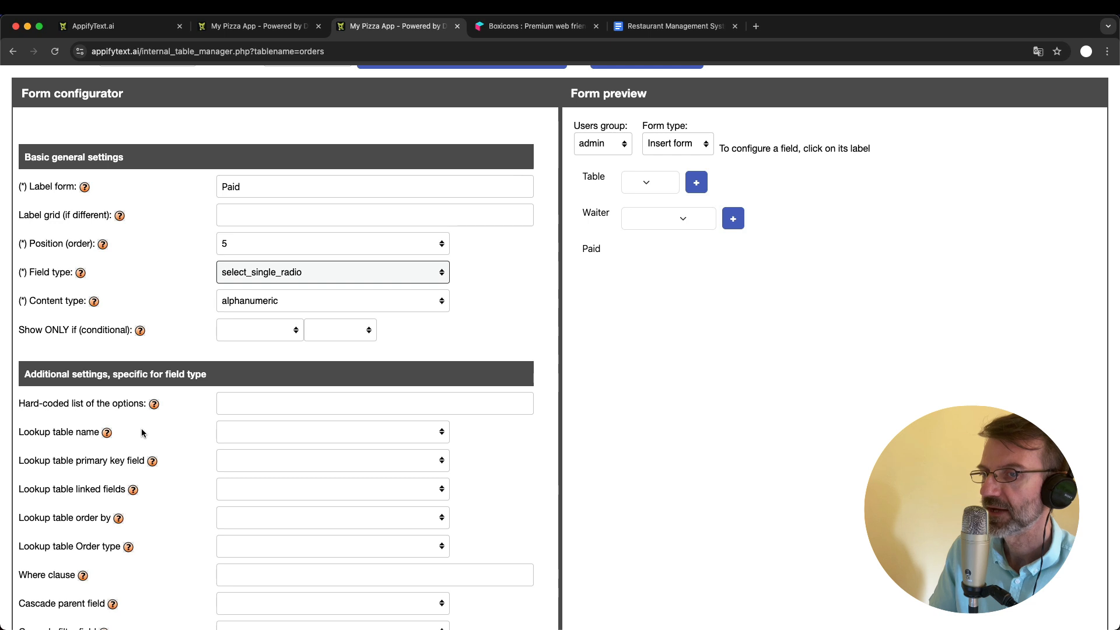
- Copy the example option list ~teacher~manager~student~ from the help text into the paid field's hard-coded list of options
left_click(154, 404)
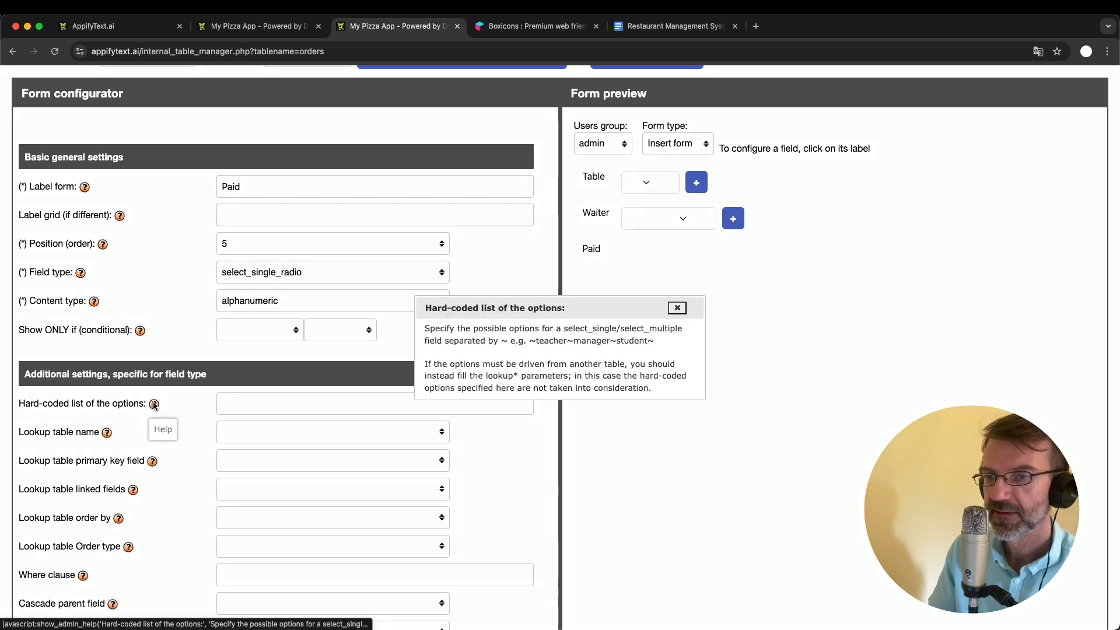
left_click_drag(531, 342, 663, 342)
key("cmd+c")
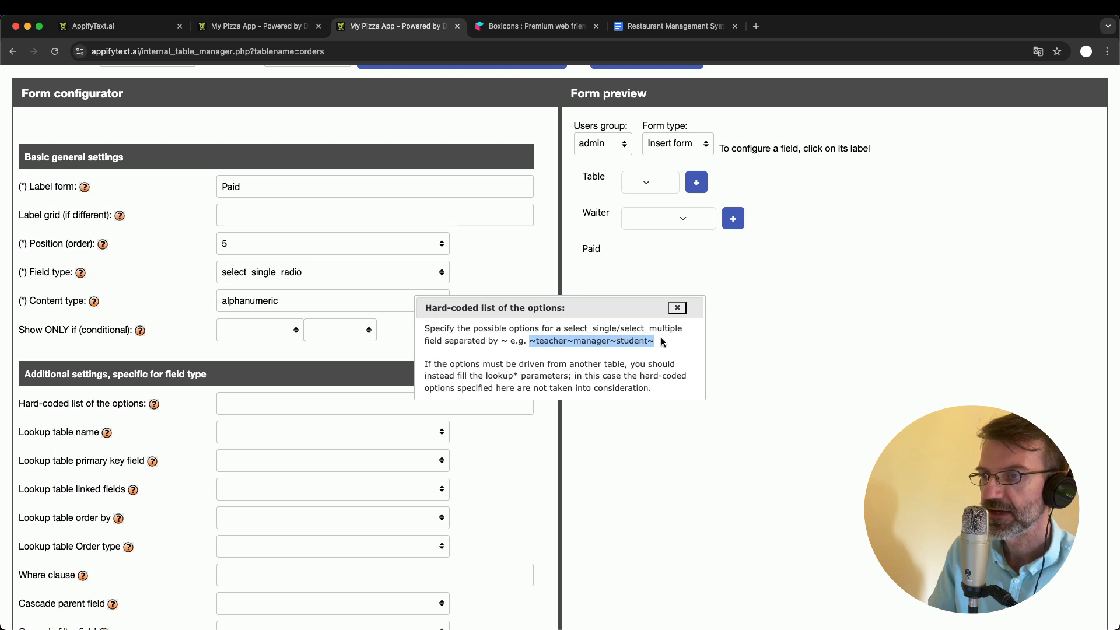
left_click(678, 309)
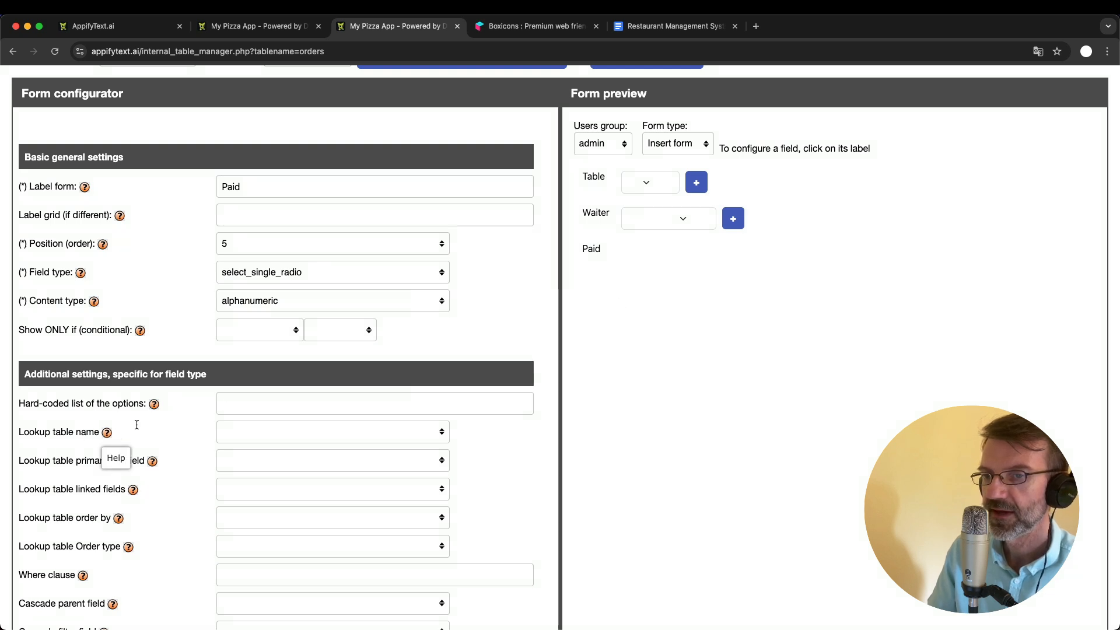
left_click(250, 399)
key("cmd+v")
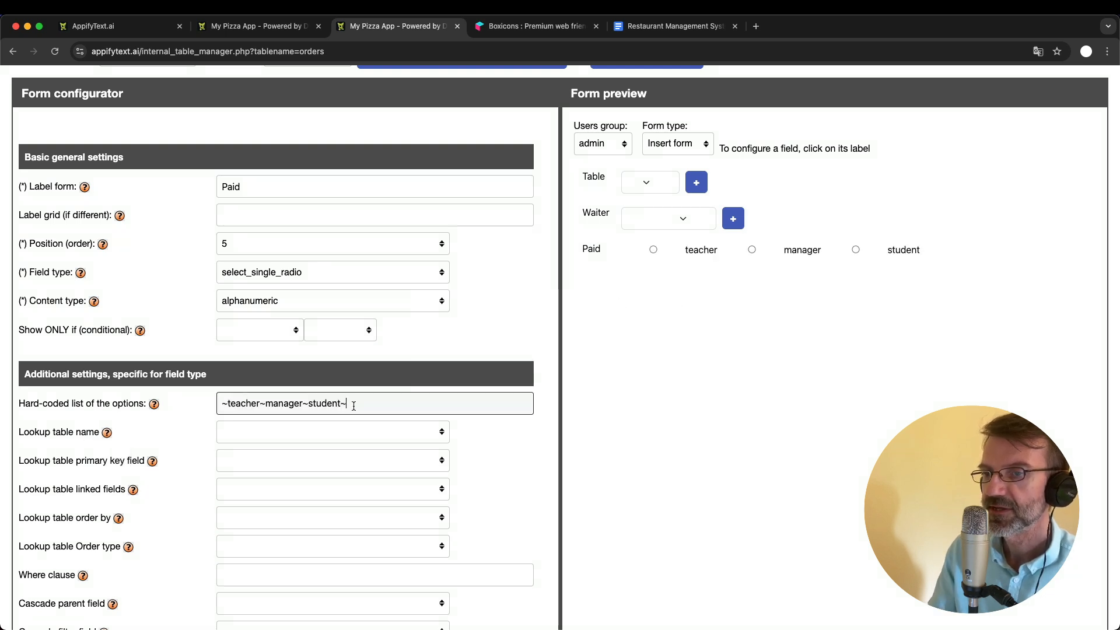
- Change the paid field's hard-coded options to ~yes~no~ and save the field's configuration
key("BackSpace")
key("BackSpace")
key("BackSpace")
key("BackSpace")
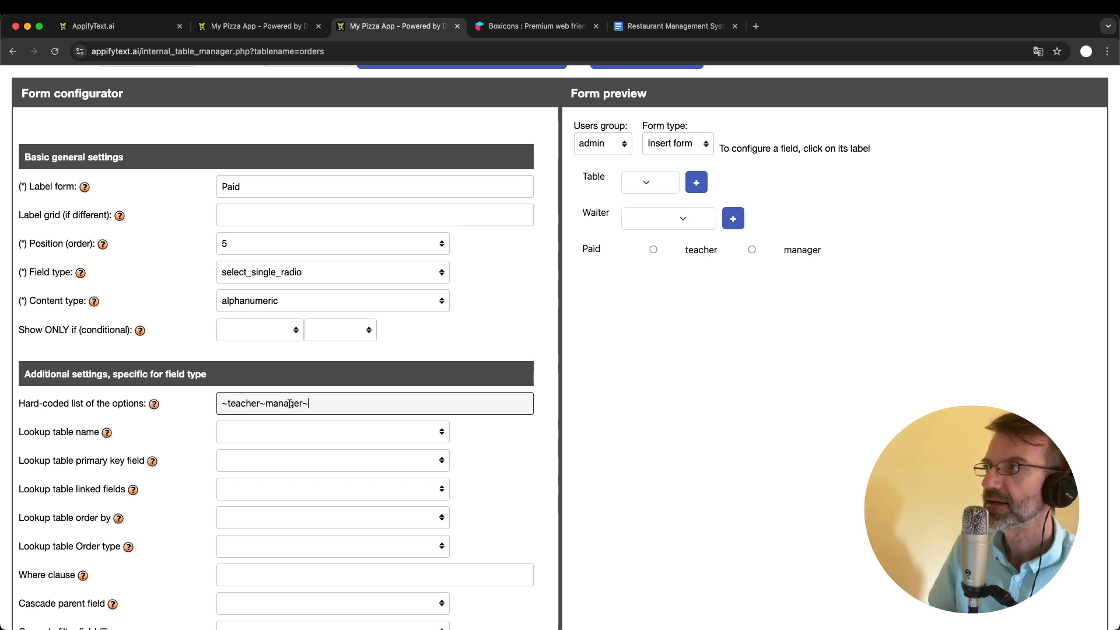
key("shift+Left")
left_click(346, 402)
double_click(247, 403)
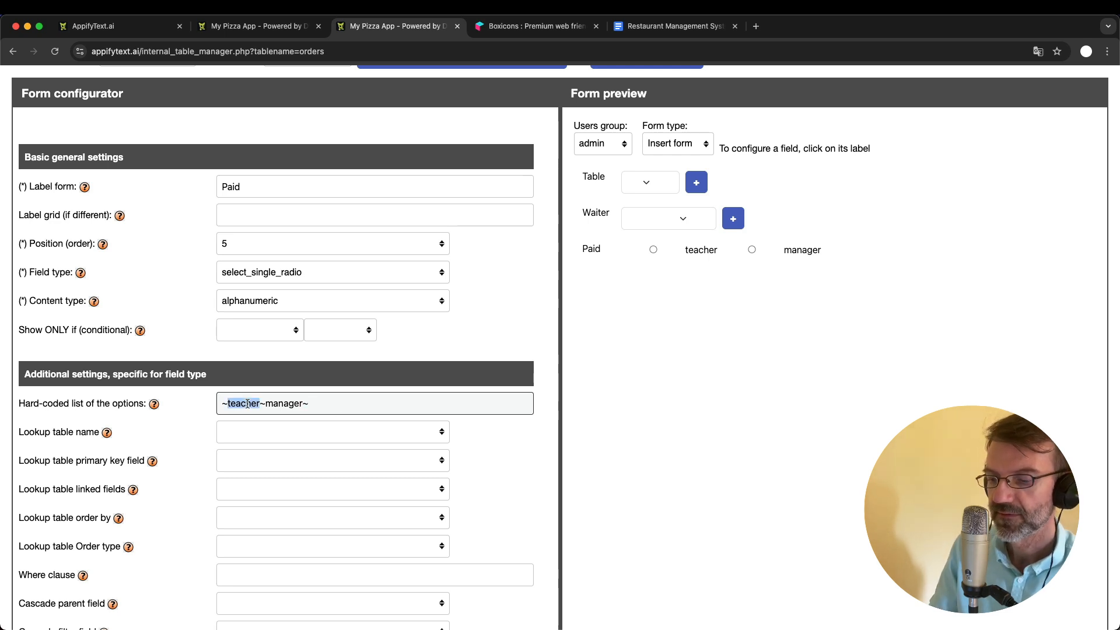
type("yes")
double_click(265, 404)
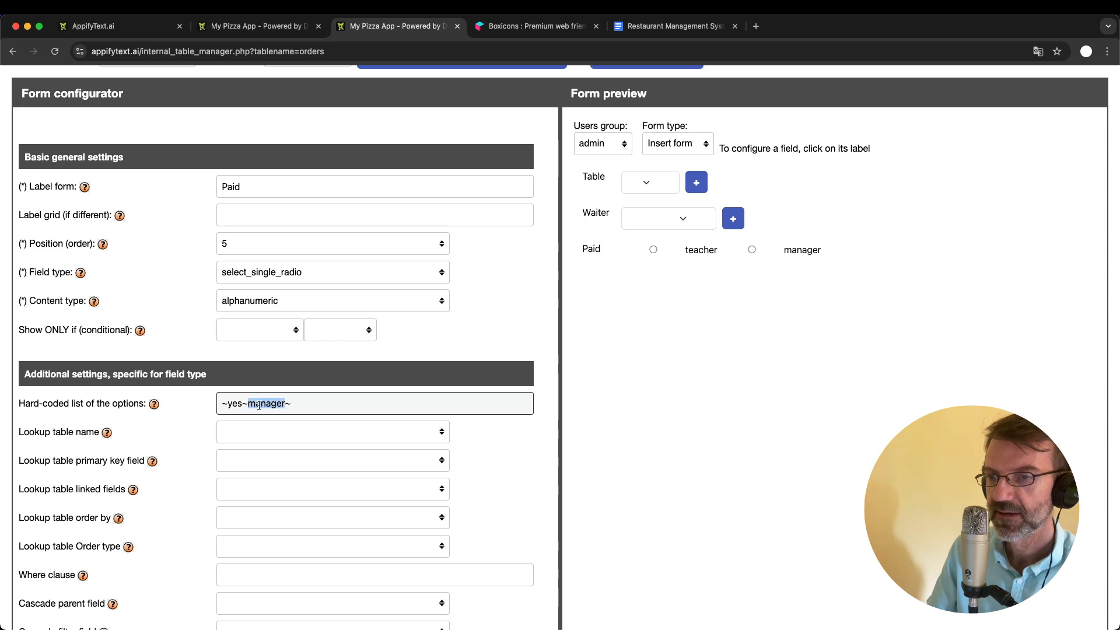
type("no")
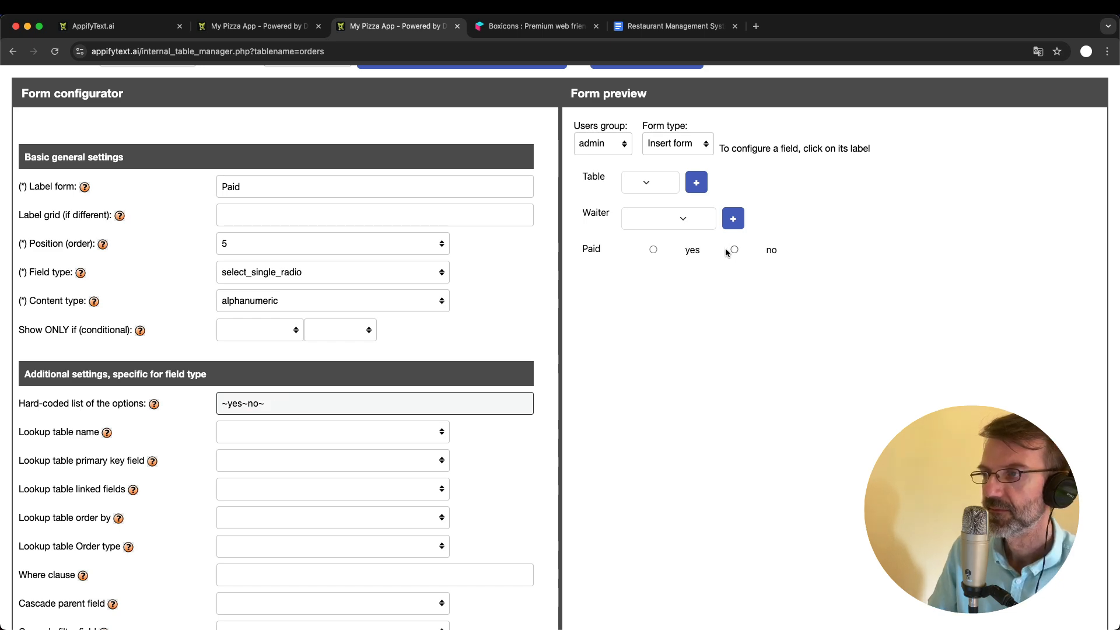
scroll(348, 440, "up", 5)
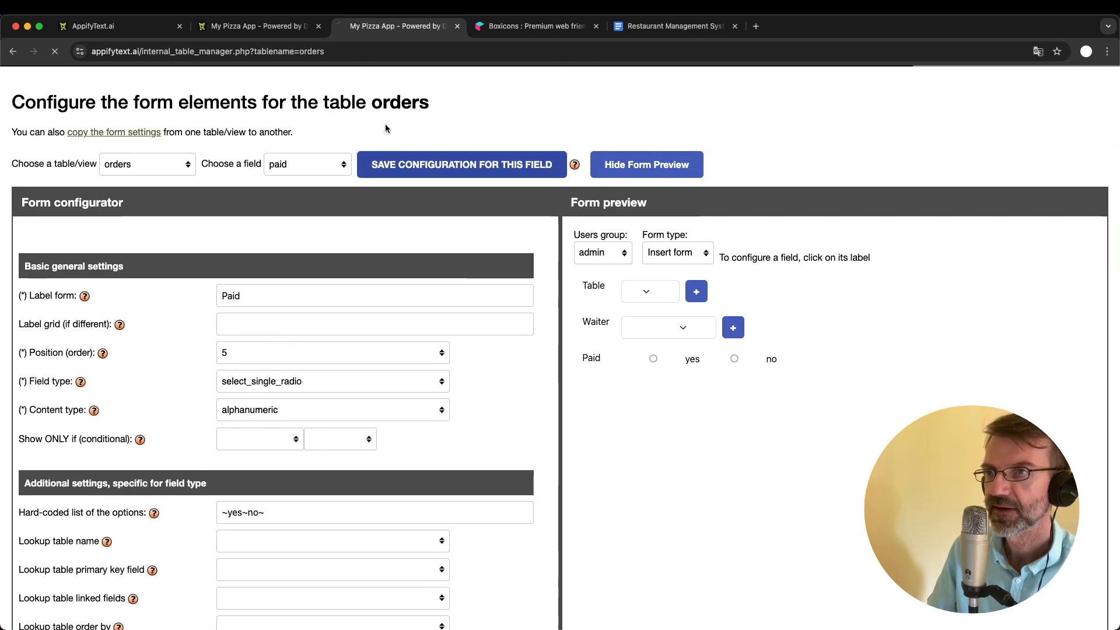
left_click(479, 164)
- Reload the app's orders list, open order 5 for editing and try both Paid options, leaving no selected
left_click(239, 28)
key("super+r")
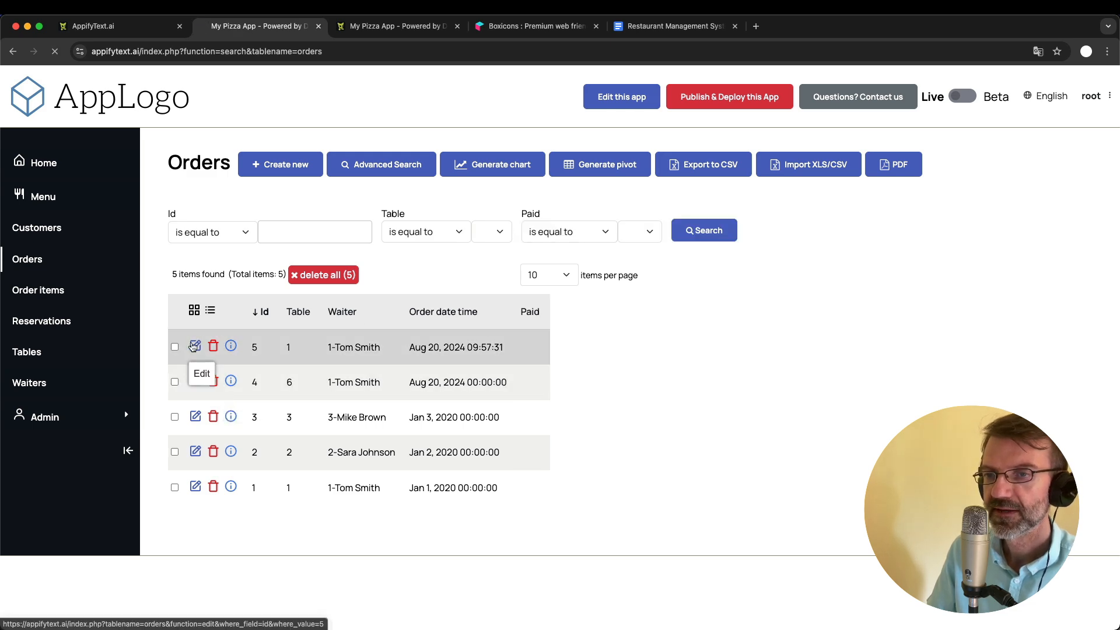
left_click(196, 346)
scroll(327, 436, "down", 3)
scroll(328, 438, "up", 2)
left_click(262, 382)
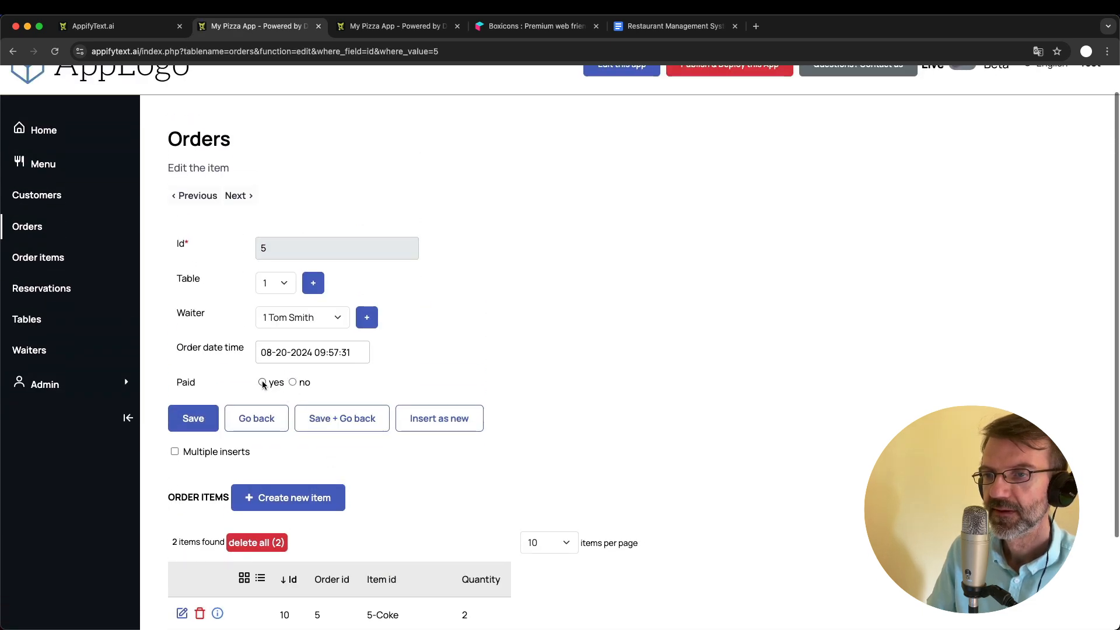
left_click(294, 383)
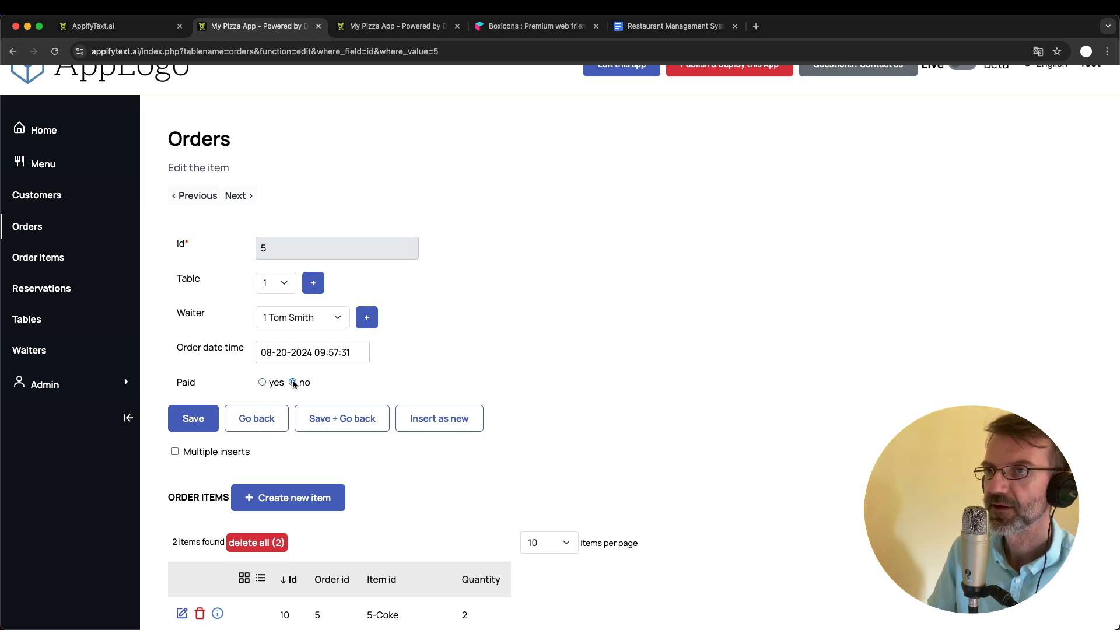
scroll(350, 467, "down", 3)
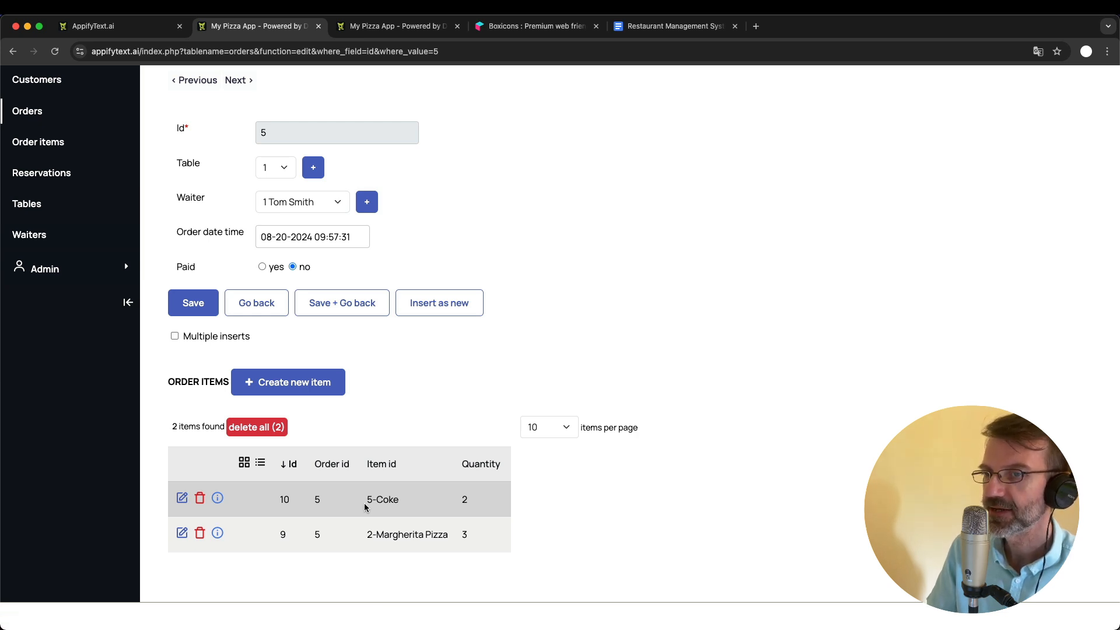
scroll(365, 508, "up", 2)
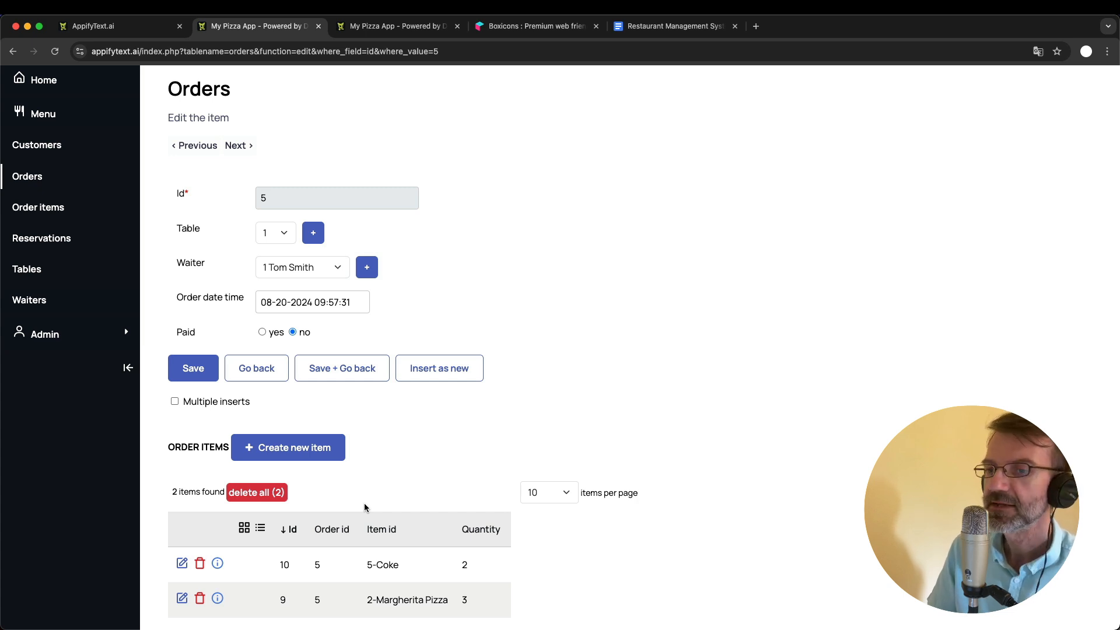
scroll(365, 508, "down", 2)
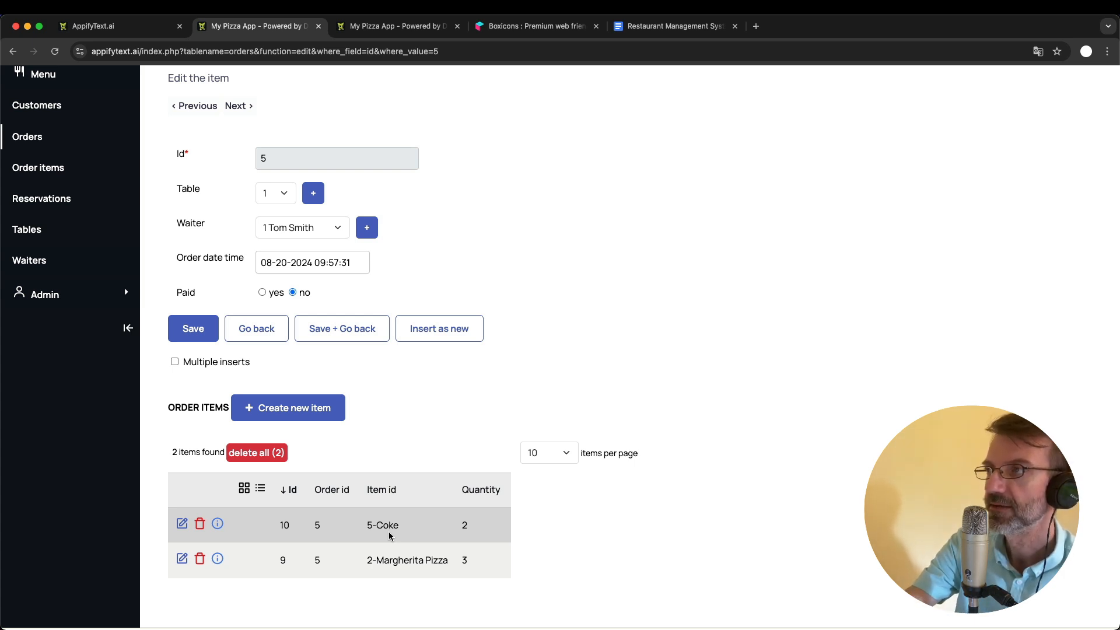
- Return to the admin area's data structures and add a field named status to the order_items table
left_click(373, 26)
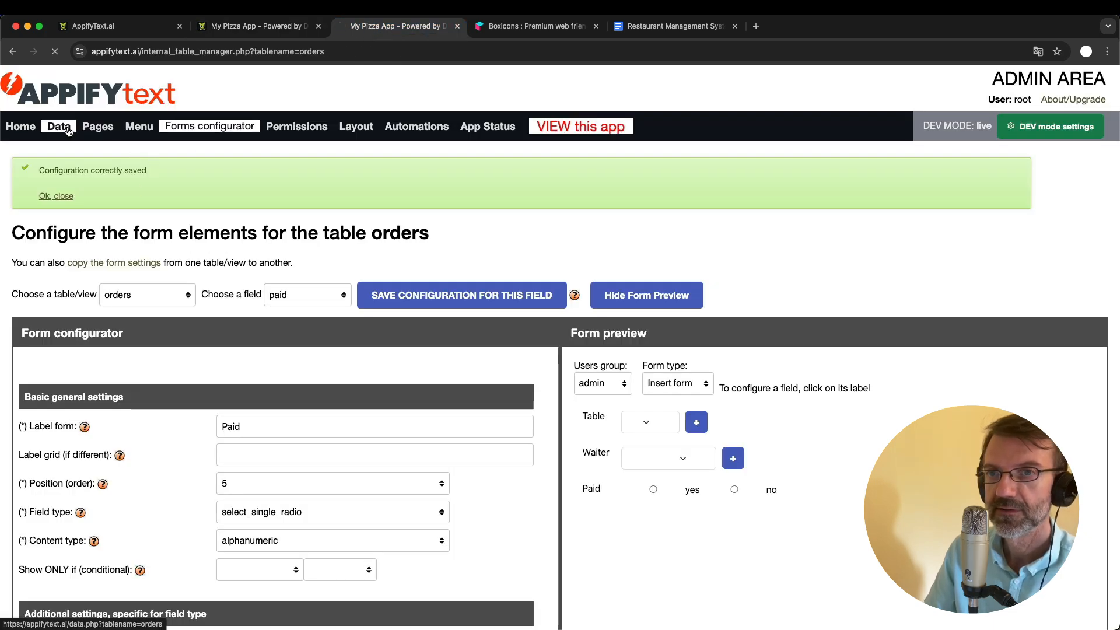
left_click(58, 126)
scroll(164, 375, "down", 6)
scroll(164, 377, "down", 12)
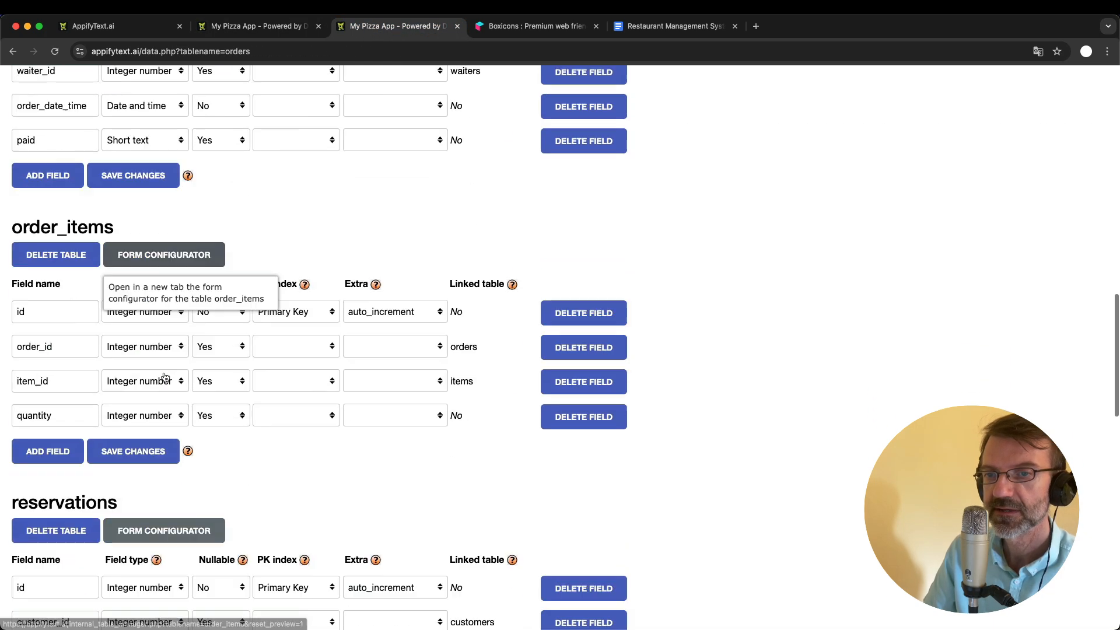
left_click(53, 413)
left_click(58, 414)
type("status")
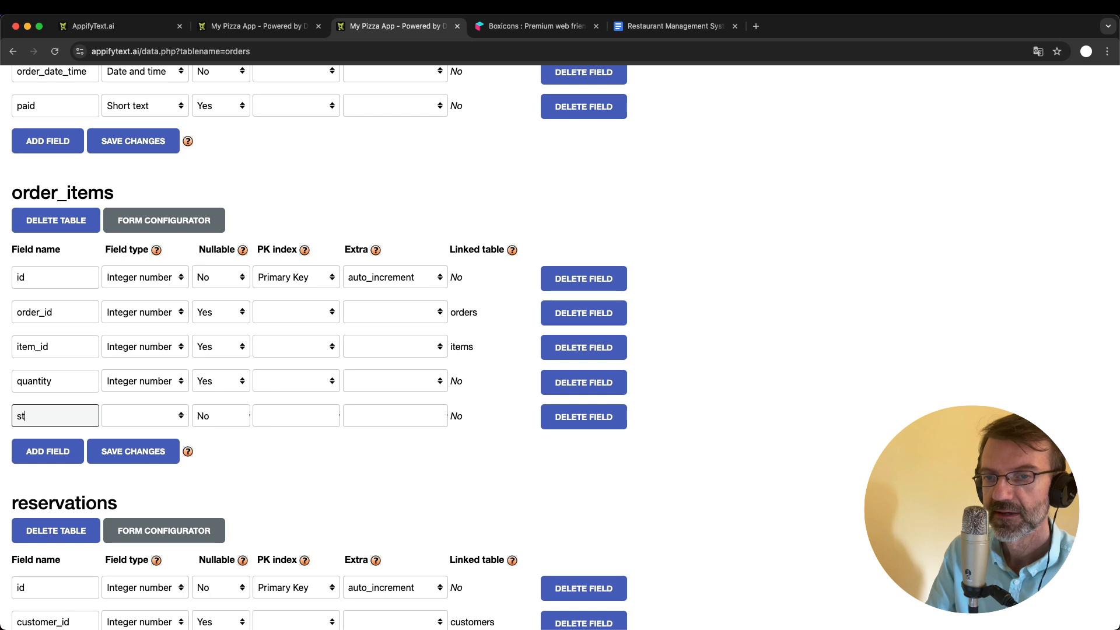
- Set the status field's type to Short text, make it nullable and save the order_items changes
left_click(155, 416)
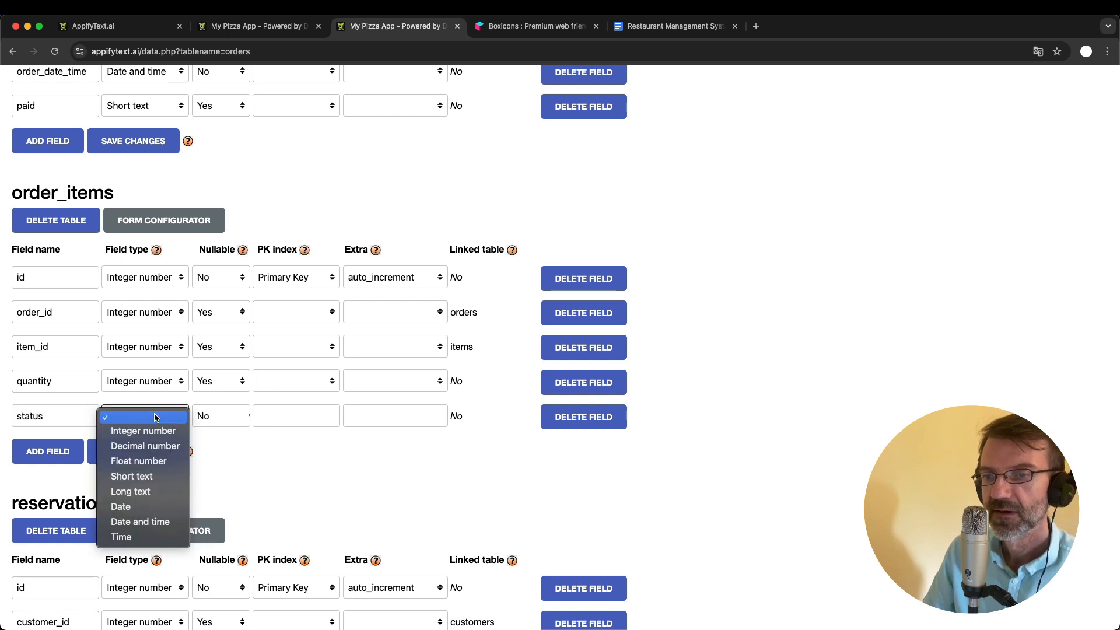
left_click(161, 478)
left_click(215, 419)
left_click(216, 430)
left_click(151, 452)
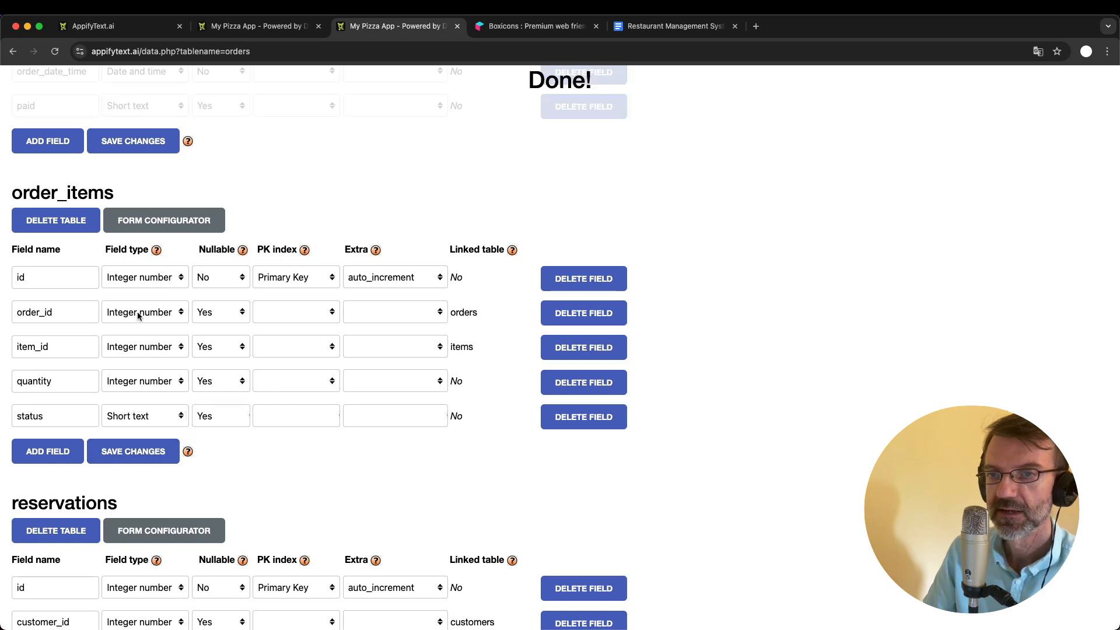
- Open the form configuration of order_items for its status field and close the old data structures page
left_click(162, 226)
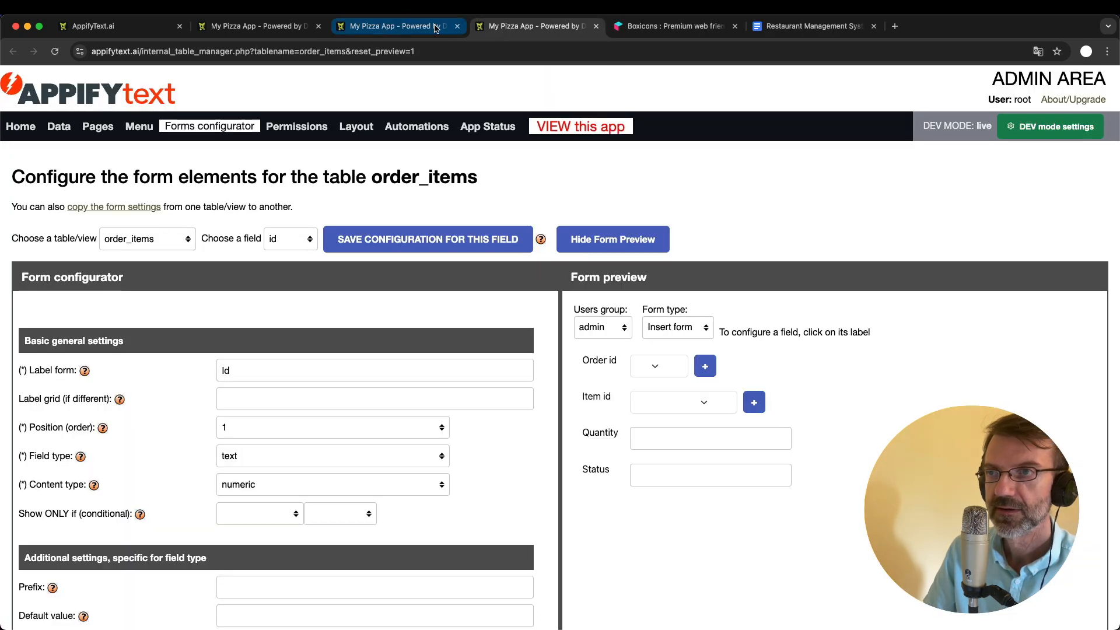
left_click(457, 26)
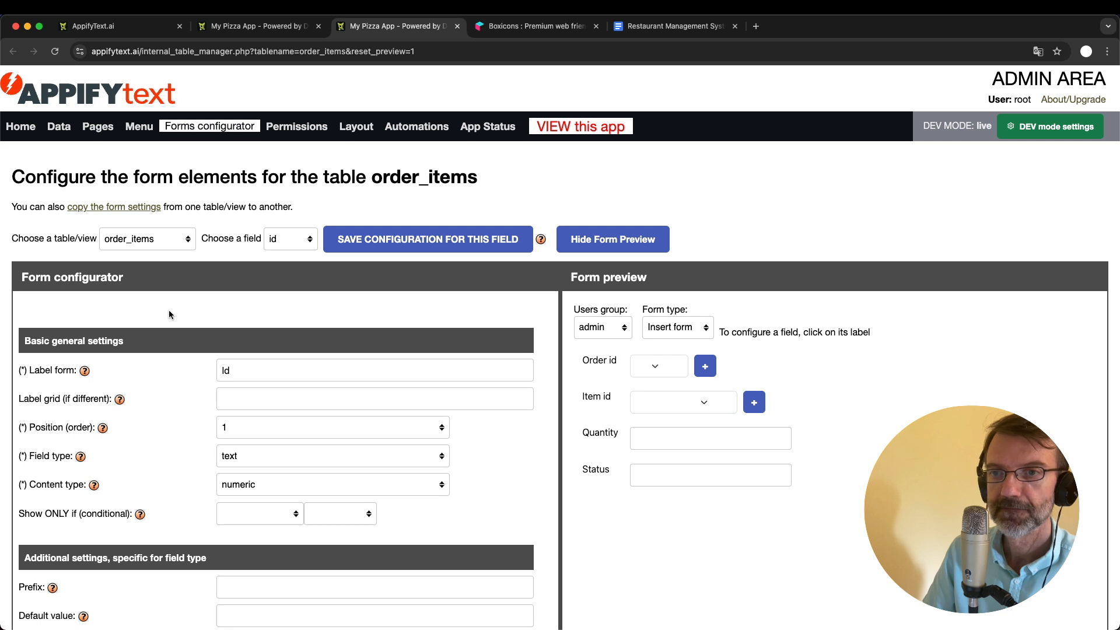
left_click(290, 239)
left_click(289, 302)
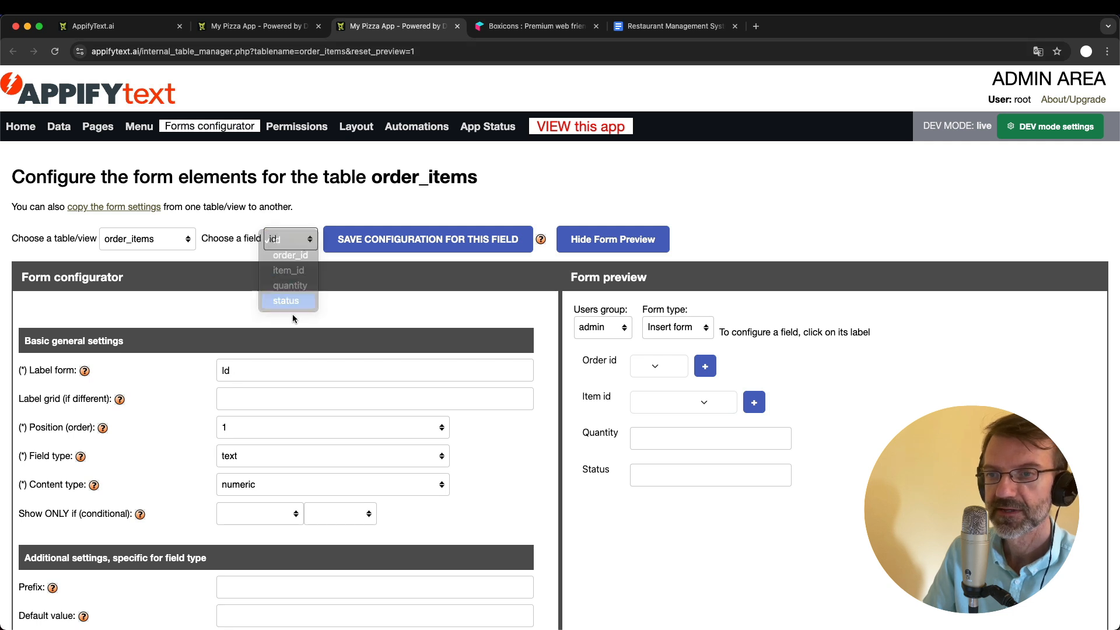
- Change the status field's form field type to select_single_radio
scroll(292, 423, "down", 3)
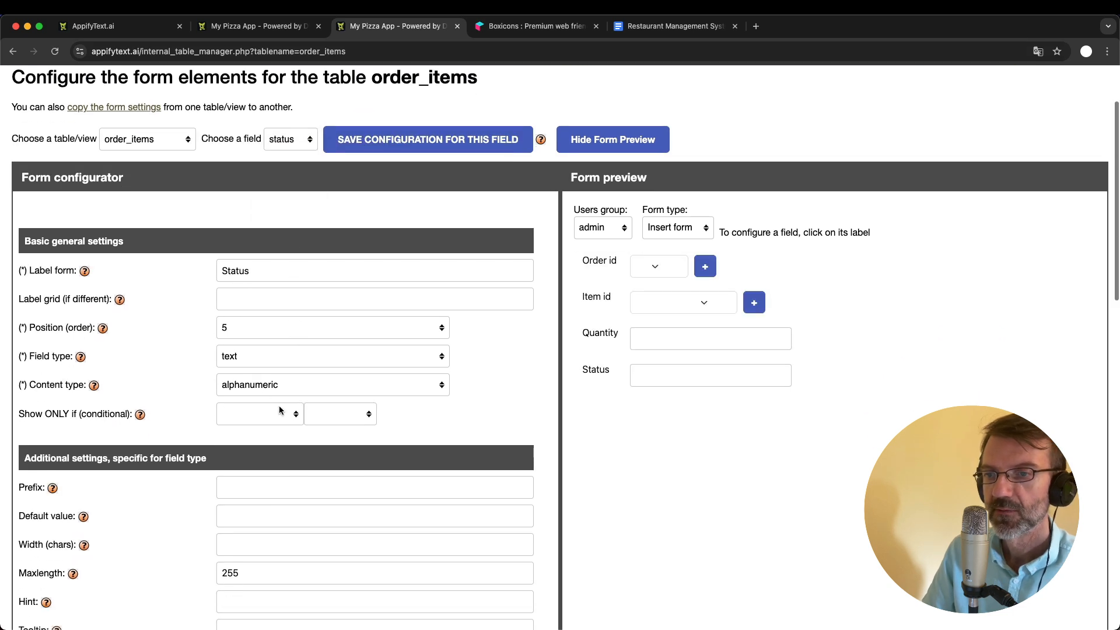
left_click(244, 383)
left_click(244, 384)
left_click(235, 355)
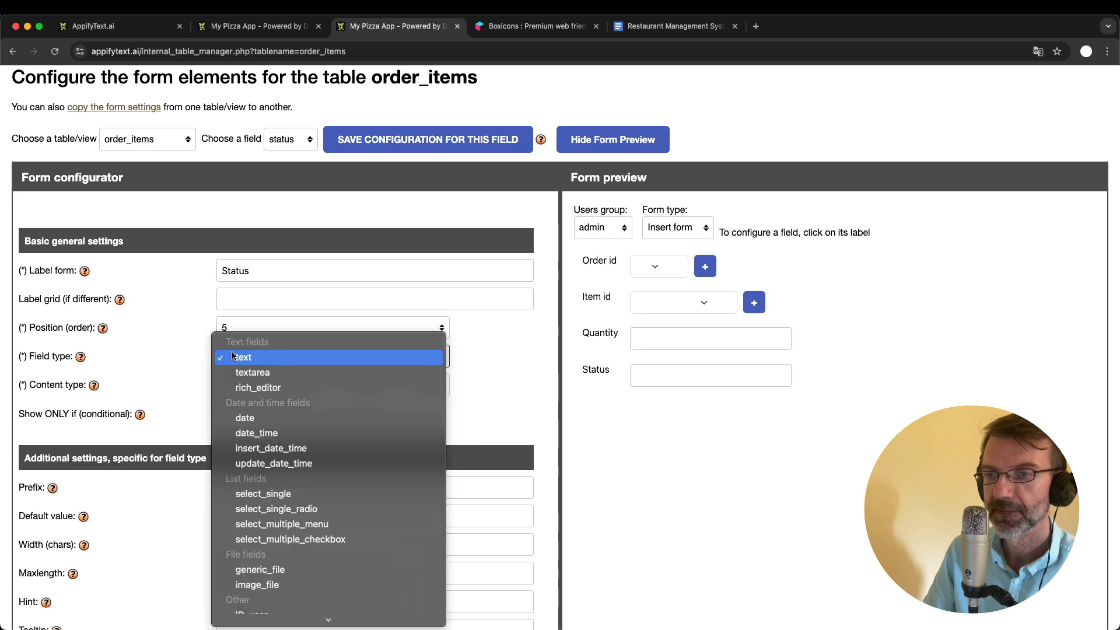
left_click(301, 510)
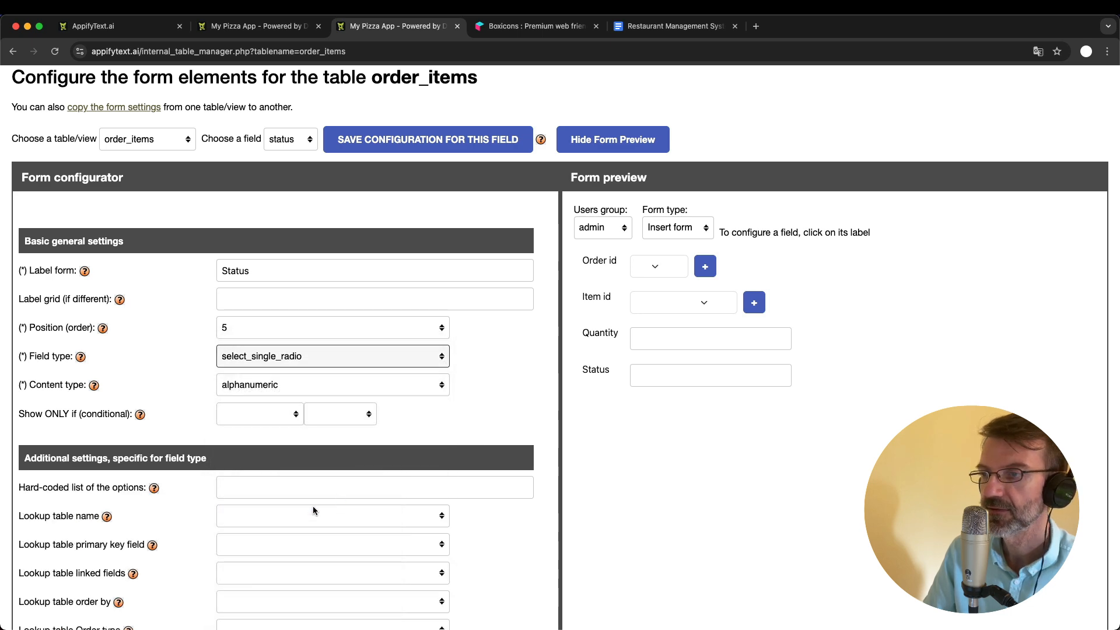
- Copy the help text's example option list into the status field's hard-coded list of options
scroll(430, 439, "down", 3)
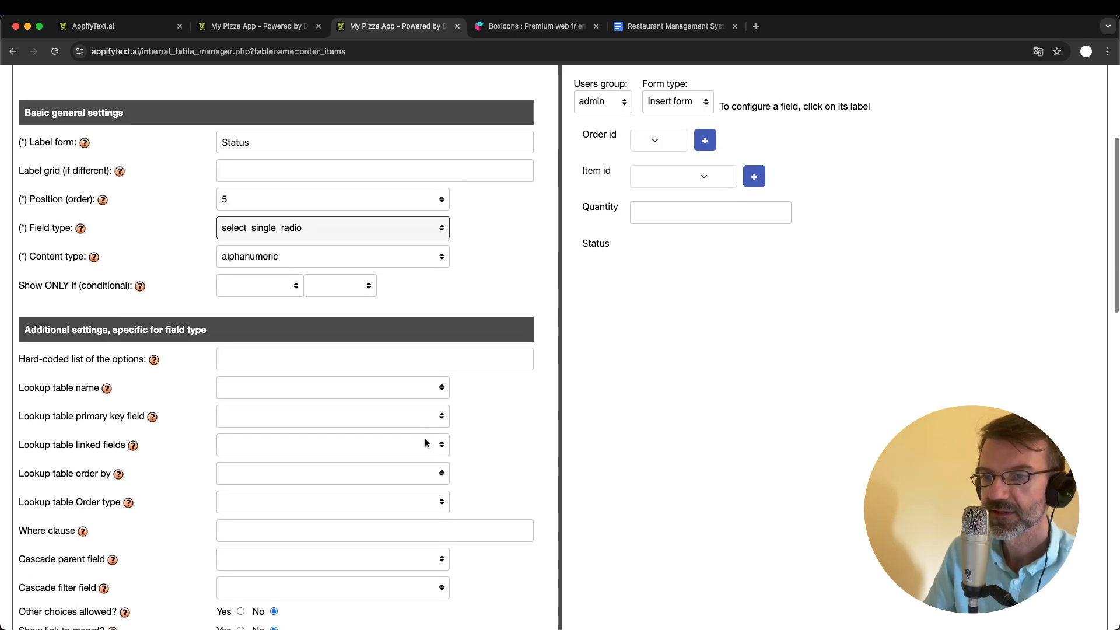
left_click(154, 361)
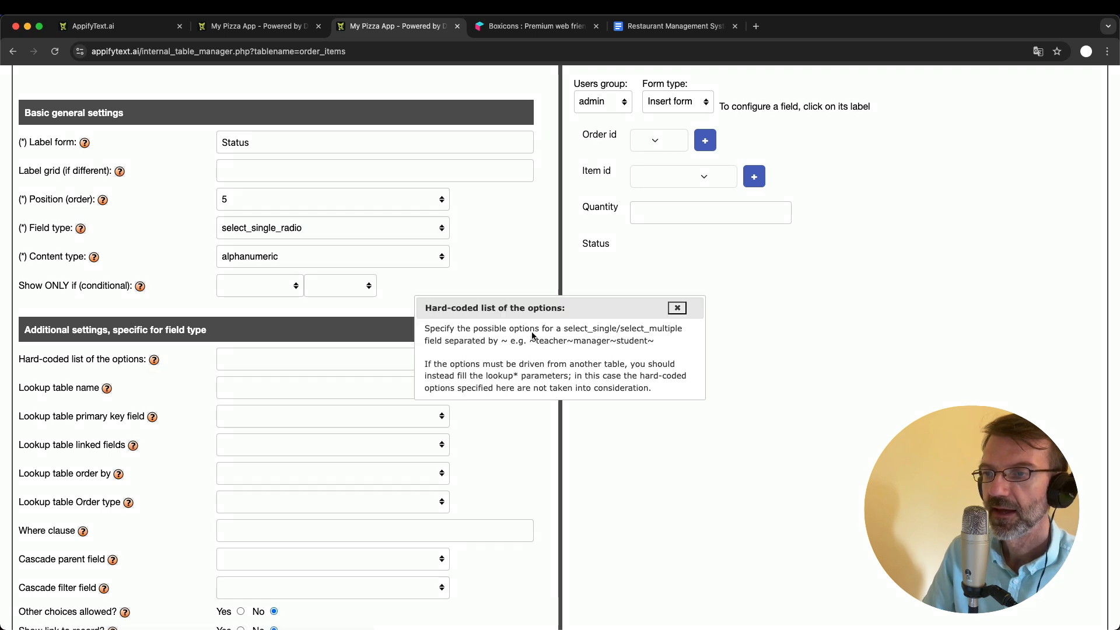
left_click_drag(529, 341, 681, 348)
key("cmd+c")
left_click(677, 308)
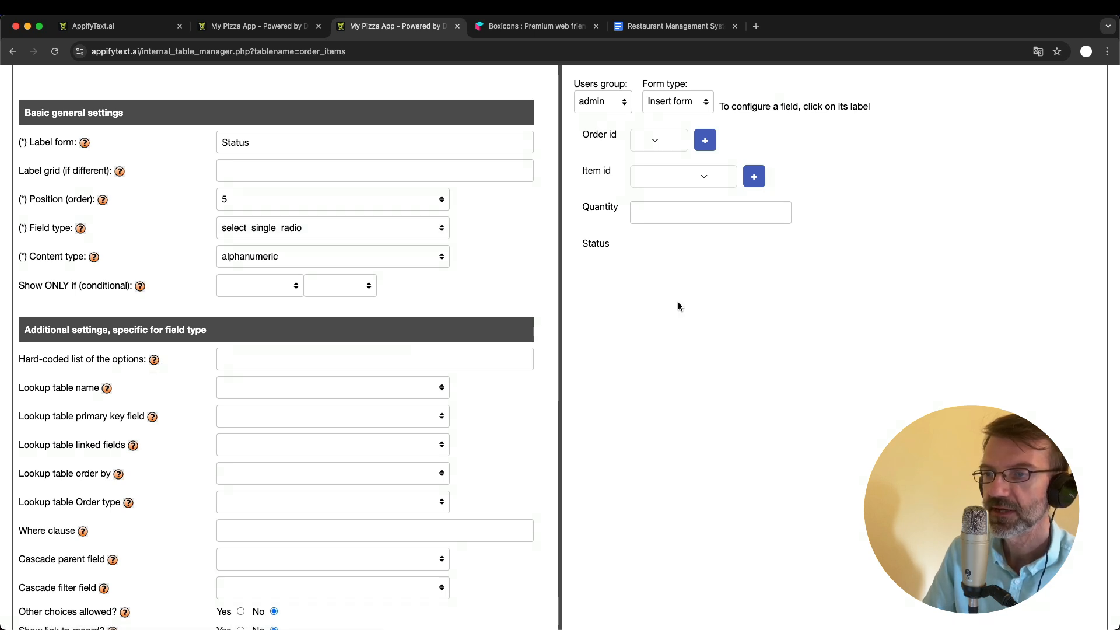
left_click(264, 357)
key("cmd+v")
- Replace the status field's example options with ~waiting~delivered~cancelled~ and save the configuration
double_click(238, 362)
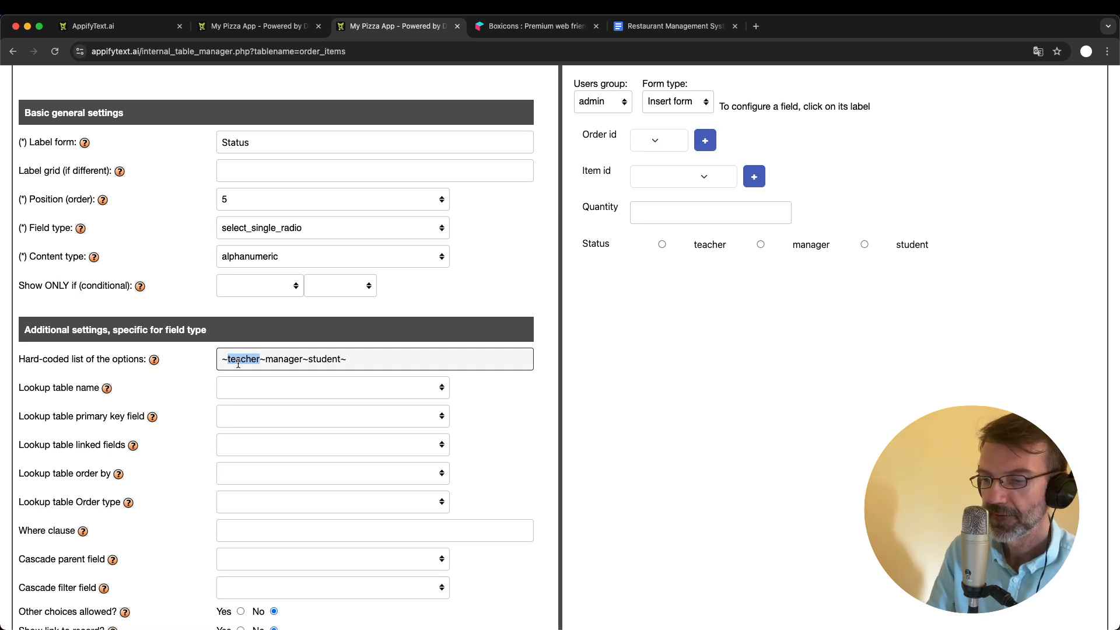
type("waiting")
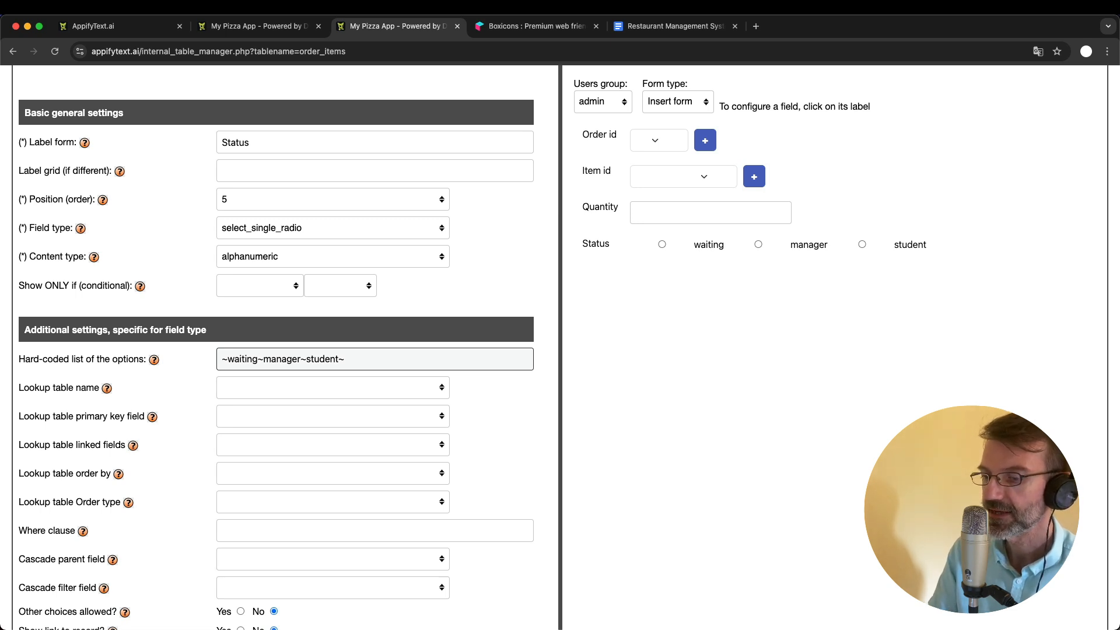
double_click(286, 359)
type("delivered")
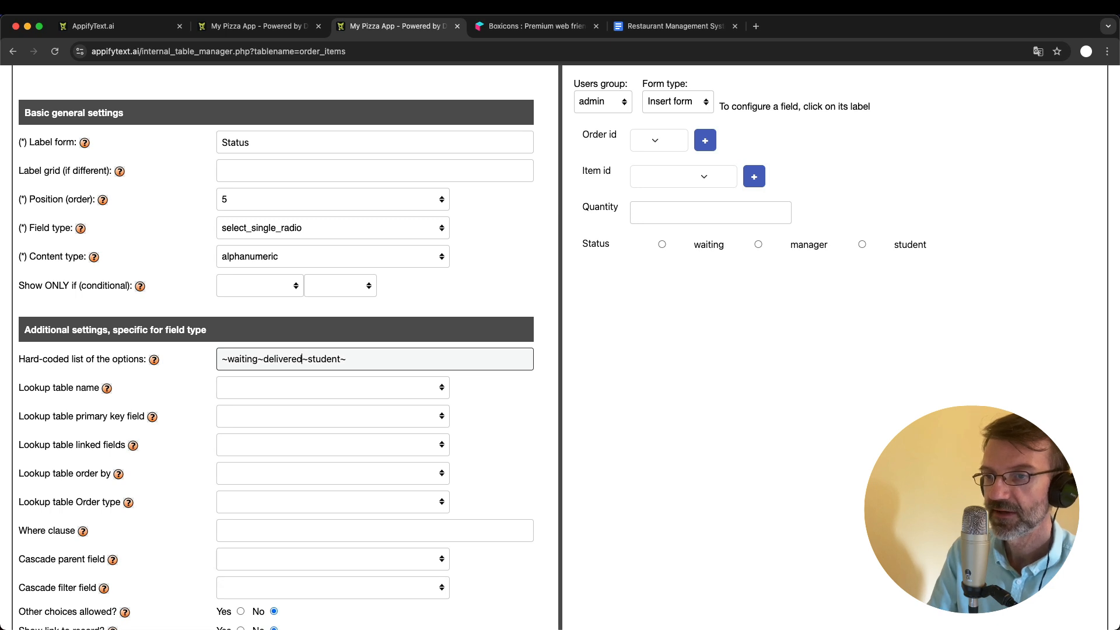
double_click(320, 360)
type("cancelled")
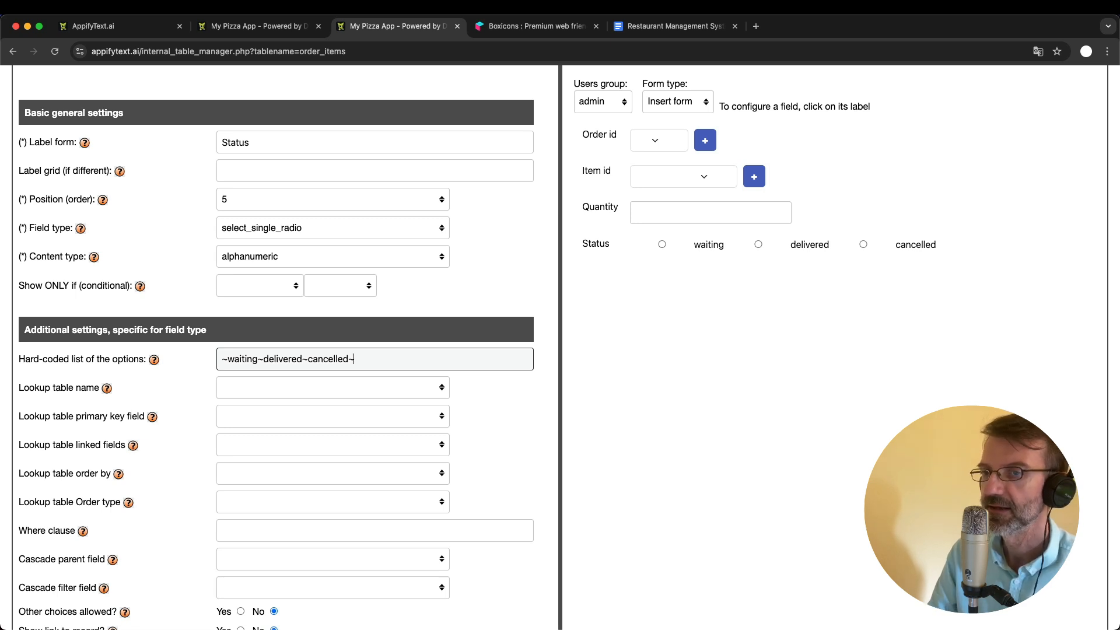
key("Return")
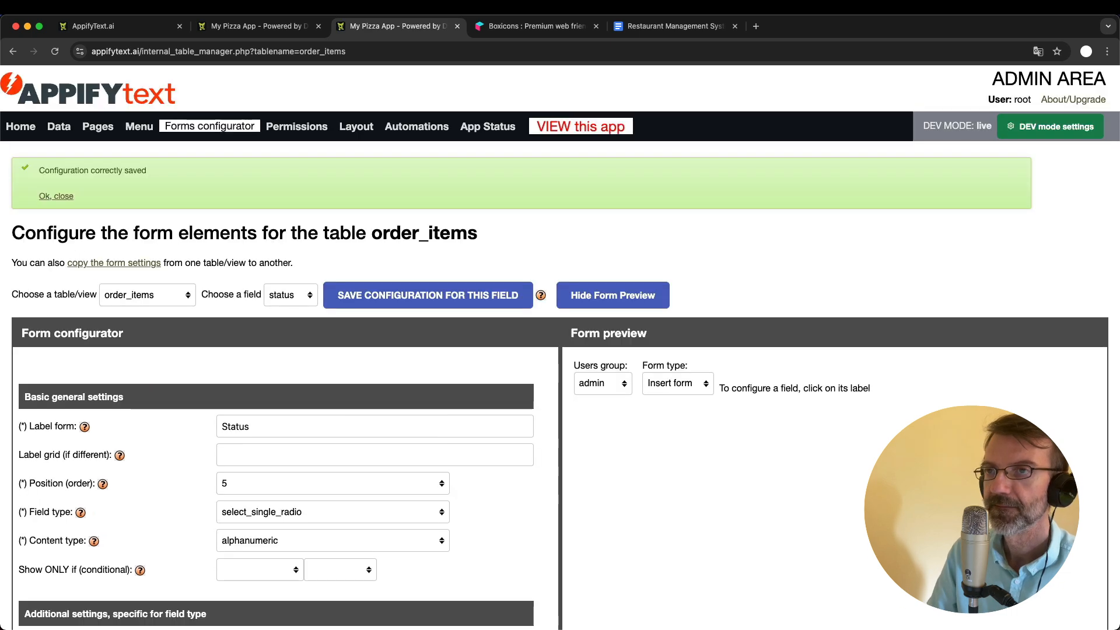
- Open the Coke item of order 5 in the app and try the waiting, delivered and cancelled status options
left_click(254, 25)
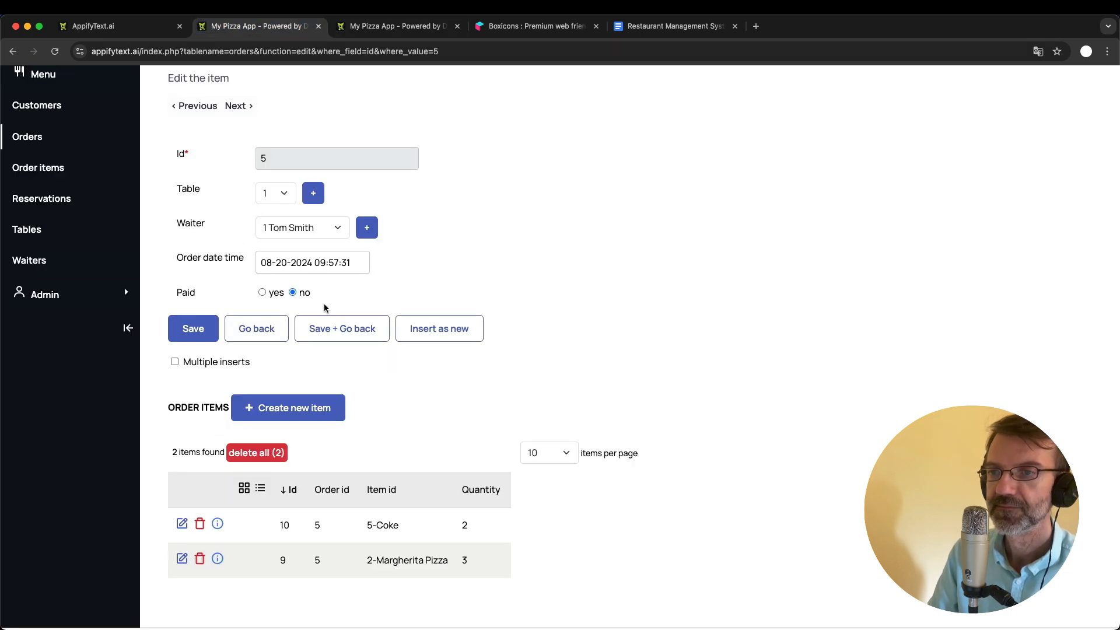
left_click(181, 524)
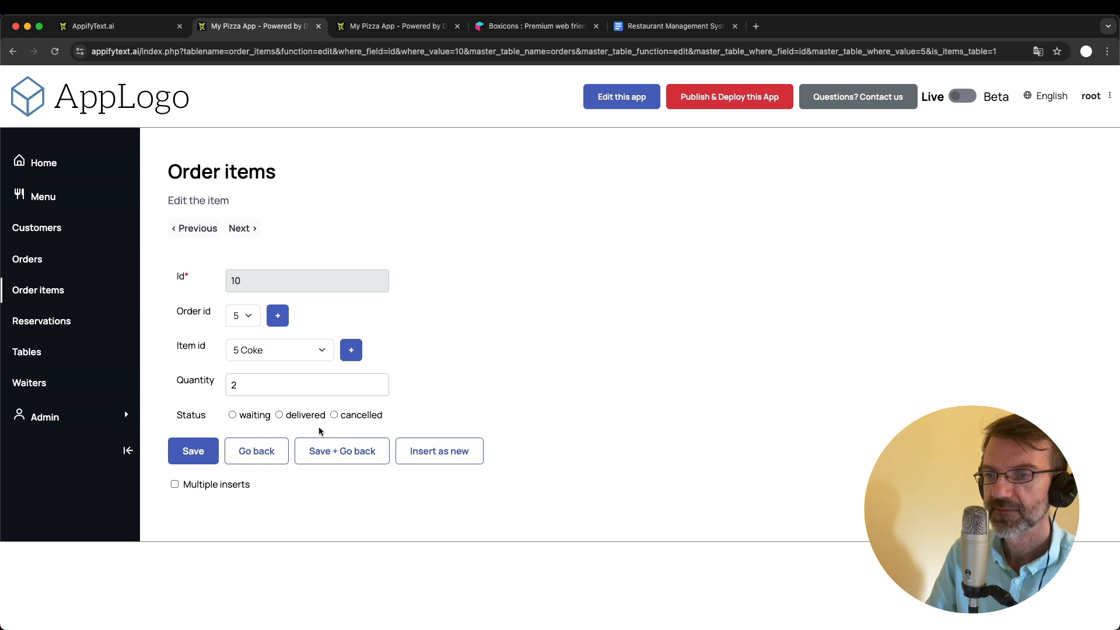
left_click(233, 415)
left_click(279, 415)
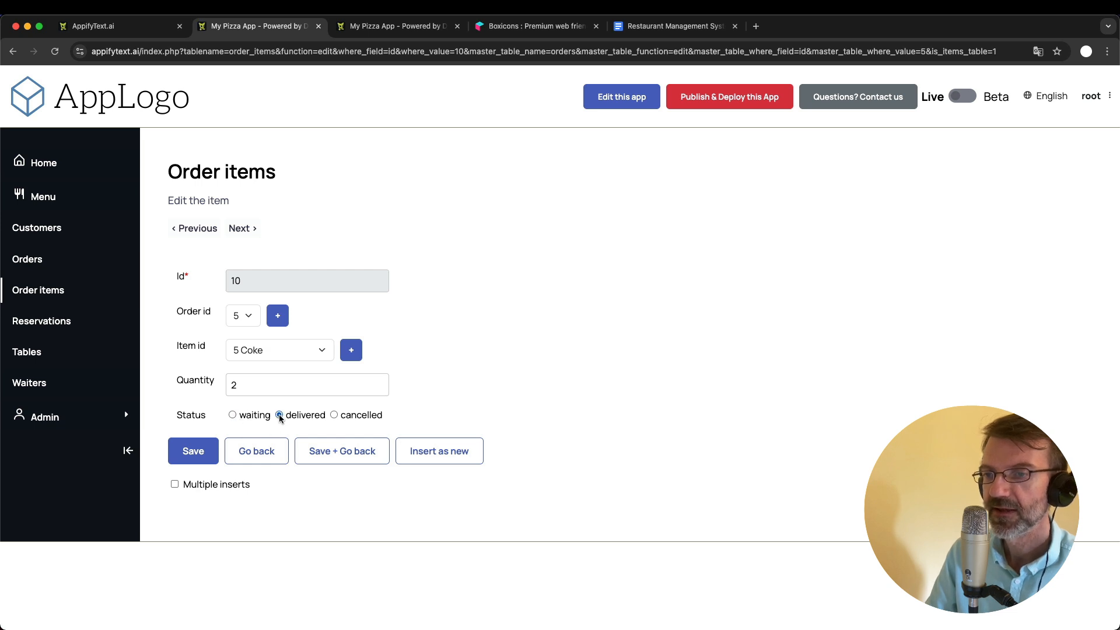
left_click(335, 415)
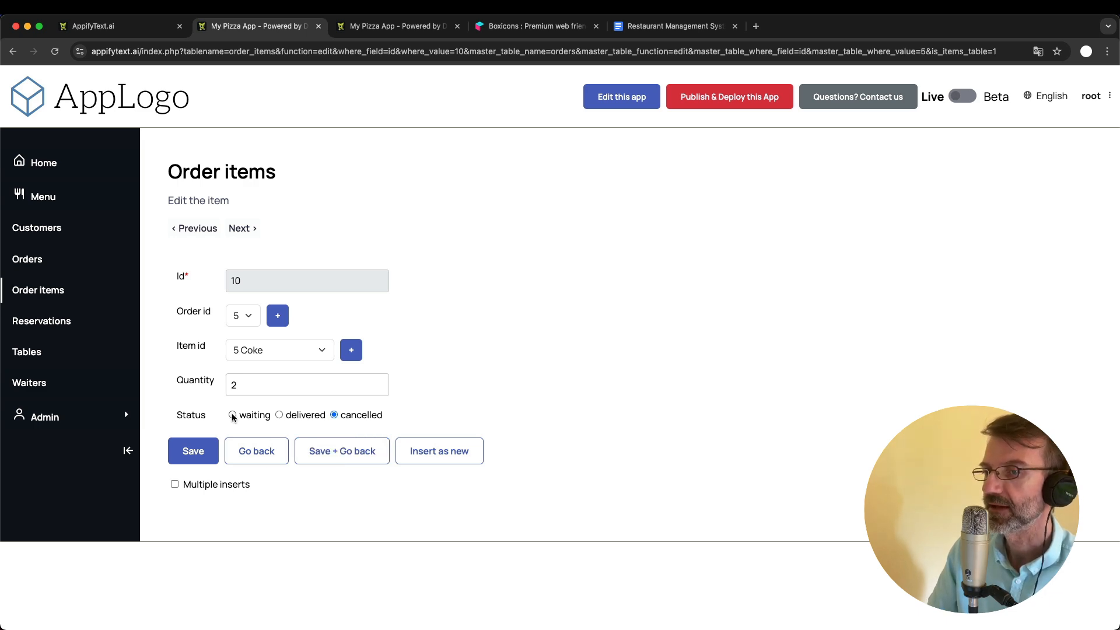
- Copy waiting from the status field's option list into its default value in the form configuration and save it
left_click(373, 27)
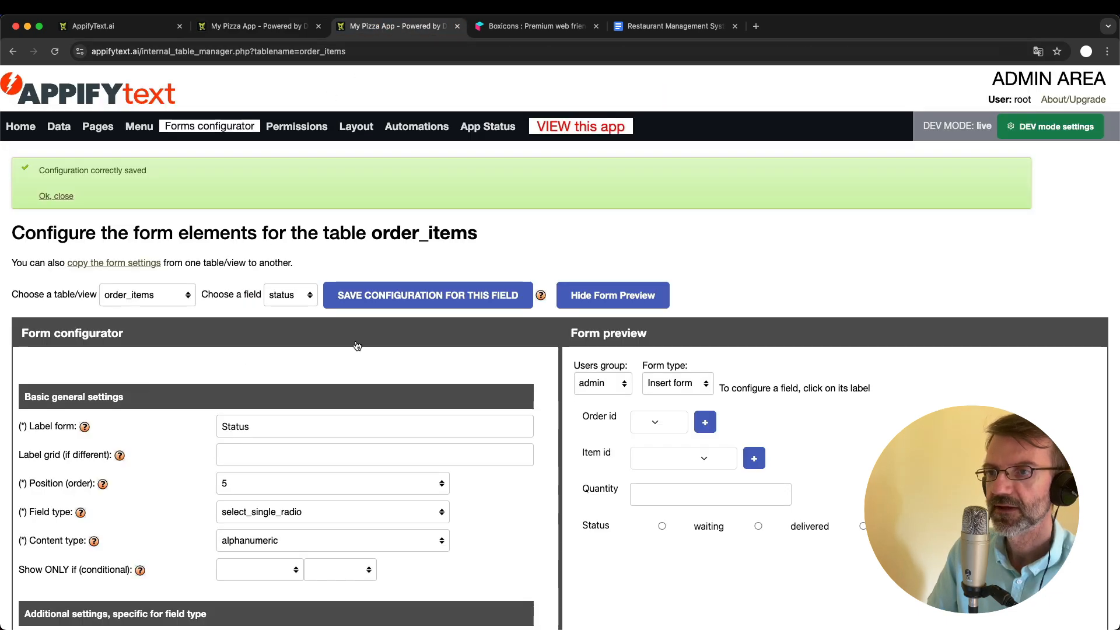
scroll(358, 235, "down", 6)
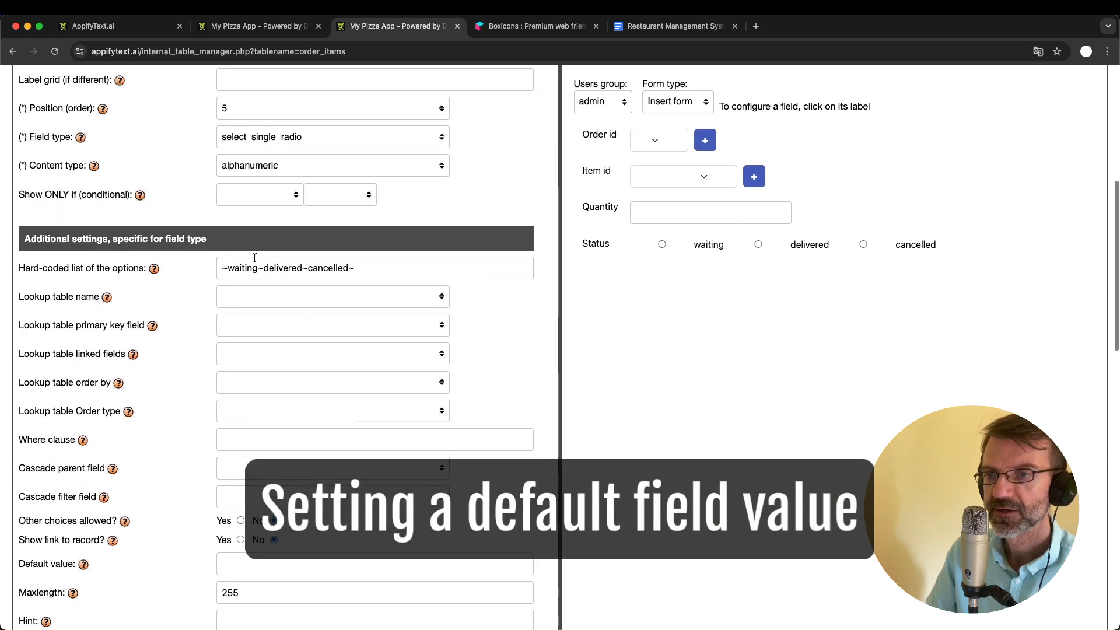
double_click(255, 264)
scroll(313, 427, "down", 1)
key("super+f")
type("defaul")
left_click(243, 488)
type("waiting")
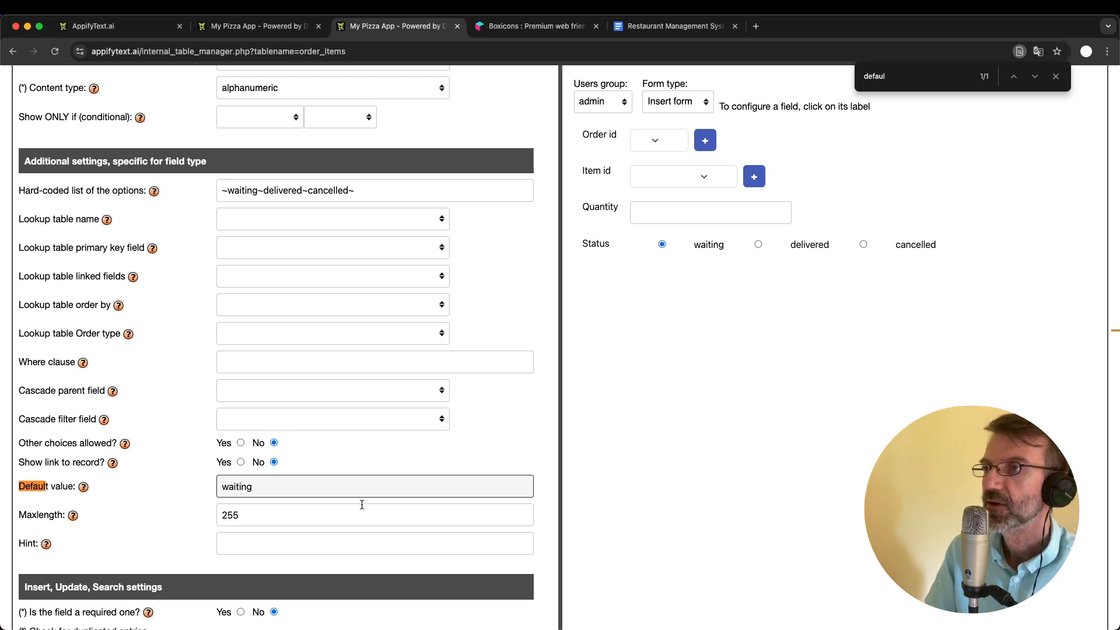
left_click(1056, 76)
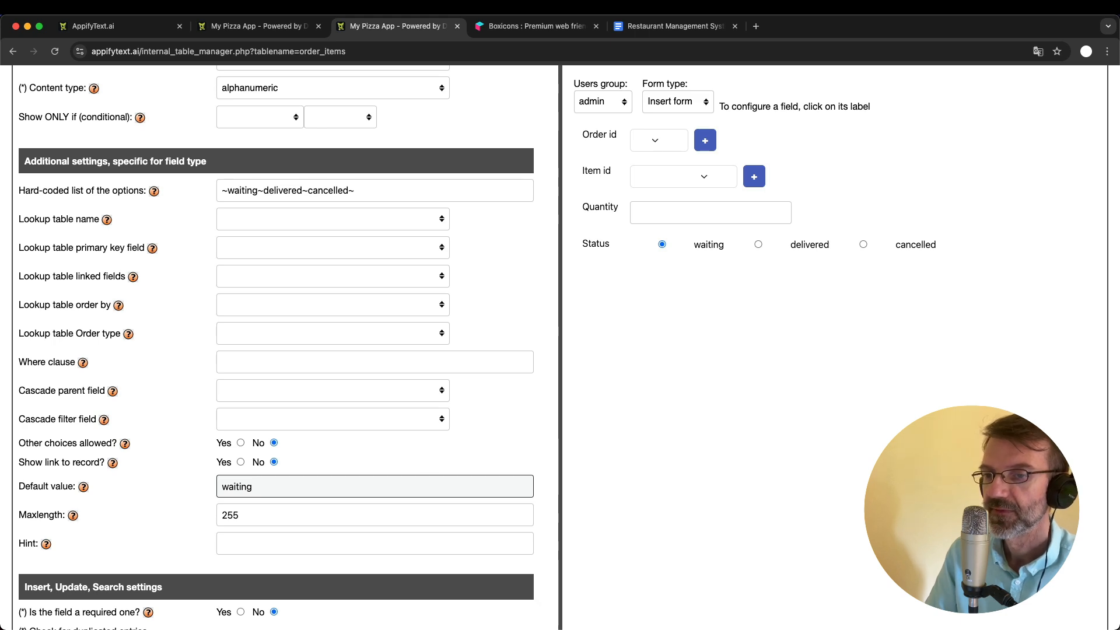
key("Return")
scroll(449, 384, "down", 2)
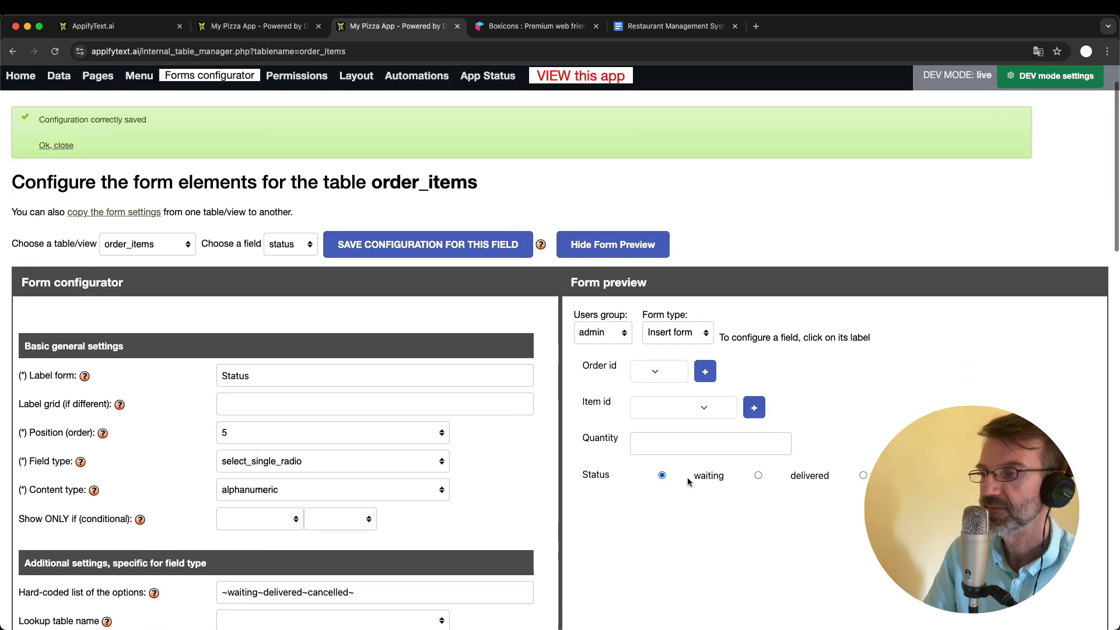
- Reload the order item in the app, return to order 5 and open a new order item form to check the default status
left_click(262, 26)
key("super+r")
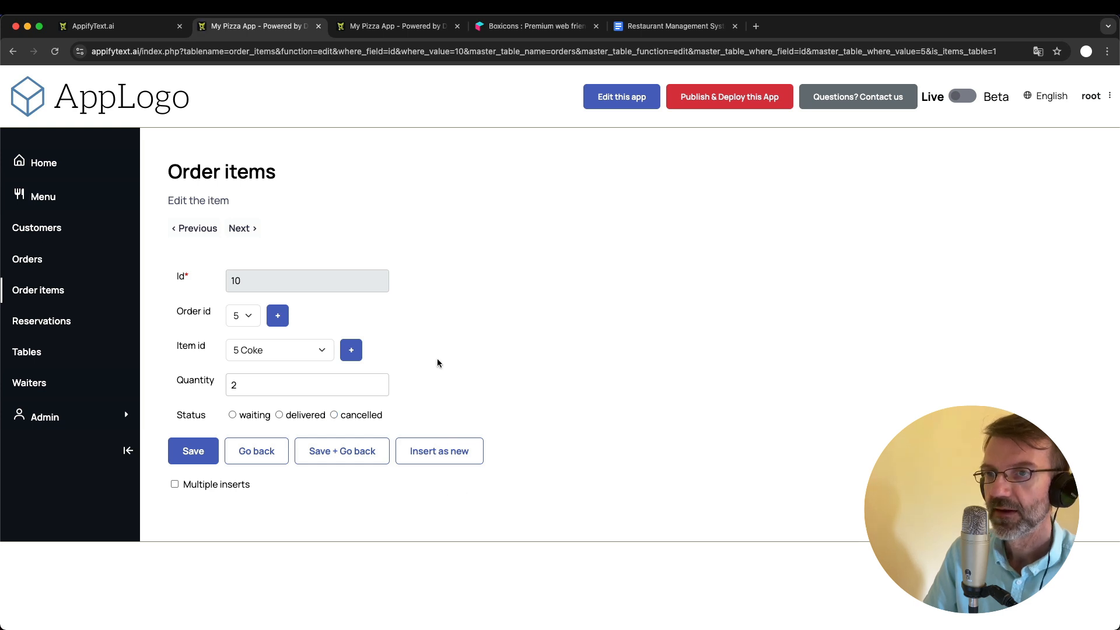
left_click(258, 453)
scroll(291, 420, "down", 3)
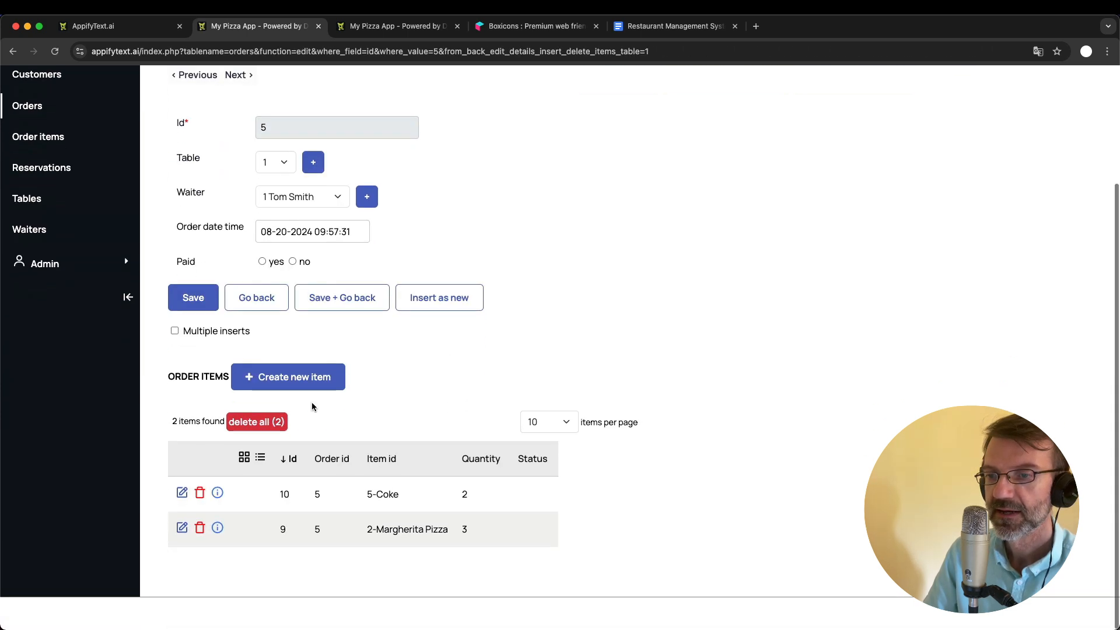
left_click(318, 386)
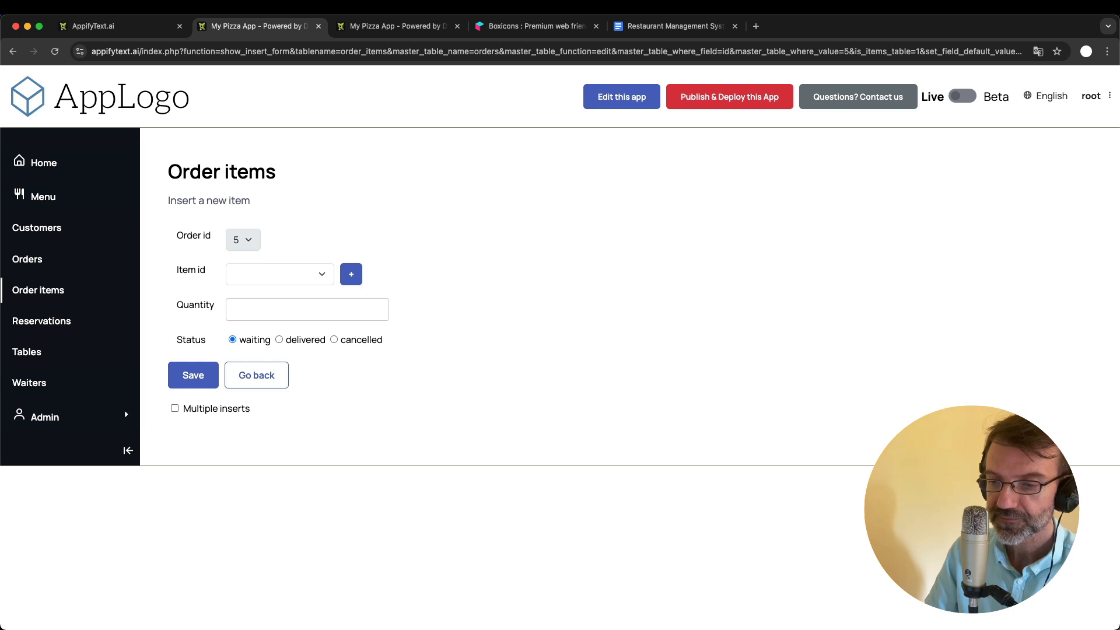
left_click(530, 277)
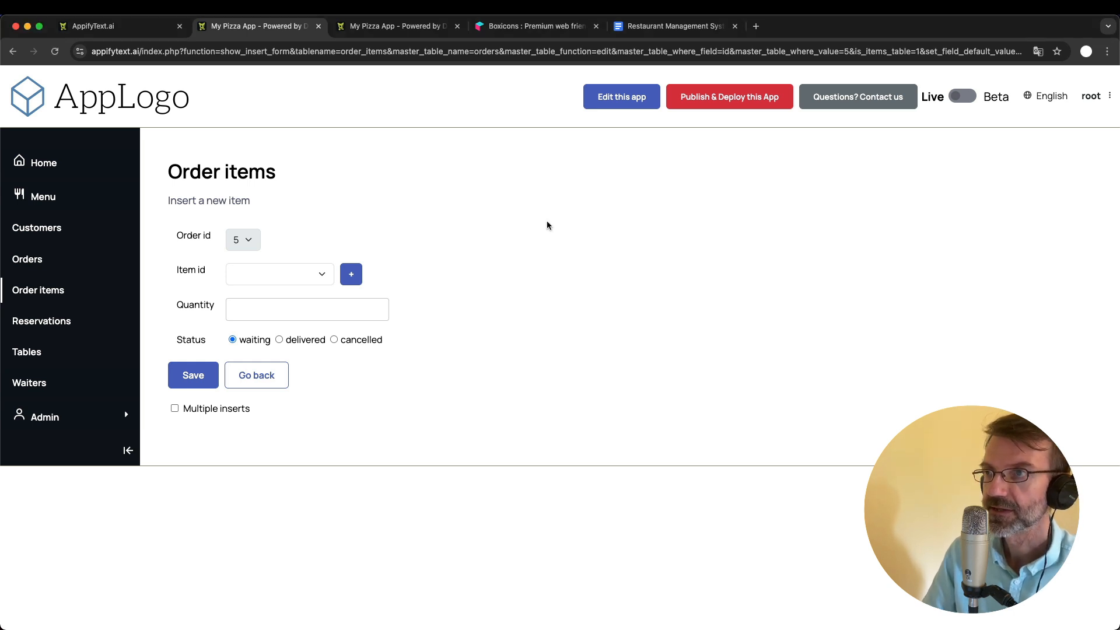
- Consult the improvements list, then add an empty field row to the order_items table in the admin data structures
left_click(665, 33)
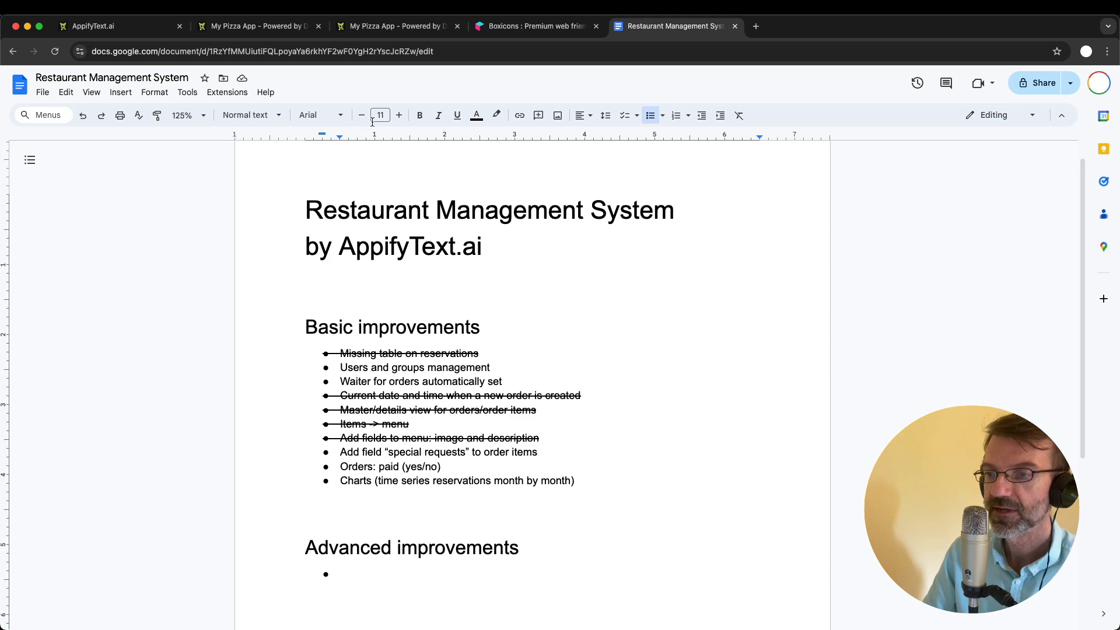
left_click(265, 28)
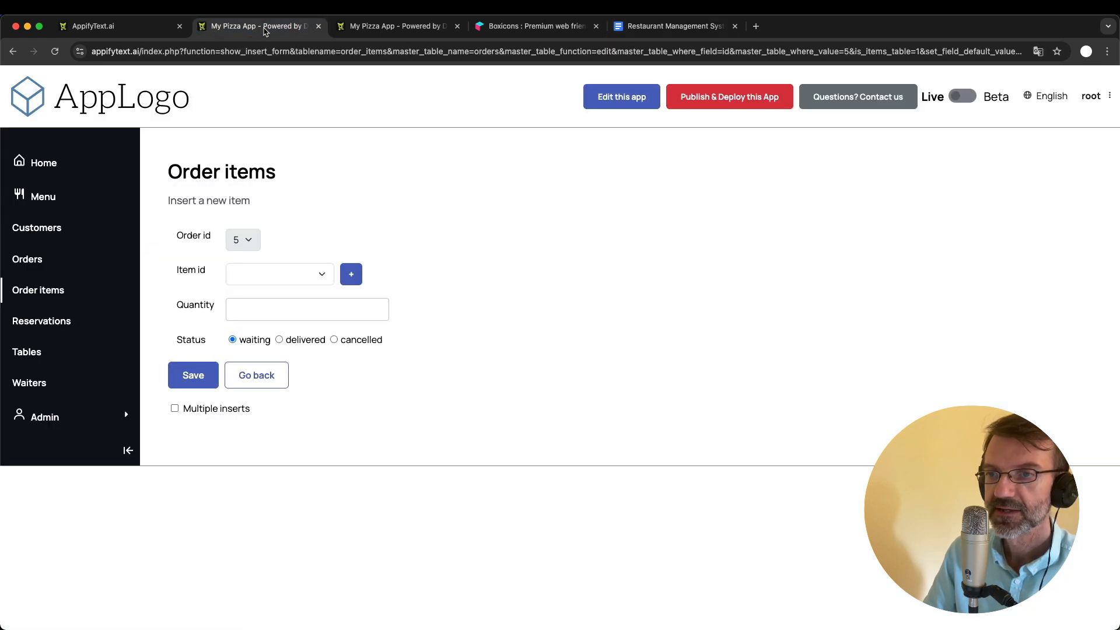
left_click(385, 26)
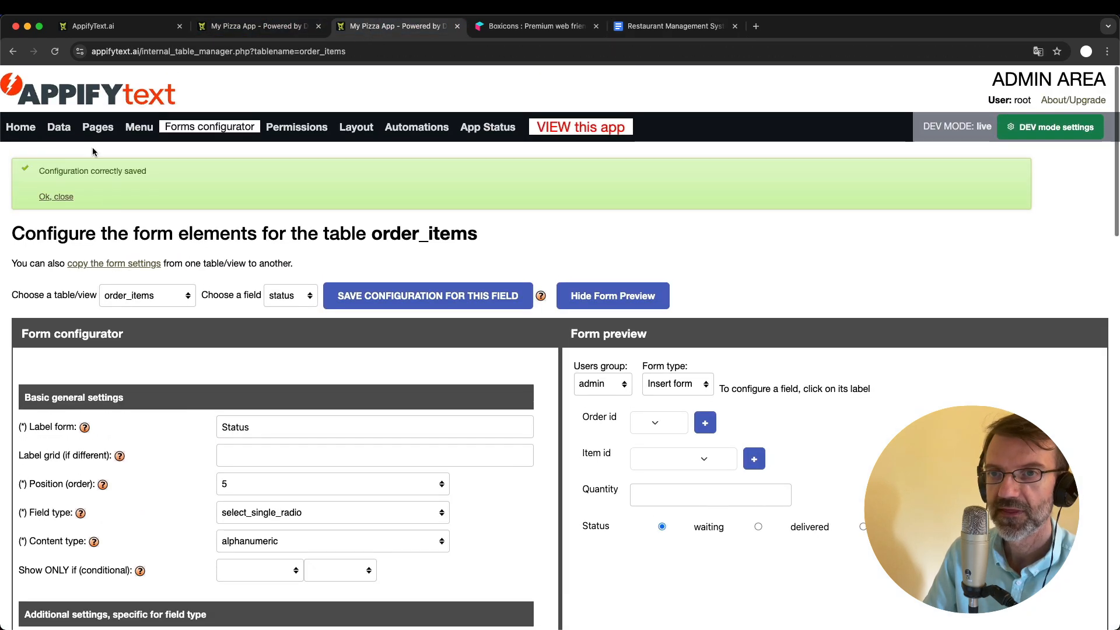
left_click(59, 126)
scroll(186, 386, "down", 20)
scroll(186, 387, "up", 1)
scroll(185, 388, "down", 3)
scroll(185, 388, "up", 1)
left_click(49, 342)
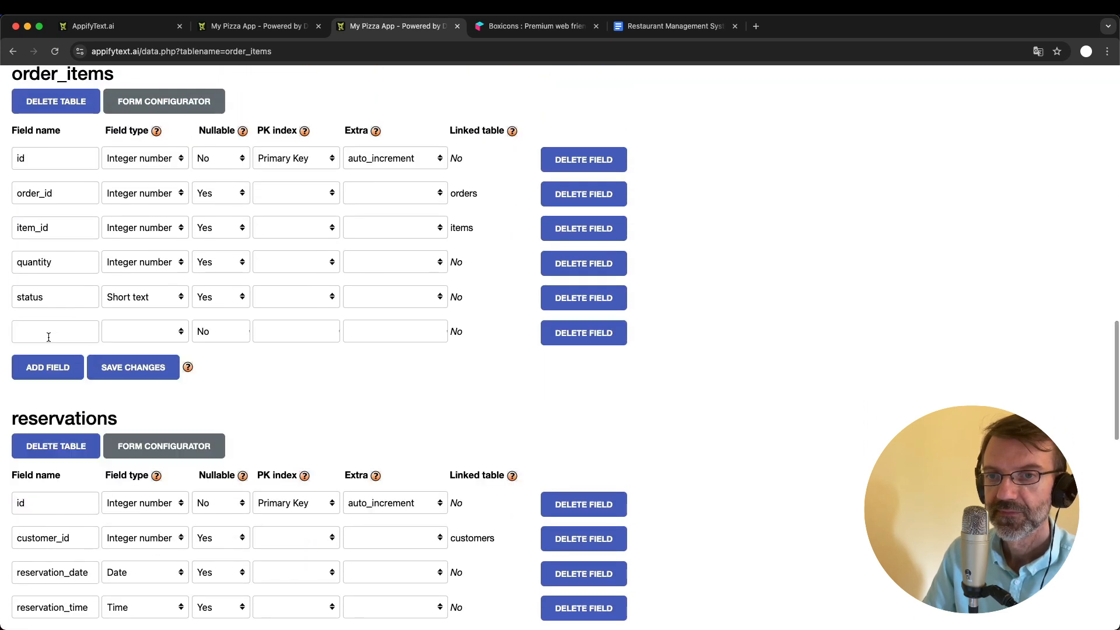
- Define the new order_items field as special_requests with type Long text and nullable Yes, and save the table changes
left_click(49, 333)
type("special_requests")
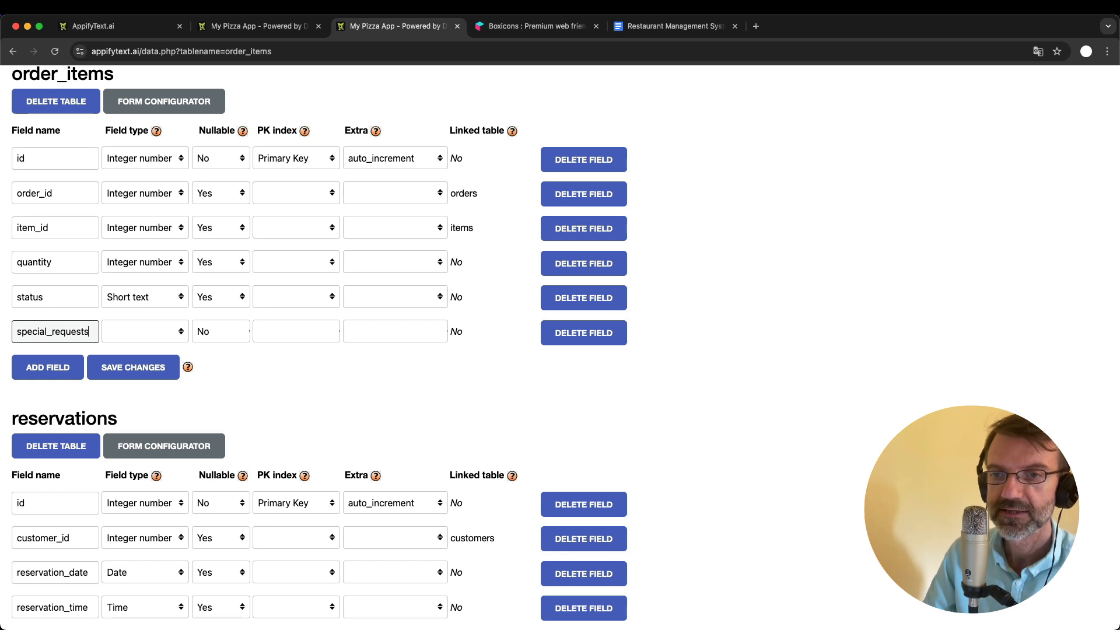
left_click(146, 327)
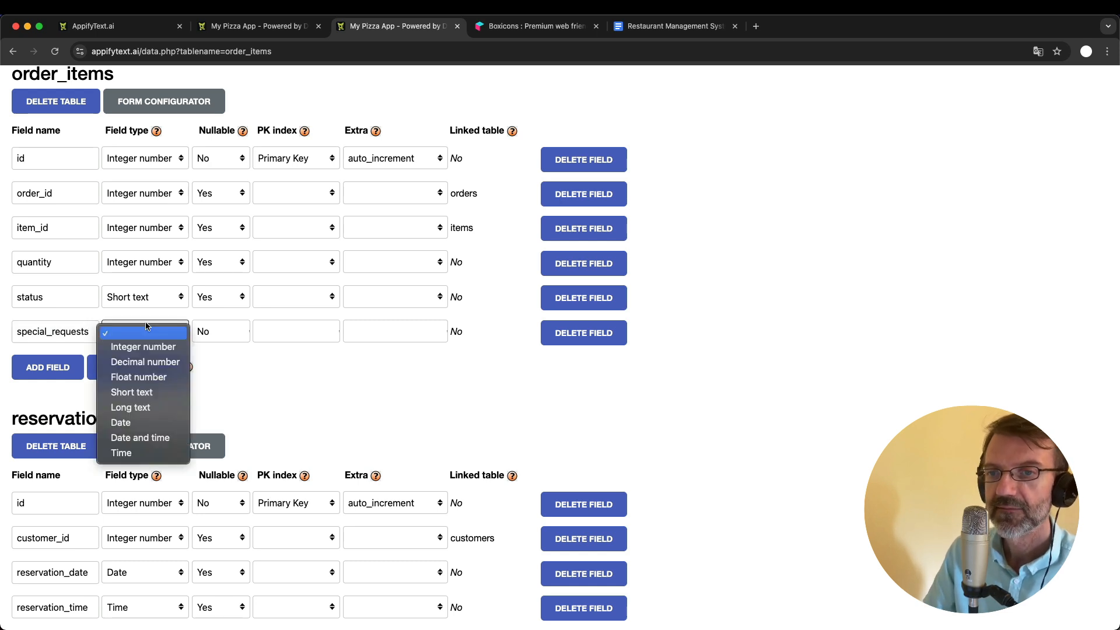
left_click(162, 409)
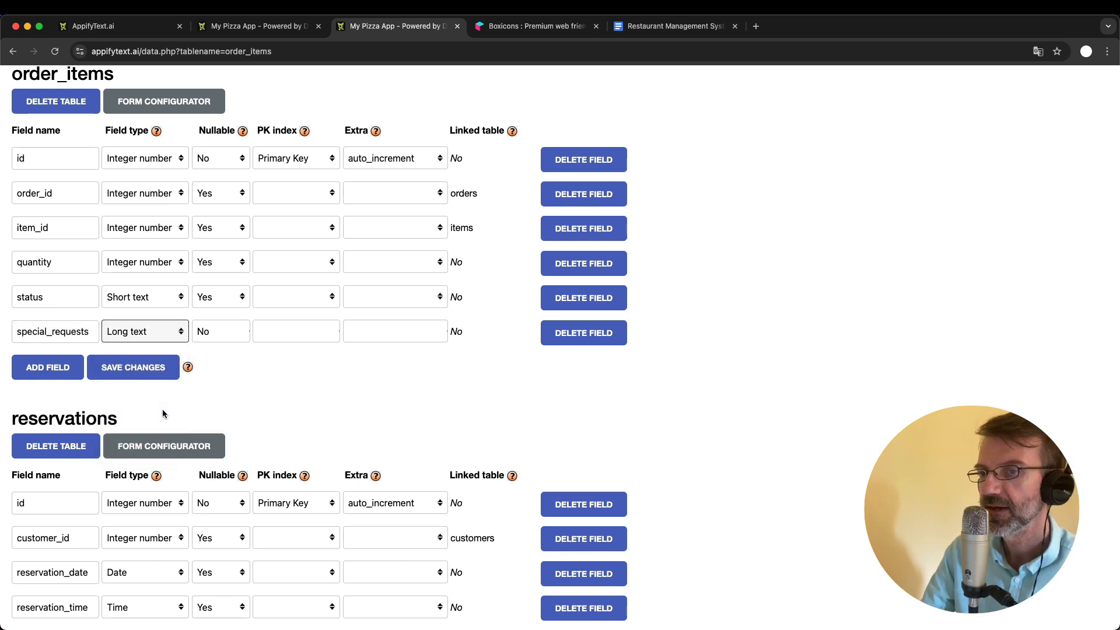
left_click(215, 332)
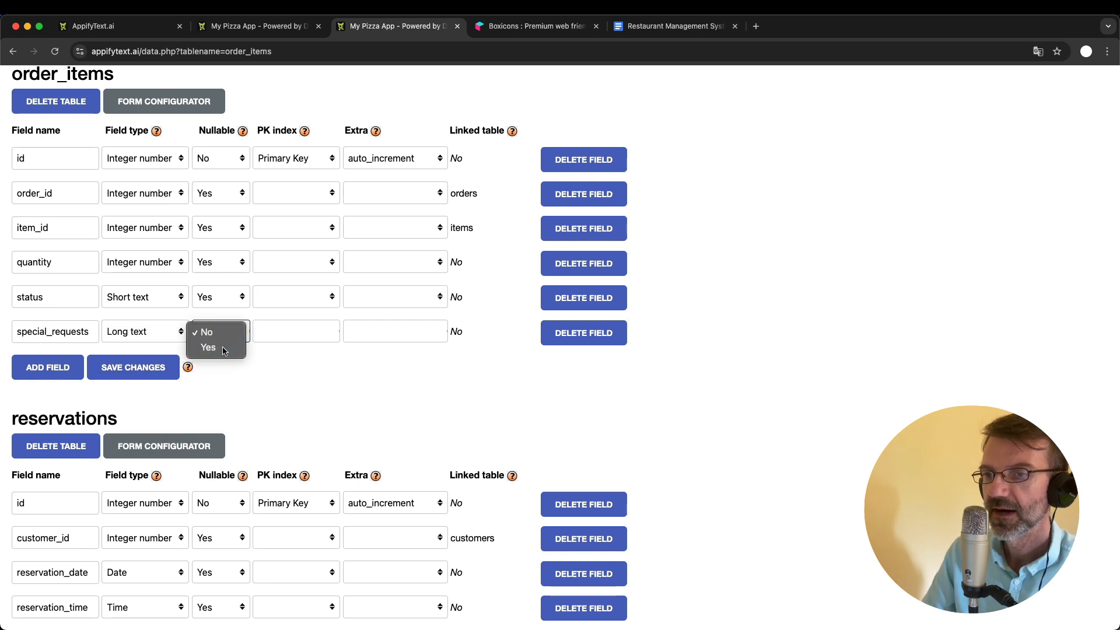
left_click(223, 347)
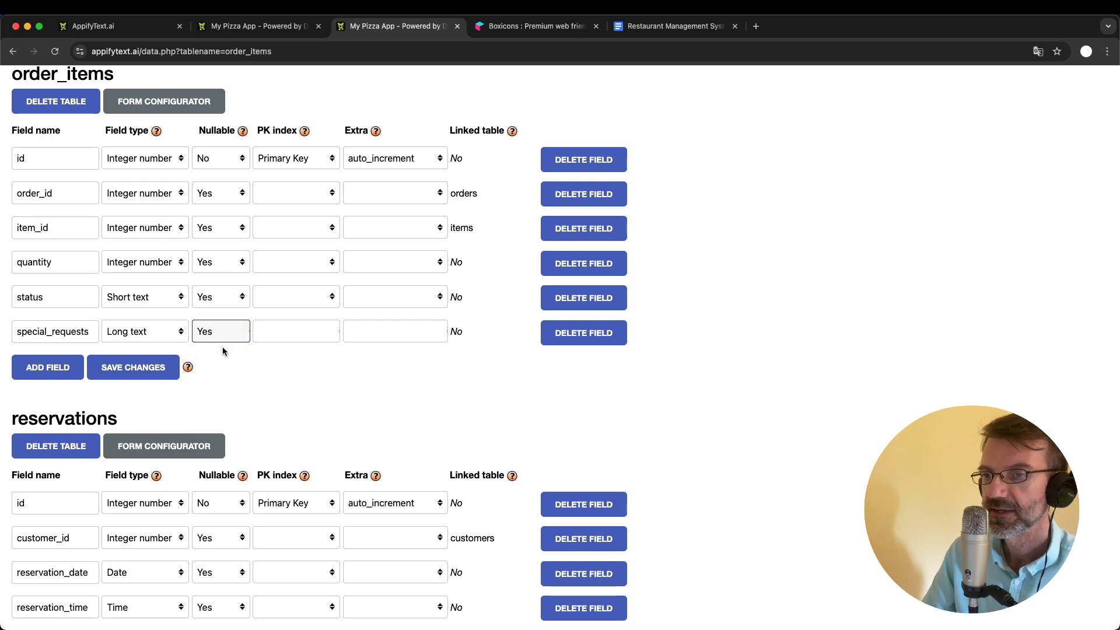
left_click(127, 369)
- Reload the new order item form in the app and try out the Special requests text area by enlarging it
left_click(257, 28)
key("super+r")
left_click(345, 384)
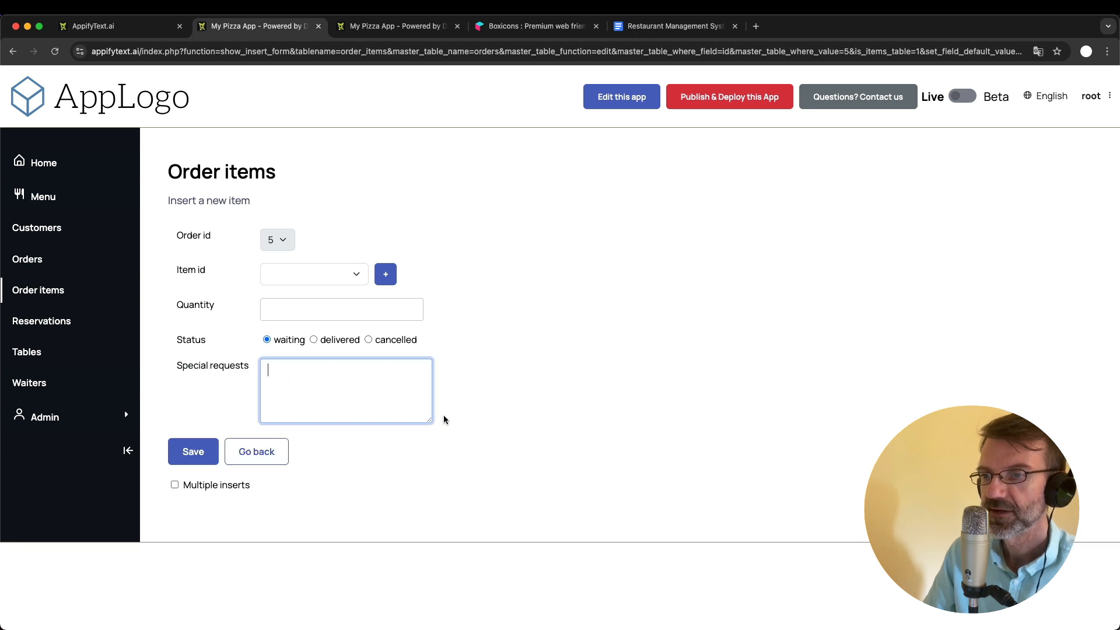
left_click_drag(432, 420, 530, 463)
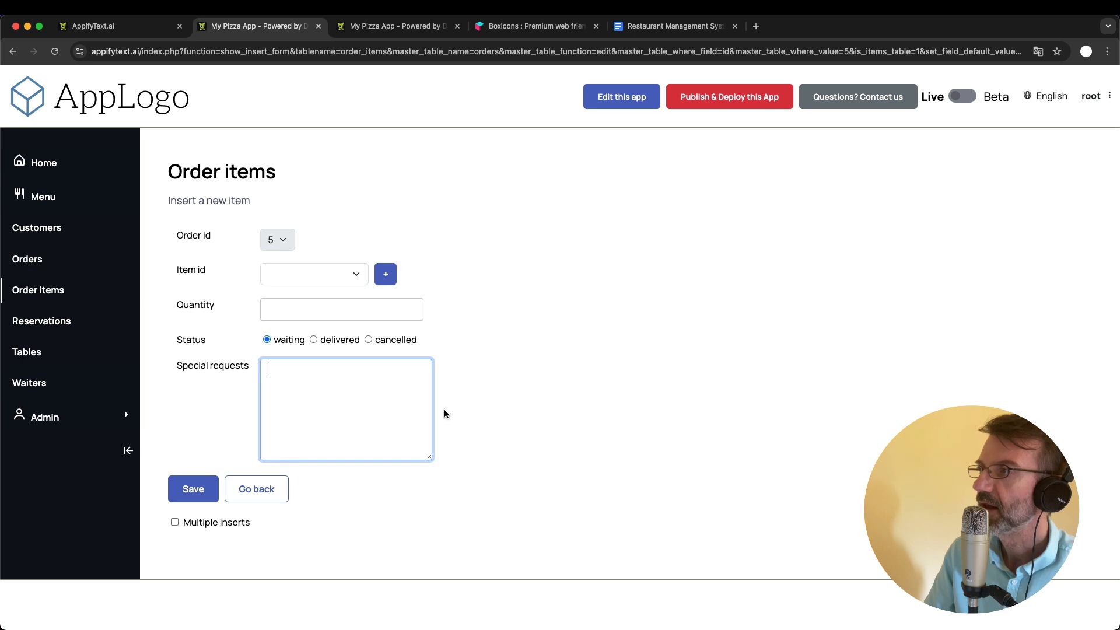
- Examine the field types available for special_requests in the order_items form configuration and return to the app's order item form
left_click(387, 26)
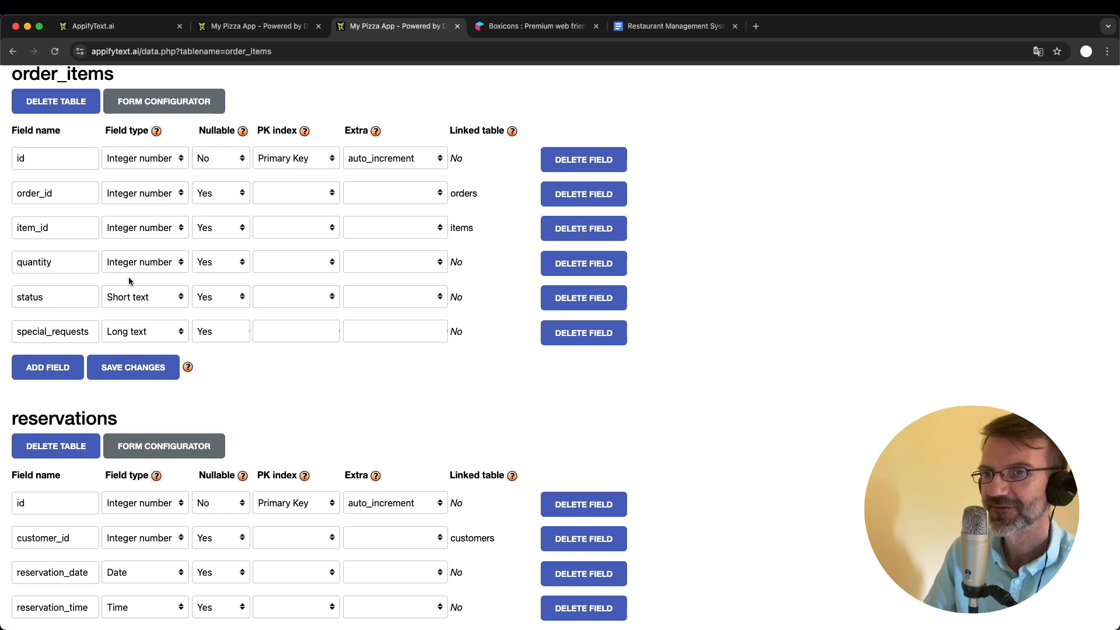
scroll(125, 250, "up", 3)
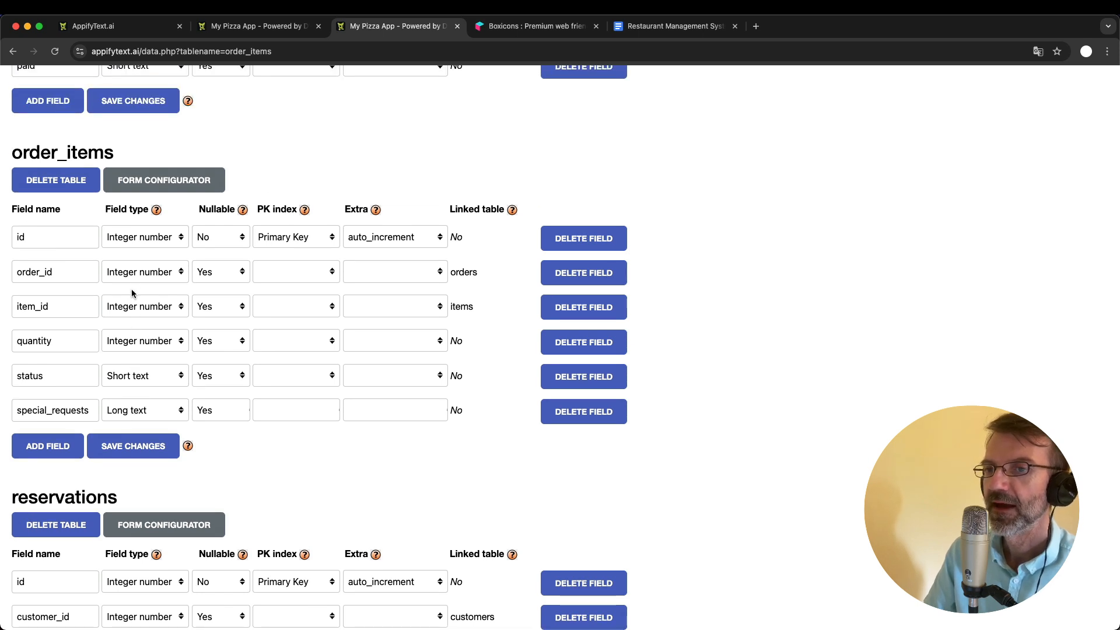
left_click(152, 180)
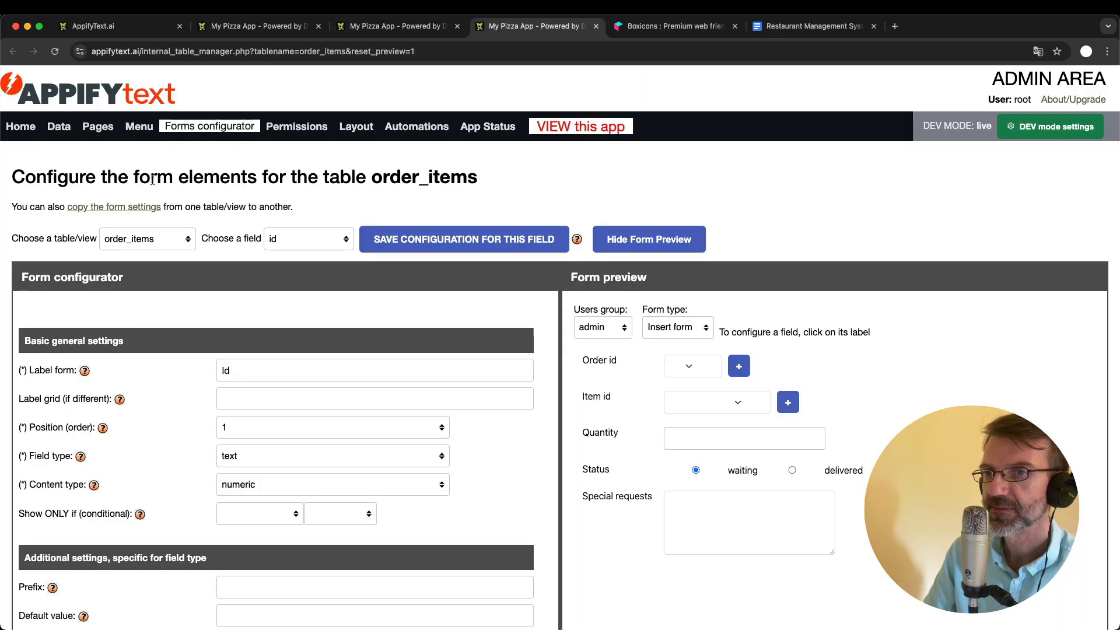
left_click(287, 239)
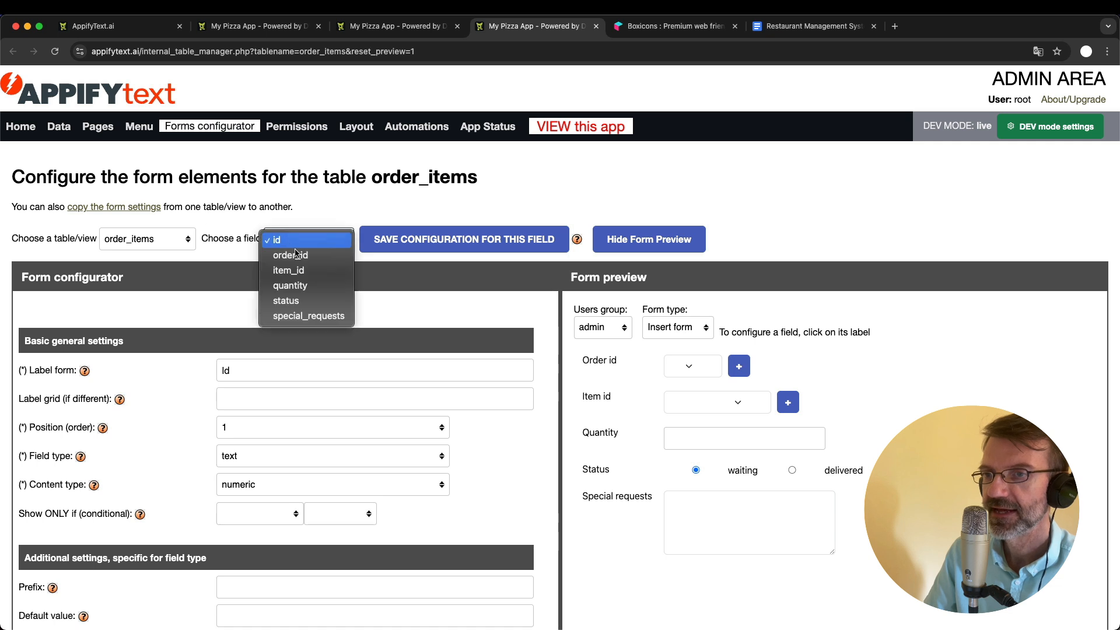
left_click(314, 313)
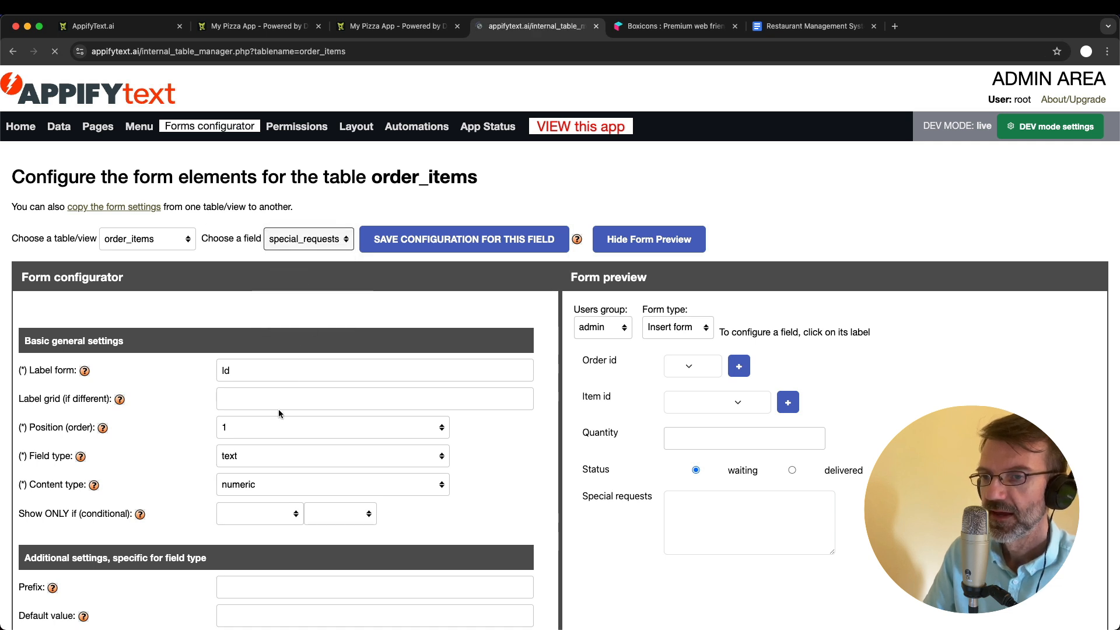
left_click(244, 460)
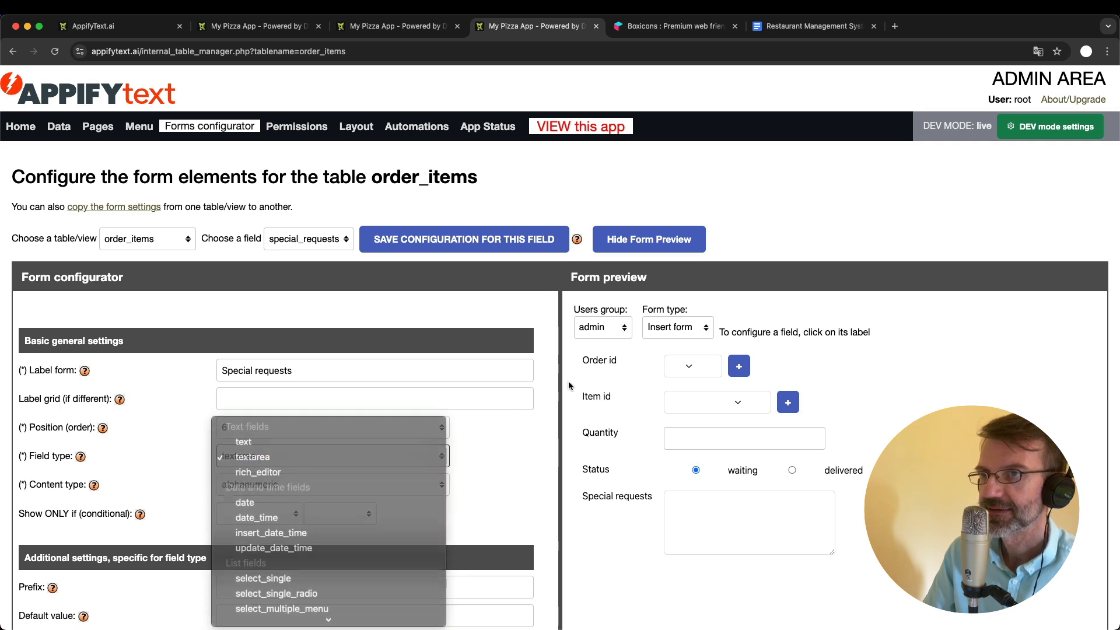
left_click(269, 27)
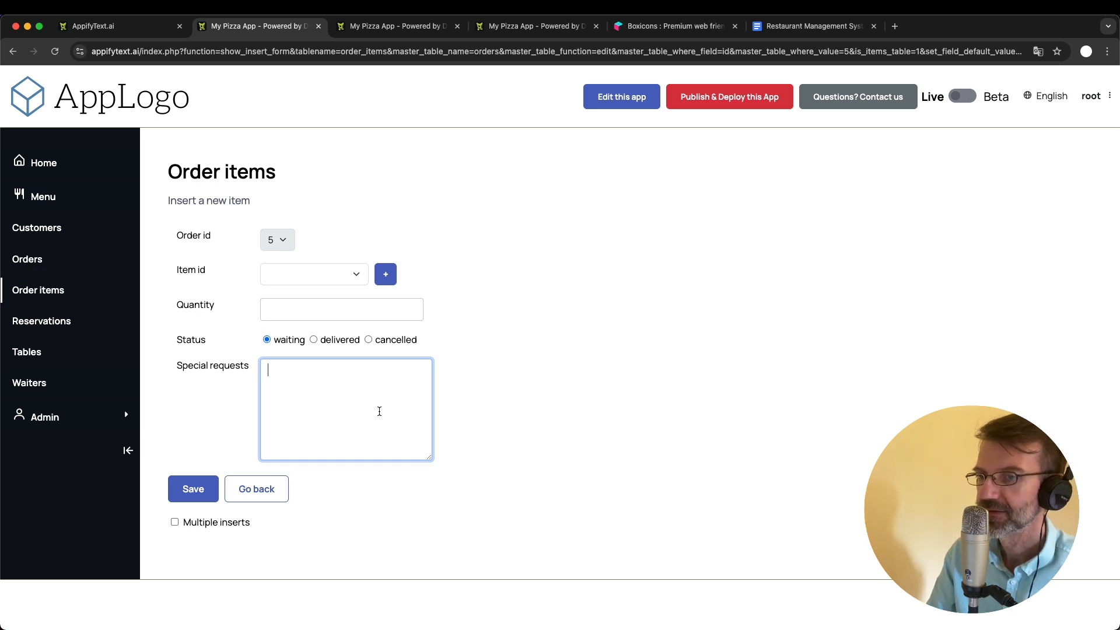
- In the Restaurant Management System document, strike through the "special requests" and "Orders: paid (yes/no)" items under Basic improvements
left_click(796, 27)
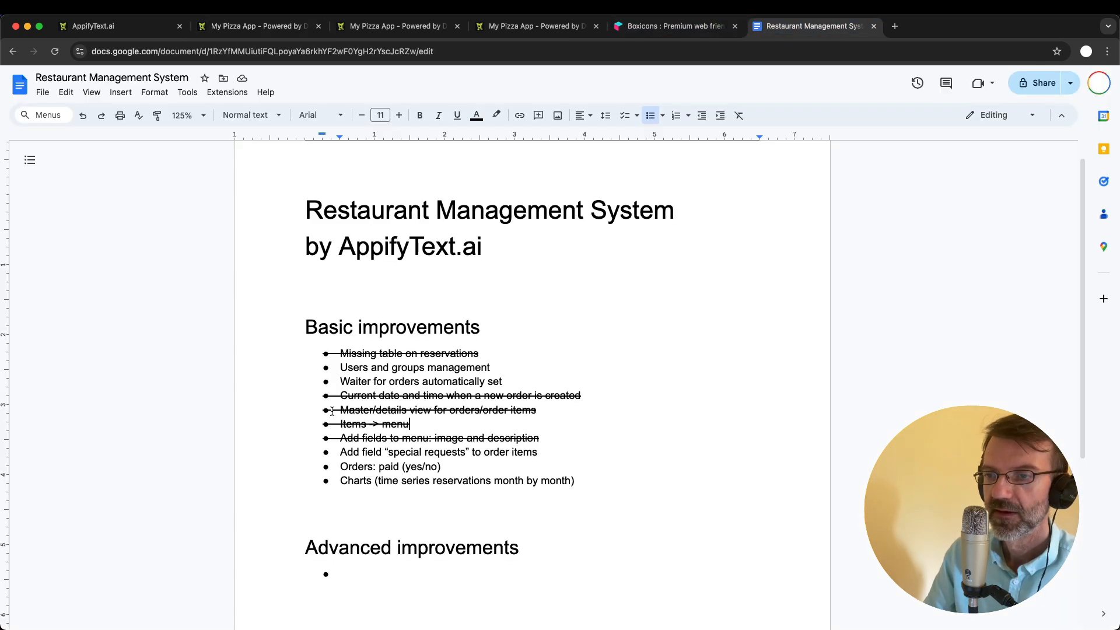
double_click(349, 452)
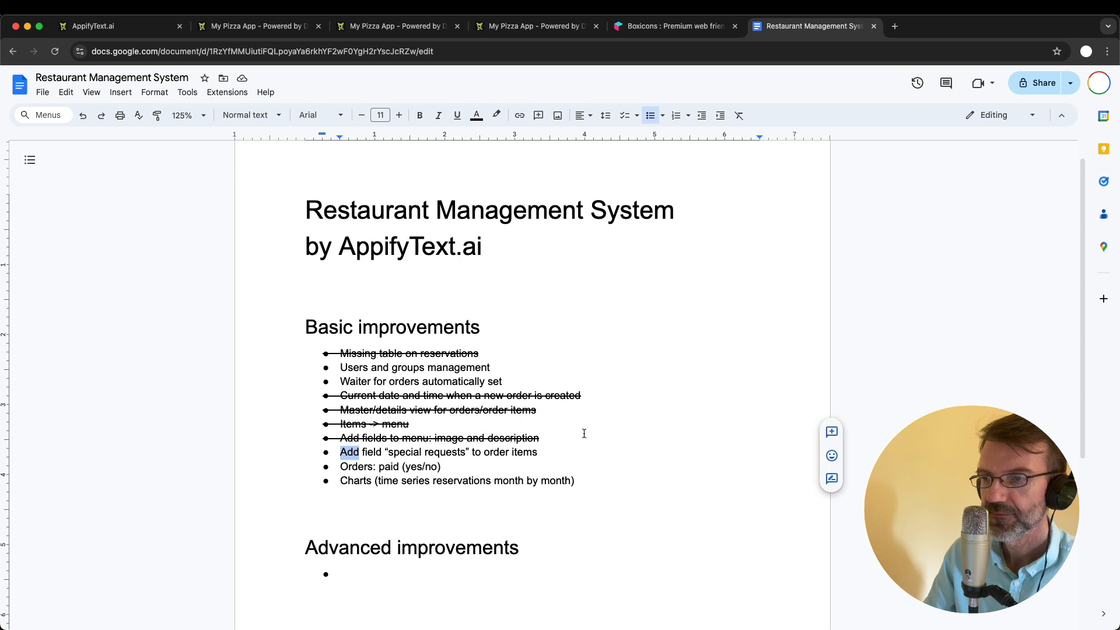
left_click(550, 455, "shift")
key("cmd+shift+x")
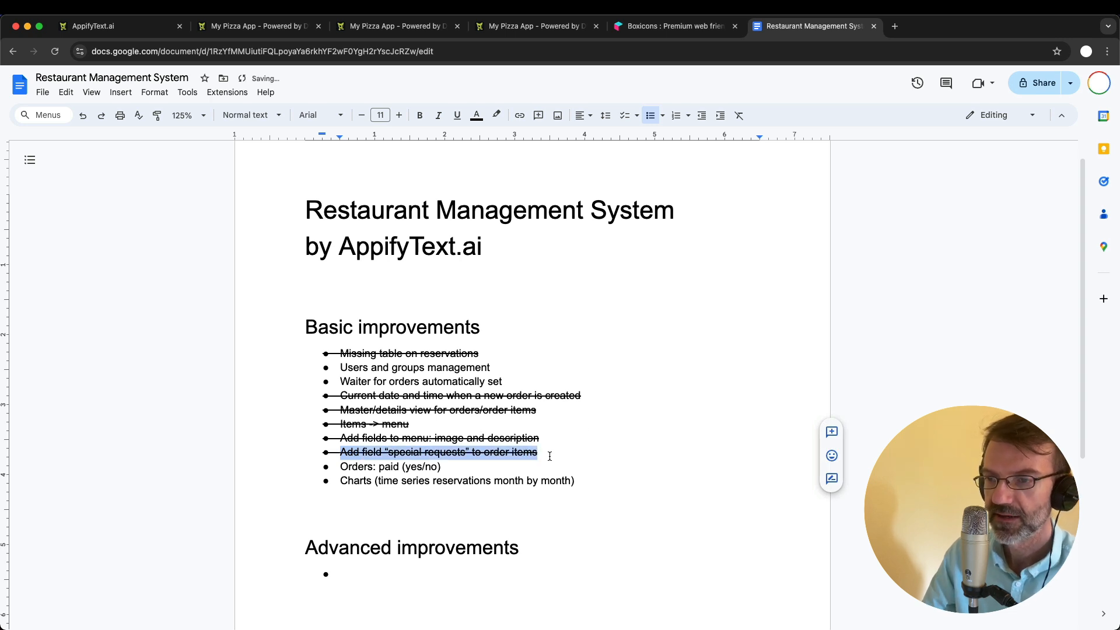
double_click(345, 468)
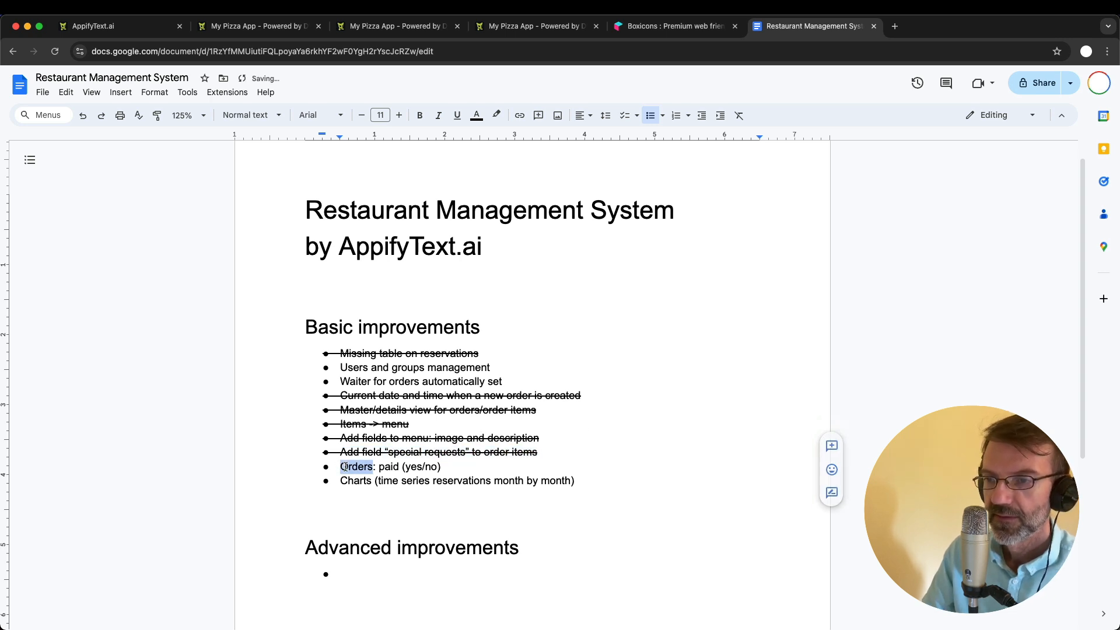
left_click(462, 473, "shift")
key("super+shift+x")
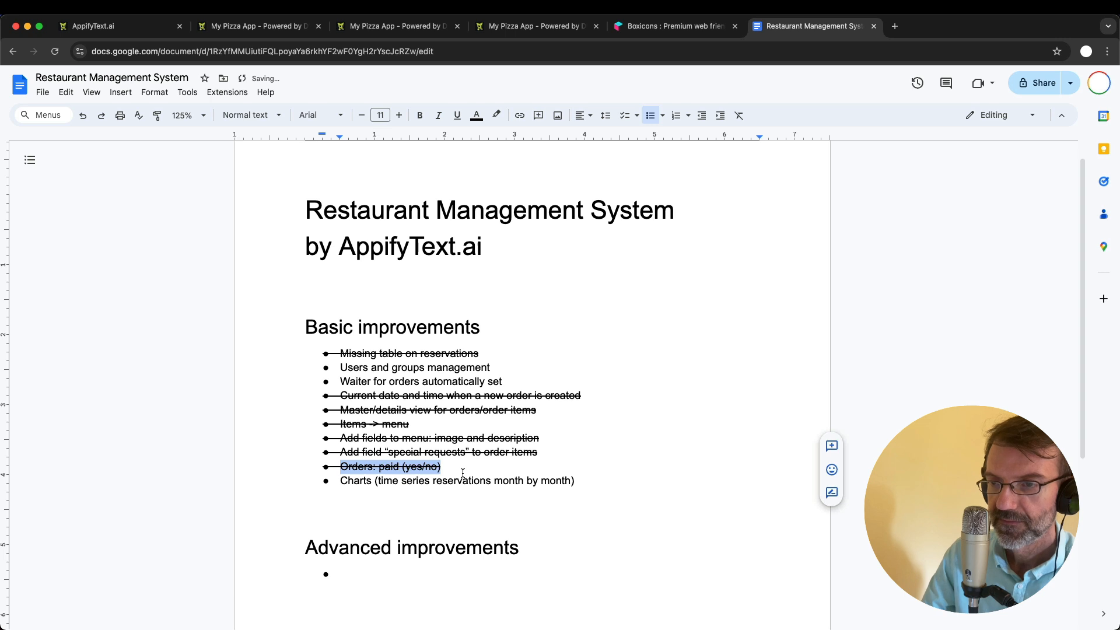
left_click(538, 461)
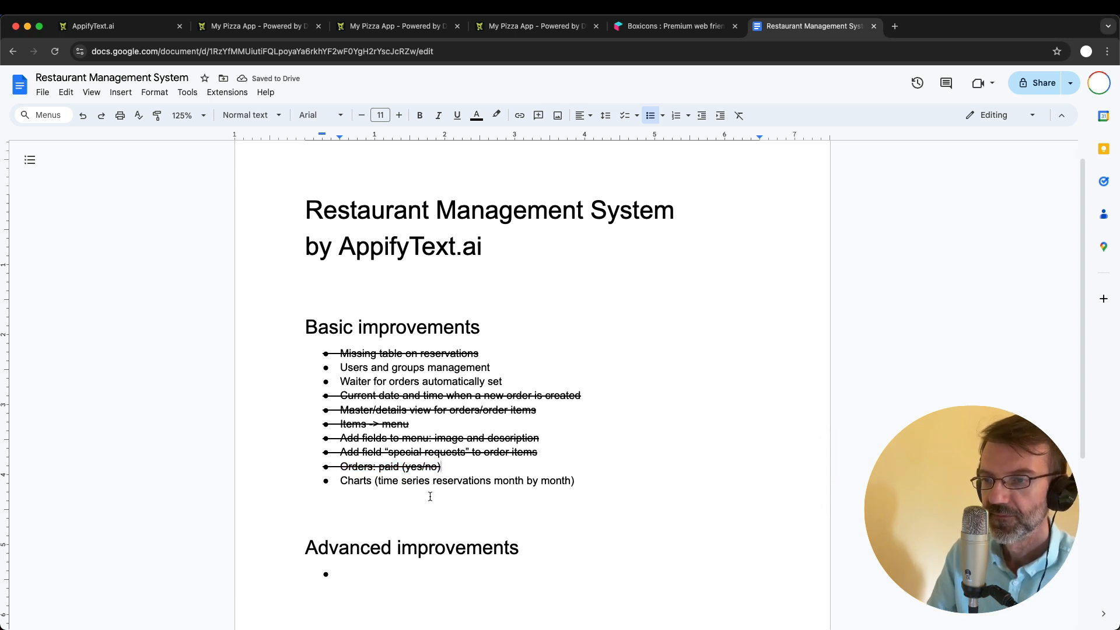
scroll(430, 496, "down", 2)
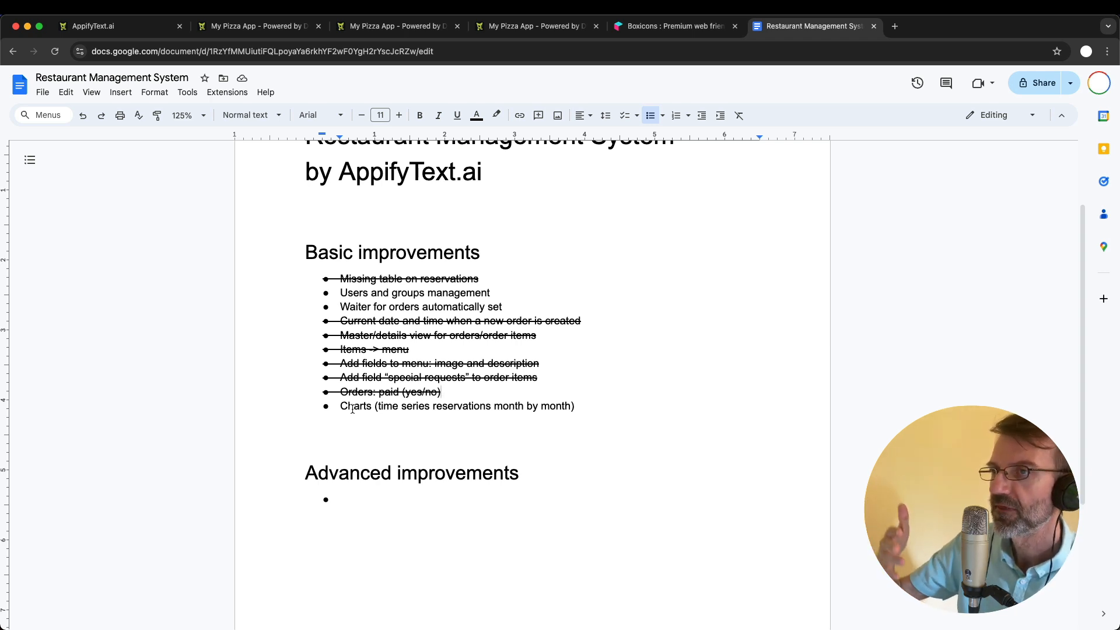
- Return to the pizza app, review the orders list and the details of order 583, and go back to the orders list
left_click(257, 26)
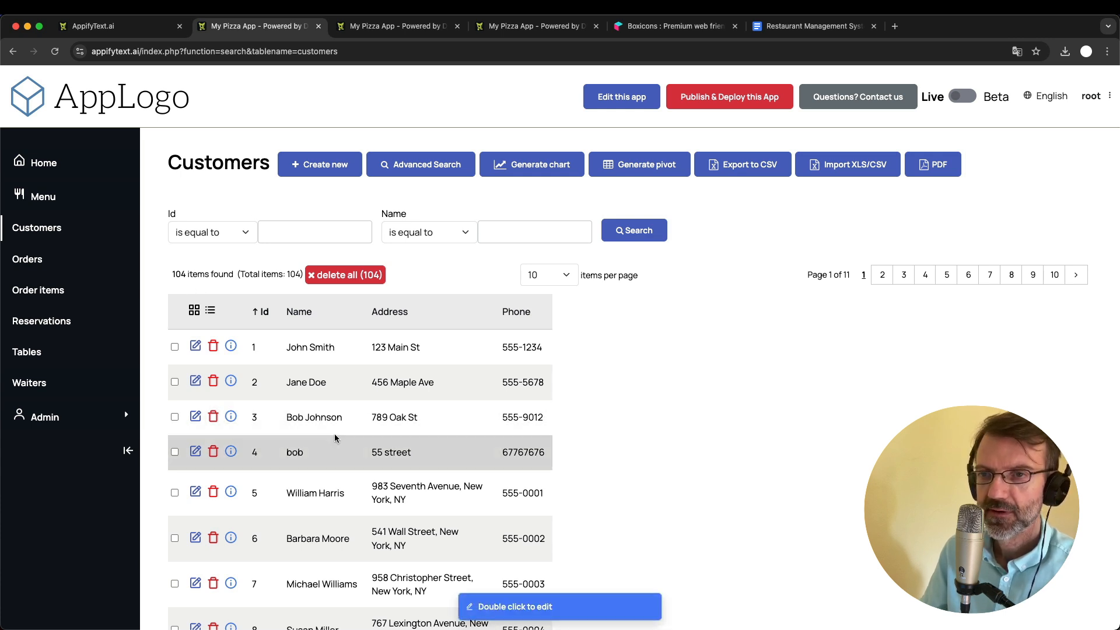
left_click(32, 260)
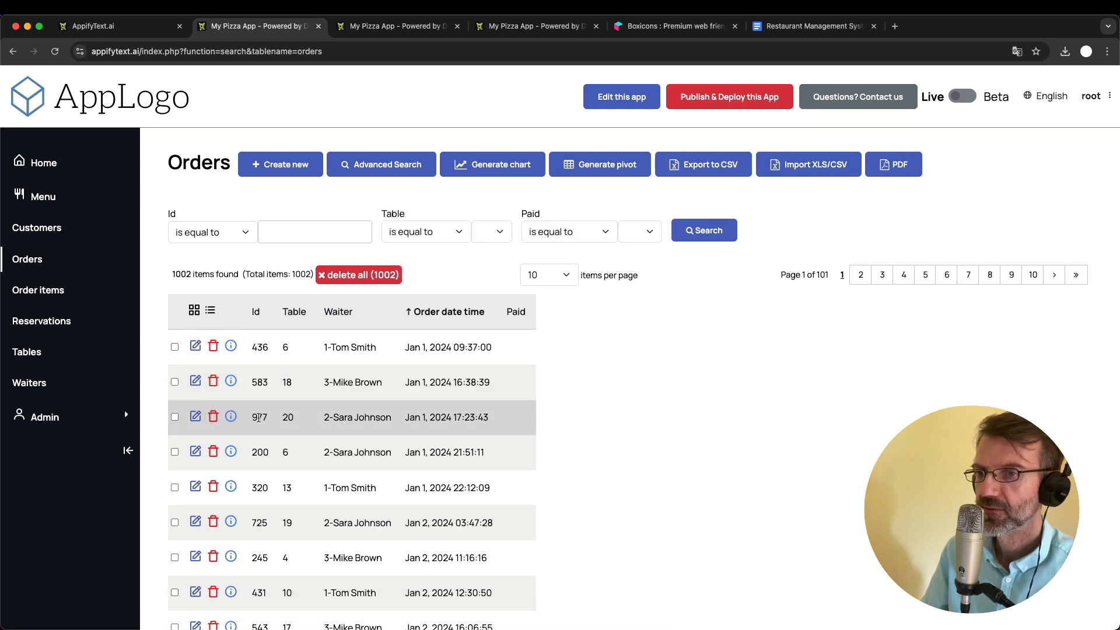
scroll(258, 418, "down", 2)
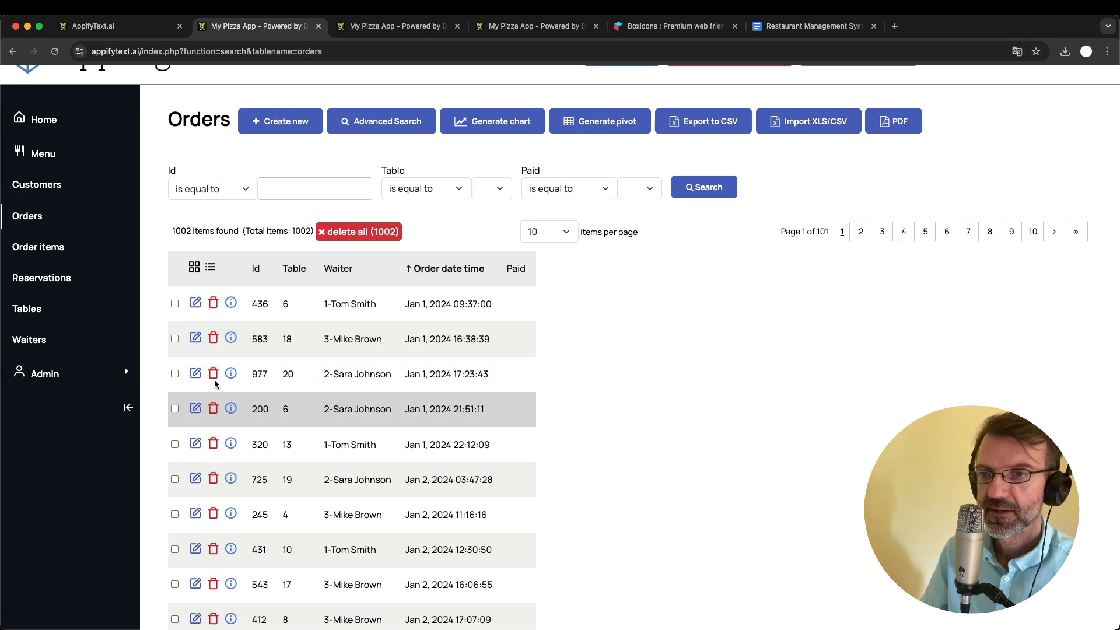
left_click(196, 338)
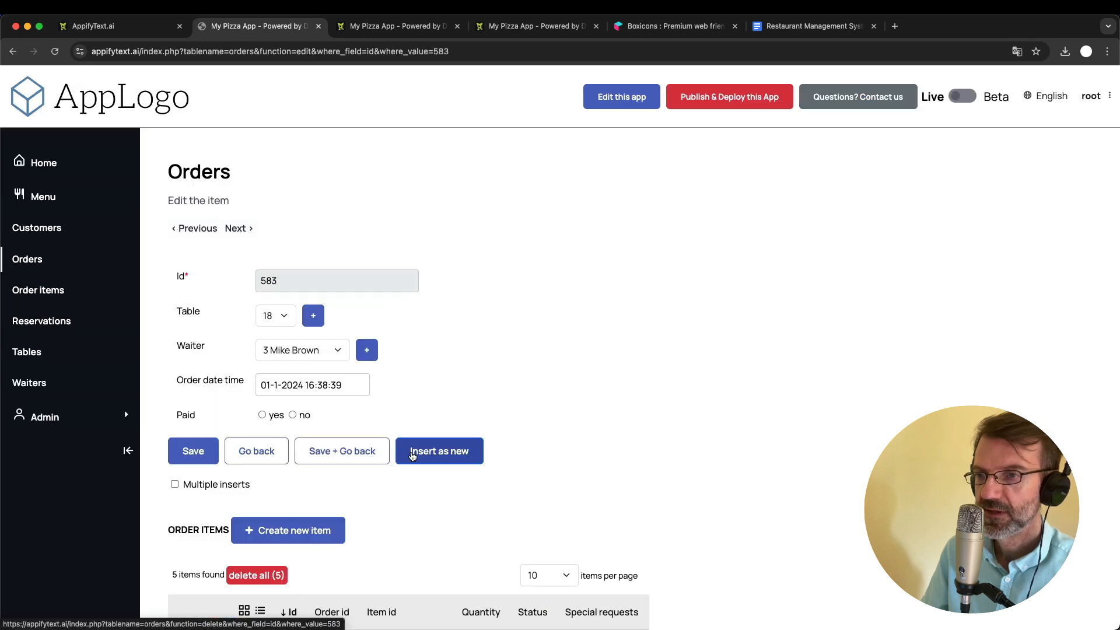
scroll(412, 455, "down", 8)
scroll(384, 526, "up", 8)
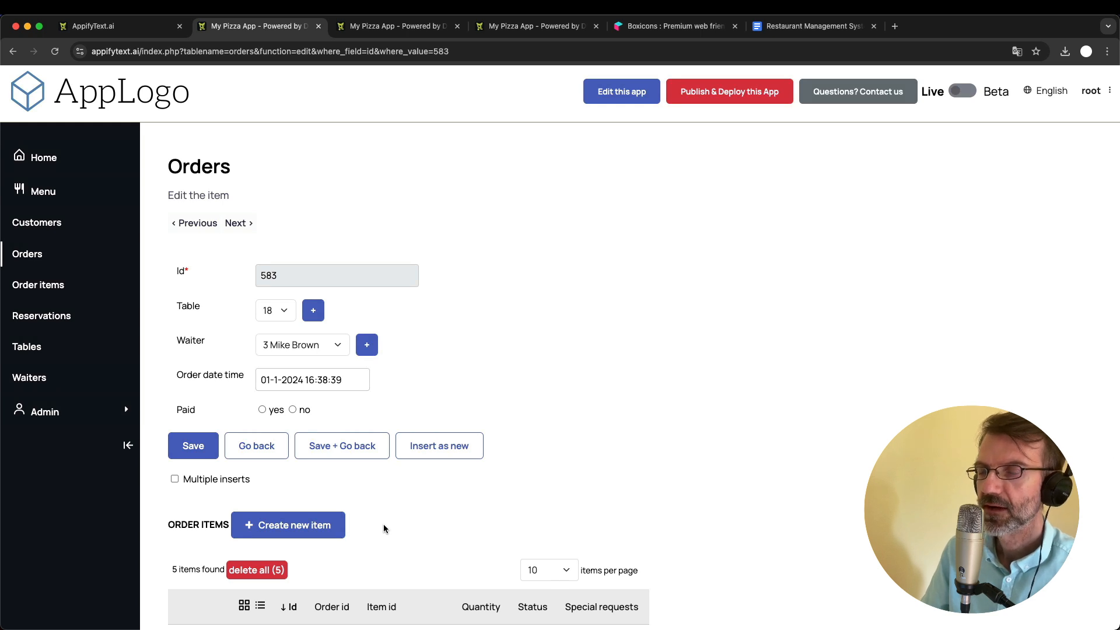
left_click(41, 252)
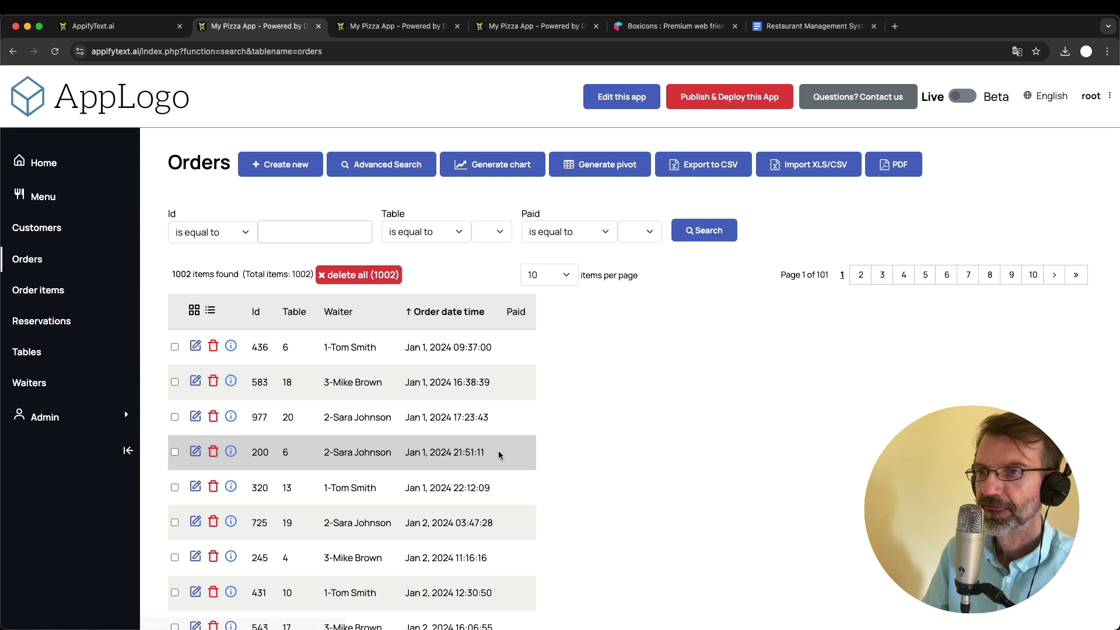
- Open the chart generator for orders and look over its Advanced SQL report mode, returning to Simple report
left_click(513, 164)
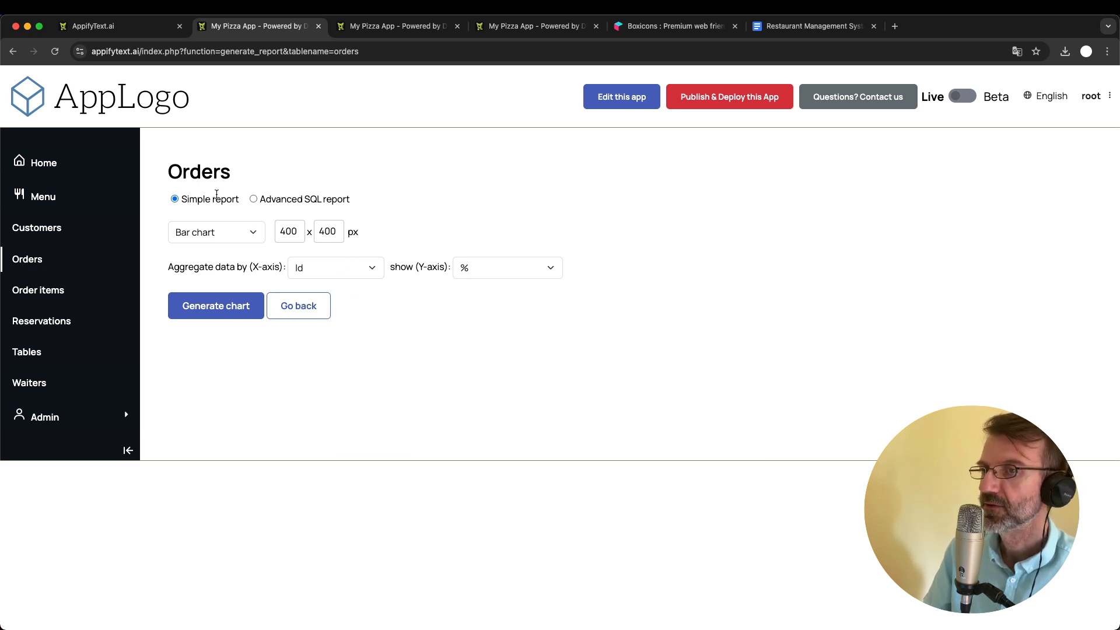
left_click(254, 199)
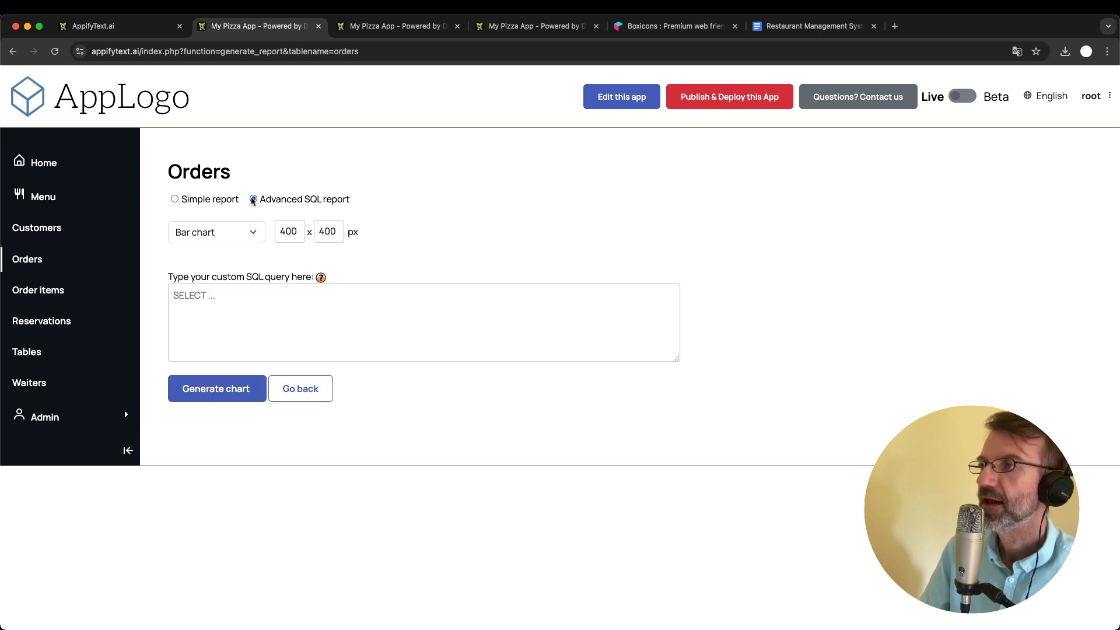
left_click(175, 198)
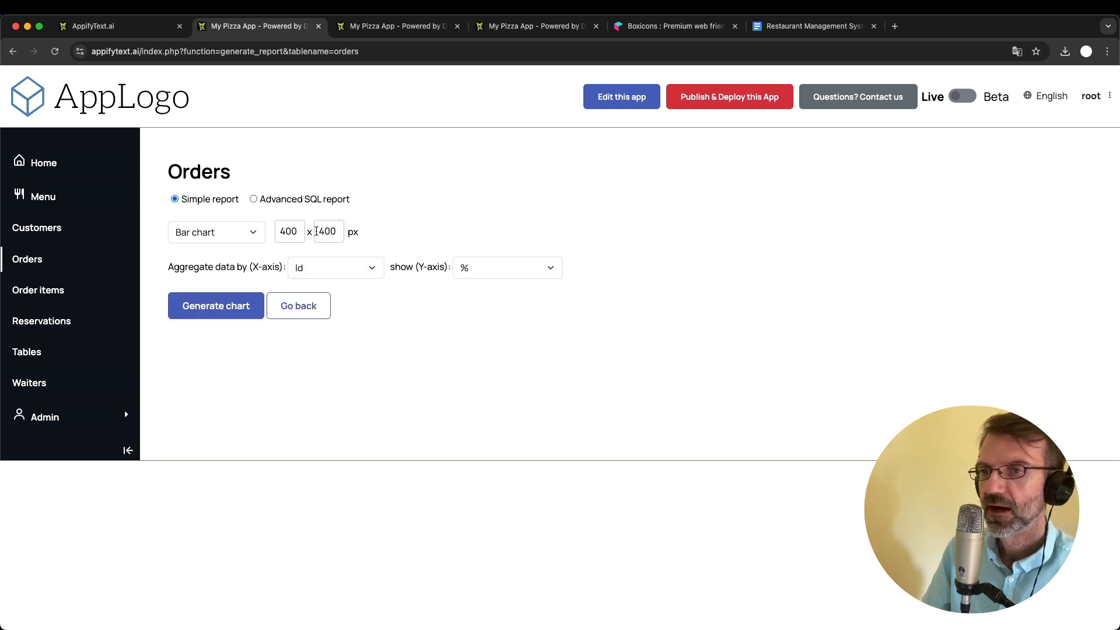
- Configure a line chart that aggregates orders by Month of Order date time and shows count on the Y-axis
left_click(223, 236)
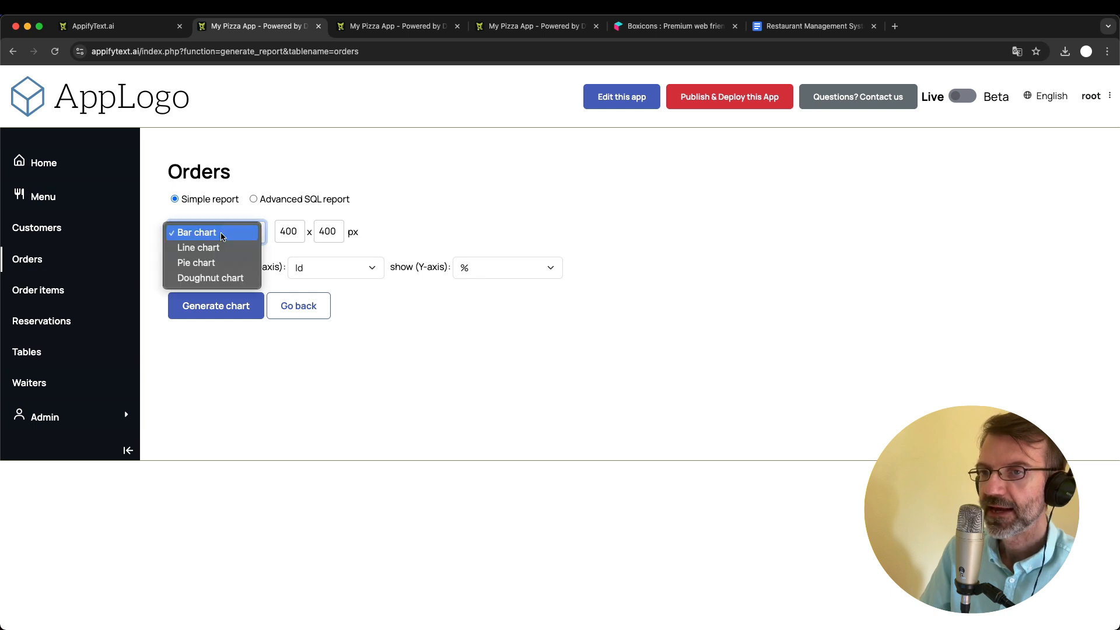
left_click(221, 247)
left_click(445, 232)
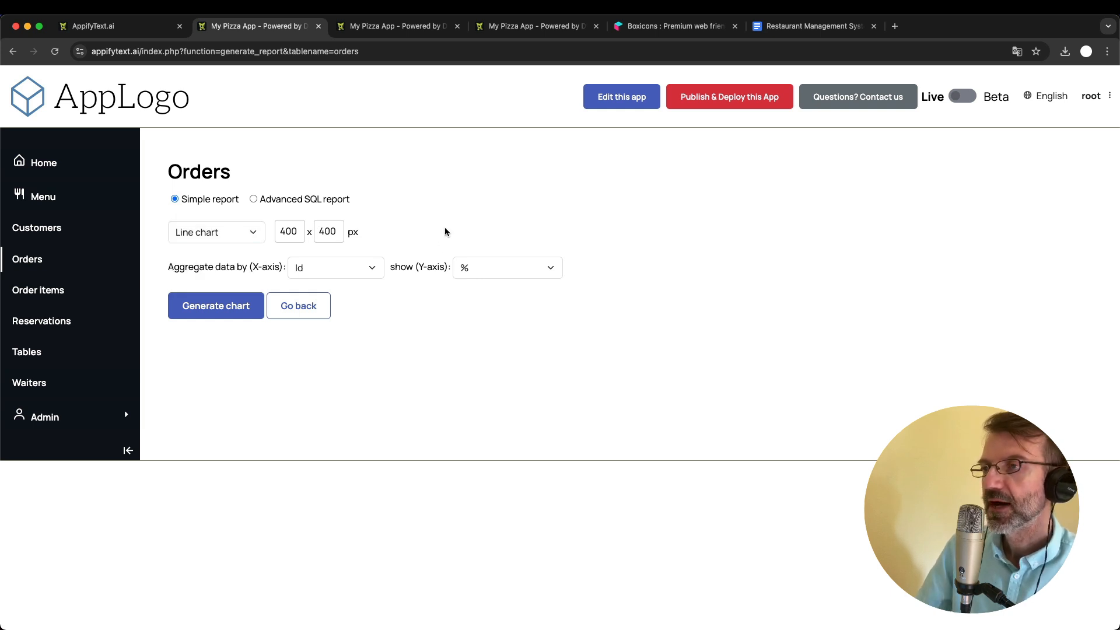
left_click(332, 266)
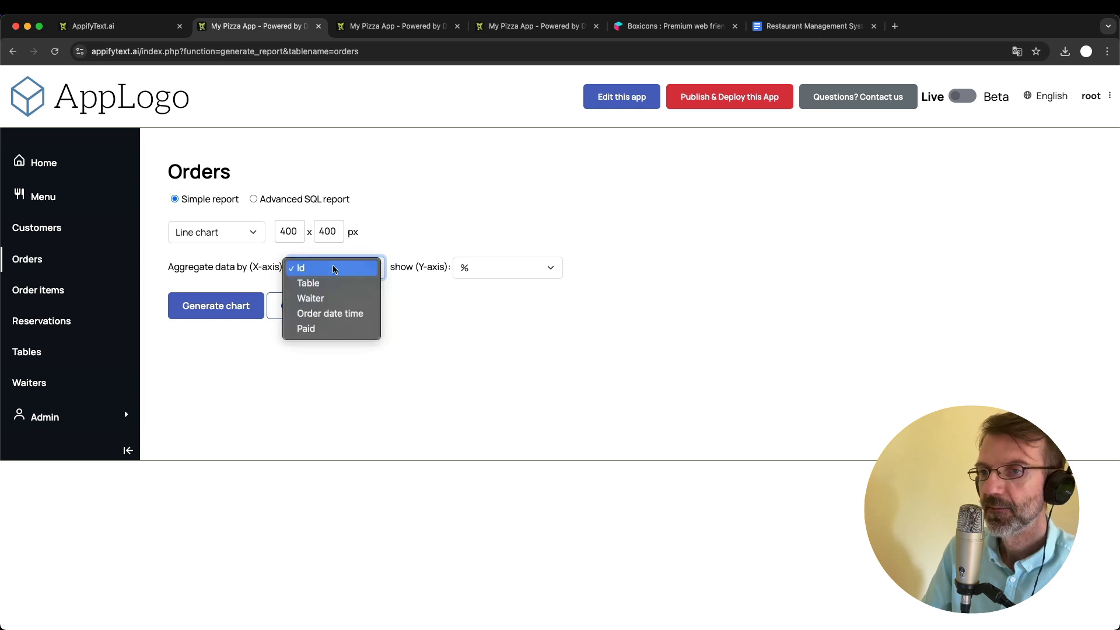
left_click(340, 314)
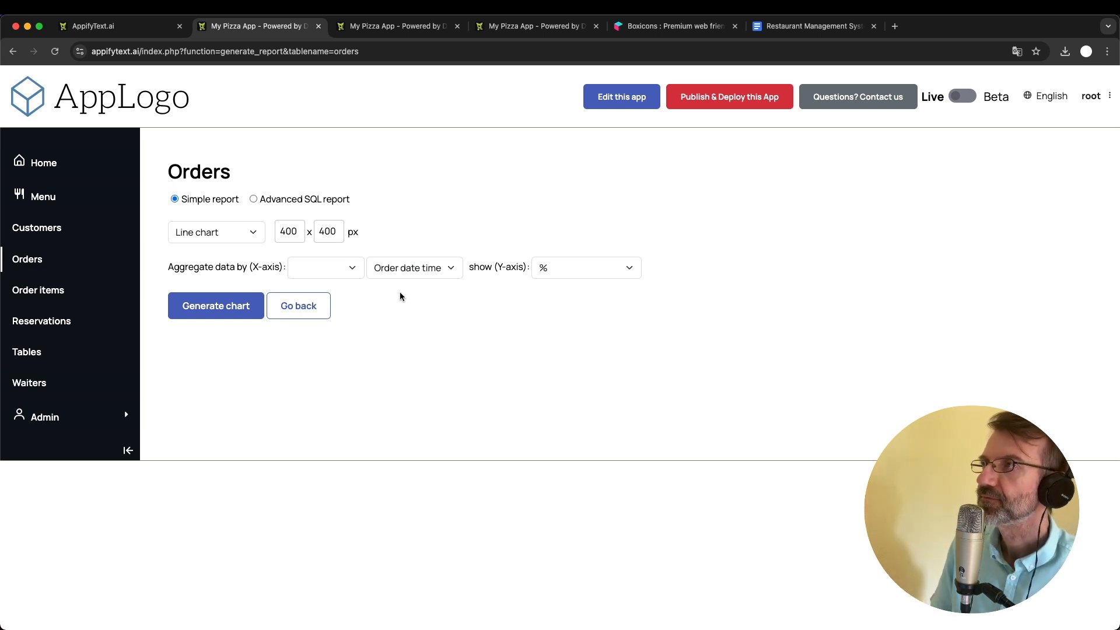
left_click(559, 267)
left_click(565, 284)
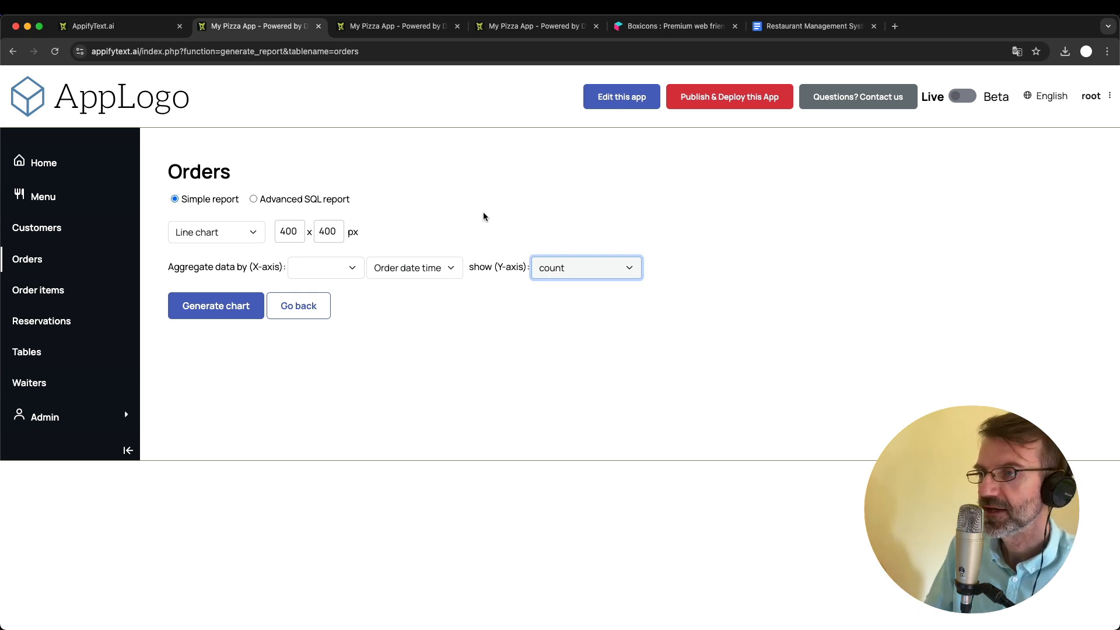
left_click(403, 222)
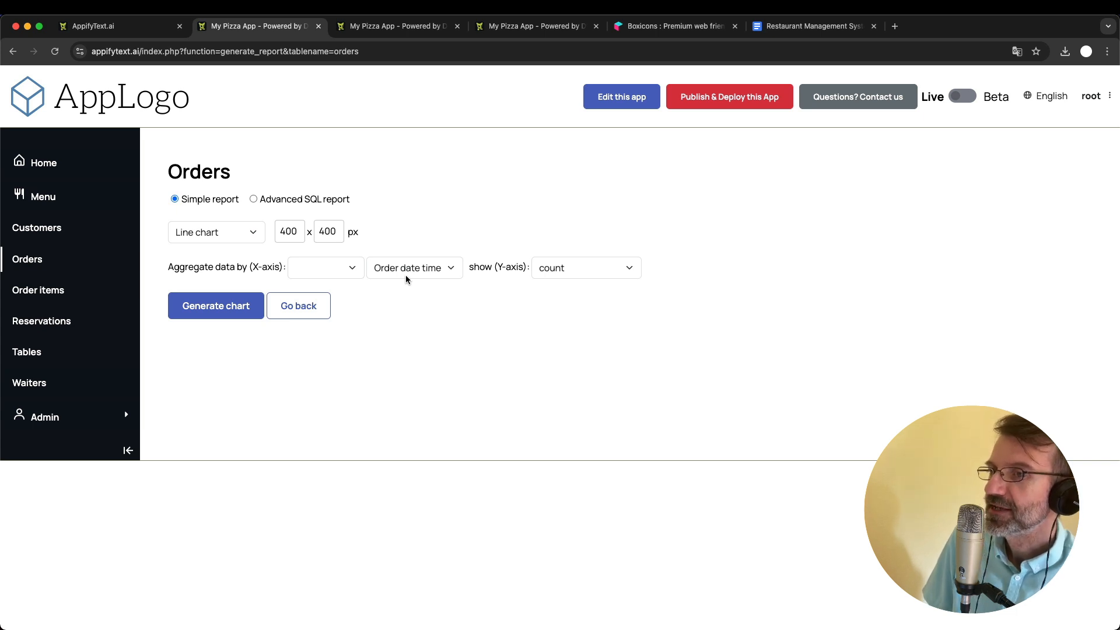
left_click(317, 263)
left_click(322, 283)
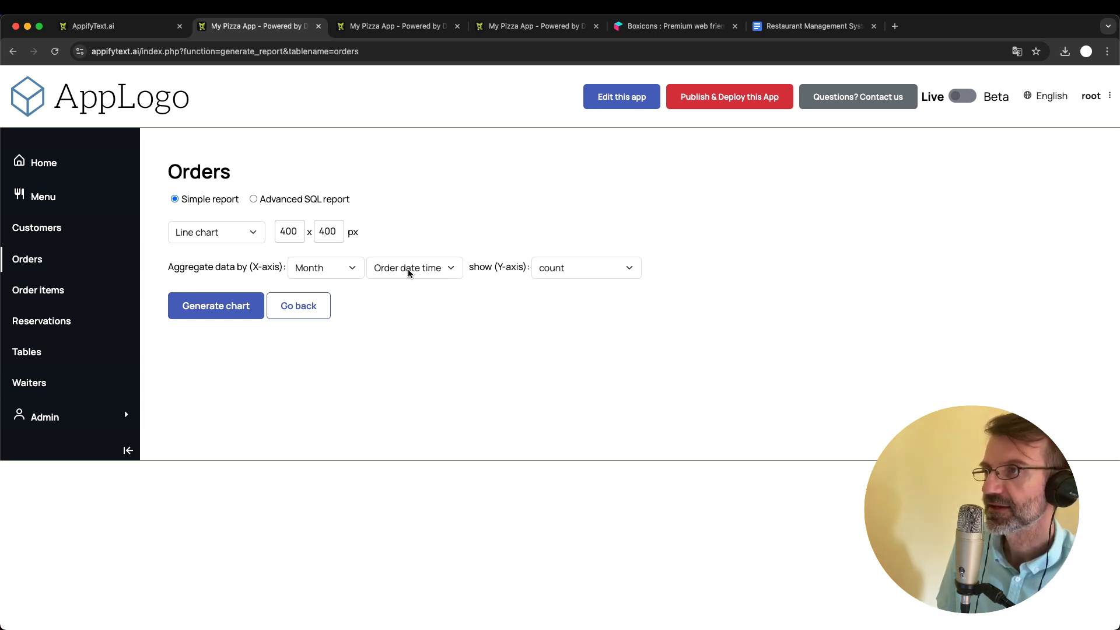
- Examine the other date groupings offered for the chart's X-axis, leaving Month selected
left_click(325, 274)
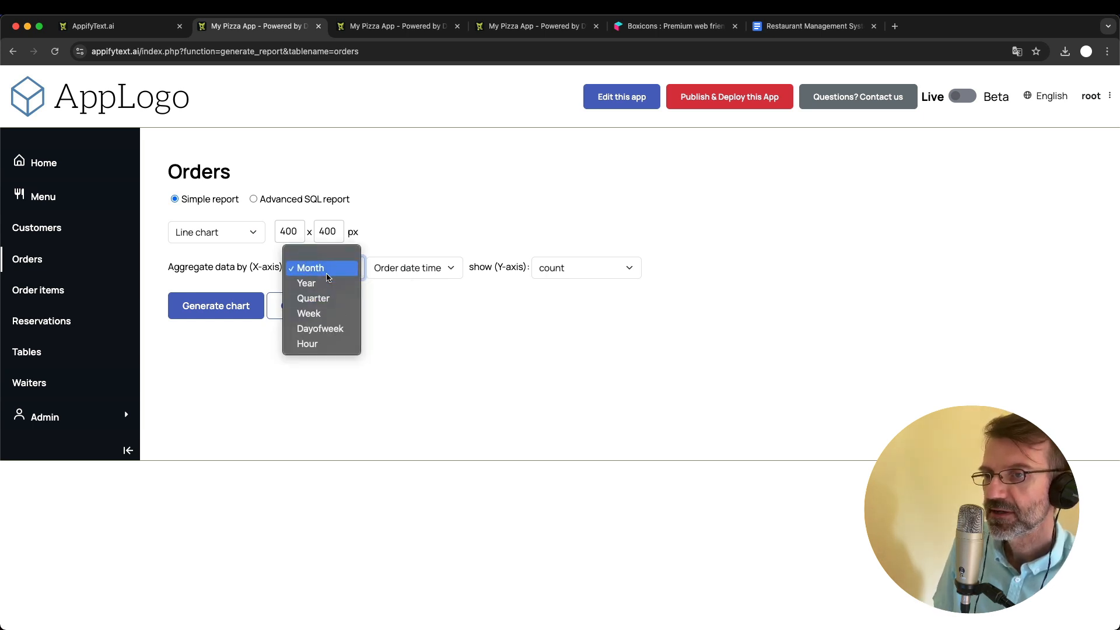
key("Down")
left_click(400, 320)
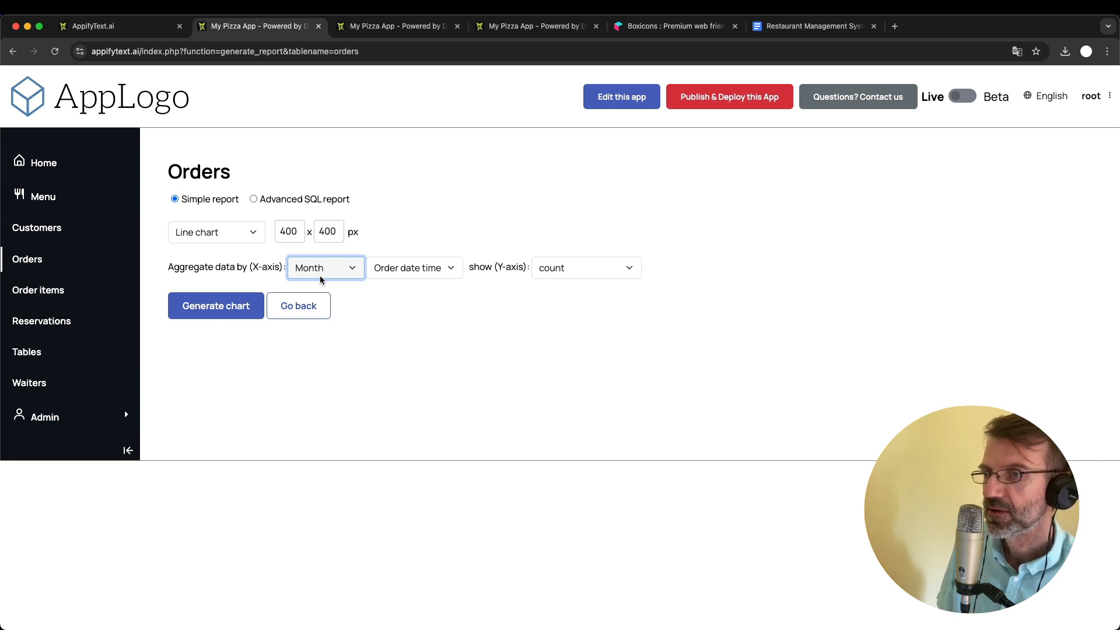
left_click(320, 269)
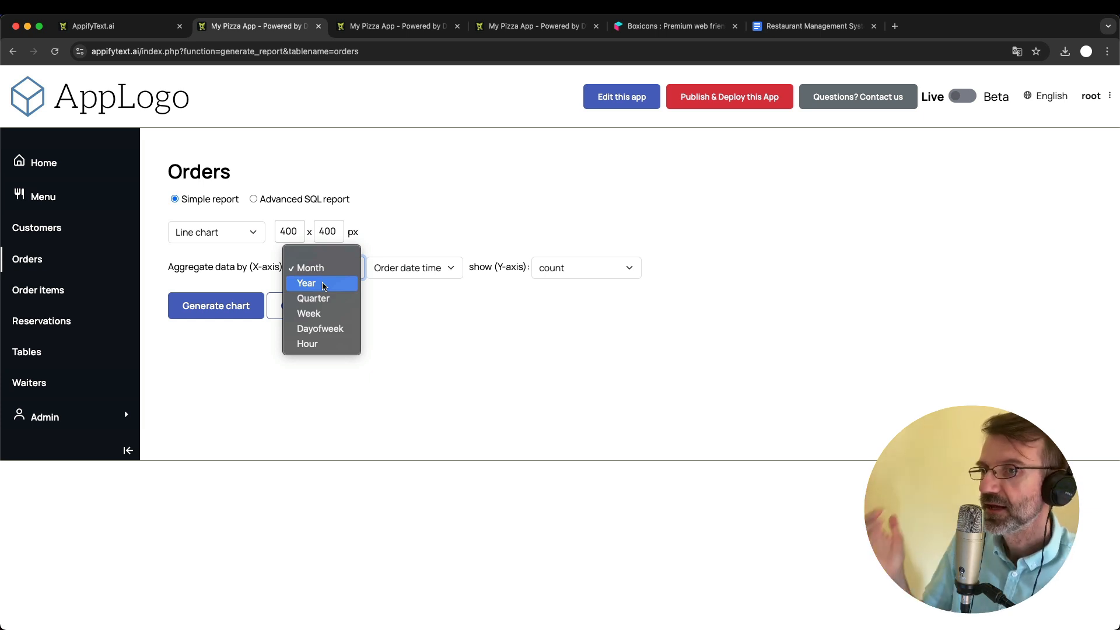
left_click(408, 243)
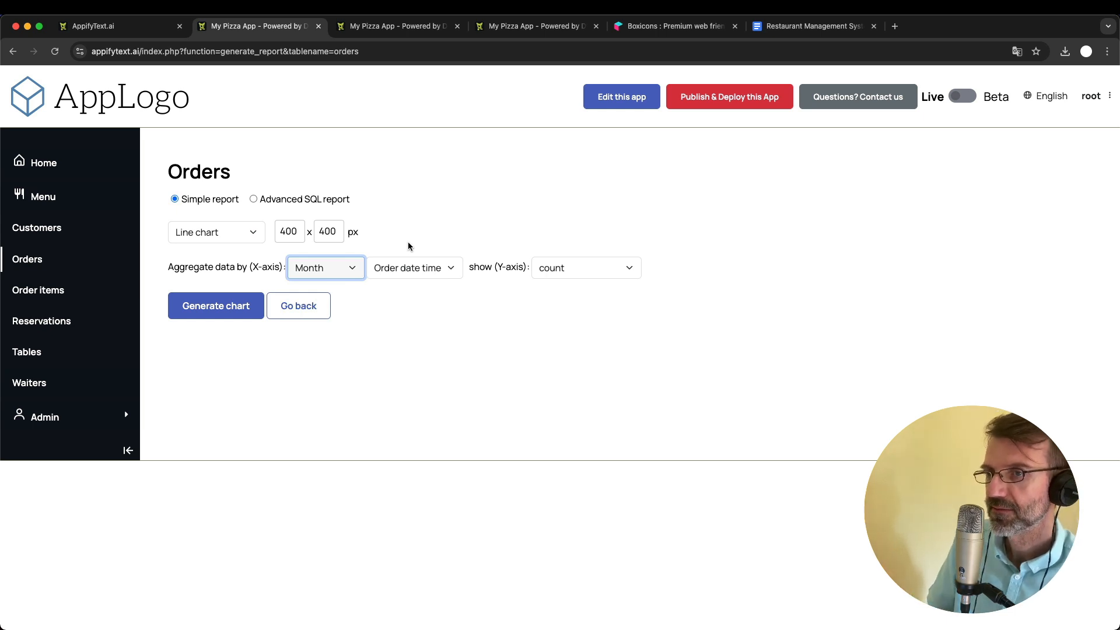
- Generate the monthly orders line chart and look over the whole graph
left_click(234, 299)
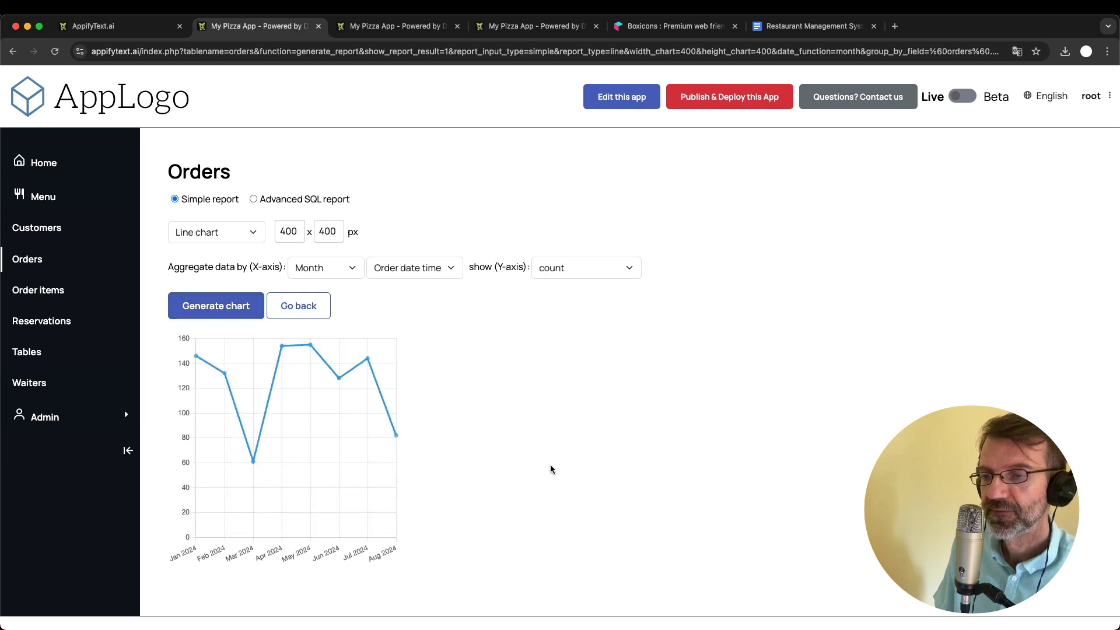
scroll(550, 465, "down", 1)
scroll(551, 465, "up", 1)
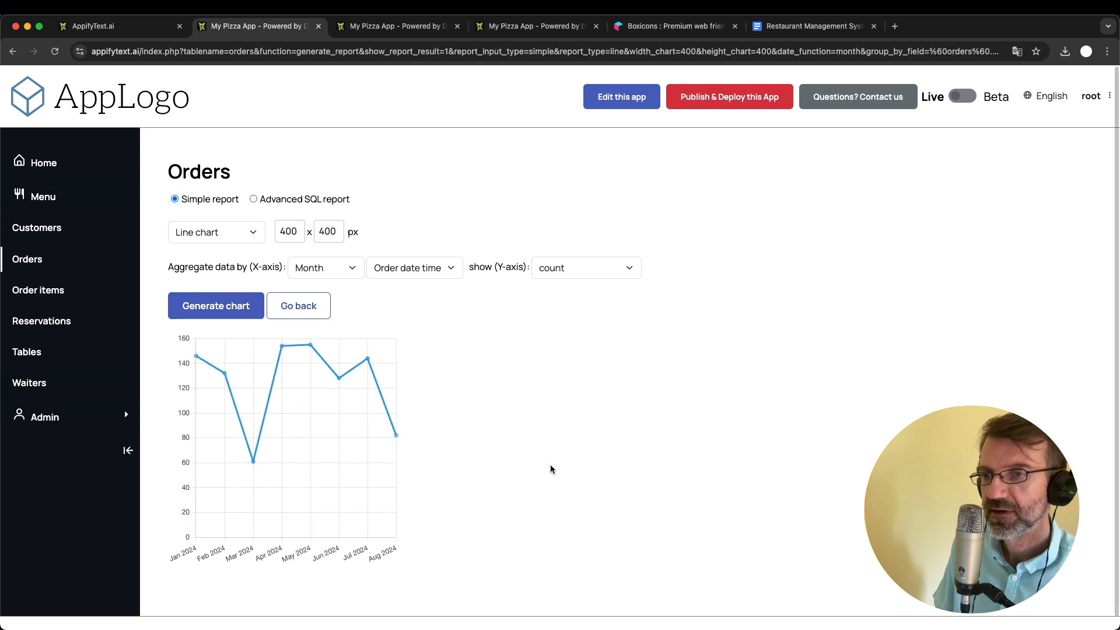
- Set the chart width to 1200 px, regenerate the chart and inspect the monthly trend
double_click(297, 231)
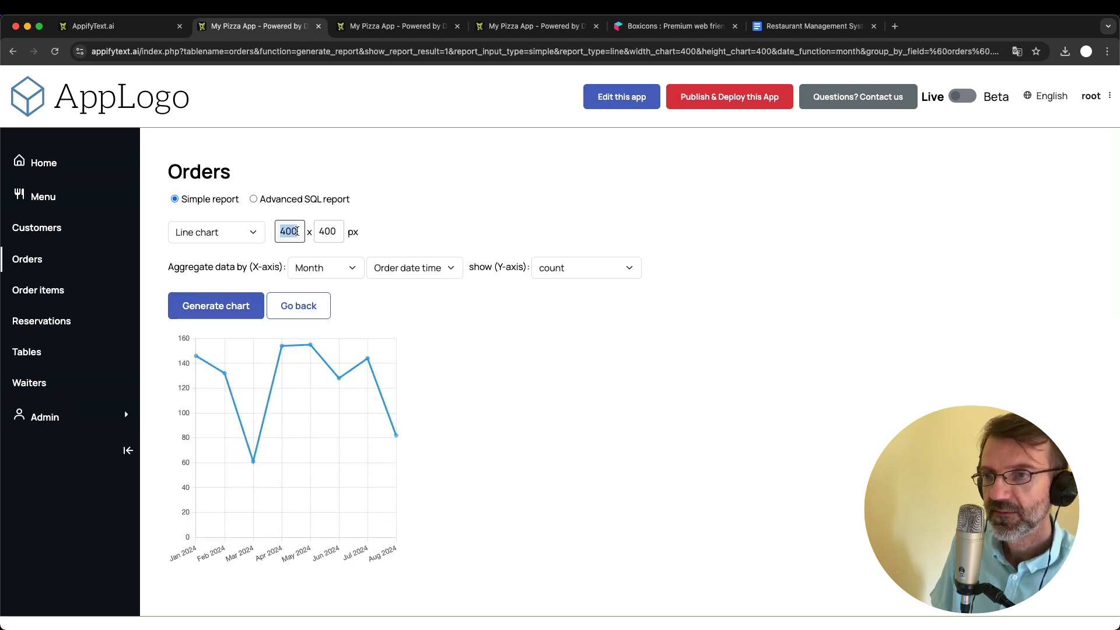
type("122")
type("0")
key("Return")
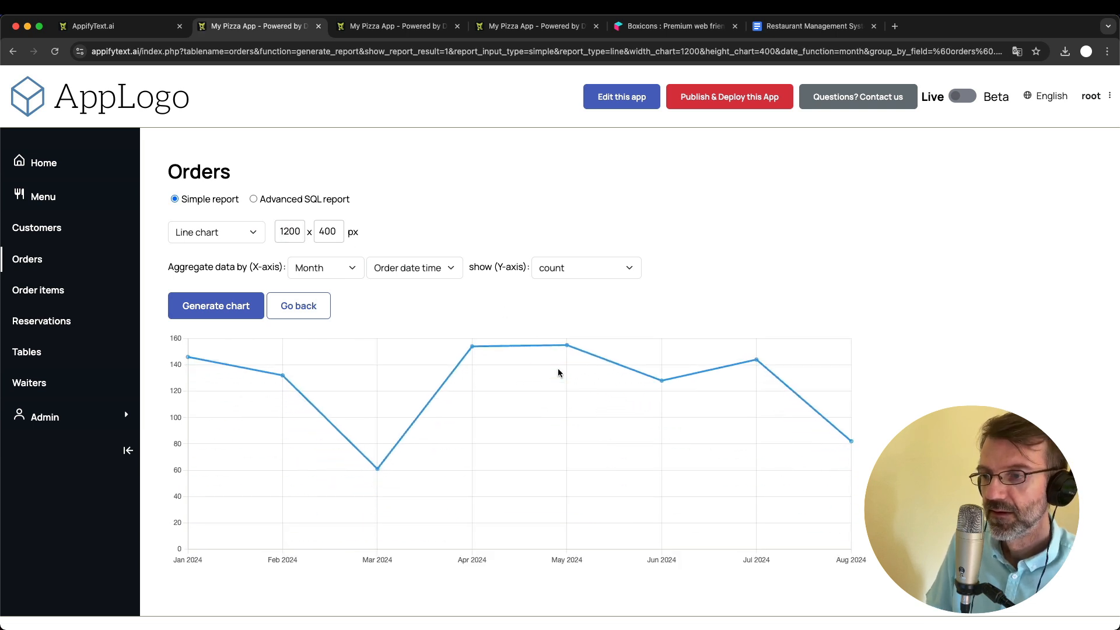
scroll(558, 373, "down", 1)
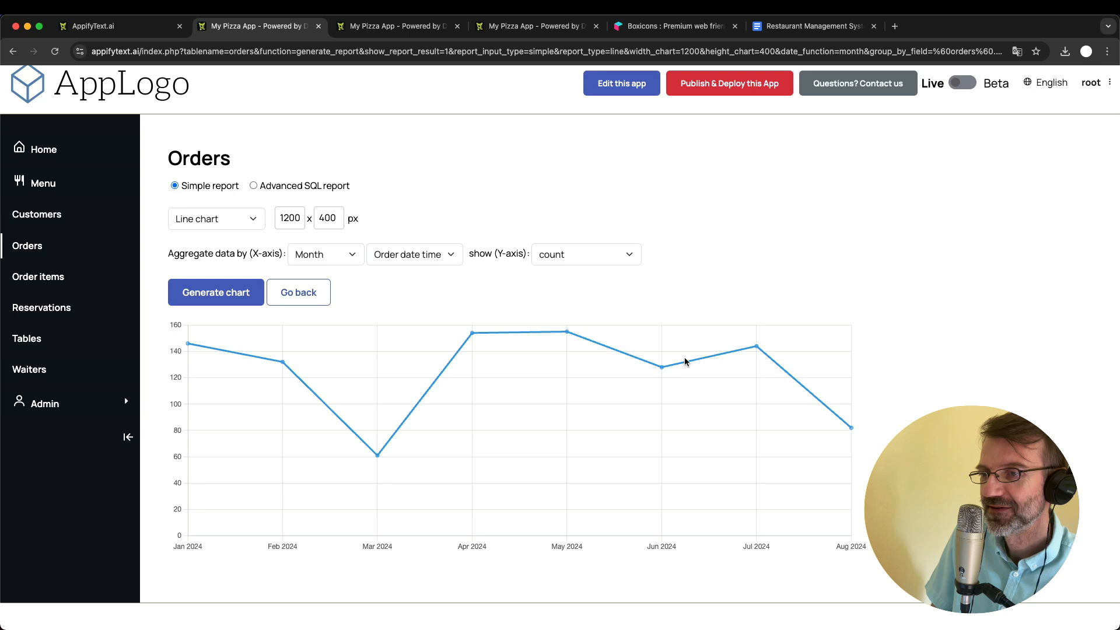
mouse_move(381, 459)
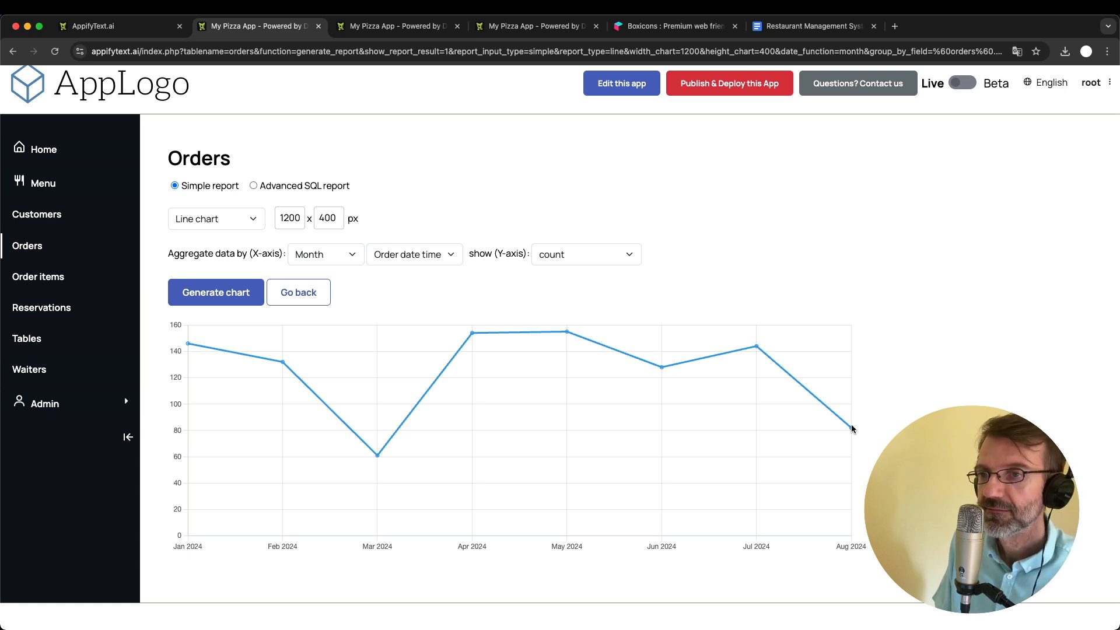
key("super+r")
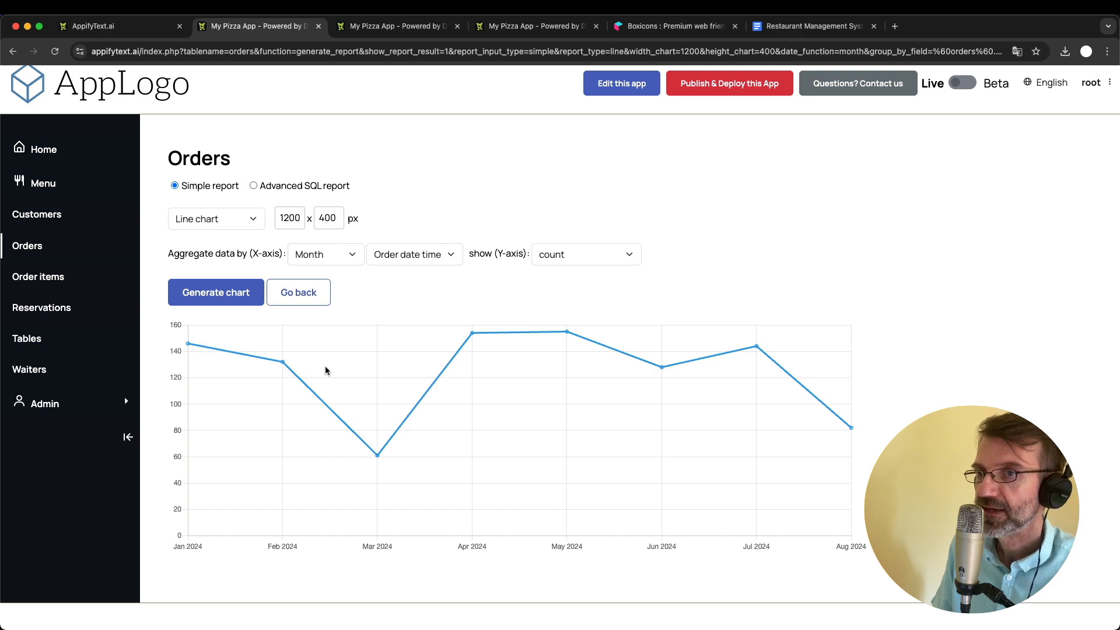
- Switch to the app's admin area and open the Pages configuration
left_click(397, 25)
scroll(241, 203, "up", 15)
left_click(108, 131)
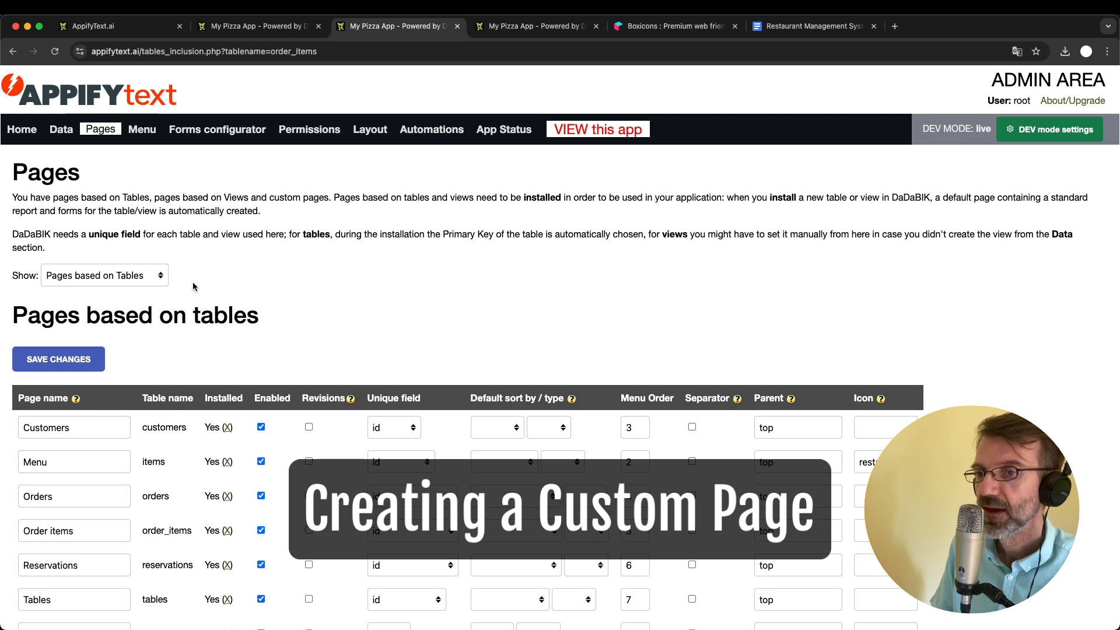
- Look over the pages based on tables and switch the Pages listing to Custom Pages
scroll(193, 365, "down", 2)
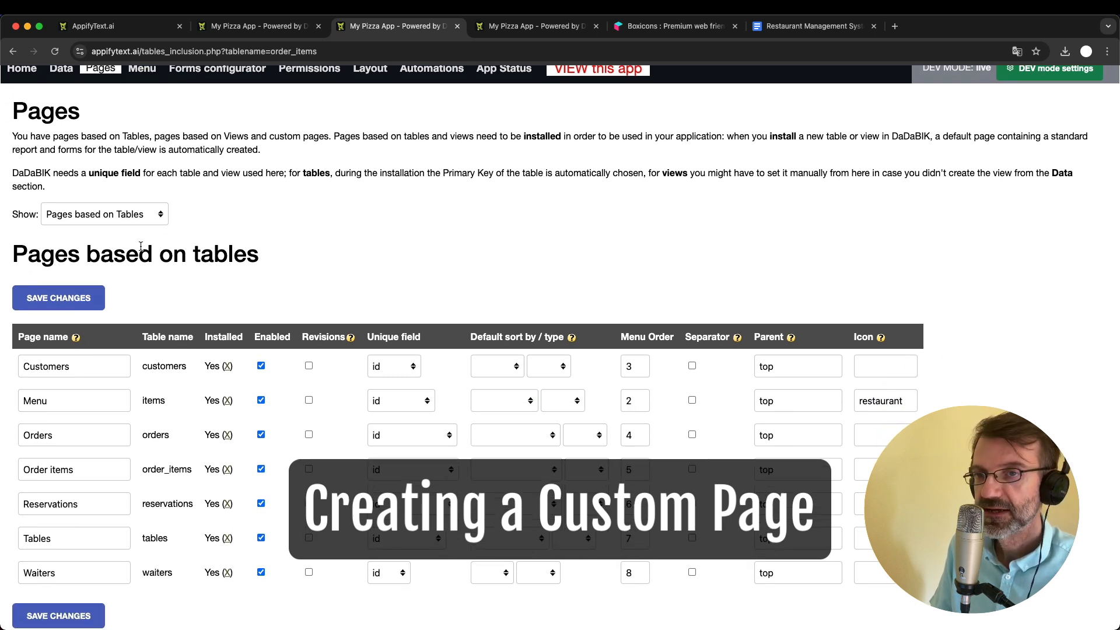
scroll(150, 473, "down", 2)
scroll(150, 474, "up", 4)
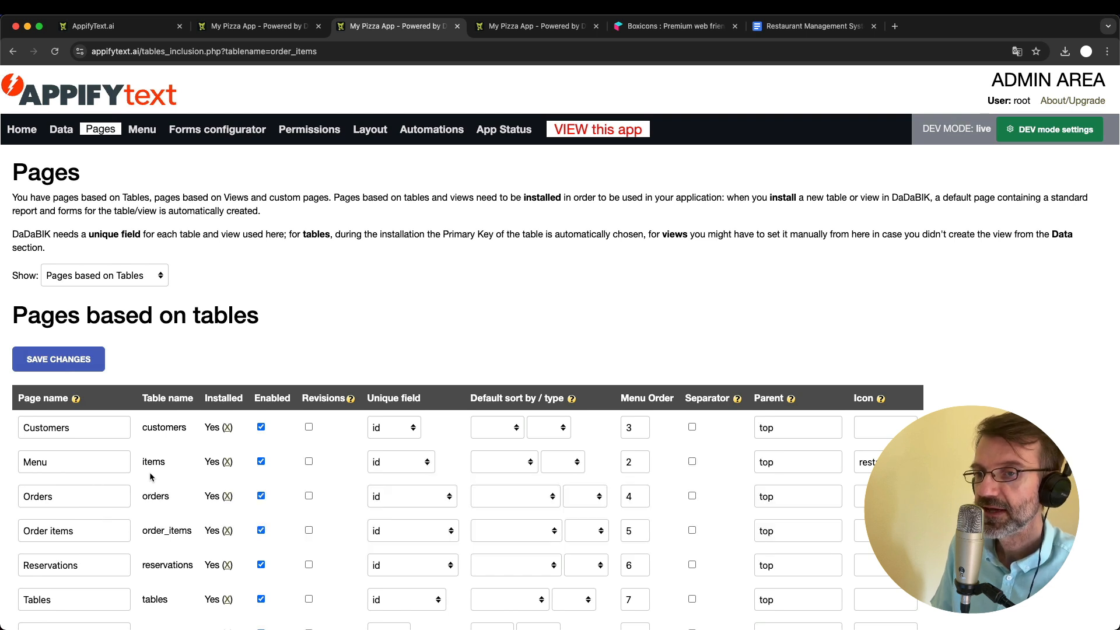
left_click(101, 278)
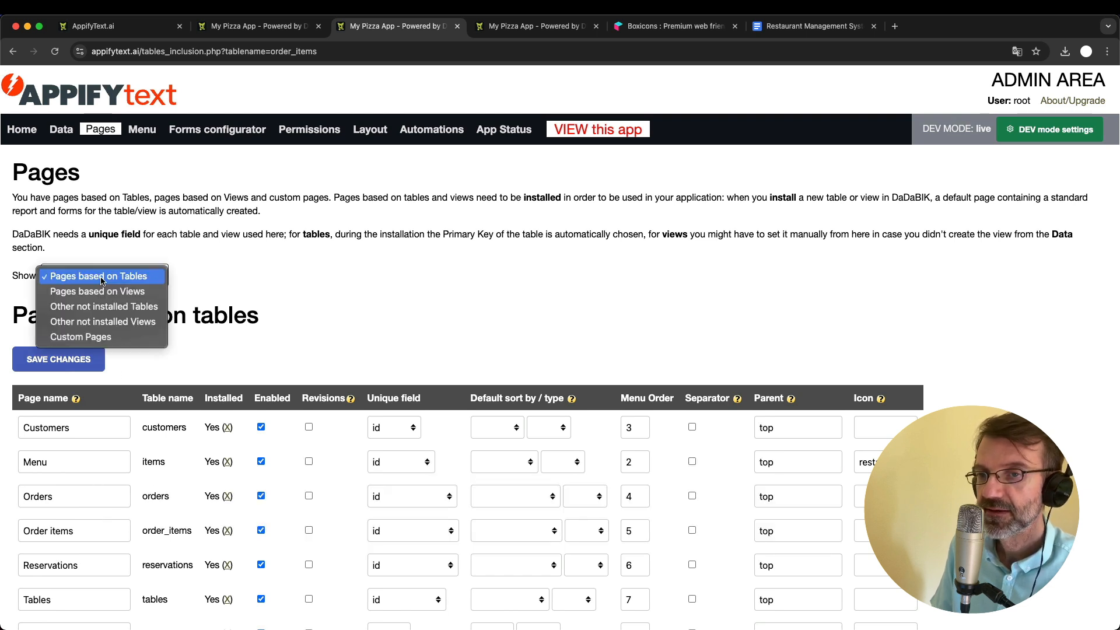
left_click(108, 344)
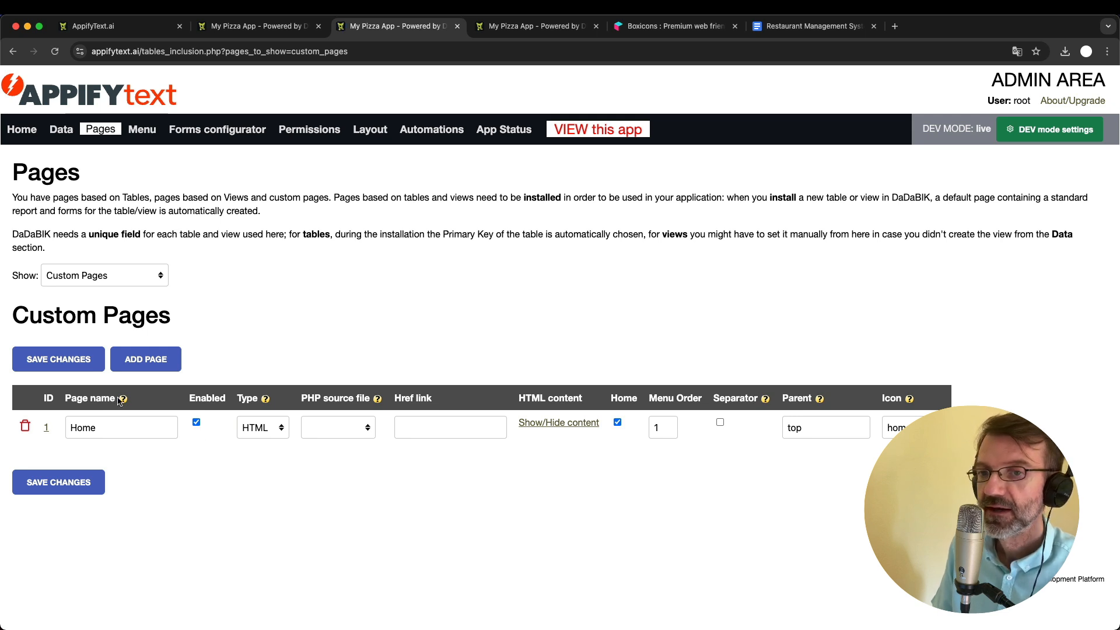
- Add a new custom page and name it "Orders Chart"
left_click(244, 25)
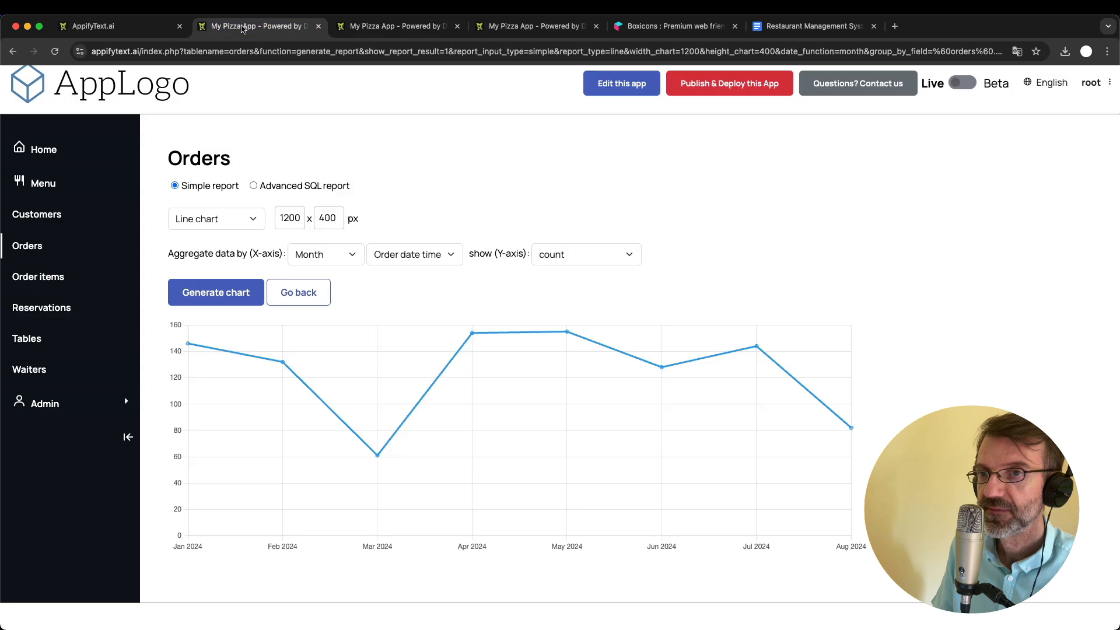
left_click(383, 26)
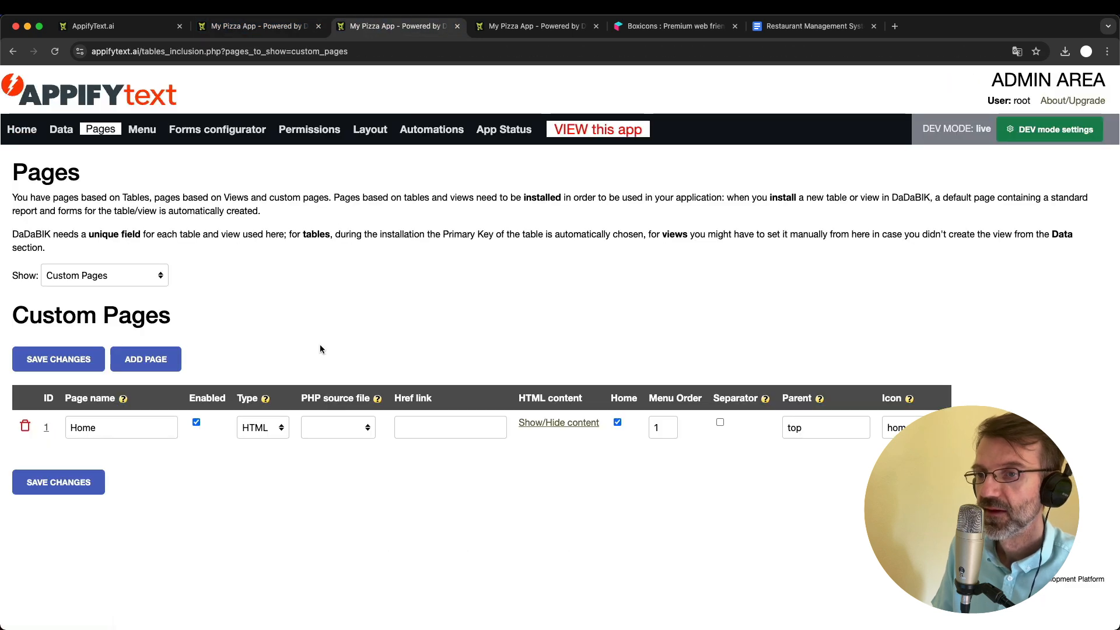
left_click(146, 359)
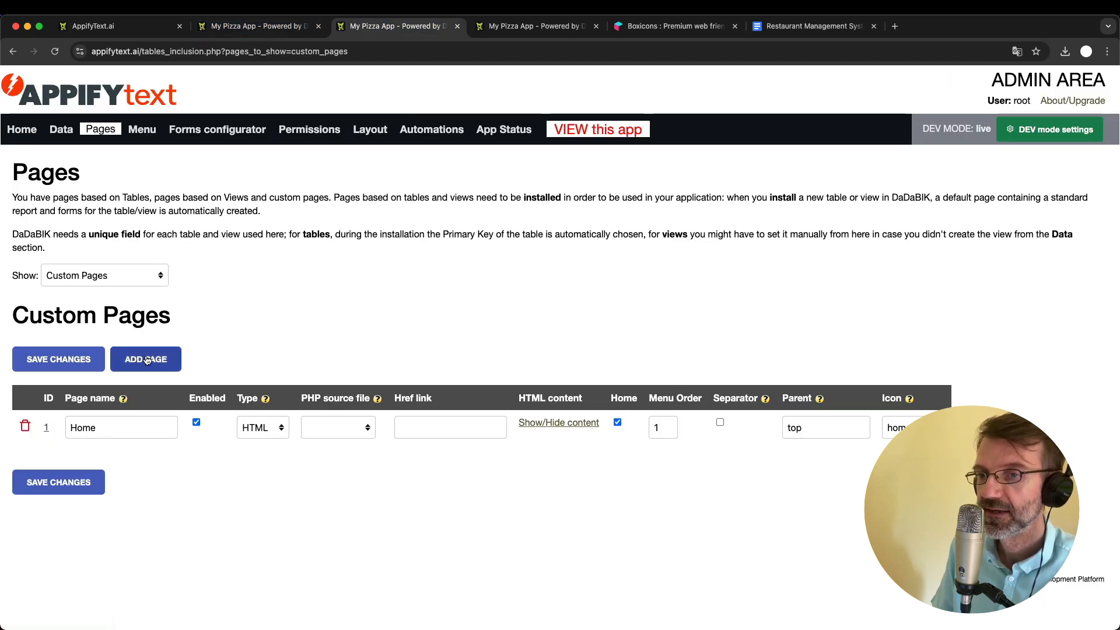
scroll(289, 438, "down", 2)
left_click(107, 462)
double_click(106, 462)
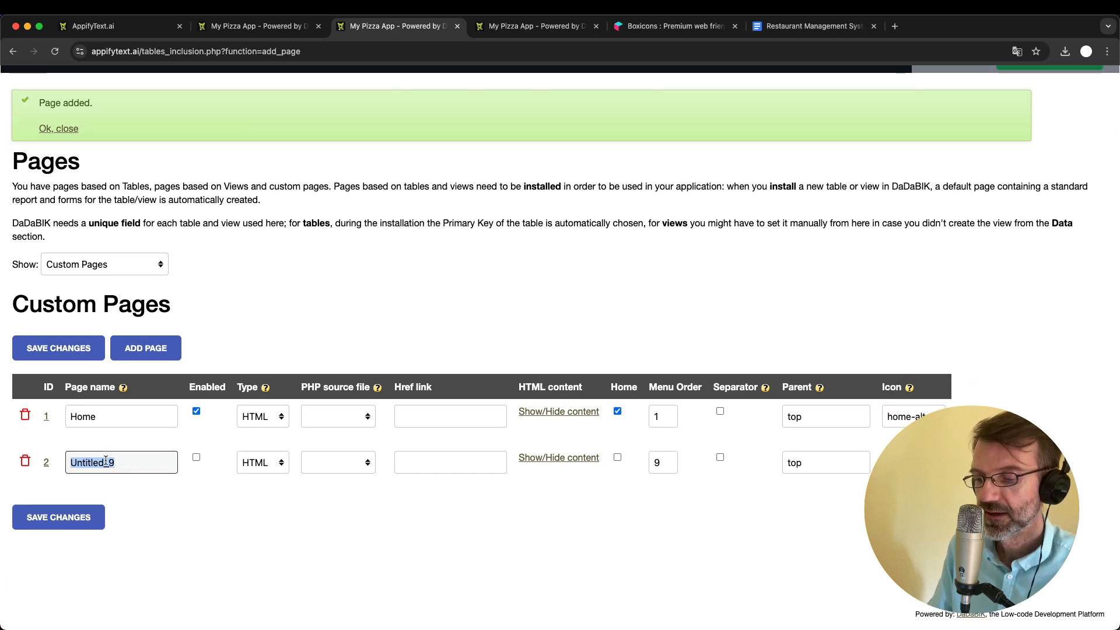
type("O")
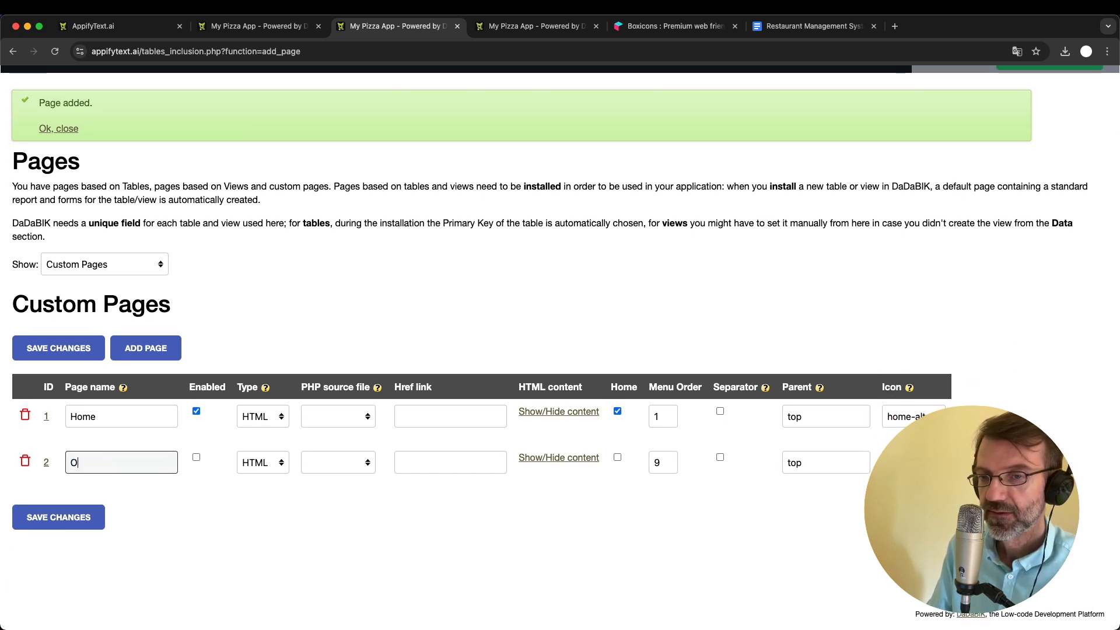
type("rders Chart")
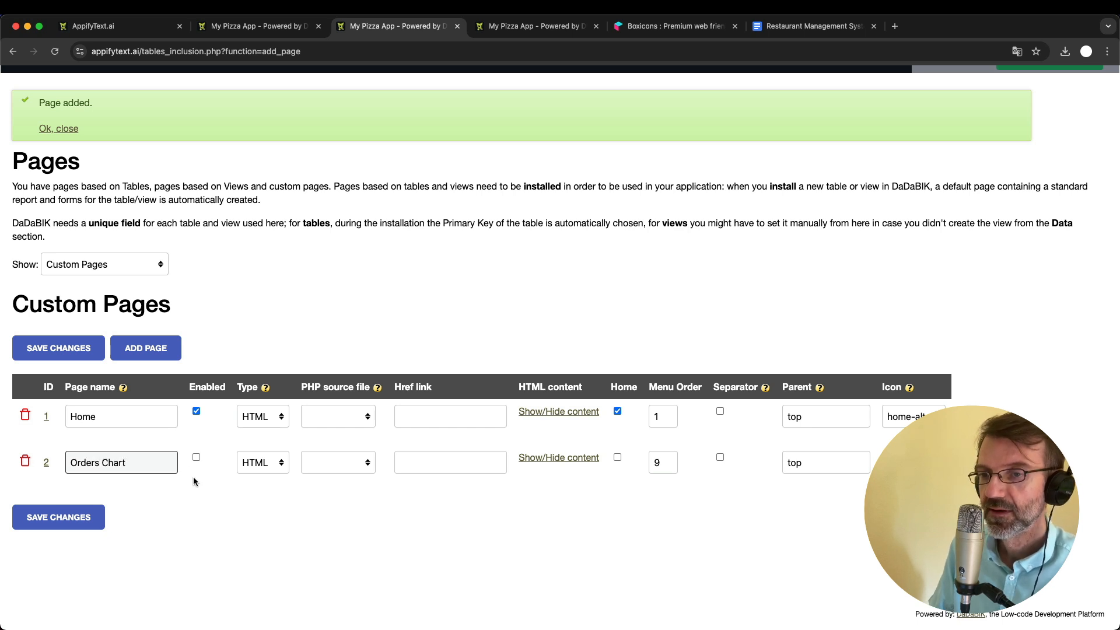
- Enable the Orders Chart page and set its type to int. link
left_click(196, 457)
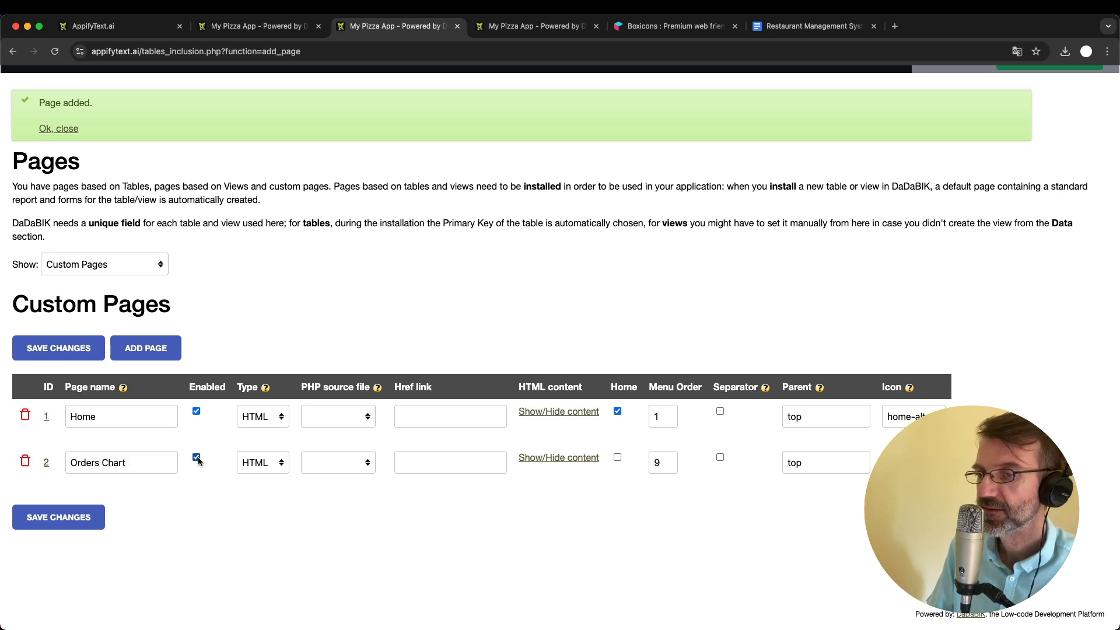
left_click(275, 464)
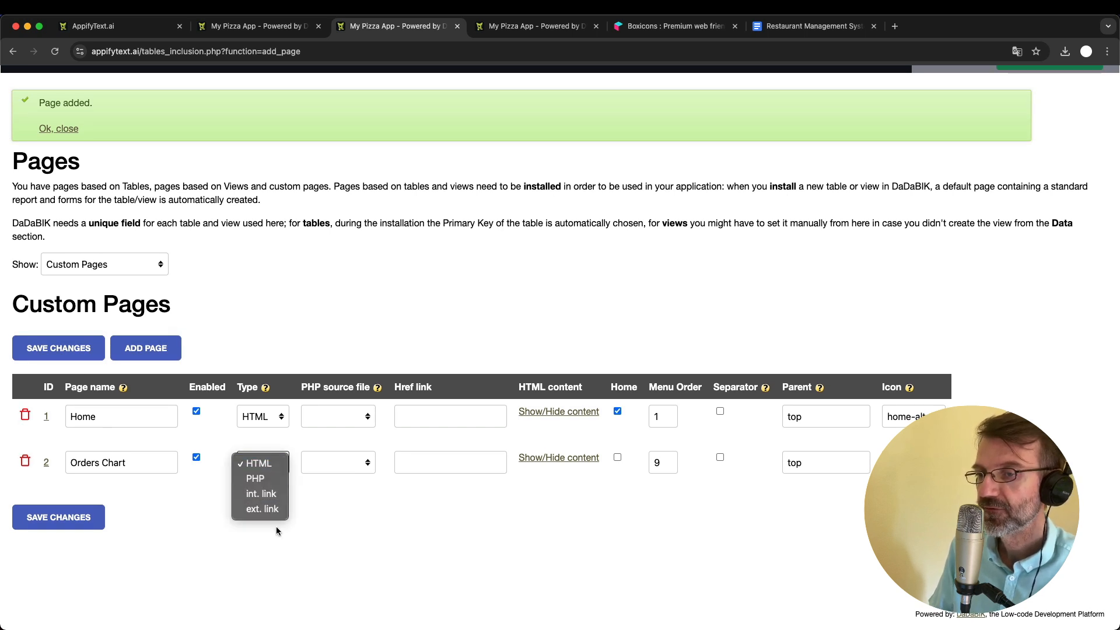
left_click(262, 495)
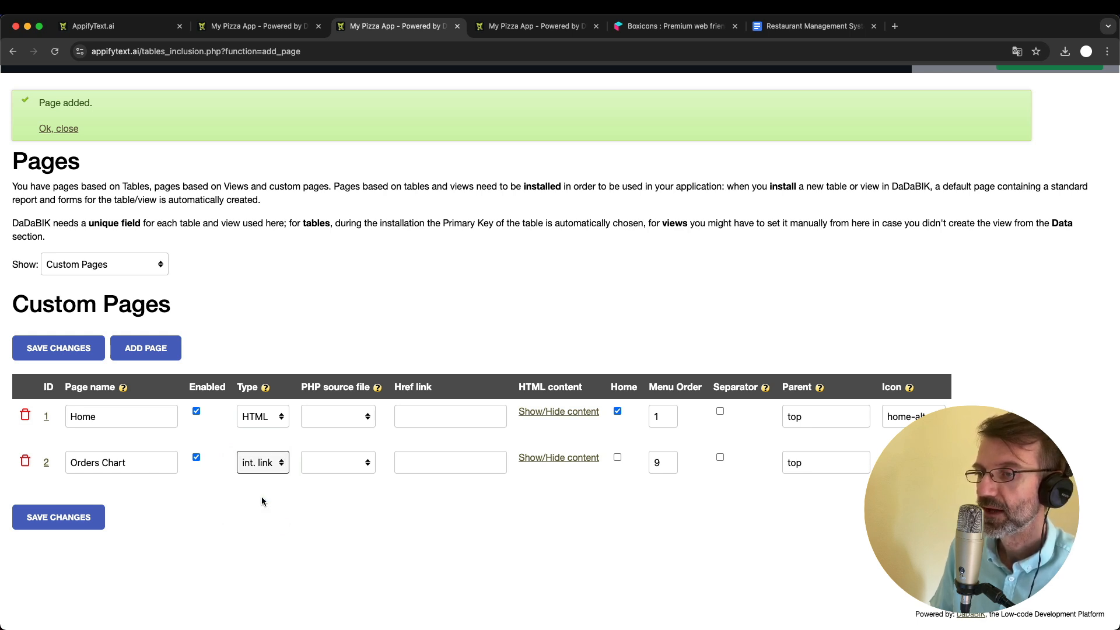
- Copy the generated orders chart's URL from index.php onward into the Orders Chart page's Href link
left_click(263, 26)
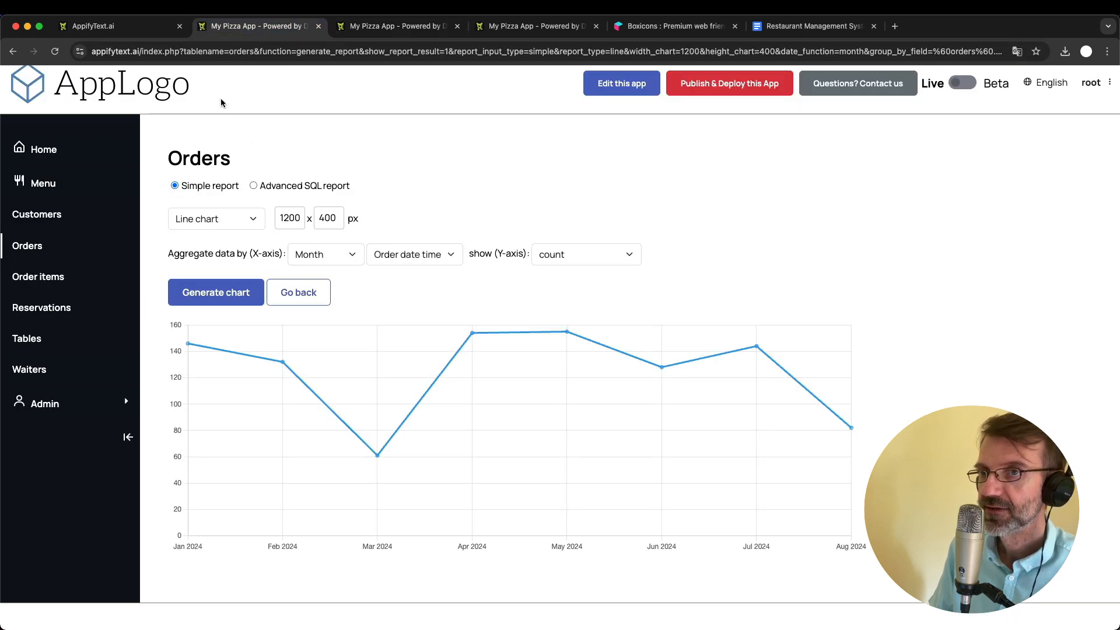
left_click(155, 53)
double_click(156, 52)
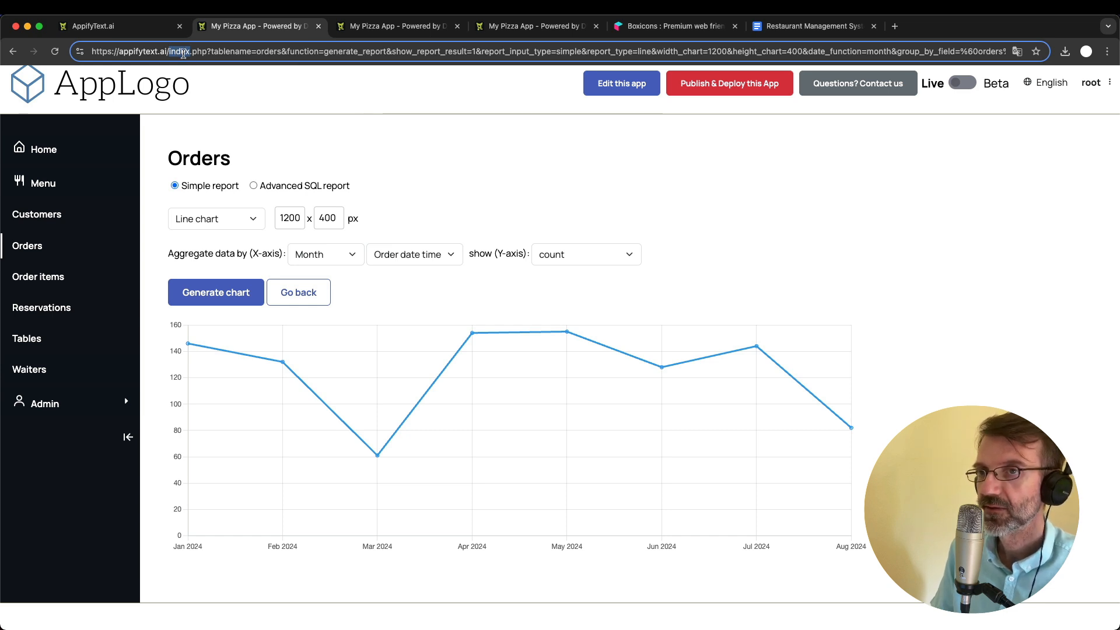
key("super+a")
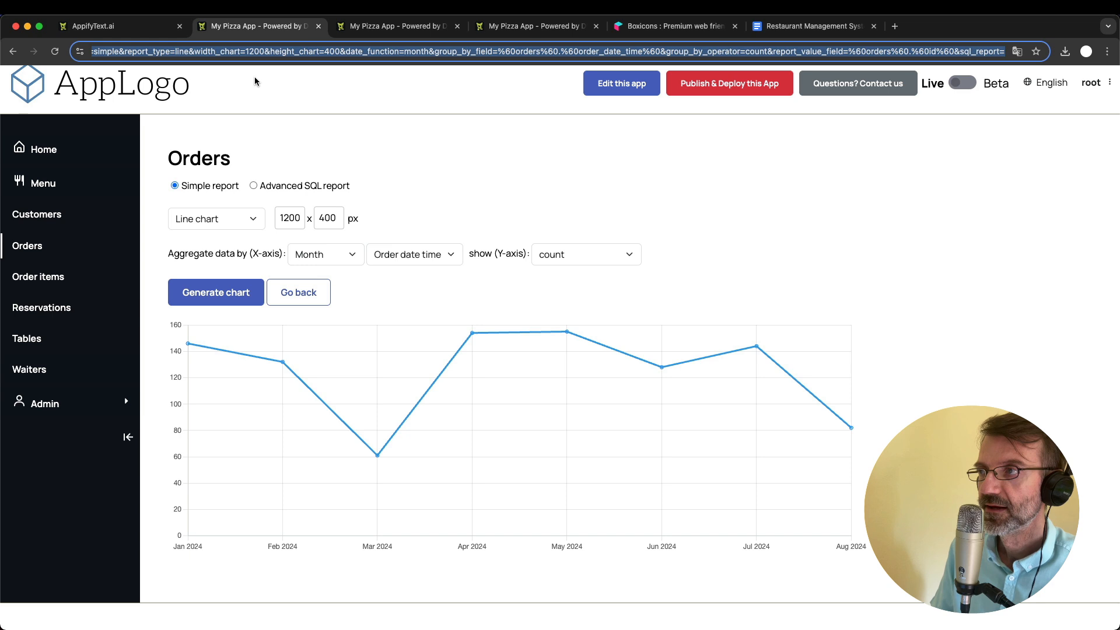
left_click(373, 26)
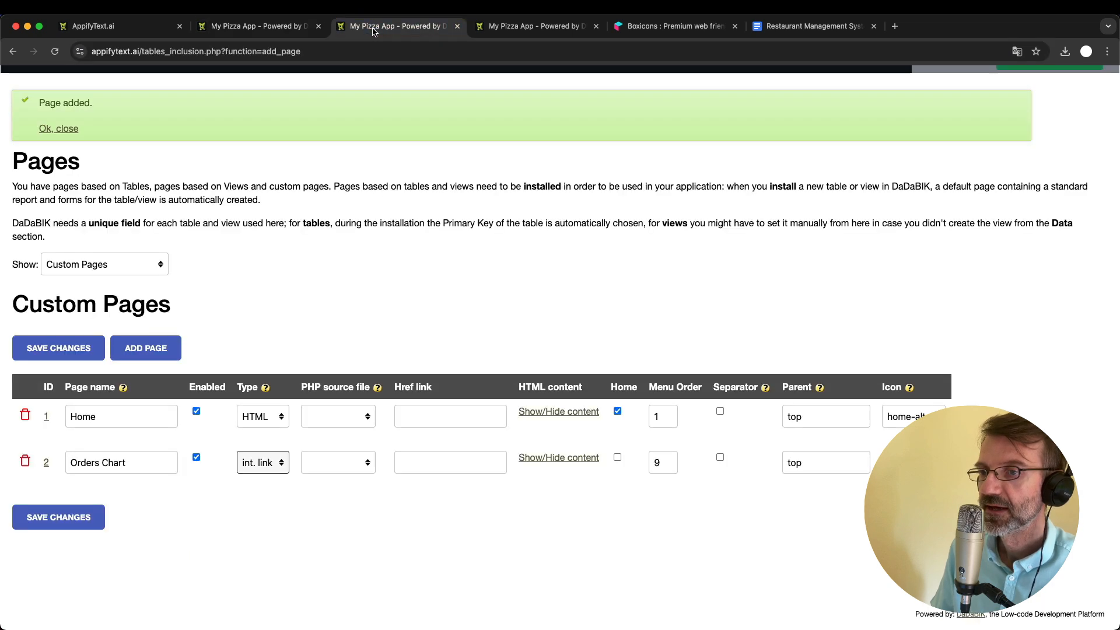
left_click(415, 460)
key("super+v")
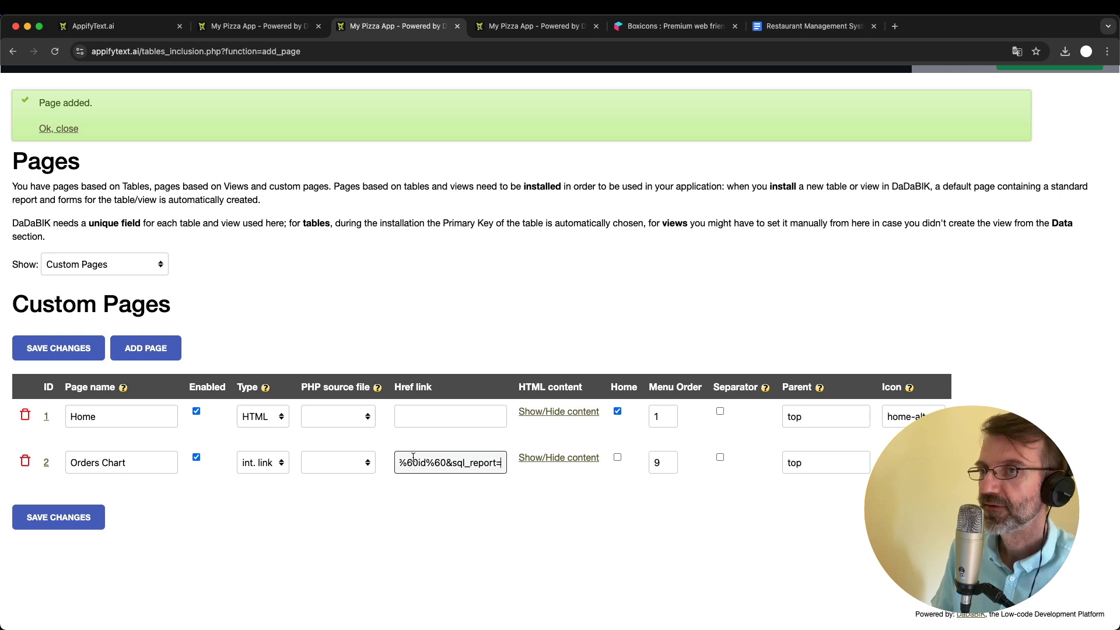
- Check the linked chart in the live app and save the custom page changes
left_click(240, 32)
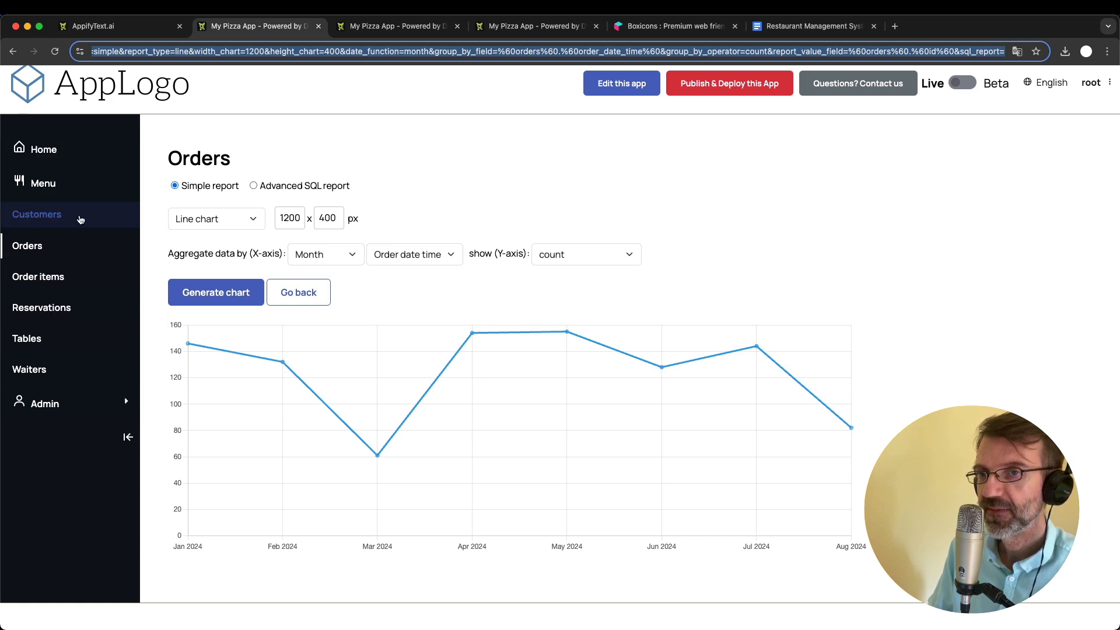
left_click(394, 27)
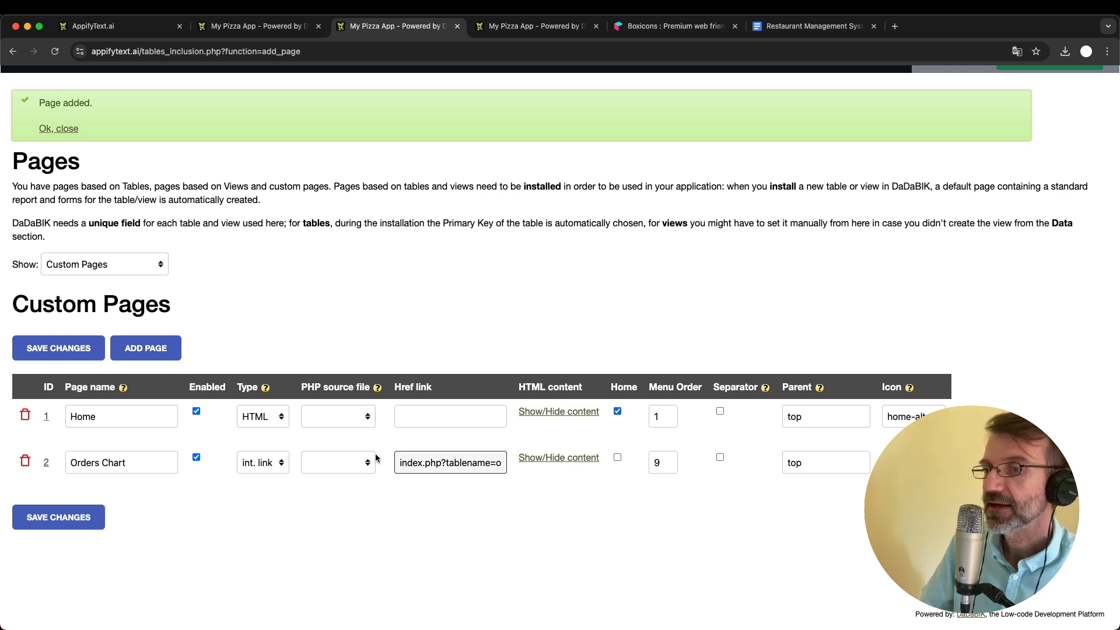
left_click(257, 27)
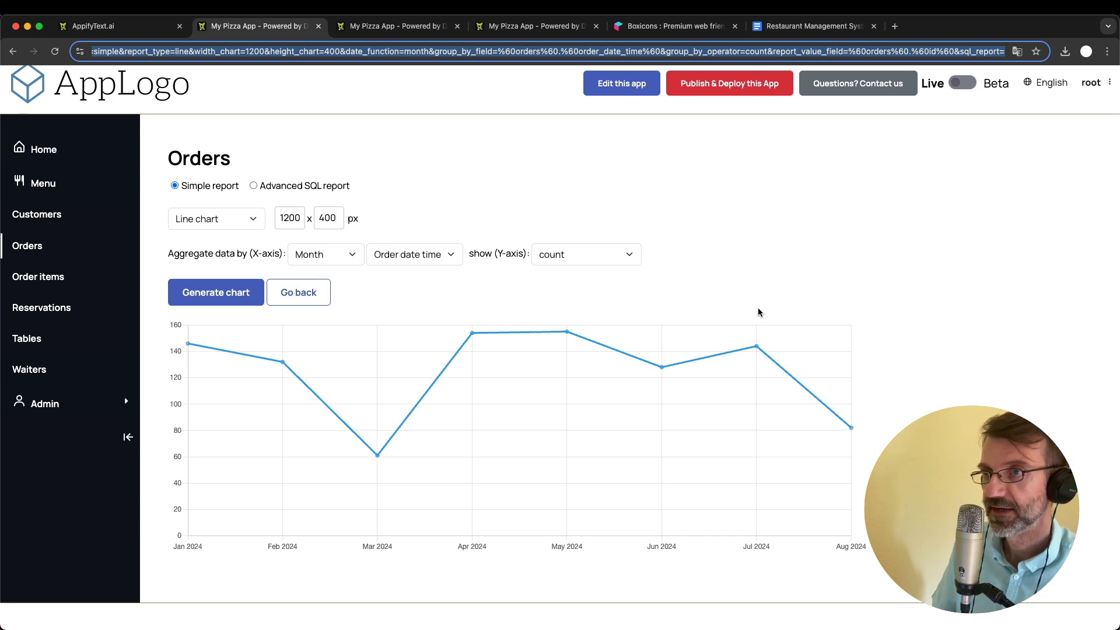
left_click(402, 26)
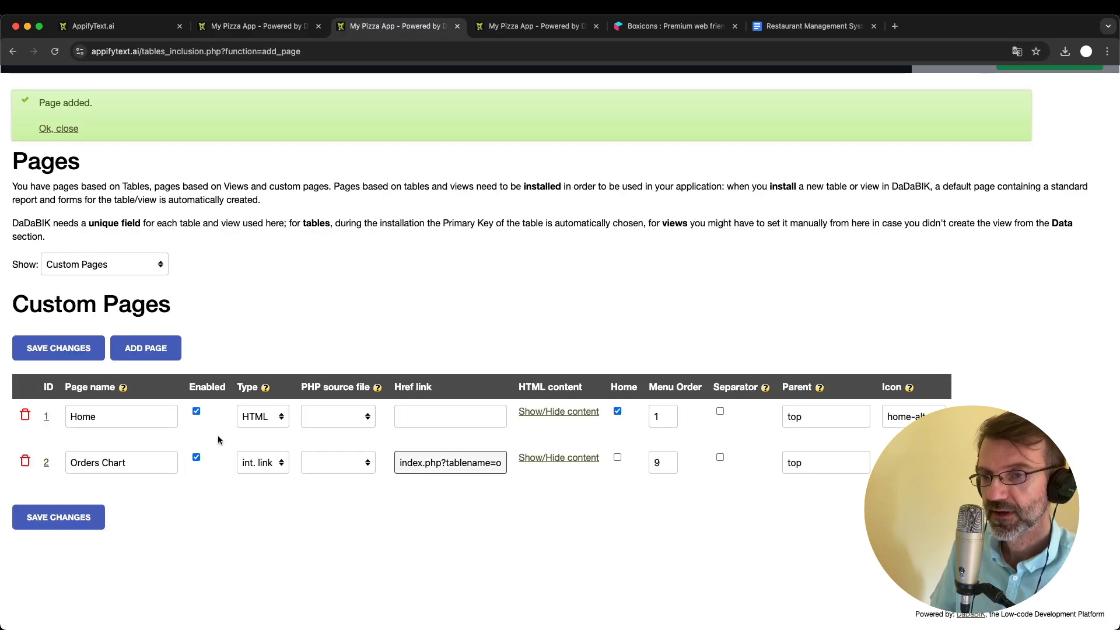
left_click(70, 517)
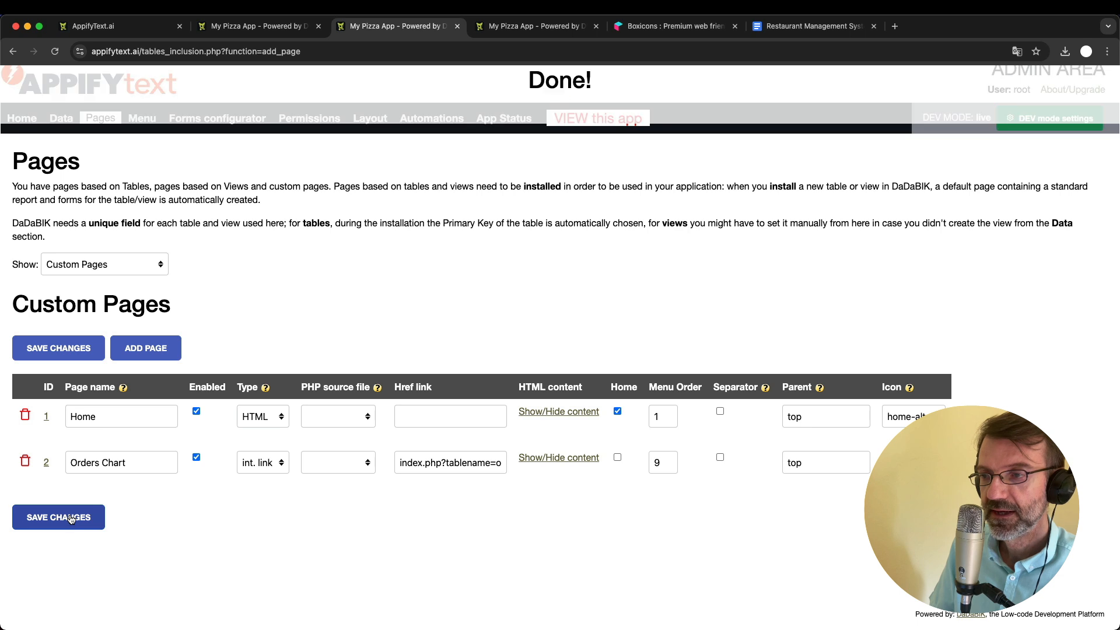
- Reload the live app through its Menu page and check the navigation for the Orders Chart entry
left_click(250, 26)
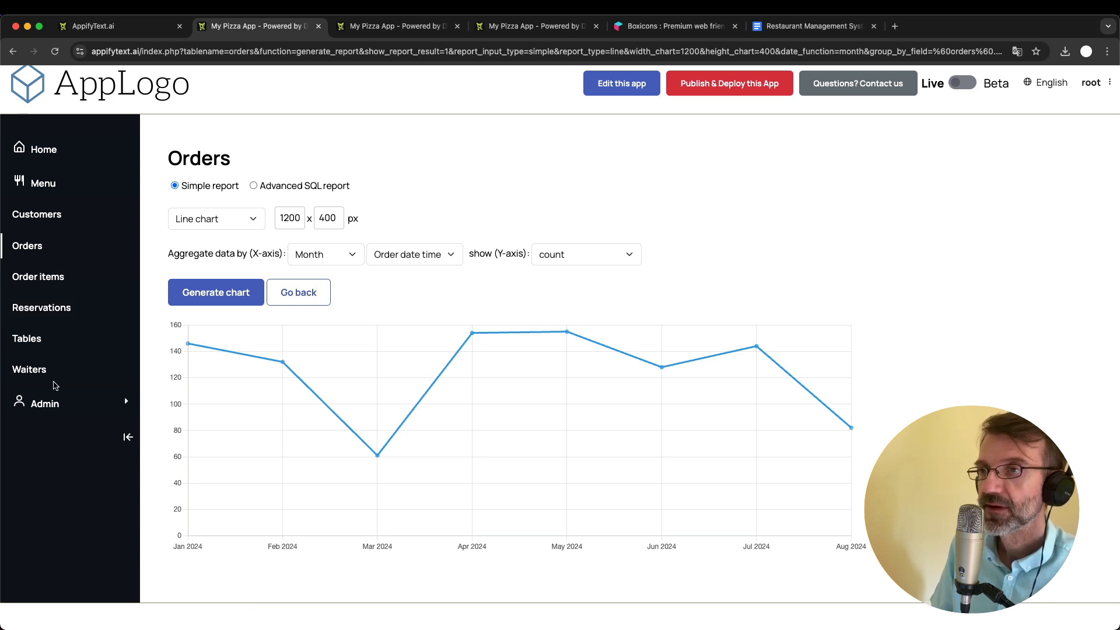
scroll(56, 386, "up", 1)
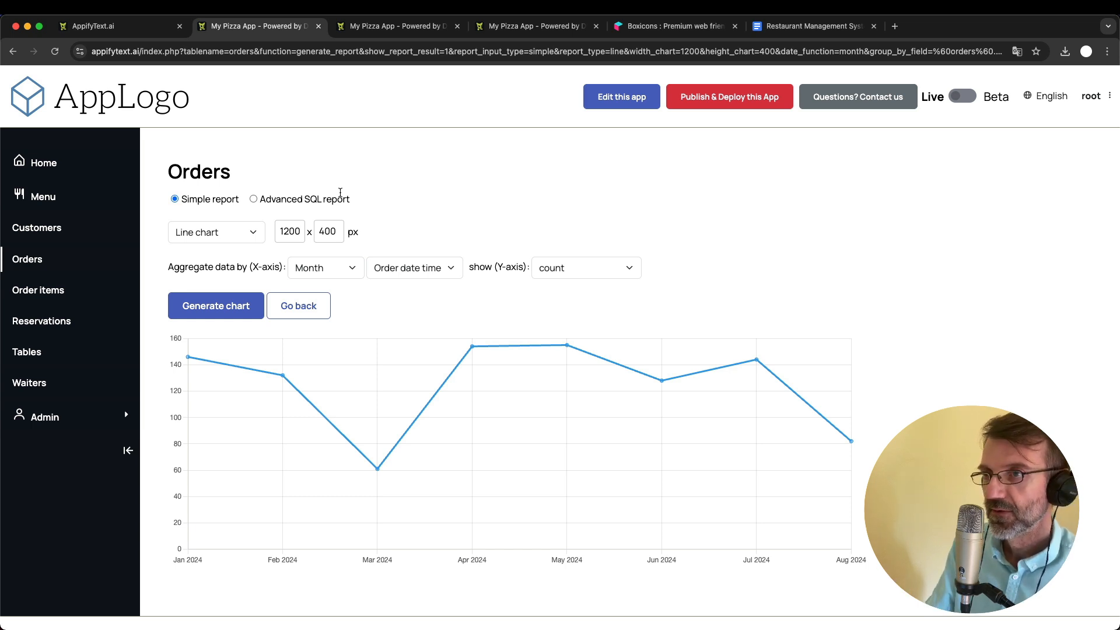
left_click(396, 26)
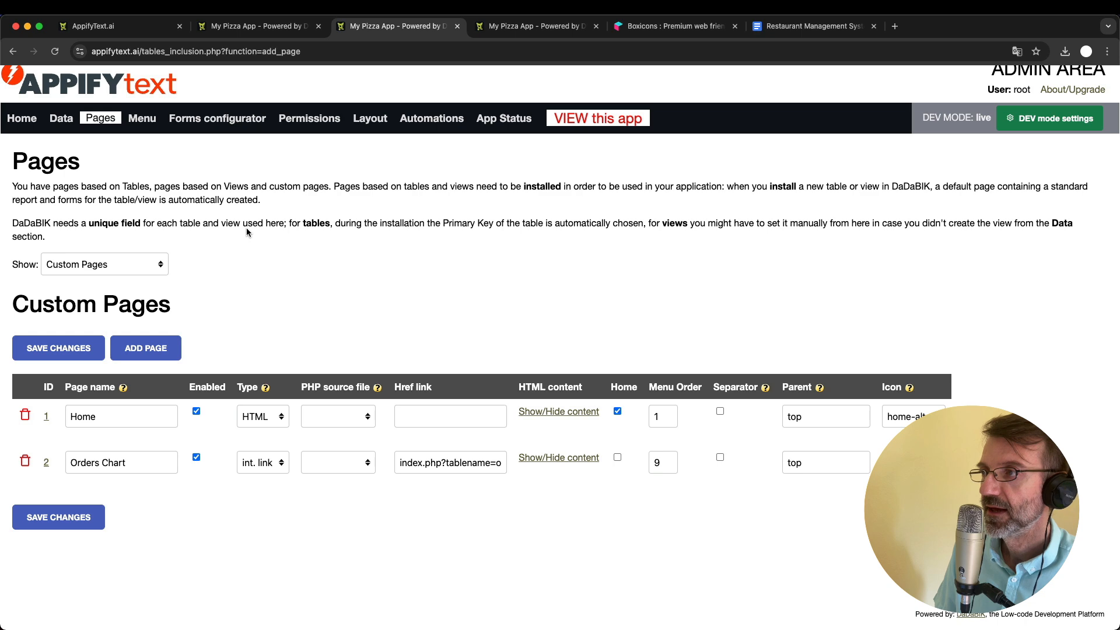
left_click(256, 26)
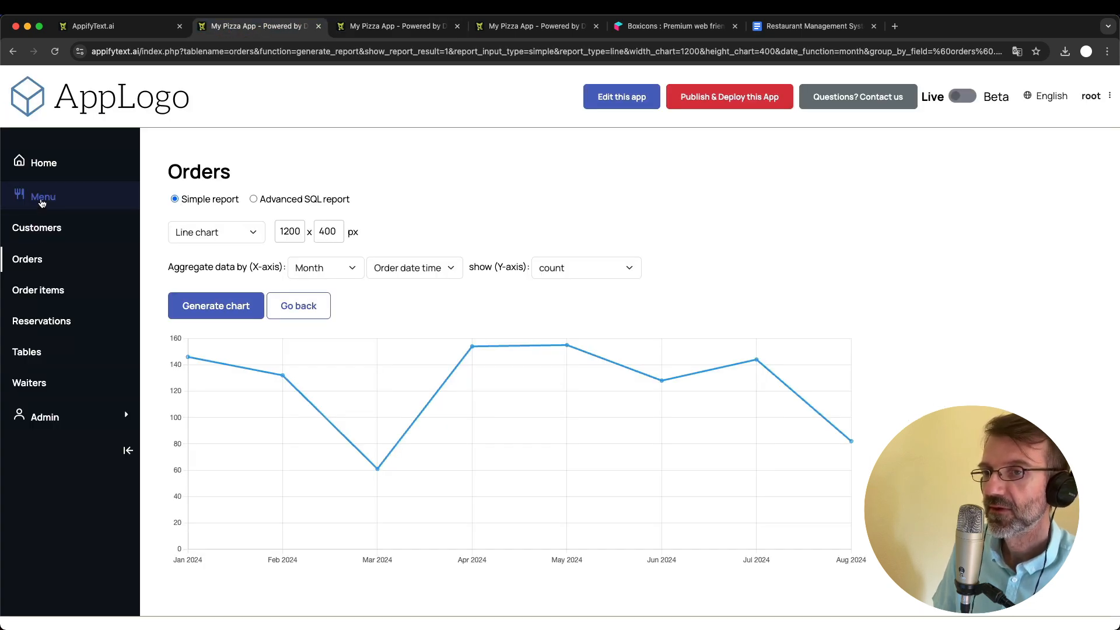
left_click(26, 196)
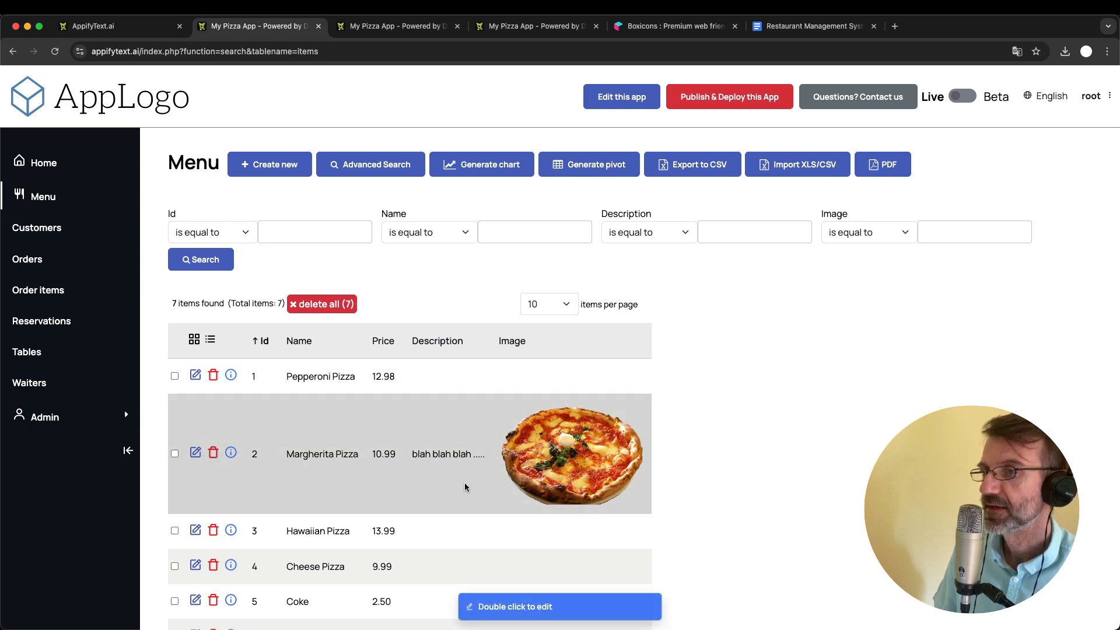
left_click(378, 27)
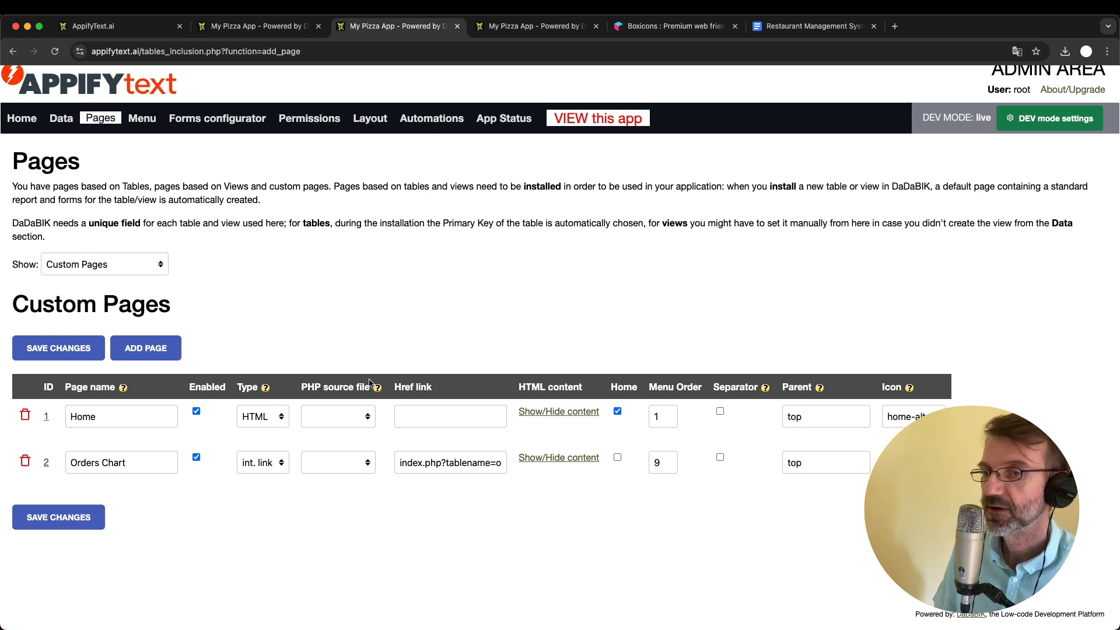
- Set the admin group's View permission for the Orders Chart custom page to Yes and save it
left_click(312, 118)
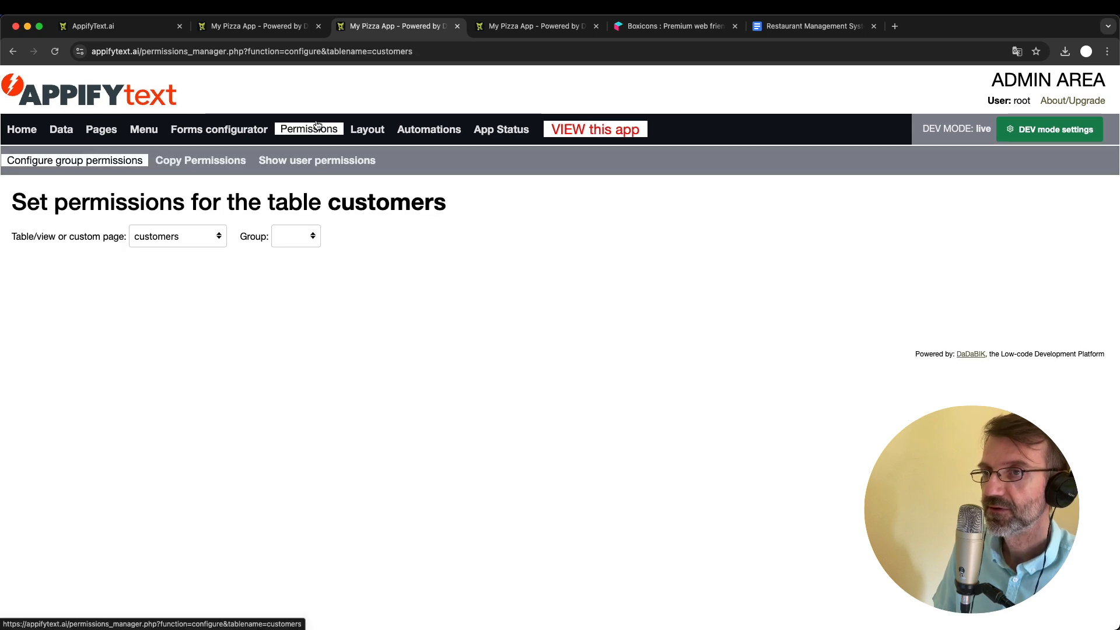
left_click(297, 237)
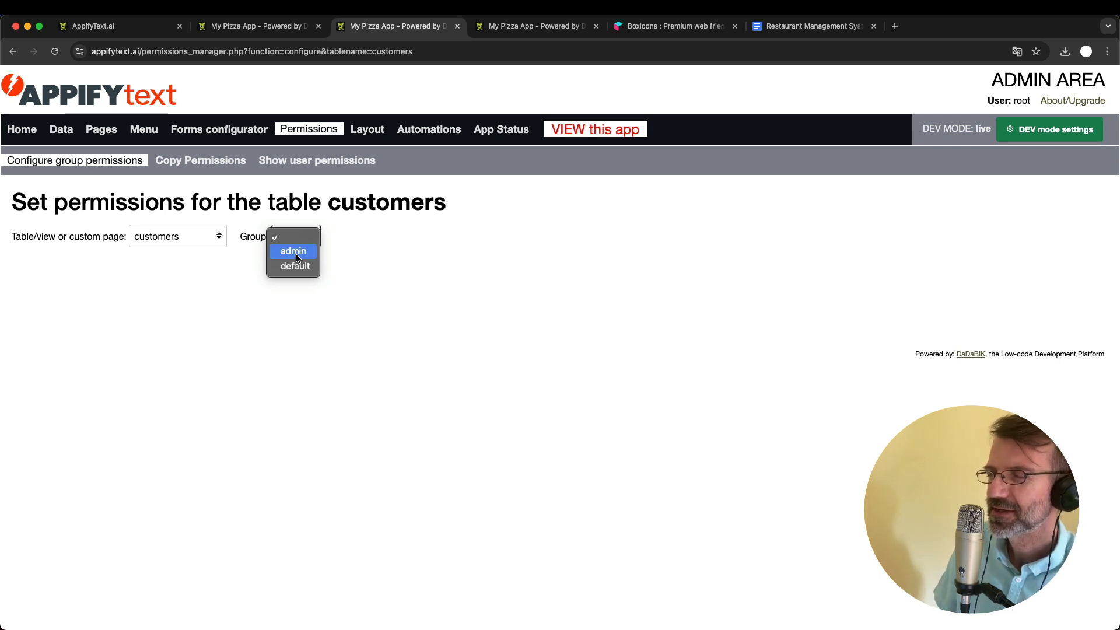
left_click(297, 257)
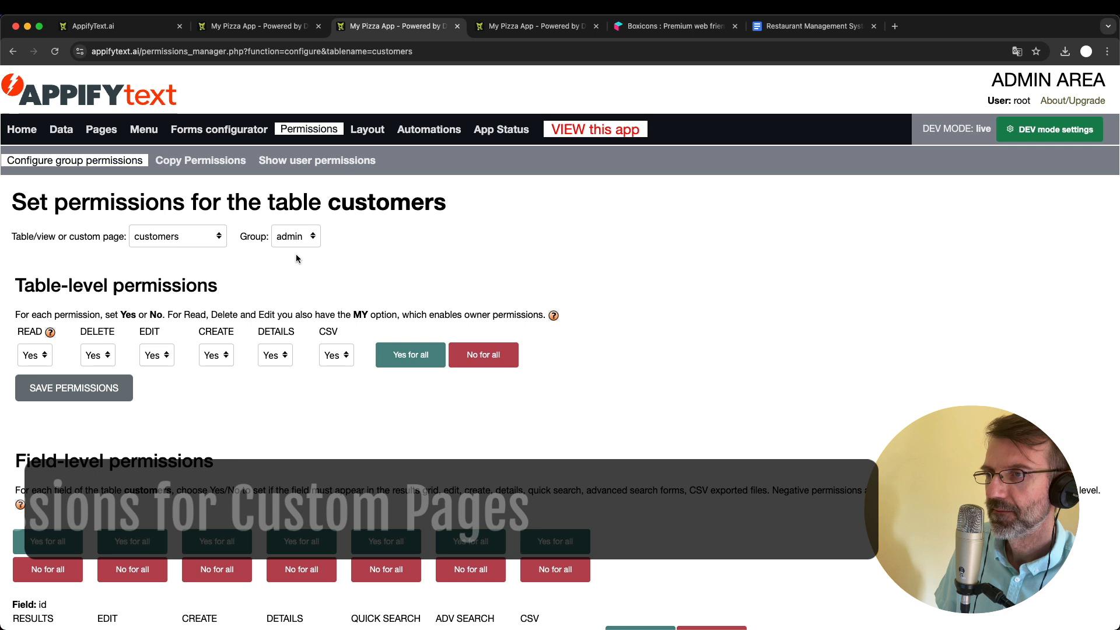
left_click(168, 236)
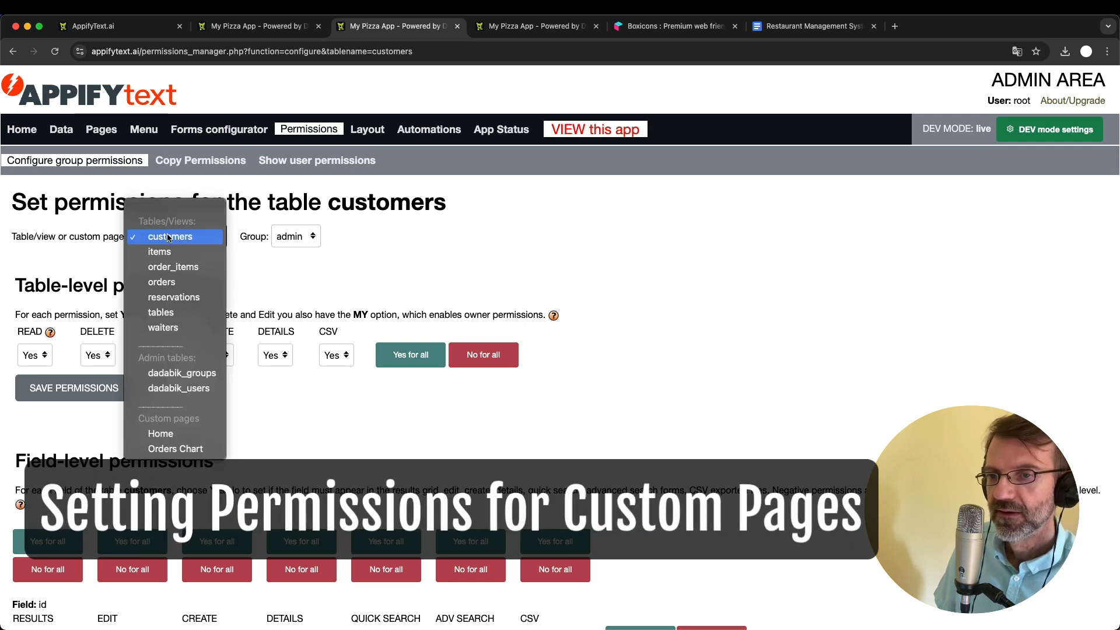
left_click(175, 448)
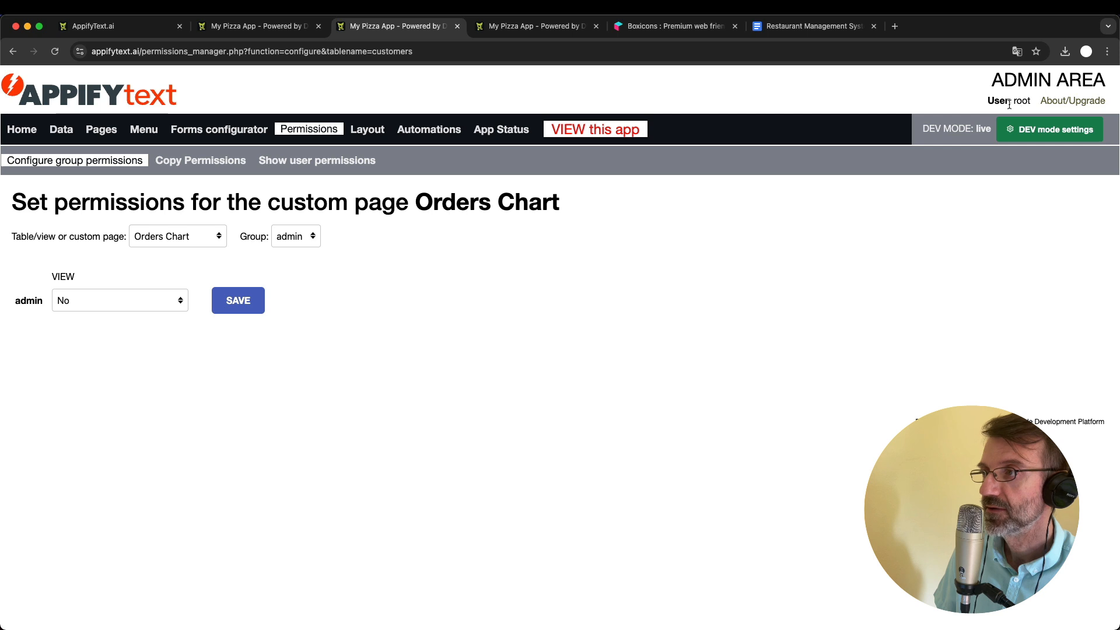
left_click(173, 300)
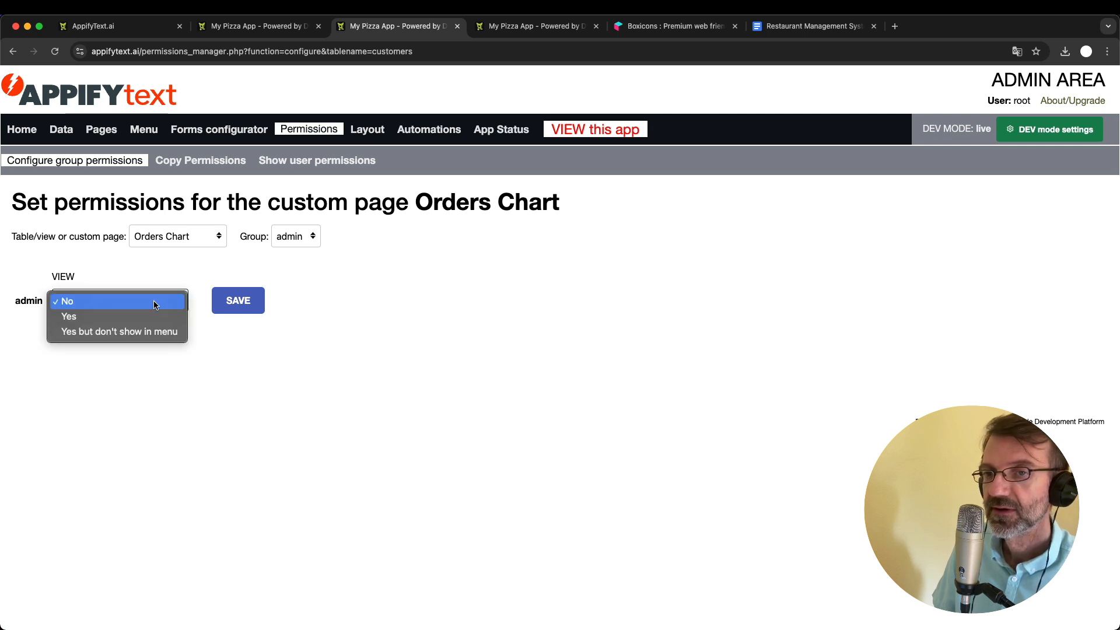
left_click(148, 318)
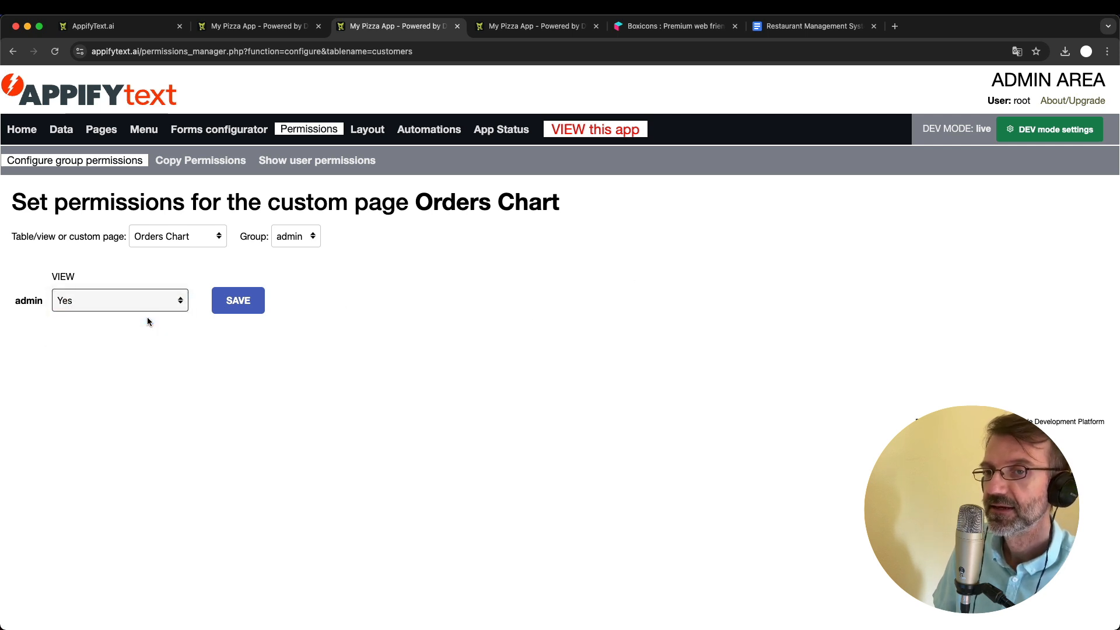
left_click(243, 300)
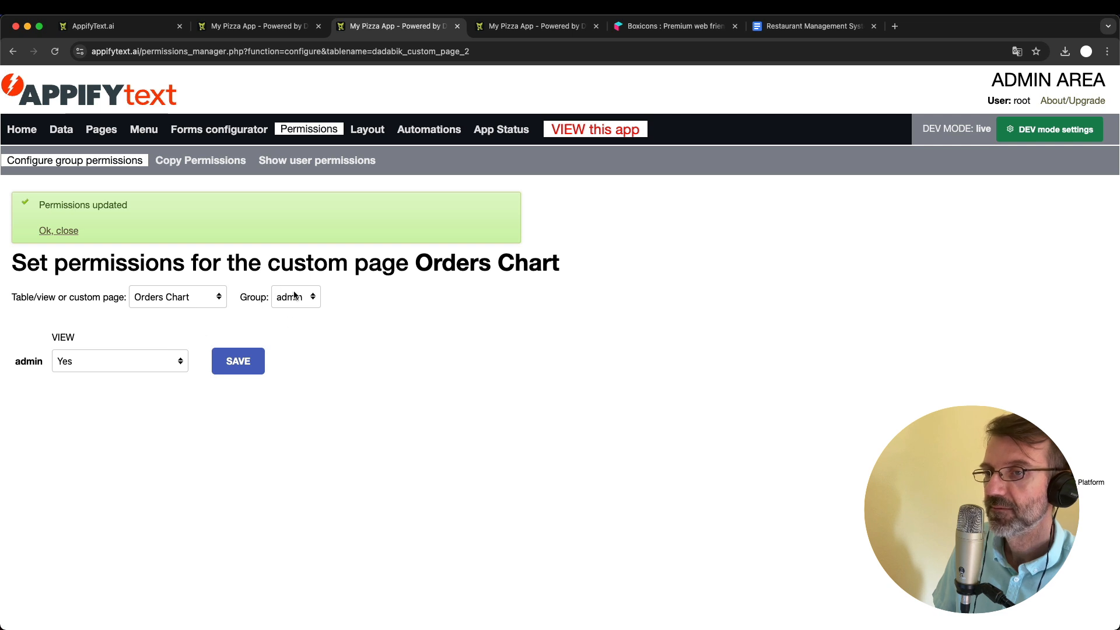
- Refresh the live app's navigation through the Customers page and open the Orders Chart entry to check it
left_click(264, 26)
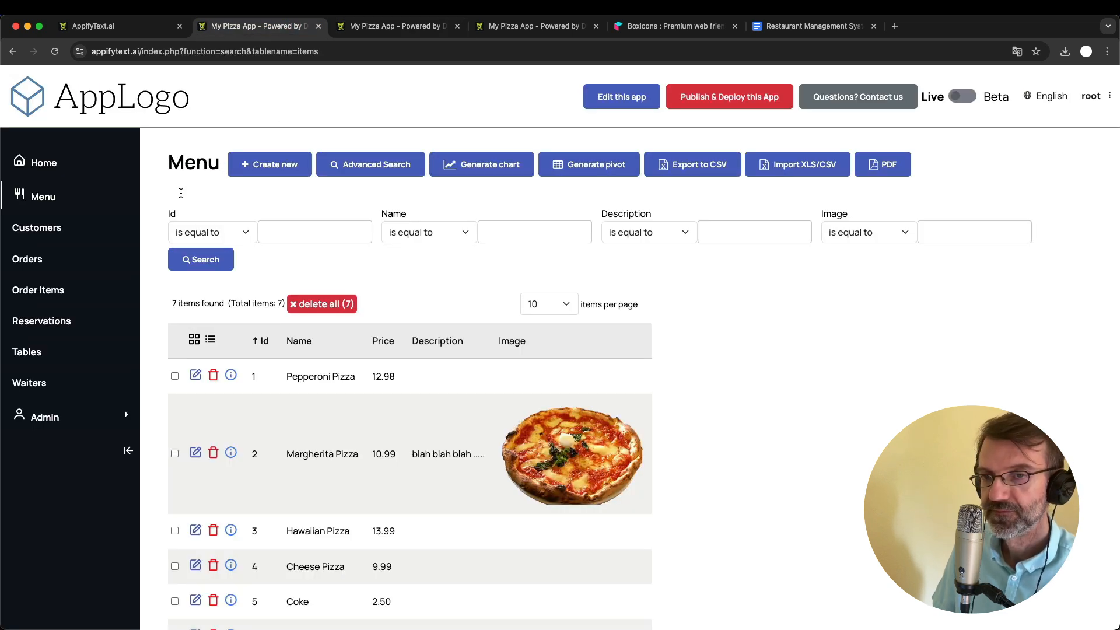
left_click(29, 232)
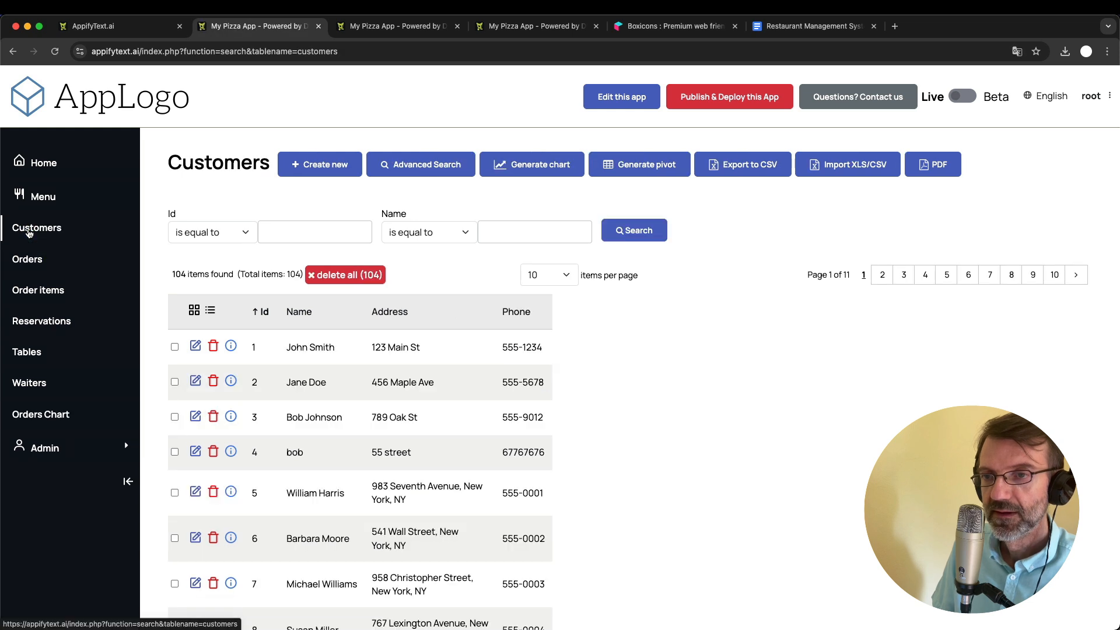
left_click(42, 417)
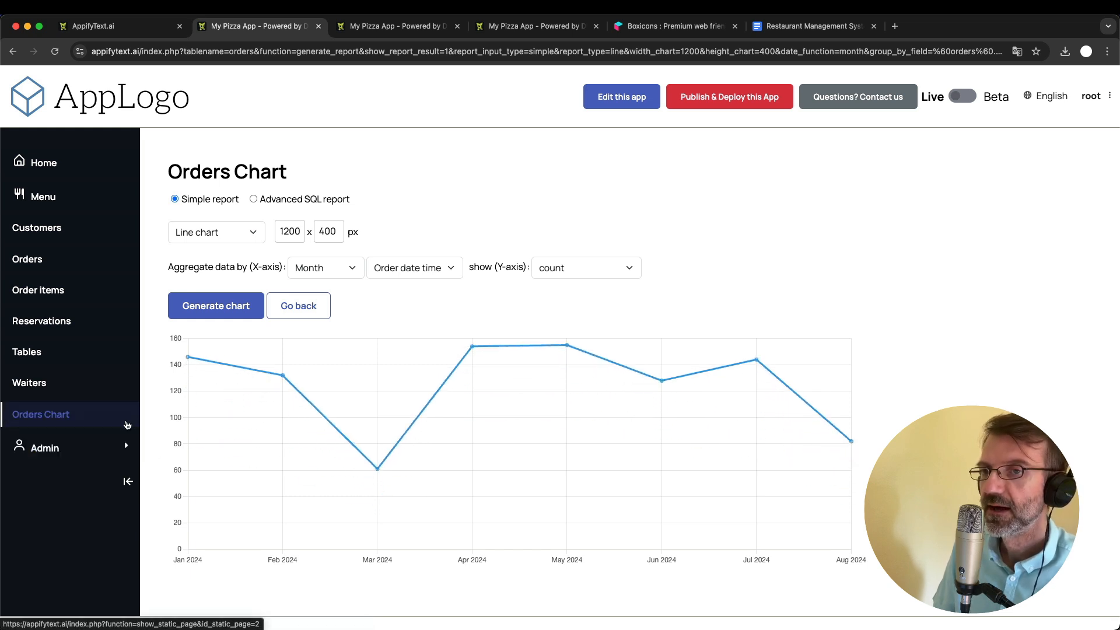
- Return the admin area to the custom pages list, then search Boxicons for "chart" and select the line-chart icon
left_click(385, 28)
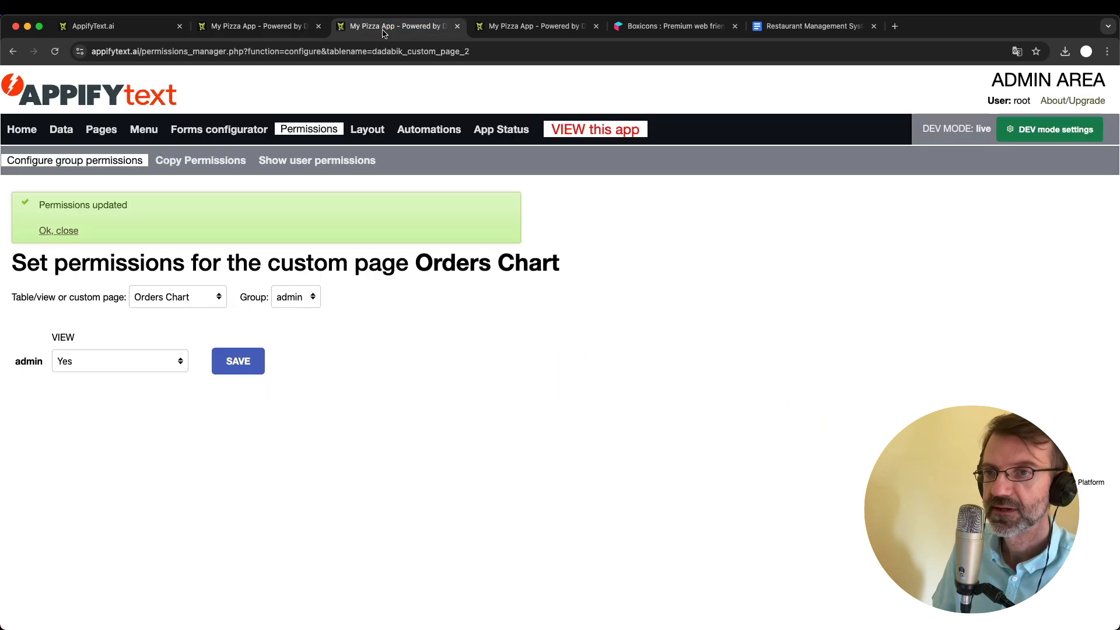
left_click(112, 127)
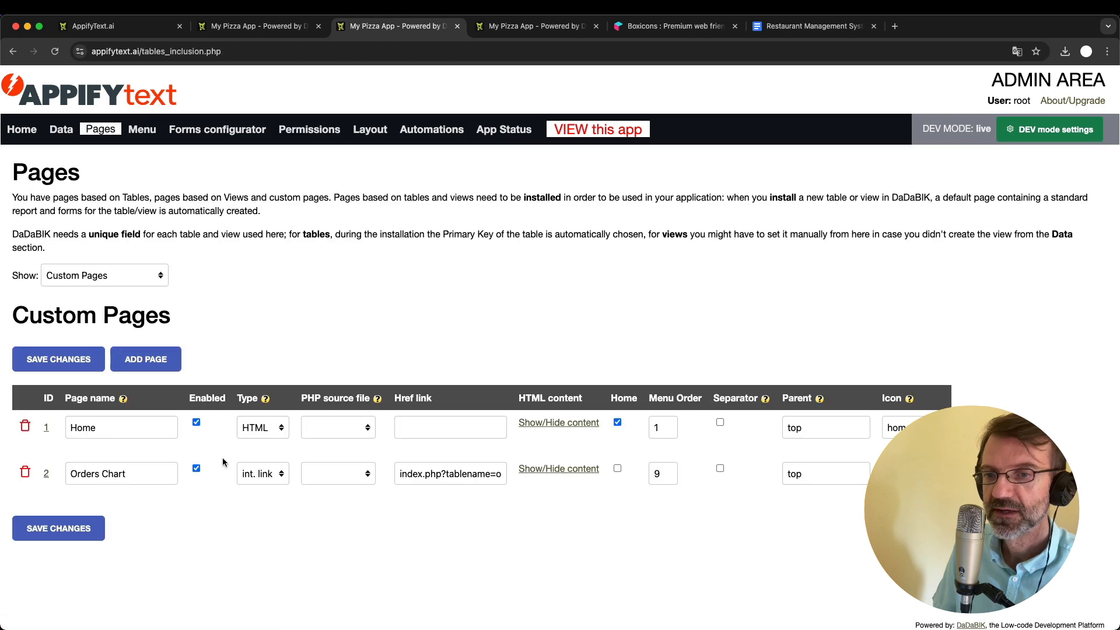
left_click(669, 28)
scroll(449, 250, "up", 3)
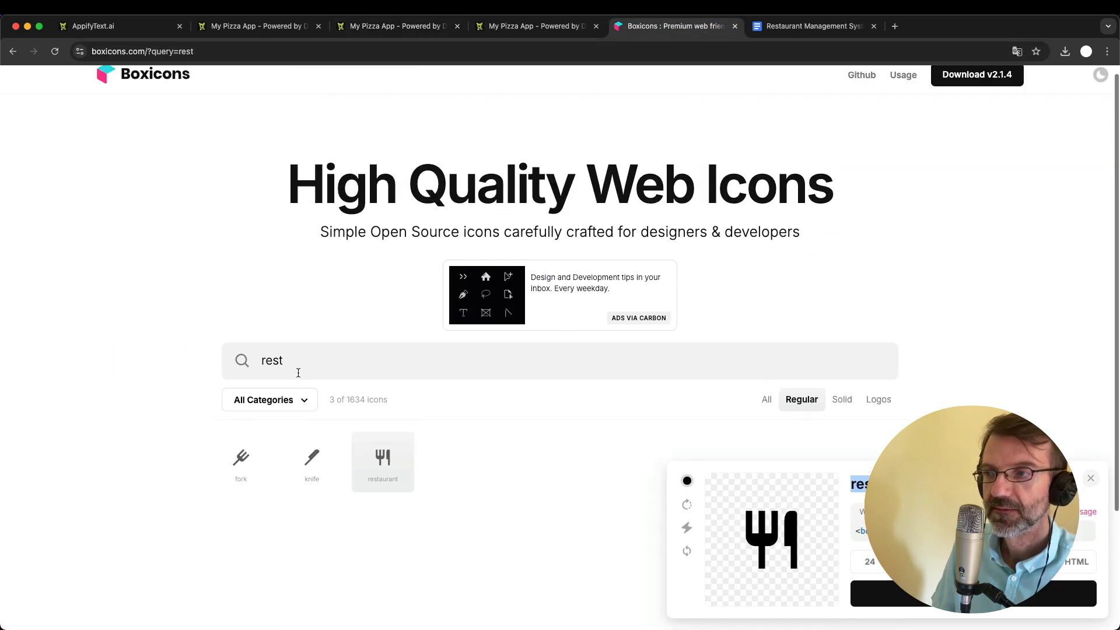
double_click(267, 368)
type("chart")
scroll(358, 531, "up", 1)
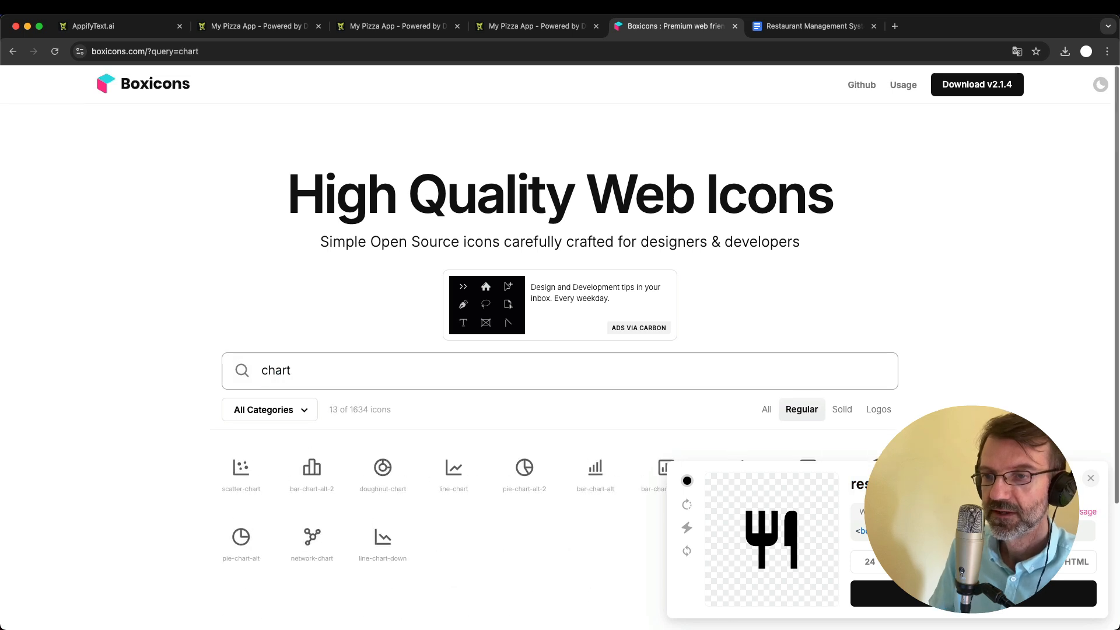
scroll(408, 496, "down", 2)
left_click(454, 396)
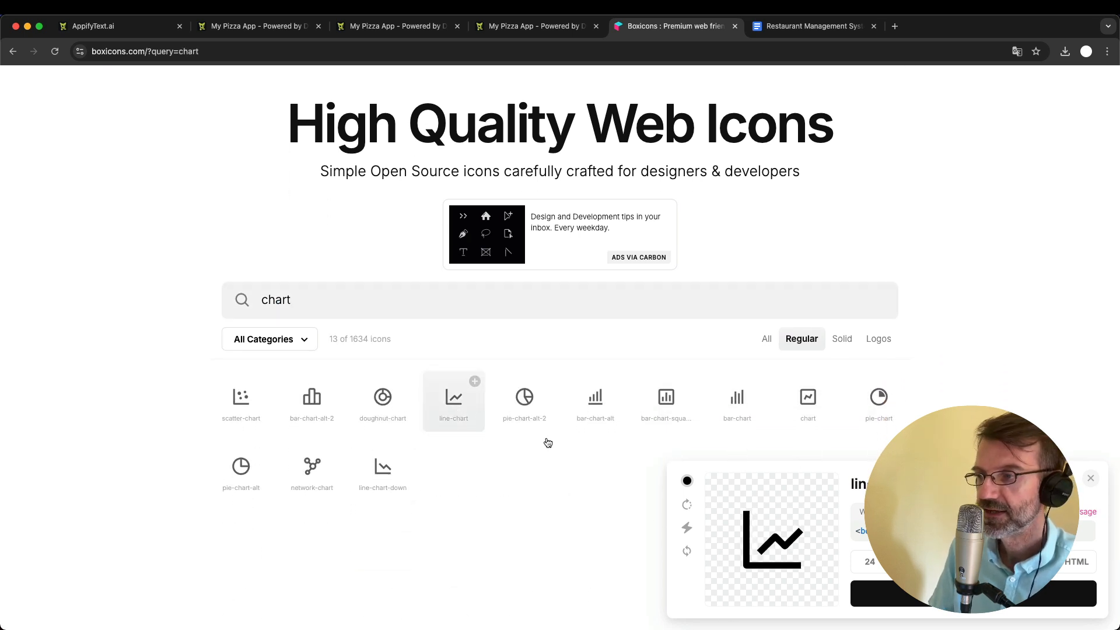
scroll(691, 528, "down", 2)
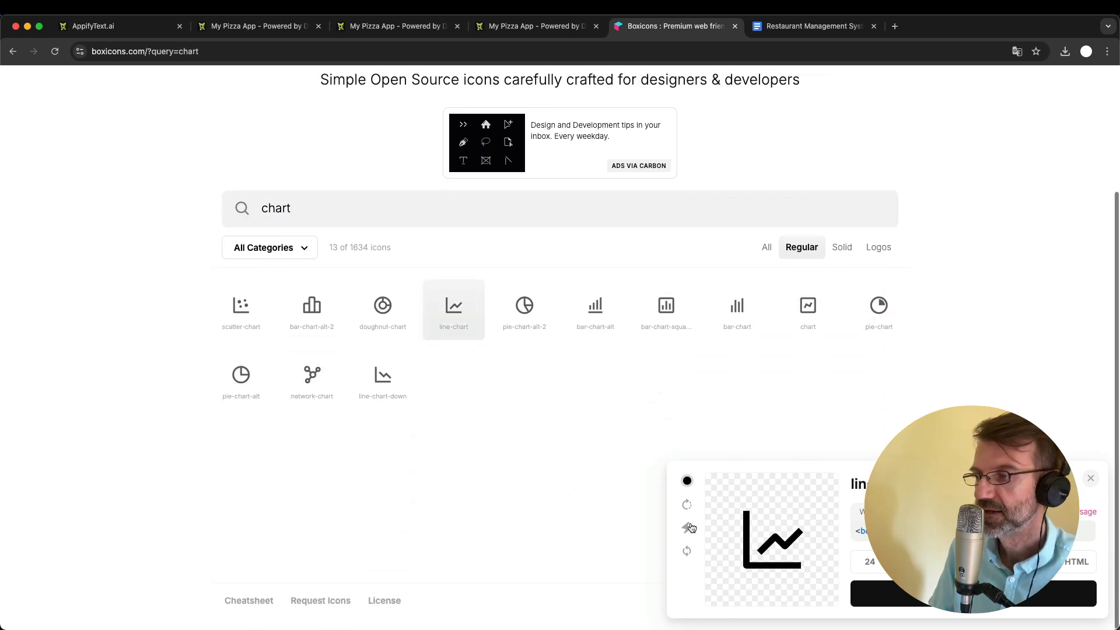
- Set the Orders Chart page's icon to line-chart, save the change, and reload the live app to check it
left_click(374, 30)
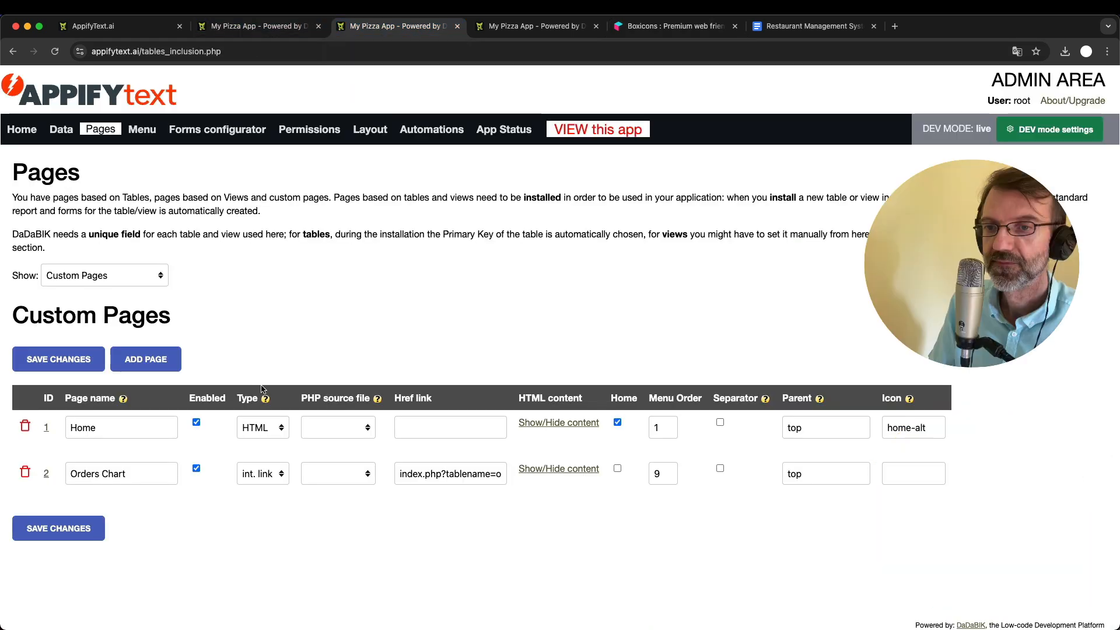
left_click(912, 474)
type("line-")
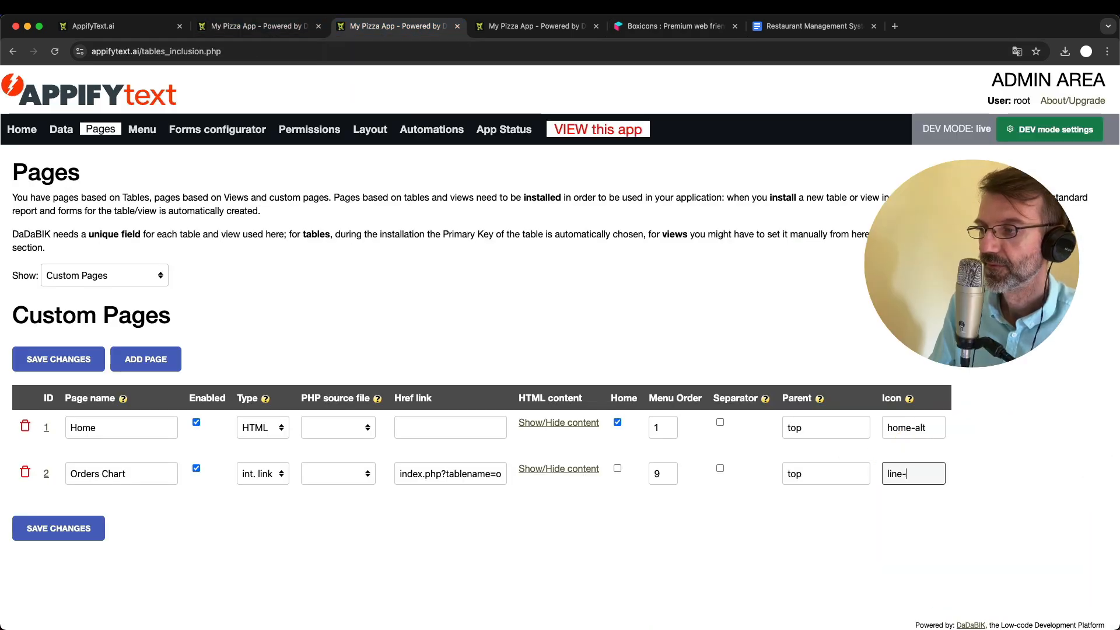
type("chart")
key("Return")
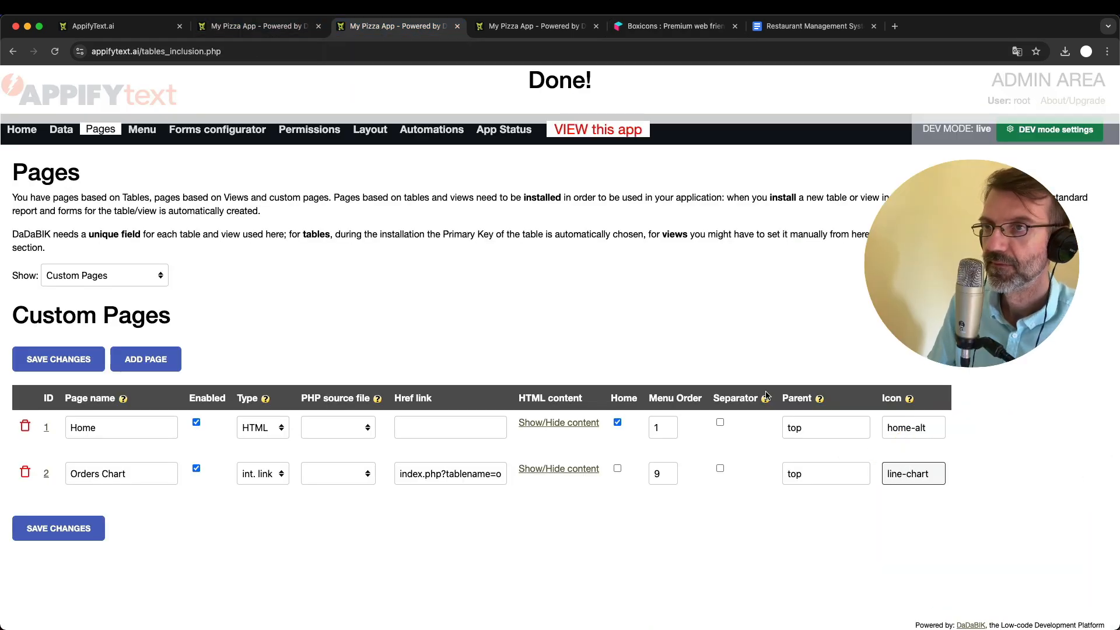
left_click(243, 30)
key("super+r")
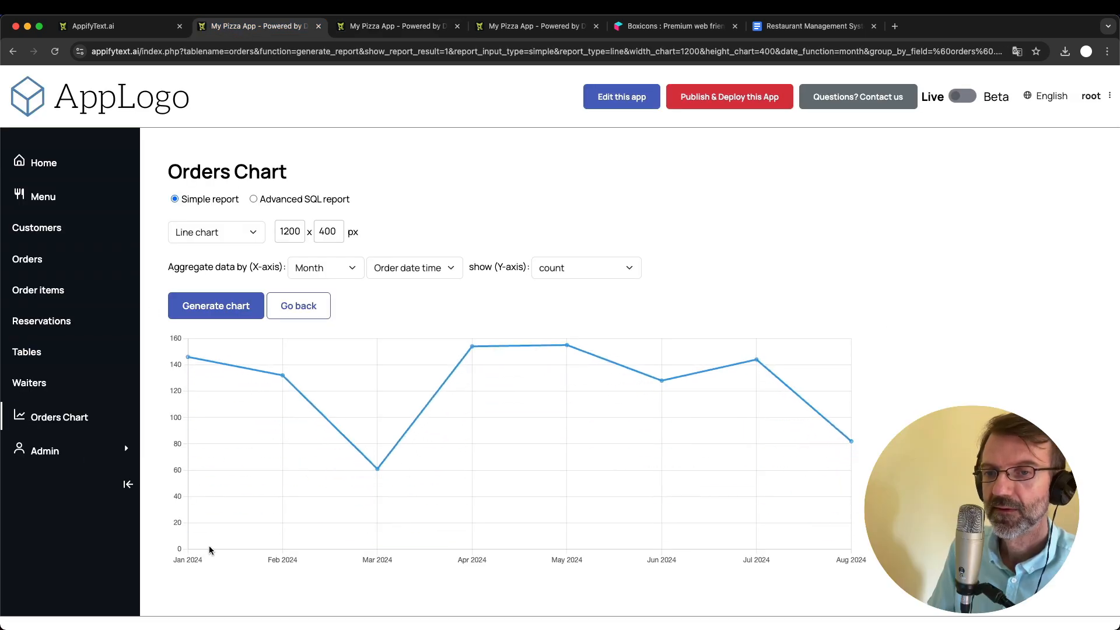
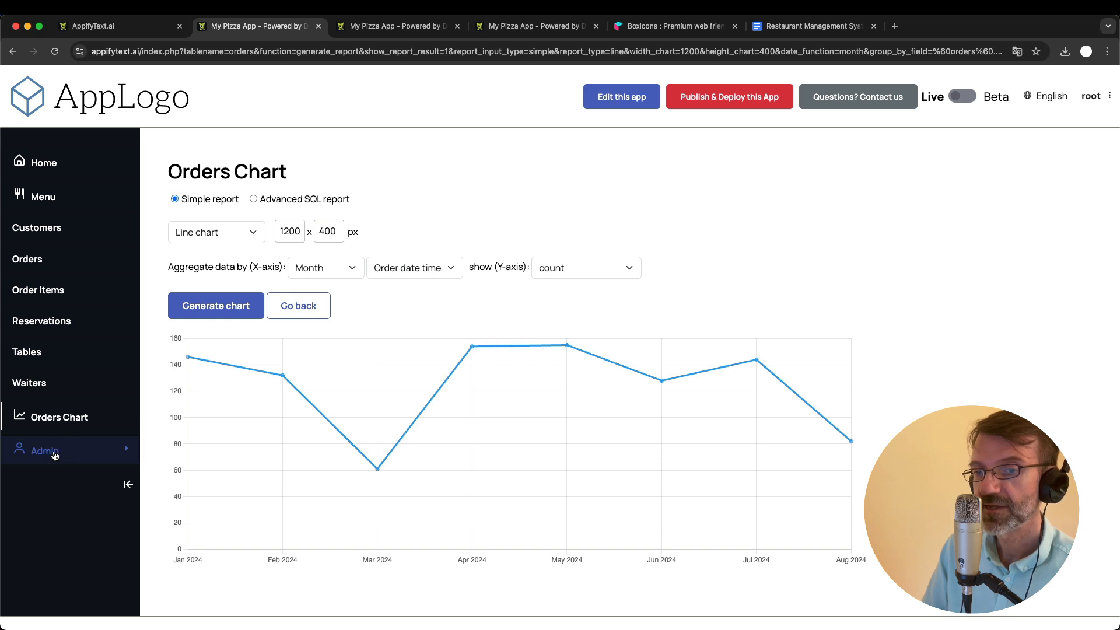
- Check the live app's users list, then delete the default group from the groups list and confirm the deletion
left_click(86, 454)
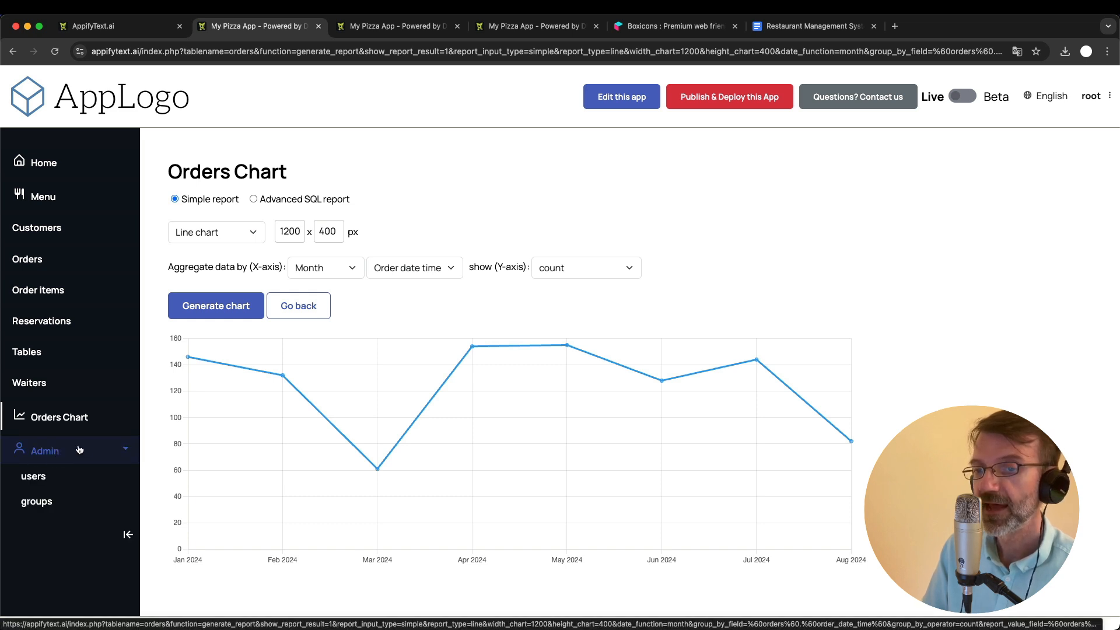
left_click(42, 486)
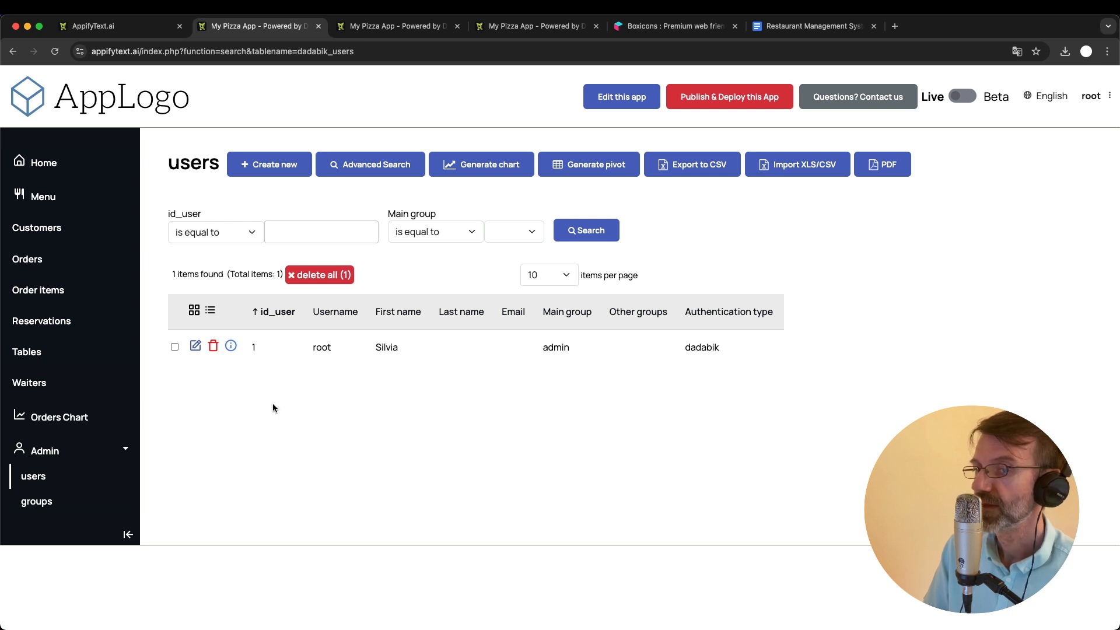
left_click(59, 499)
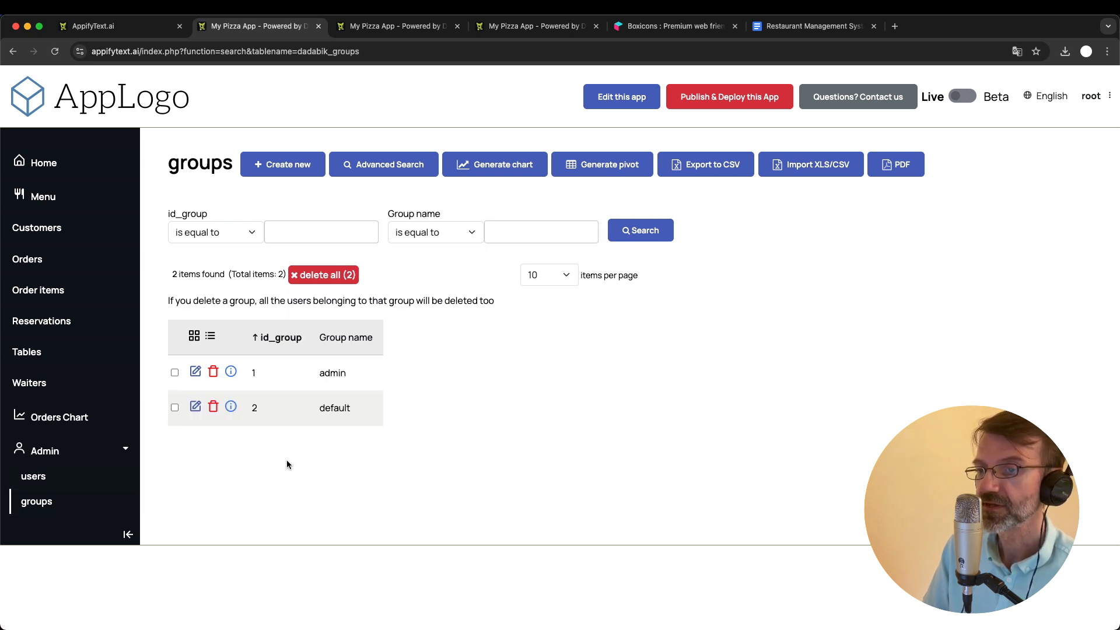
left_click(326, 373)
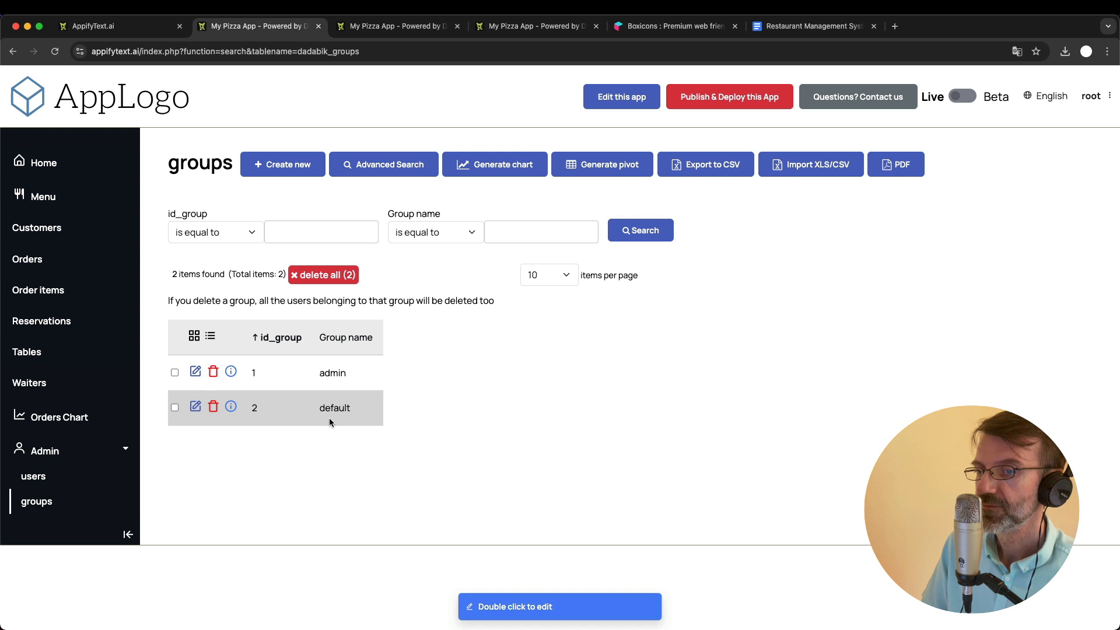
left_click(214, 408)
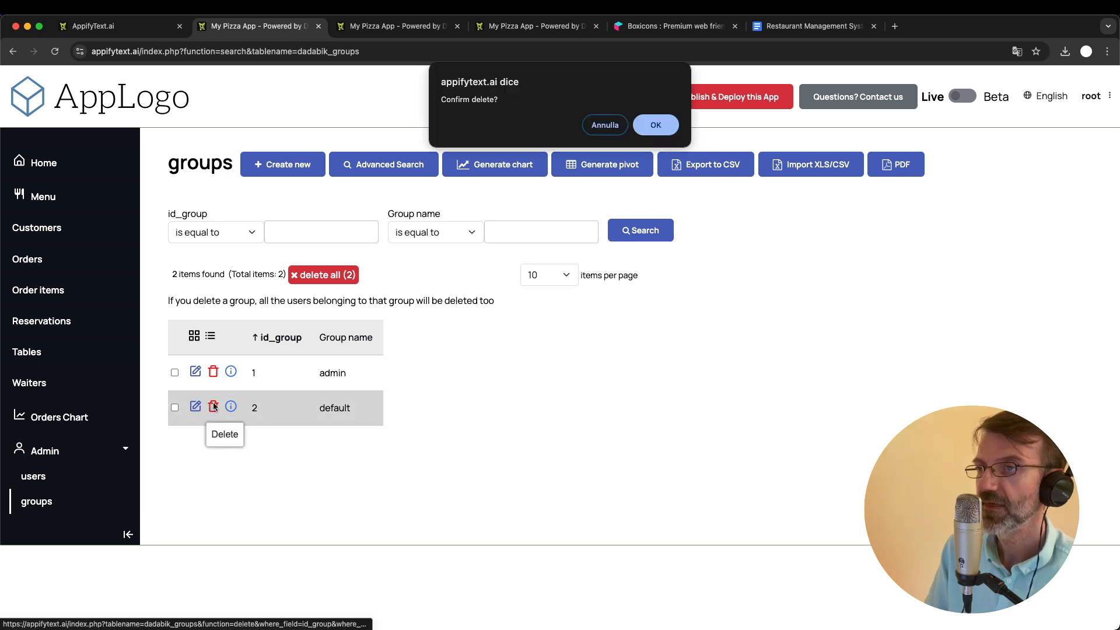
key("Return")
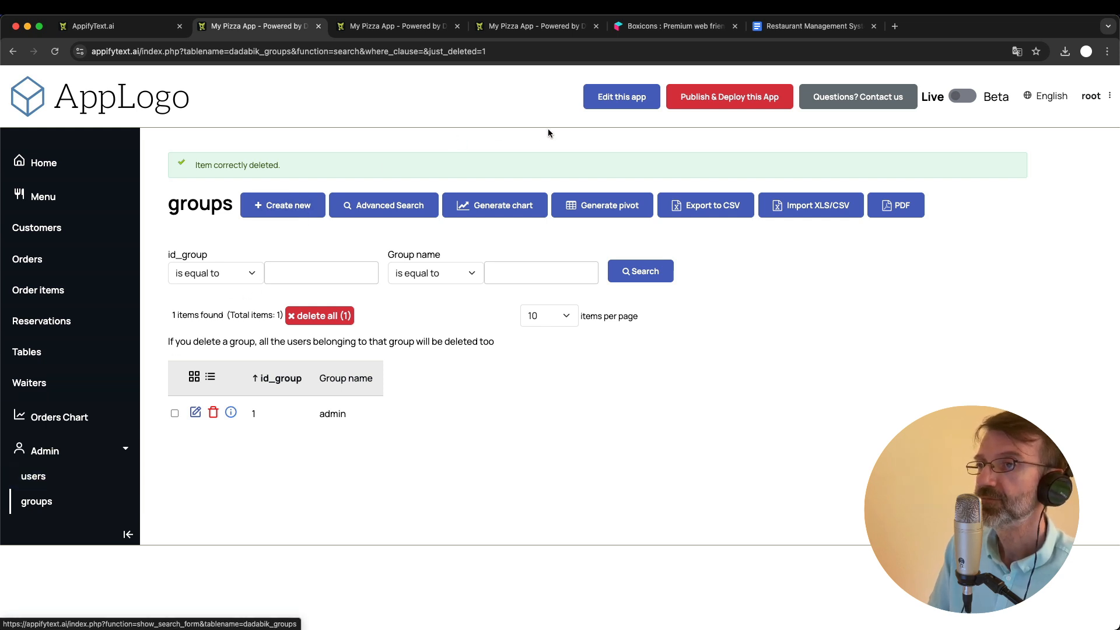
left_click(371, 26)
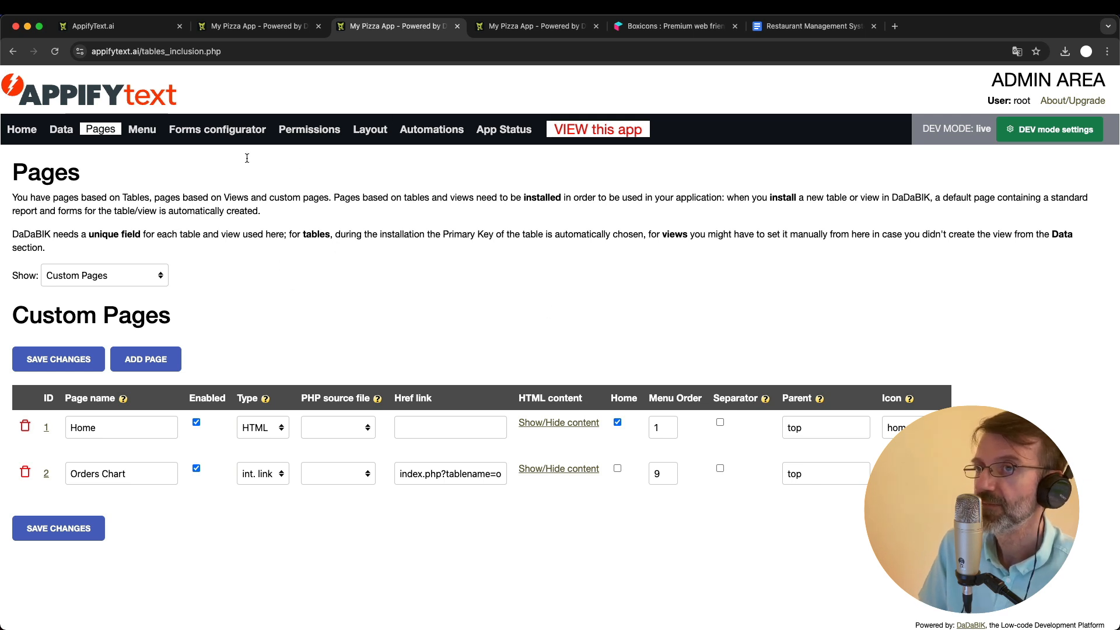
left_click(251, 26)
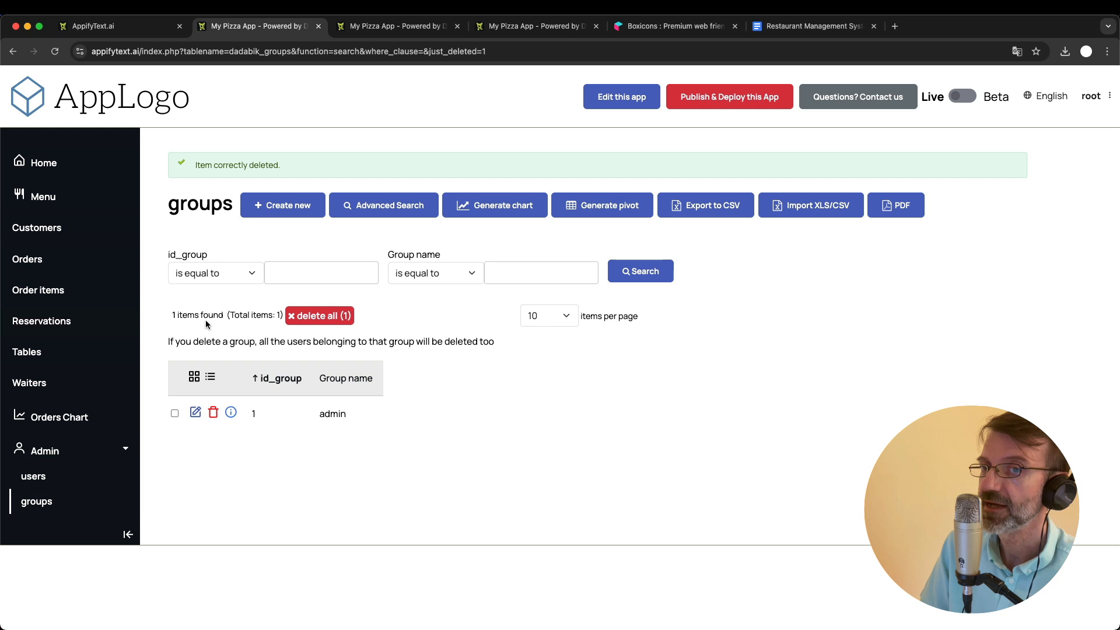
left_click(390, 25)
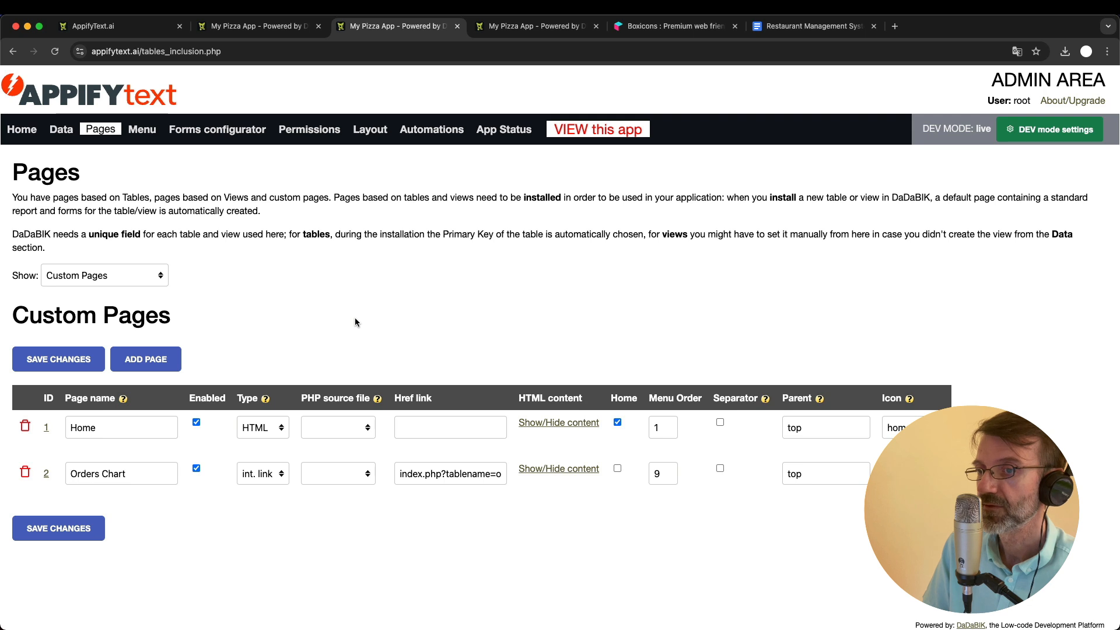
left_click(256, 25)
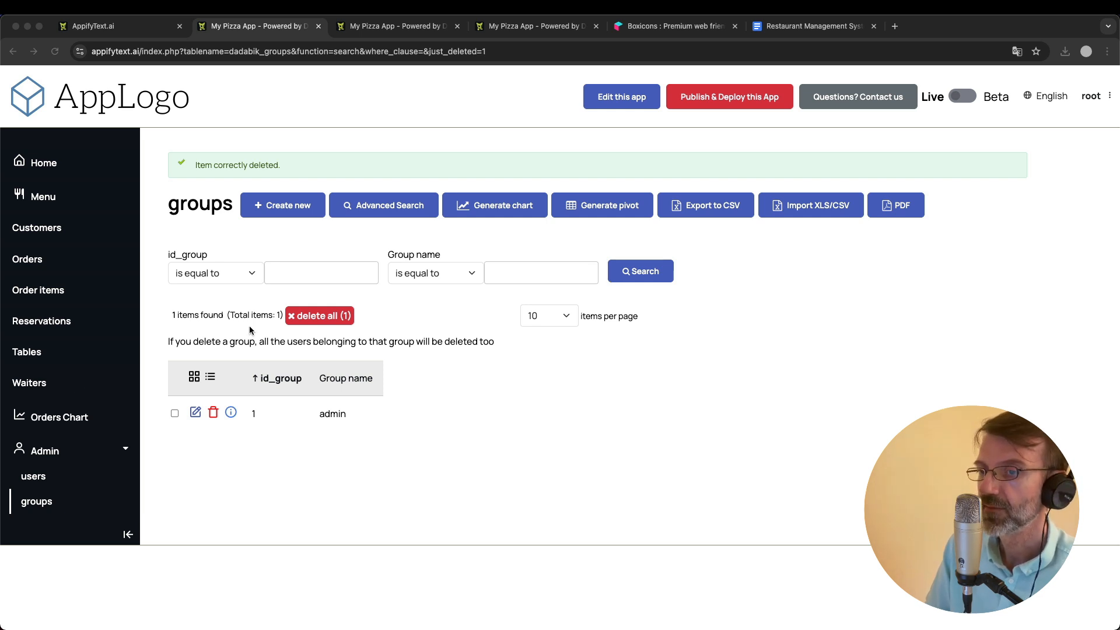
- Create a new group named Managers in the live app's groups list
left_click(42, 502)
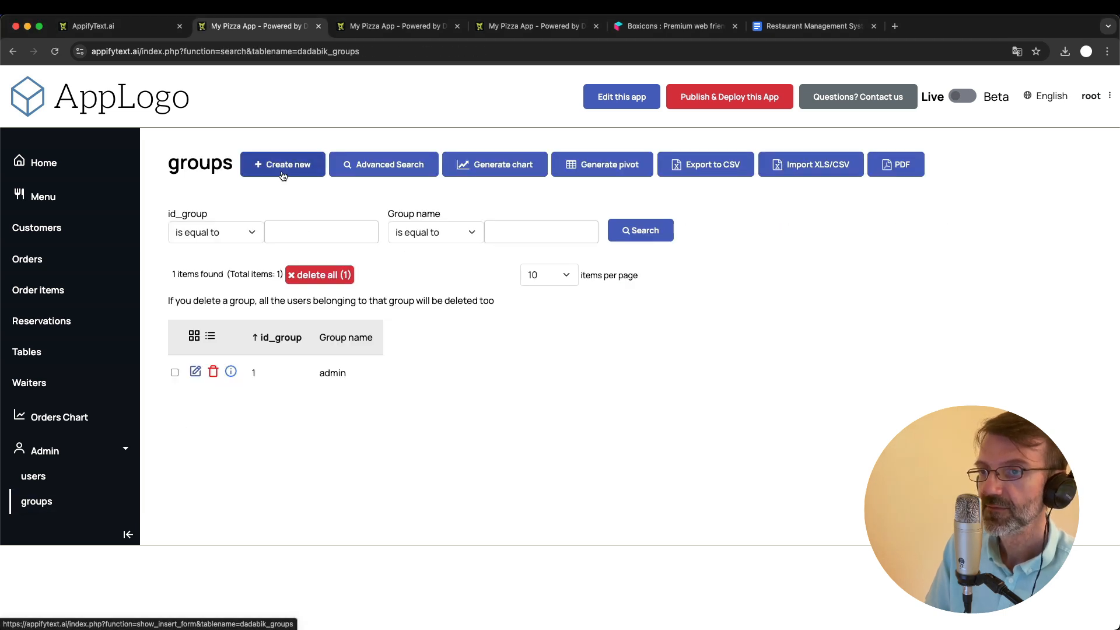
left_click(283, 165)
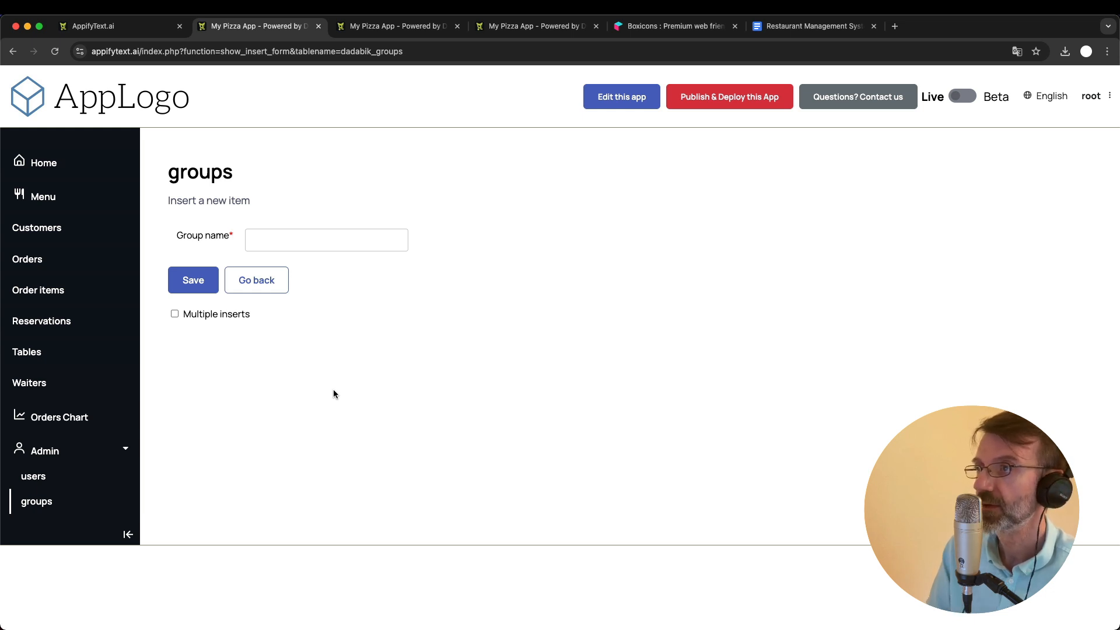
left_click(284, 241)
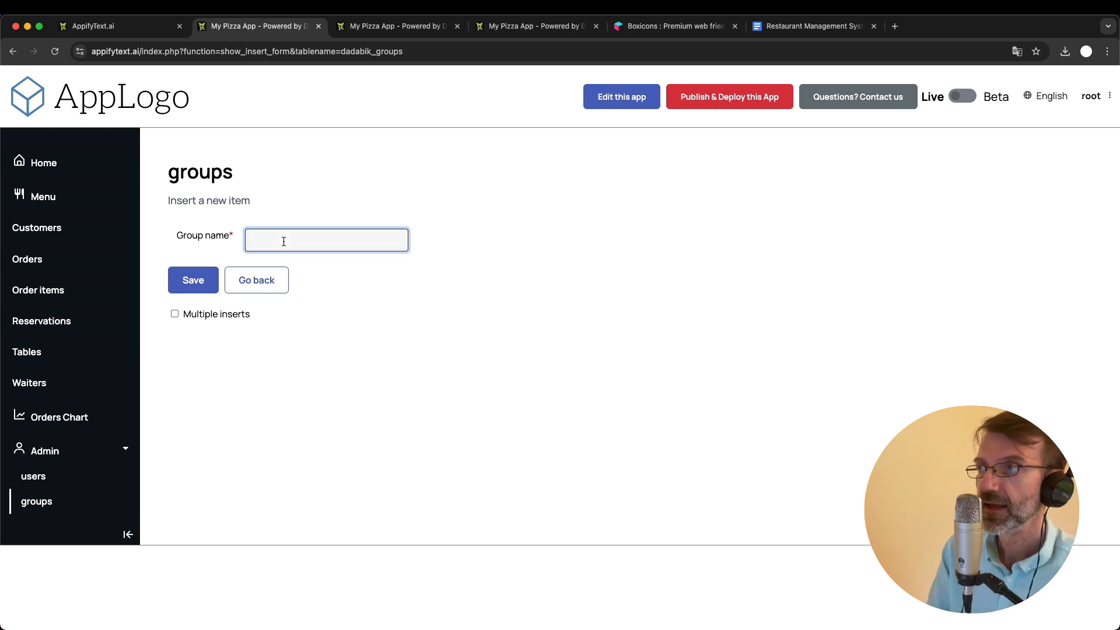
type("Managers")
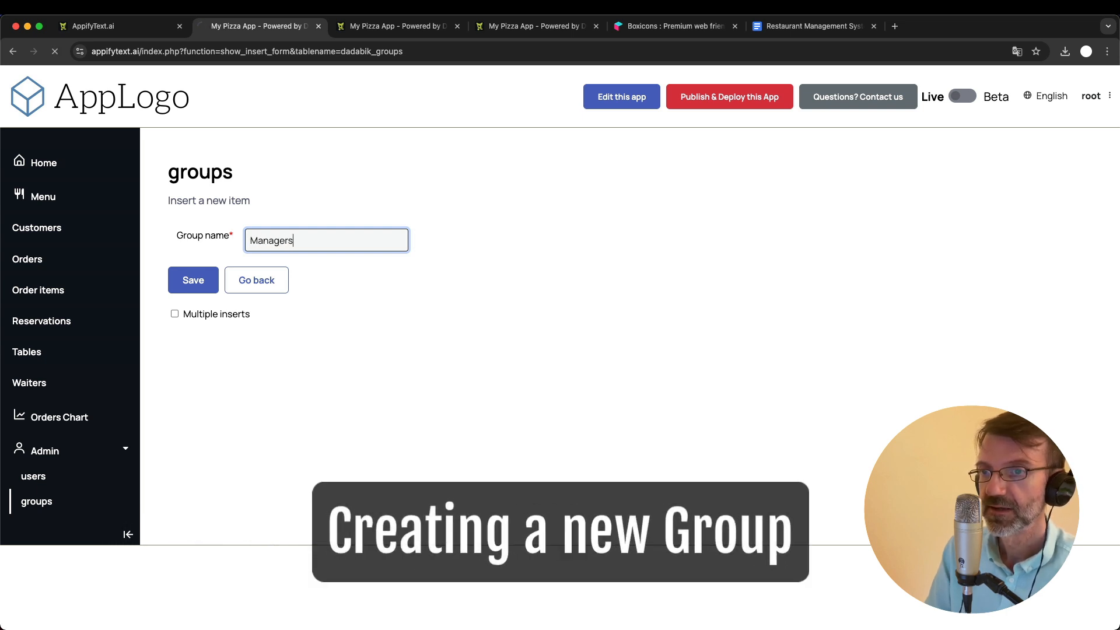
key("Return")
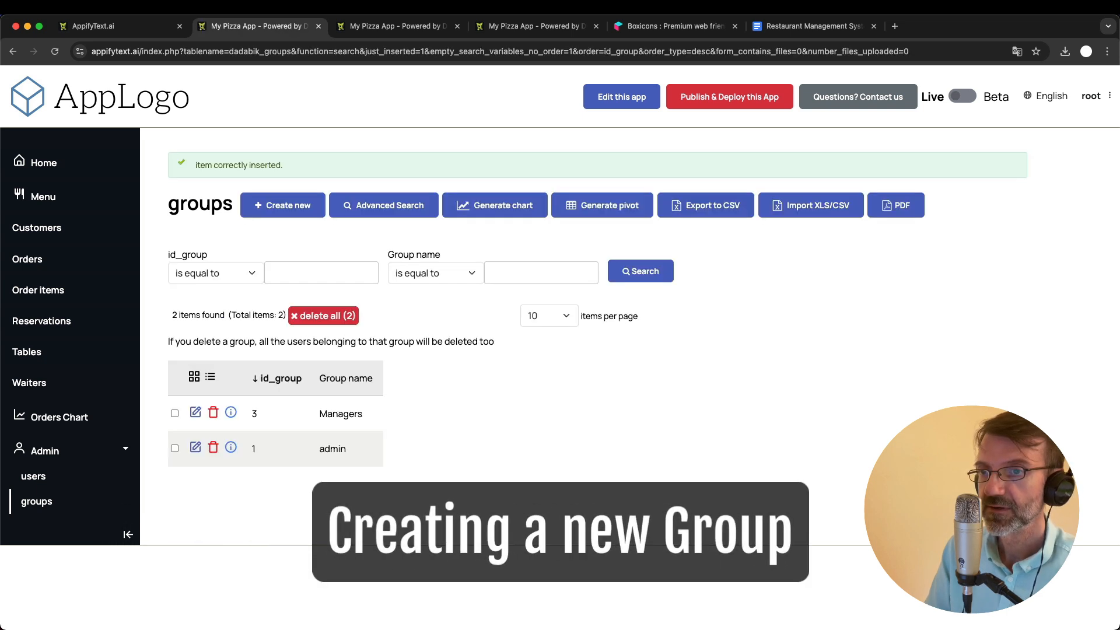
- Create another group named Waiters and save it
left_click(286, 209)
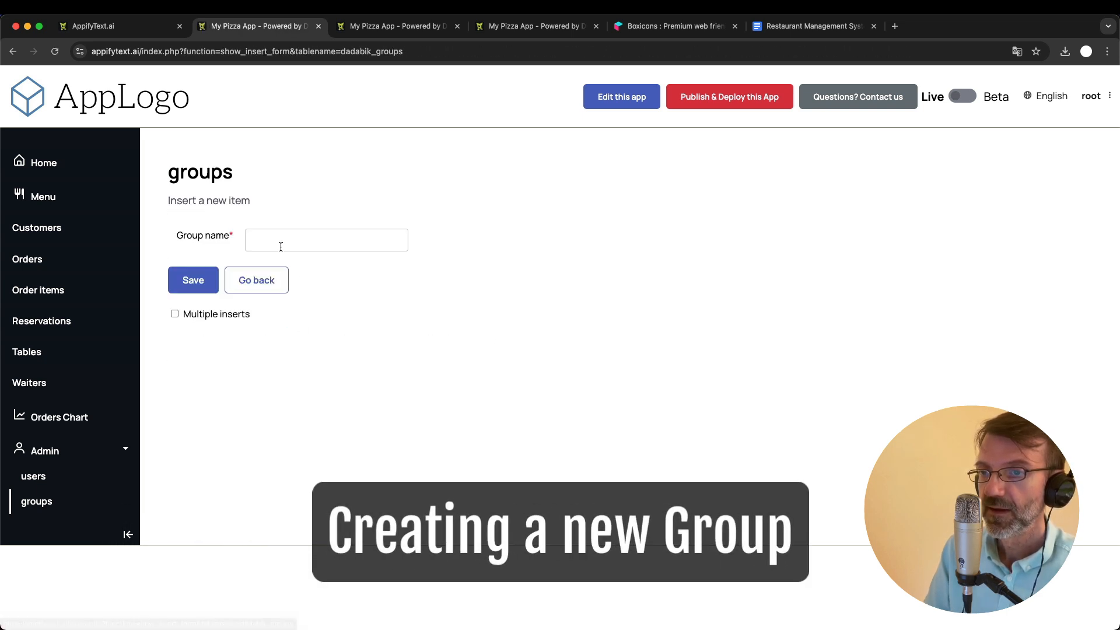
left_click(281, 241)
type("Waiters")
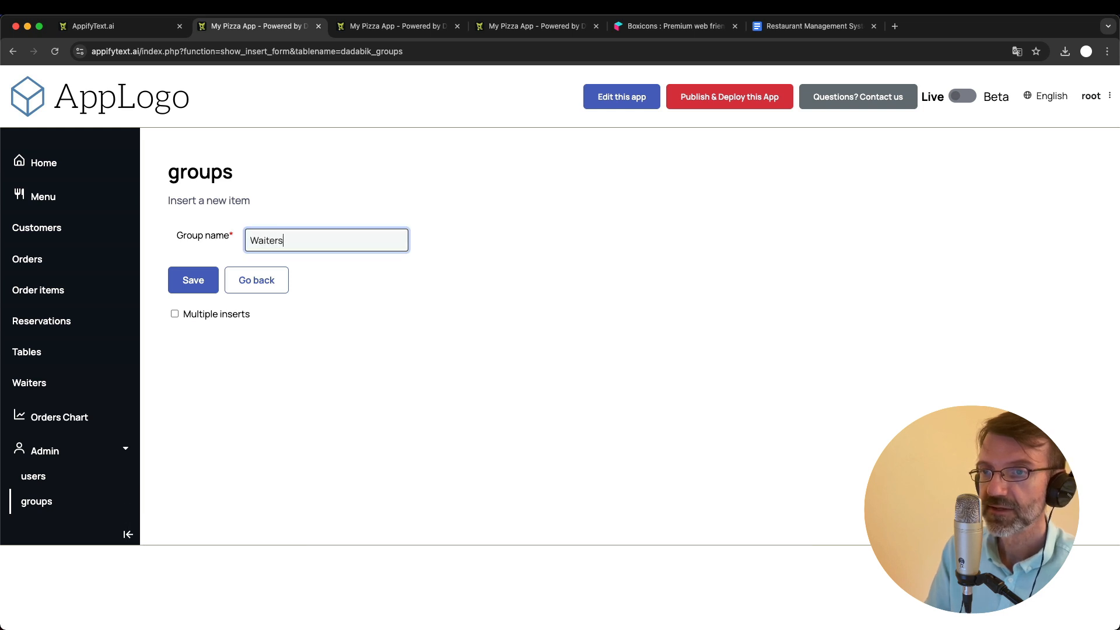
key("Return")
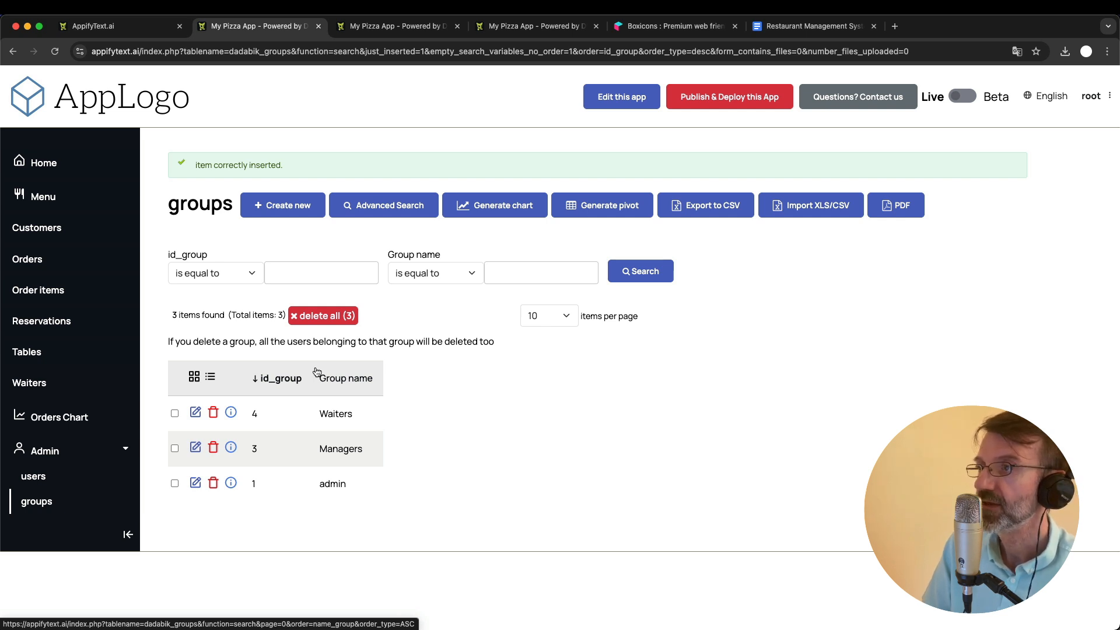
- Start a new user record, enter the waiter's username, and set the main group to Waiters
left_click(34, 476)
left_click(282, 167)
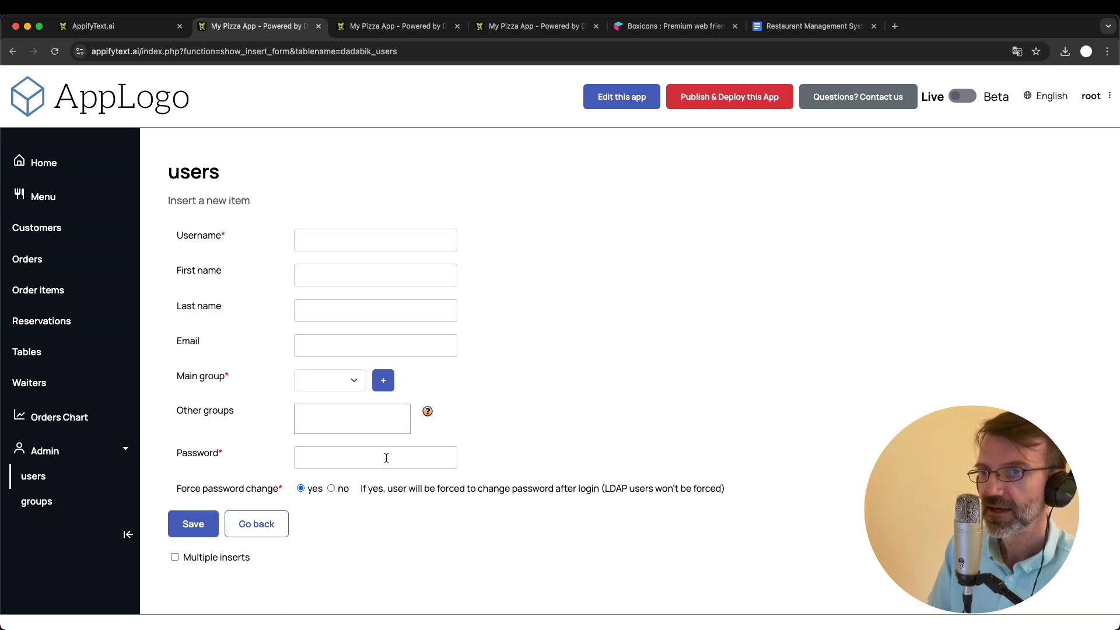
left_click(335, 237)
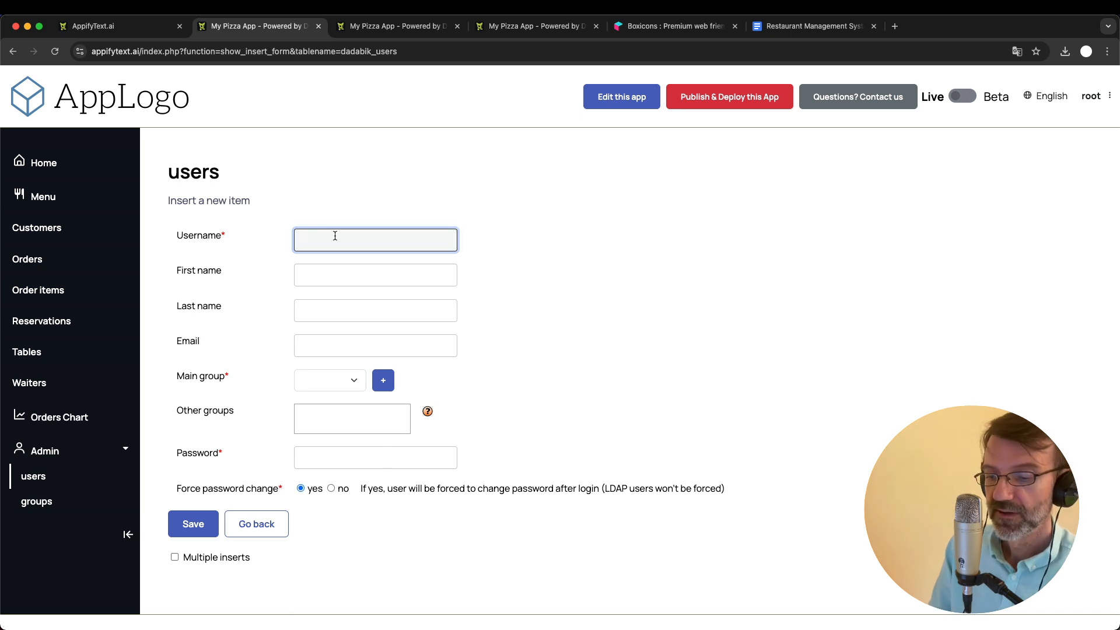
type("bob")
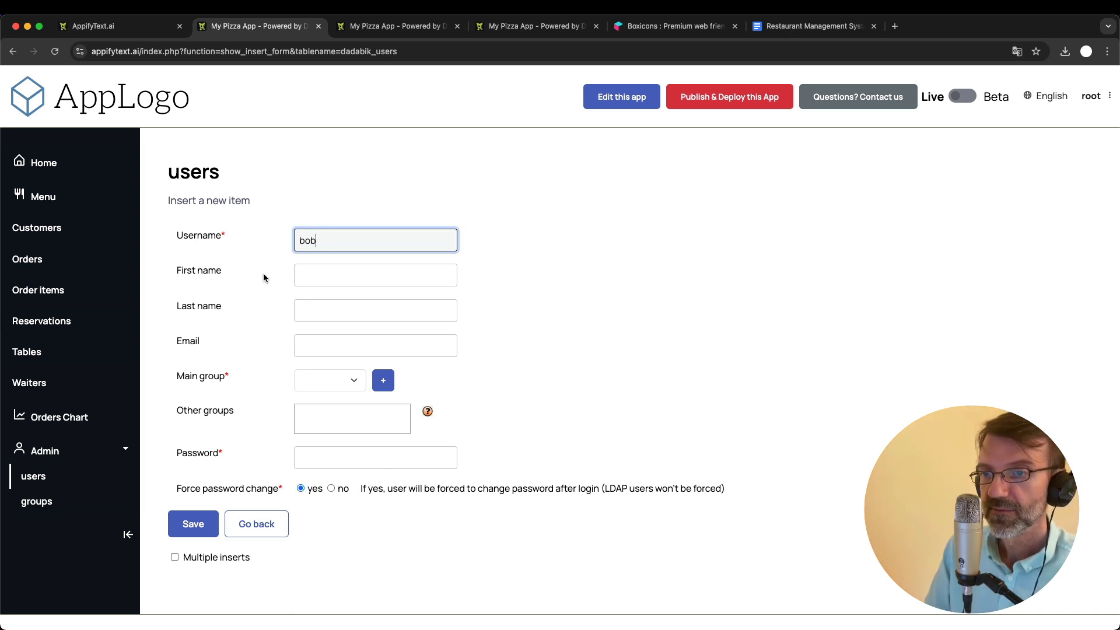
scroll(502, 396, "down", 1)
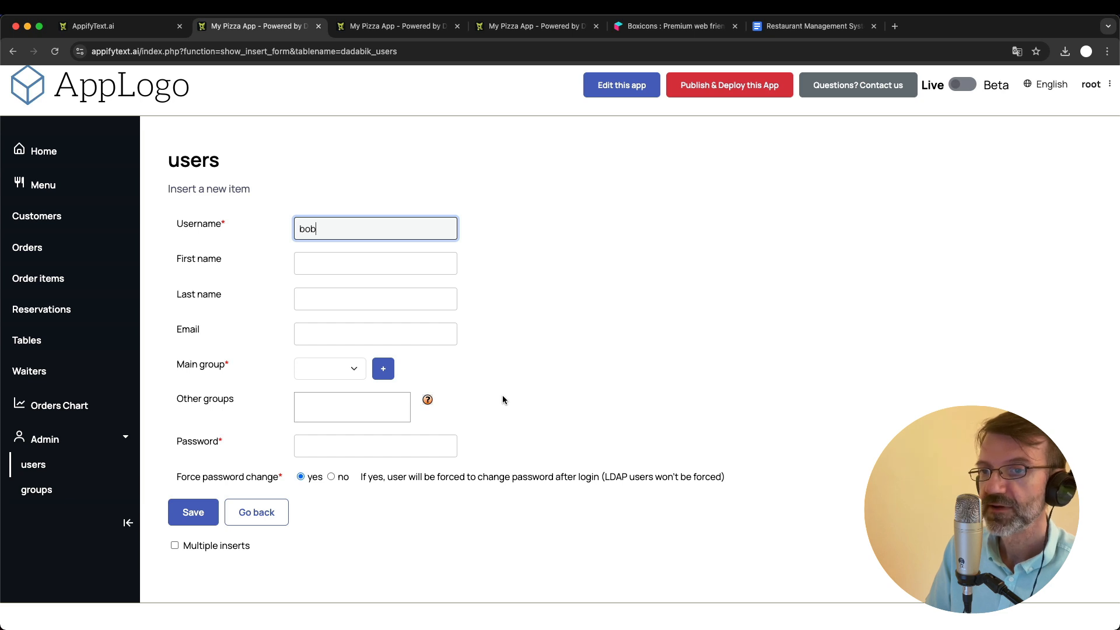
left_click(326, 374)
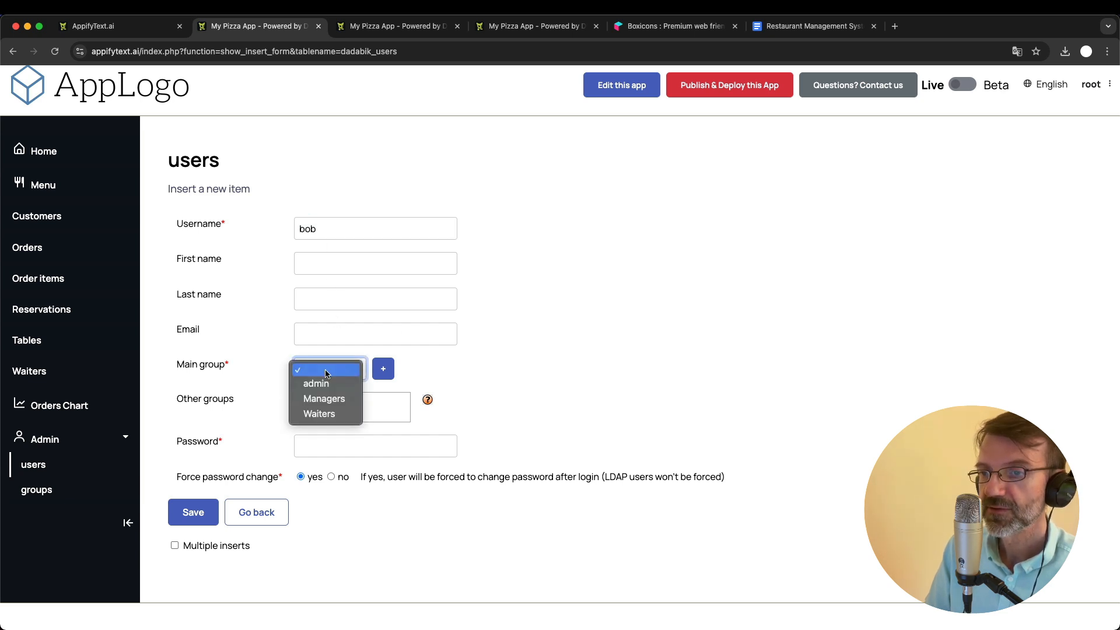
left_click(330, 416)
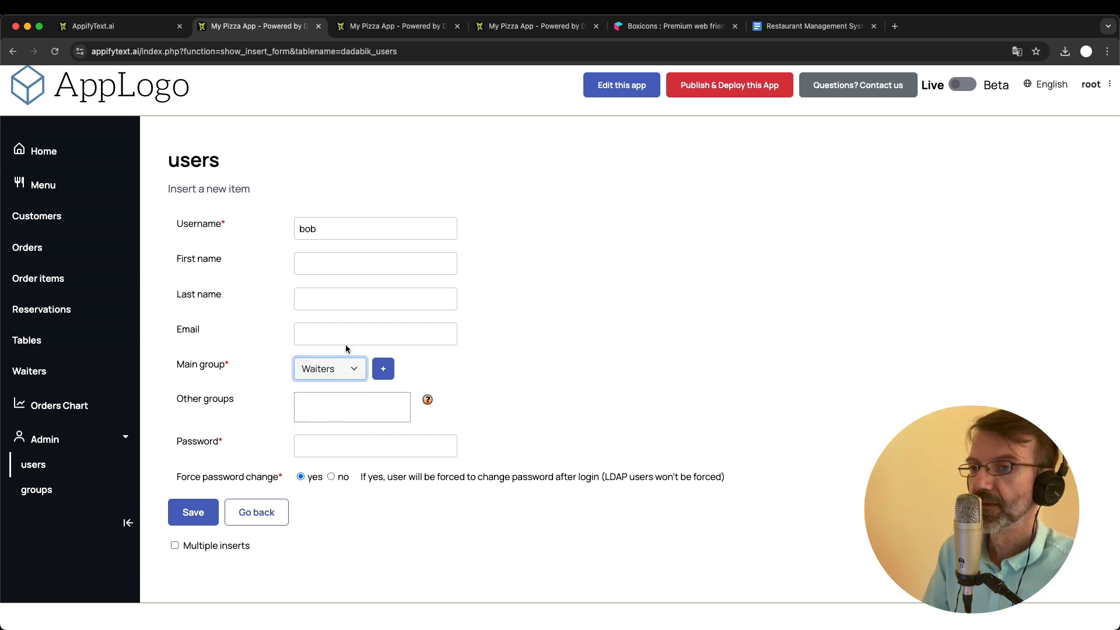
- Enter the account password for the new Waiters user, set Force password change to no, and save the record
left_click(320, 444)
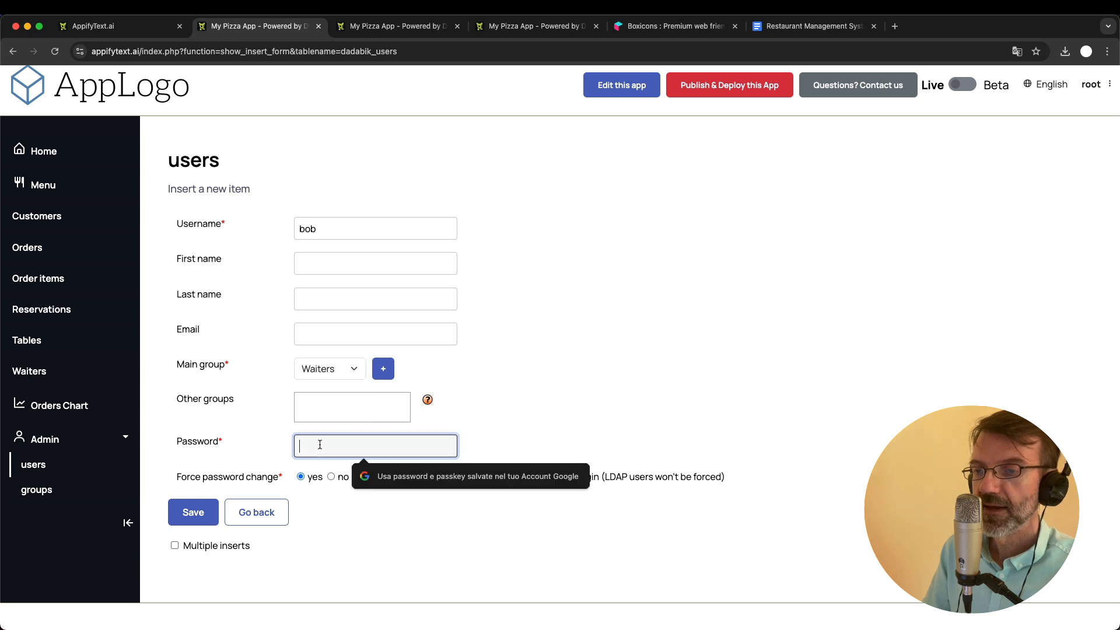
left_click(525, 385)
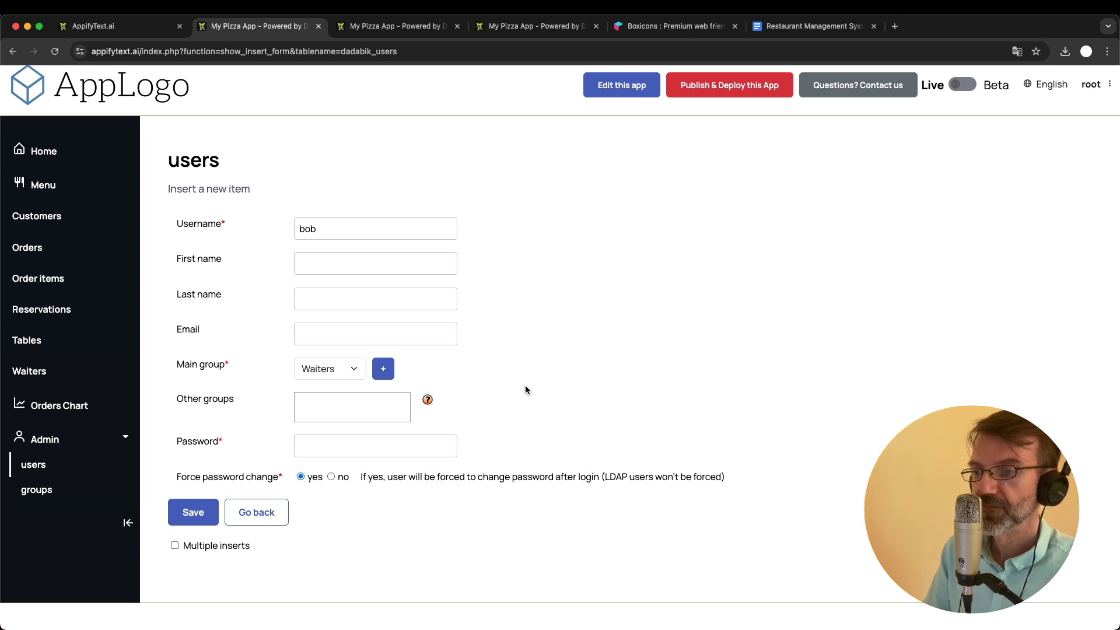
left_click(334, 442)
type("•")
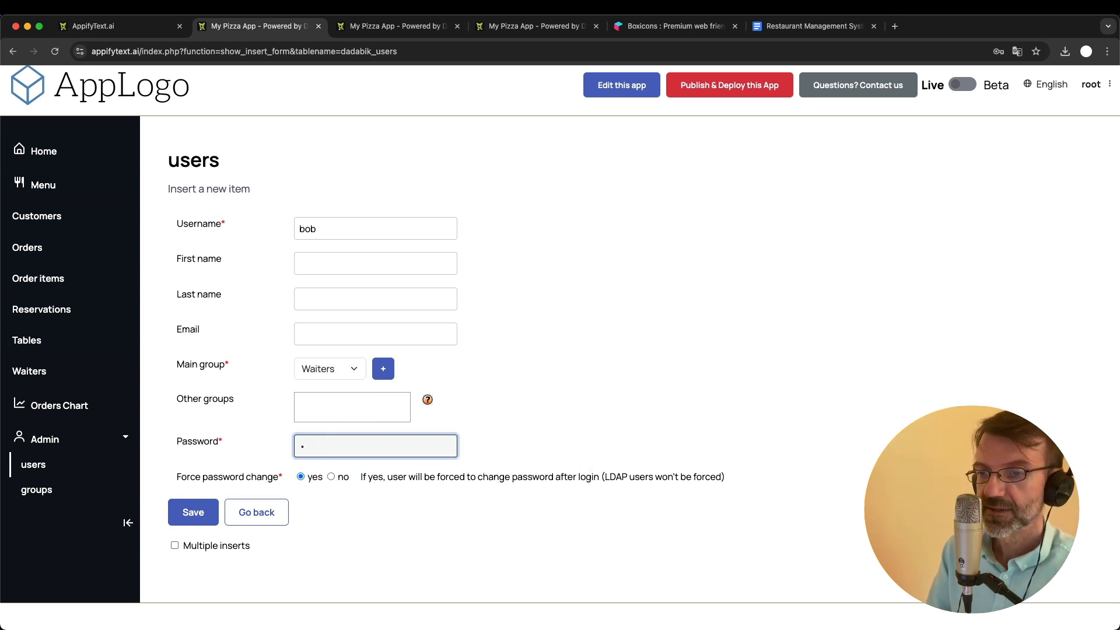
type("•")
left_click(619, 407)
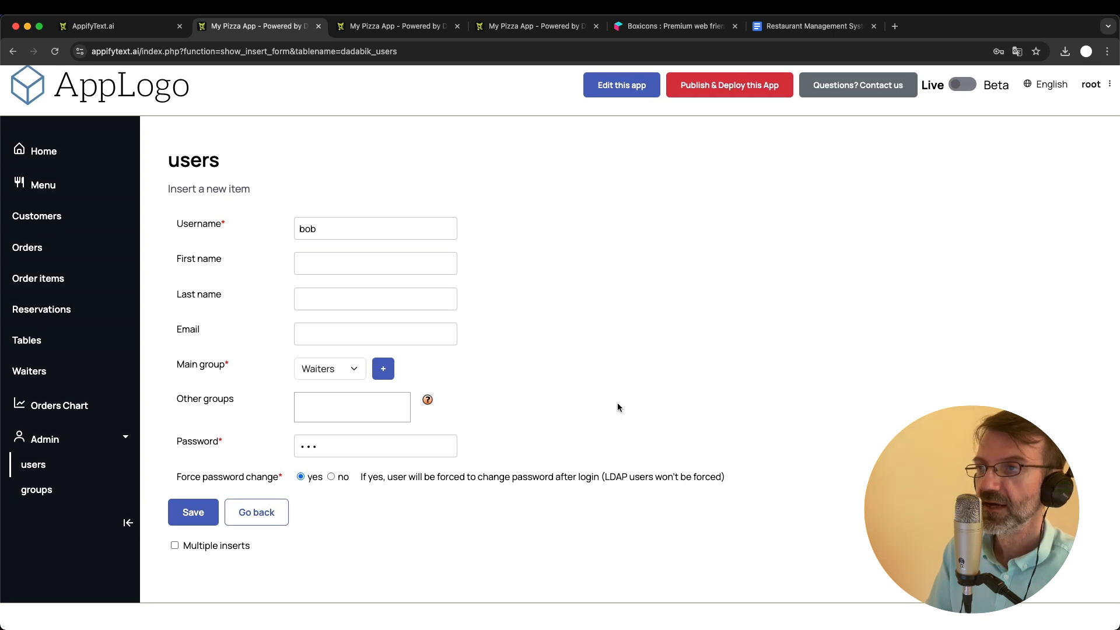
left_click(331, 478)
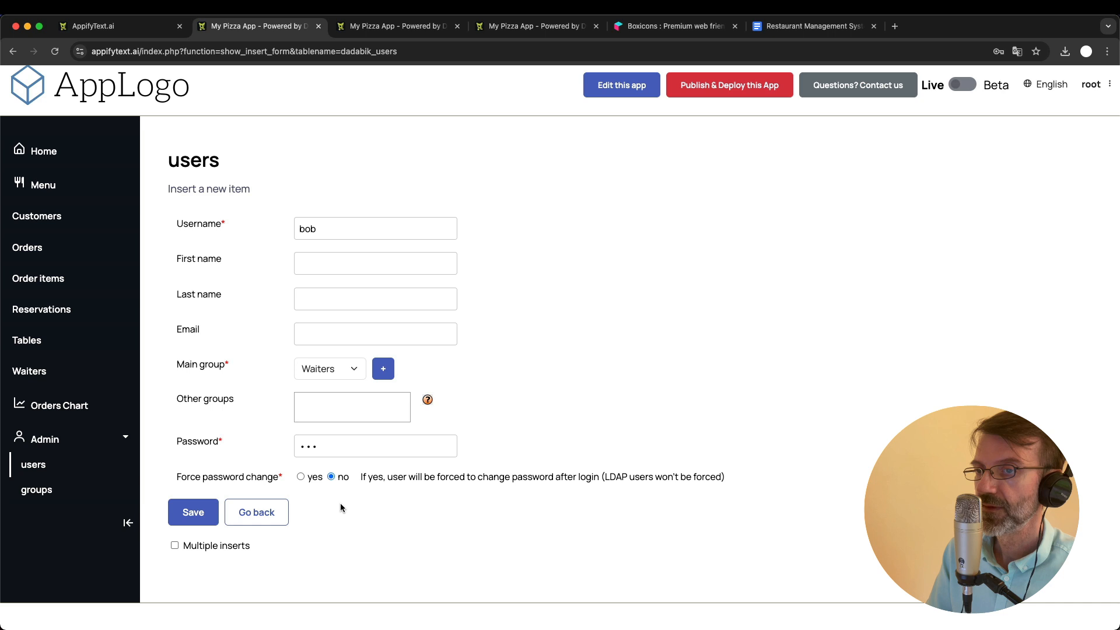
left_click(183, 519)
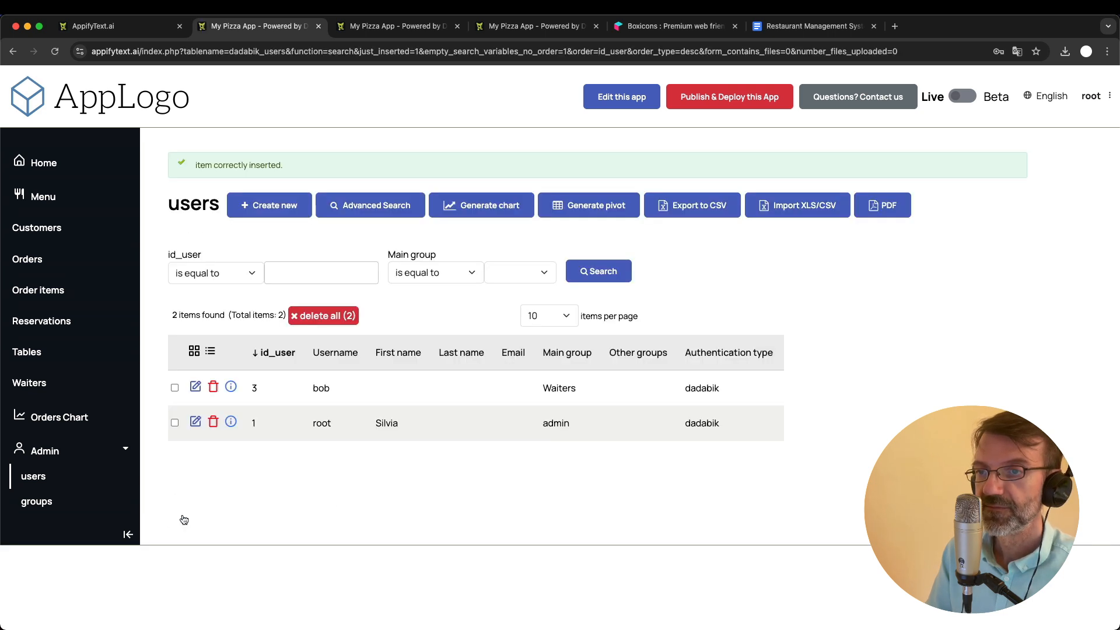
- Create a user in the Managers main group with a username and password, Force password change set to no, and save it
left_click(266, 204)
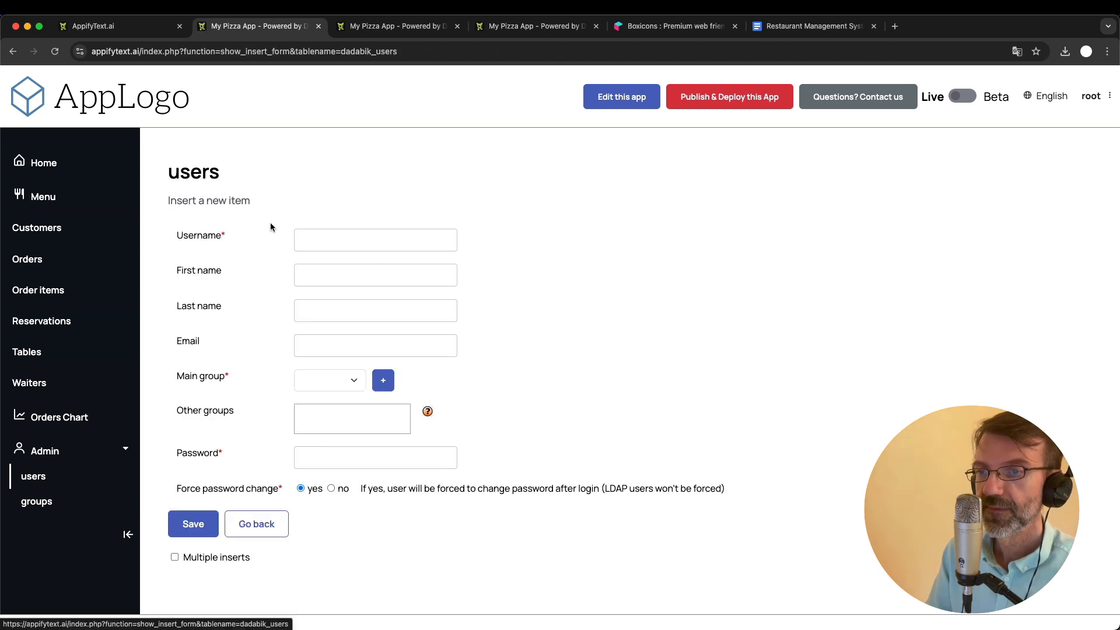
left_click(347, 240)
type("alice")
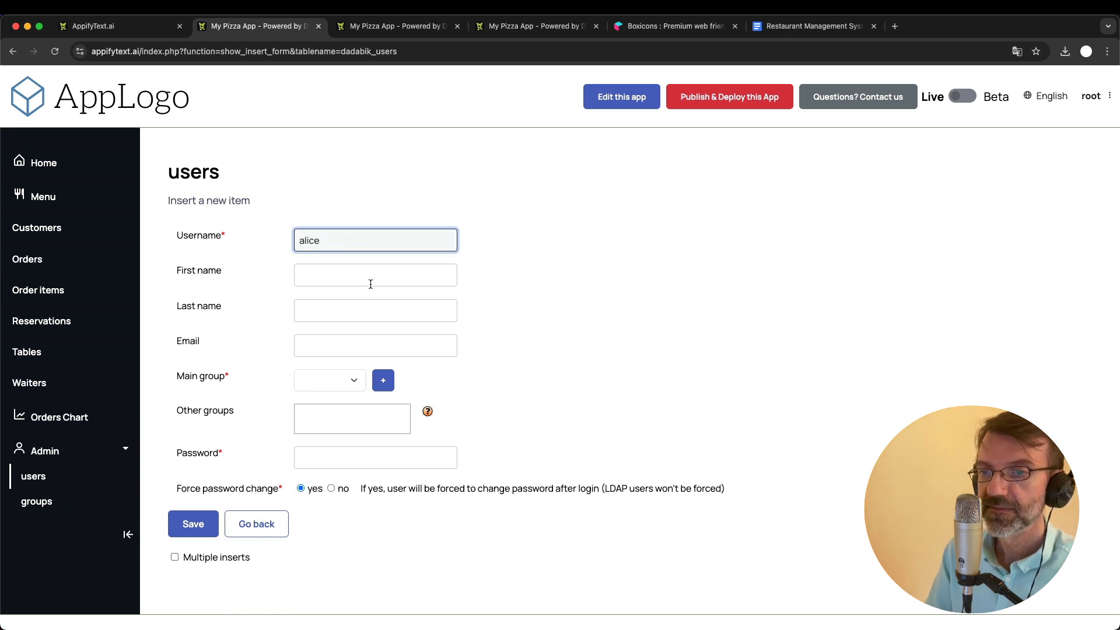
left_click(331, 381)
left_click(332, 411)
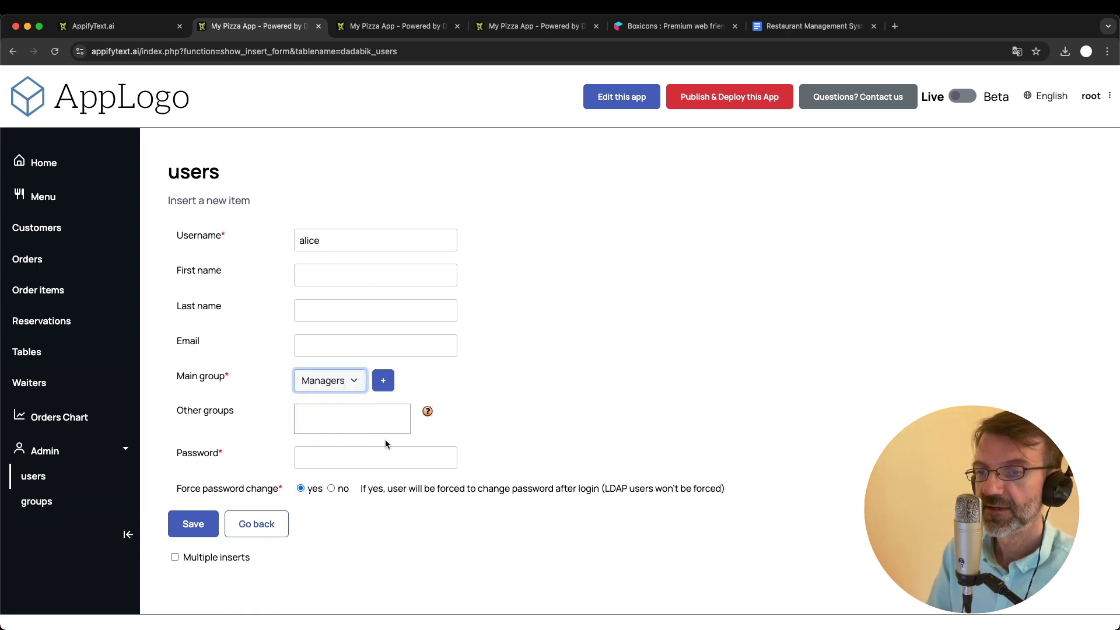
left_click(357, 454)
type("alice")
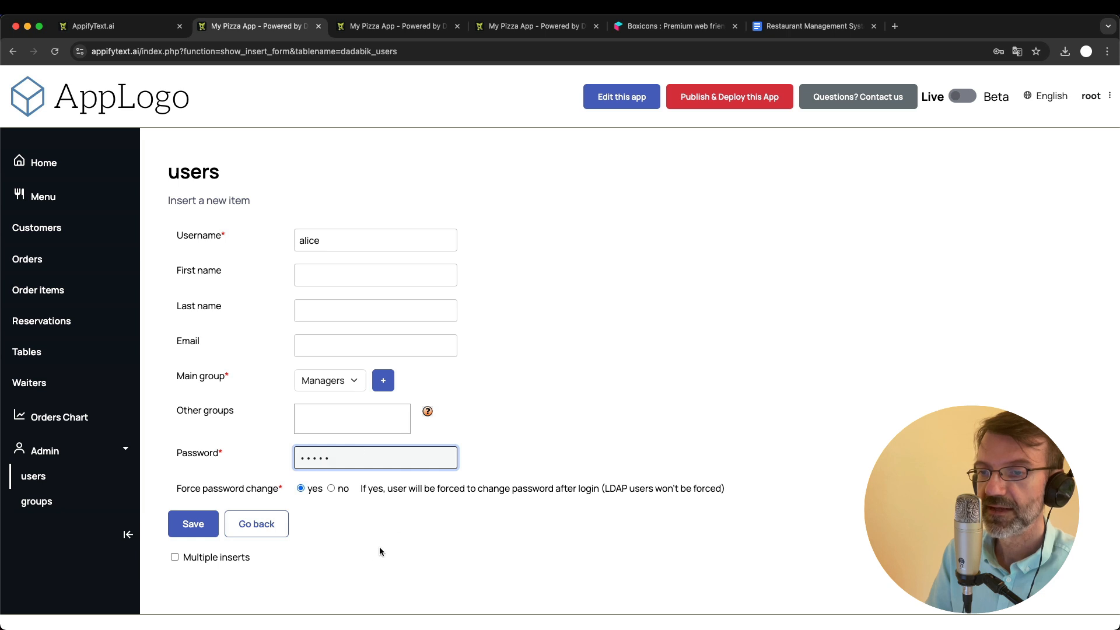
left_click(331, 489)
left_click(192, 525)
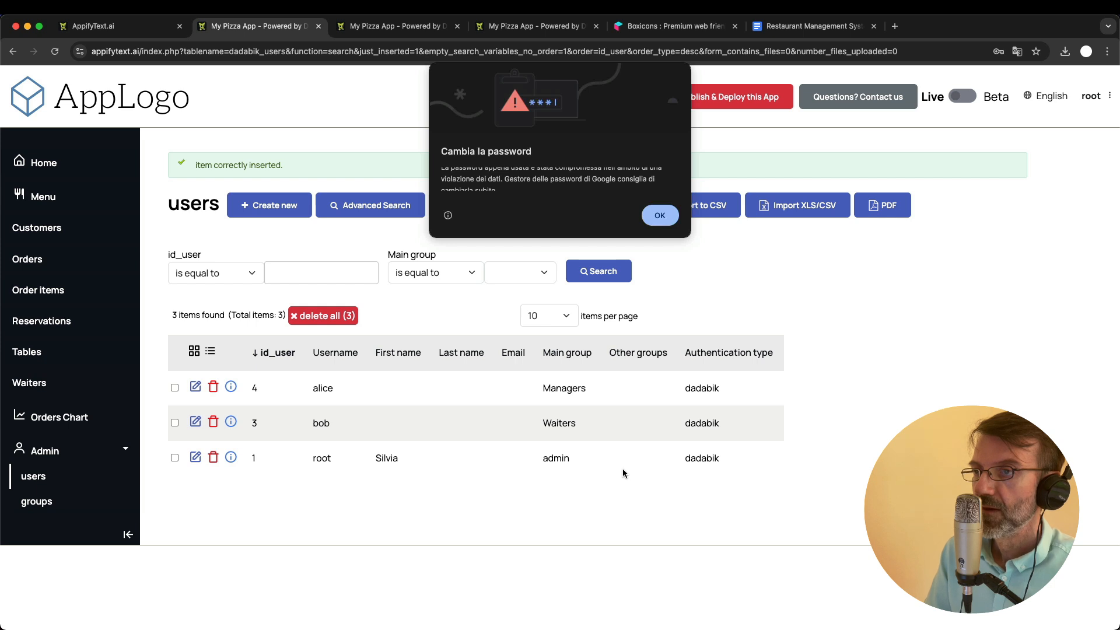
- Dismiss the compromised-password warning, edit the Managers user's record, enter a new account password, and save it, returning to the users list
left_click(660, 215)
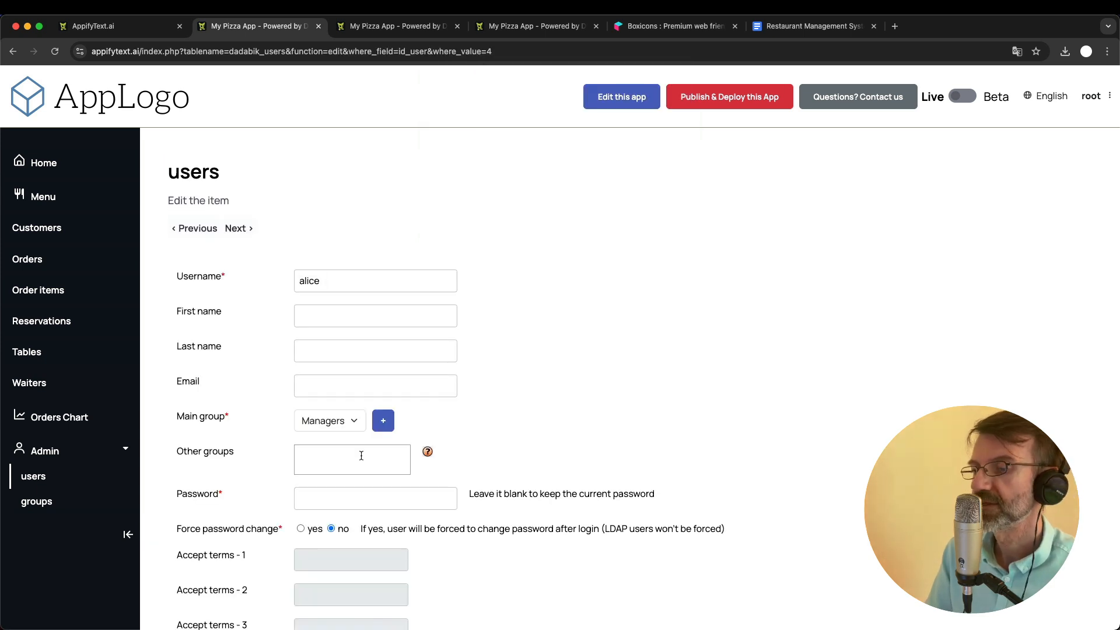
scroll(361, 455, "down", 2)
scroll(361, 455, "up", 2)
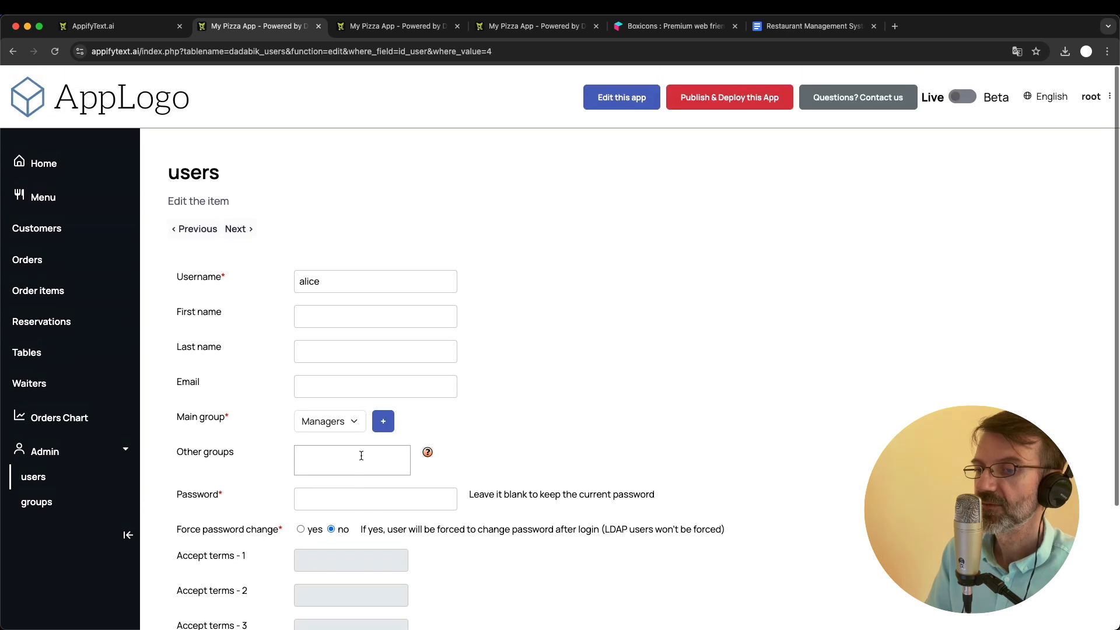
left_click(334, 492)
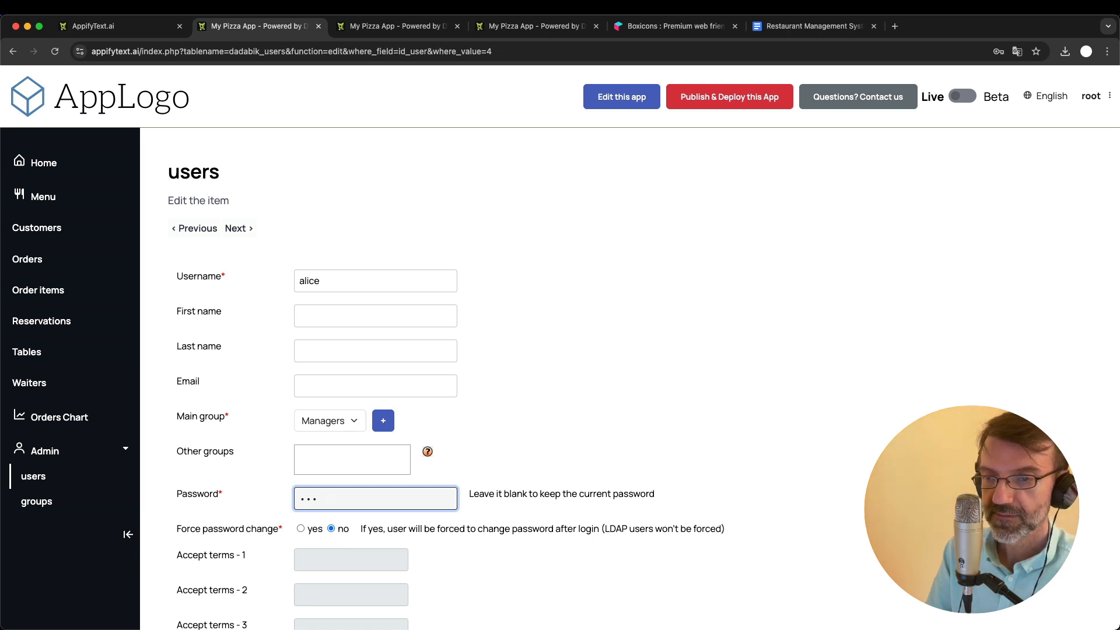
key("BackSpace")
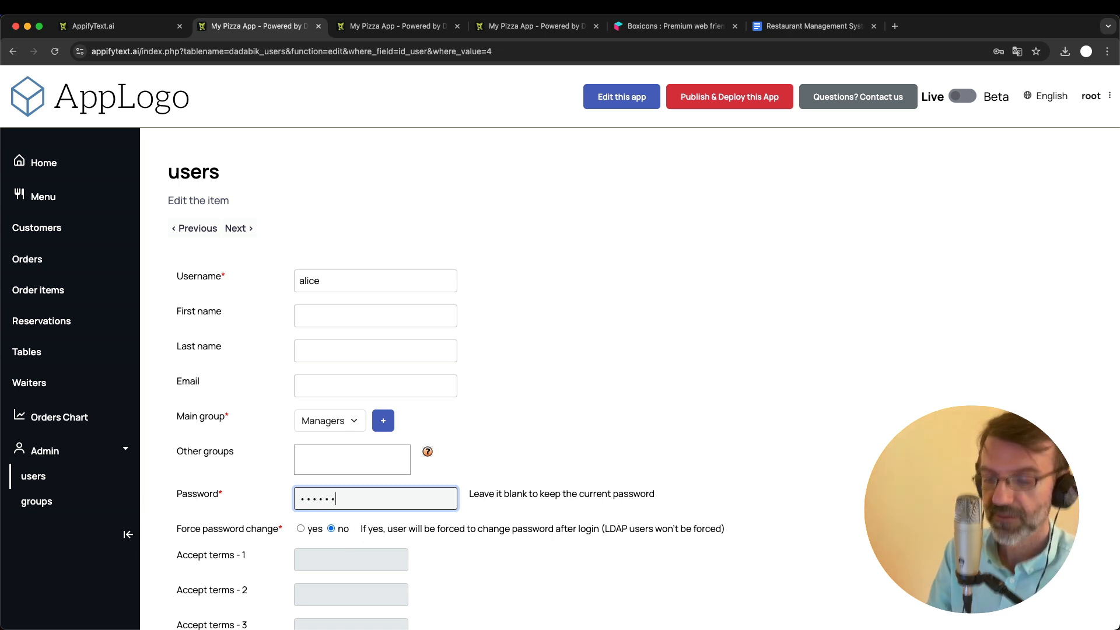
scroll(289, 544, "down", 2)
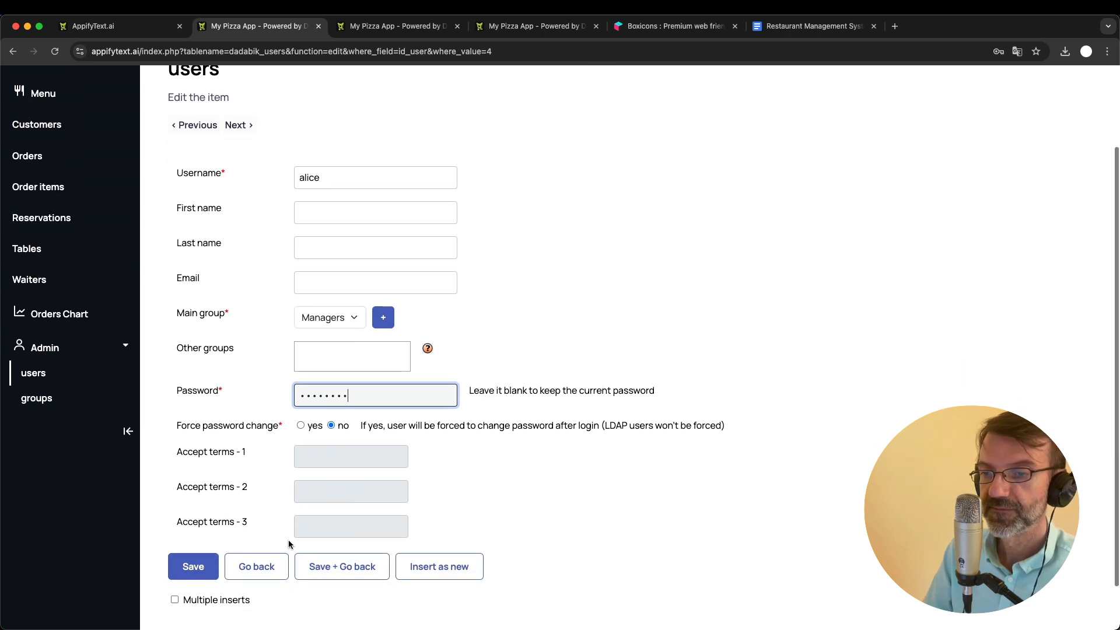
left_click(338, 569)
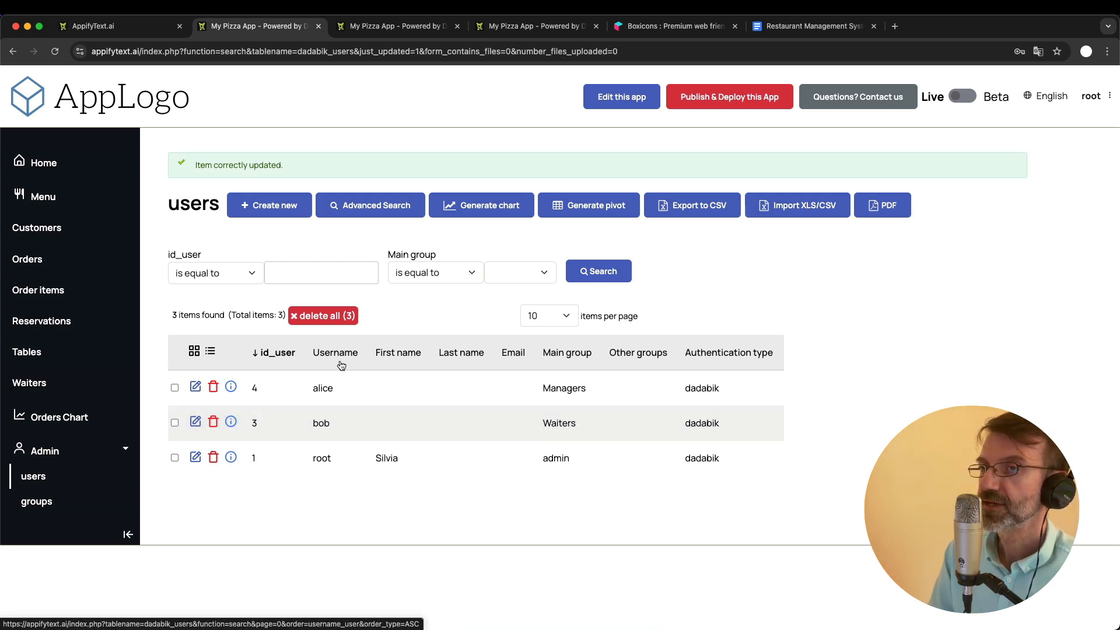
- Open the group permissions configuration in the admin area for the customers table and the admin group
left_click(394, 26)
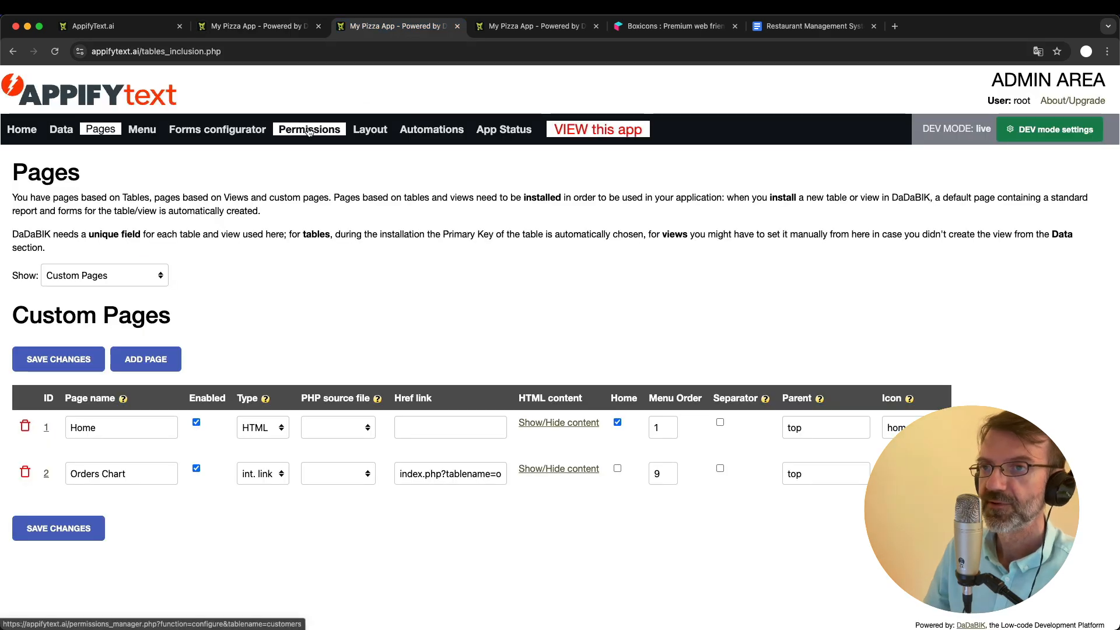
left_click(309, 129)
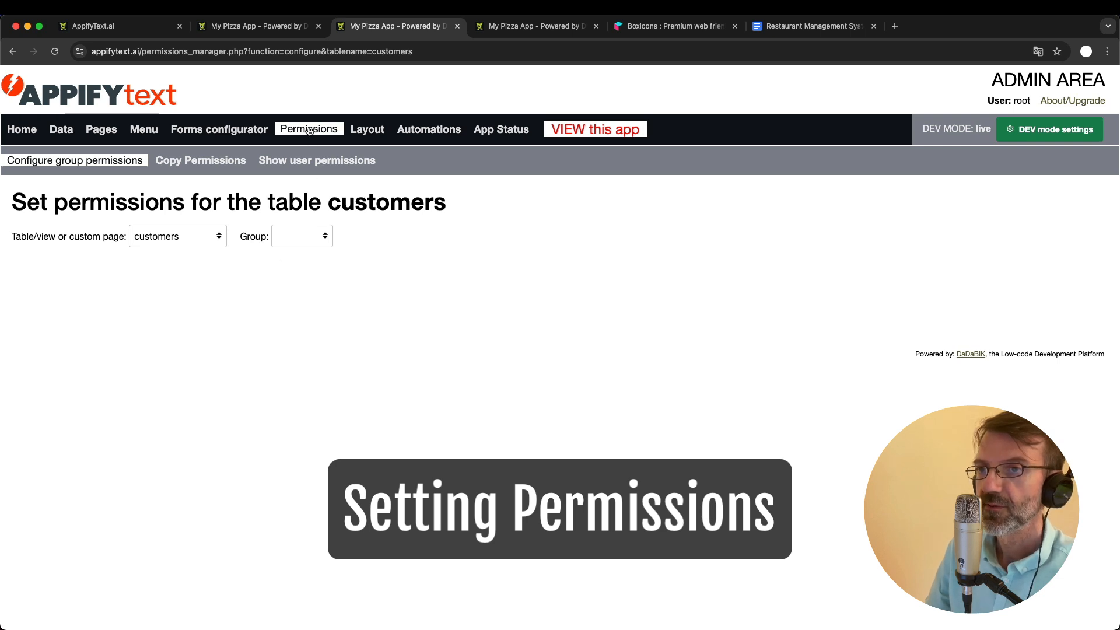
left_click(186, 237)
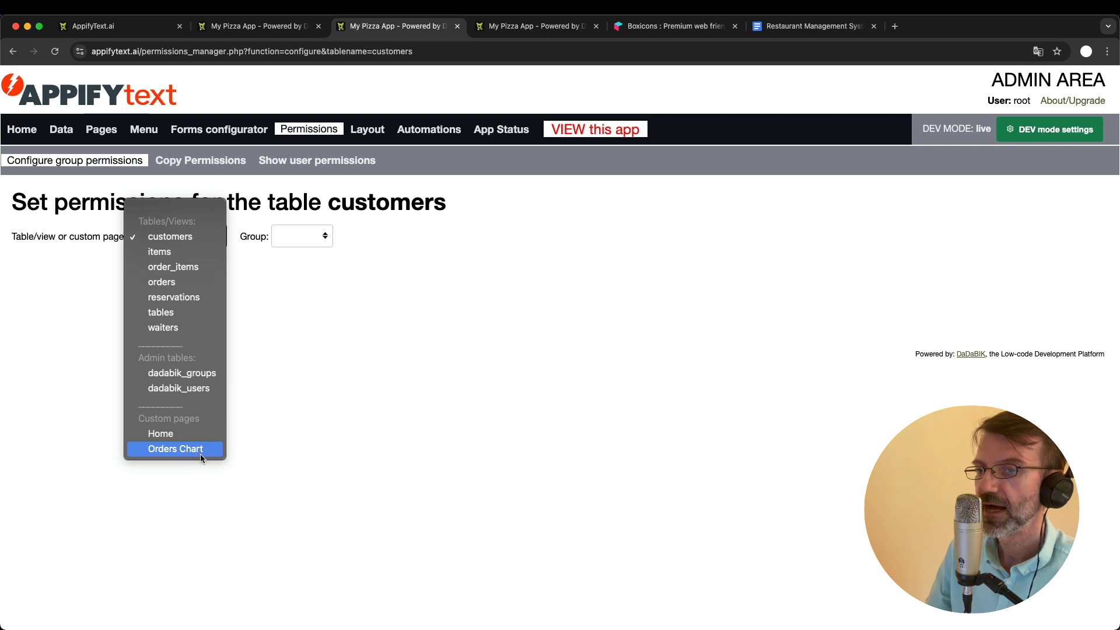
left_click(320, 311)
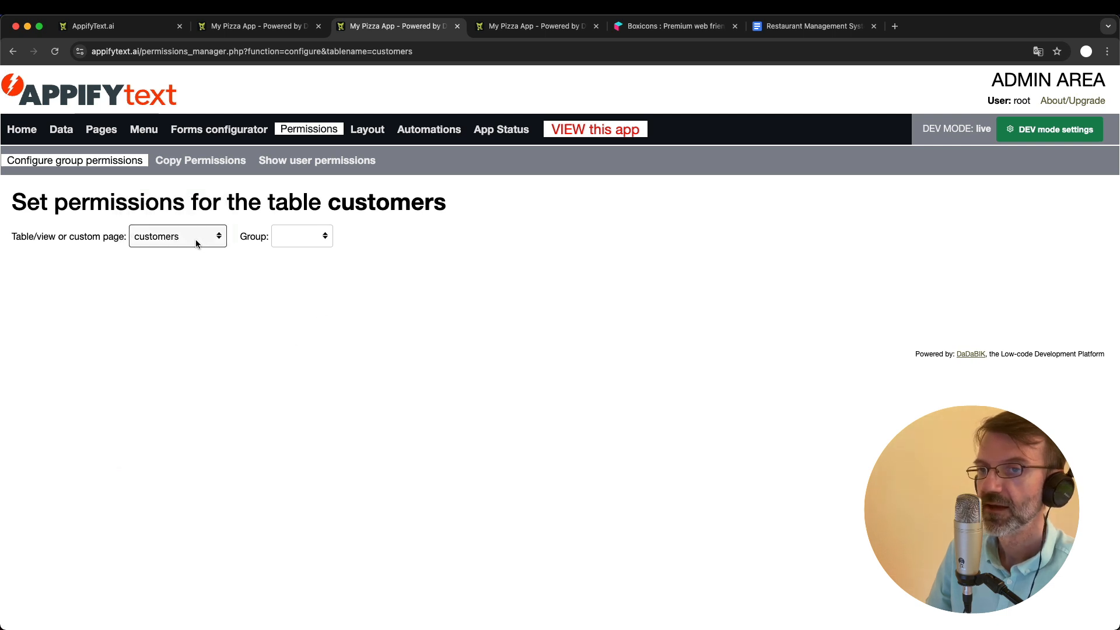
left_click(297, 235)
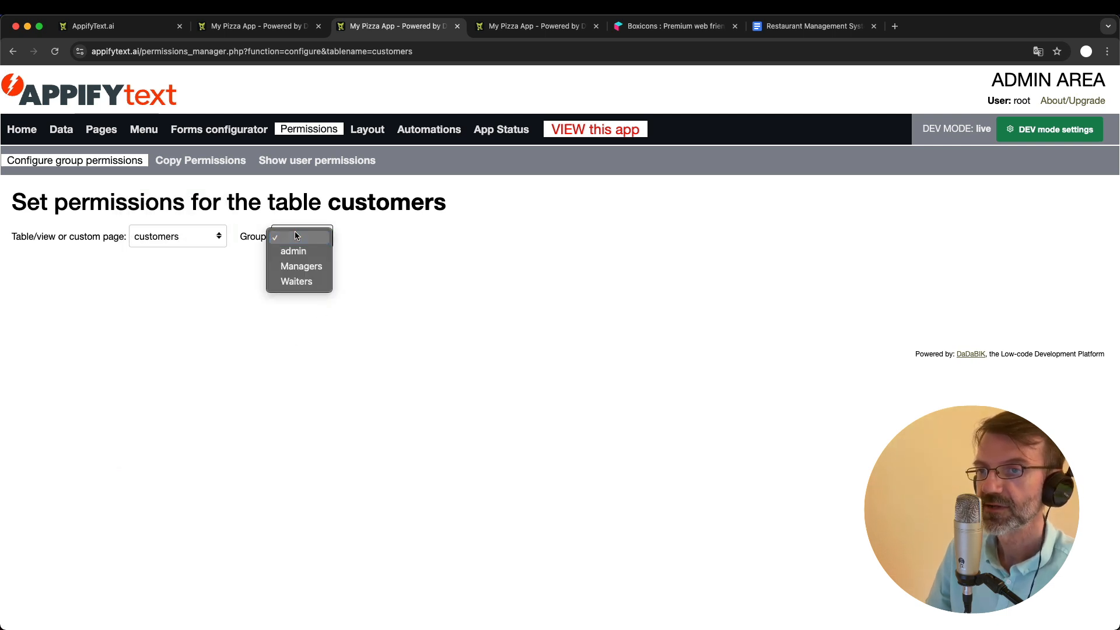
left_click(308, 253)
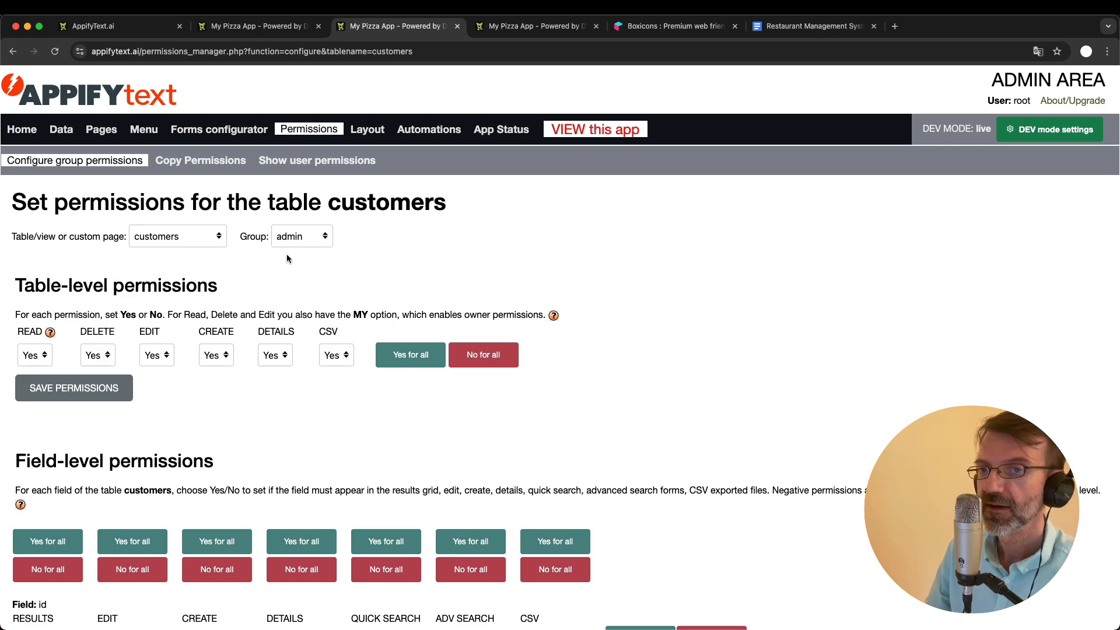
- Compare the admin group's table-level permissions on customers with the record actions offered in the app's users list
scroll(234, 315, "down", 6)
scroll(235, 318, "up", 7)
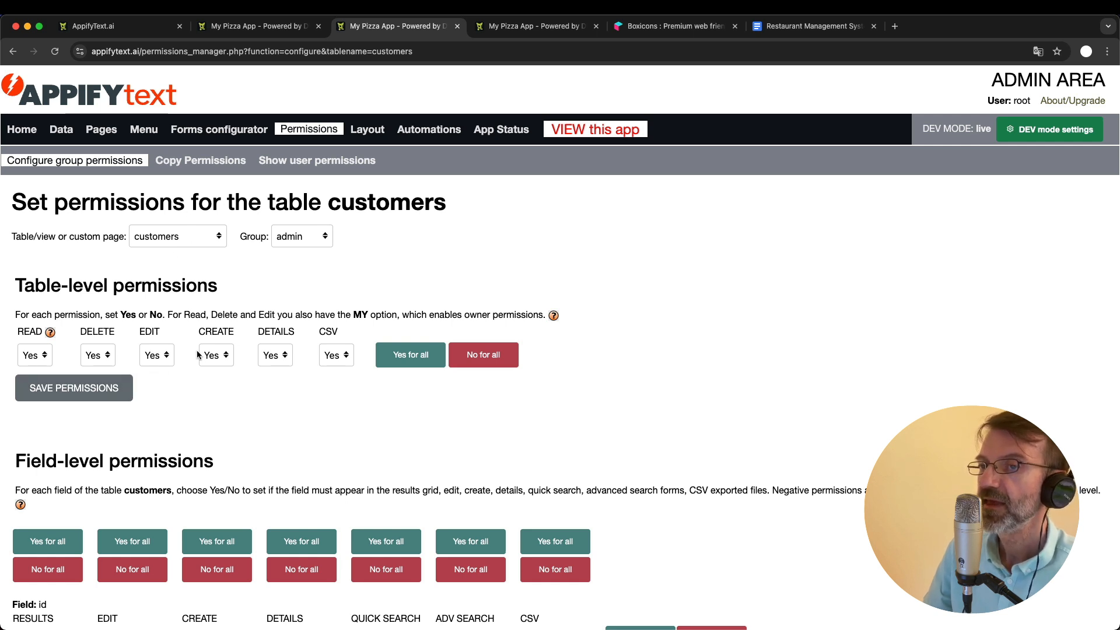
left_click(263, 26)
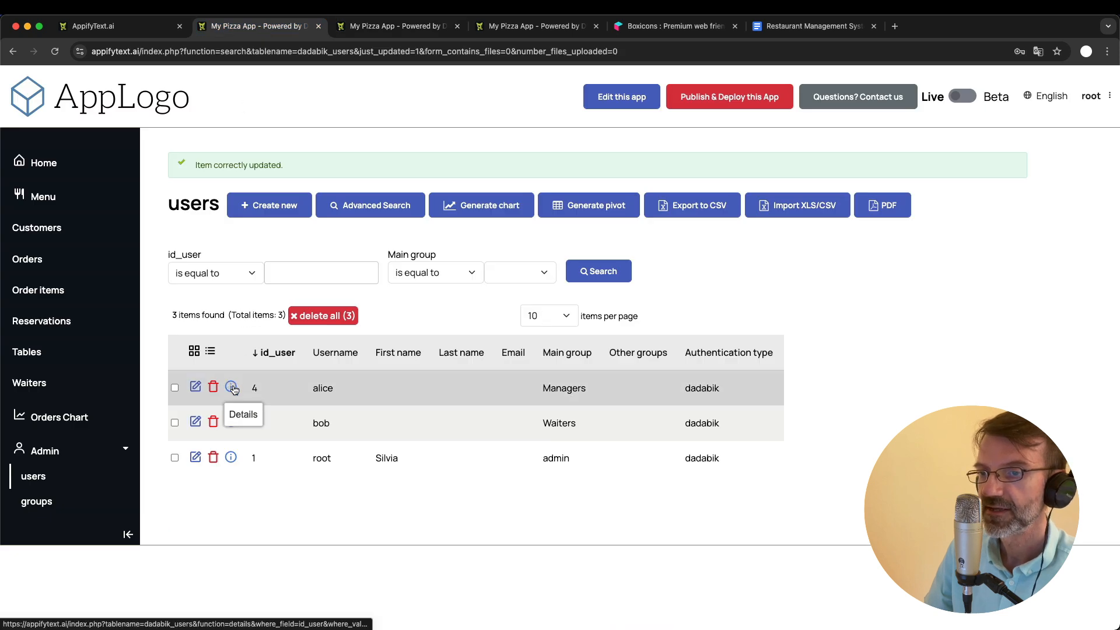
left_click(399, 27)
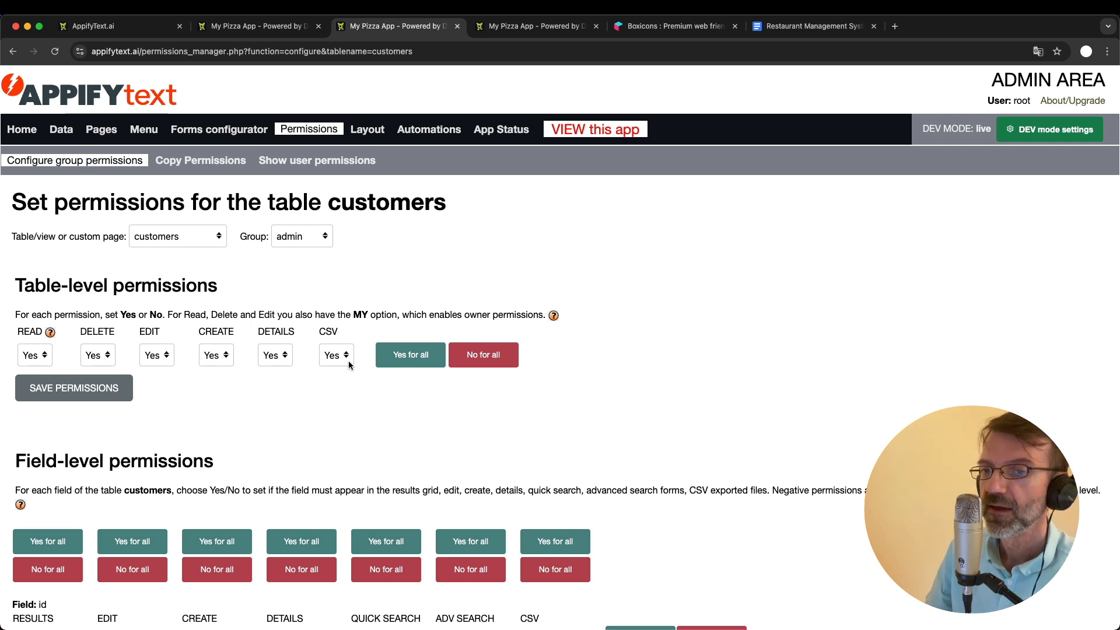
- Examine the table-level and field-level permissions of the customers table for the admin group, including each field's Create setting
scroll(348, 365, "down", 5)
scroll(349, 365, "down", 2)
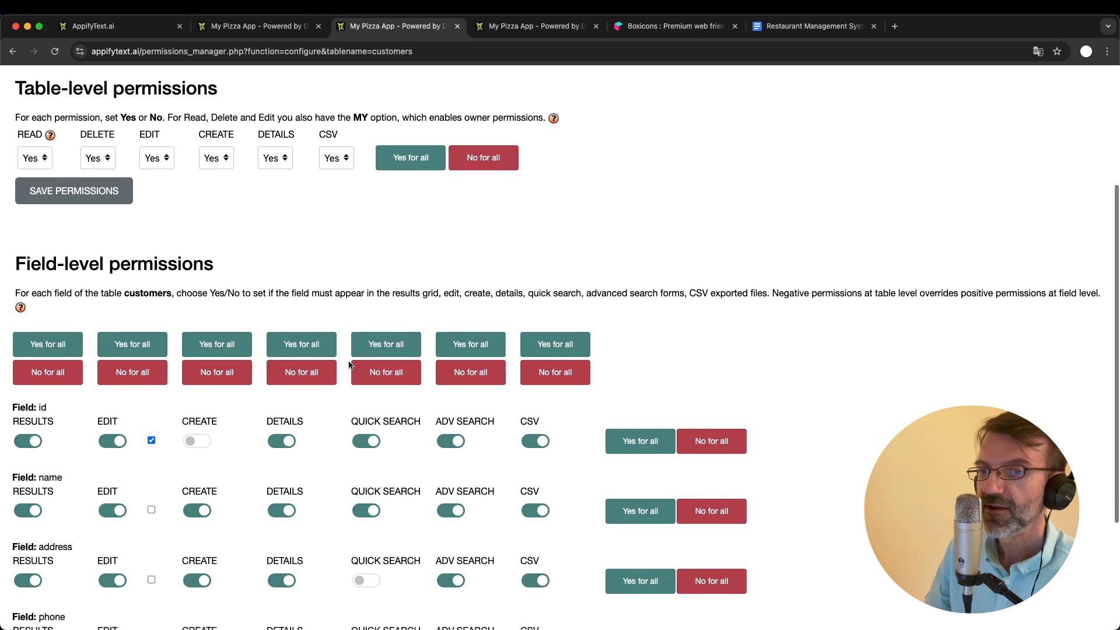
scroll(349, 365, "up", 2)
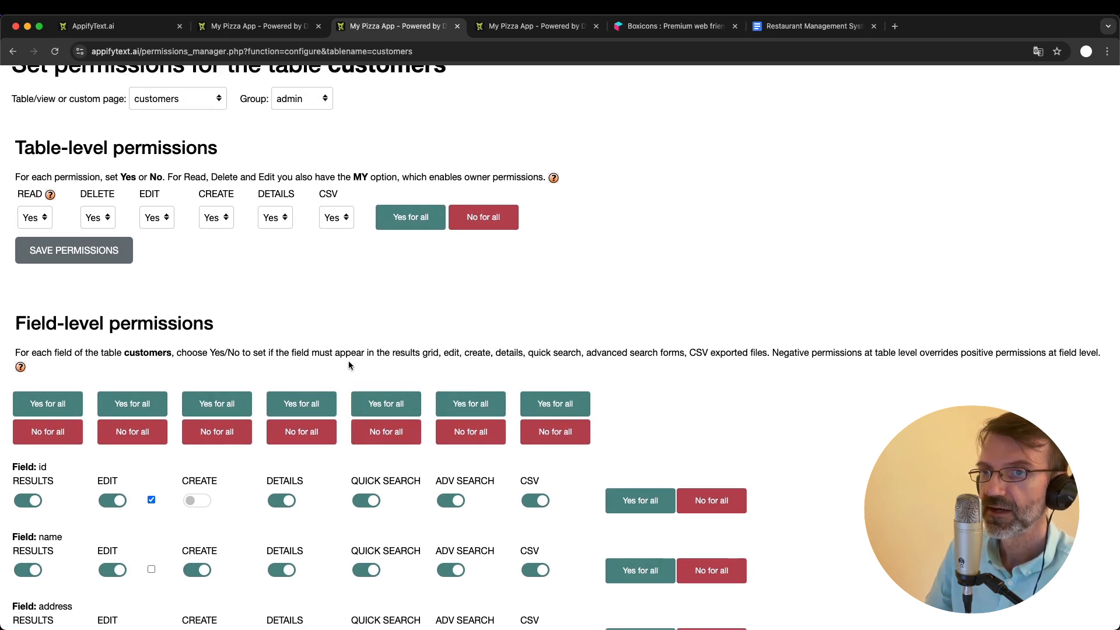
scroll(349, 365, "down", 1)
scroll(348, 364, "down", 1)
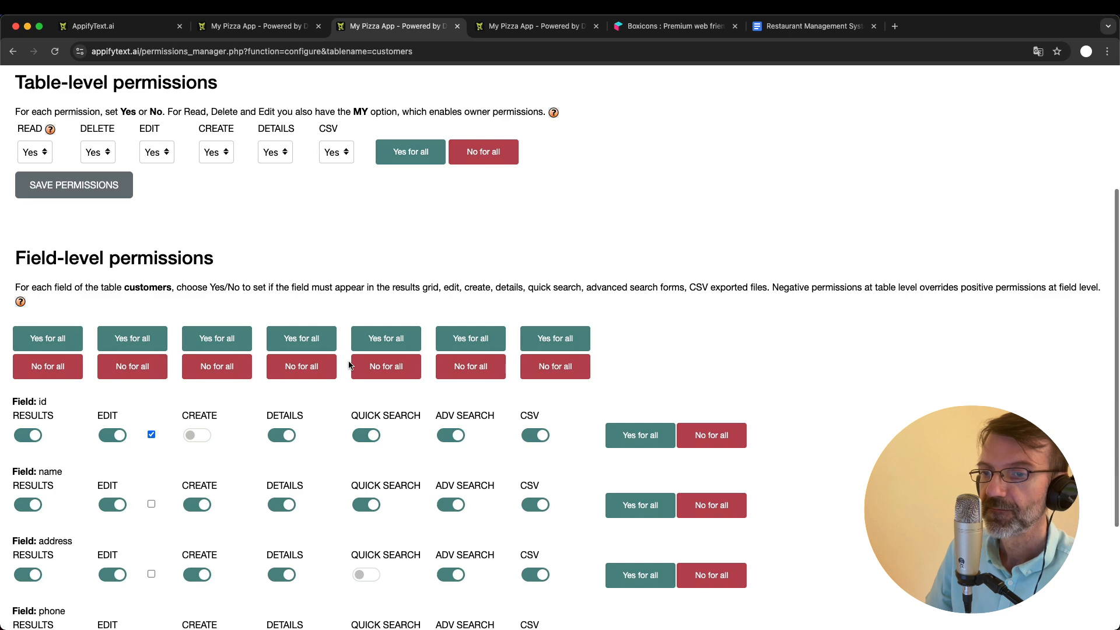
scroll(349, 365, "down", 1)
scroll(266, 250, "up", 1)
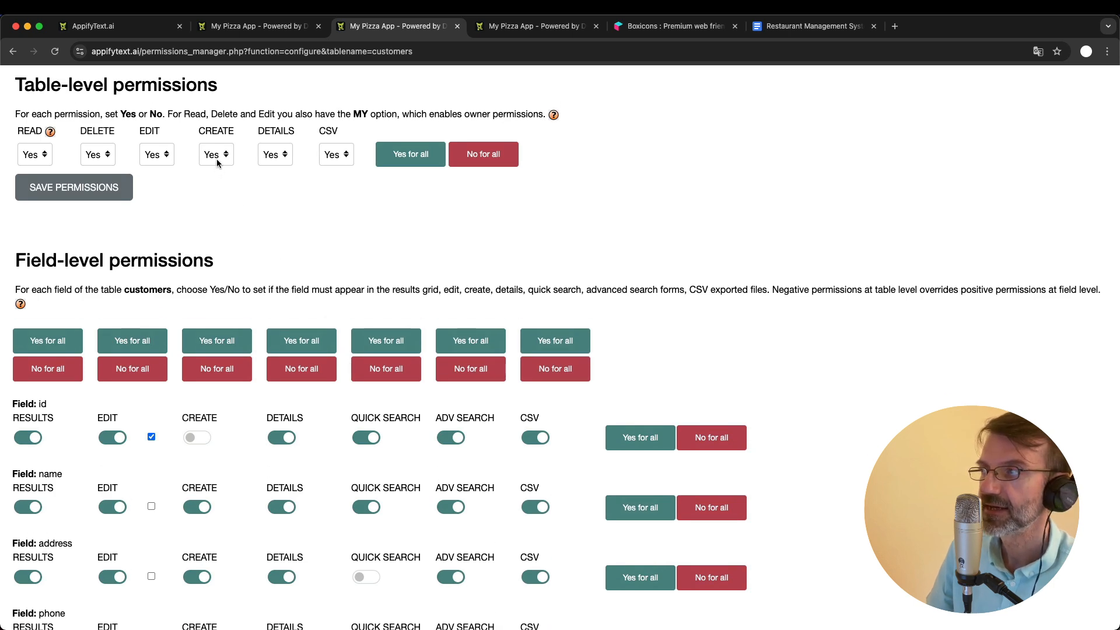
scroll(217, 162, "up", 3)
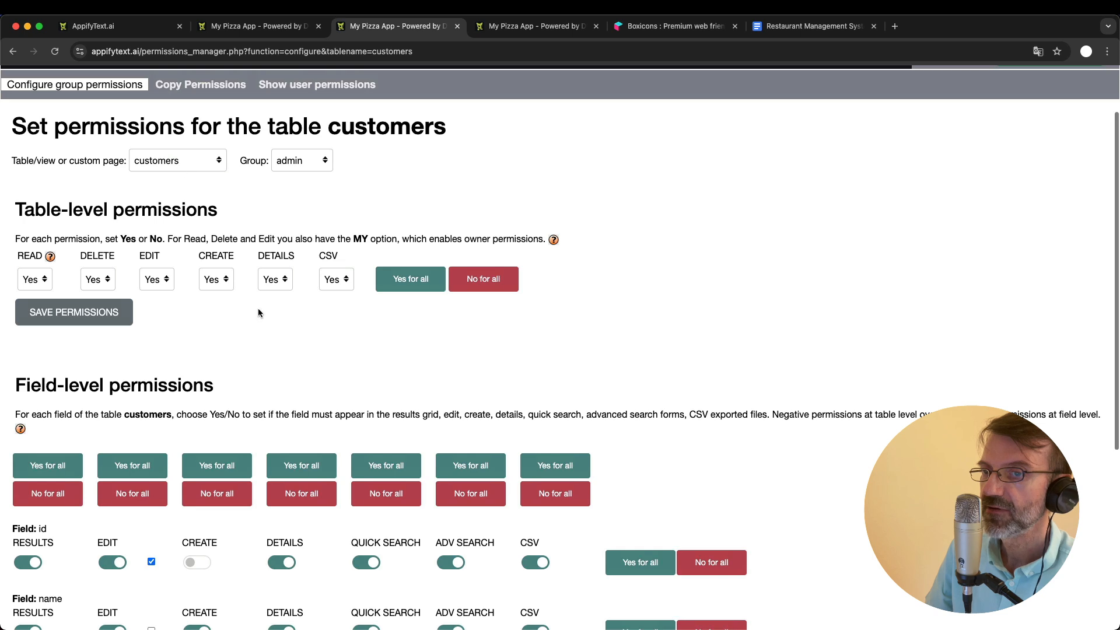
scroll(257, 312, "down", 5)
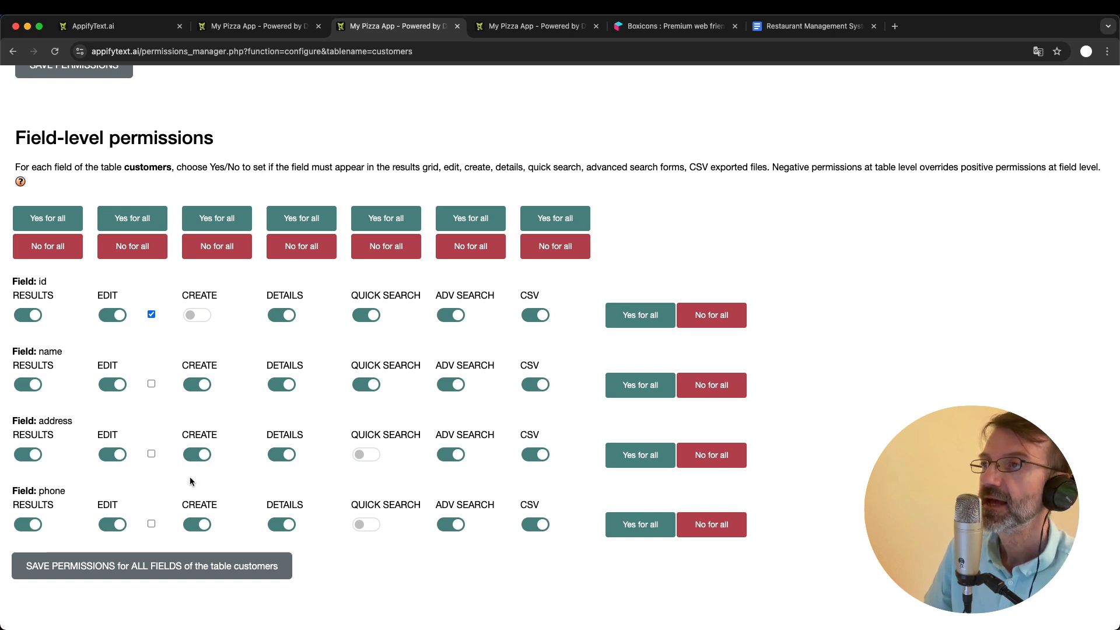
scroll(191, 477, "up", 3)
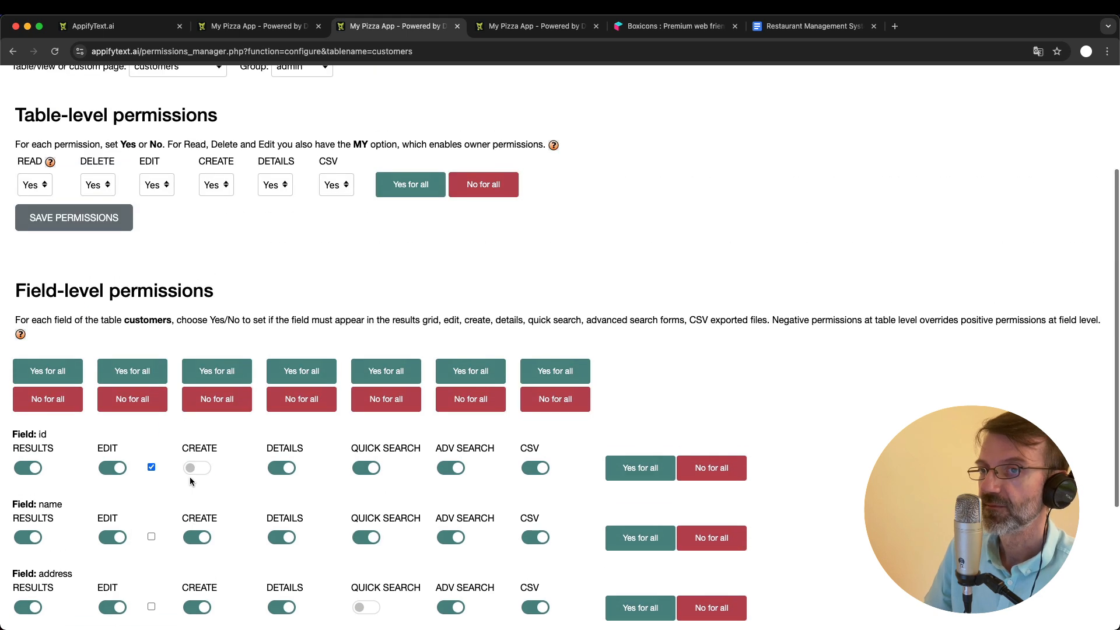
scroll(230, 196, "down", 3)
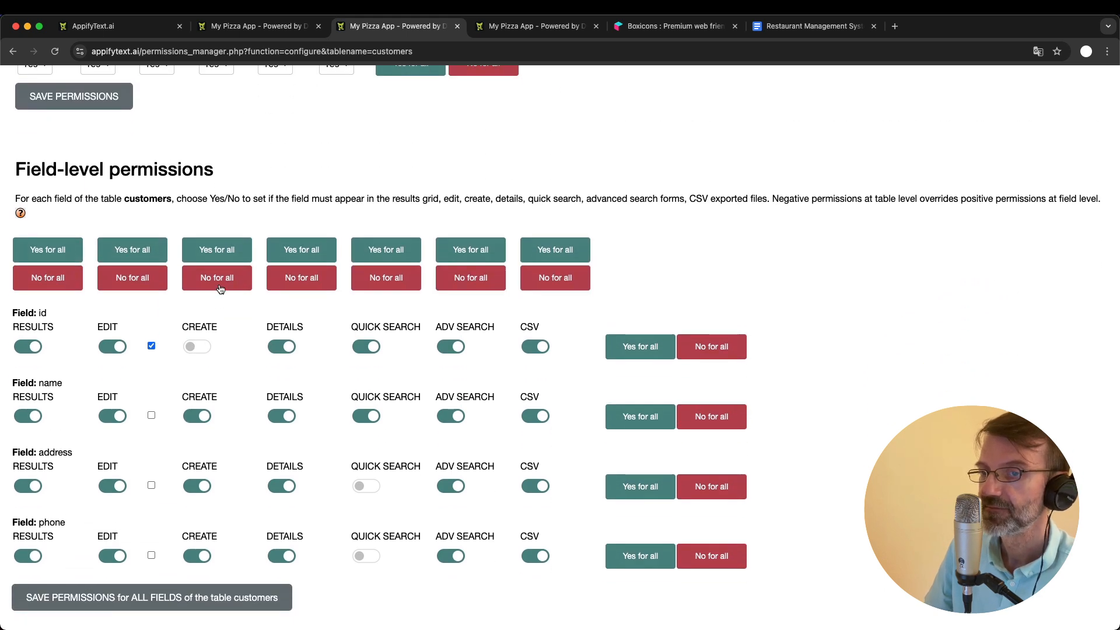
scroll(192, 474, "down", 1)
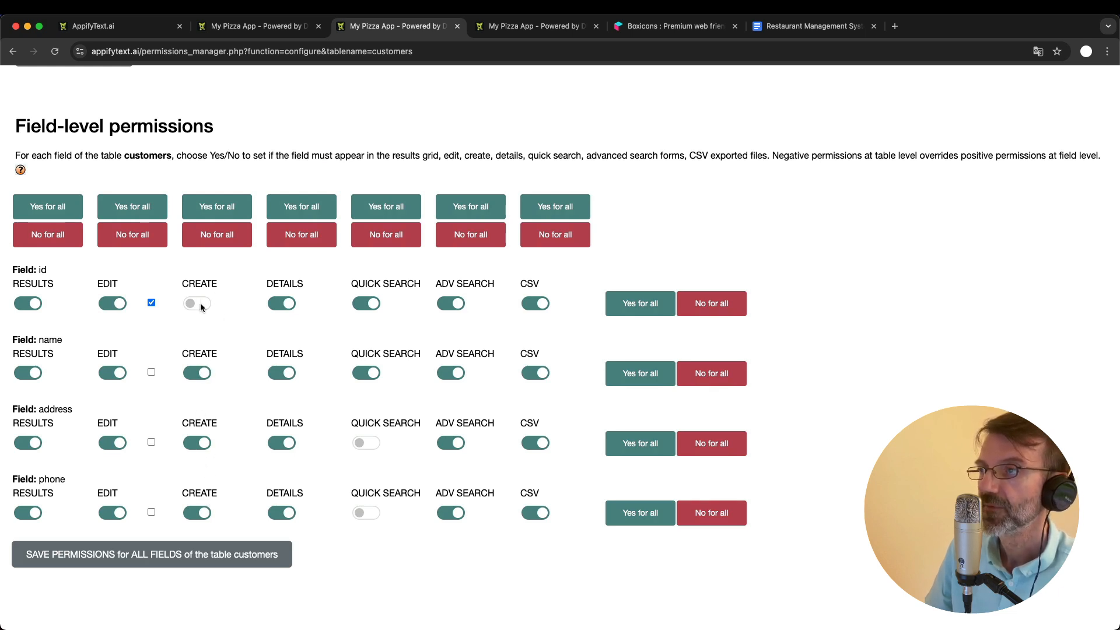
scroll(216, 286, "up", 3)
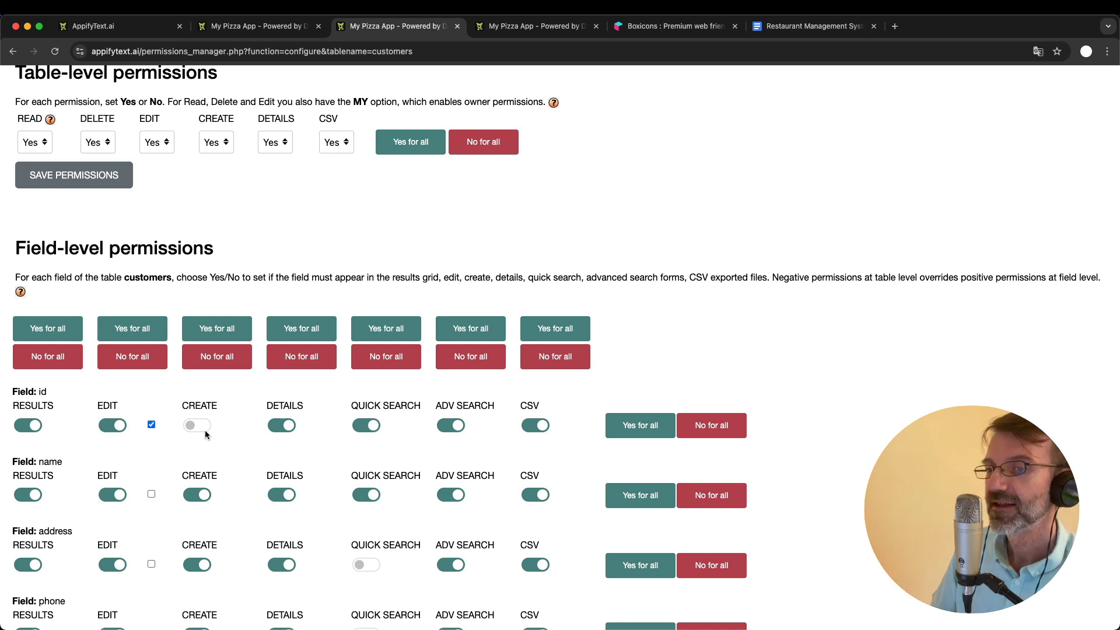
- Open the new-item form for Customers in the app and compare its fields with the field-level Create permissions
left_click(268, 28)
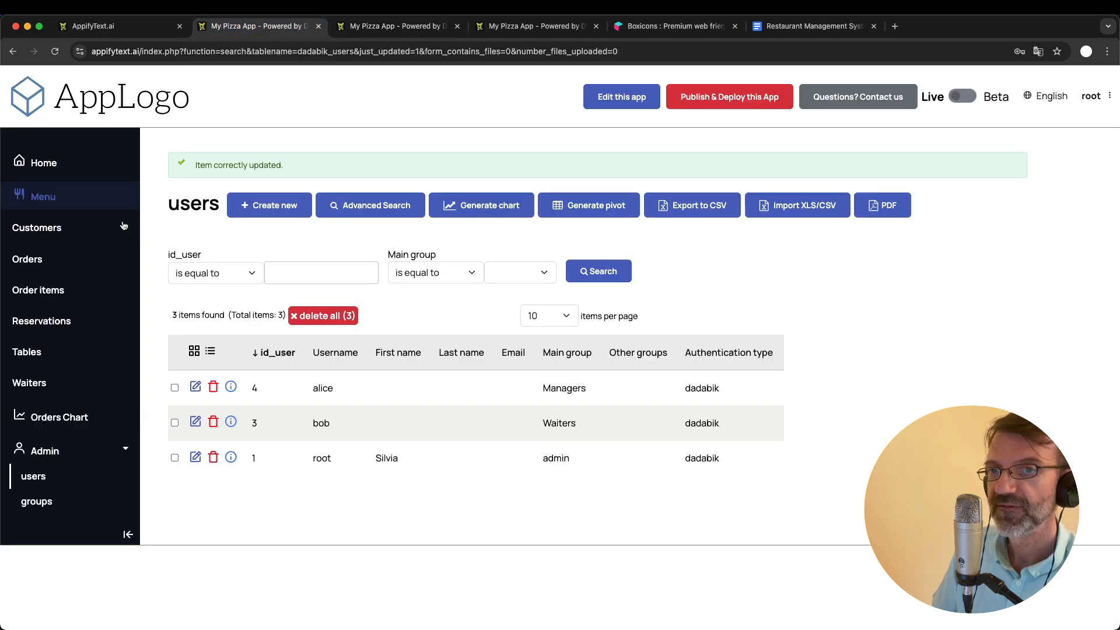
left_click(46, 229)
left_click(323, 168)
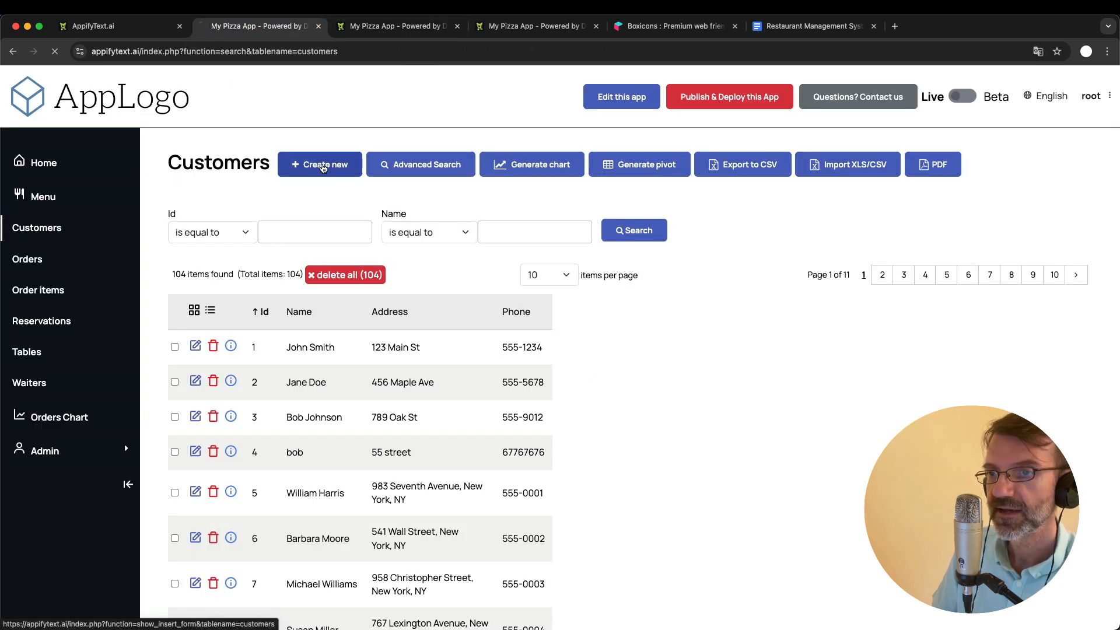
left_click(393, 26)
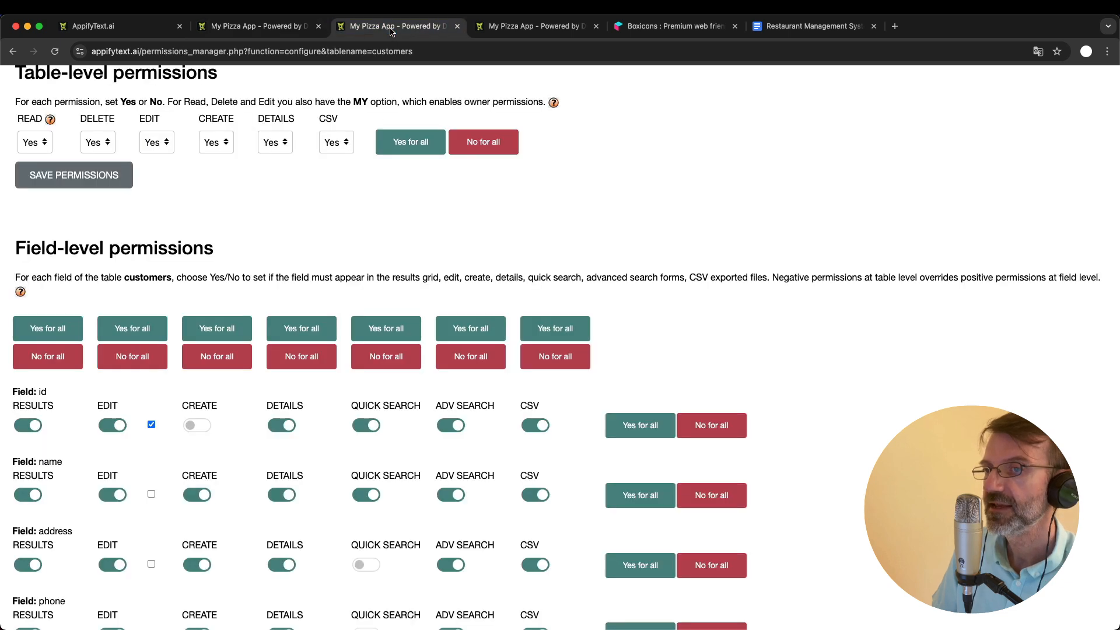
scroll(317, 479, "down", 2)
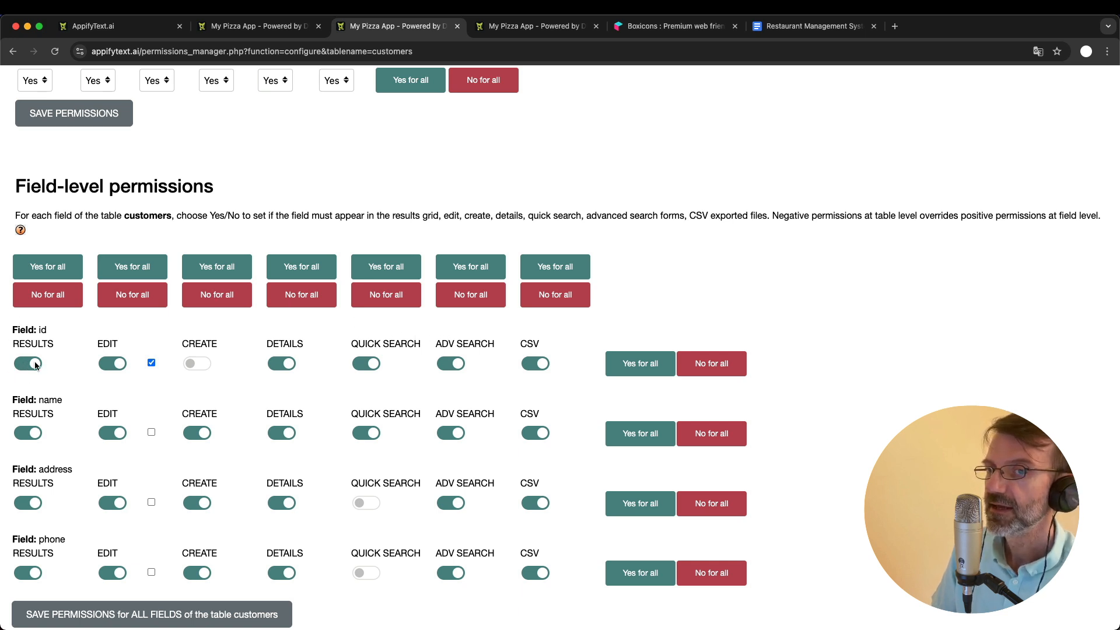
- View the Customers list in the app to compare its columns with the field-level Results permissions
left_click(243, 28)
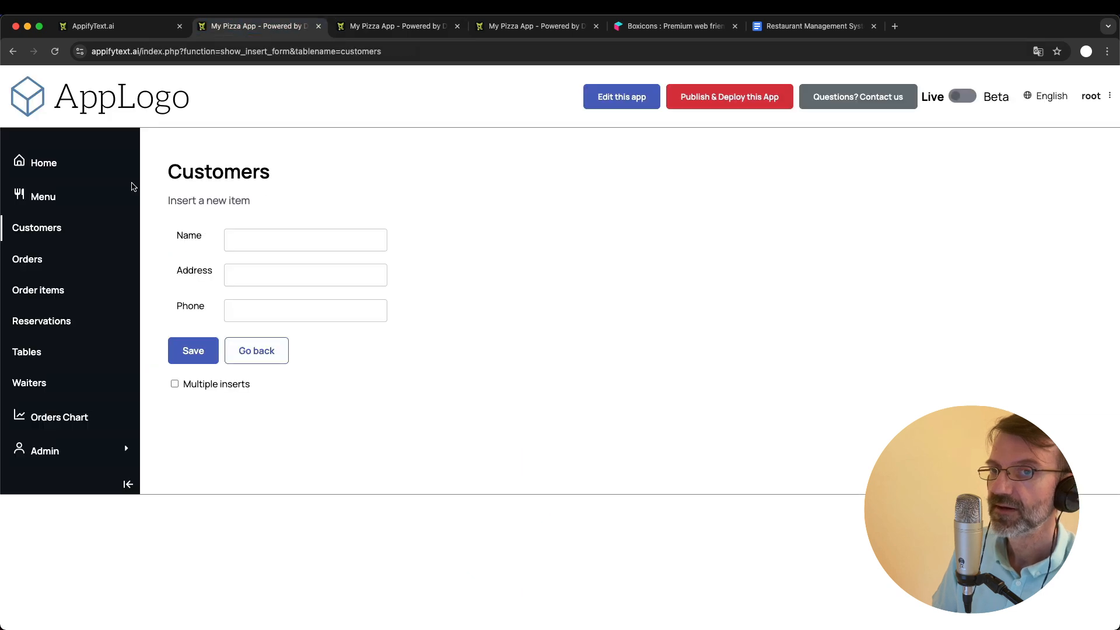
left_click(33, 231)
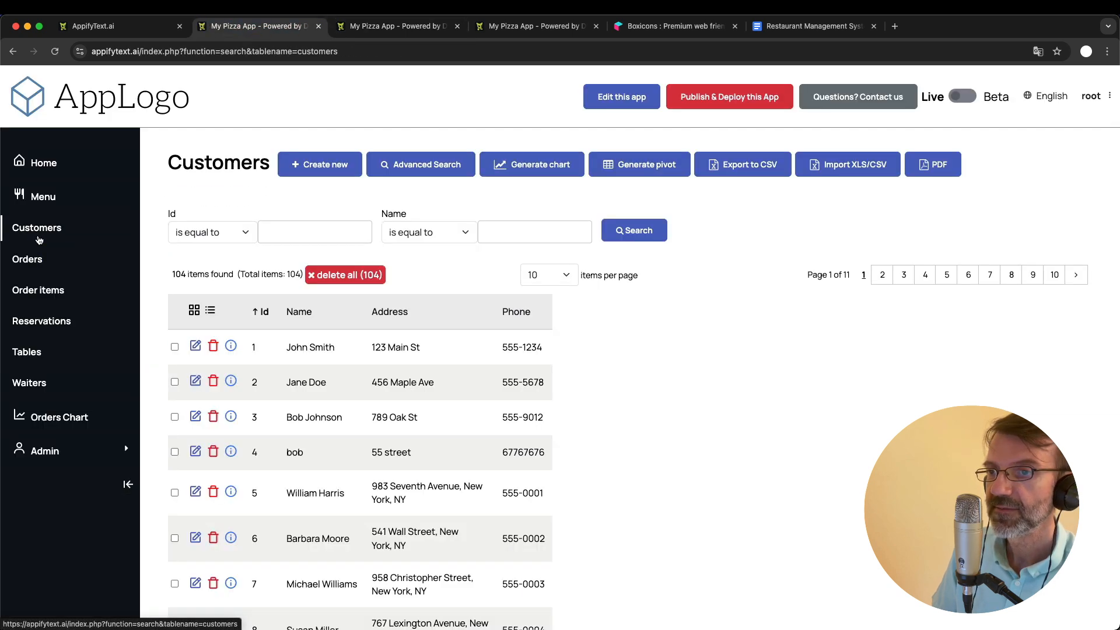
left_click(386, 29)
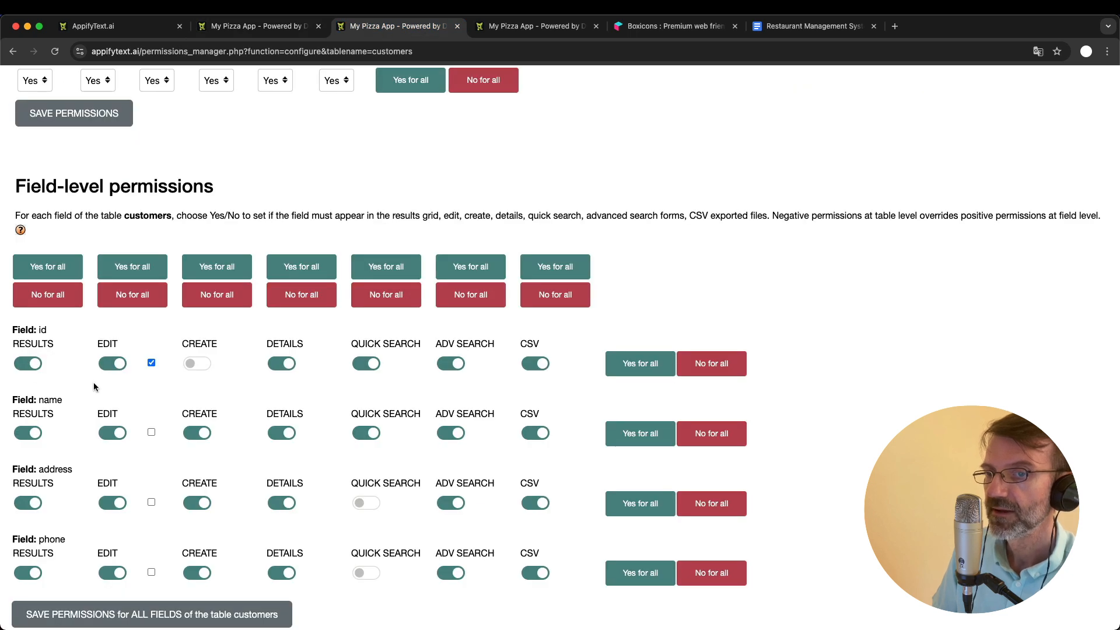
- Turn off Results for the customers table's id field, save the permissions for all fields, and return to the app's Customers list
left_click(31, 367)
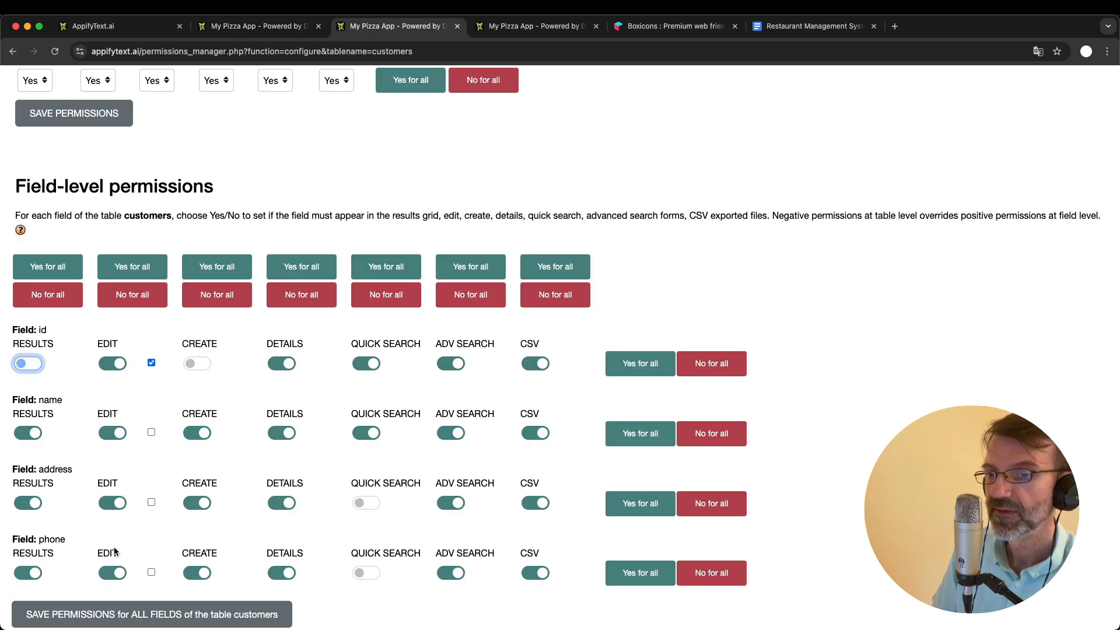
left_click(156, 616)
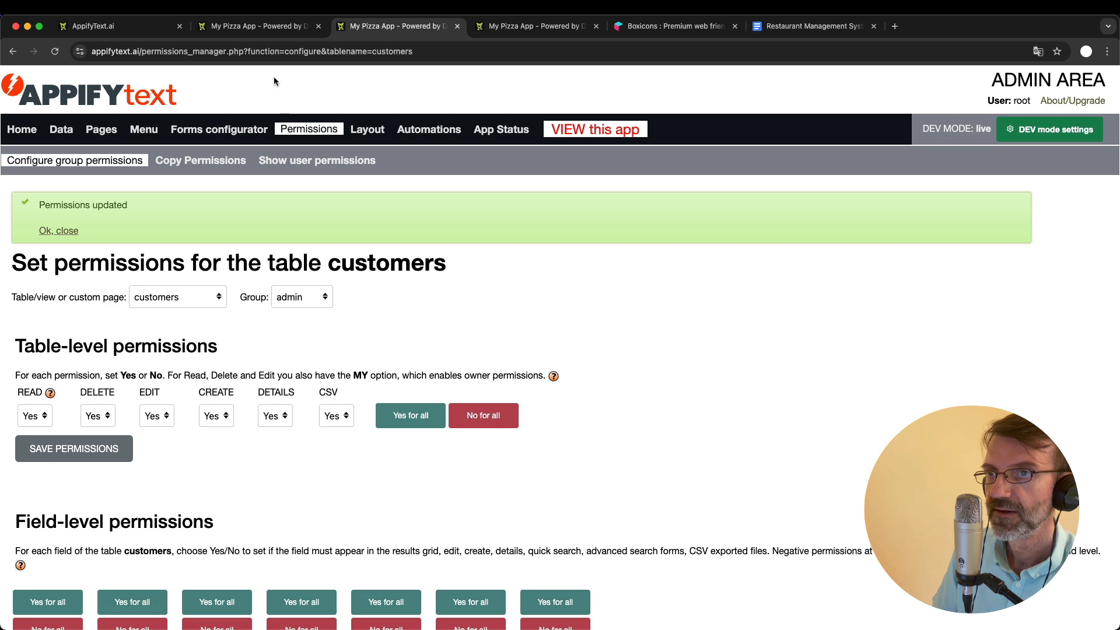
left_click(259, 25)
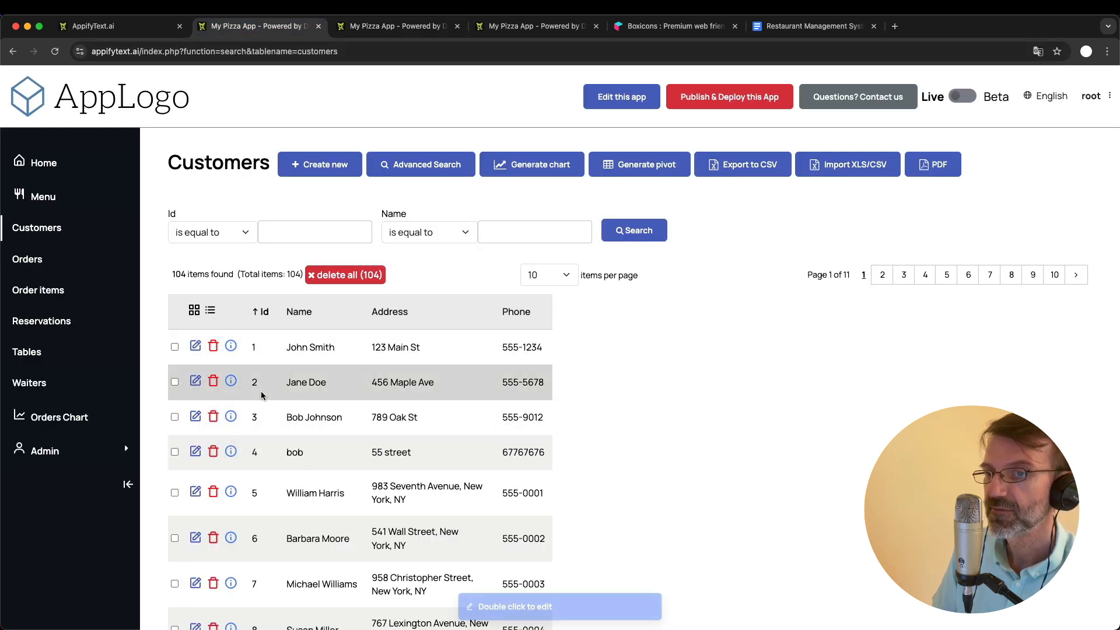
- Reload the app's Customers list, turn Results back on for the customers table's id field, and save the permissions for all fields
key("super+r")
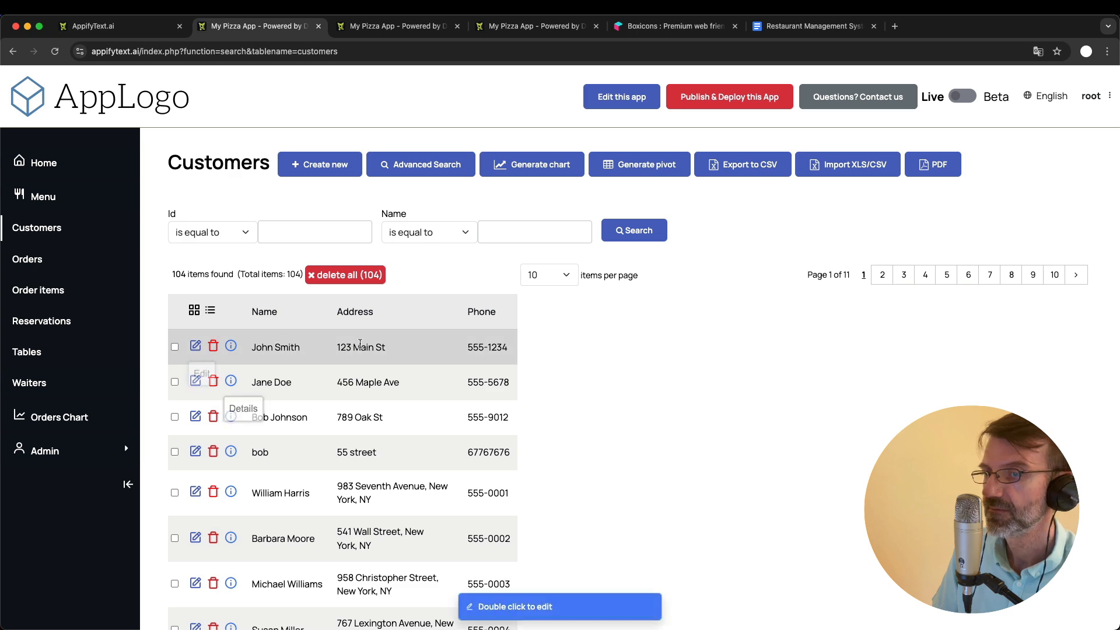
left_click(397, 26)
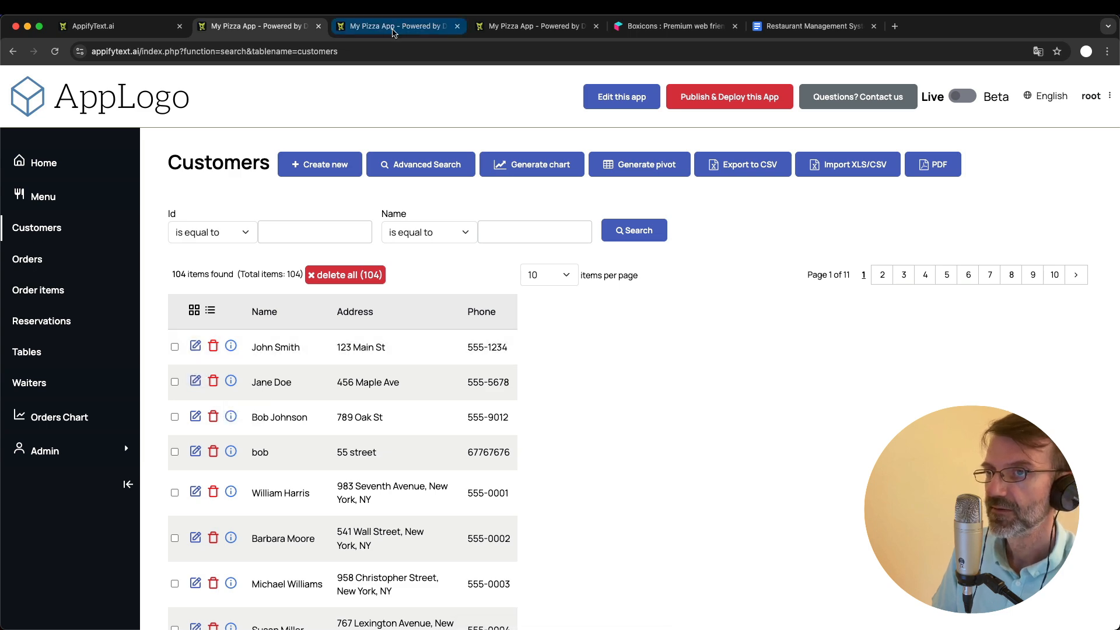
scroll(275, 388, "down", 5)
scroll(276, 388, "down", 2)
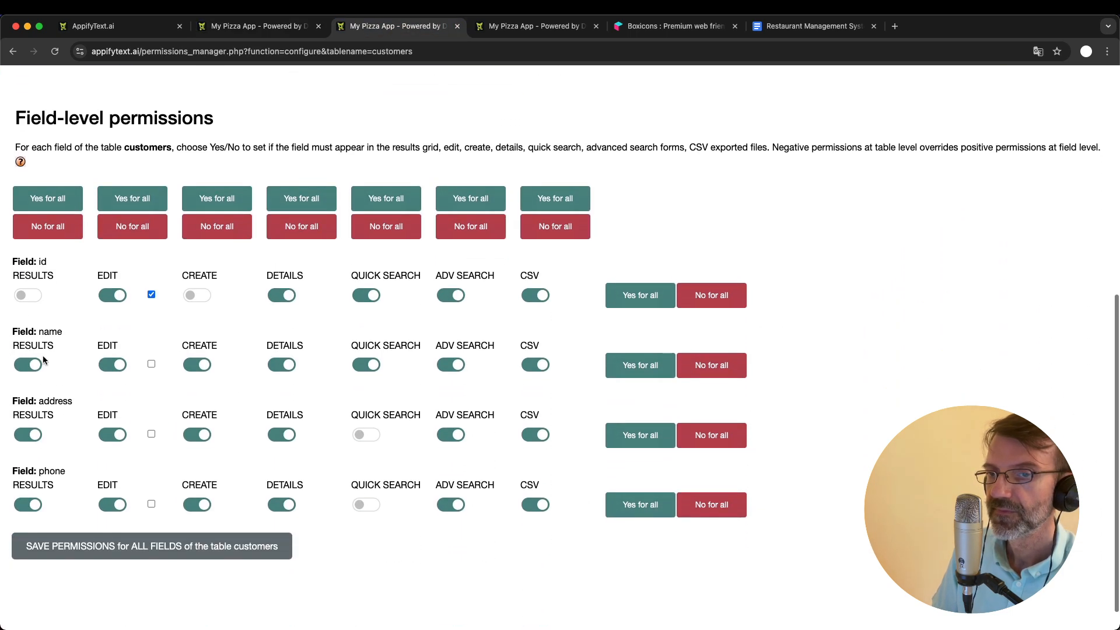
left_click(28, 295)
left_click(131, 546)
scroll(131, 557, "down", 5)
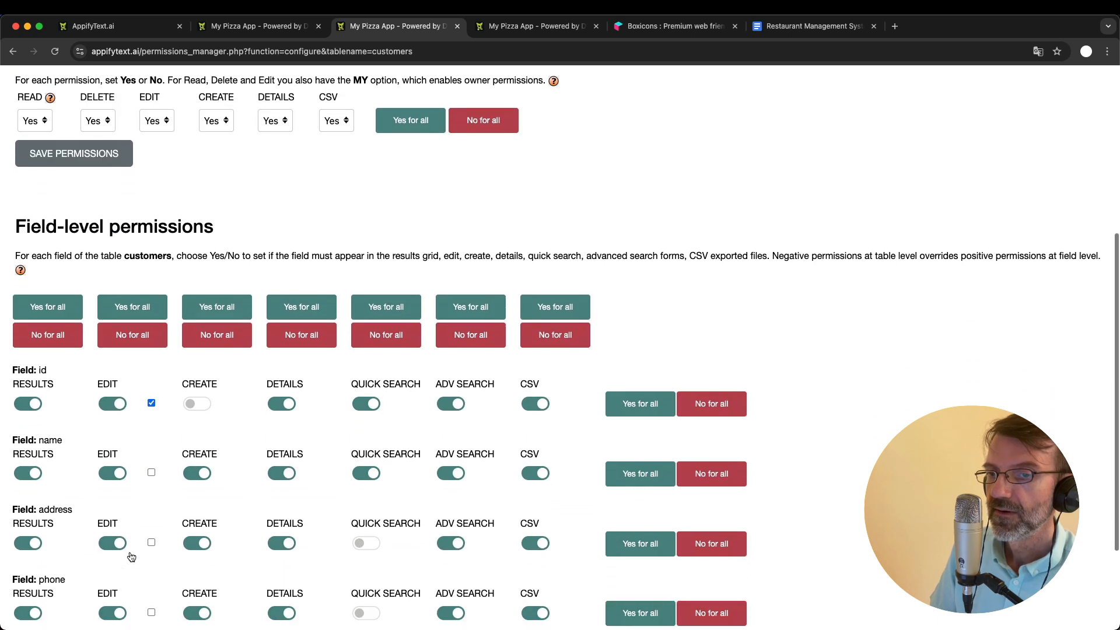
- Compare the customers table's field-level Quick Search and Adv Search permissions with the search filters and advanced search form in the app
scroll(52, 448, "down", 1)
scroll(51, 448, "down", 1)
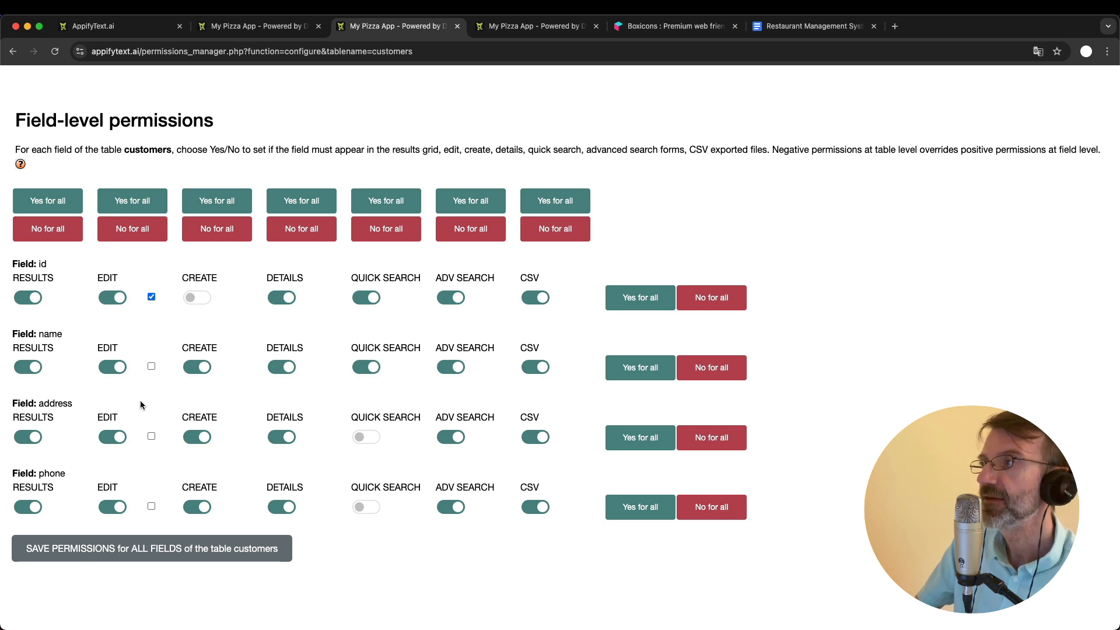
mouse_move(151, 294)
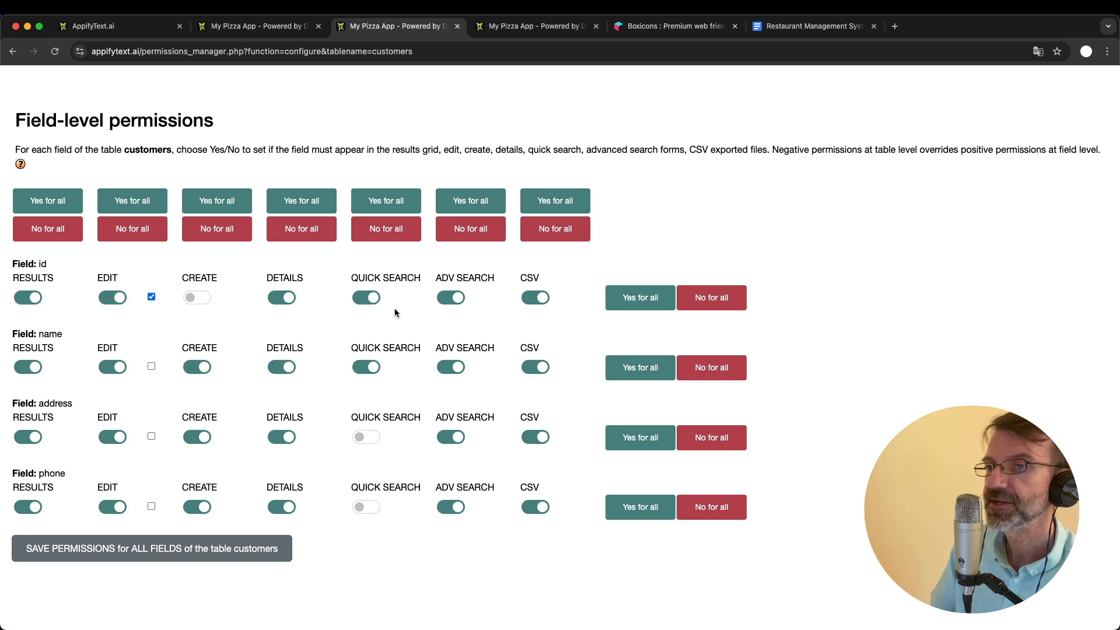
left_click(264, 29)
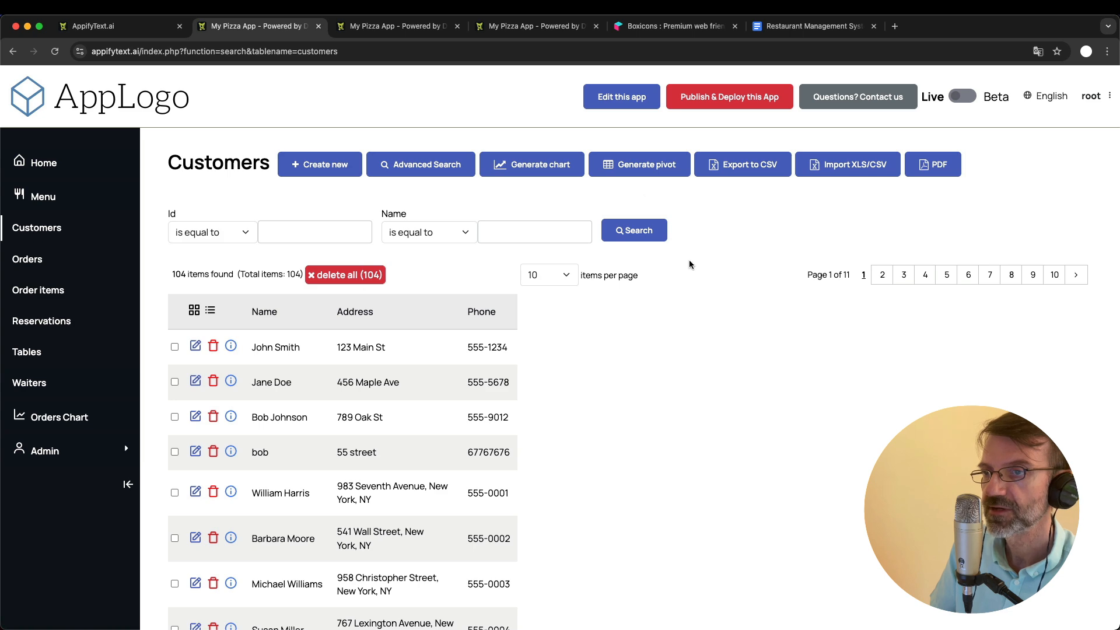
left_click(389, 28)
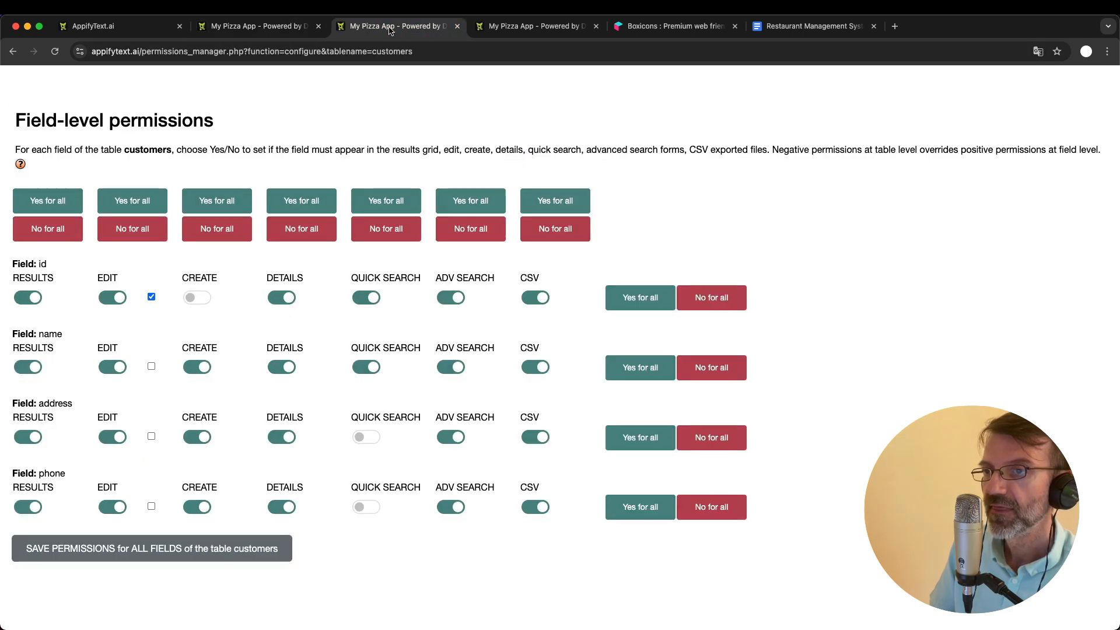
left_click(272, 32)
left_click(424, 169)
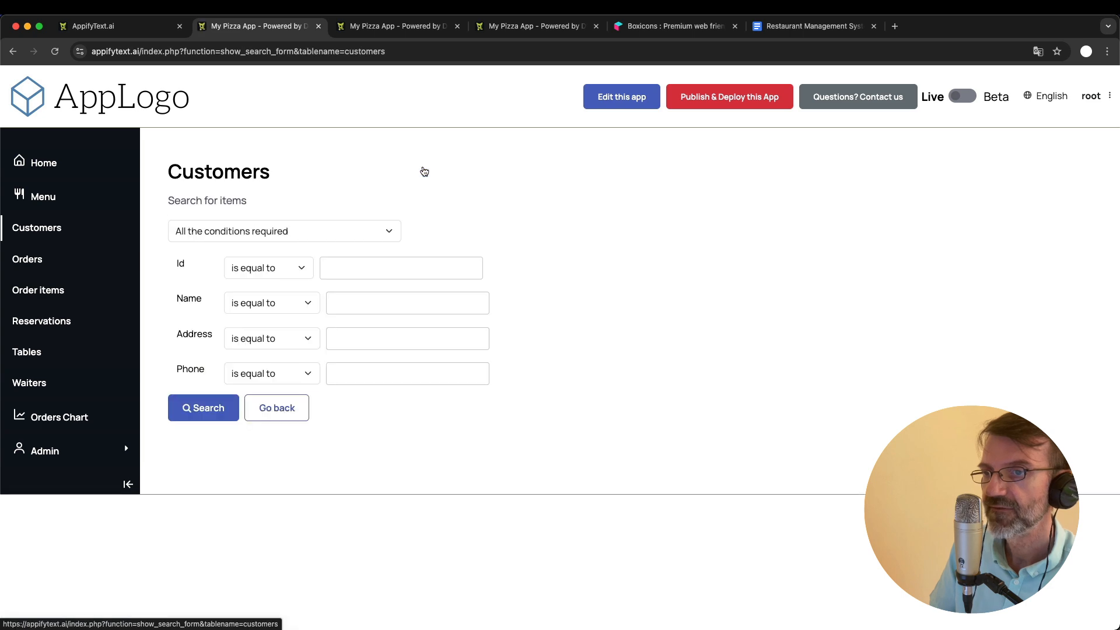
left_click(416, 26)
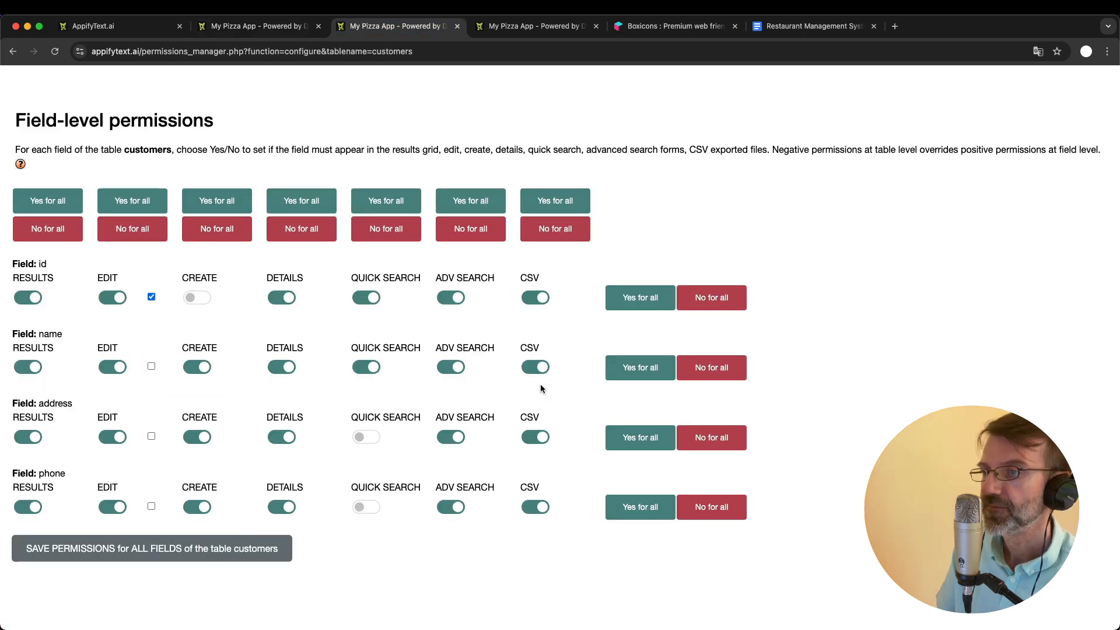
- Examine the Managers group's table-level and field-level permissions for the customers table, and review the available tables, custom pages and groups
scroll(540, 388, "up", 7)
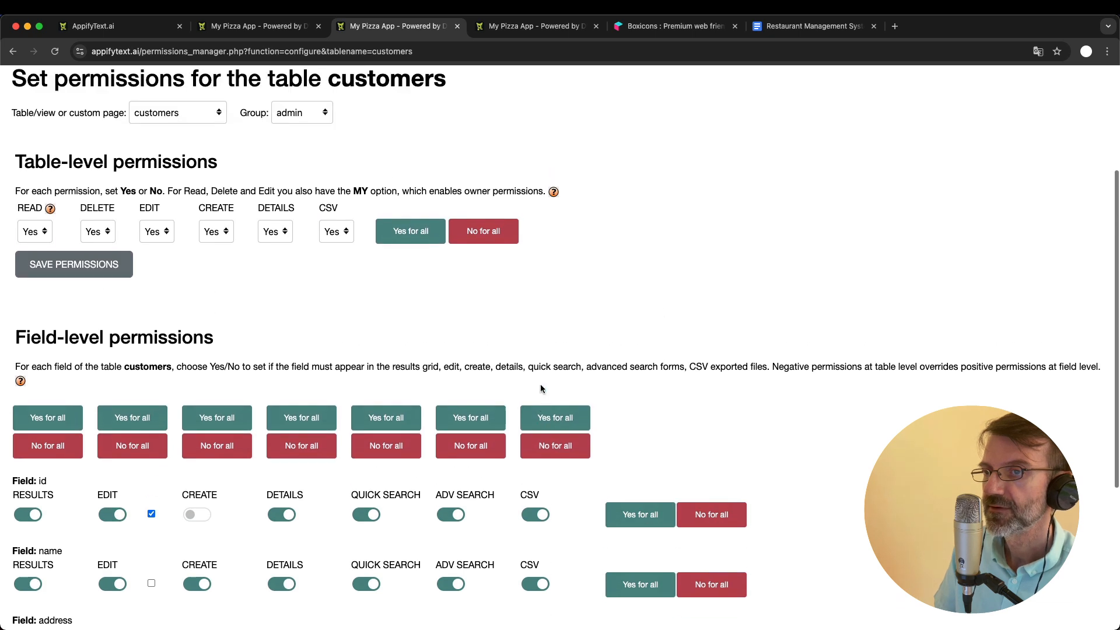
scroll(541, 388, "down", 4)
scroll(541, 388, "down", 2)
scroll(540, 388, "up", 8)
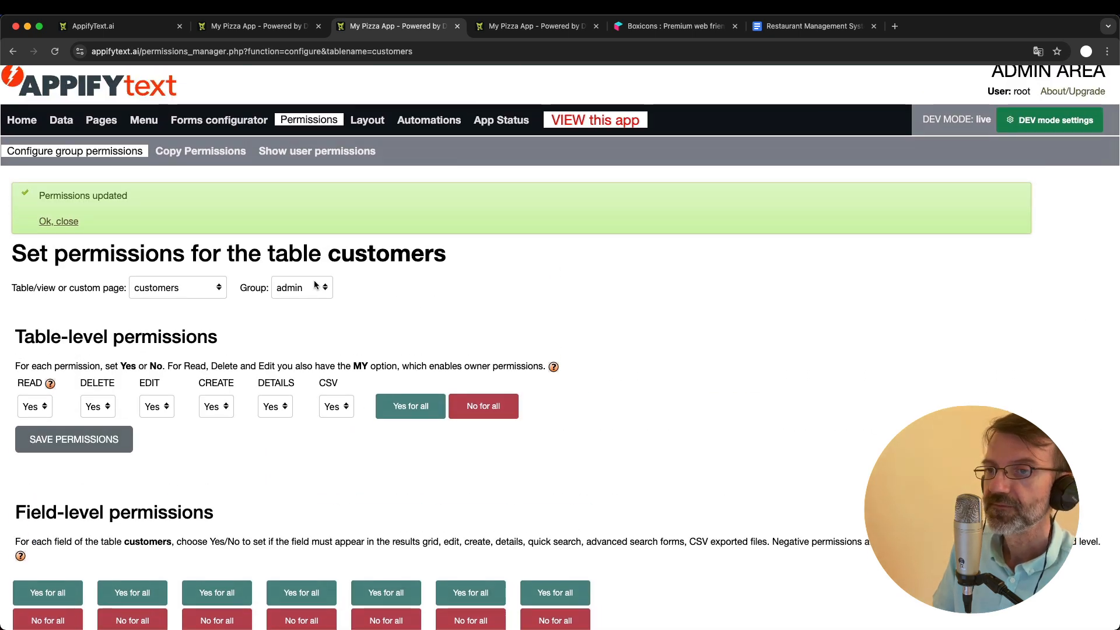
left_click(293, 289)
left_click(302, 303)
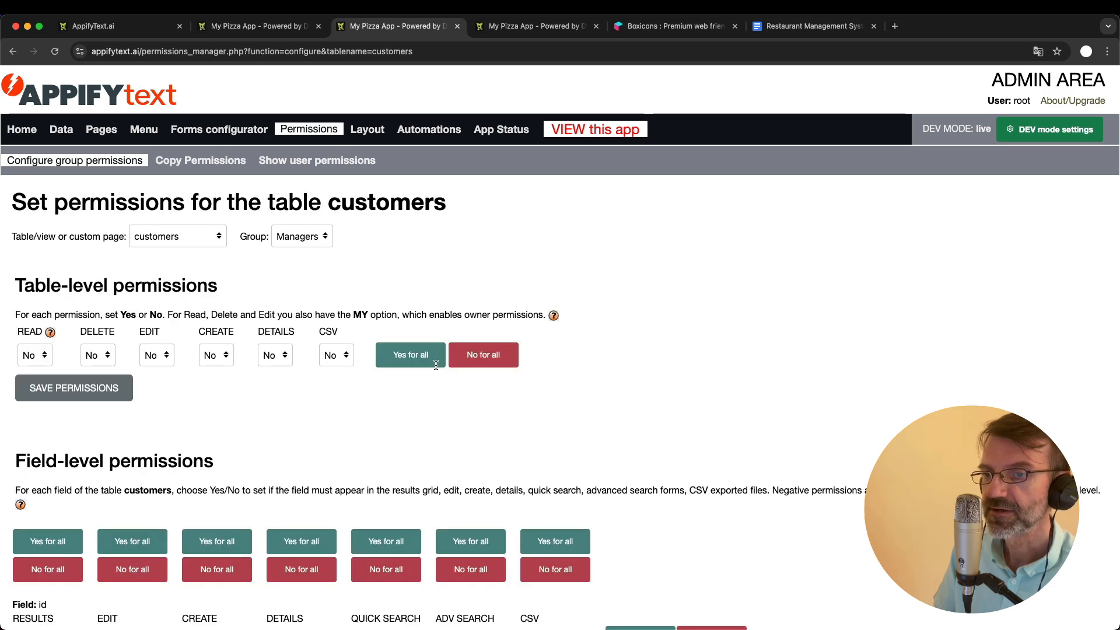
scroll(436, 365, "down", 5)
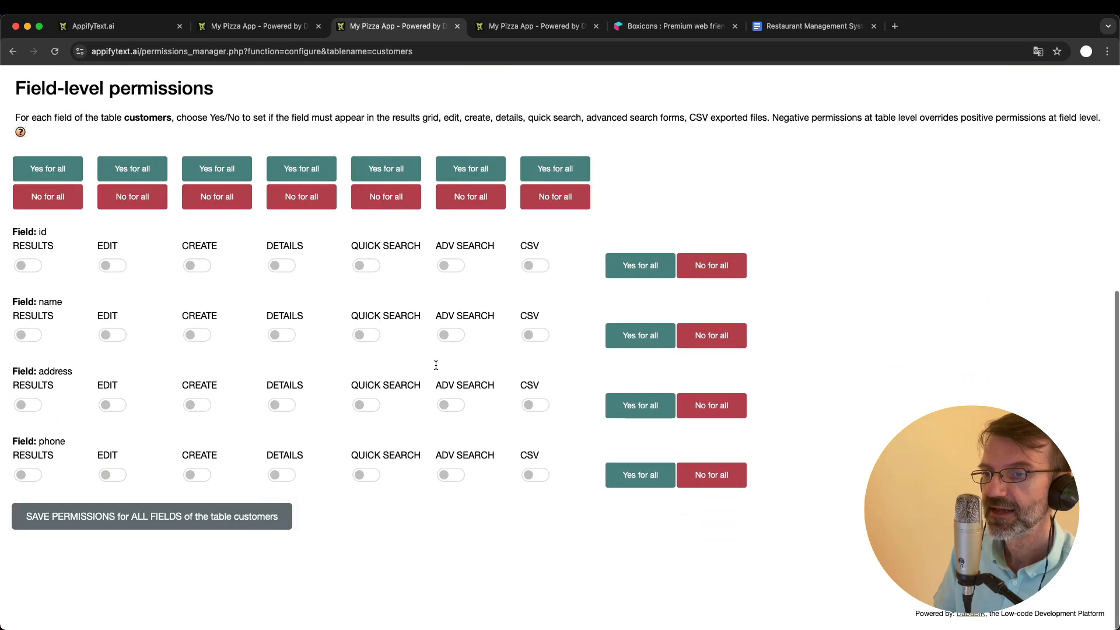
scroll(436, 365, "up", 6)
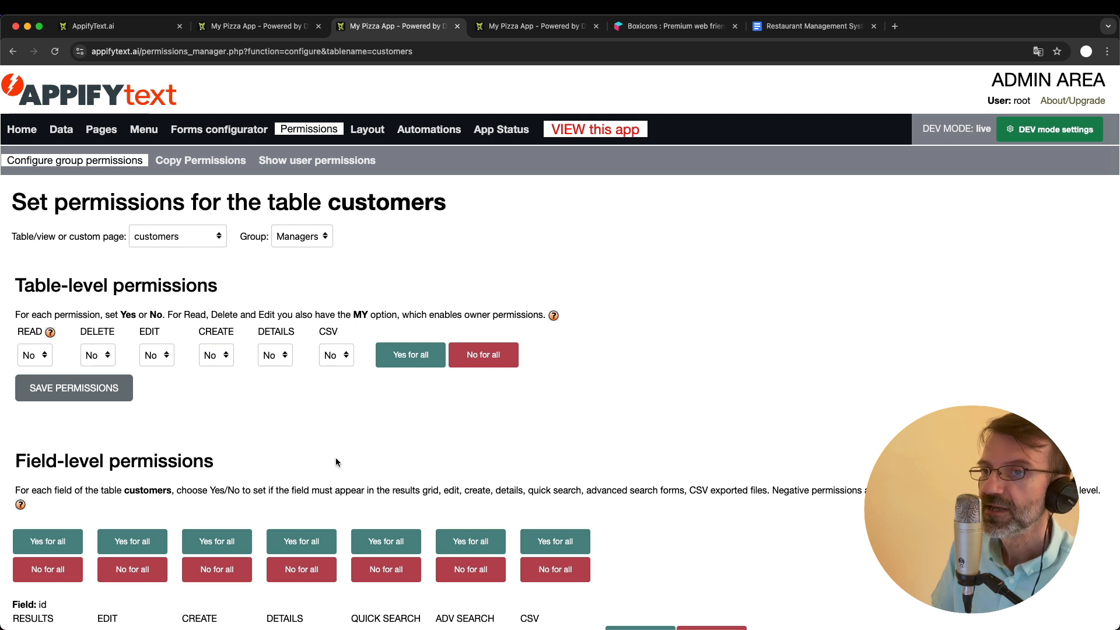
left_click(213, 235)
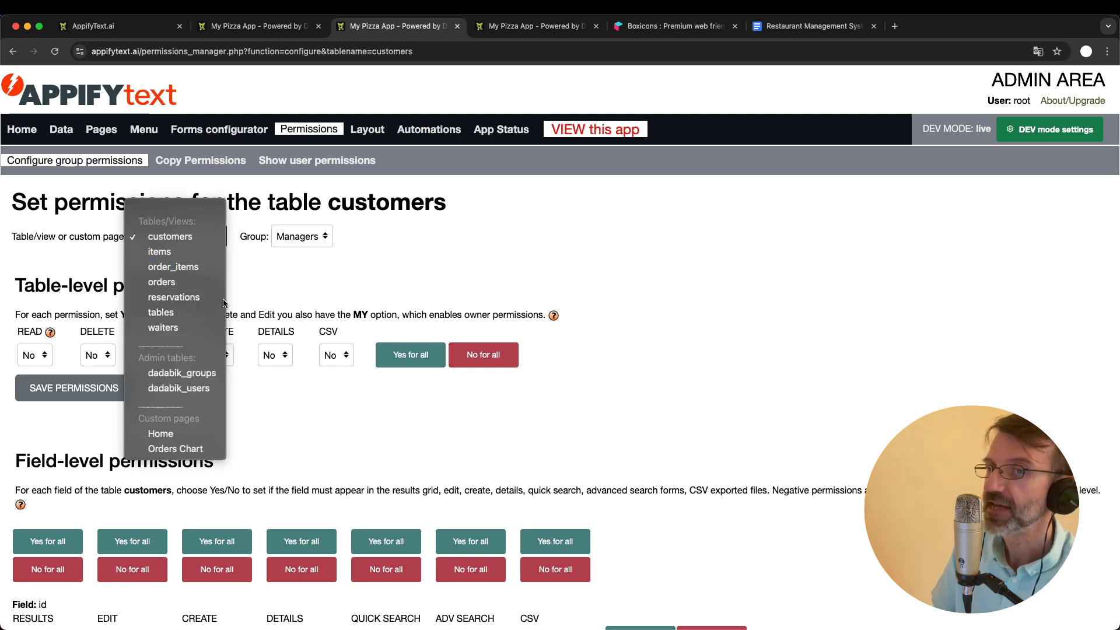
left_click(408, 257)
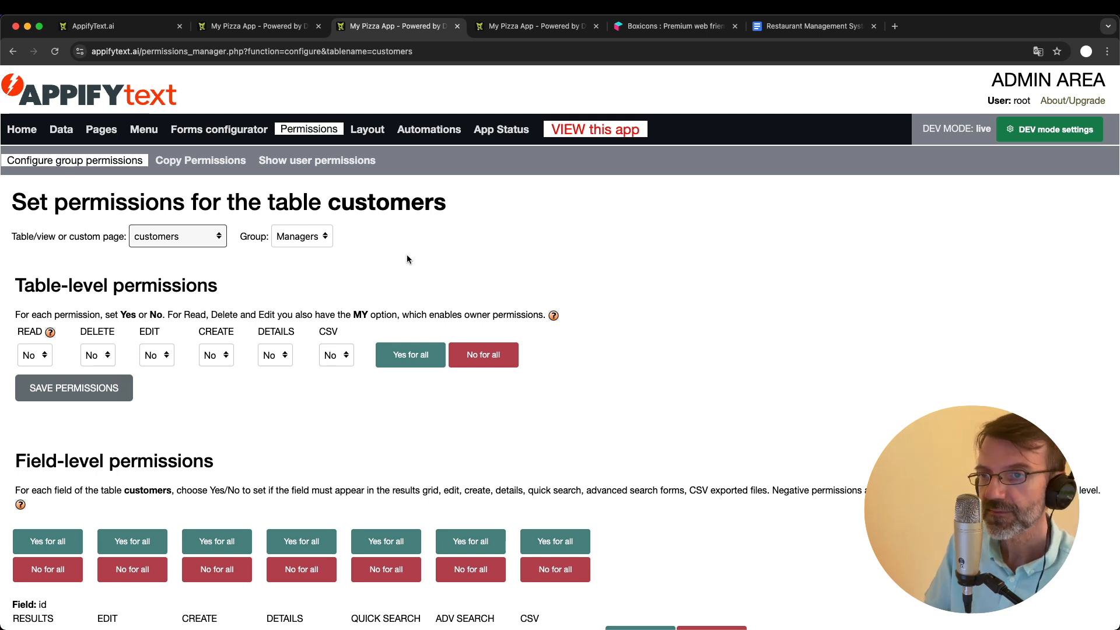
left_click(309, 236)
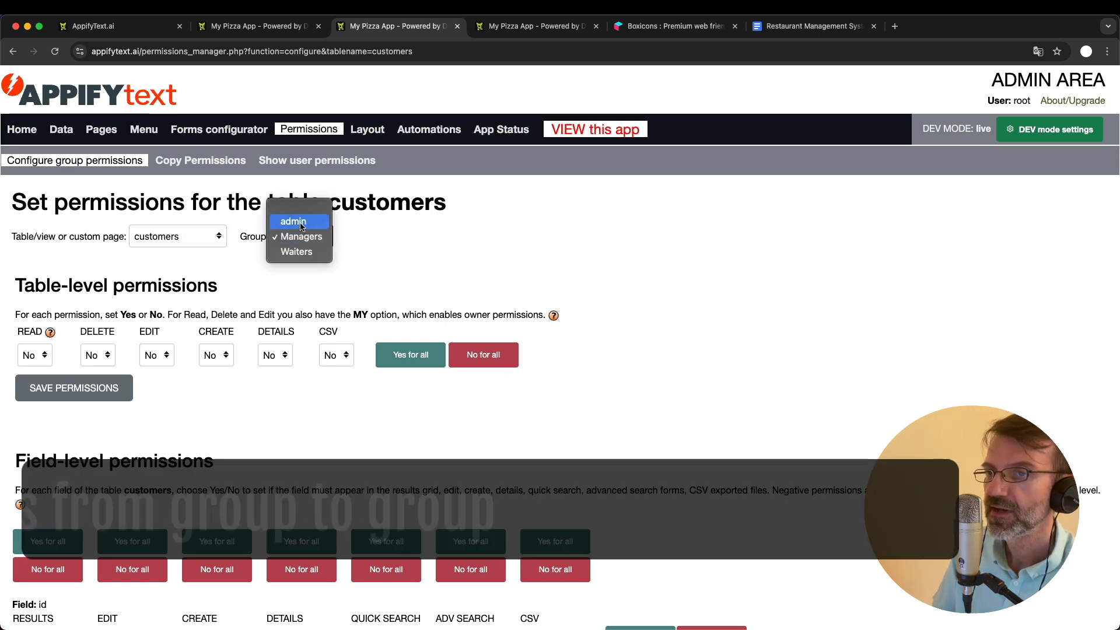
left_click(361, 244)
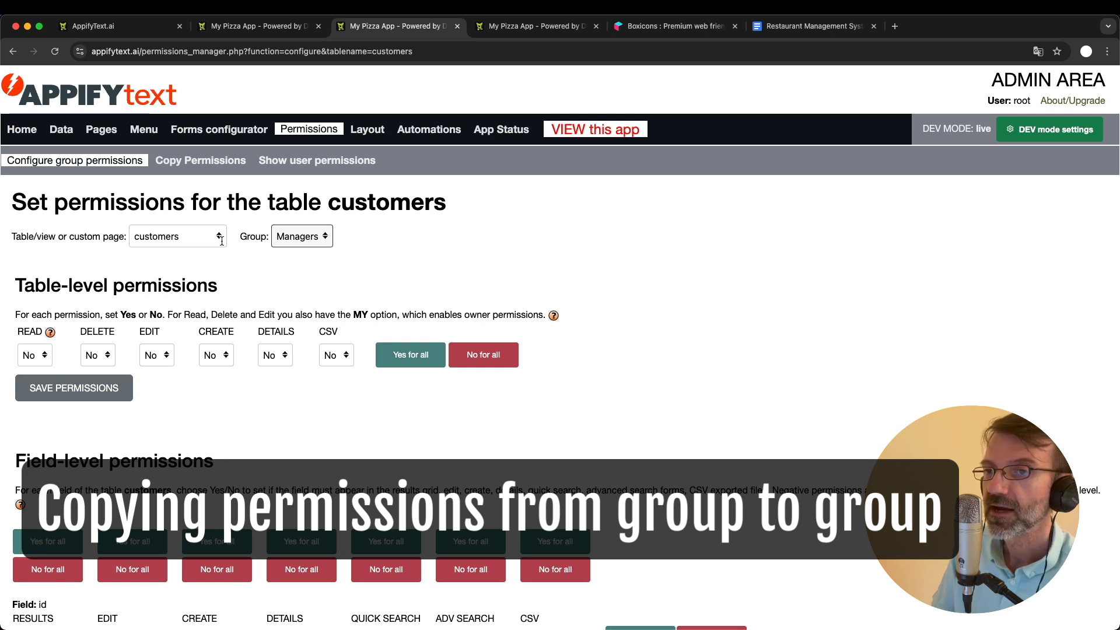
- Copy the permissions from the admin group to the Managers group for all tables and custom pages
left_click(208, 162)
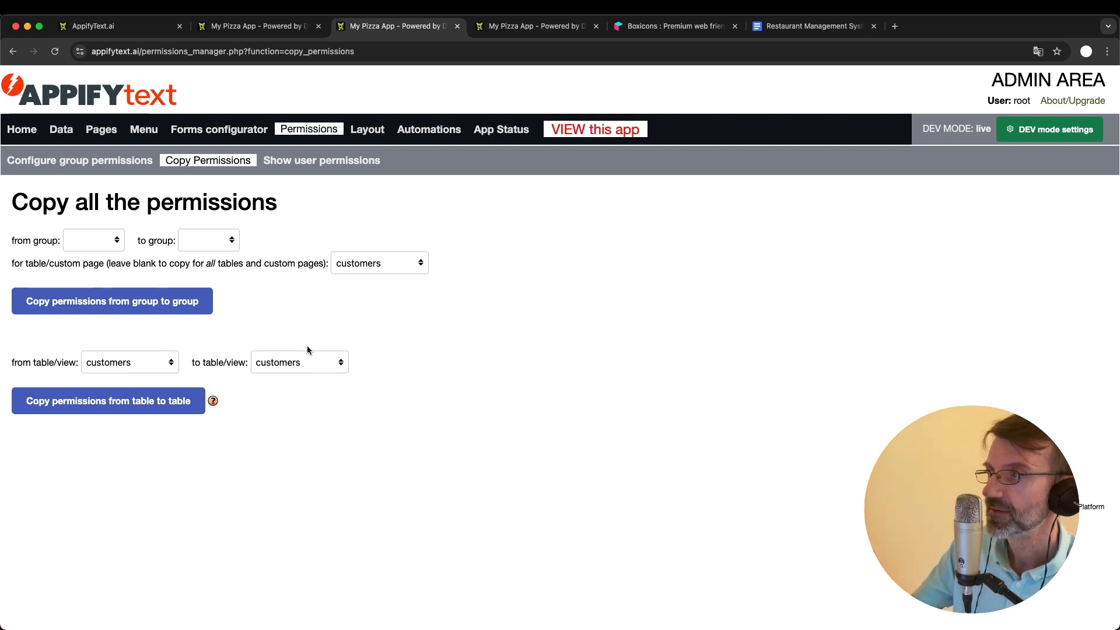
left_click(97, 243)
left_click(97, 258)
left_click(198, 236)
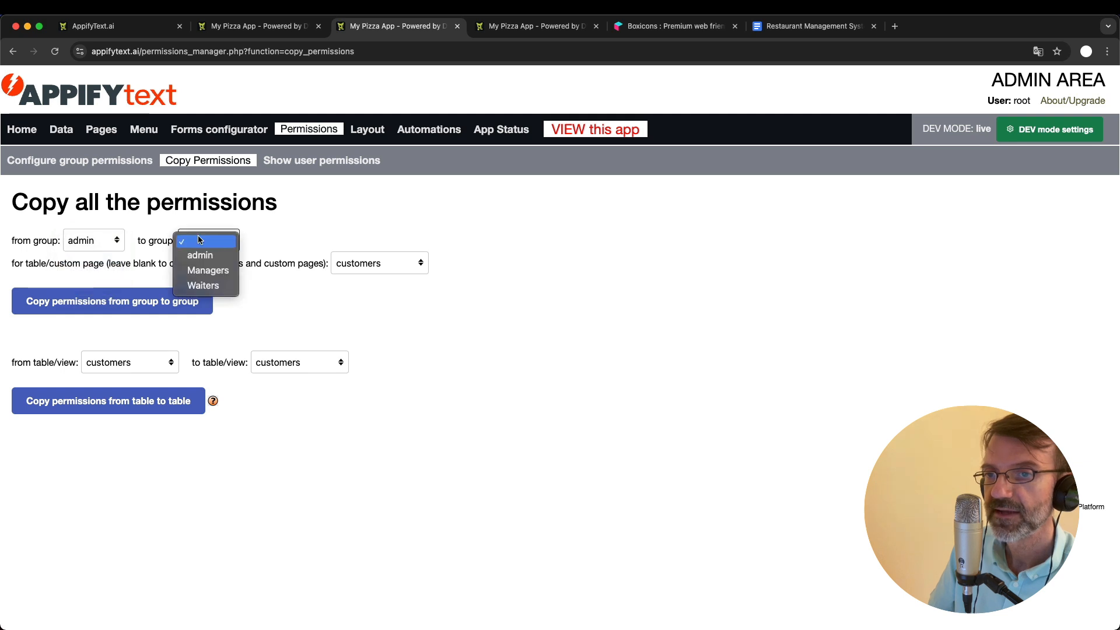
left_click(210, 270)
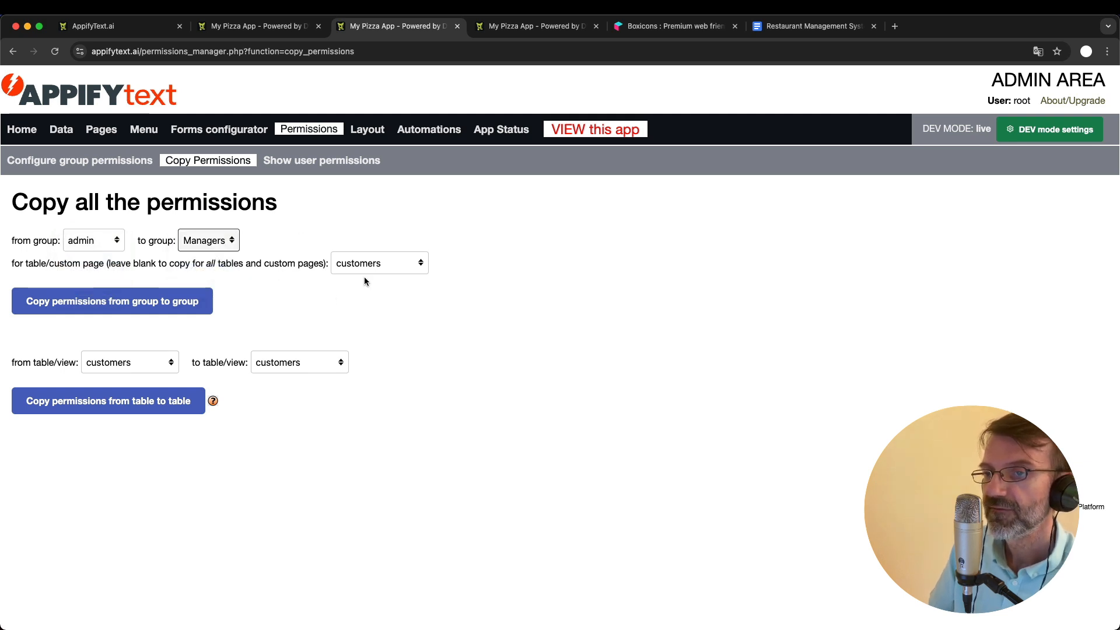
left_click(364, 261)
left_click(376, 235)
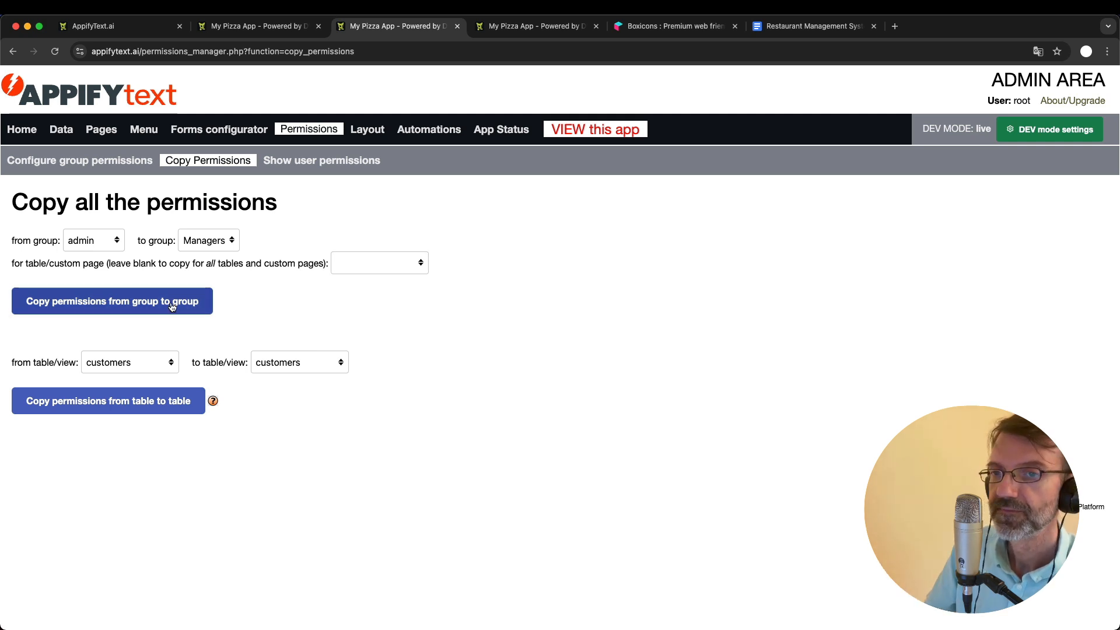
left_click(130, 309)
left_click(661, 150)
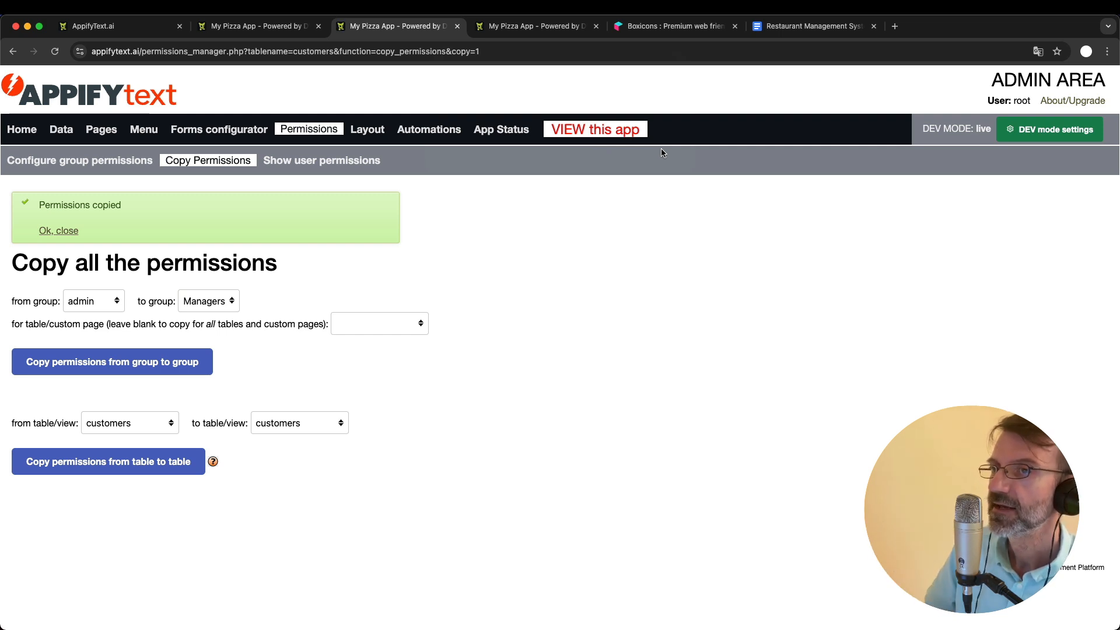
- View the app's Admin entries, and copy the admin group's permissions for all tables and custom pages to the Waiters group
left_click(271, 27)
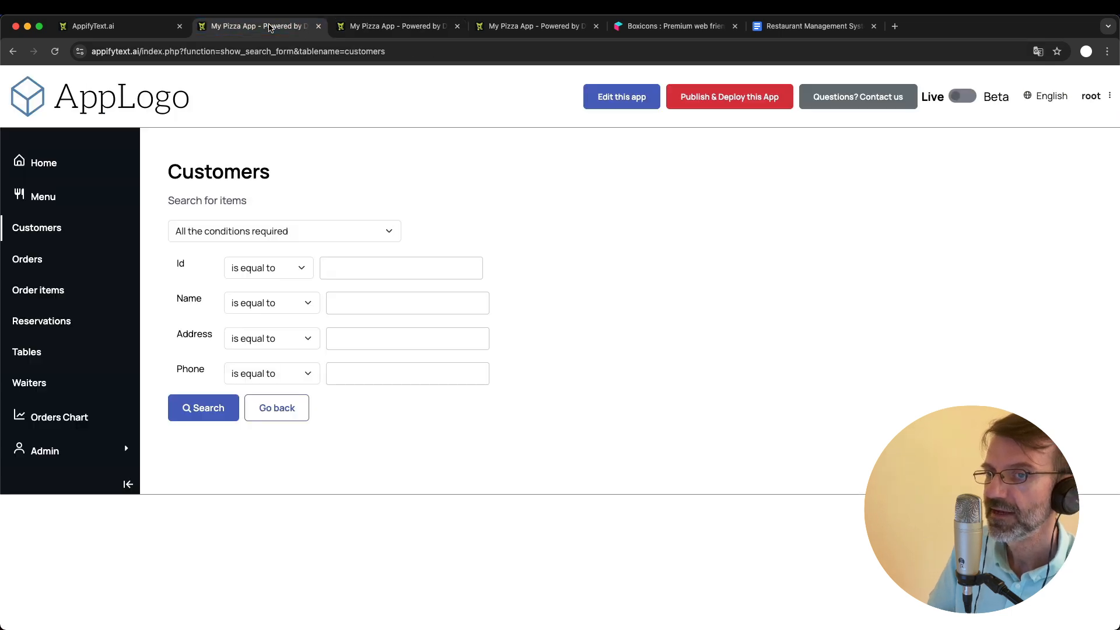
left_click(48, 456)
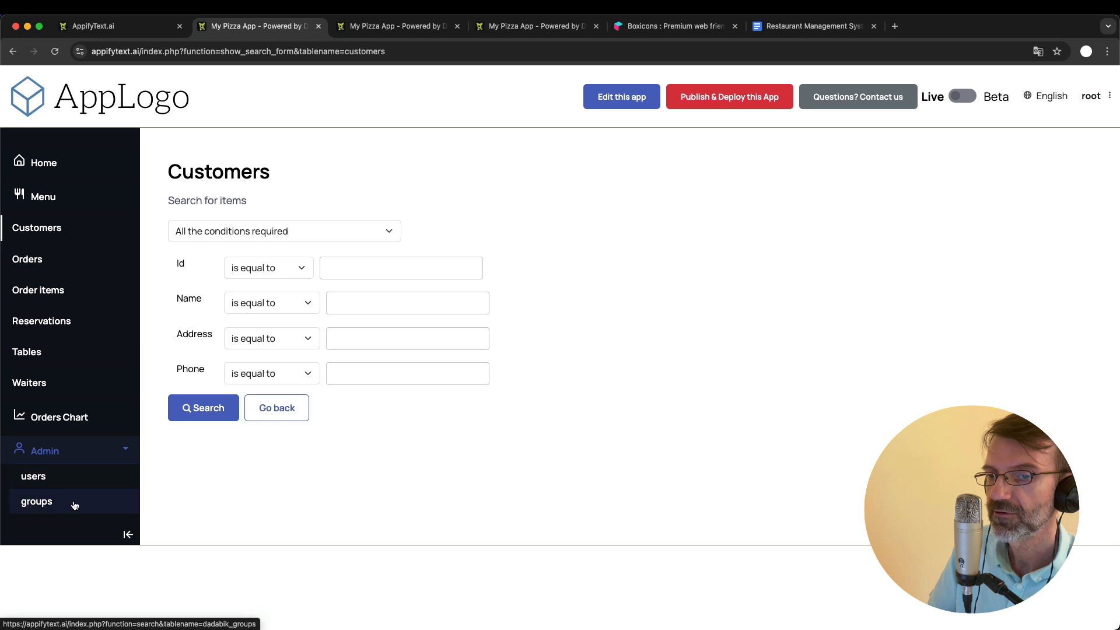
left_click(413, 23)
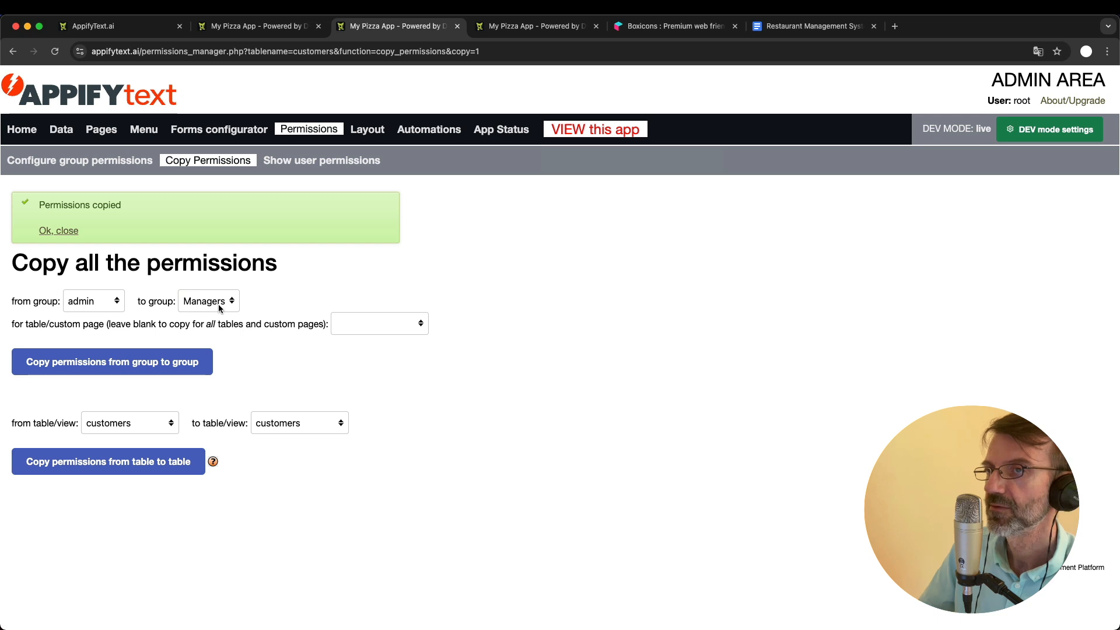
left_click(204, 300)
left_click(203, 317)
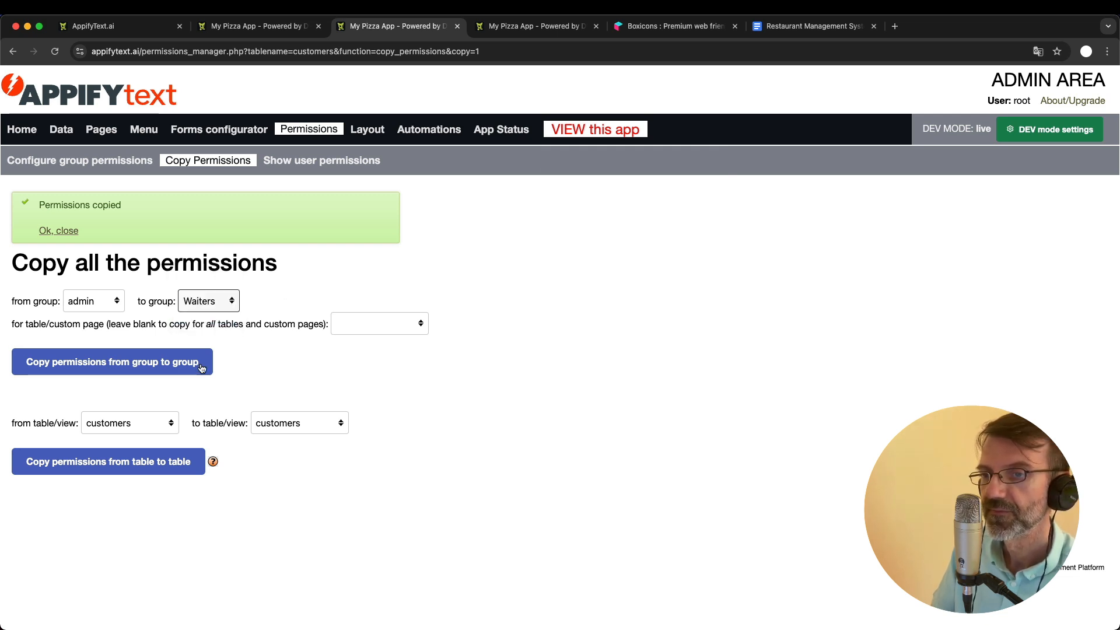
left_click(149, 362)
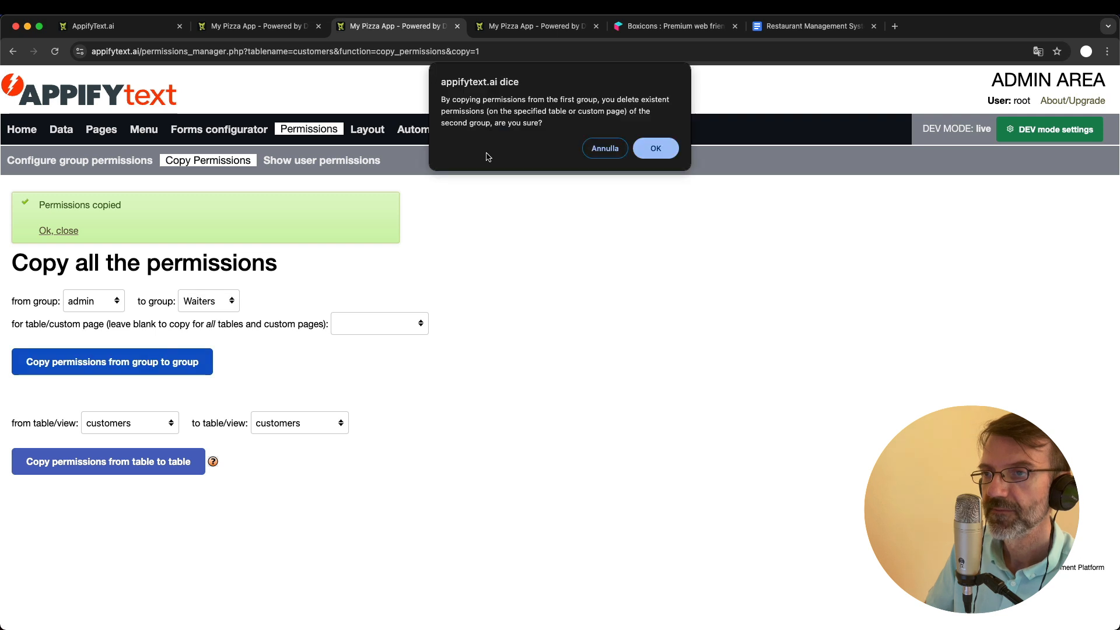
left_click(653, 150)
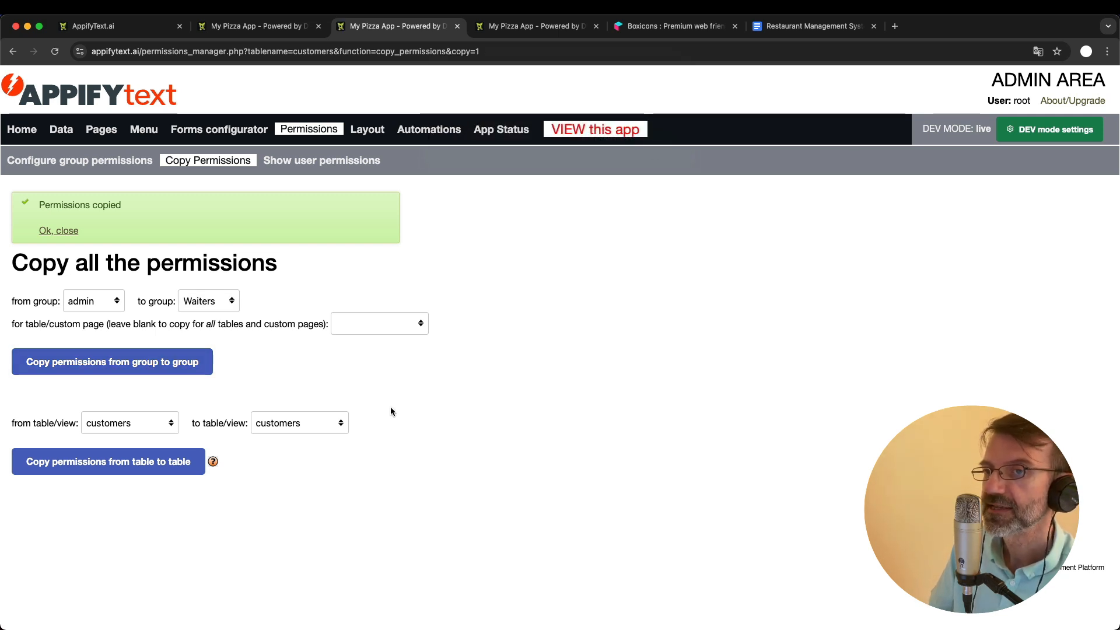
- For the Waiters group, set the items table's Delete, Edit and Create permissions to No and save them
left_click(76, 161)
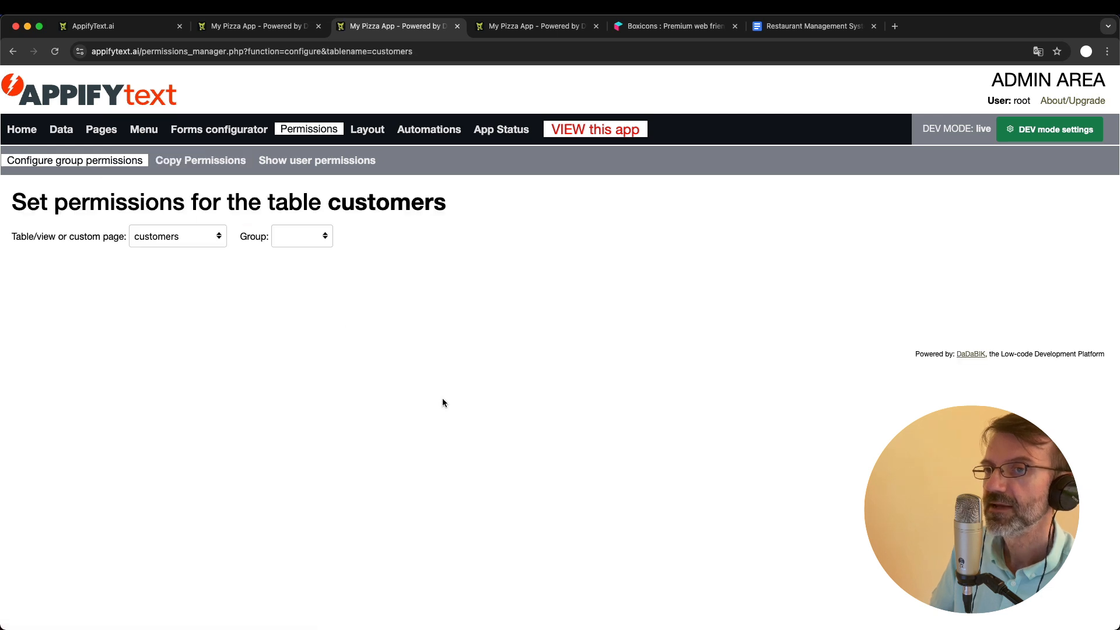
left_click(283, 236)
left_click(301, 281)
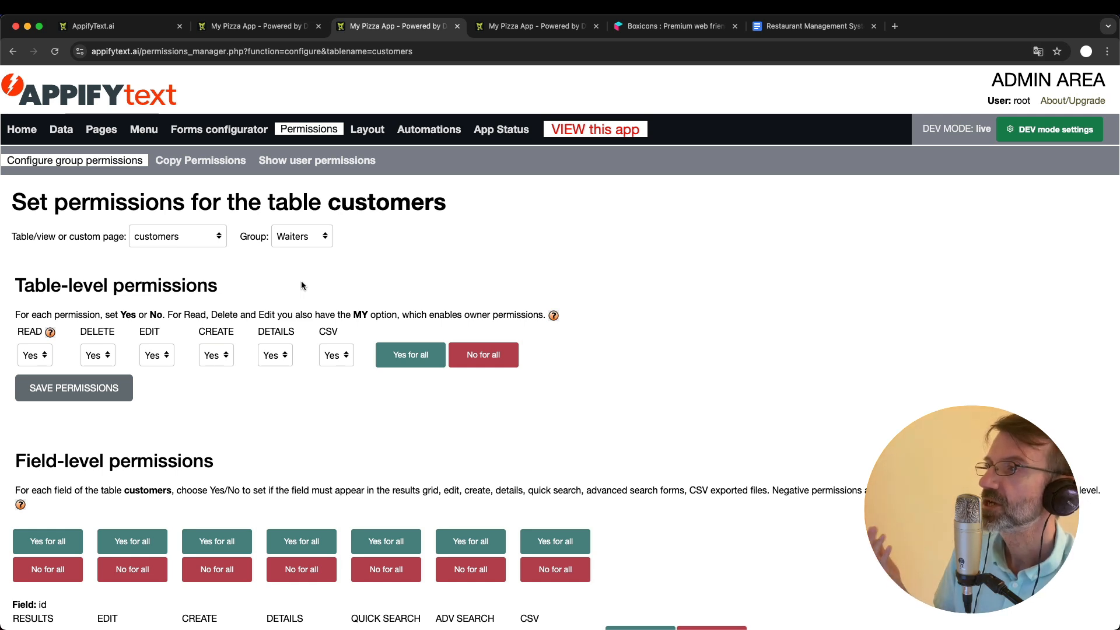
left_click(165, 238)
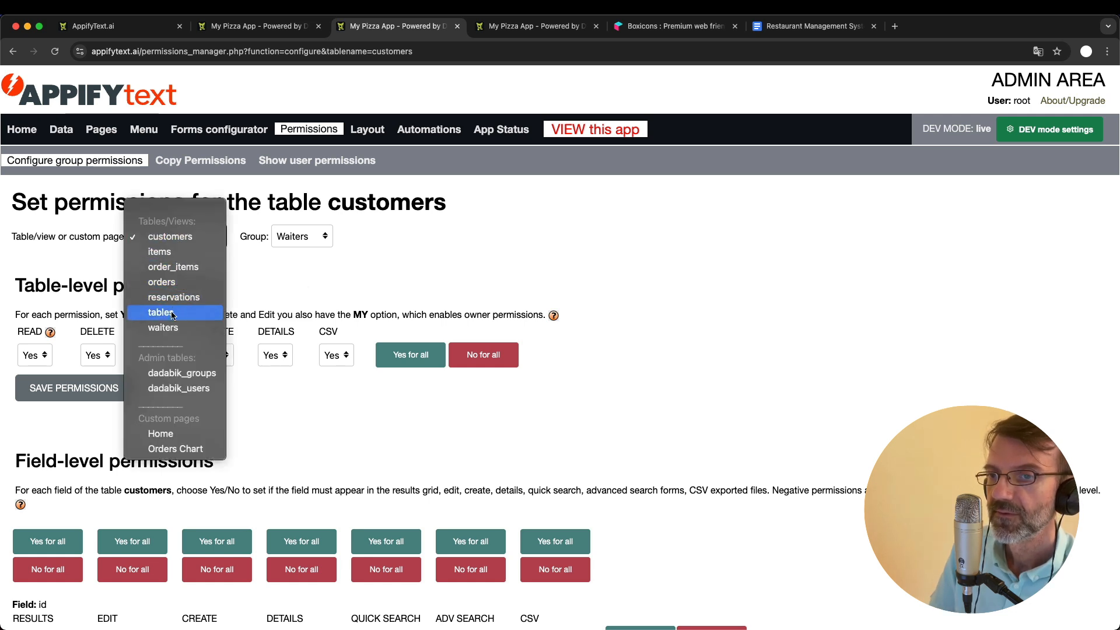
left_click(165, 250)
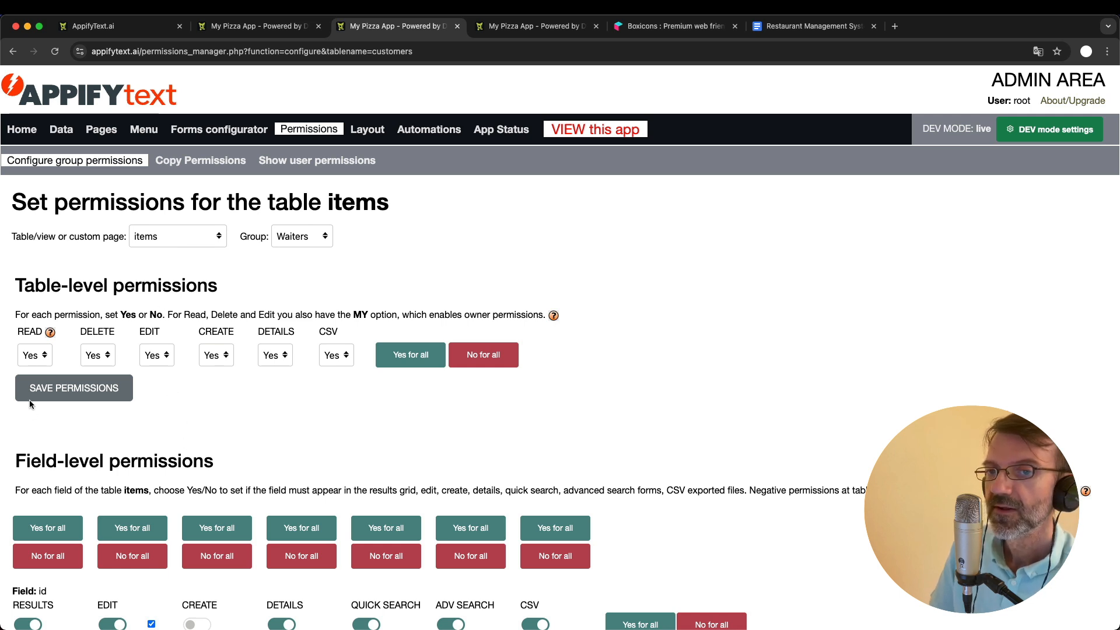
left_click(98, 355)
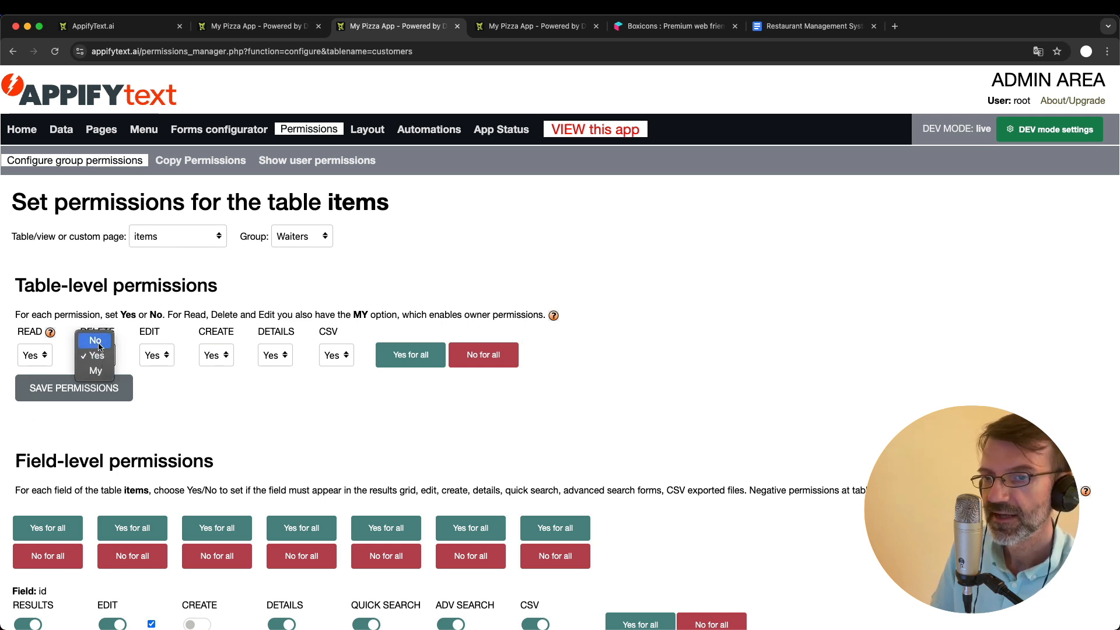
left_click(97, 342)
left_click(155, 356)
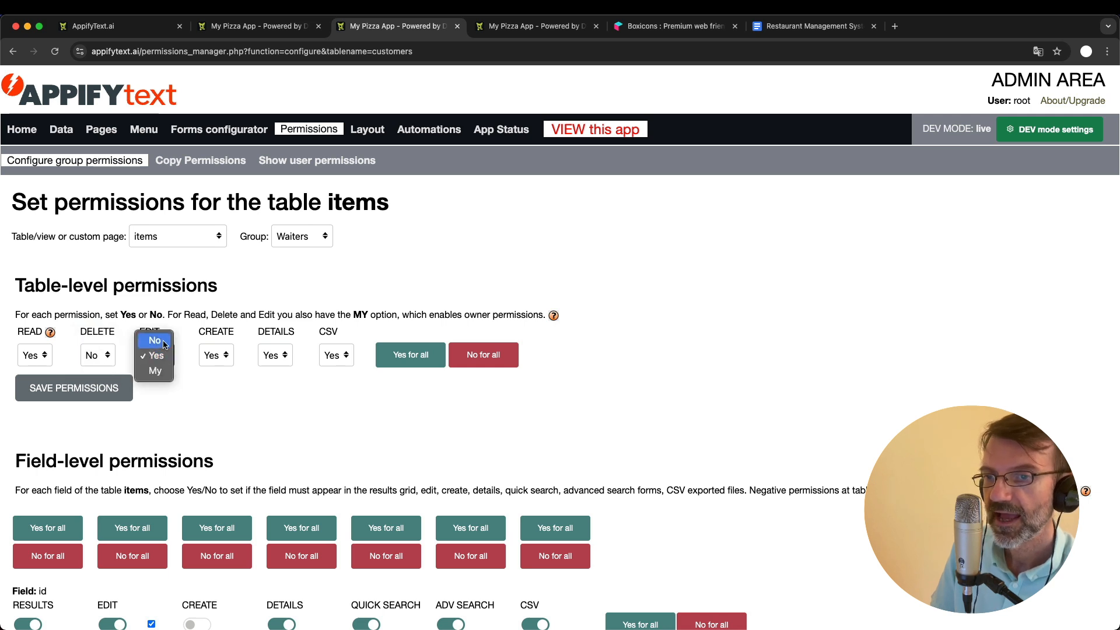
left_click(155, 341)
left_click(216, 355)
left_click(214, 356)
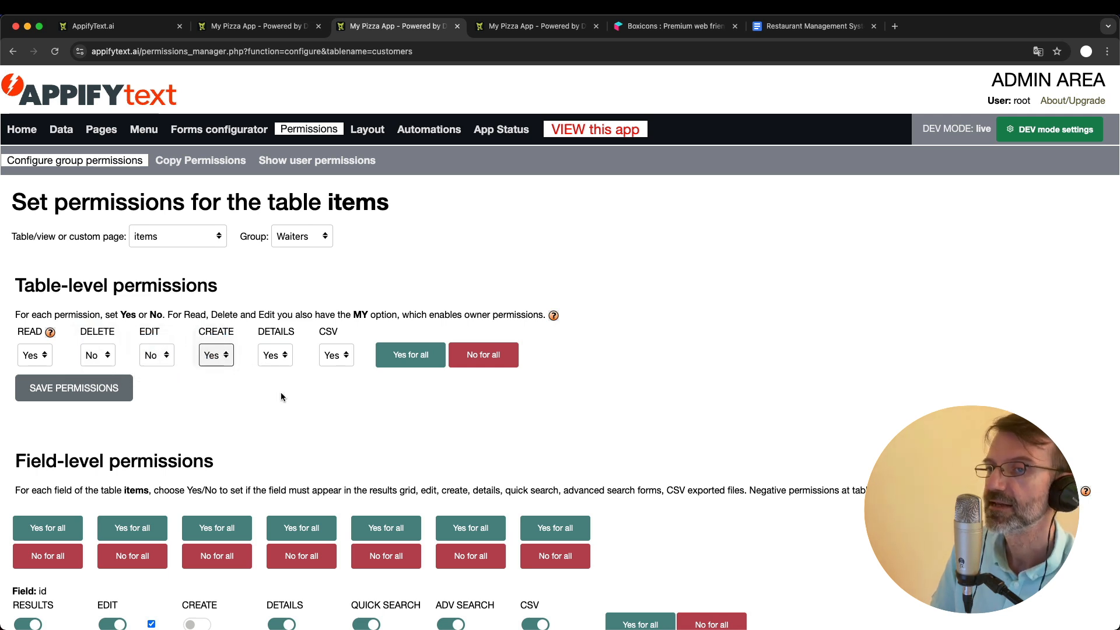
key("n")
left_click(101, 390)
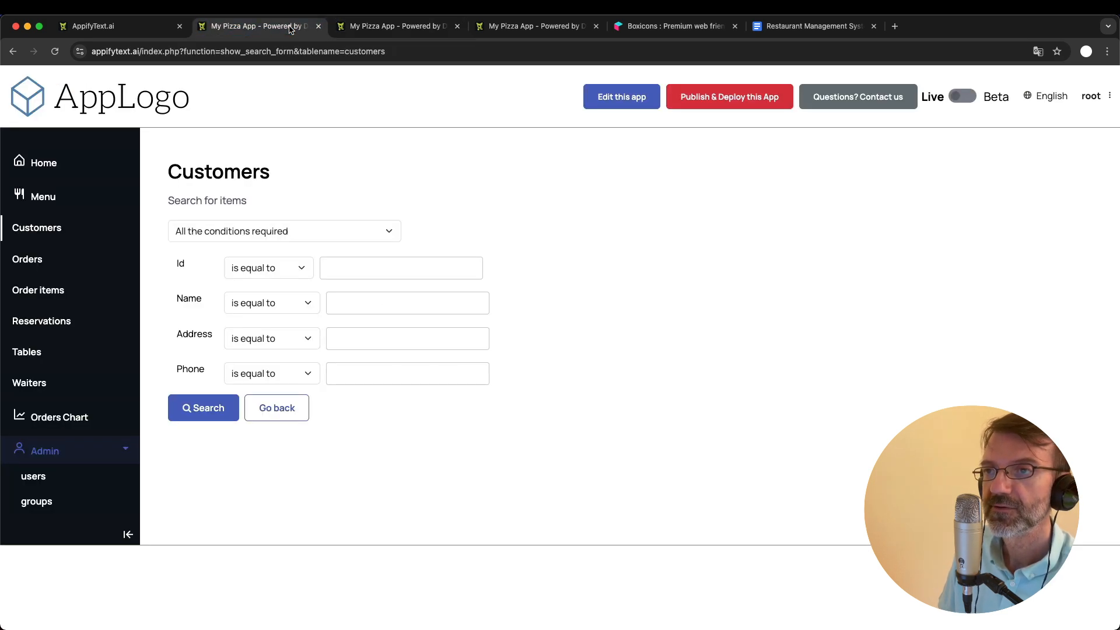
- Switch to the running app, log out of the root account, and log in with the waiter's username and password
left_click(257, 25)
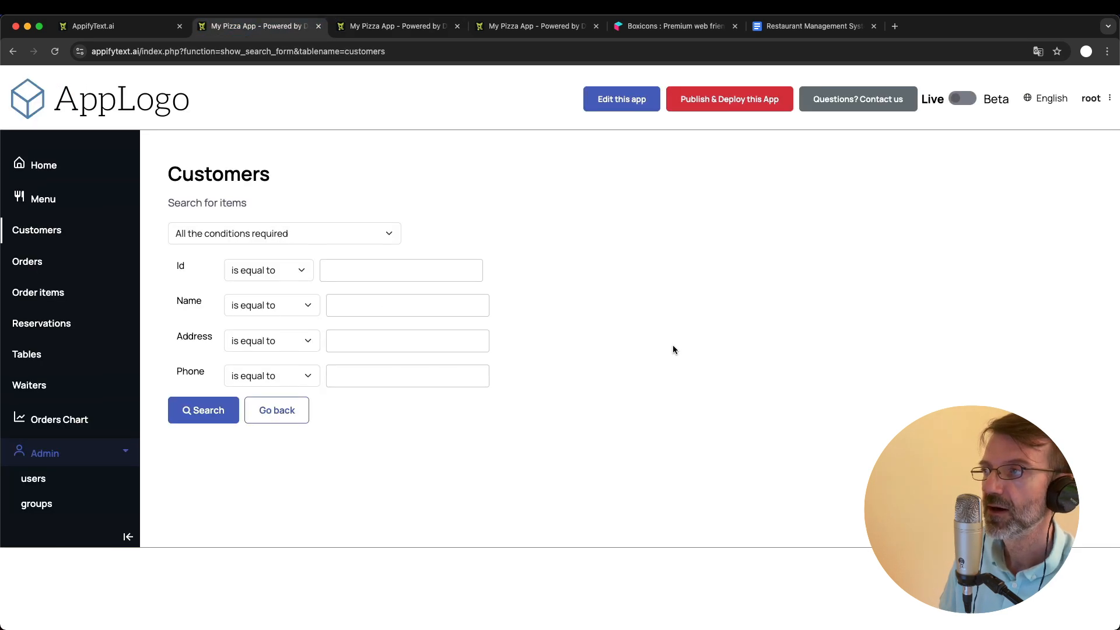
left_click(1090, 96)
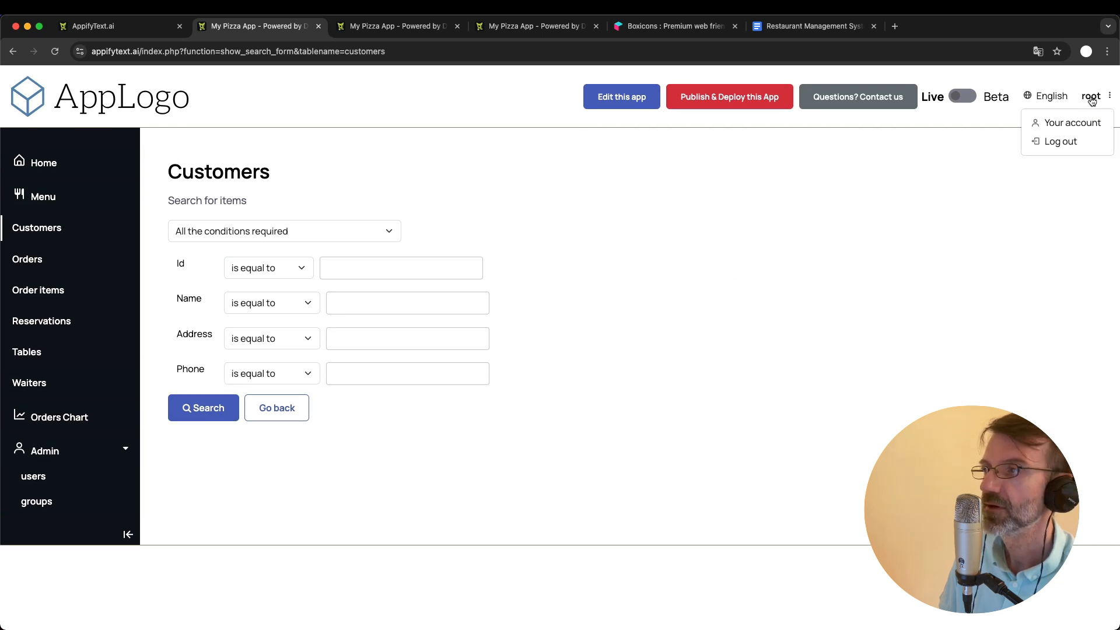
left_click(1062, 141)
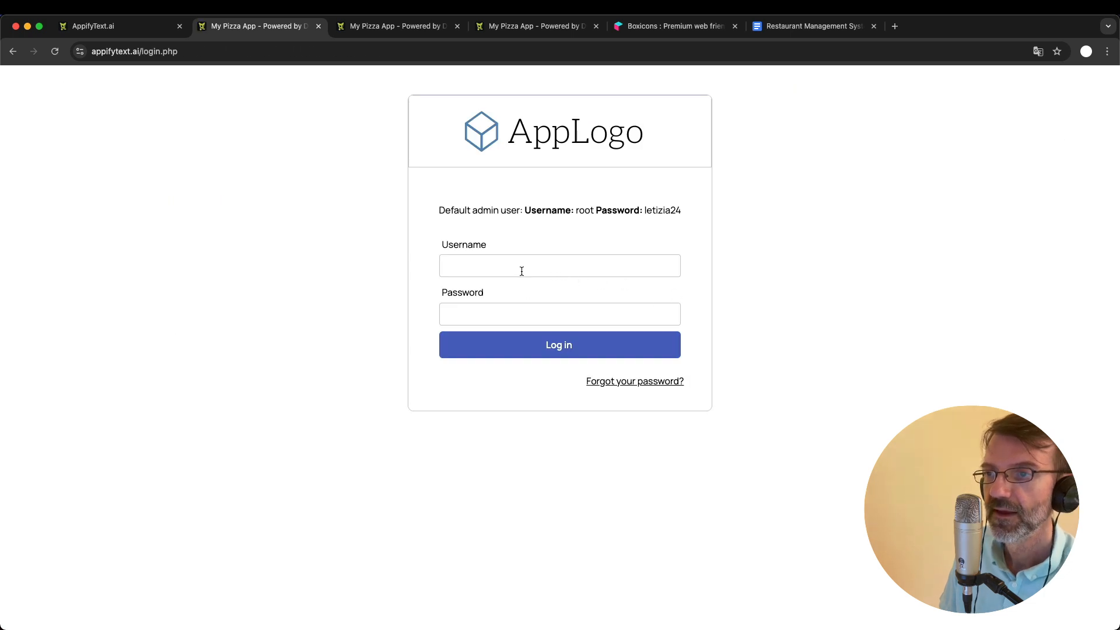
left_click(522, 271)
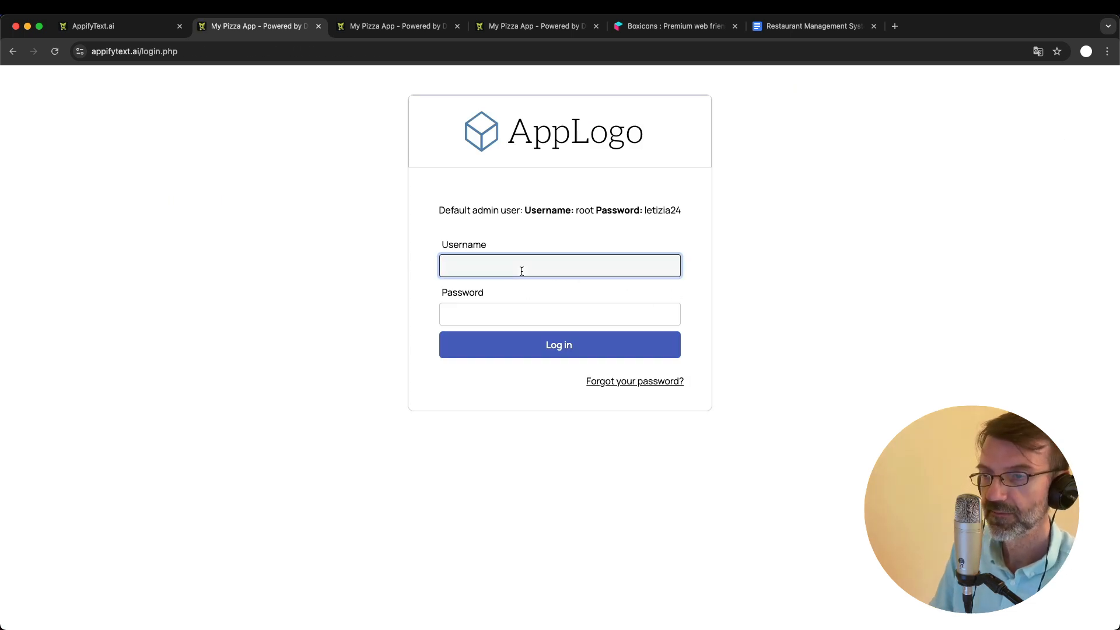
key("Tab")
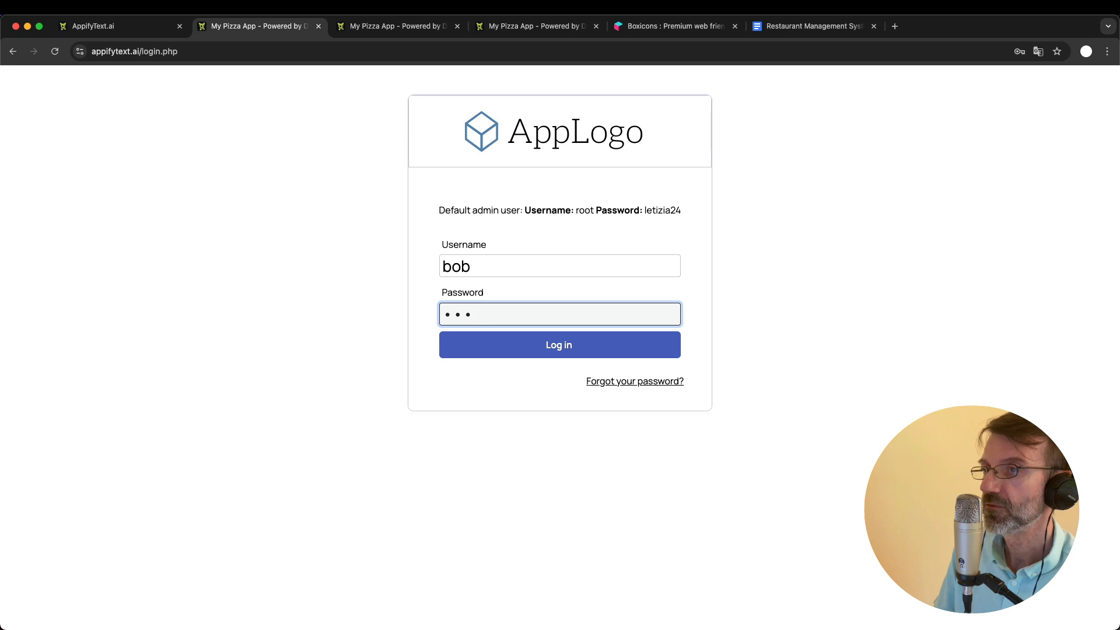
key("Return")
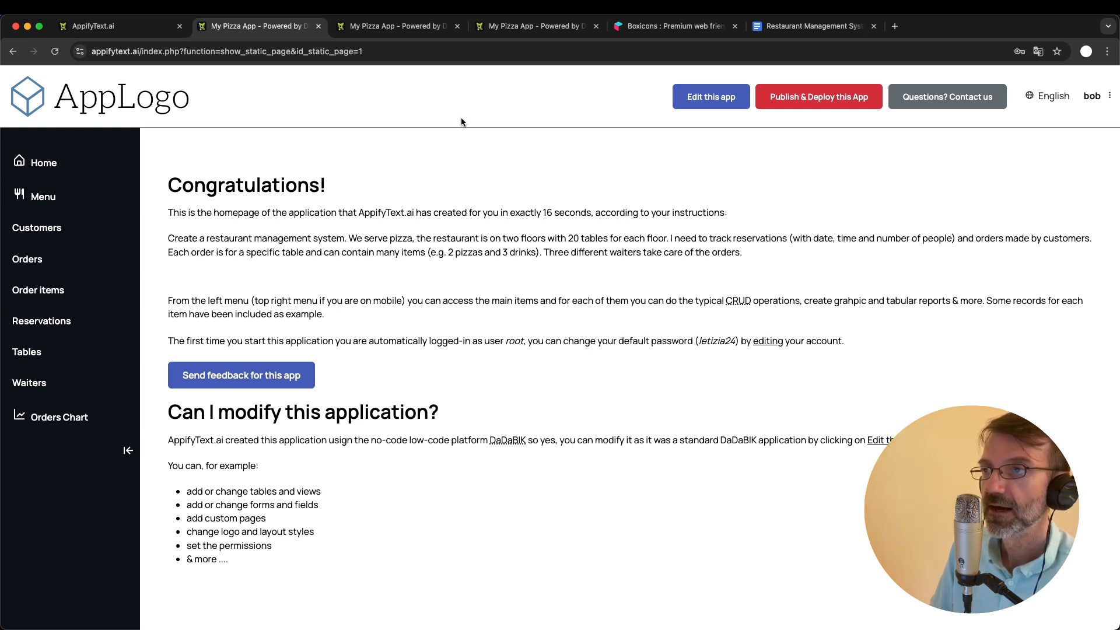
- Try to edit the app from the waiter's account, and compare the actions available on the Orders and Menu pages
left_click(707, 98)
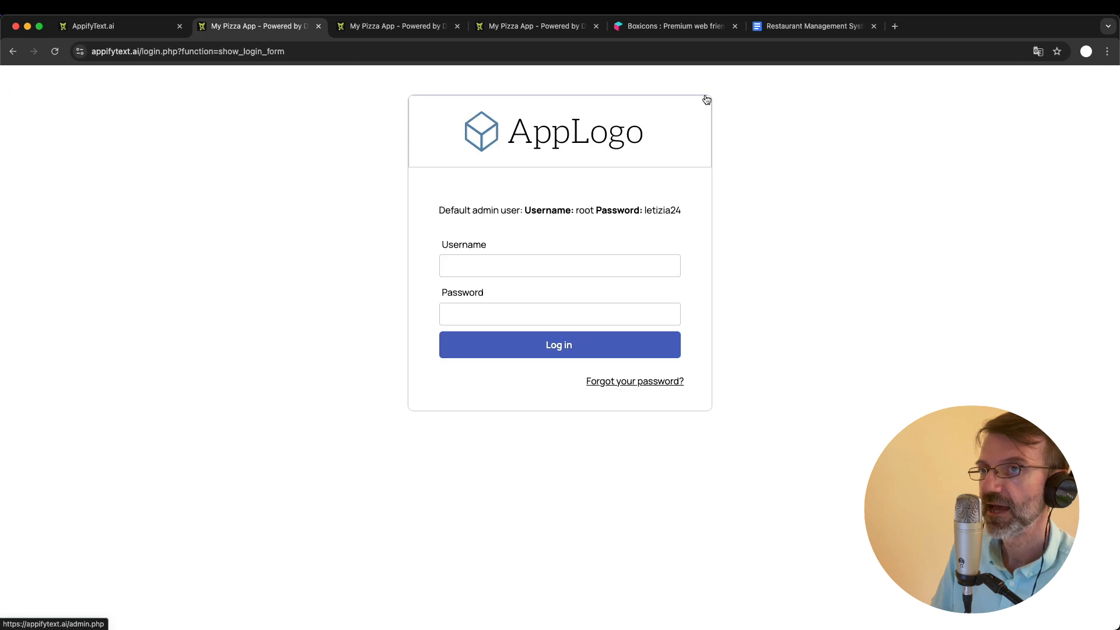
left_click(13, 52)
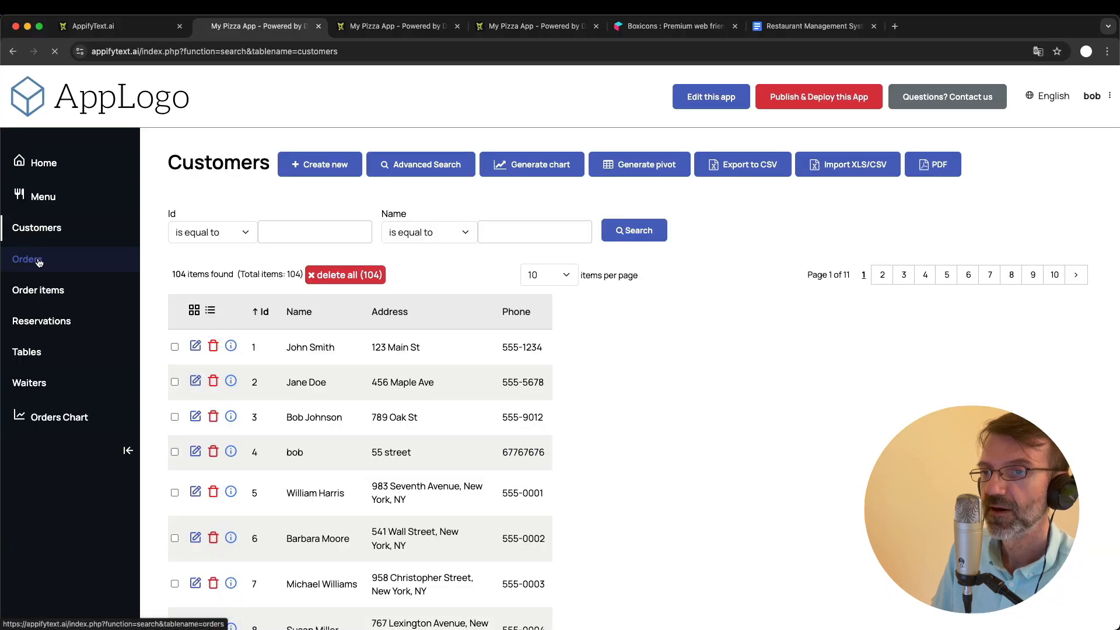
left_click(29, 259)
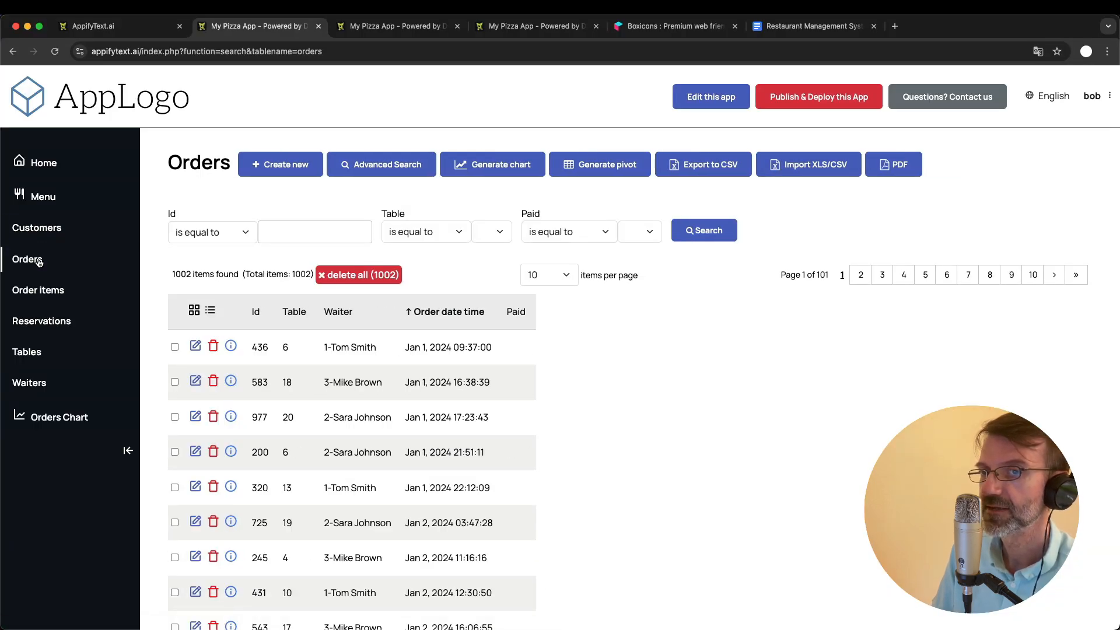
left_click(47, 207)
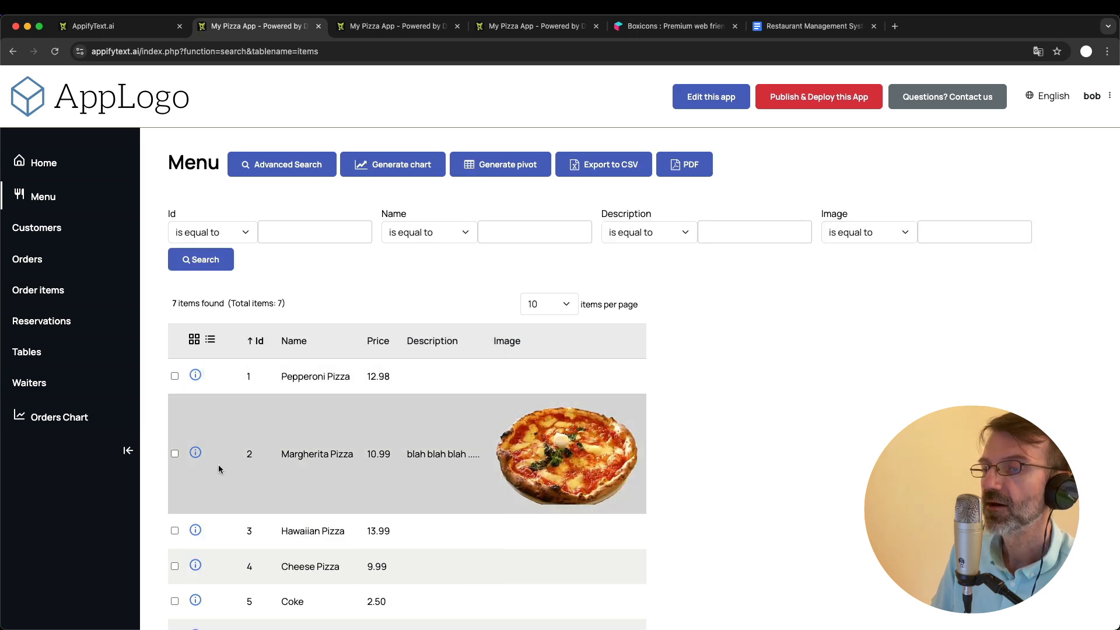
scroll(213, 507, "down", 3)
scroll(212, 506, "up", 3)
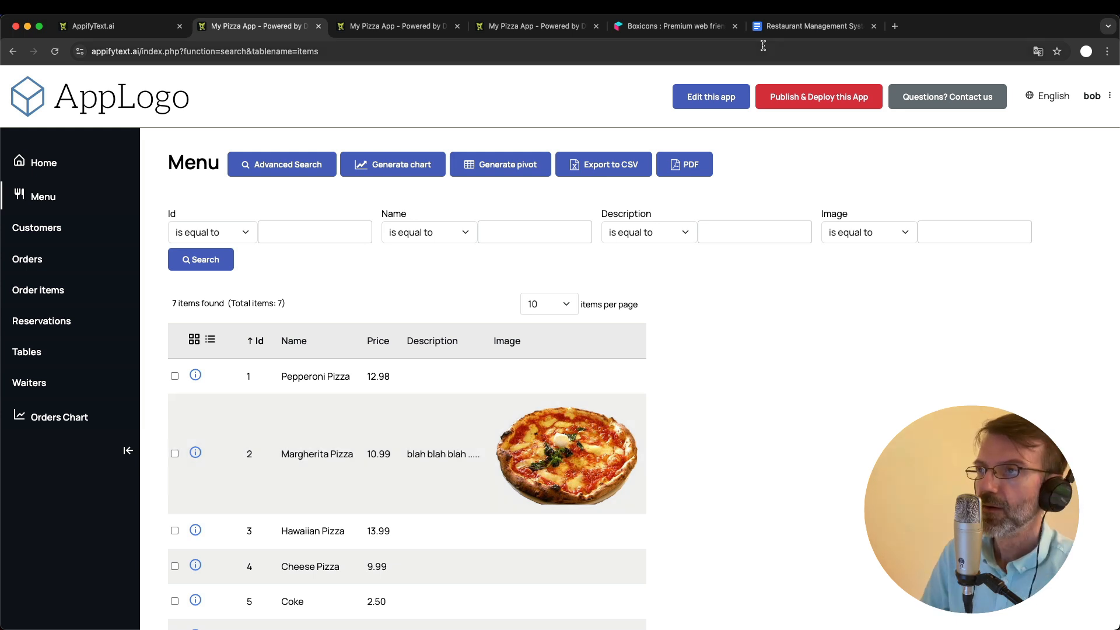
- In the Restaurant Management System document, strike through the "Users and groups management" item under Basic improvements
left_click(814, 26)
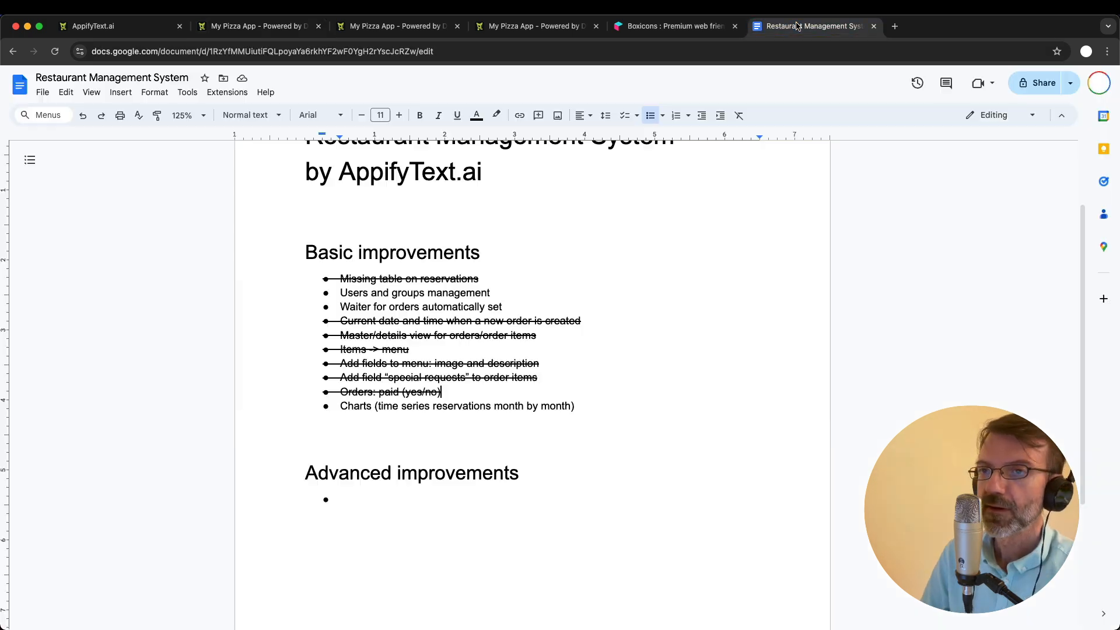
double_click(350, 293)
left_click(511, 293, "shift")
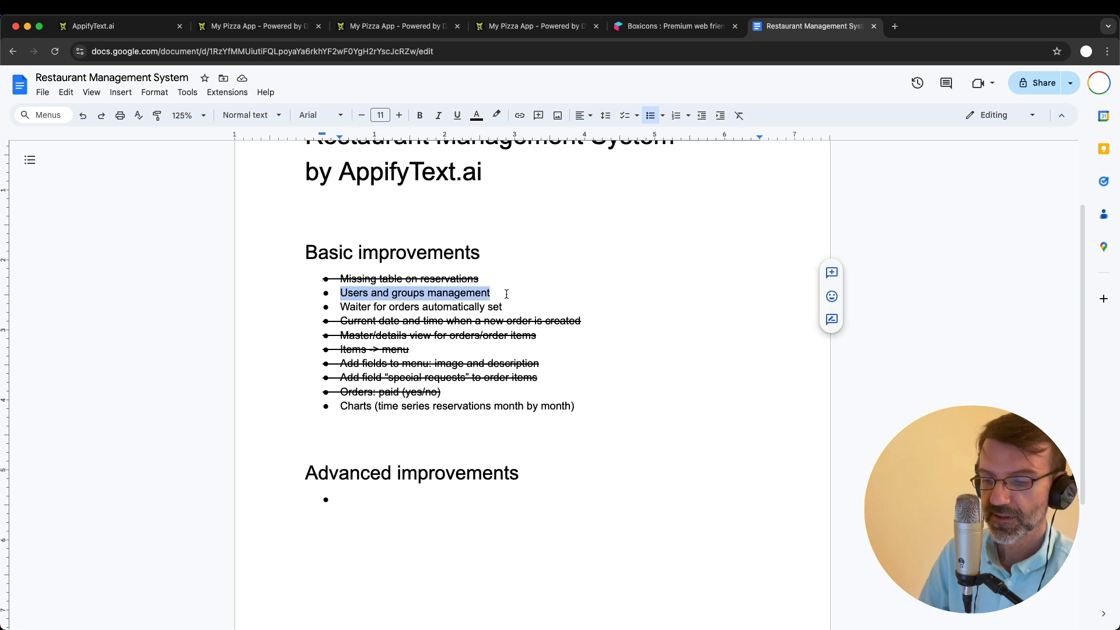
key("super+shift+x")
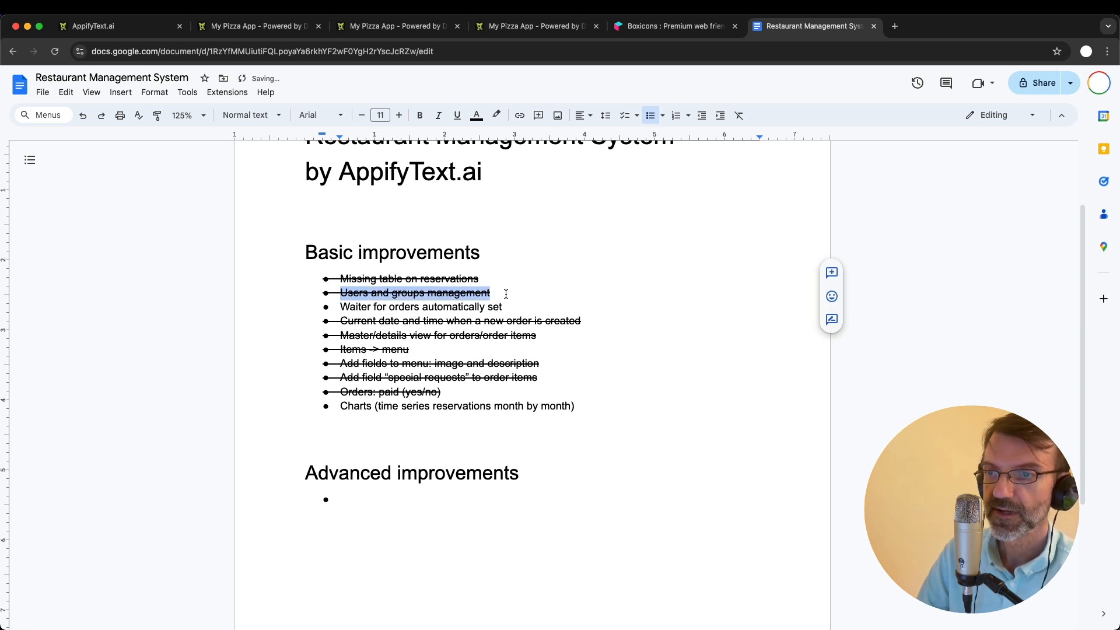
double_click(350, 307)
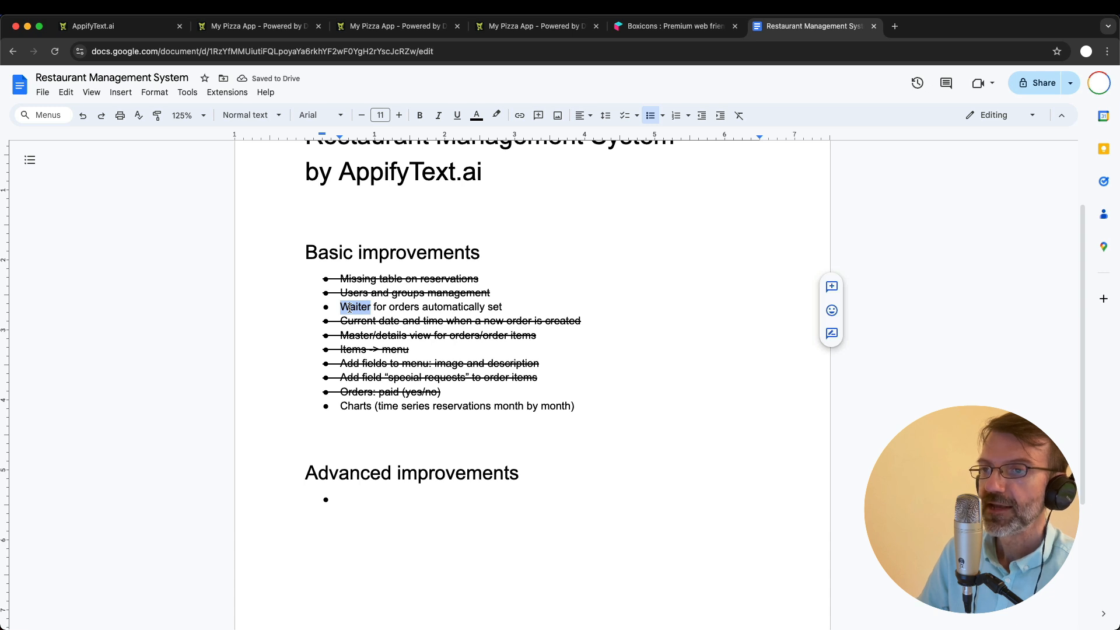
- Return to the pizza app, log out of the waiter's account, and log in as root with the account password
left_click(259, 26)
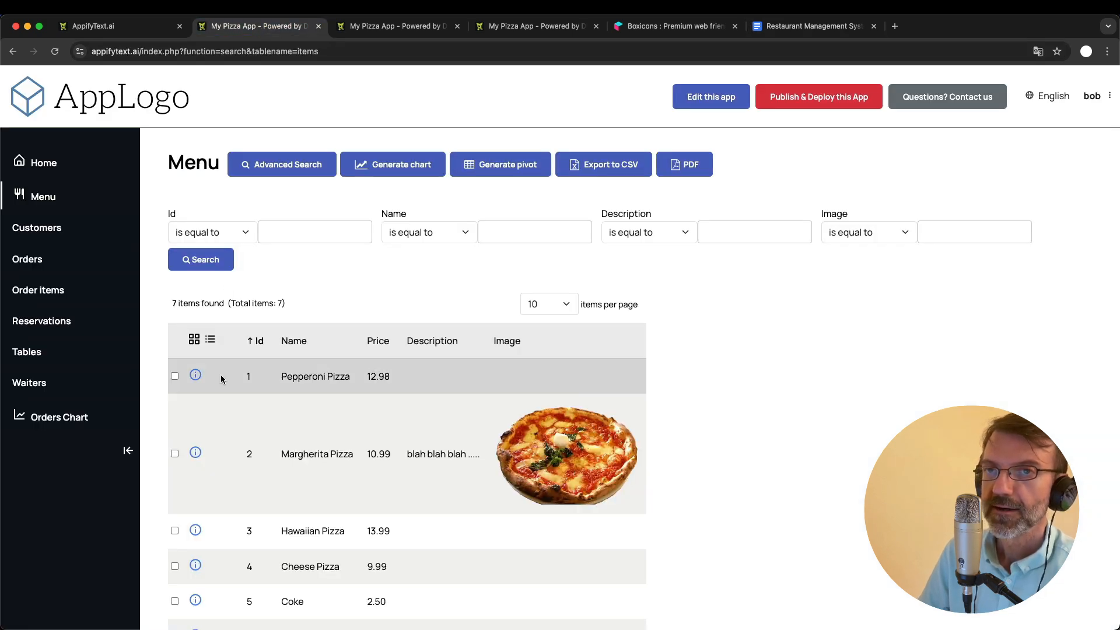
left_click(166, 29)
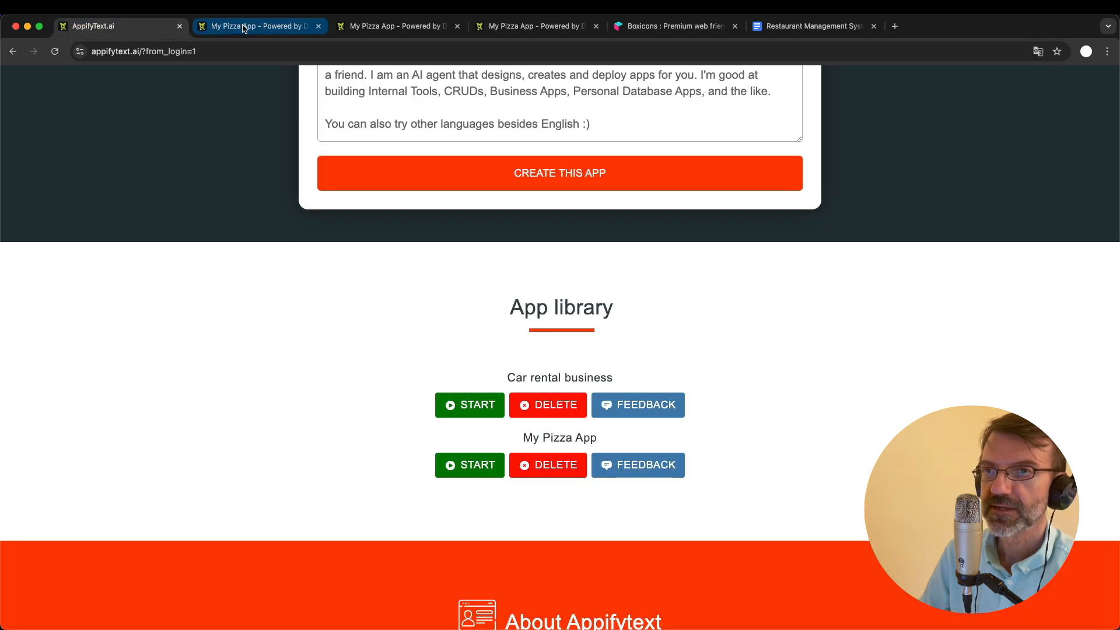
left_click(243, 27)
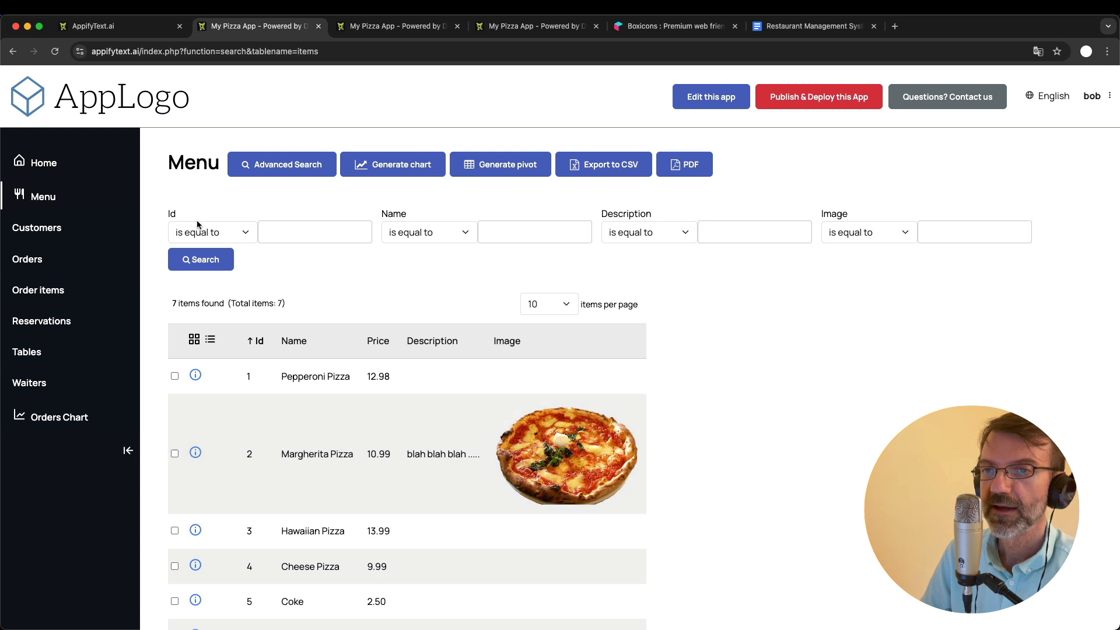
left_click(1096, 96)
left_click(1062, 142)
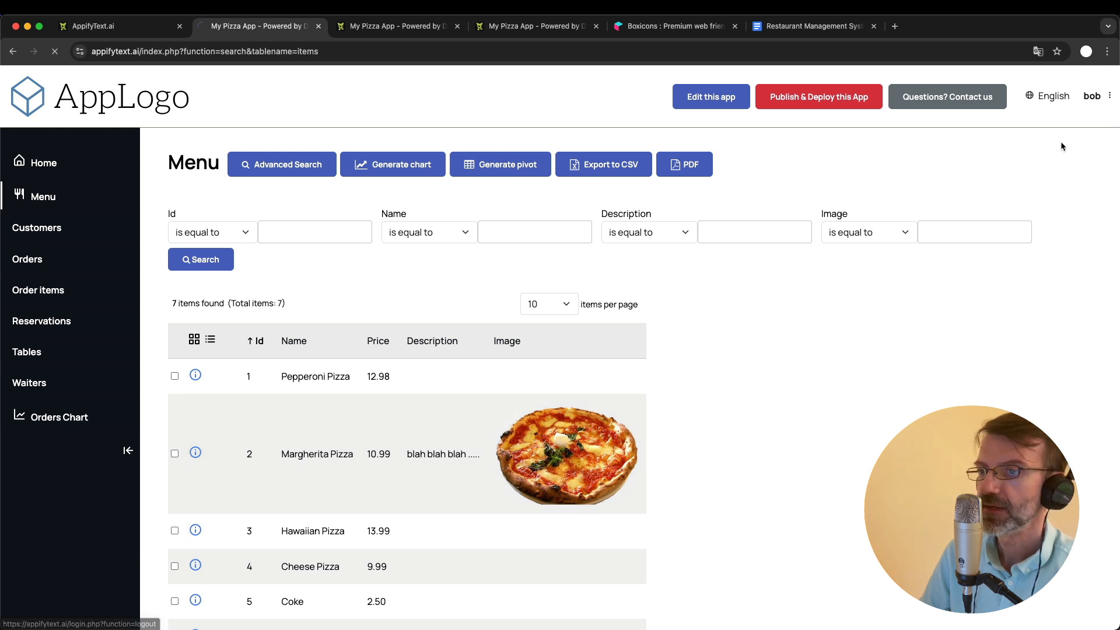
left_click(479, 266)
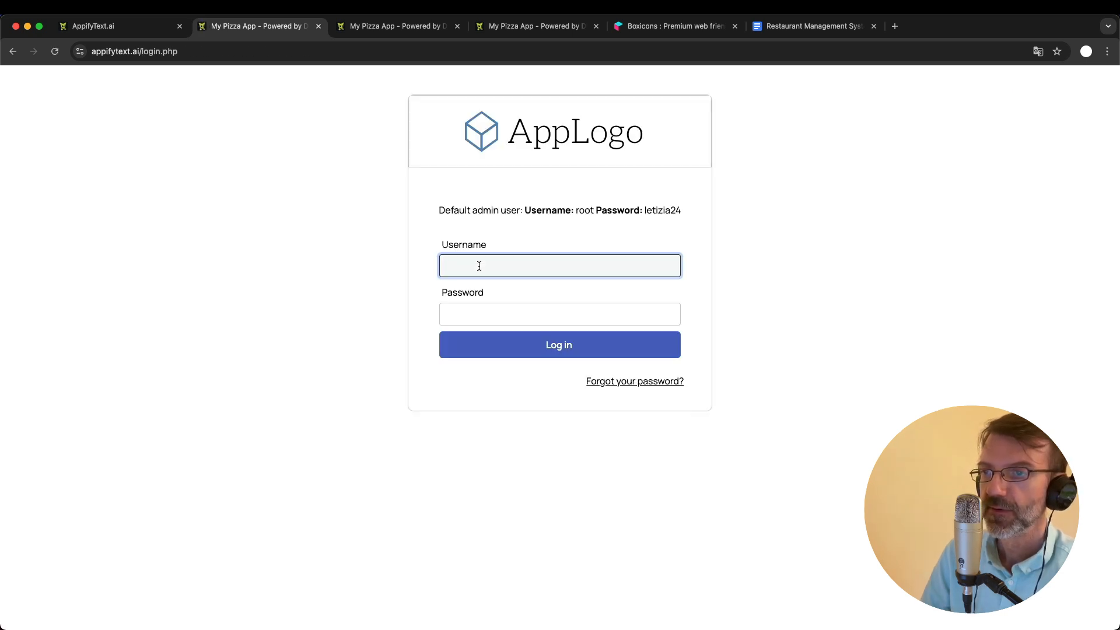
key("Tab")
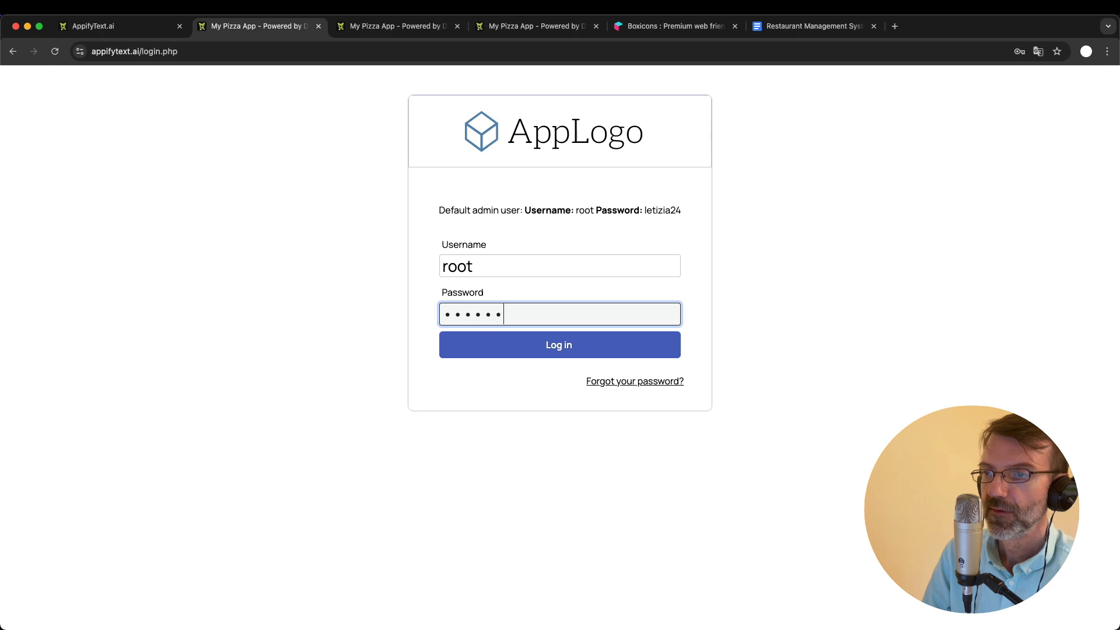
key("Return")
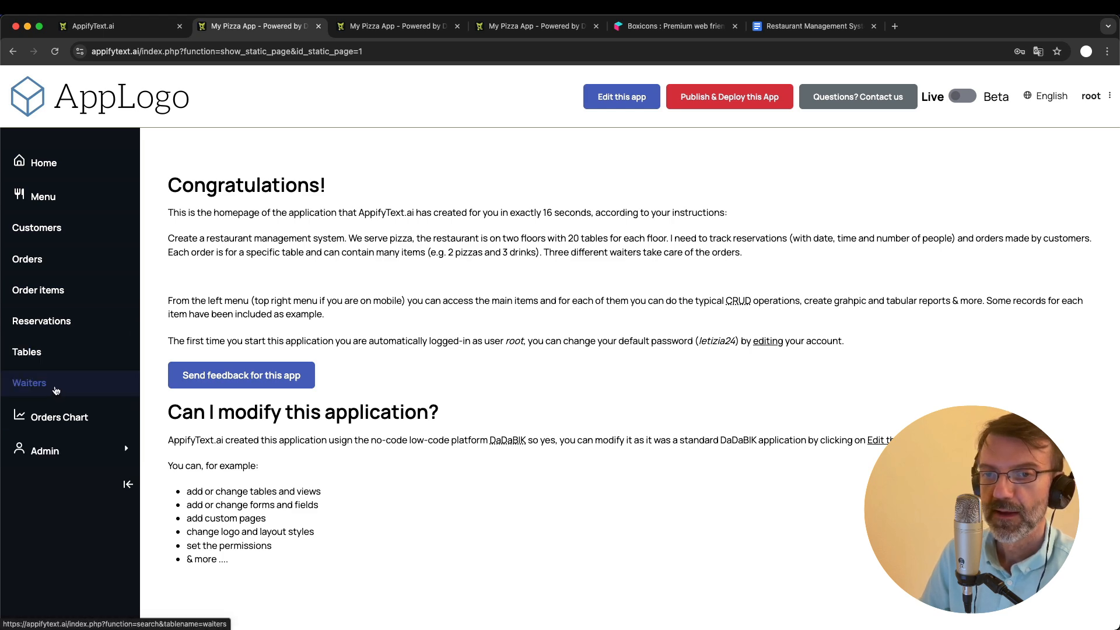
- Open the form for a new order and examine the choices offered for its Waiter field
left_click(34, 262)
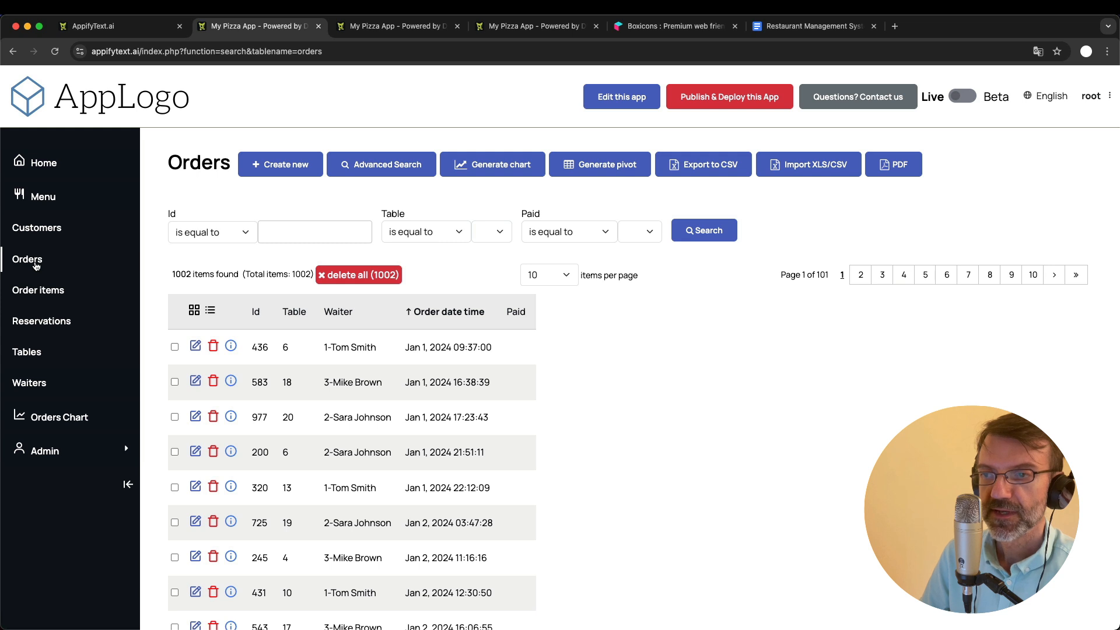
left_click(266, 165)
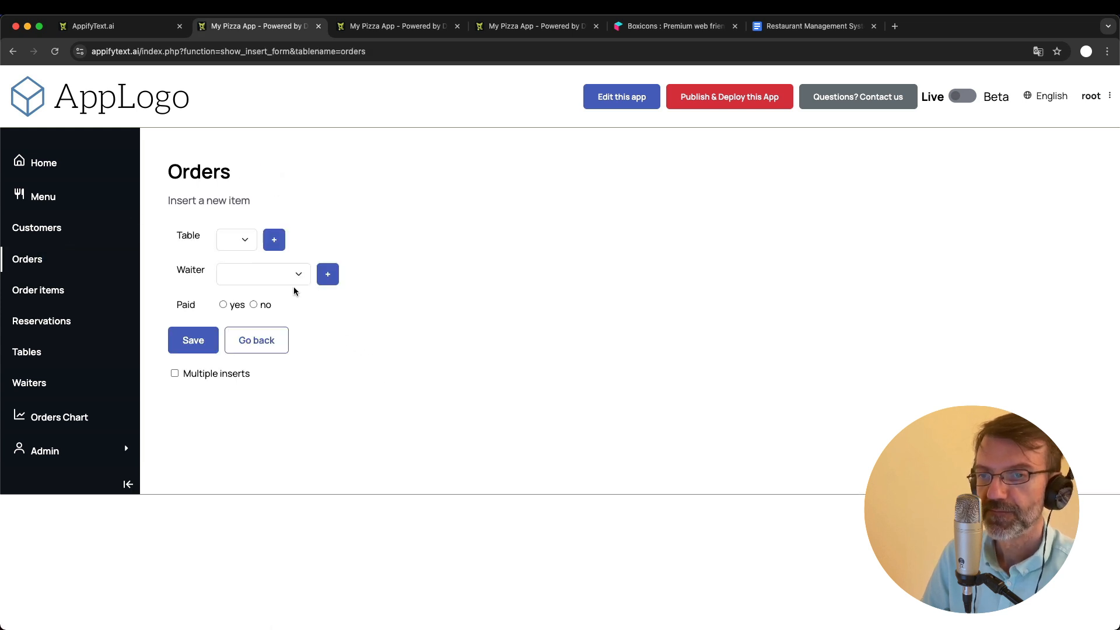
left_click(273, 280)
left_click(378, 225)
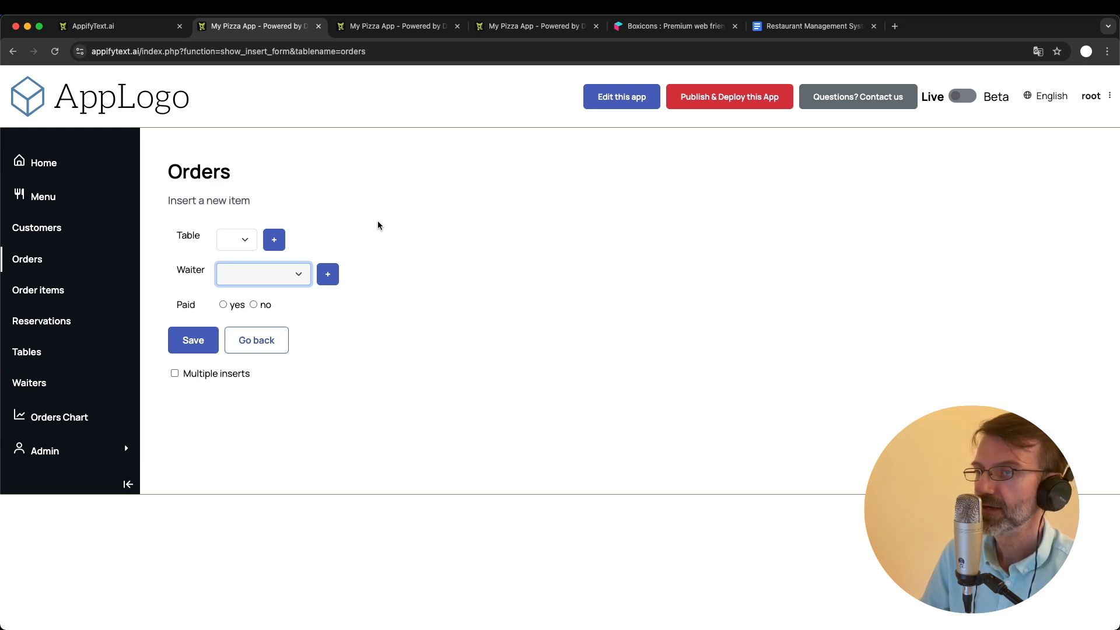
left_click(276, 274)
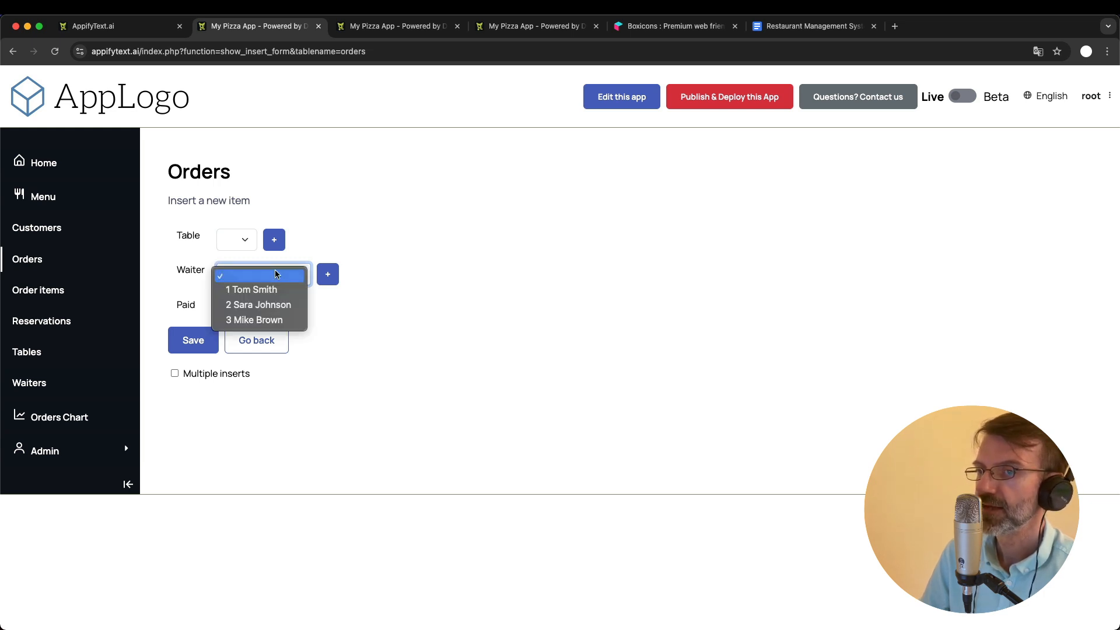
left_click(382, 220)
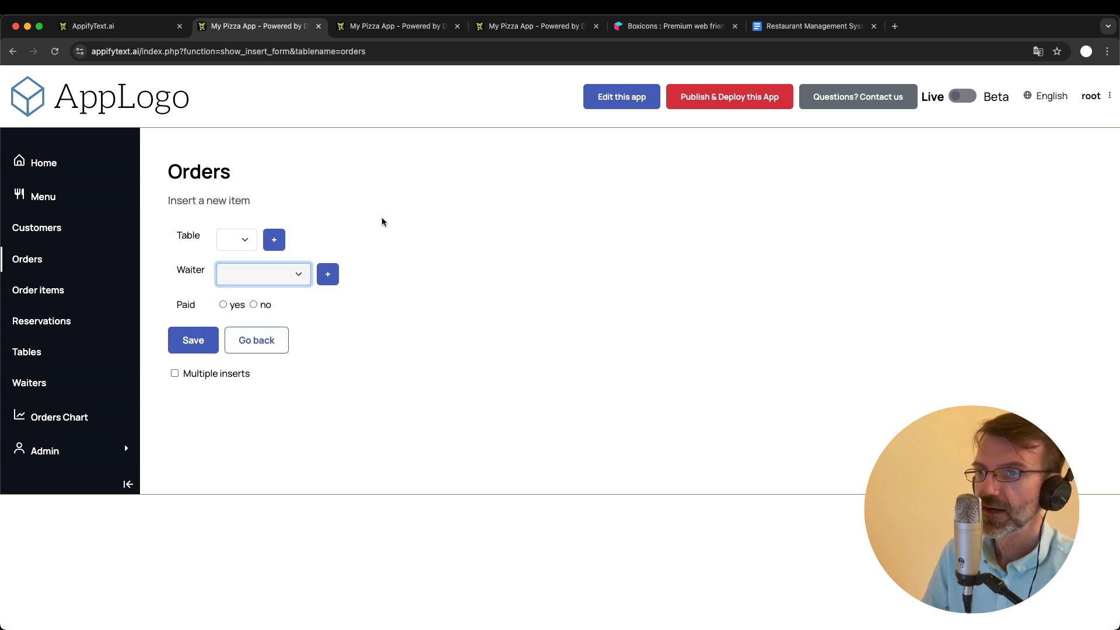
- Close the Waiter choices and open the list of app users to examine the accounts and their main groups
left_click(399, 213)
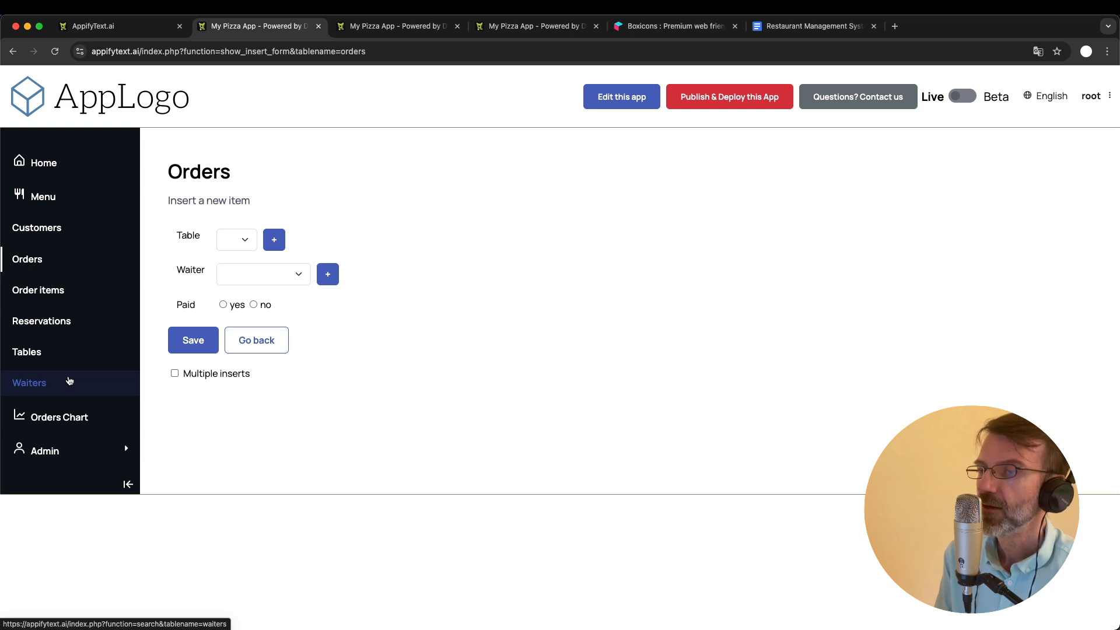
left_click(49, 451)
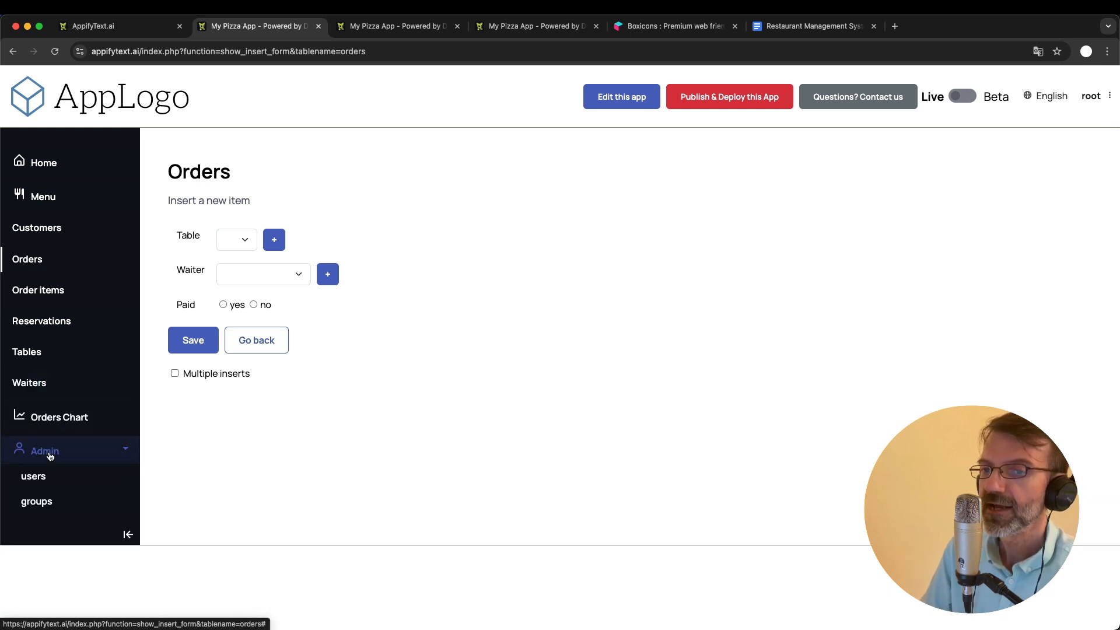
left_click(46, 478)
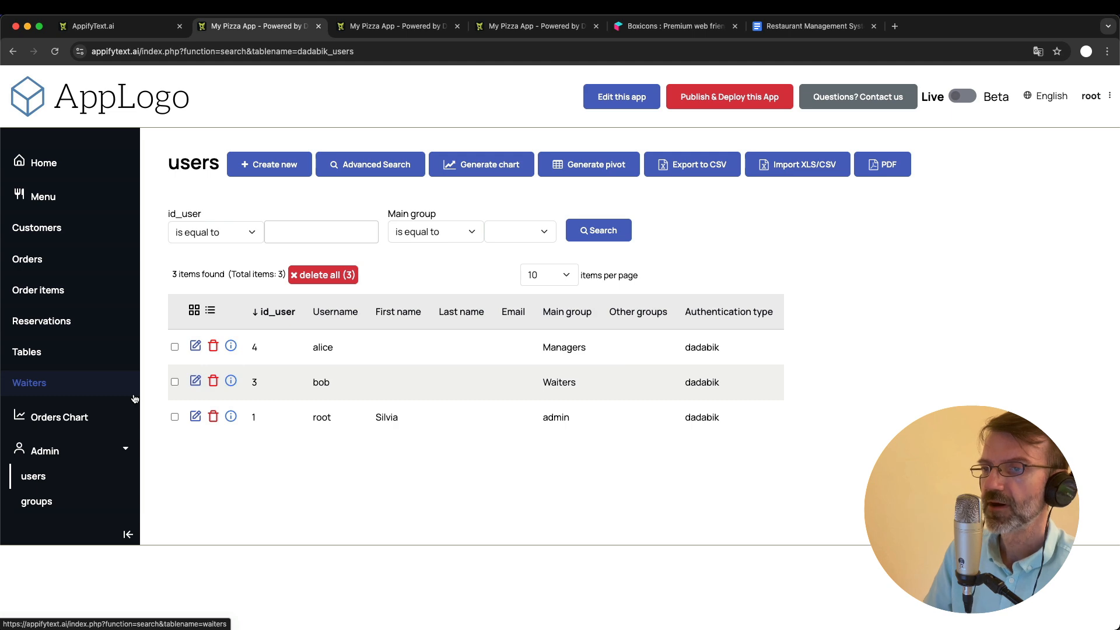
- In the admin area's data structures, add a Short text field named waiter to the orders table and save the changes
left_click(374, 29)
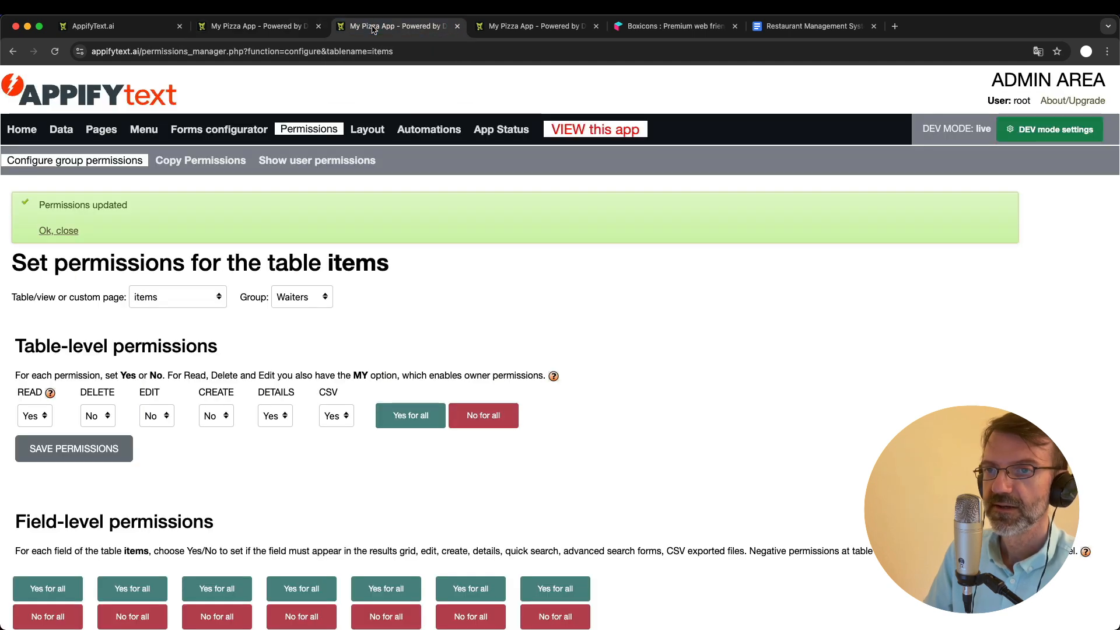
left_click(61, 129)
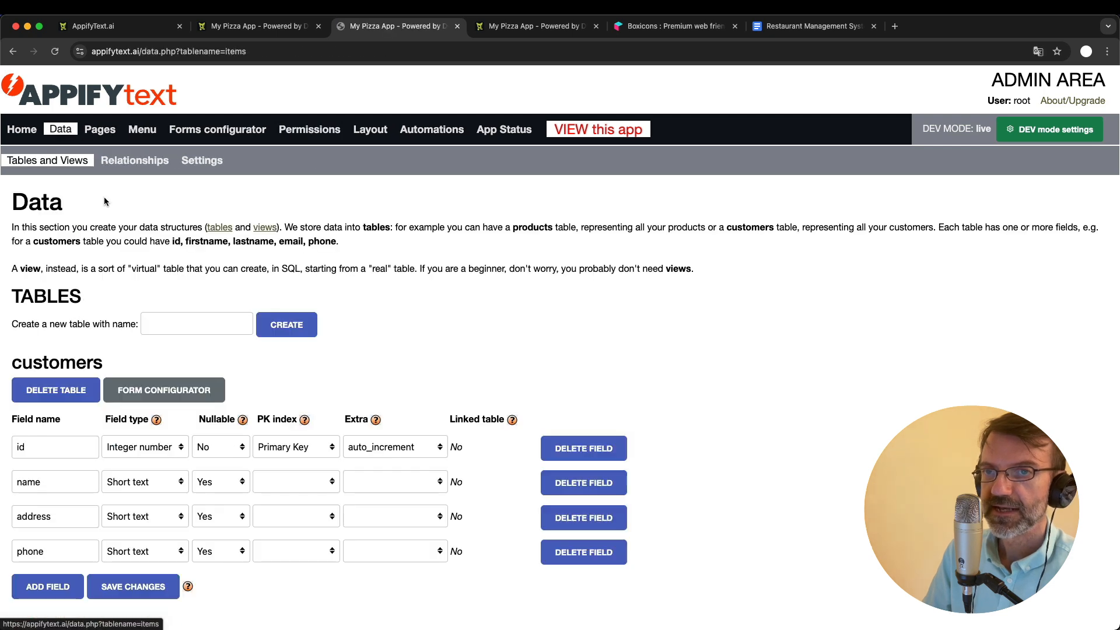
scroll(251, 417, "down", 6)
scroll(251, 418, "down", 8)
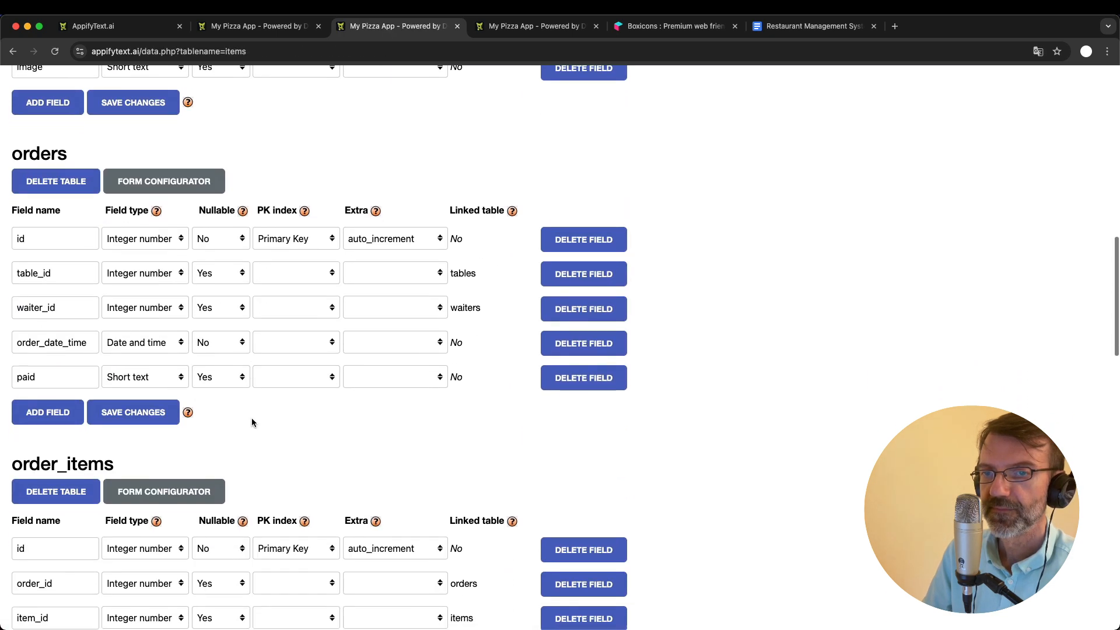
left_click(62, 349)
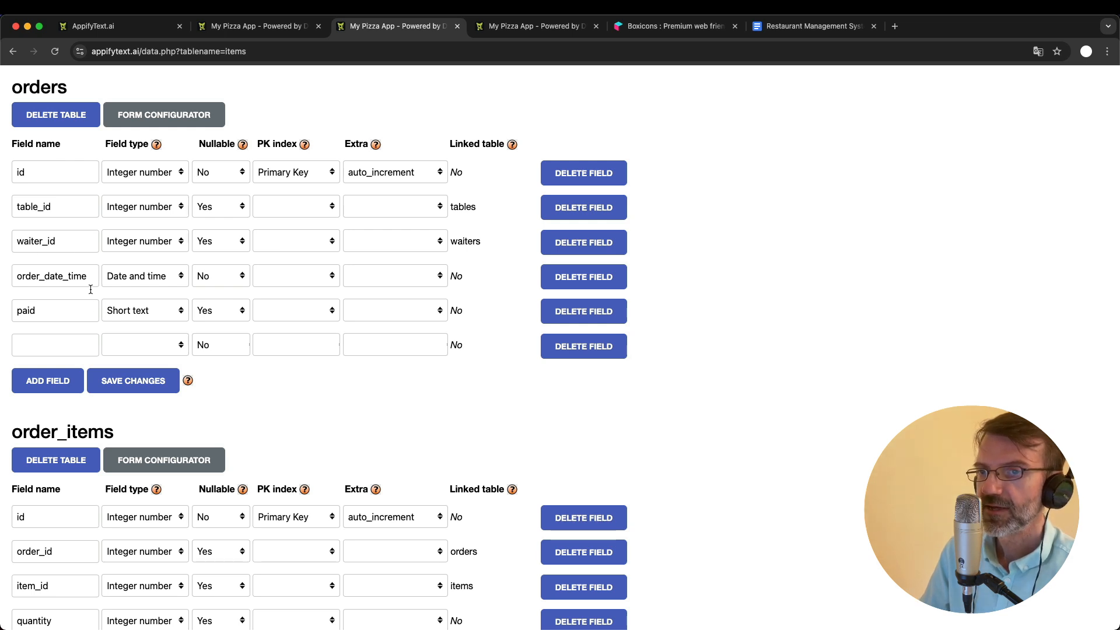
left_click(69, 345)
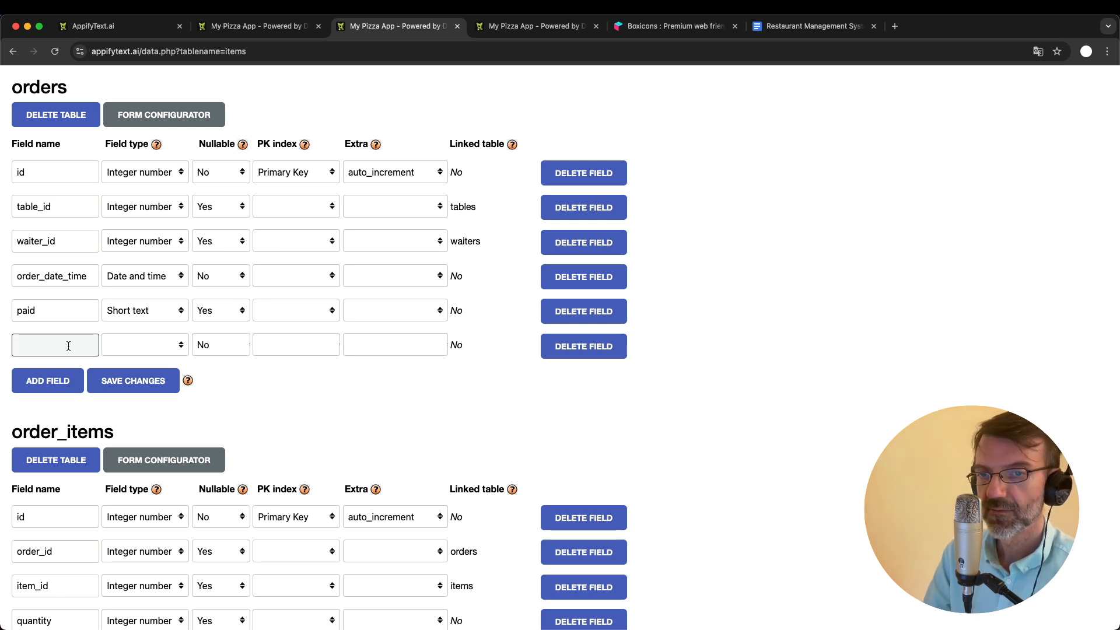
type("waiter")
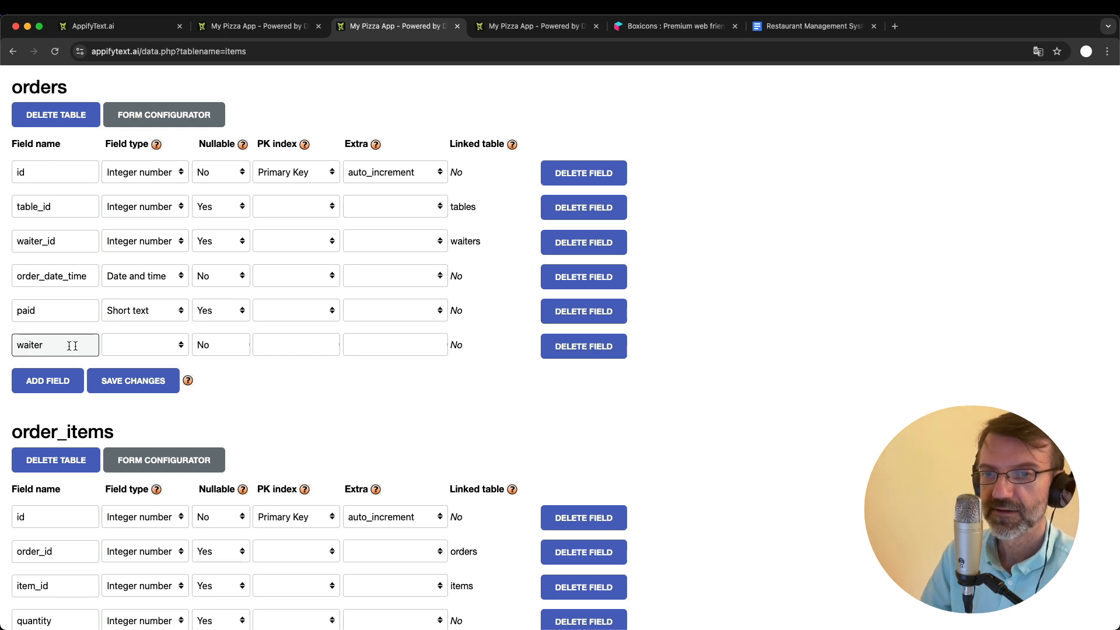
left_click(140, 344)
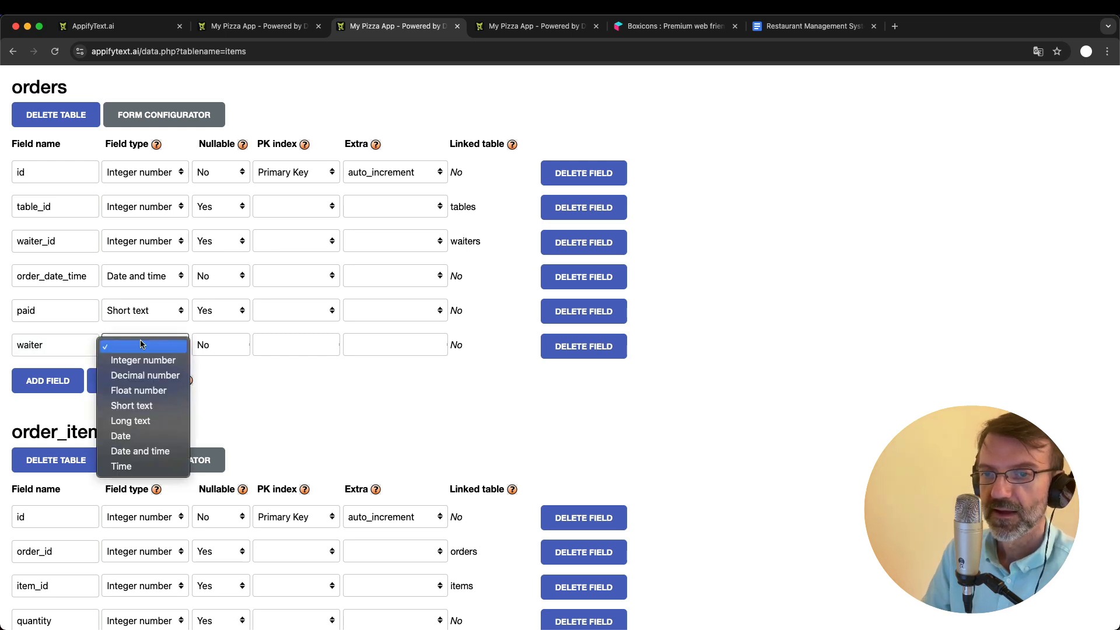
left_click(154, 402)
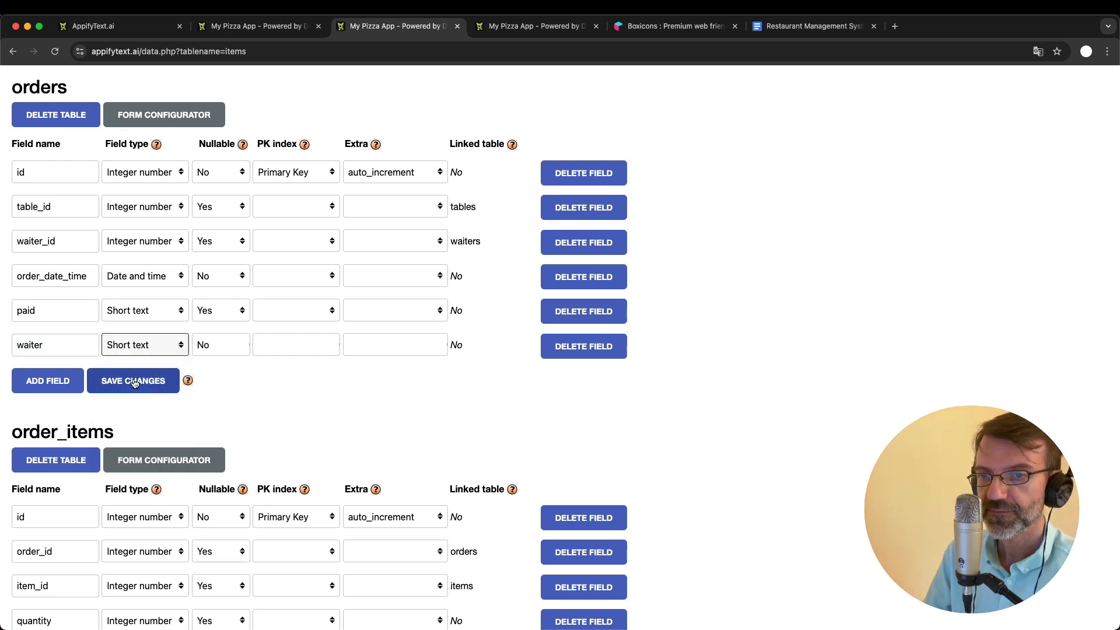
left_click(135, 382)
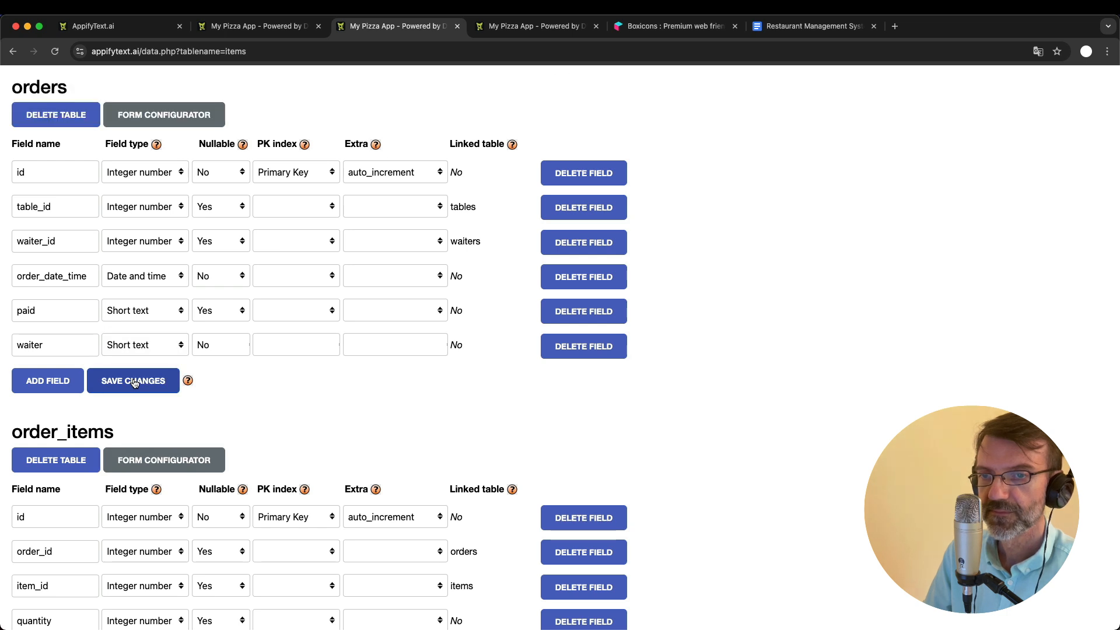
- In the forms configurator, set the field type of the orders table's waiter field to ID_user and save the configuration
scroll(244, 385, "up", 2)
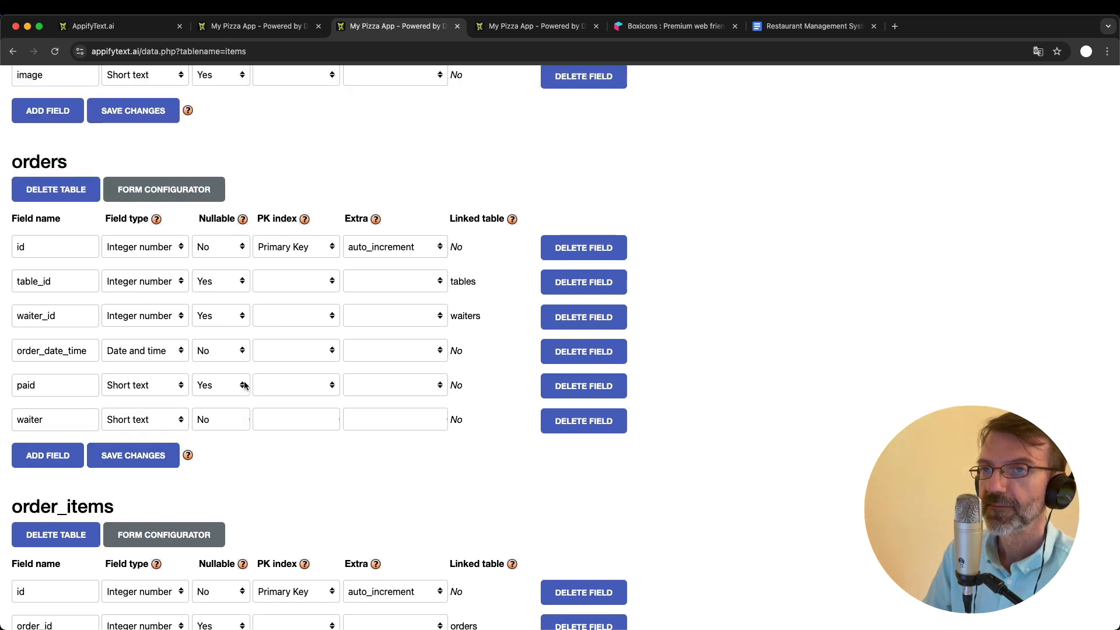
scroll(243, 385, "up", 5)
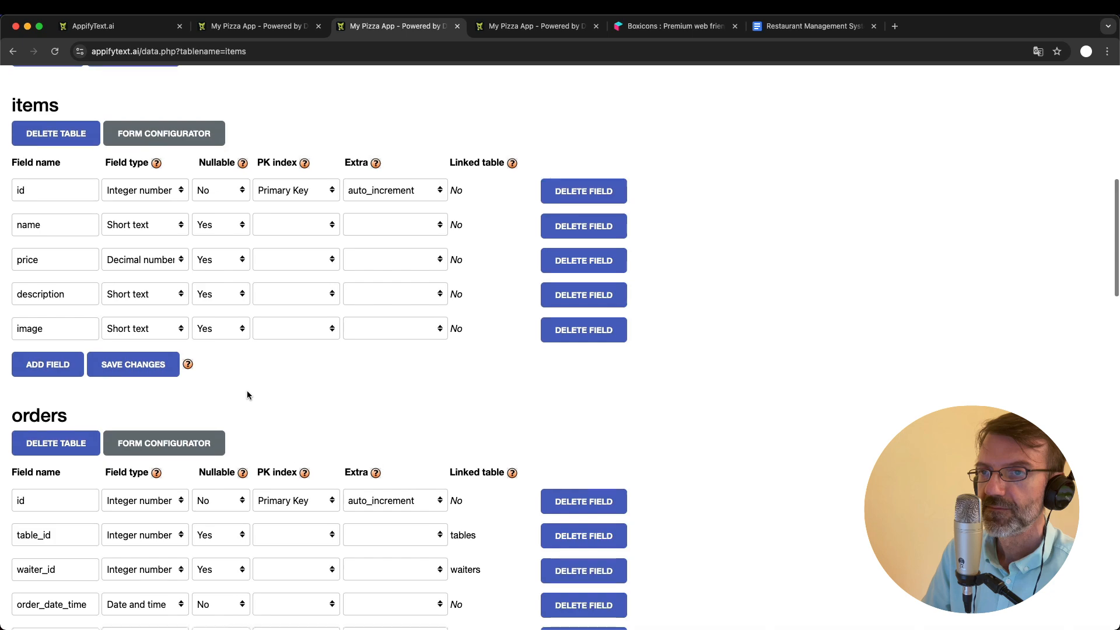
scroll(247, 395, "up", 10)
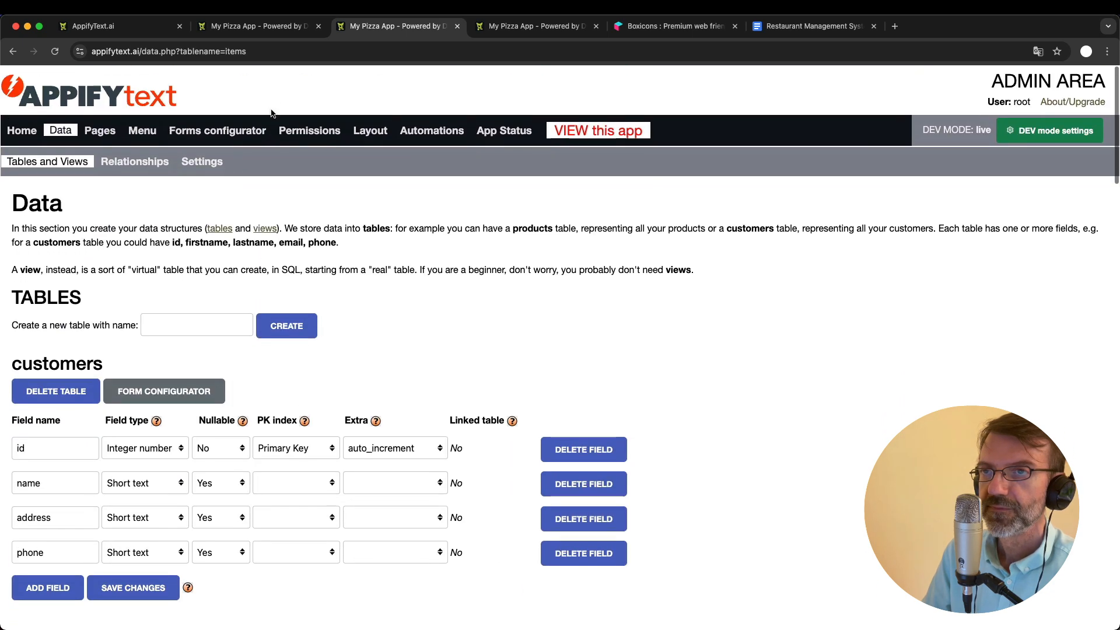
left_click(236, 131)
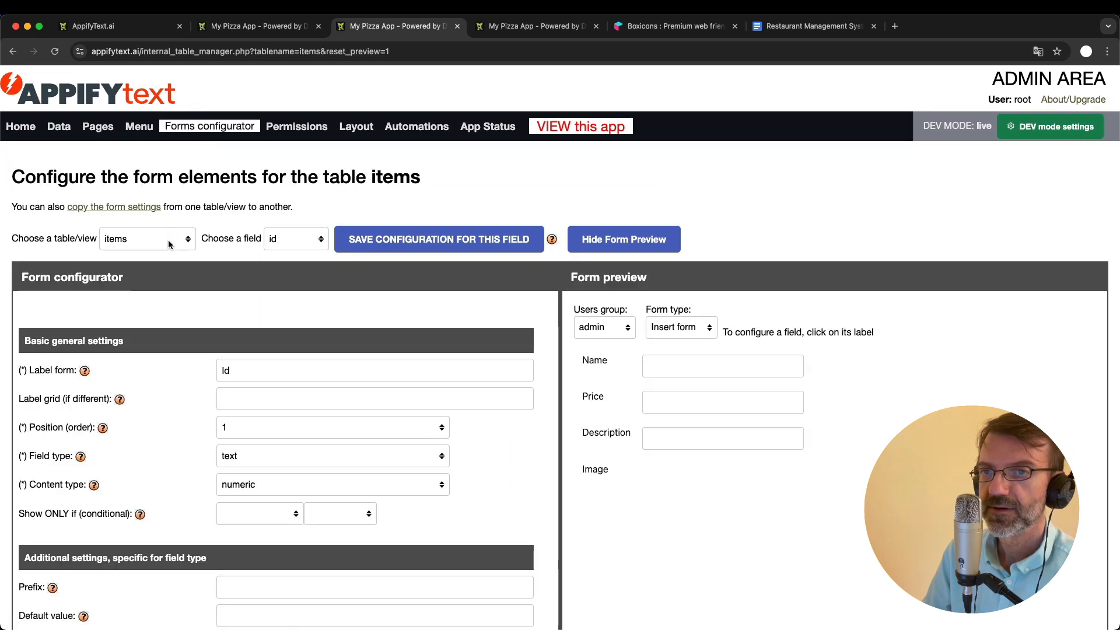
left_click(169, 244)
left_click(157, 267)
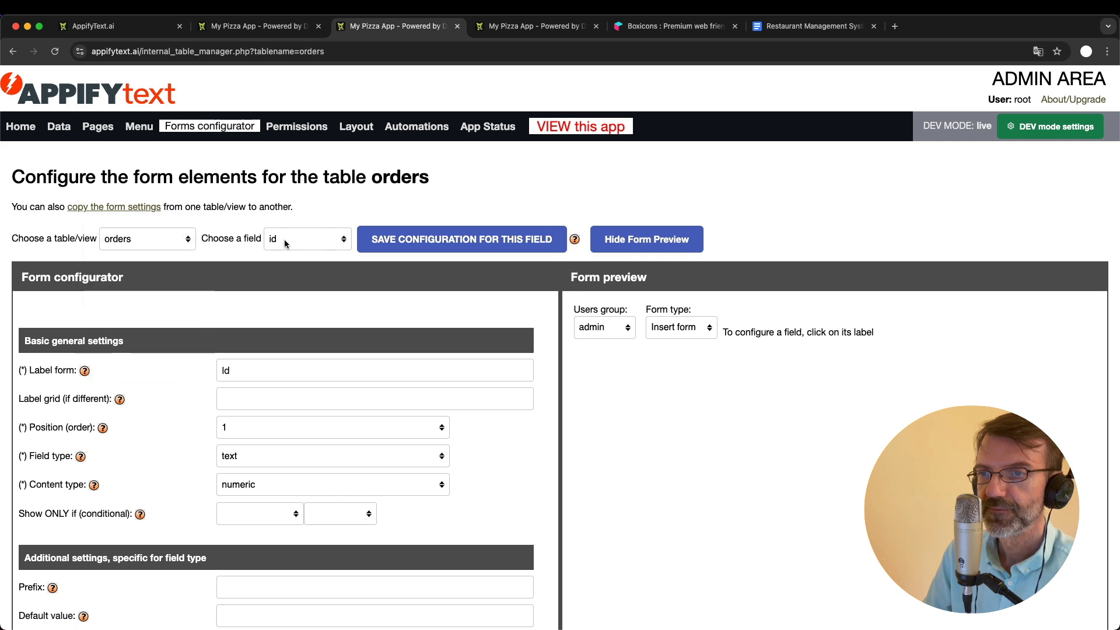
left_click(286, 244)
left_click(300, 315)
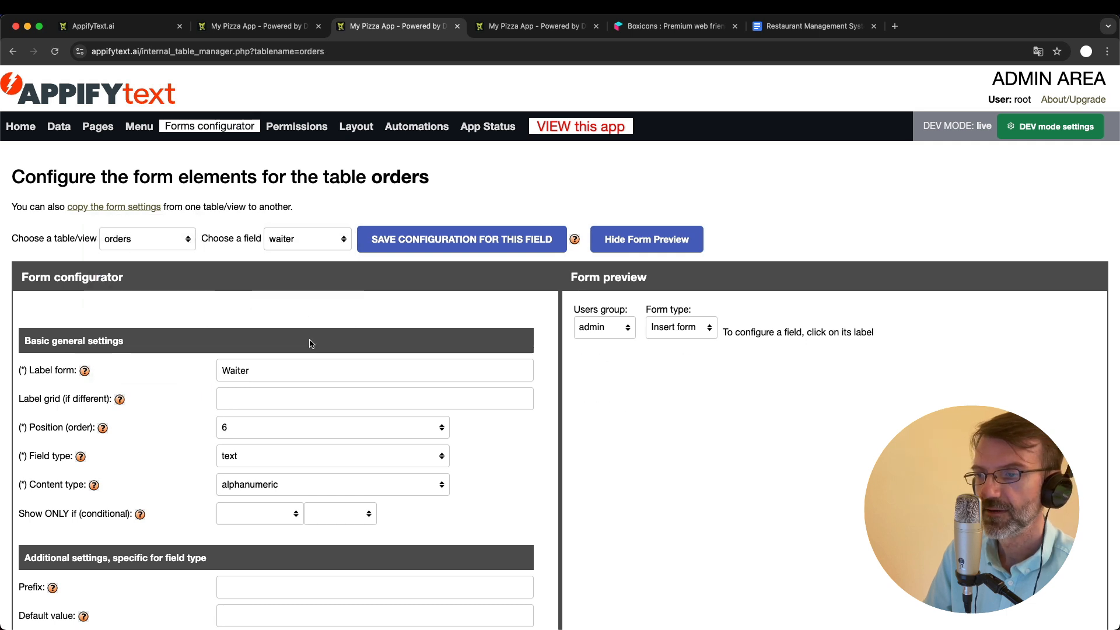
scroll(355, 440, "down", 3)
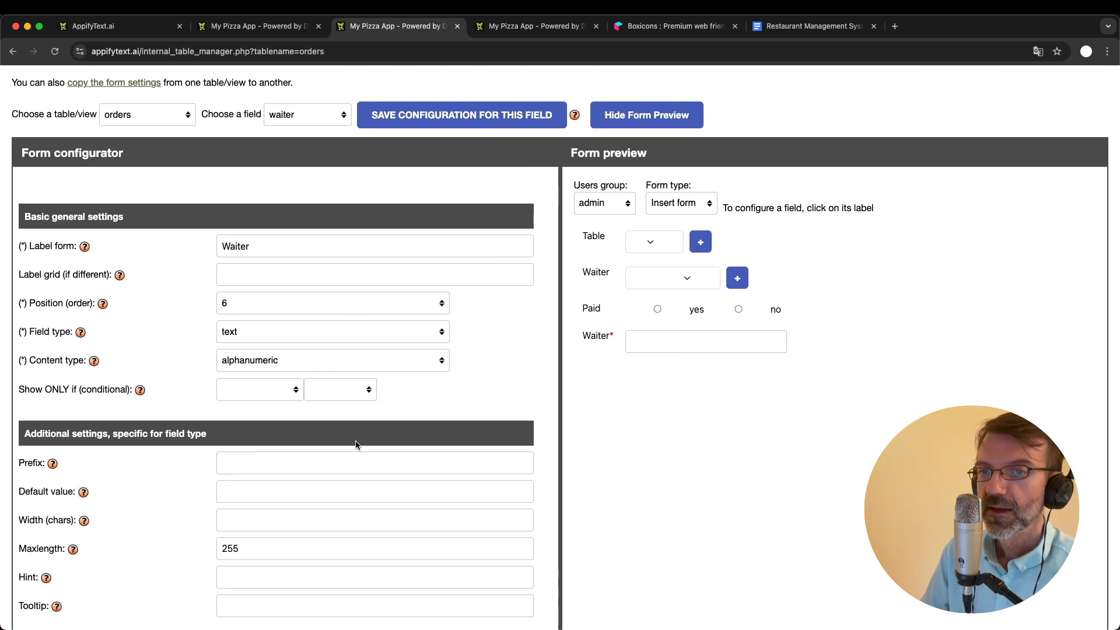
left_click(283, 340)
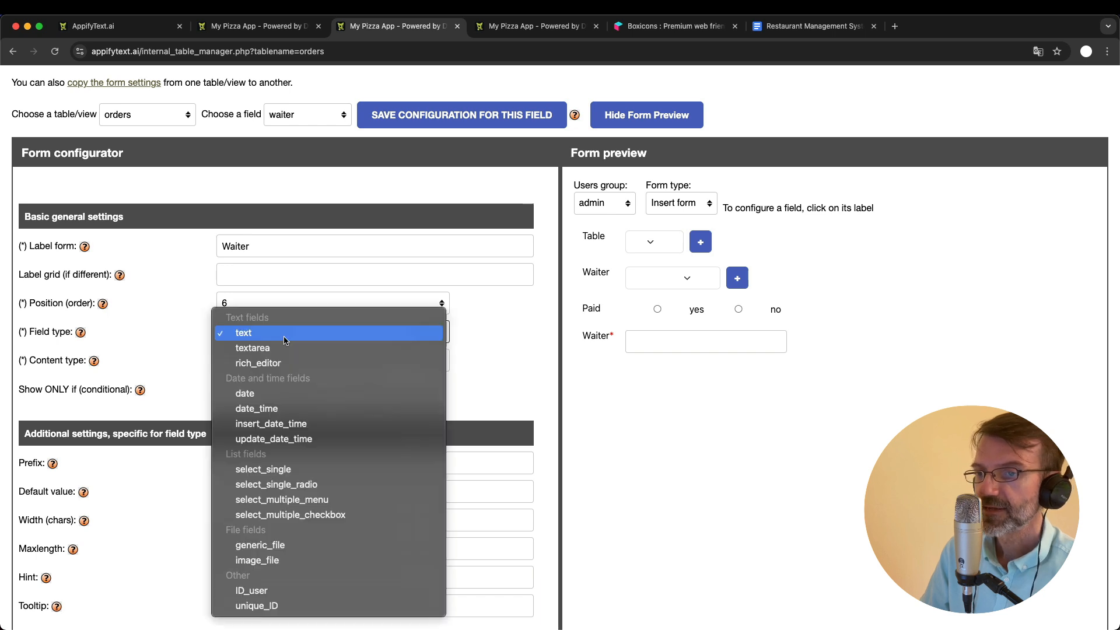
left_click(255, 592)
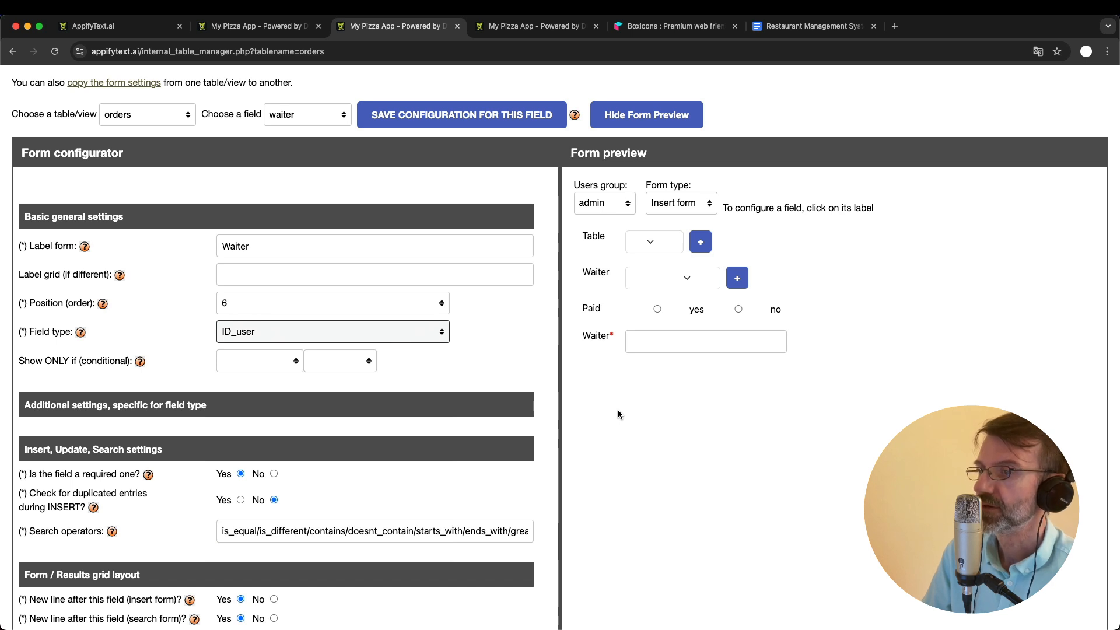
left_click(427, 123)
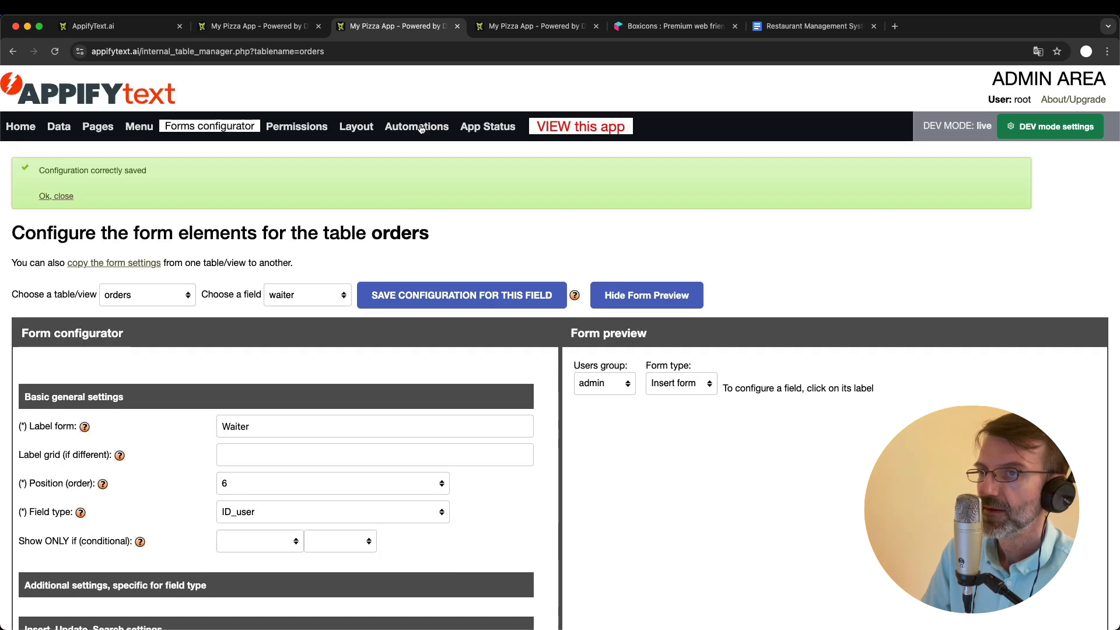
- For the Waiters group, turn off the Create permission on the orders table's waiter field and save the permissions for all fields
scroll(428, 348, "down", 3)
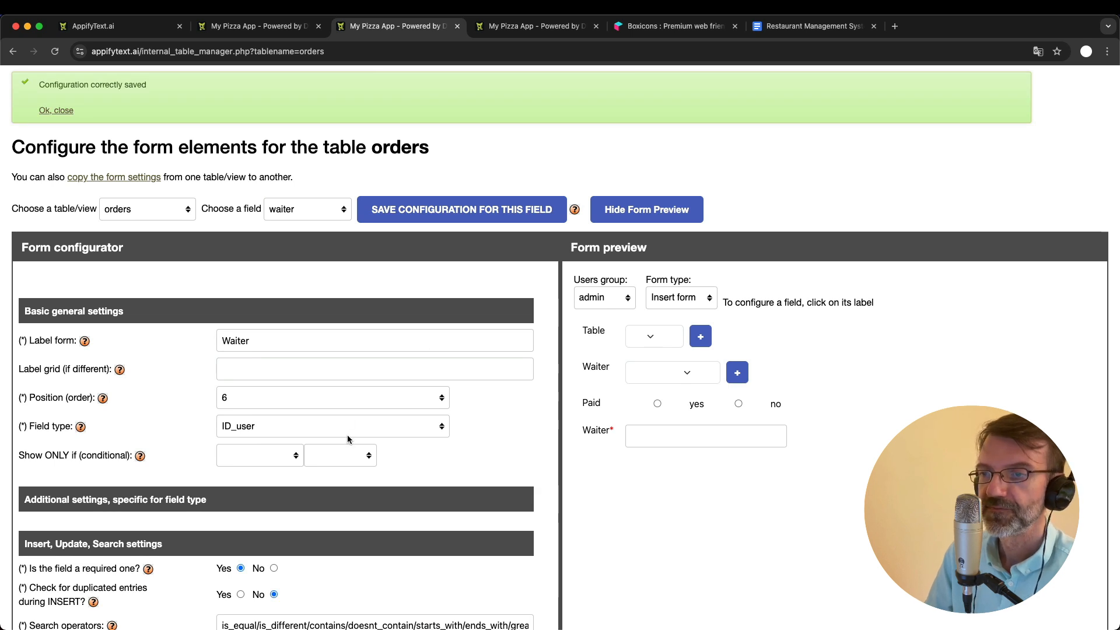
scroll(347, 438, "up", 2)
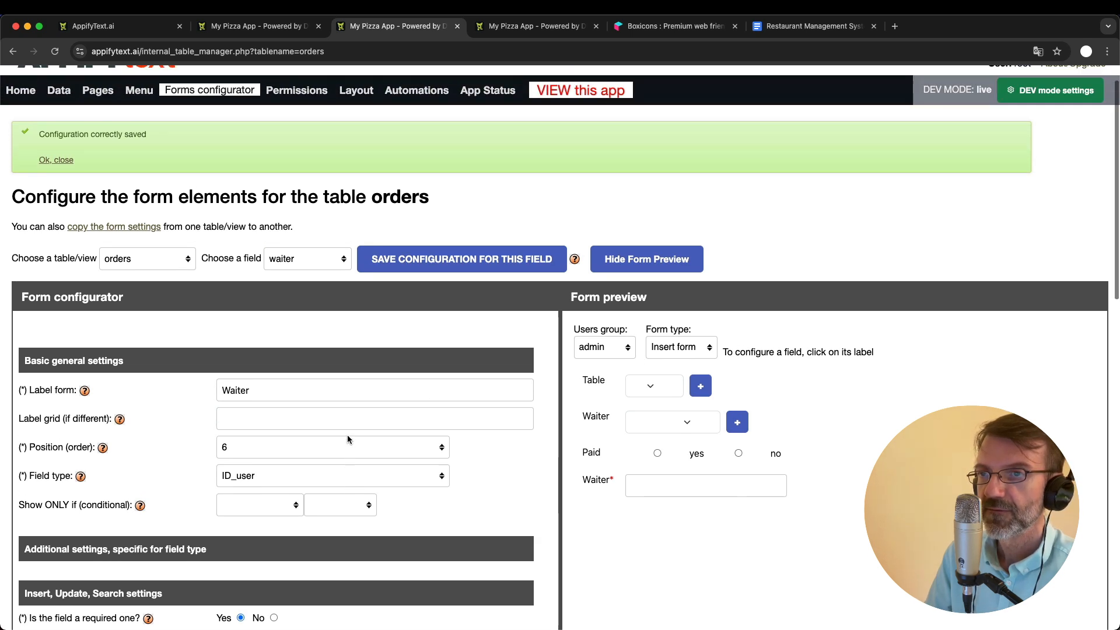
scroll(348, 438, "down", 1)
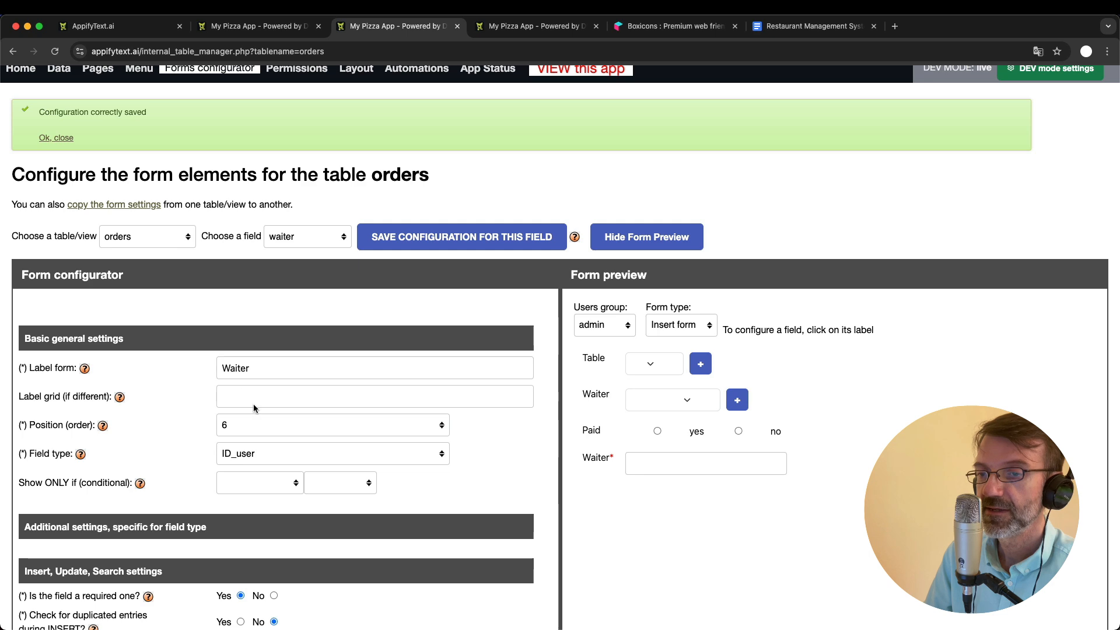
scroll(296, 182, "up", 2)
left_click(303, 125)
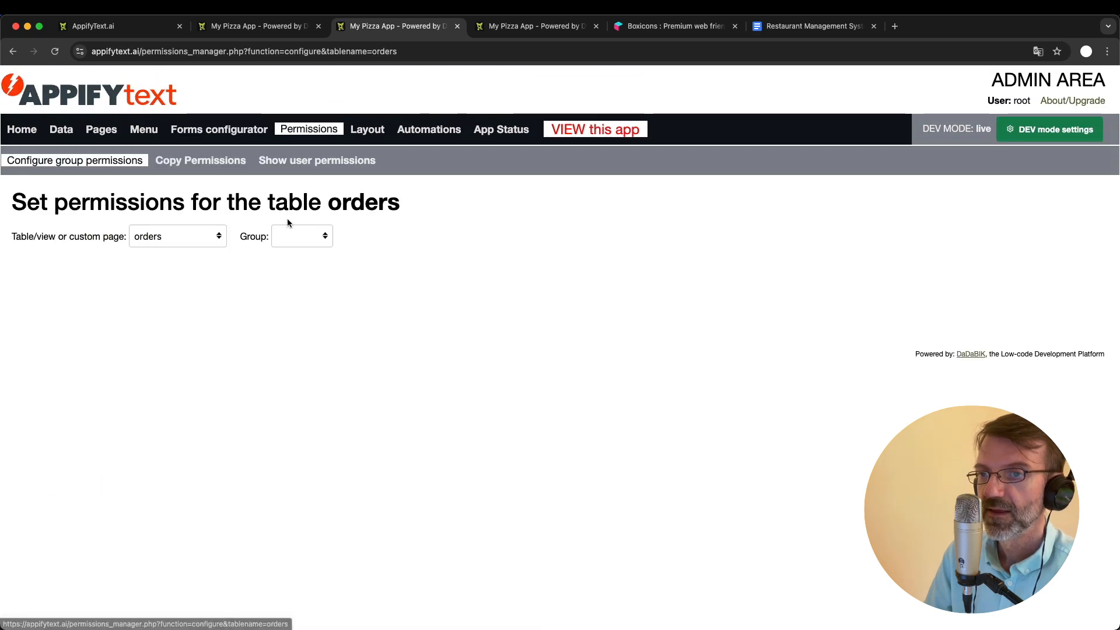
left_click(306, 231)
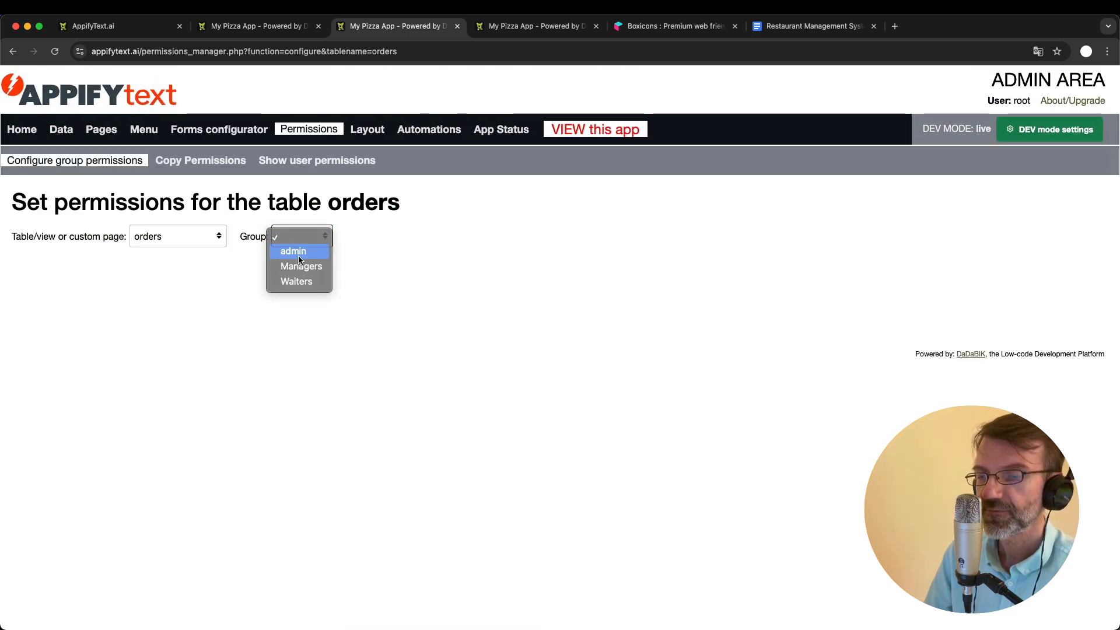
left_click(299, 251)
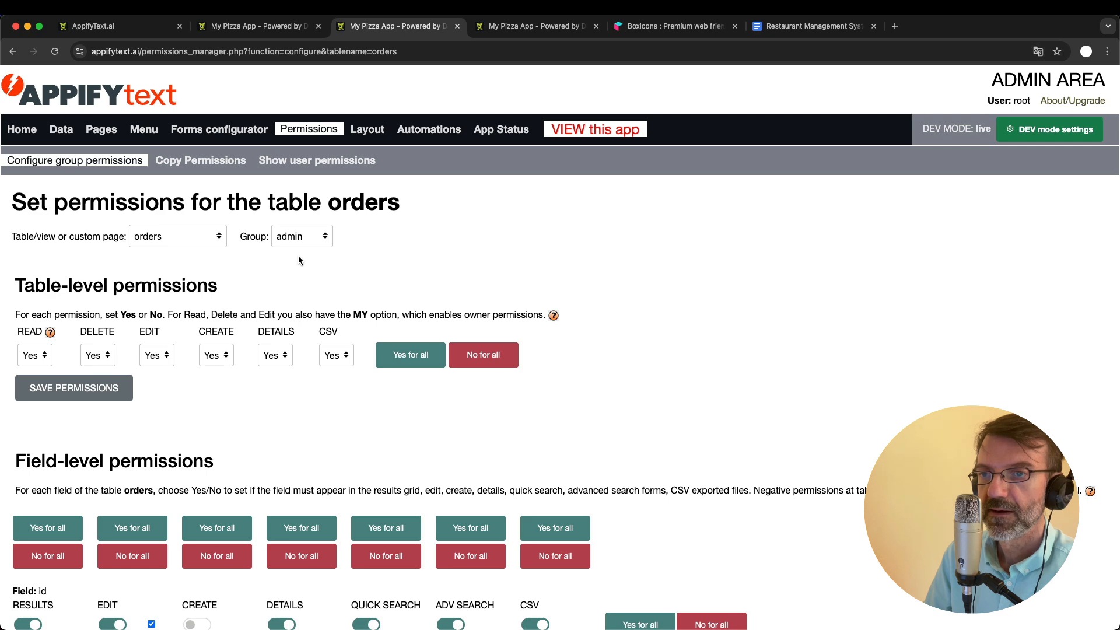
left_click(301, 236)
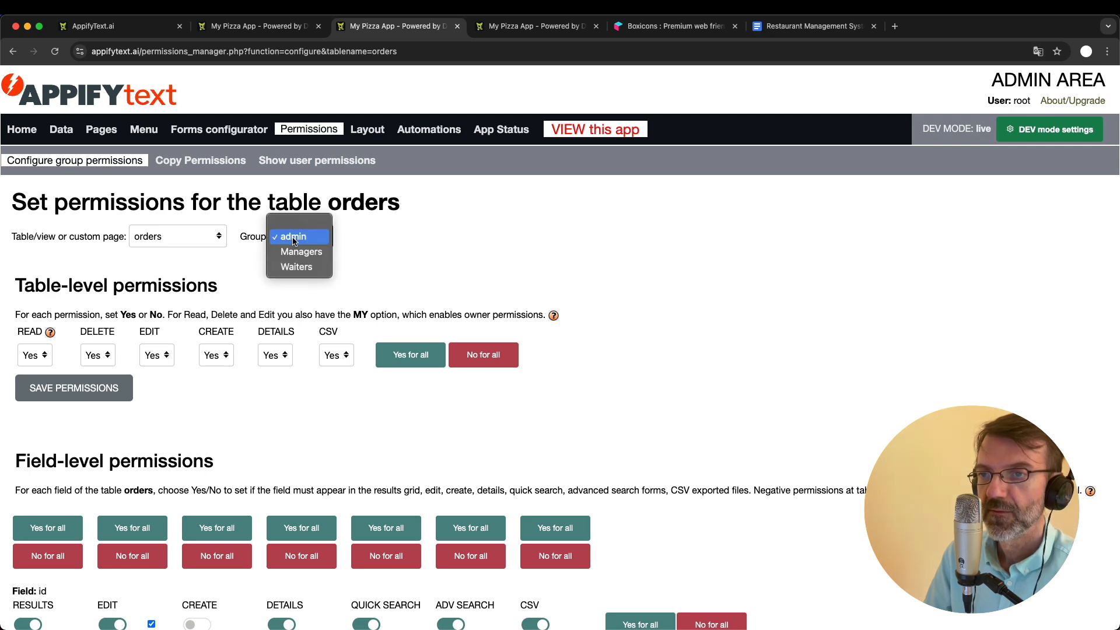
left_click(302, 267)
scroll(296, 339, "down", 4)
scroll(296, 339, "up", 5)
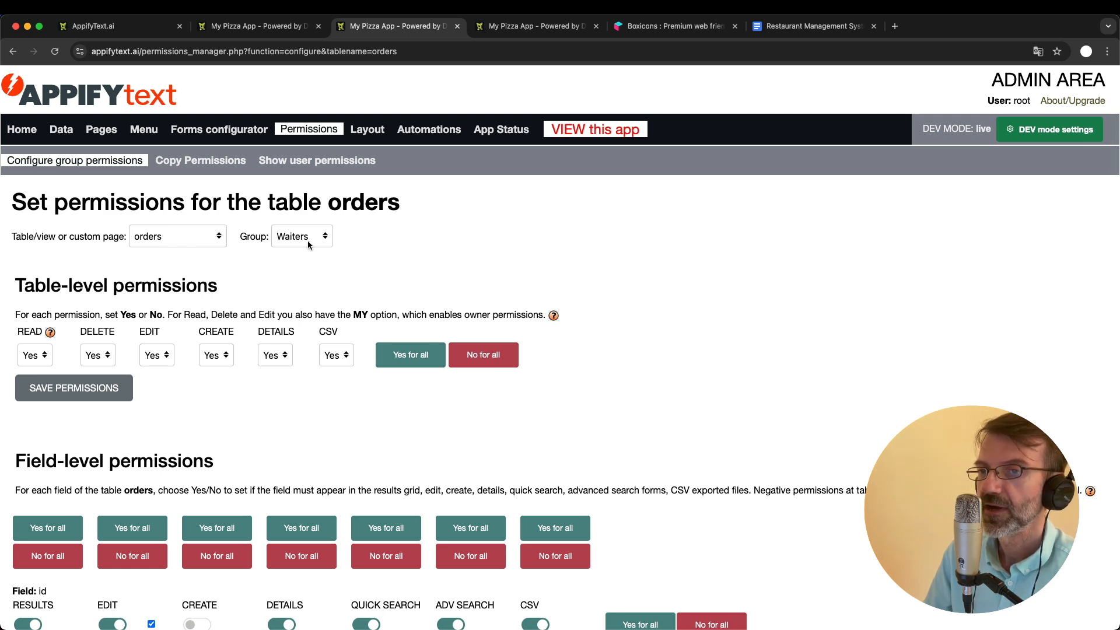
scroll(169, 272, "down", 10)
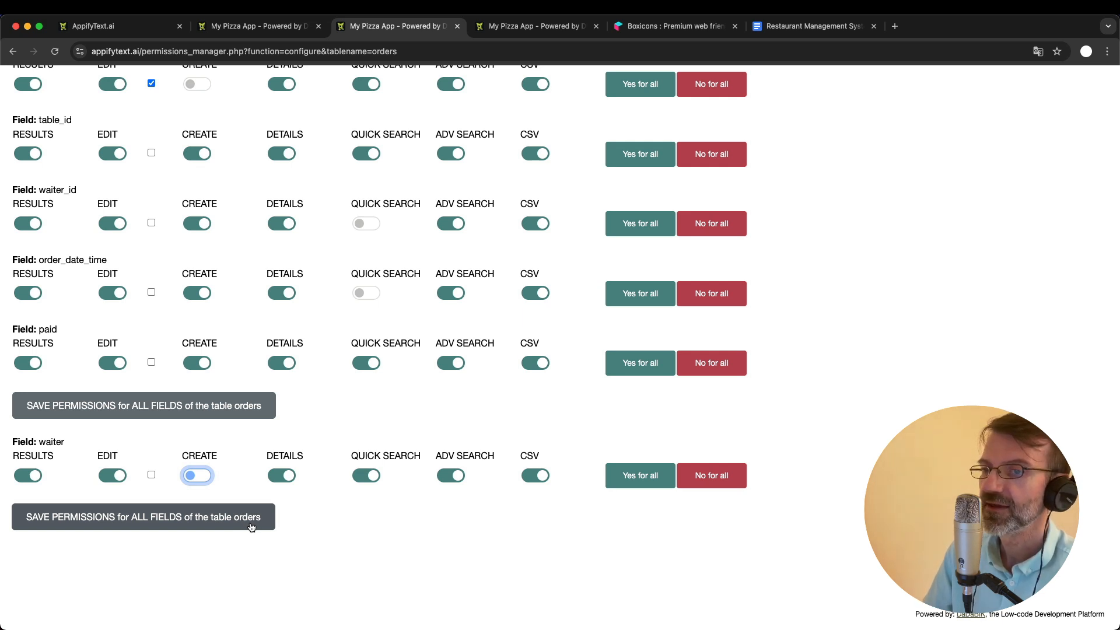
left_click(185, 521)
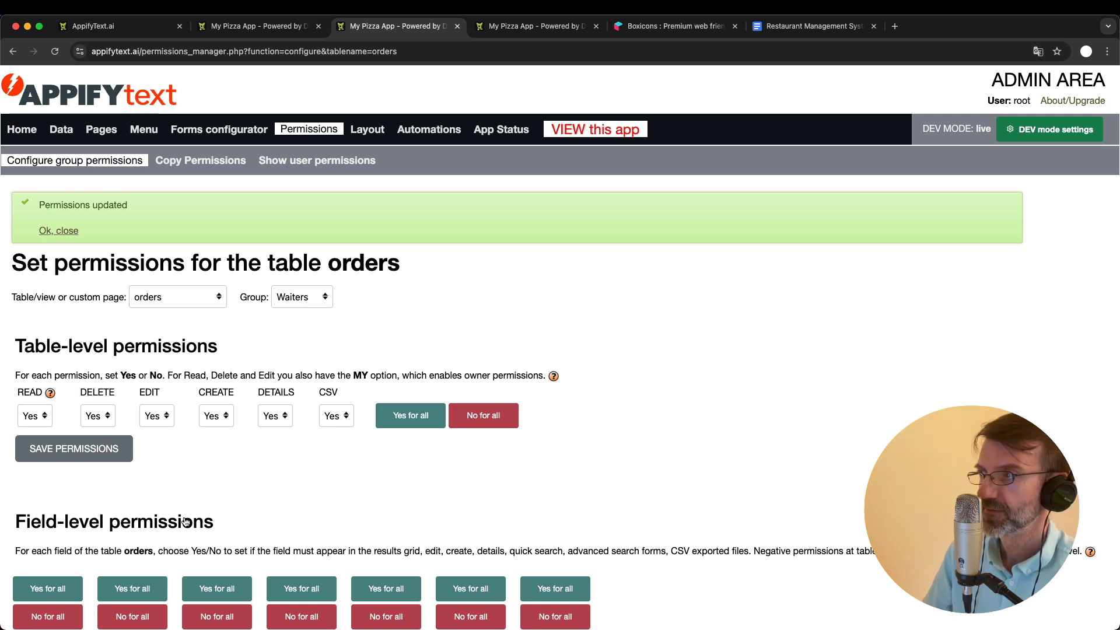
- For the admin group, turn off the Create permission on the orders table's waiter field and save the permissions for all fields
scroll(298, 342, "down", 2)
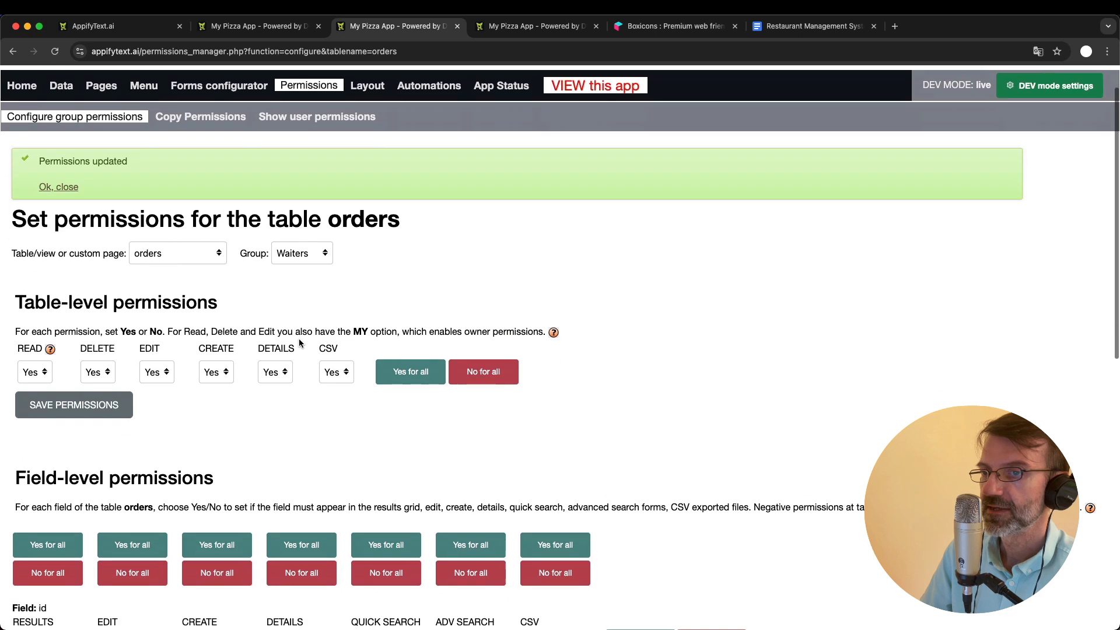
left_click(296, 236)
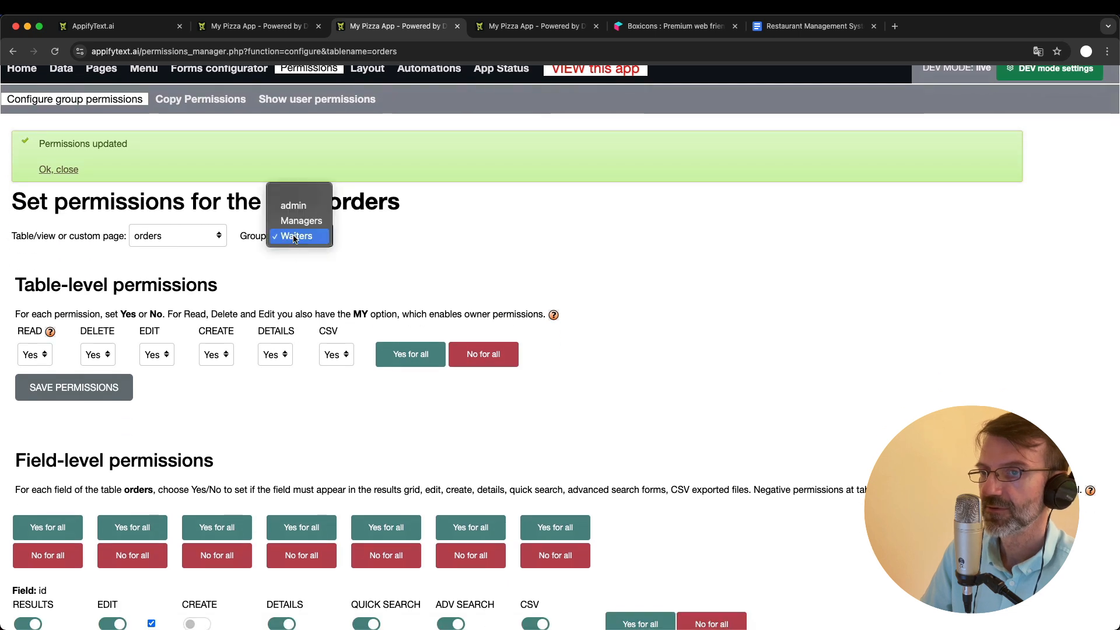
left_click(293, 205)
scroll(310, 381, "down", 15)
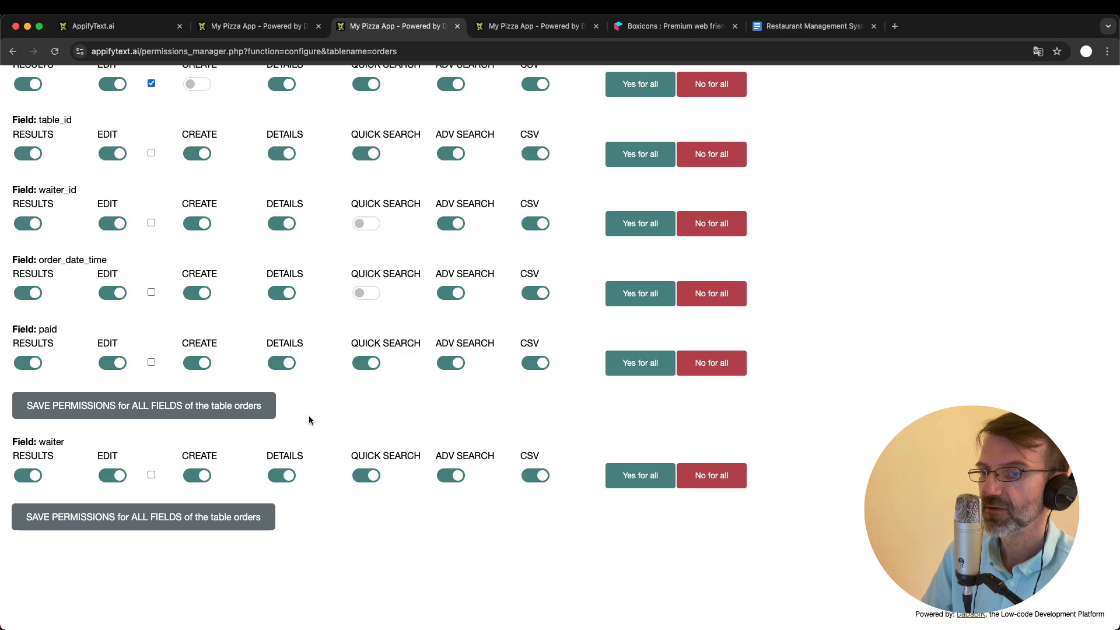
left_click(194, 476)
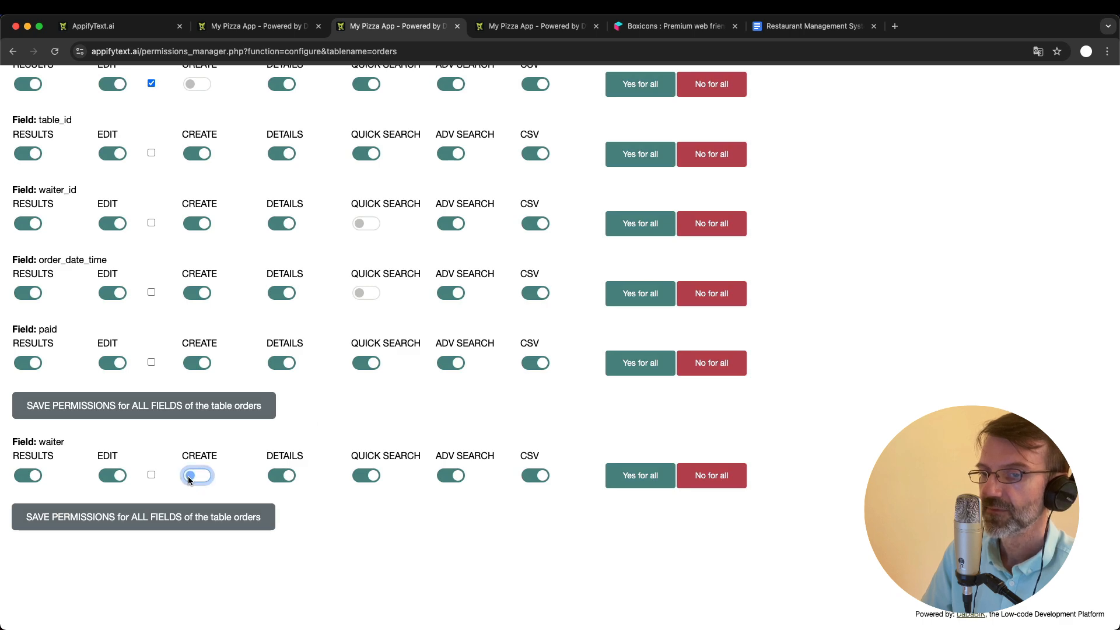
left_click(201, 517)
- For the Managers group, turn off the Create permission on the orders table's waiter field and save the permissions for all fields
left_click(282, 304)
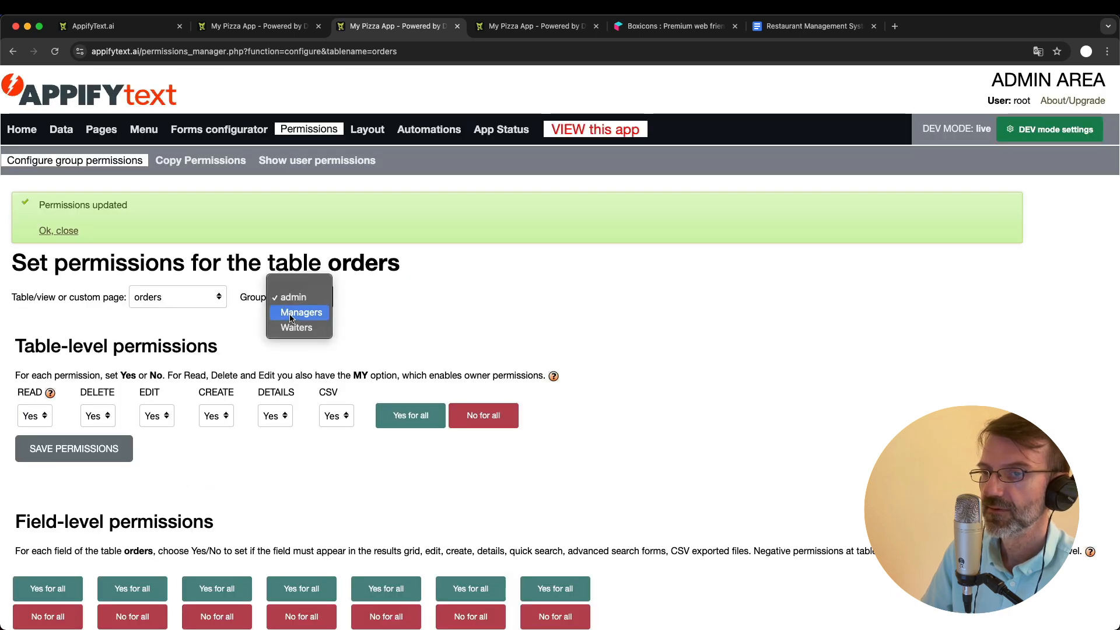
left_click(294, 313)
scroll(258, 426, "down", 15)
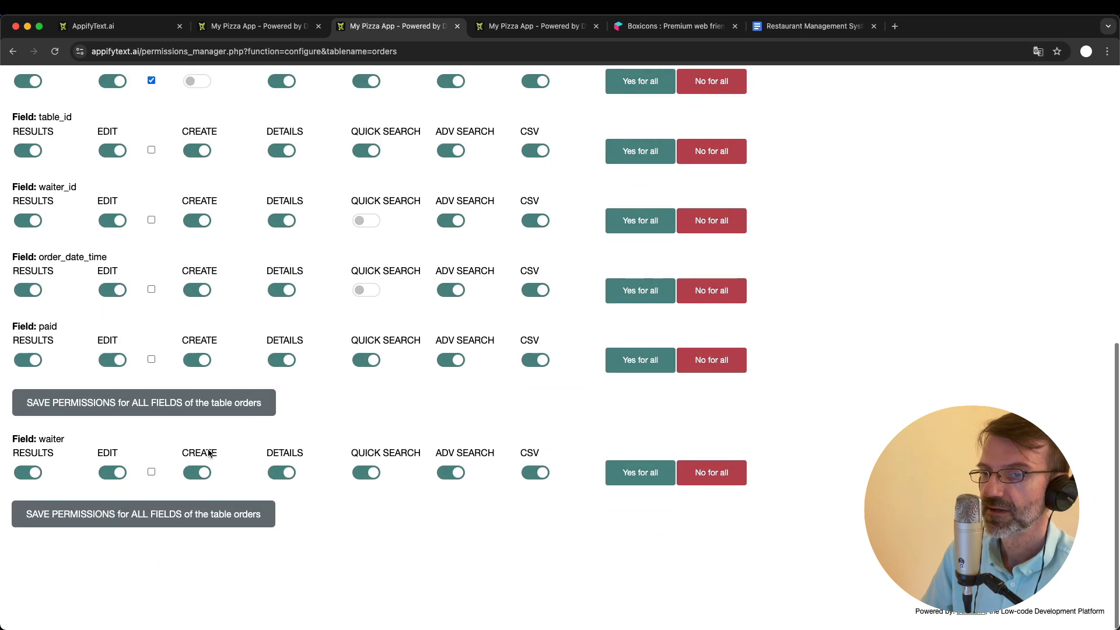
left_click(196, 475)
left_click(216, 518)
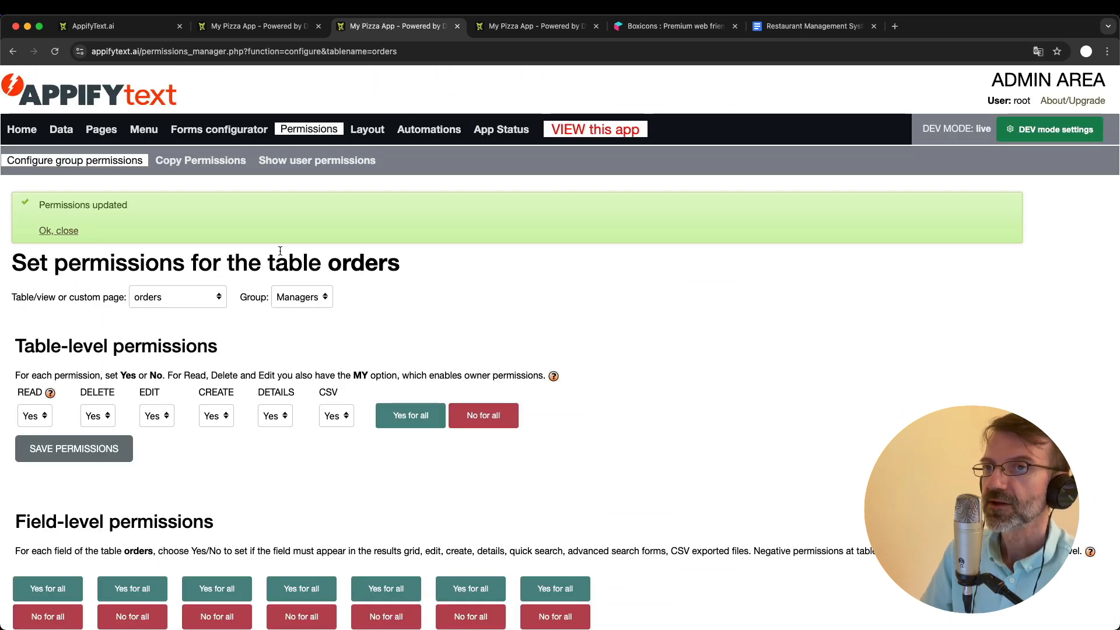
- Log out of the pizza app and log back in as the Waiters group user, entering that account's username and password
left_click(288, 28)
left_click(1093, 97)
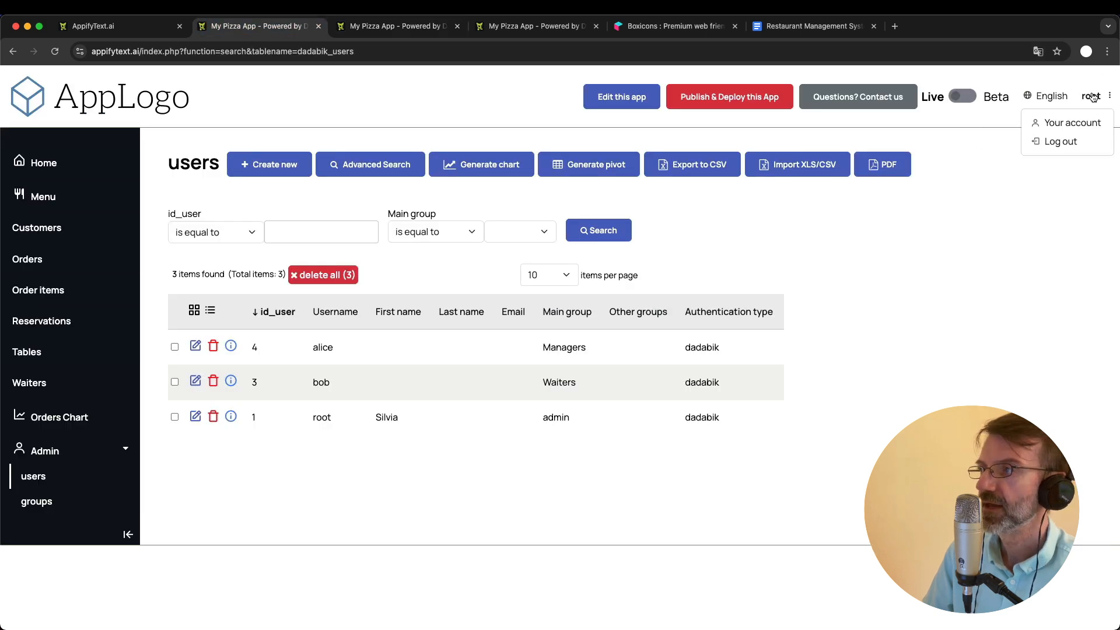
left_click(1060, 142)
left_click(510, 260)
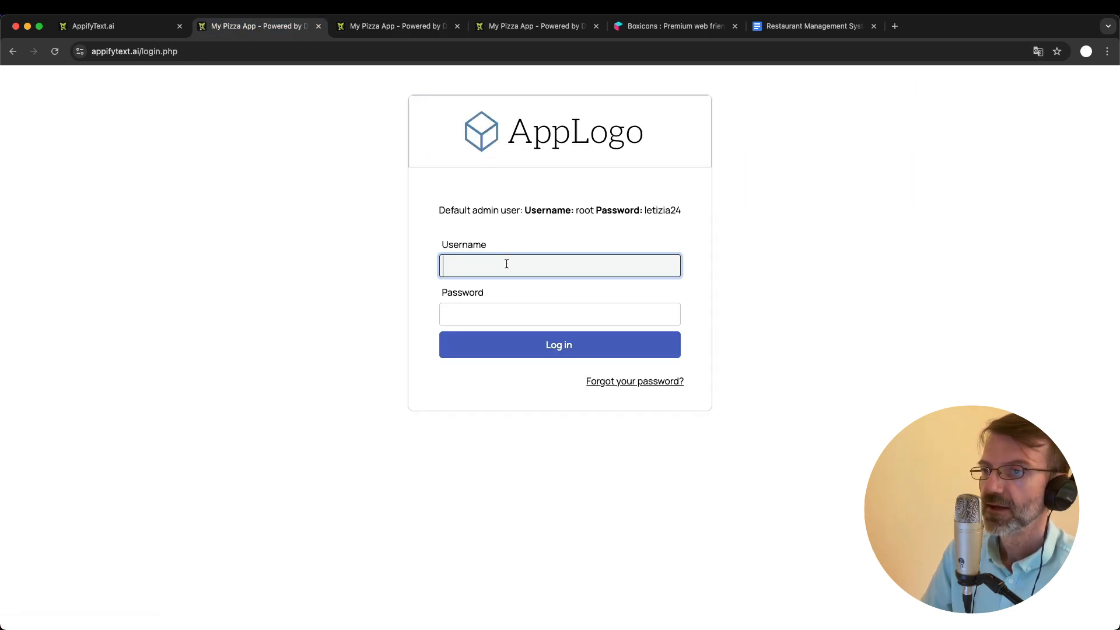
type("bob")
key("Tab")
type("bob")
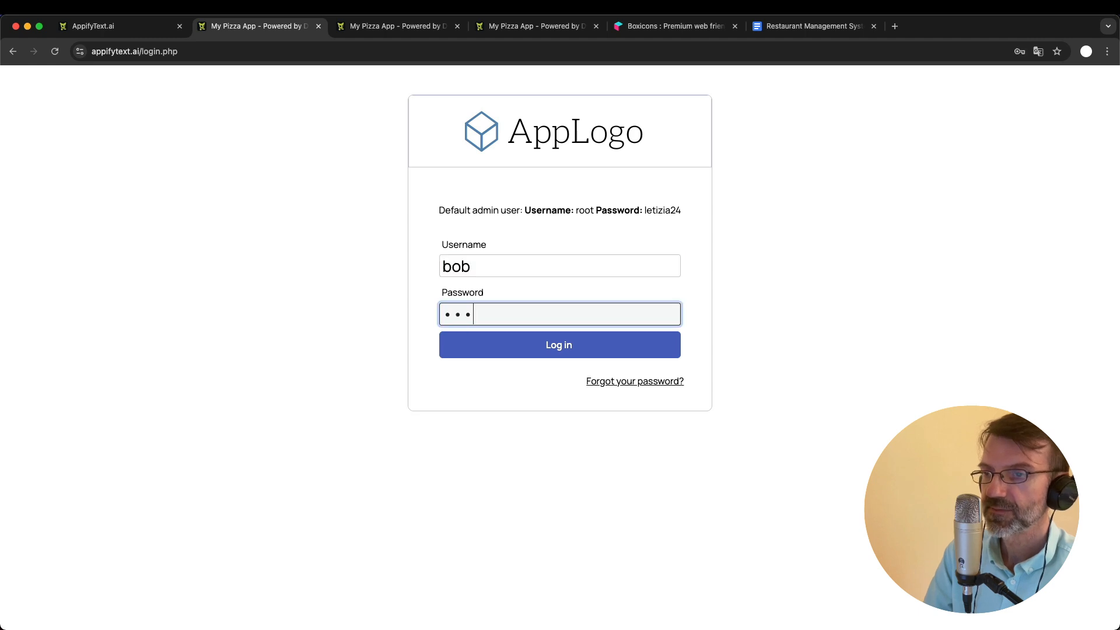
key("Return")
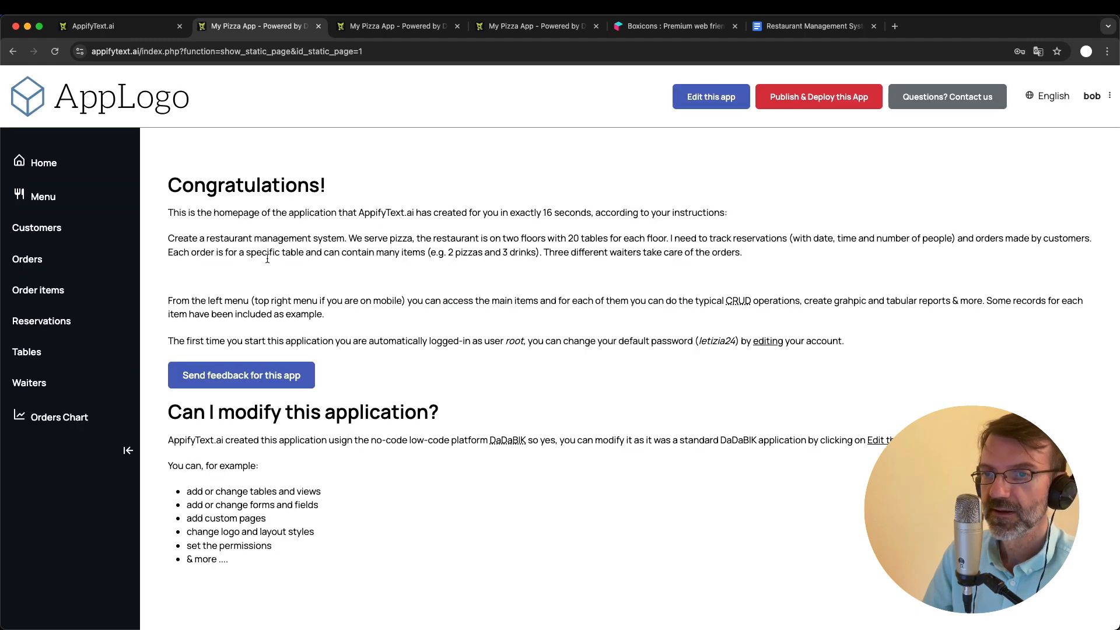
- Create a new order for table 1 with Paid set to no, leaving Waiter blank, and save it
left_click(30, 259)
left_click(288, 167)
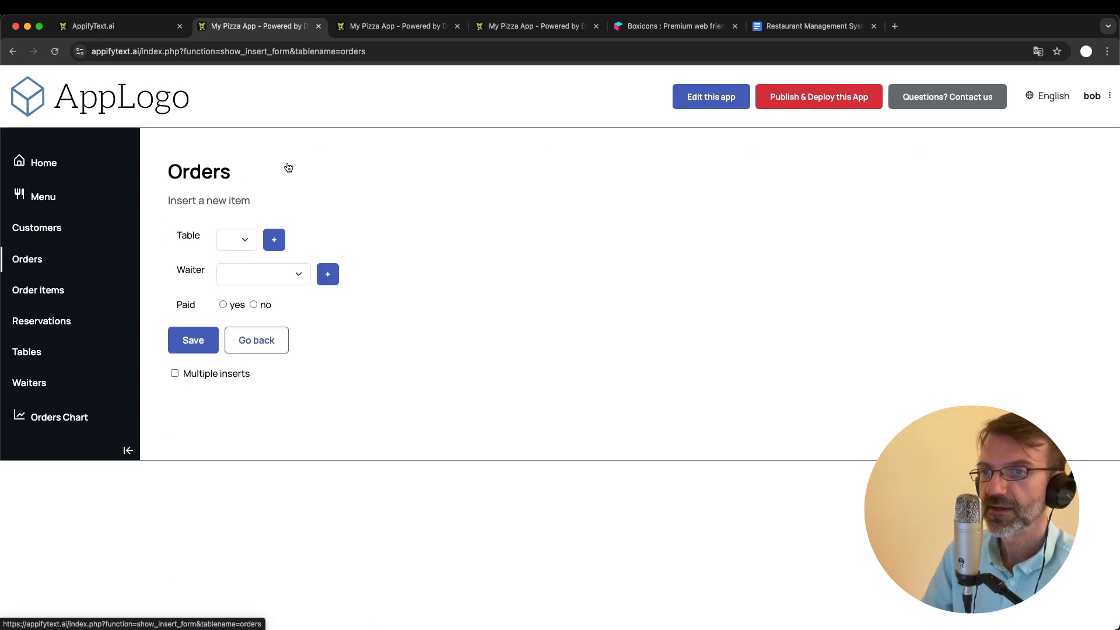
left_click(241, 246)
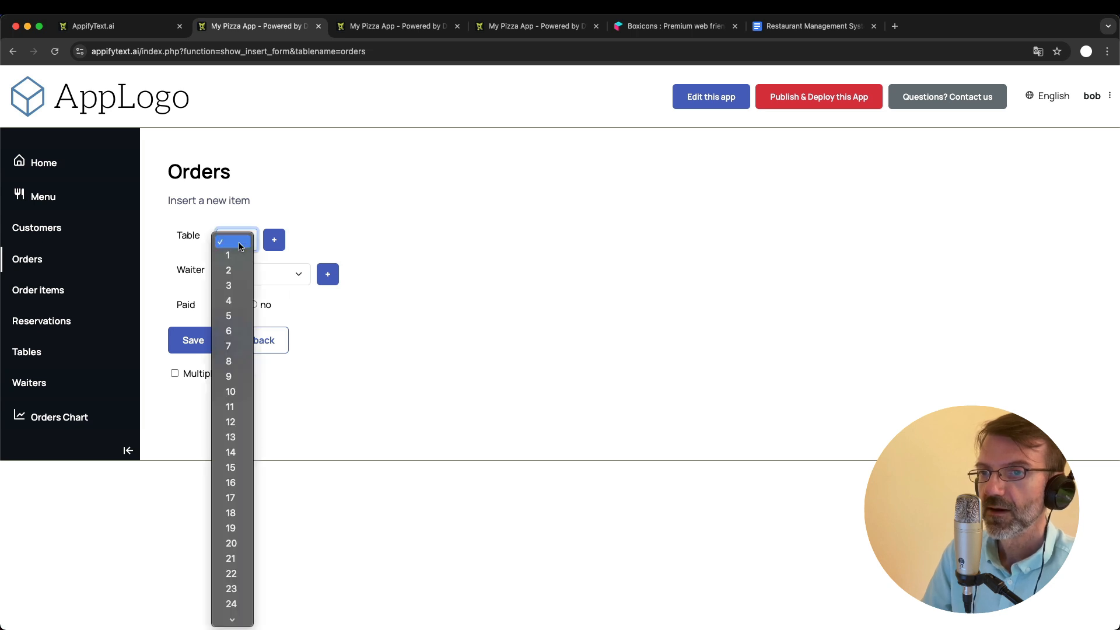
left_click(239, 257)
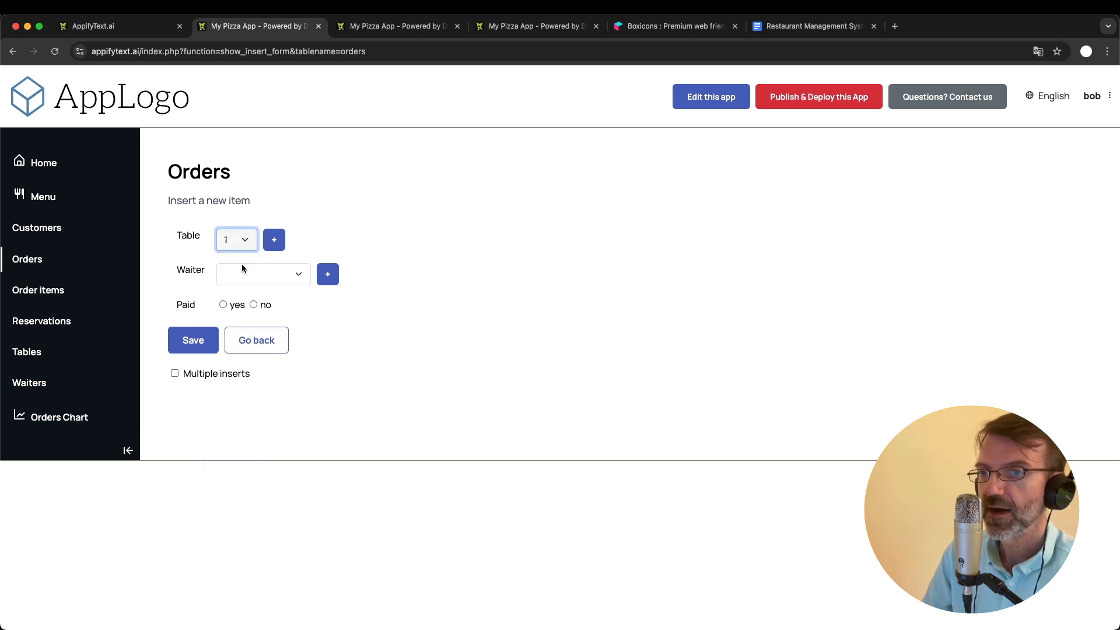
left_click(254, 304)
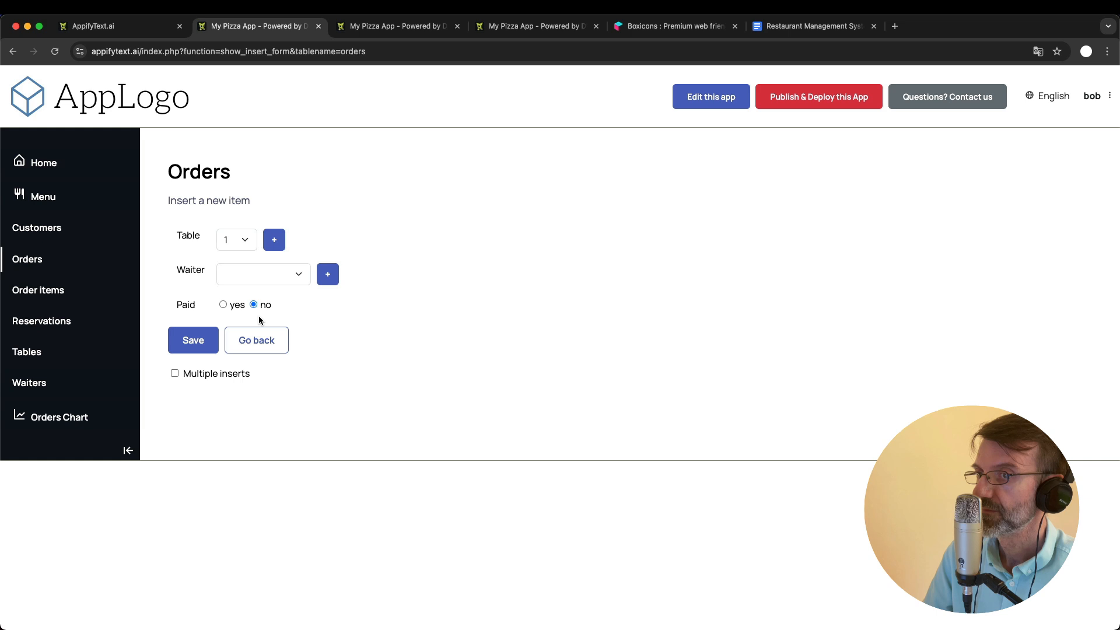
left_click(193, 341)
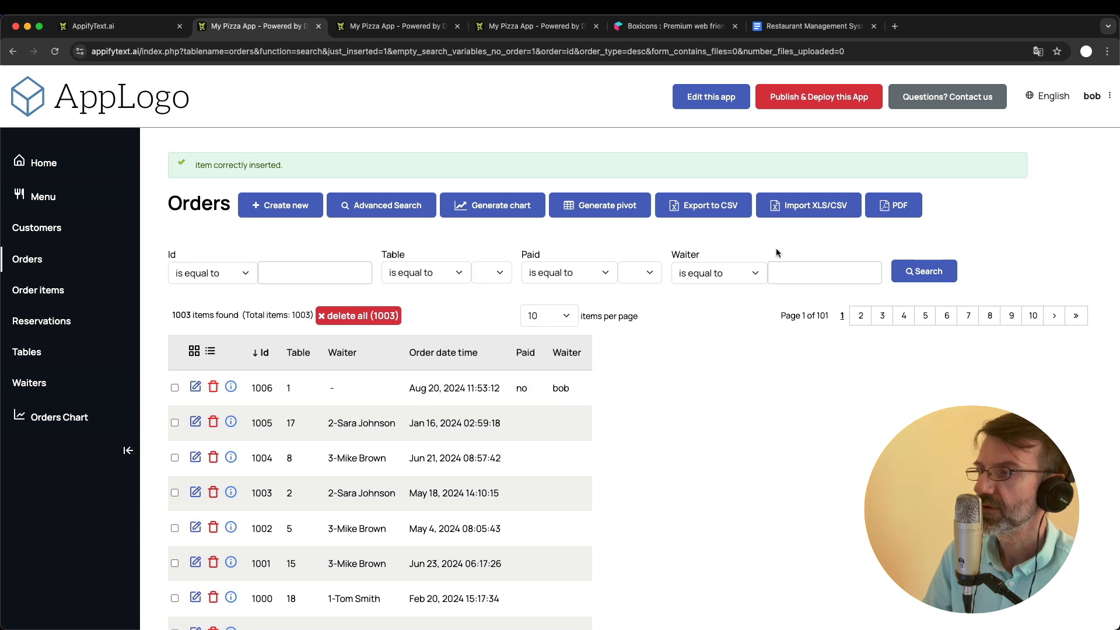
- Log out of the waiter account and log back in as root, entering the account password
left_click(1101, 97)
left_click(1063, 144)
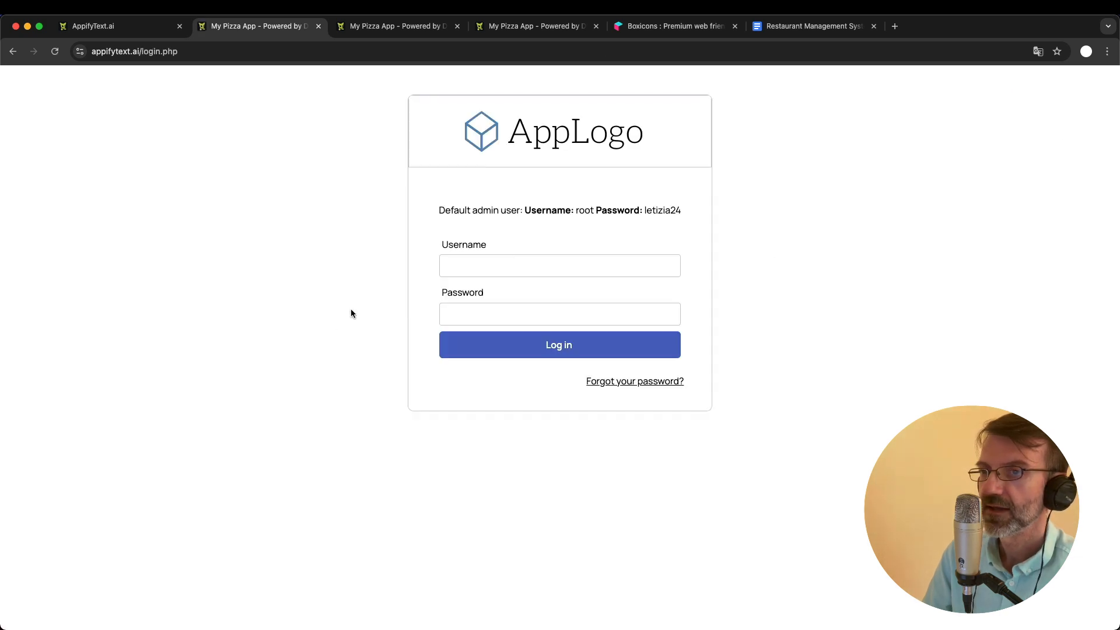
left_click(475, 266)
type("root")
key("Tab")
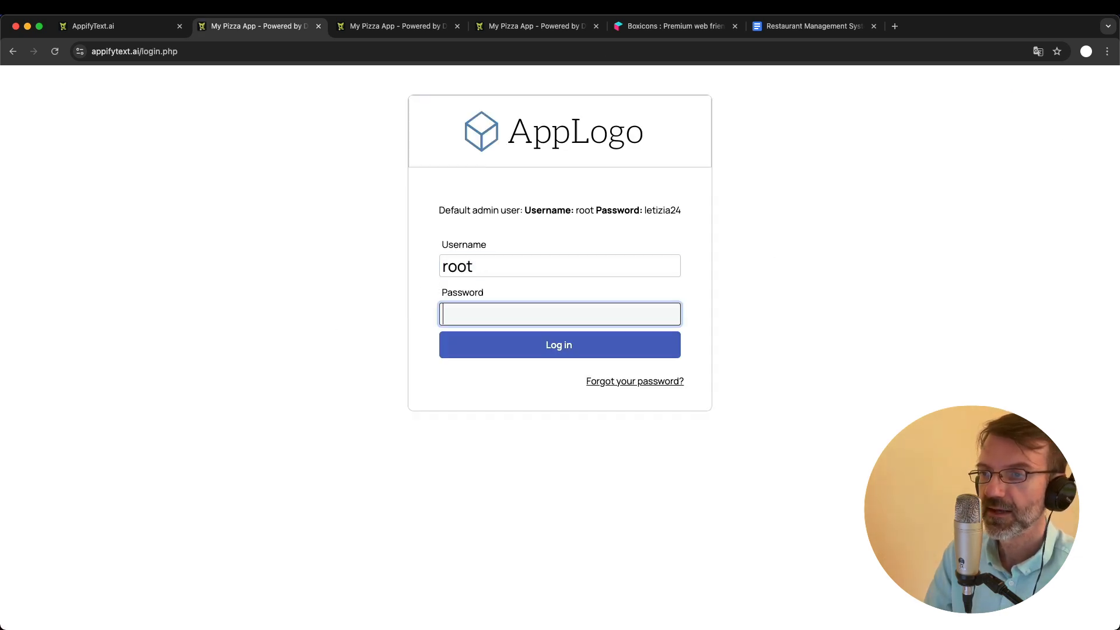
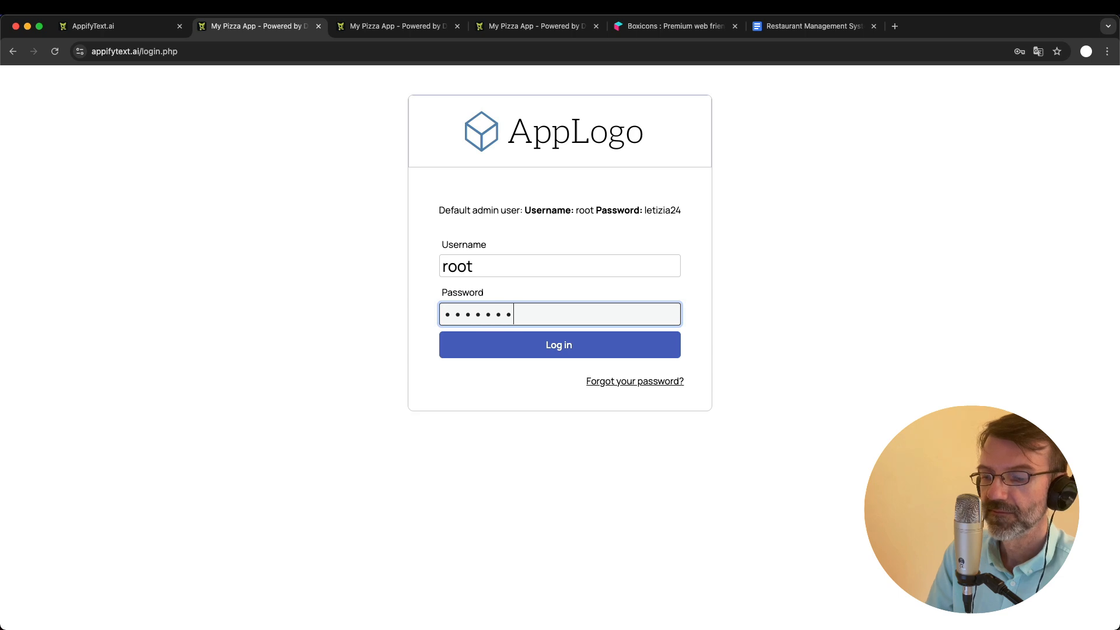
key("Return")
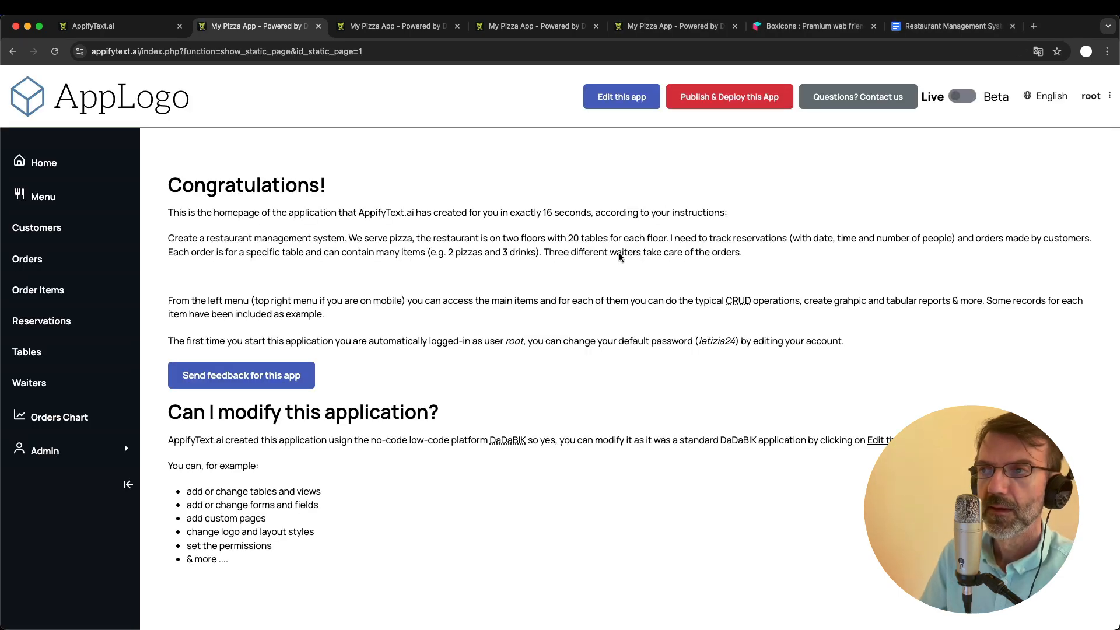
- Return to the admin area and examine the orders table's waiter field settings in the forms configurator, including its field type
left_click(374, 27)
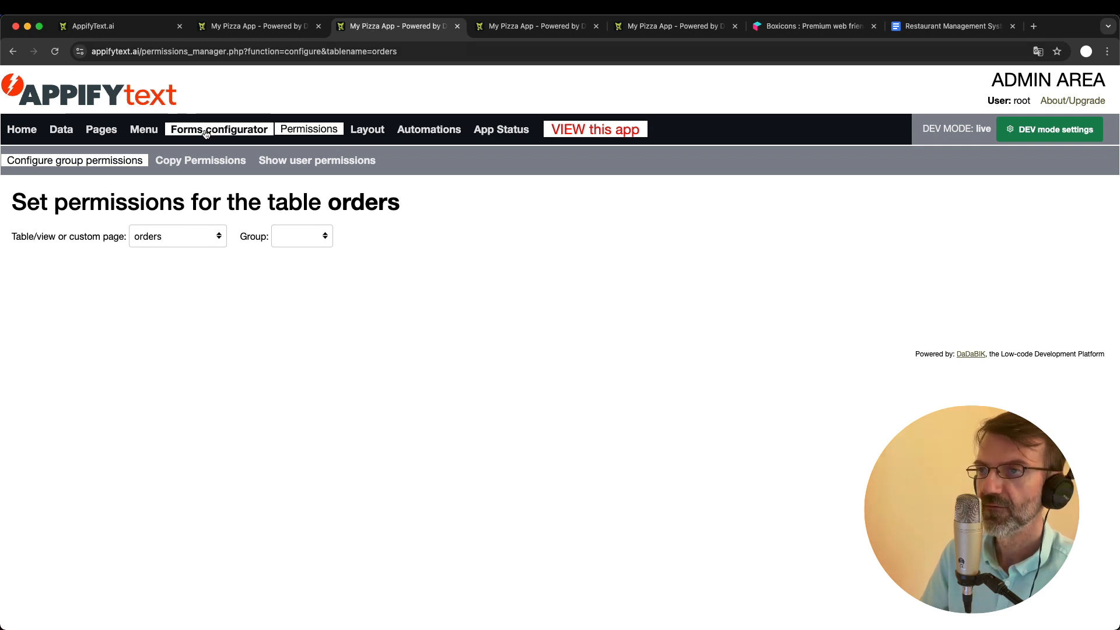
left_click(224, 135)
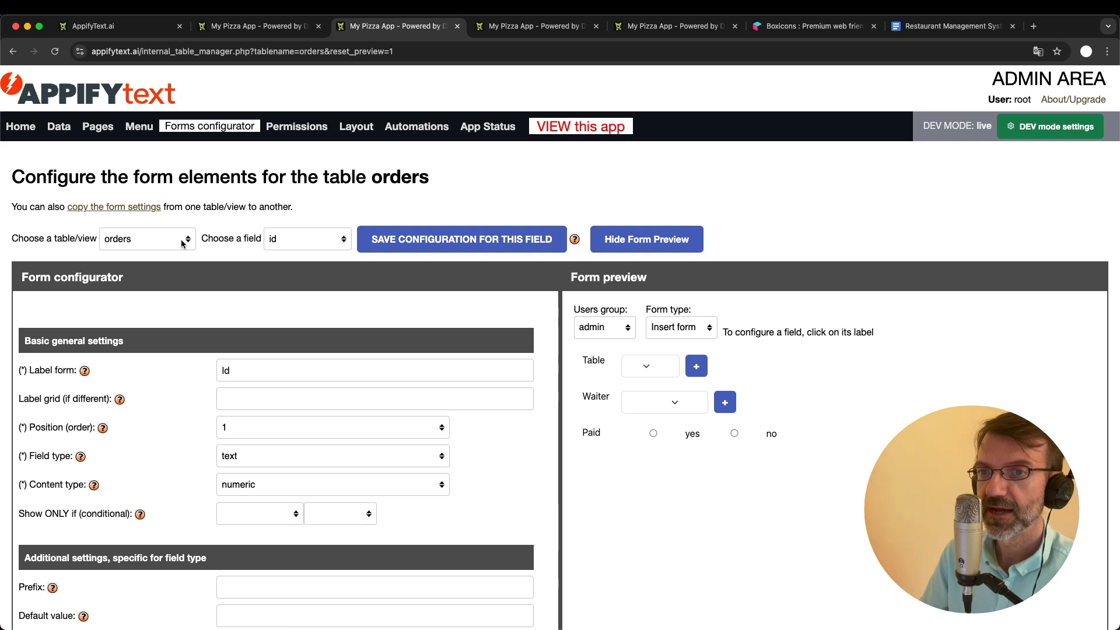
left_click(295, 242)
left_click(306, 315)
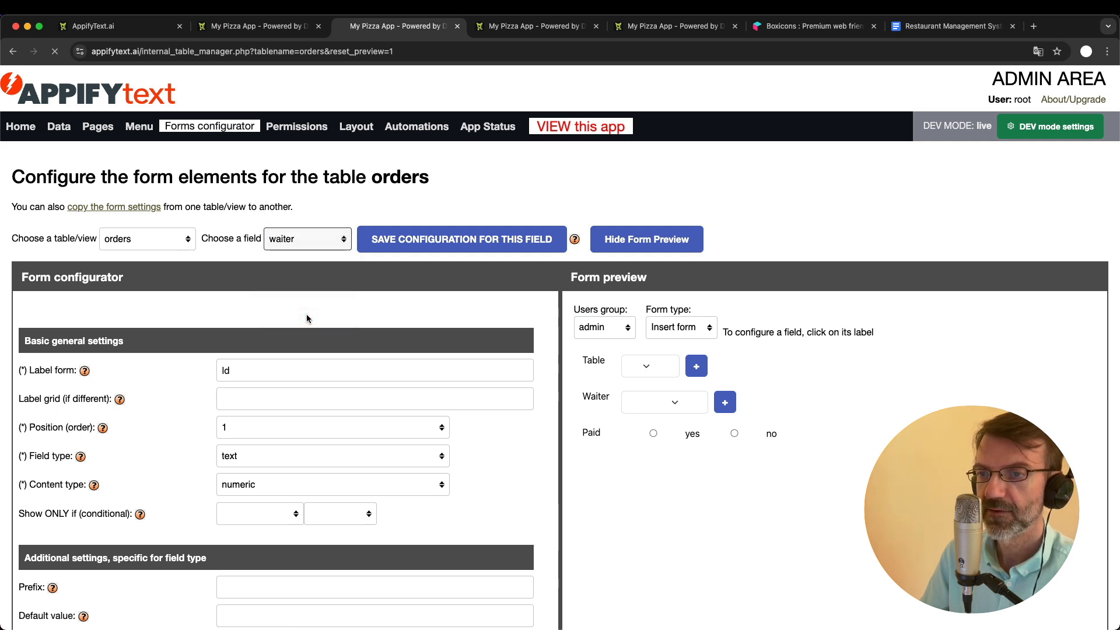
scroll(368, 382, "down", 2)
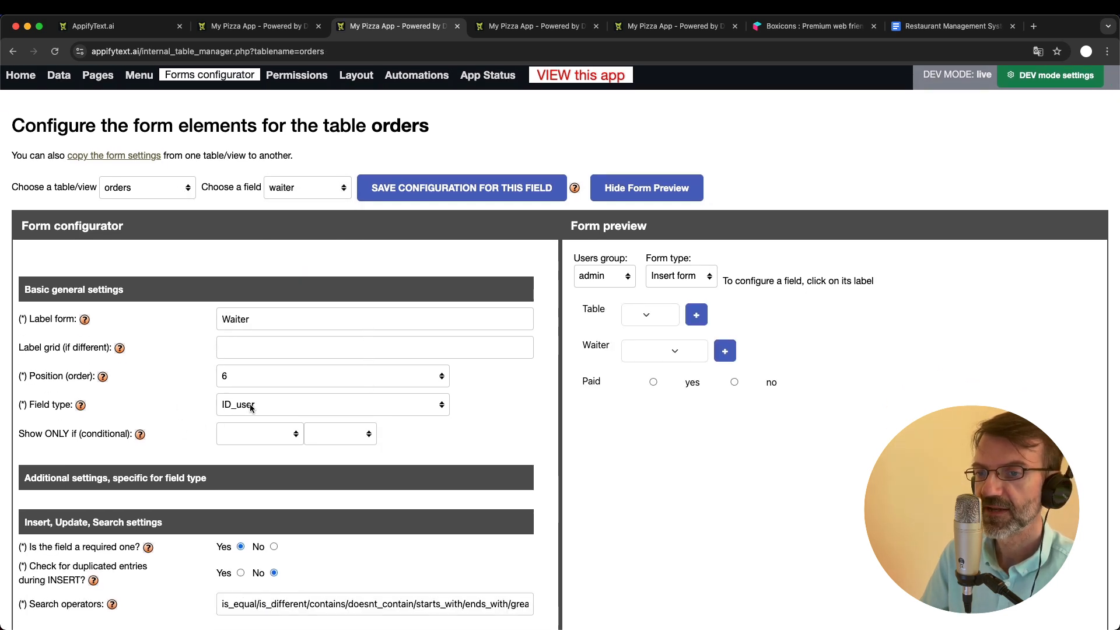
scroll(431, 135, "up", 2)
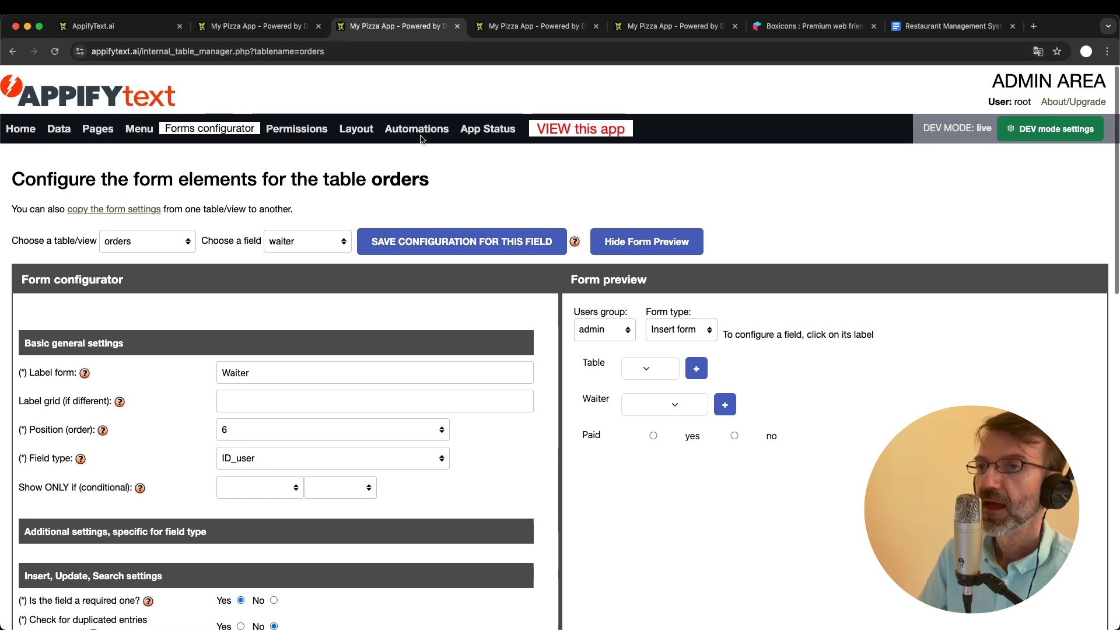
- For the Waiters group, set the orders table's table-level Read permission to My
left_click(297, 133)
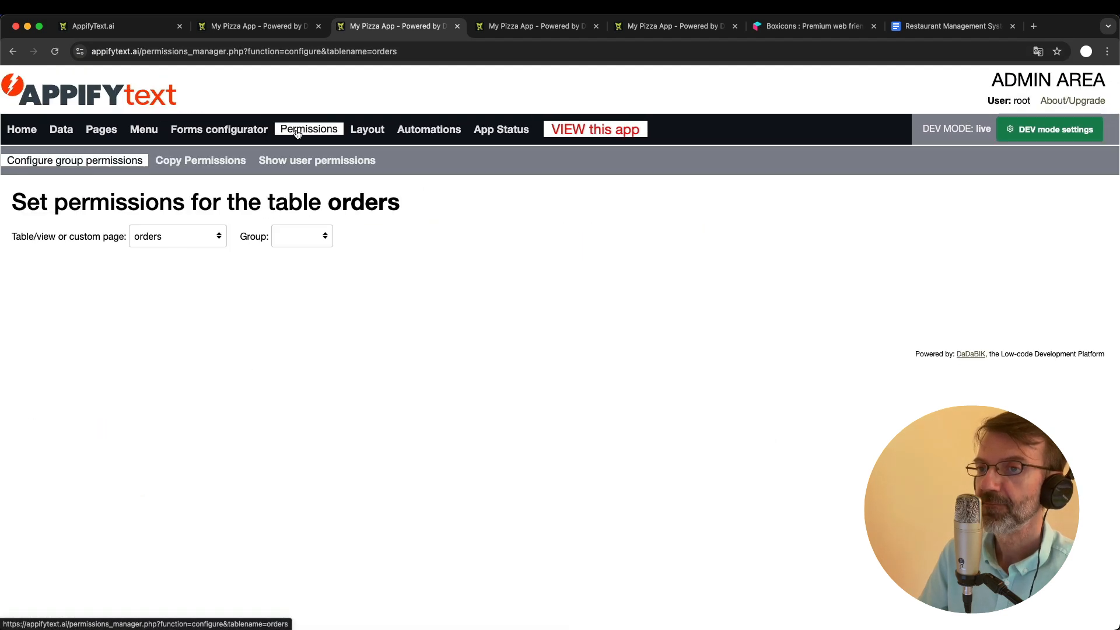
left_click(291, 238)
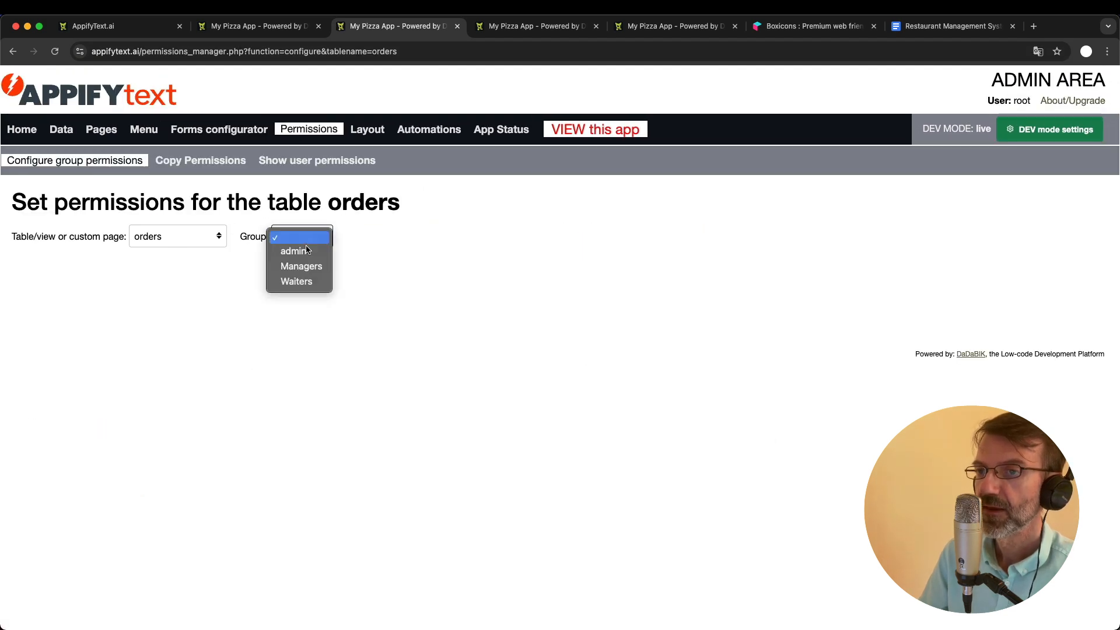
left_click(305, 281)
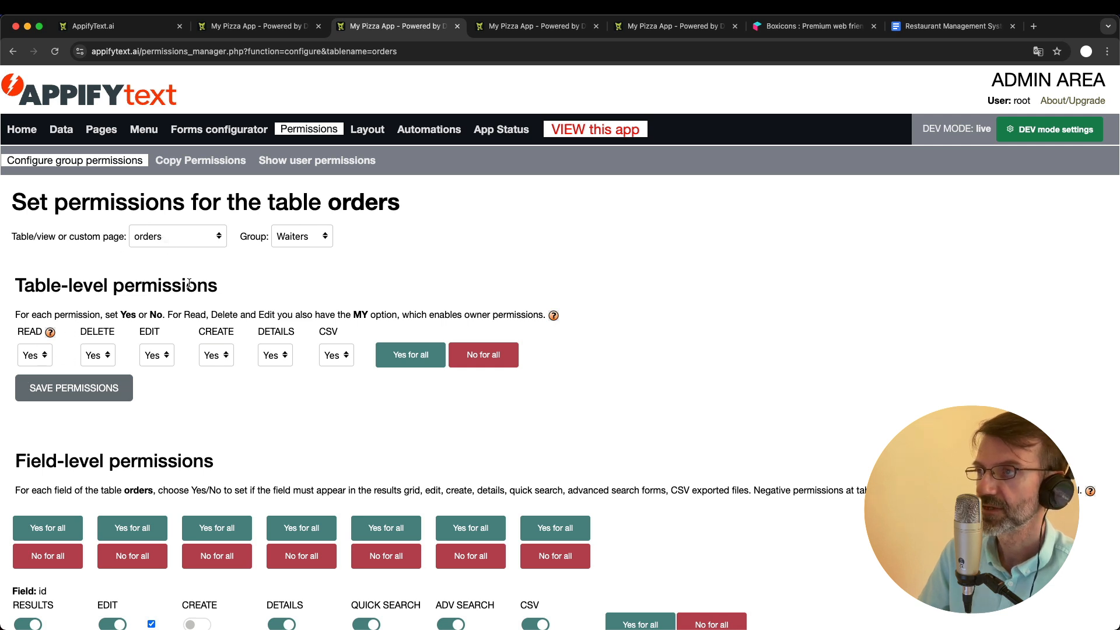
left_click(34, 355)
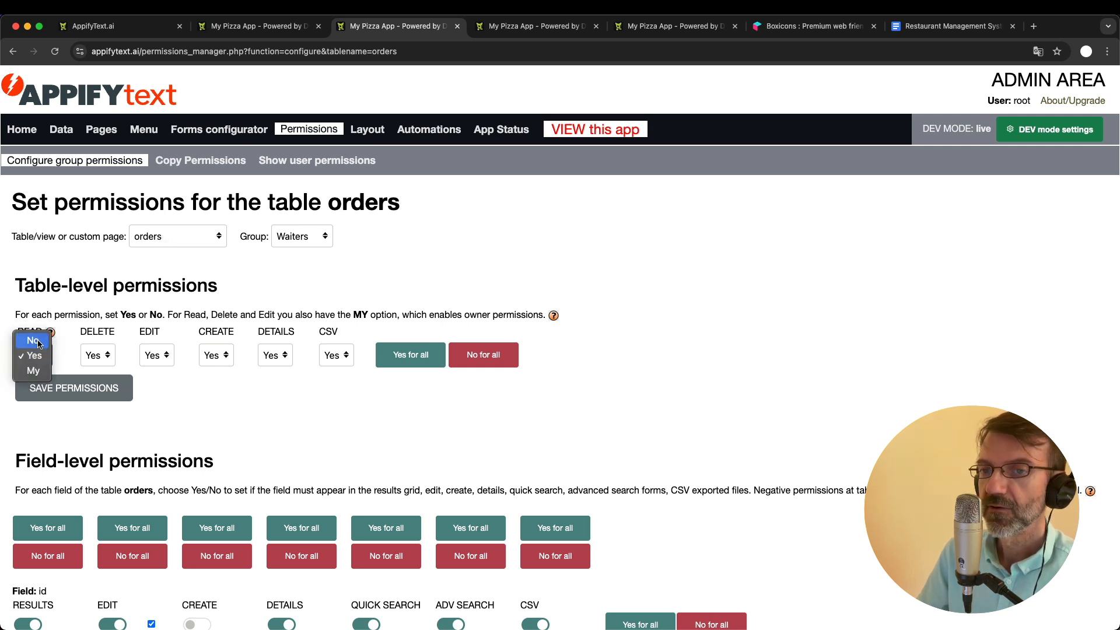
left_click(38, 341)
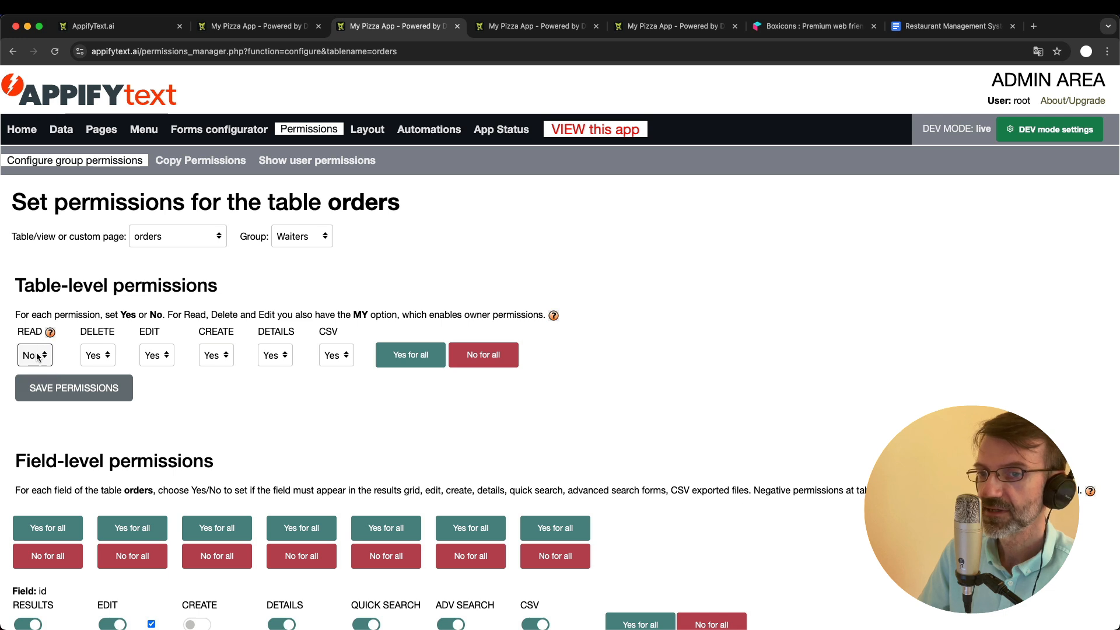
left_click(37, 357)
left_click(36, 385)
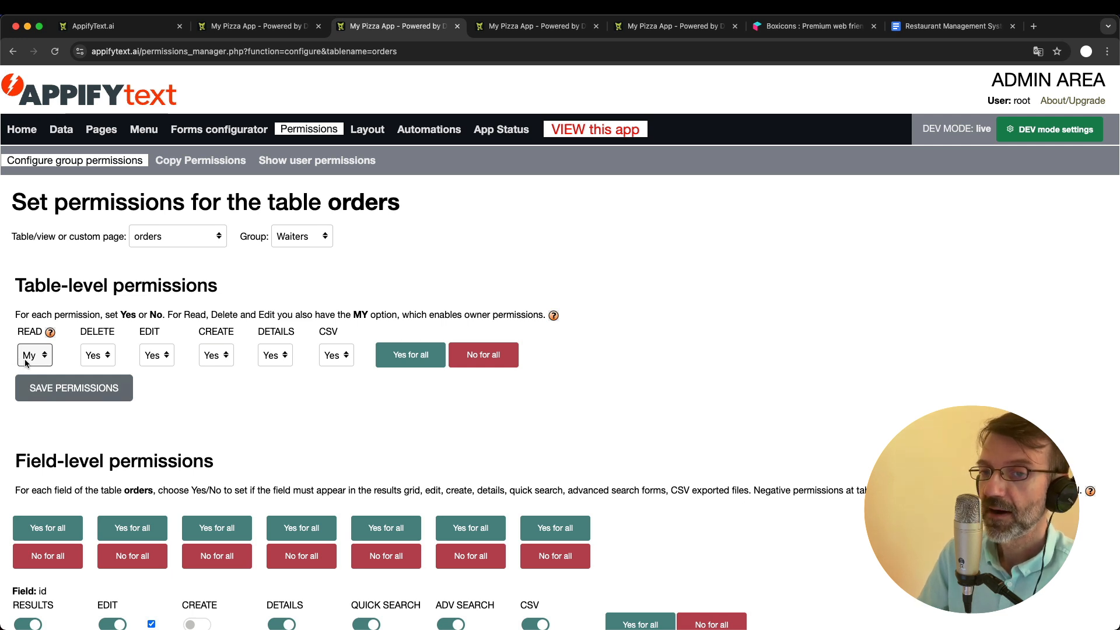
left_click(65, 301)
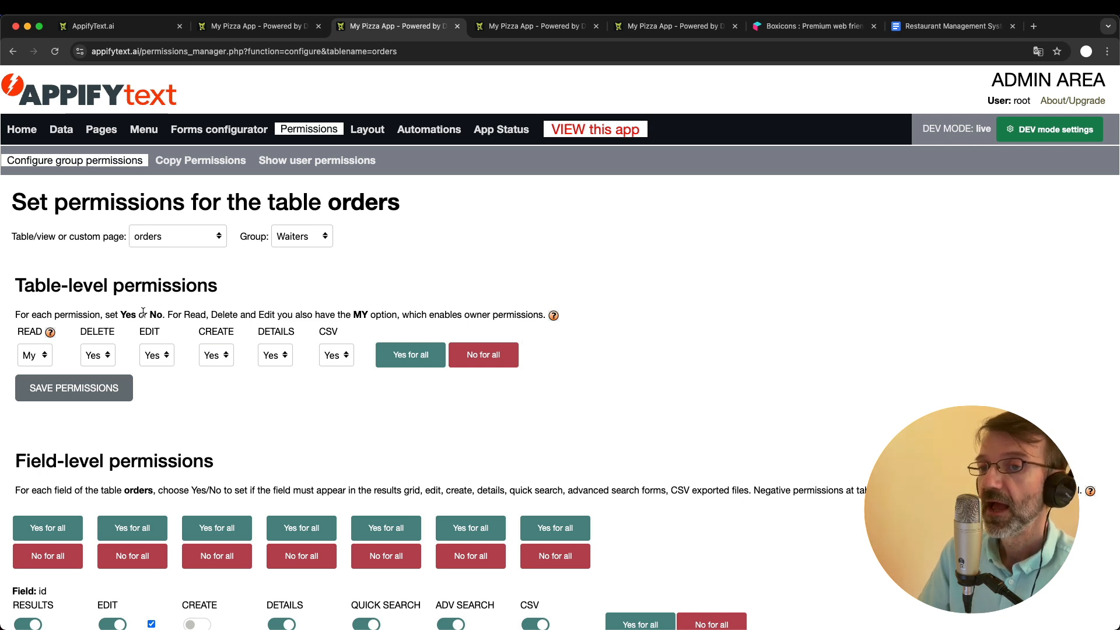
- Examine the options available for the Waiters group's table-level Delete and Edit permissions on orders, leaving both at Yes
left_click(98, 354)
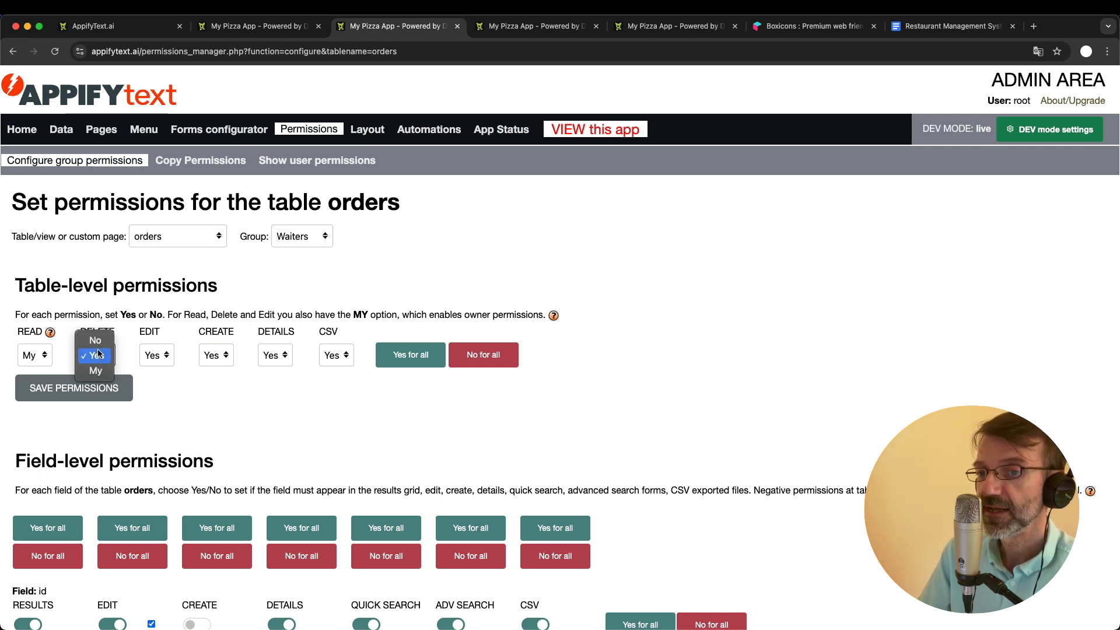
left_click(156, 355)
left_click(159, 356)
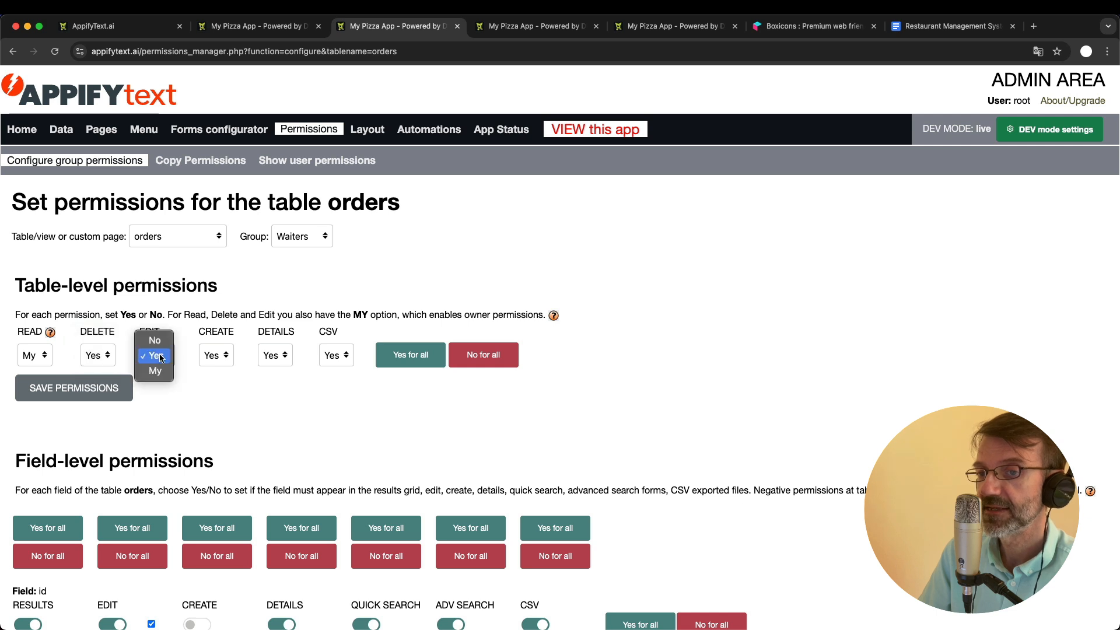
left_click(191, 330)
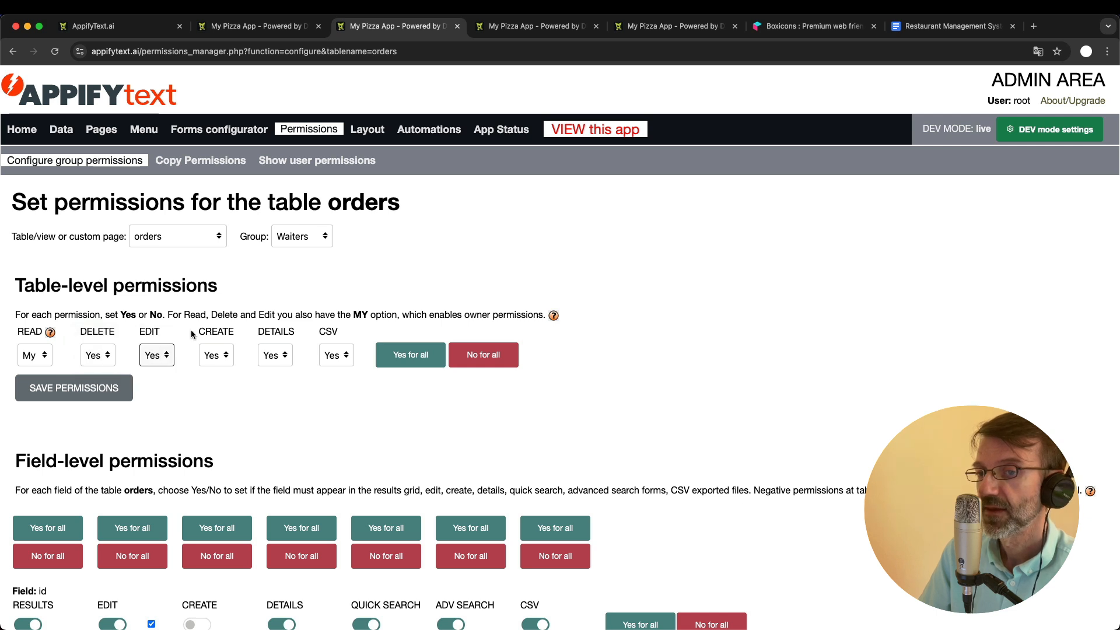
- For the Waiters group, choose Yes for the orders table's table-level Read permission and My for Delete
left_click(42, 356)
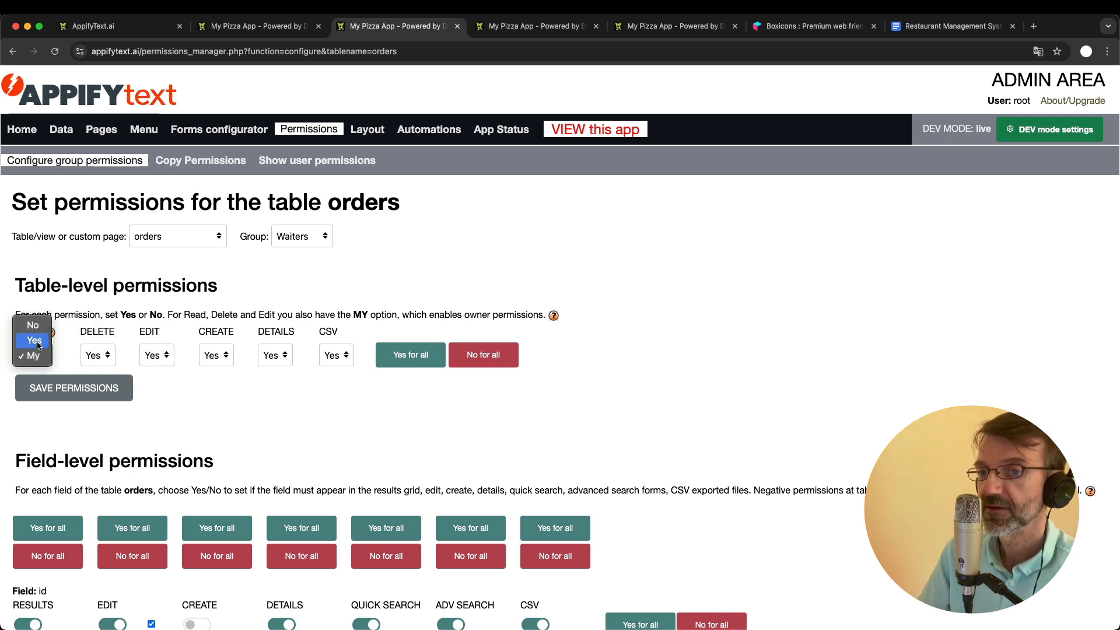
left_click(34, 341)
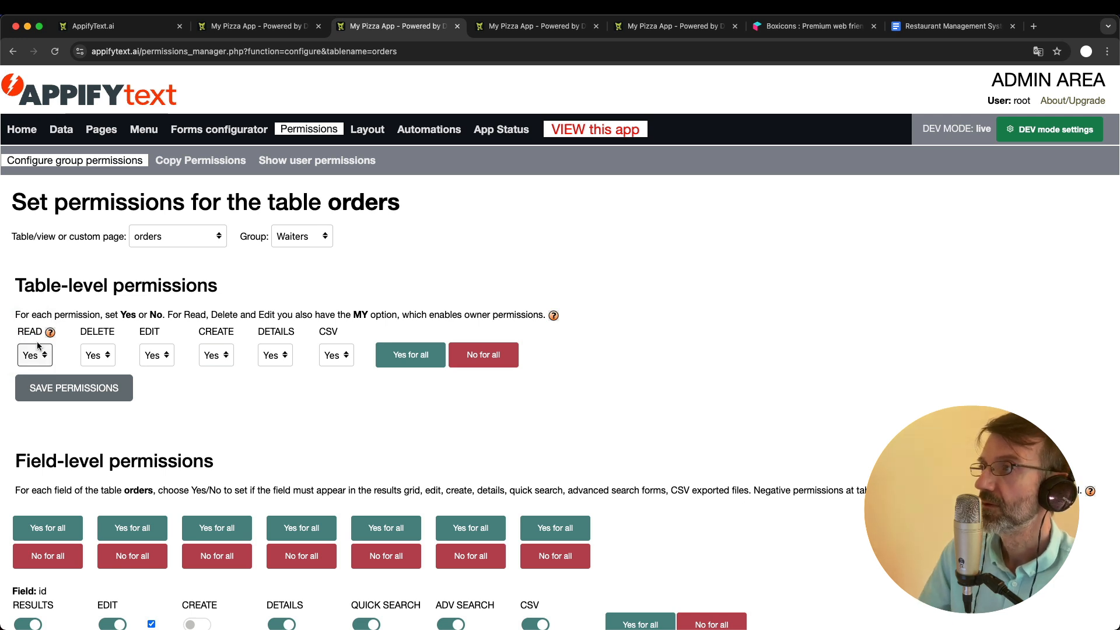
left_click(97, 355)
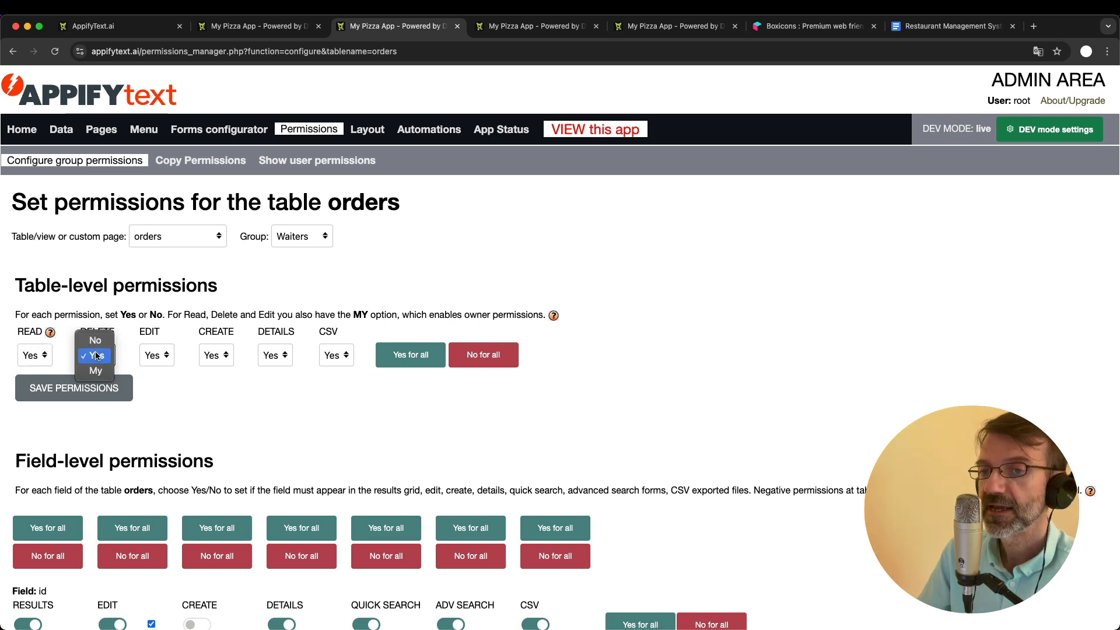
left_click(96, 371)
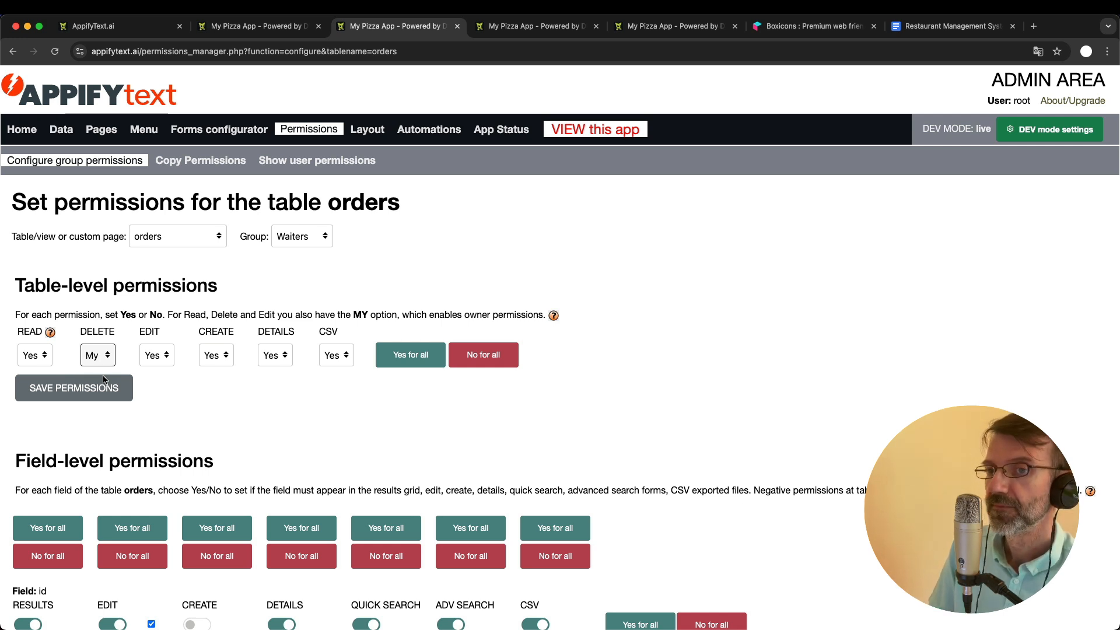
left_click(205, 393)
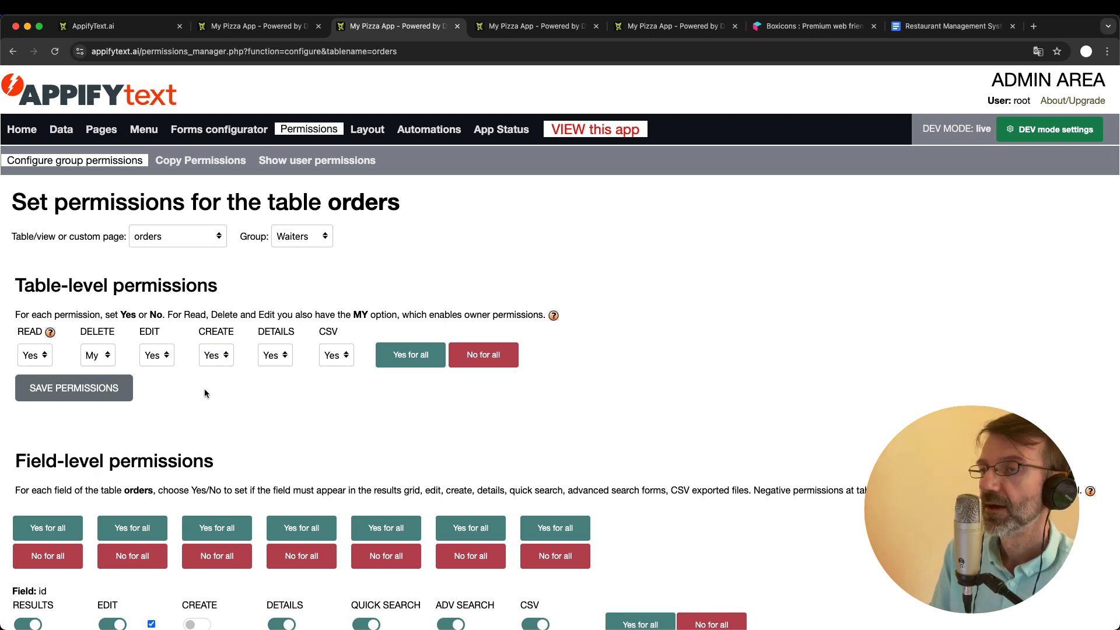
- In the Google Docs improvements list, strike through "Waiter for orders automatically set" and "Charts (time series reservations month by month)"
left_click(927, 27)
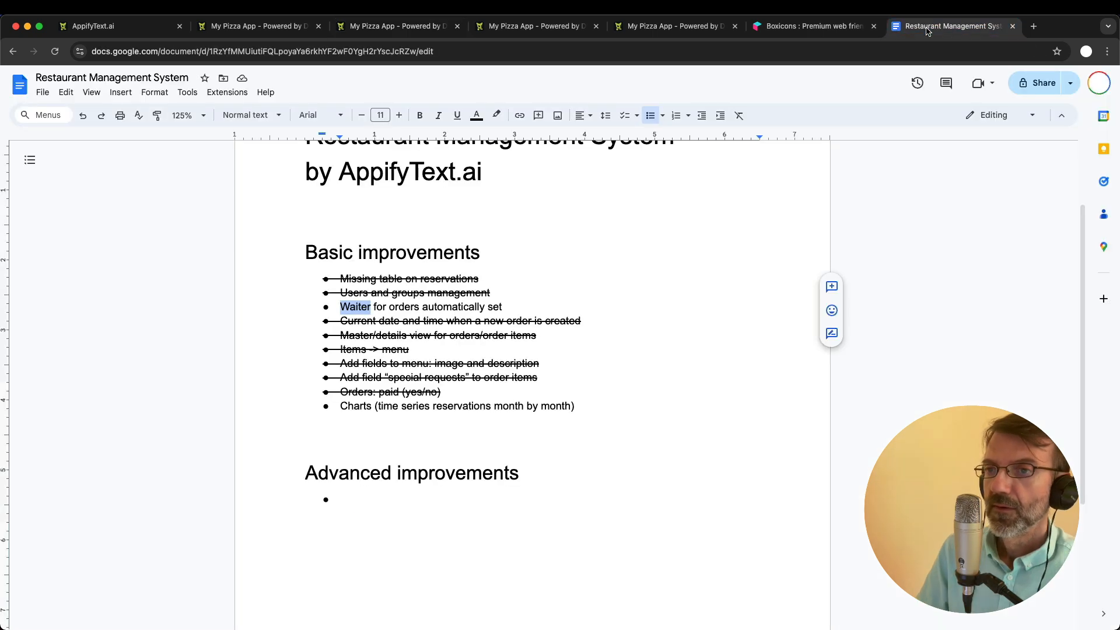
left_click(507, 306, "shift")
key("super+shift+x")
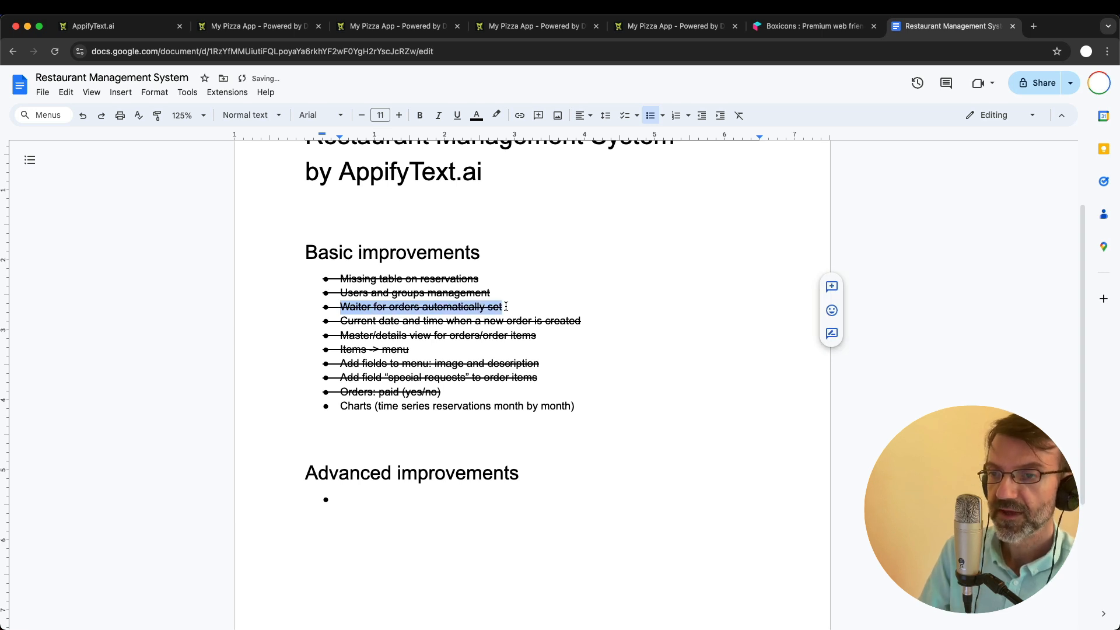
double_click(362, 408)
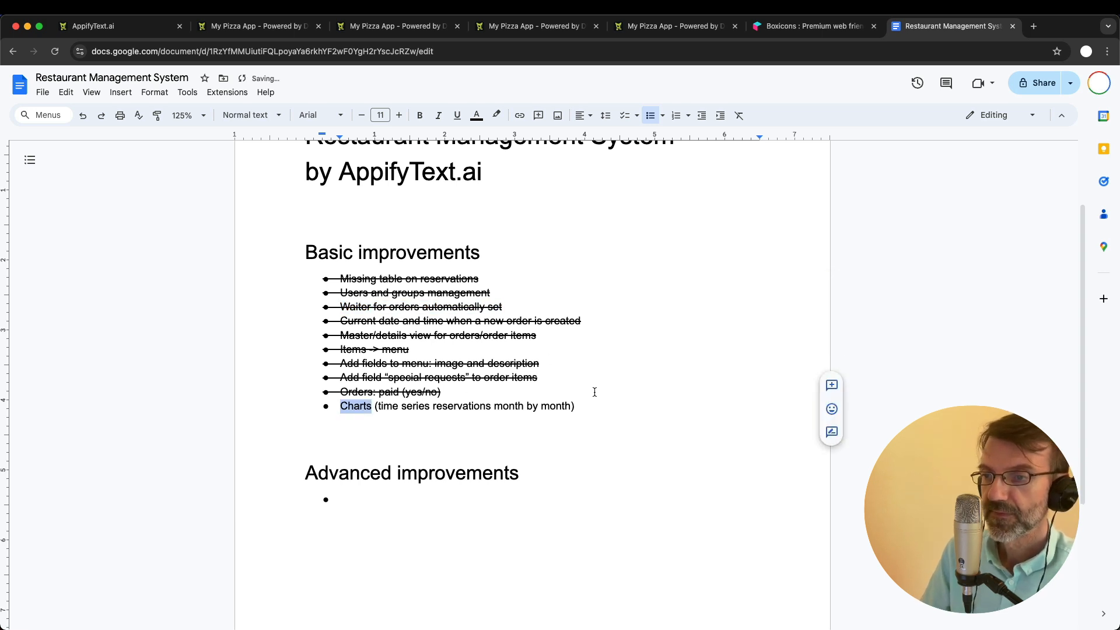
left_click(583, 402, "shift")
key("super+shift+x")
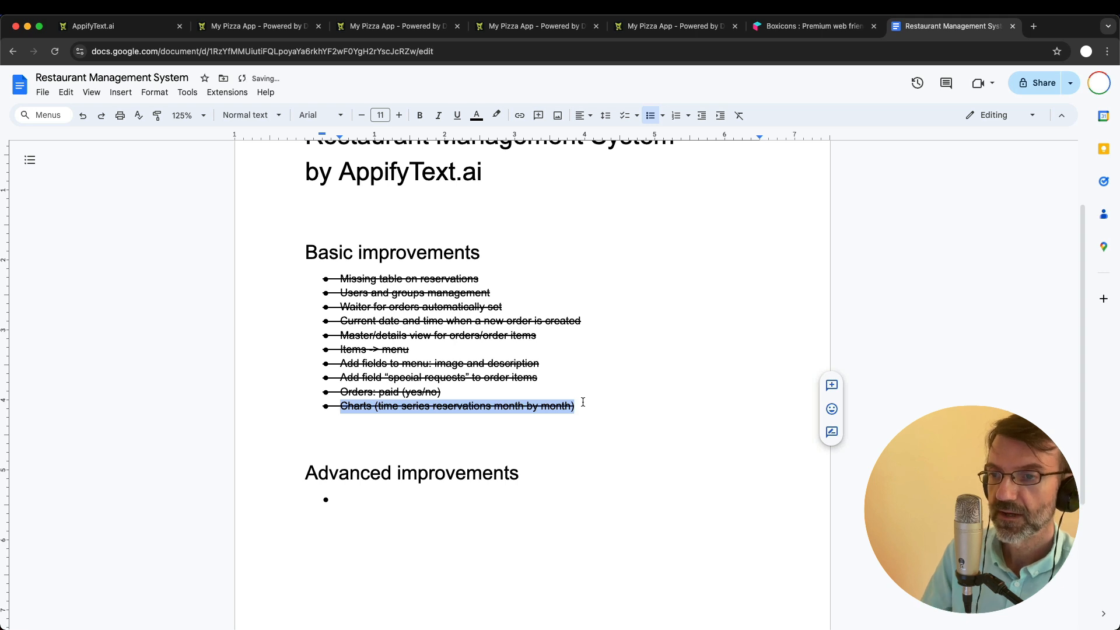
left_click(600, 320)
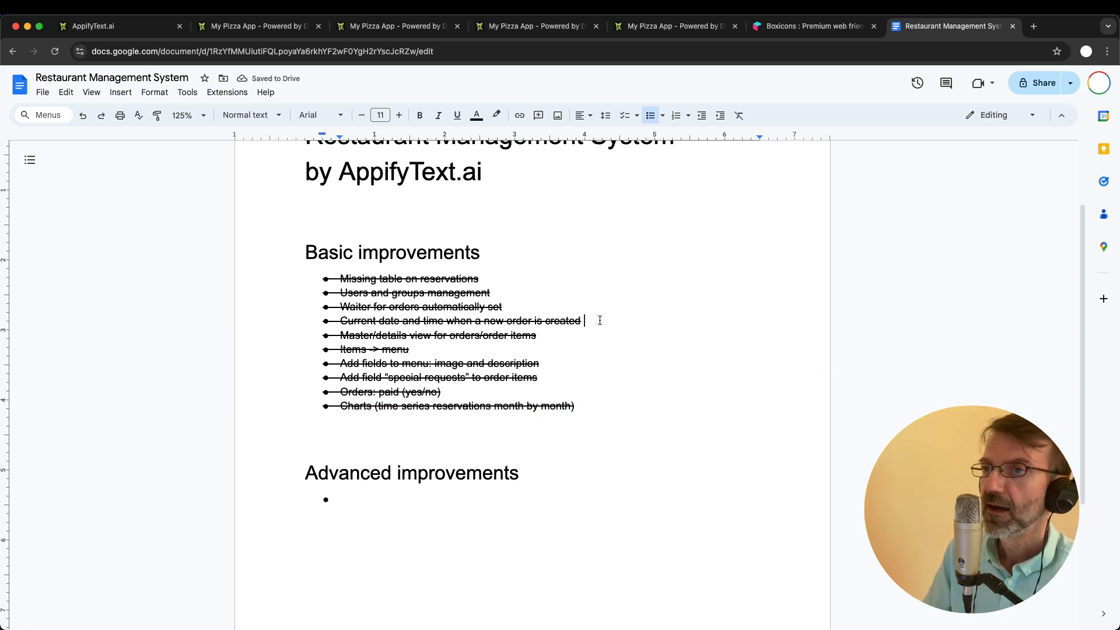
- Add a "Required fields" bullet at the end of the Basic improvements list
left_click(608, 409)
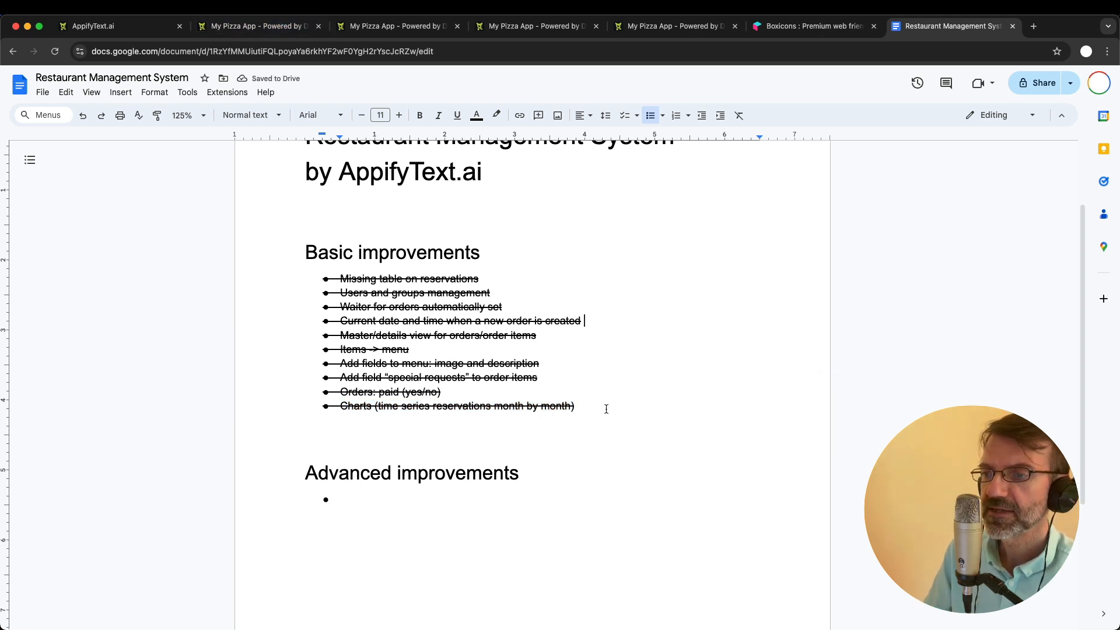
key("Return")
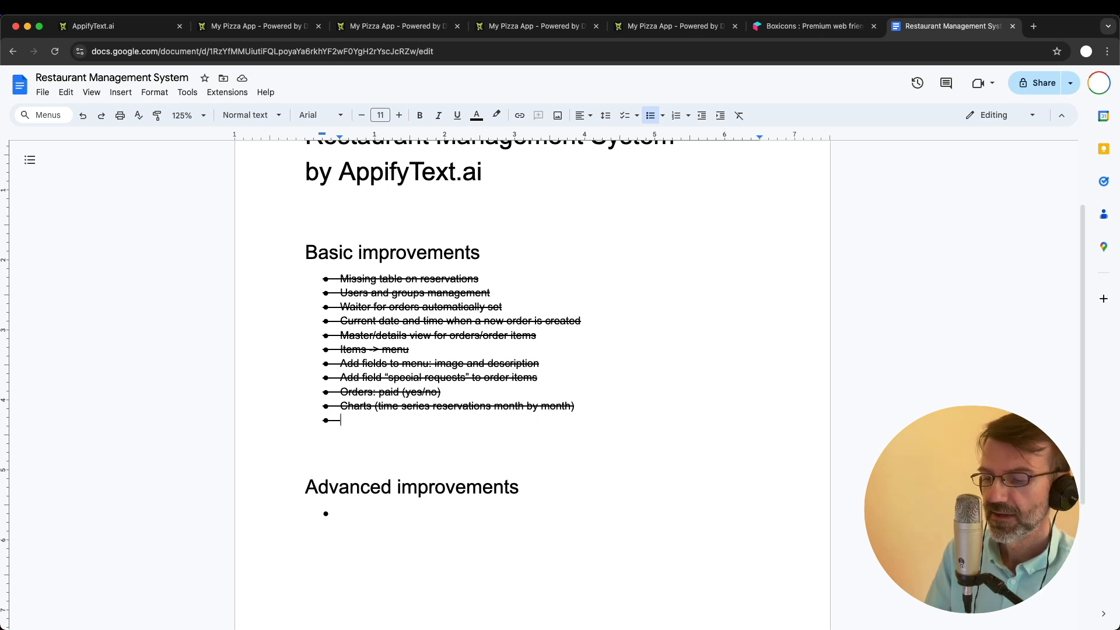
type("required fields")
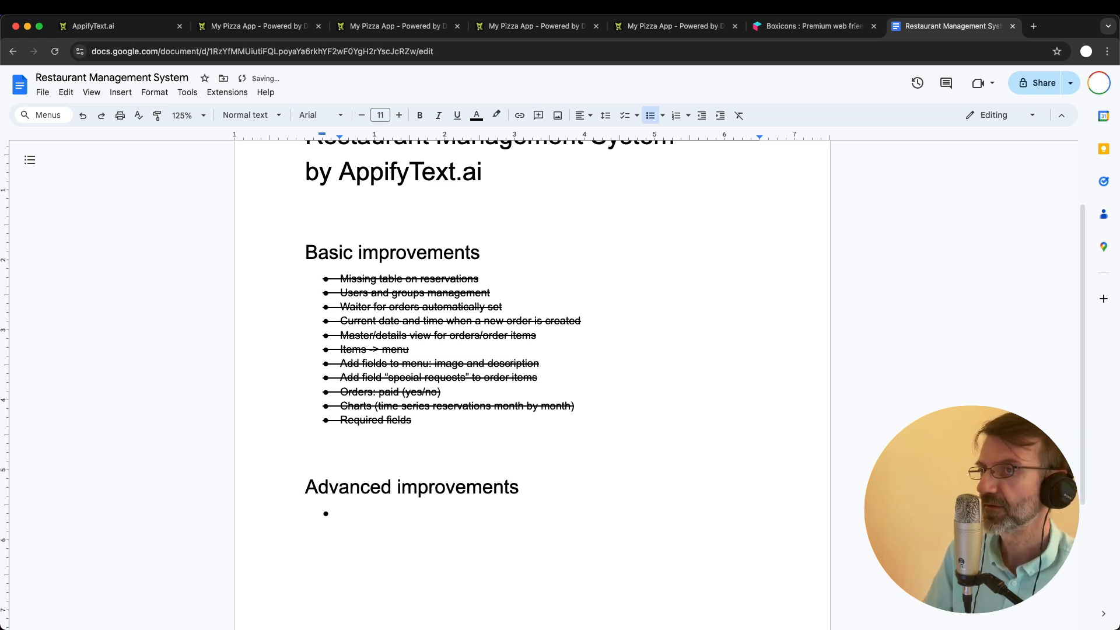
- Switch to My Pizza App and open a blank new-customer form to examine its fields
left_click(283, 29)
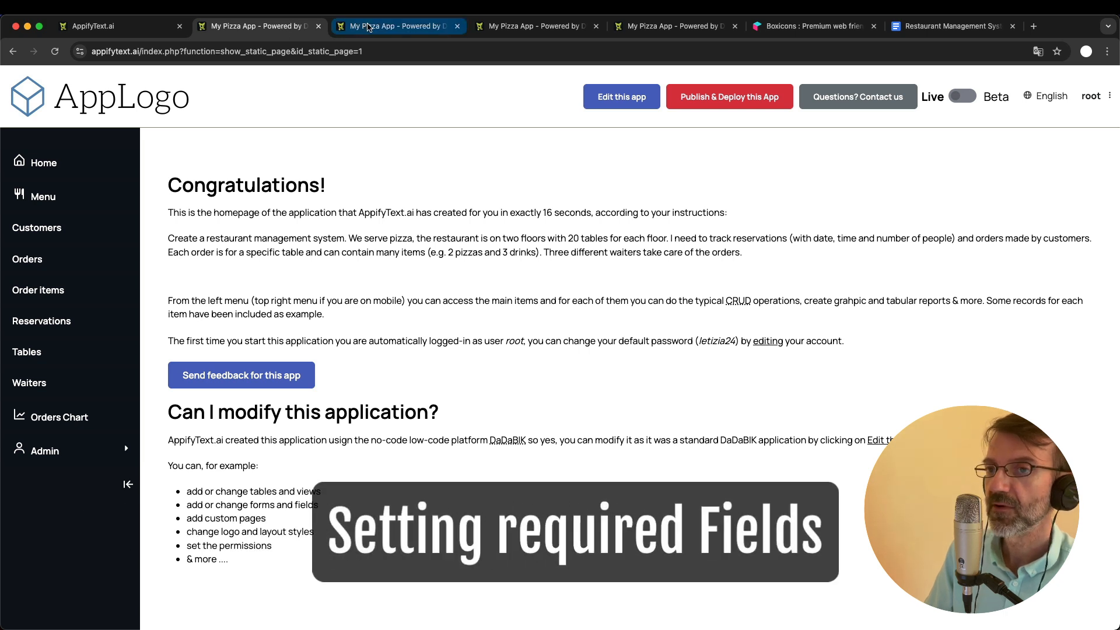
left_click(36, 227)
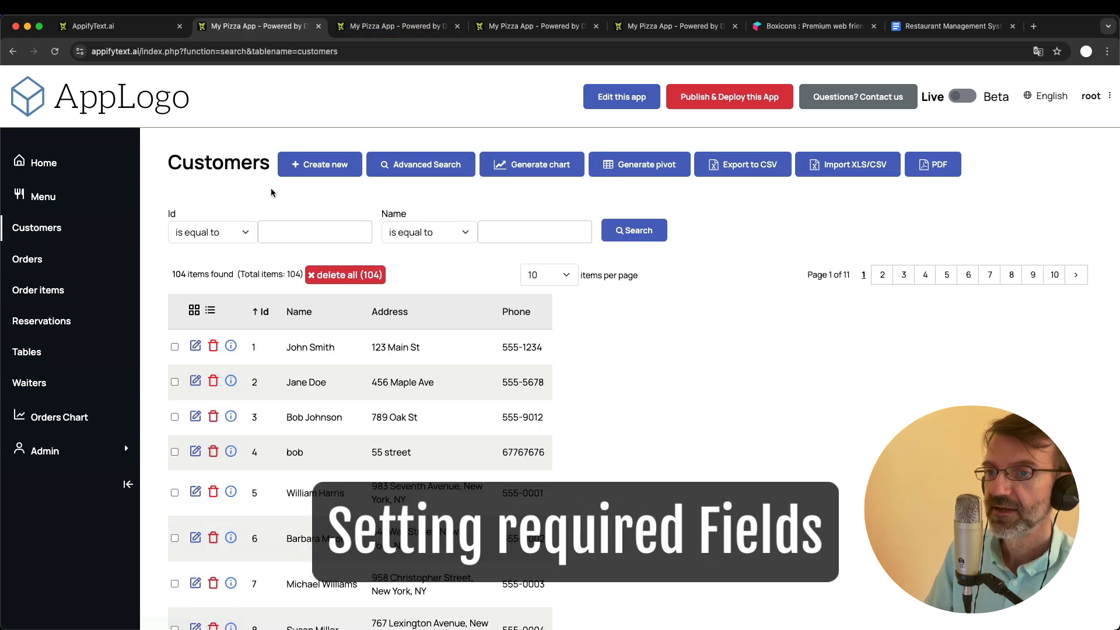
left_click(316, 158)
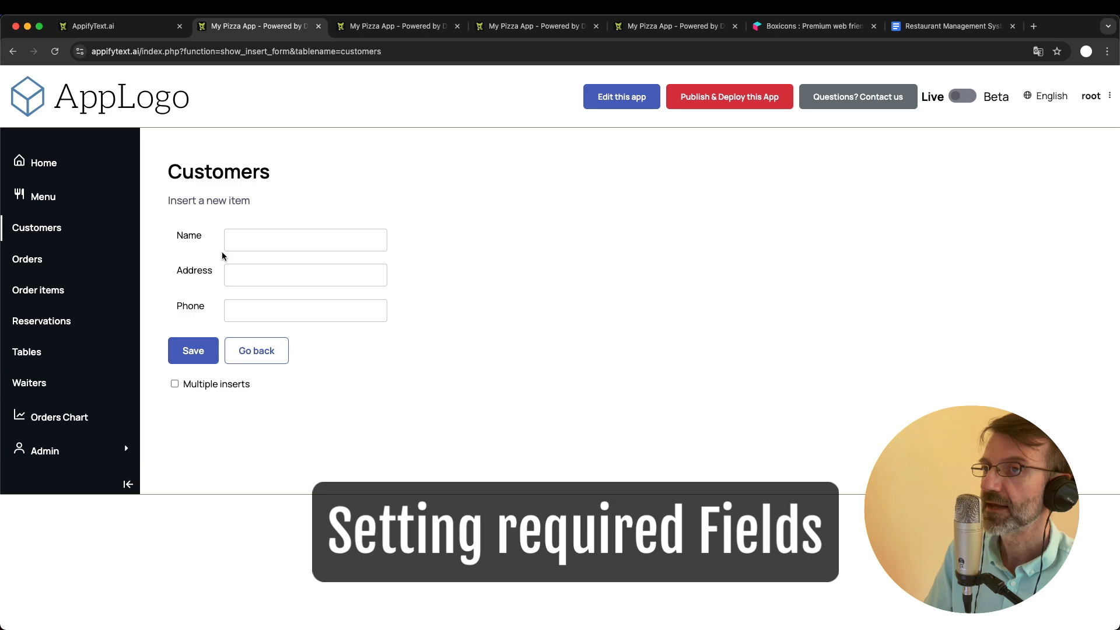
- In the admin area's forms configurator, make the customers table's name field required and save its configuration
left_click(384, 27)
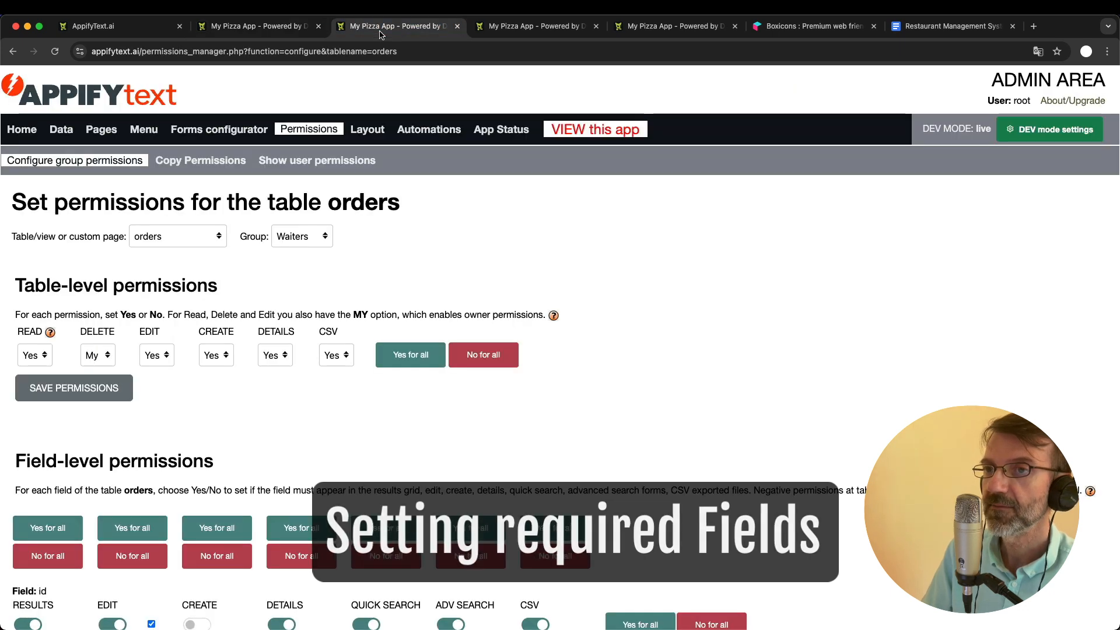
left_click(204, 133)
left_click(146, 240)
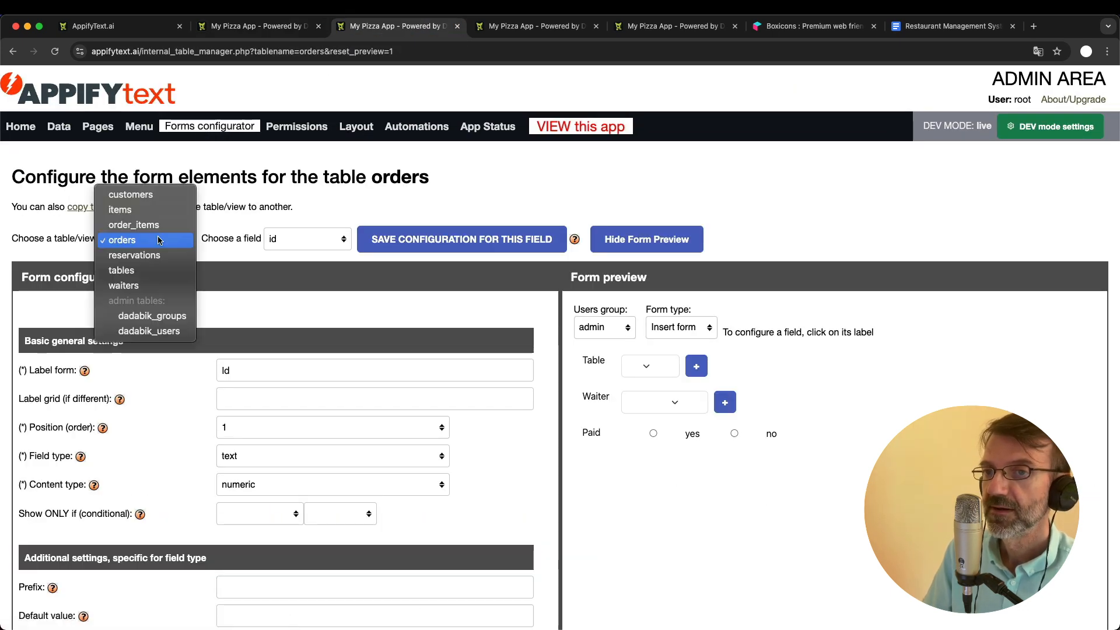
left_click(131, 194)
left_click(280, 239)
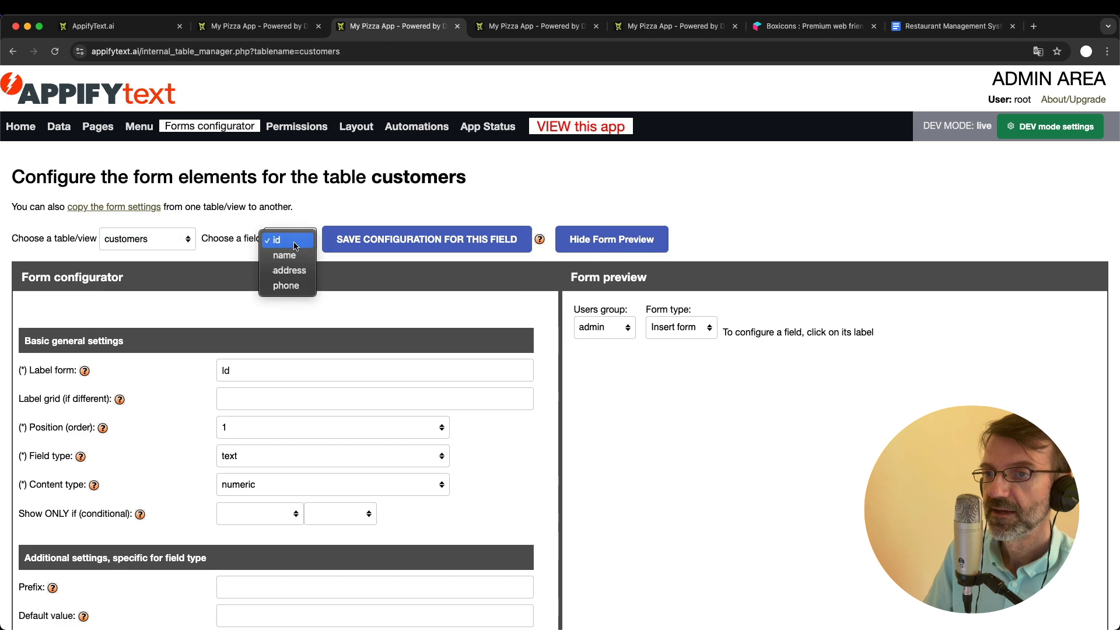
left_click(286, 256)
scroll(298, 390, "down", 10)
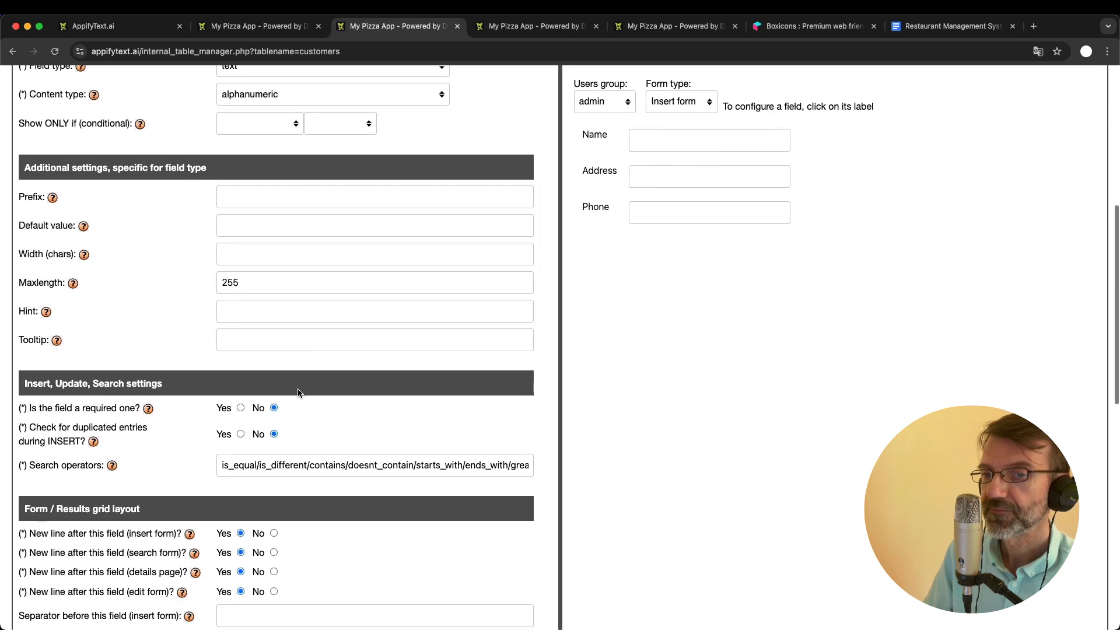
left_click(239, 324)
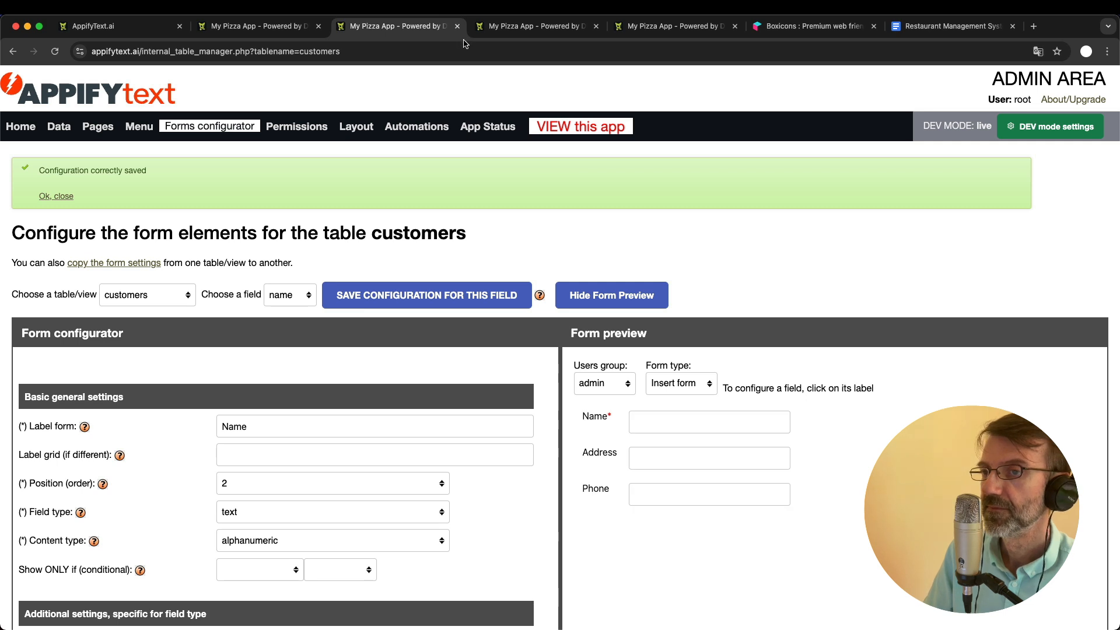
- Reload the new-customer form in the app and test the required name by saving it with all fields empty
left_click(287, 20)
key("super+r")
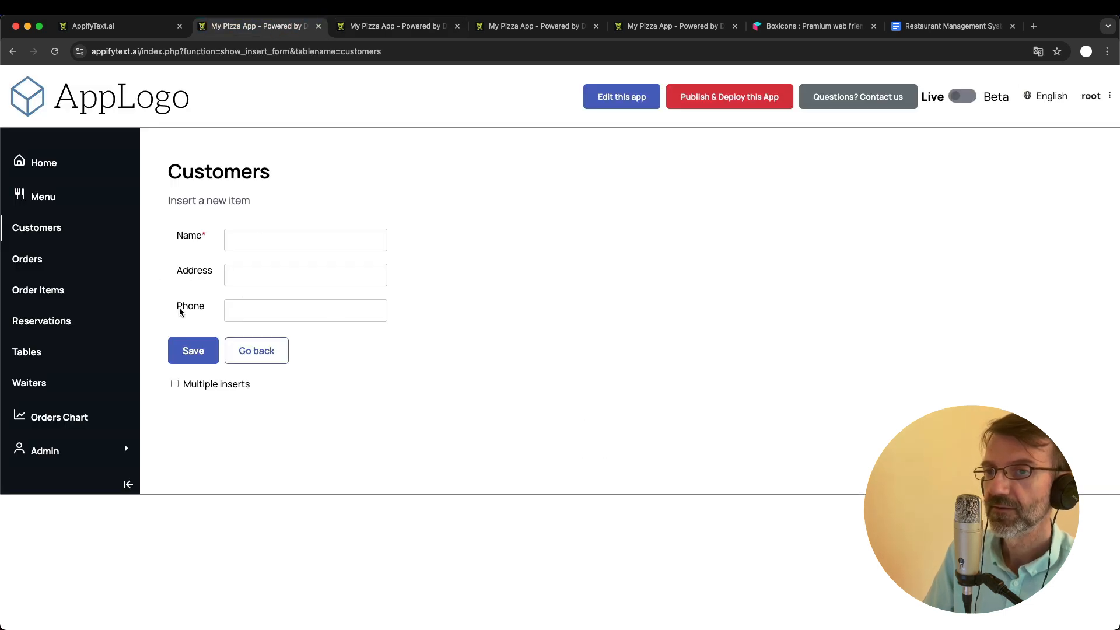
left_click(209, 344)
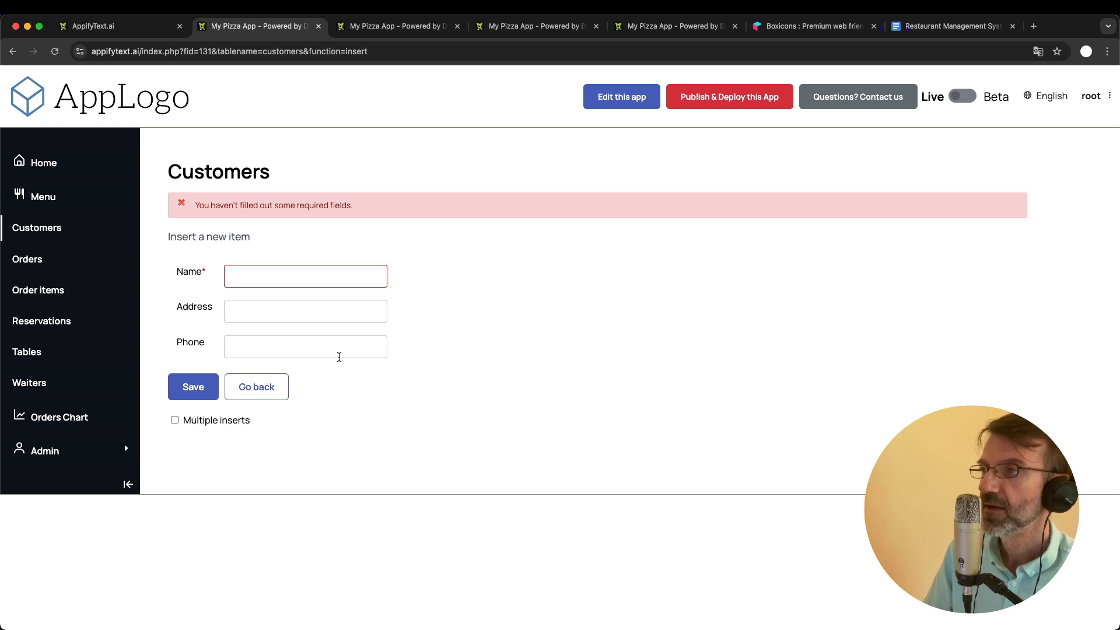
- Return to the admin area and examine the customers table's field definitions in the data structures
left_click(396, 25)
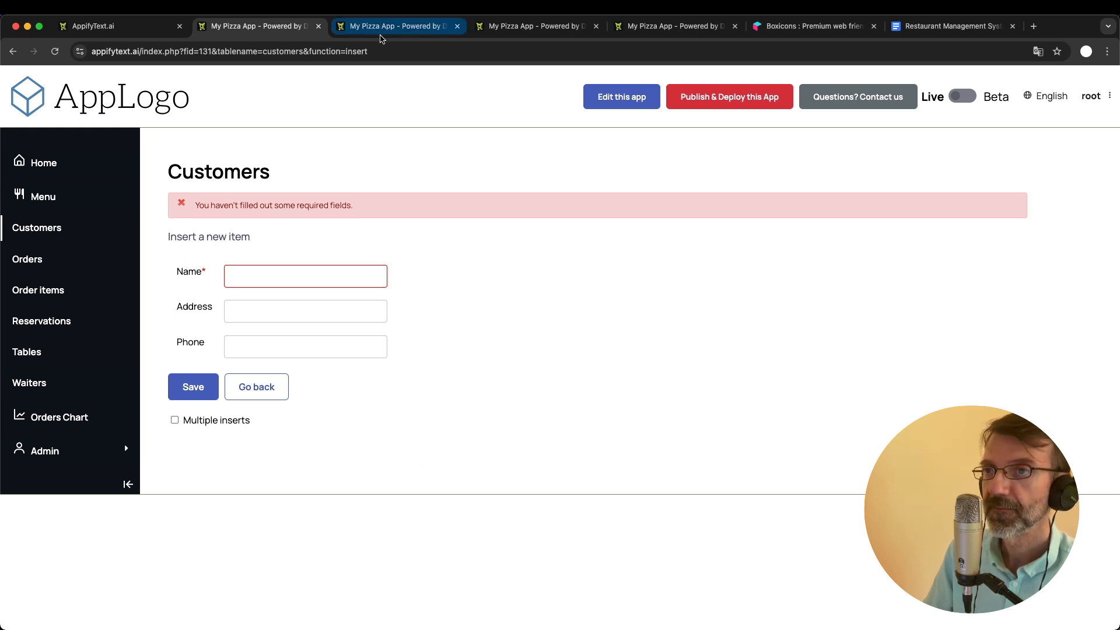
left_click(64, 135)
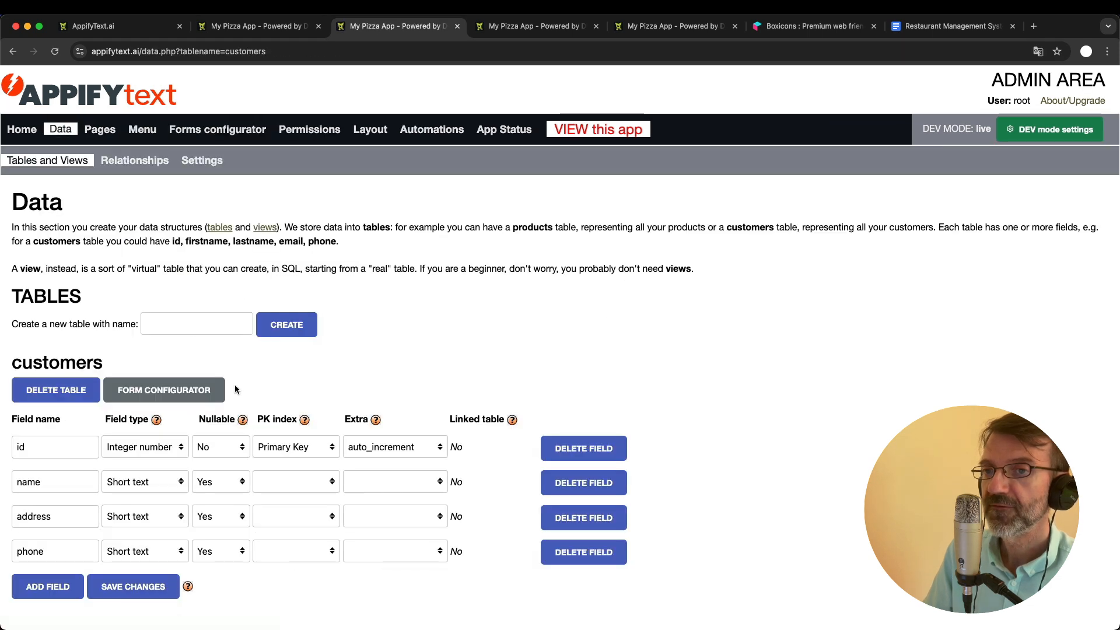
scroll(236, 388, "down", 4)
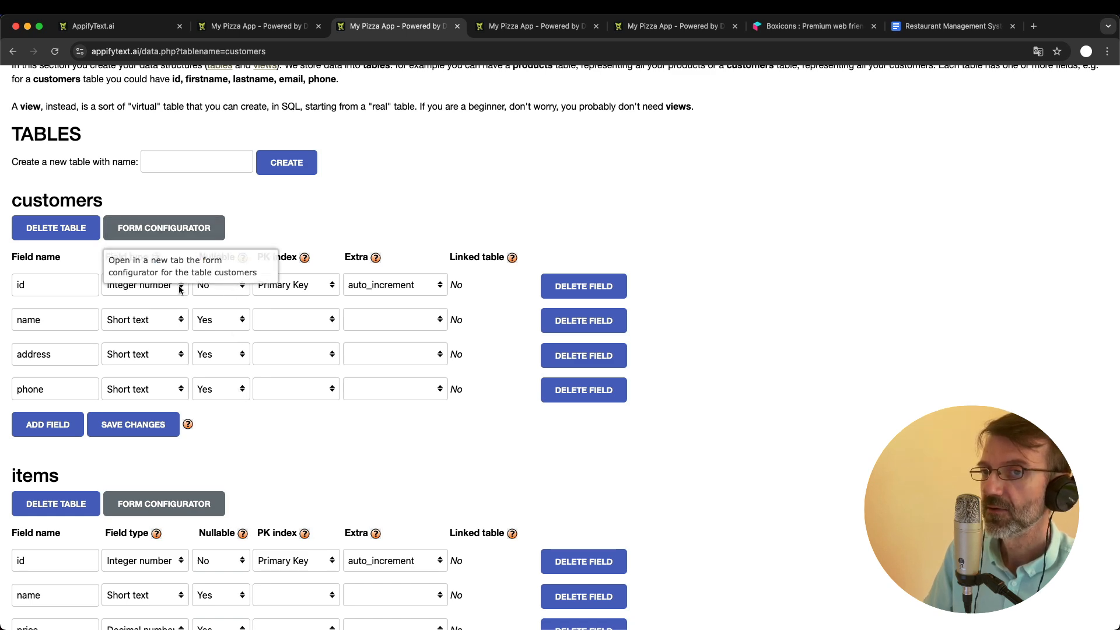
scroll(178, 318, "up", 5)
scroll(250, 371, "down", 5)
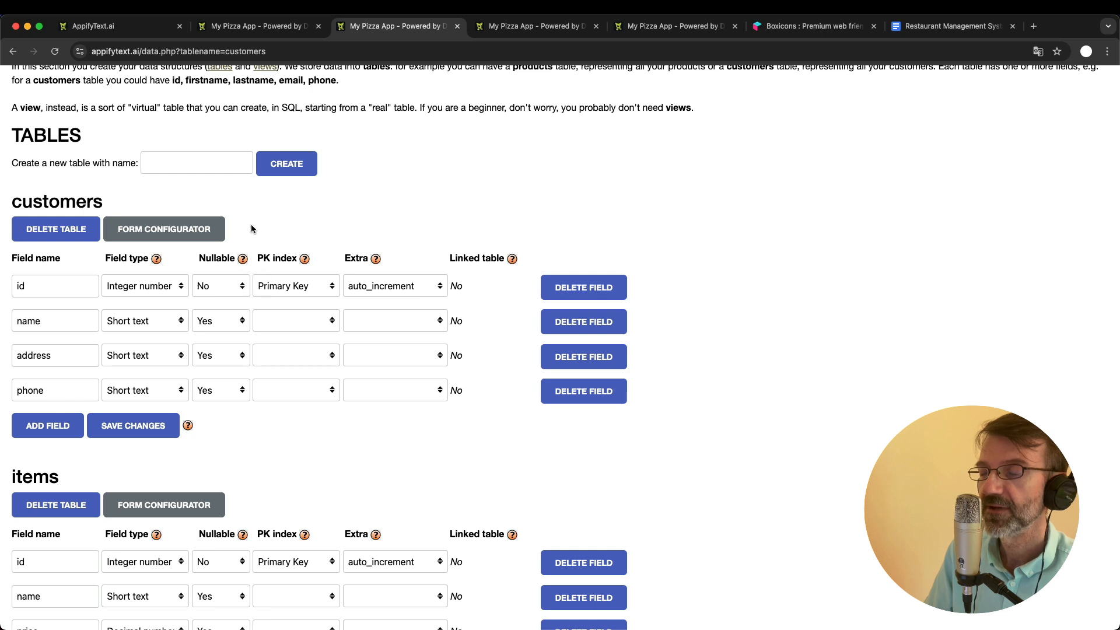
- Open a new reservation form in the app and examine the choices offered for Customer id
left_click(267, 35)
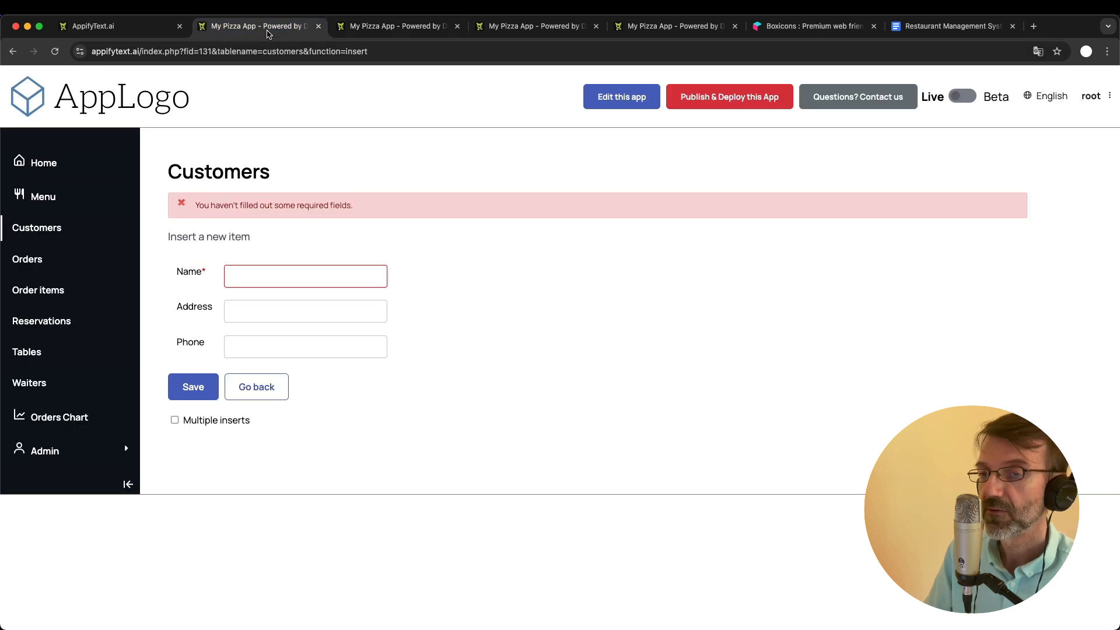
left_click(67, 266)
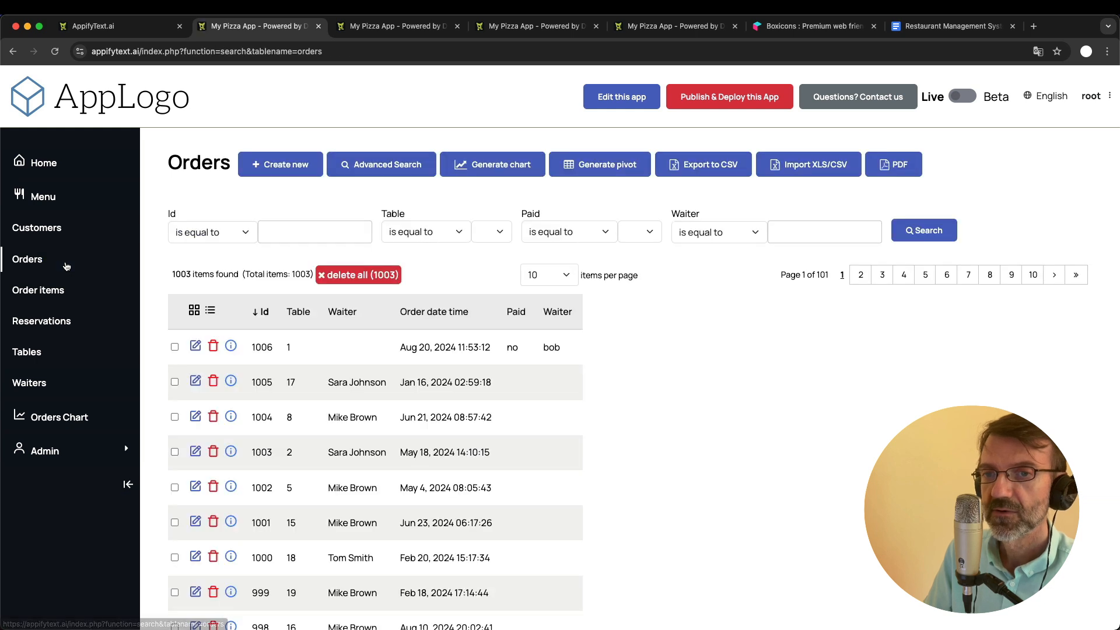
left_click(48, 325)
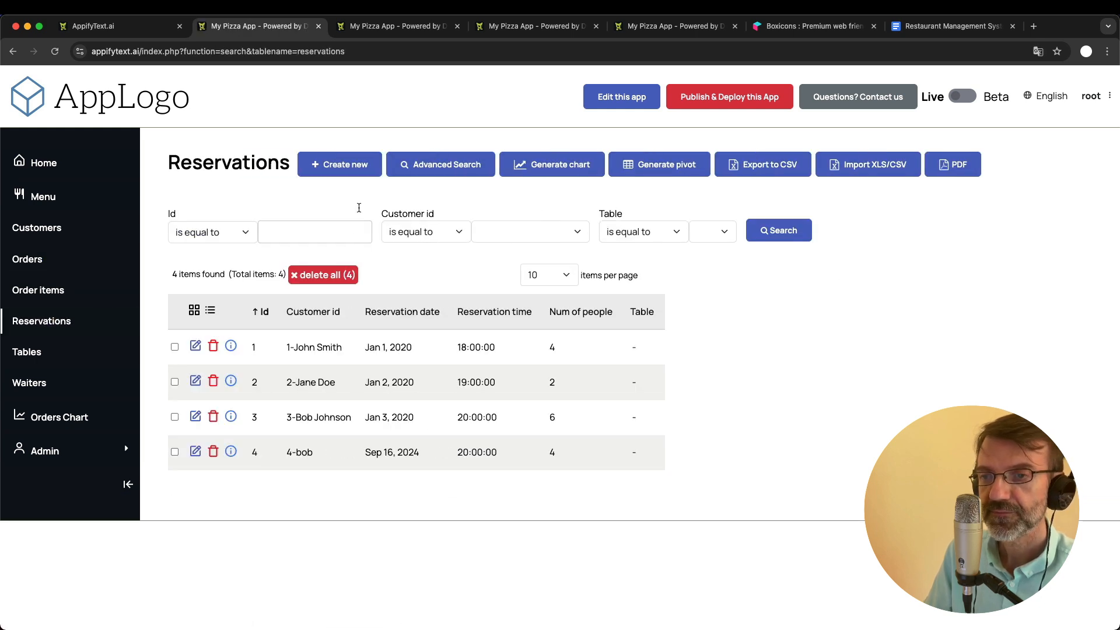
left_click(347, 165)
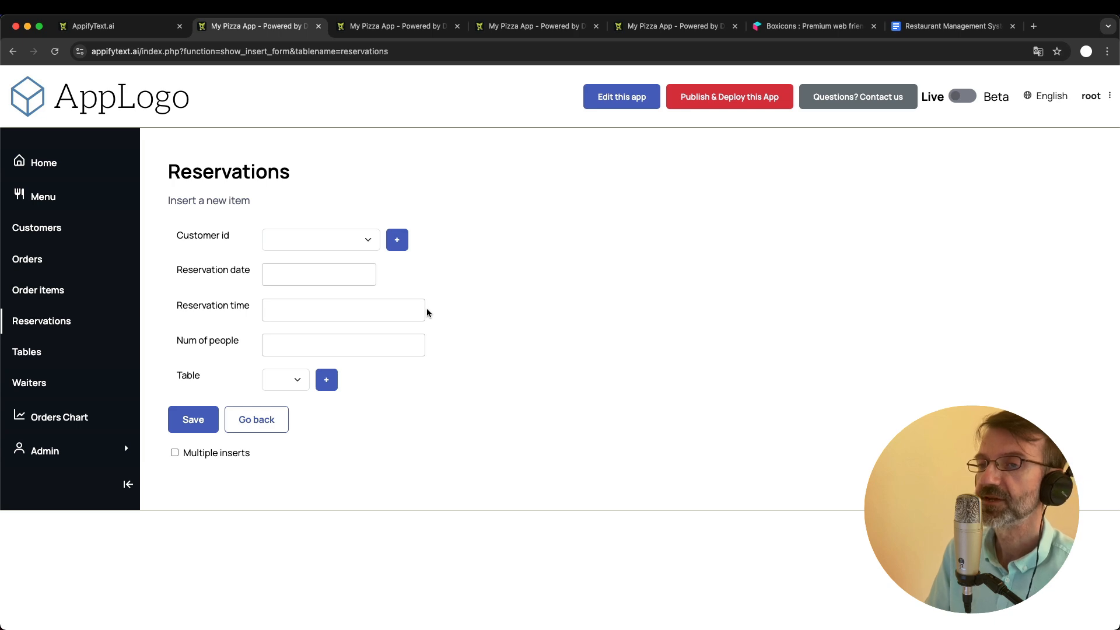
left_click(313, 238)
scroll(330, 405, "down", 10)
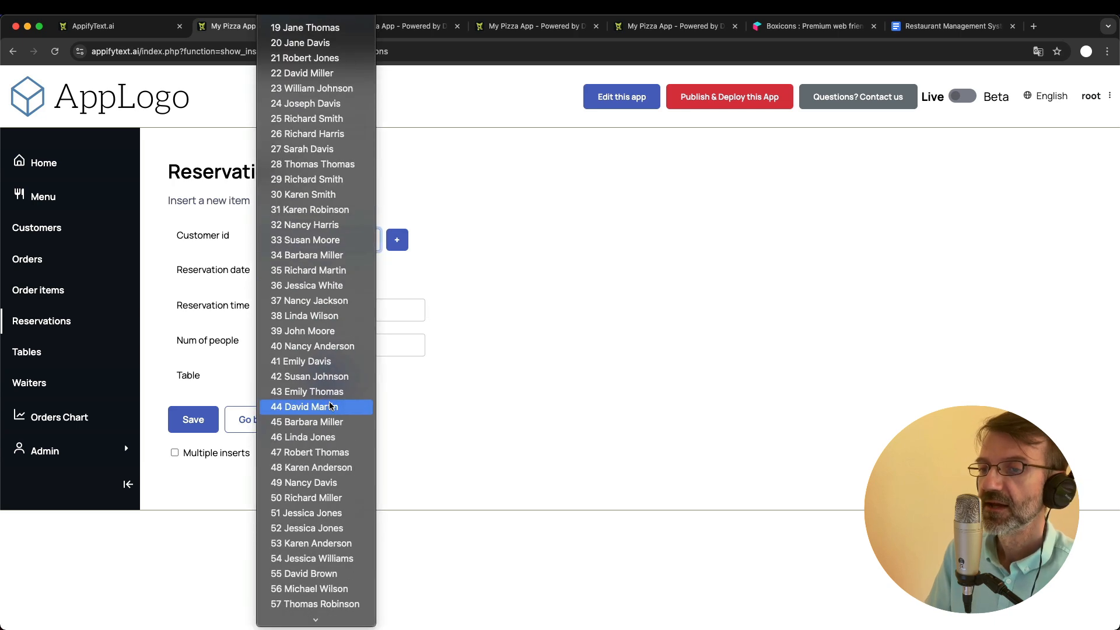
scroll(330, 396, "up", 10)
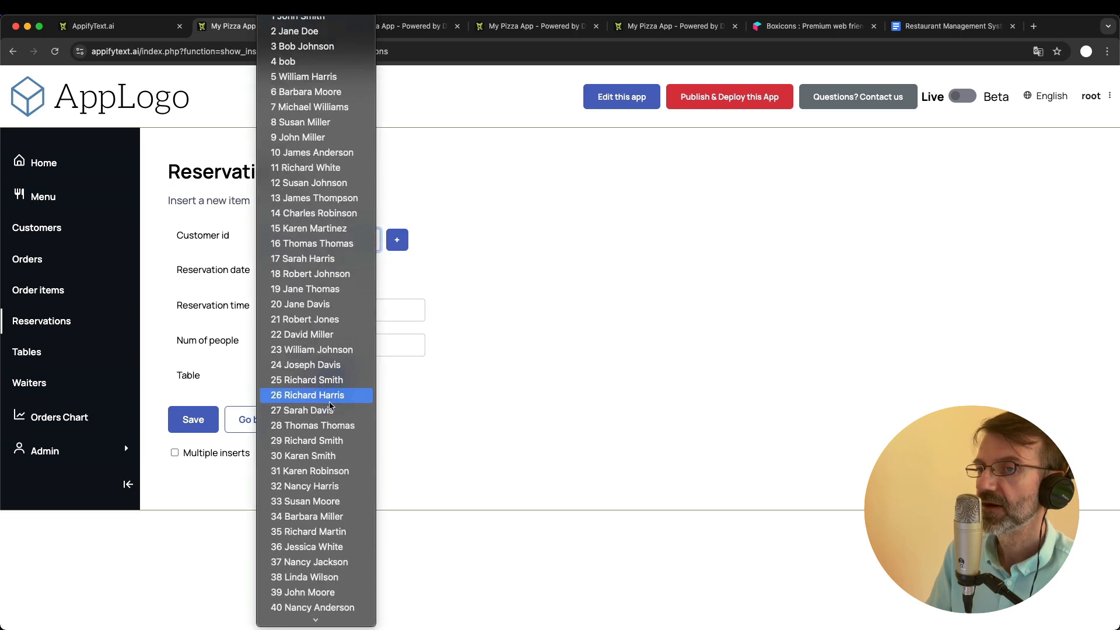
left_click(558, 208)
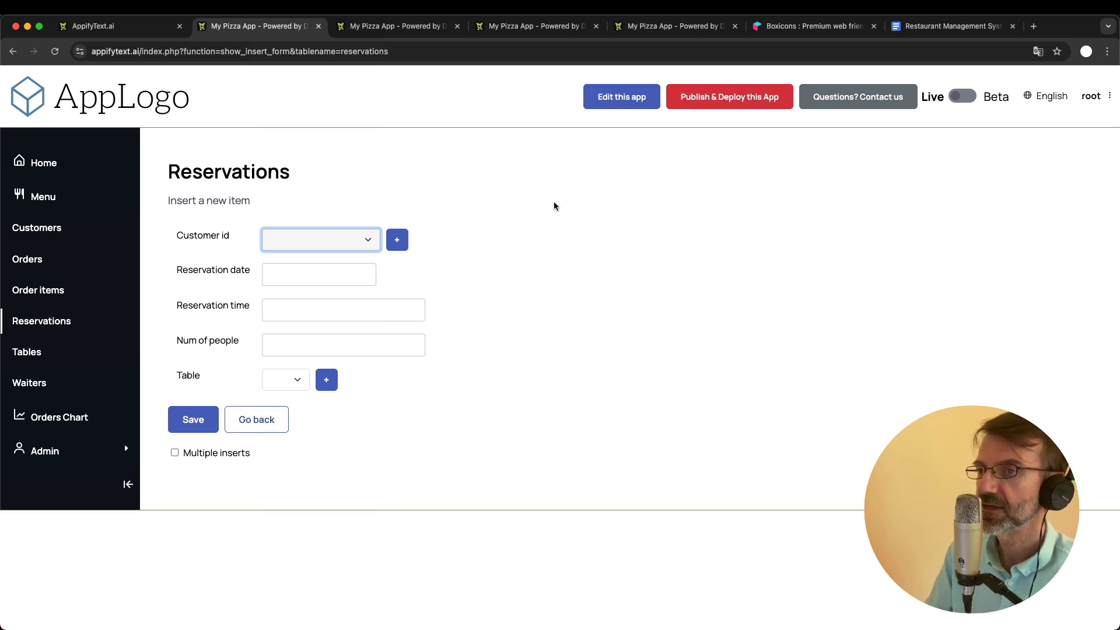
- In the admin area's forms configurator, make the reservations table's customer_id field user-friendly searchable and save its configuration
left_click(371, 25)
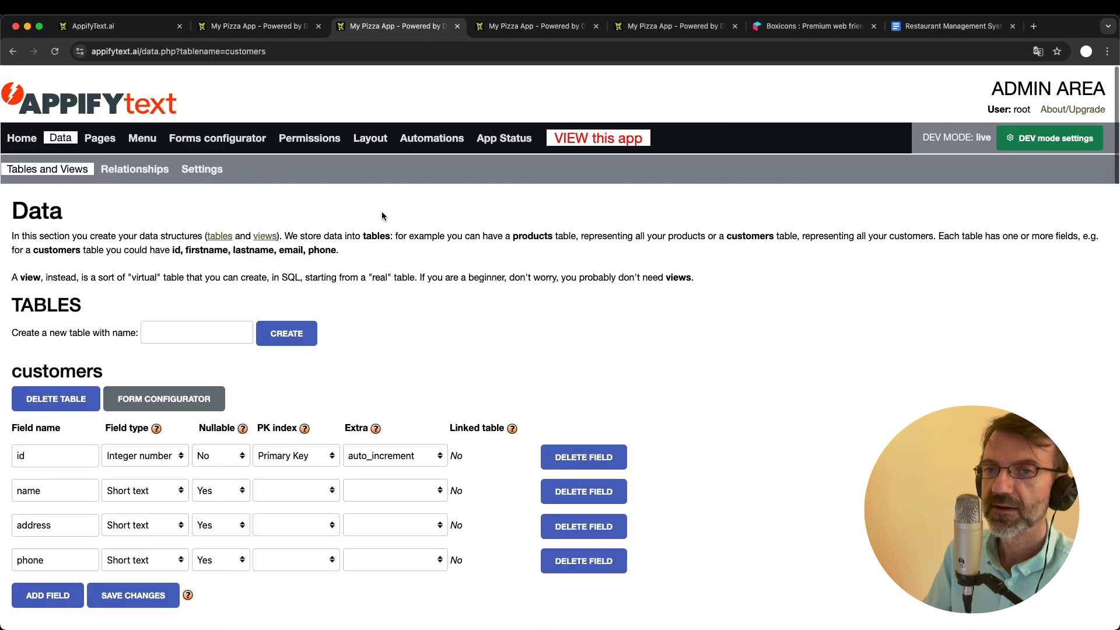
left_click(239, 137)
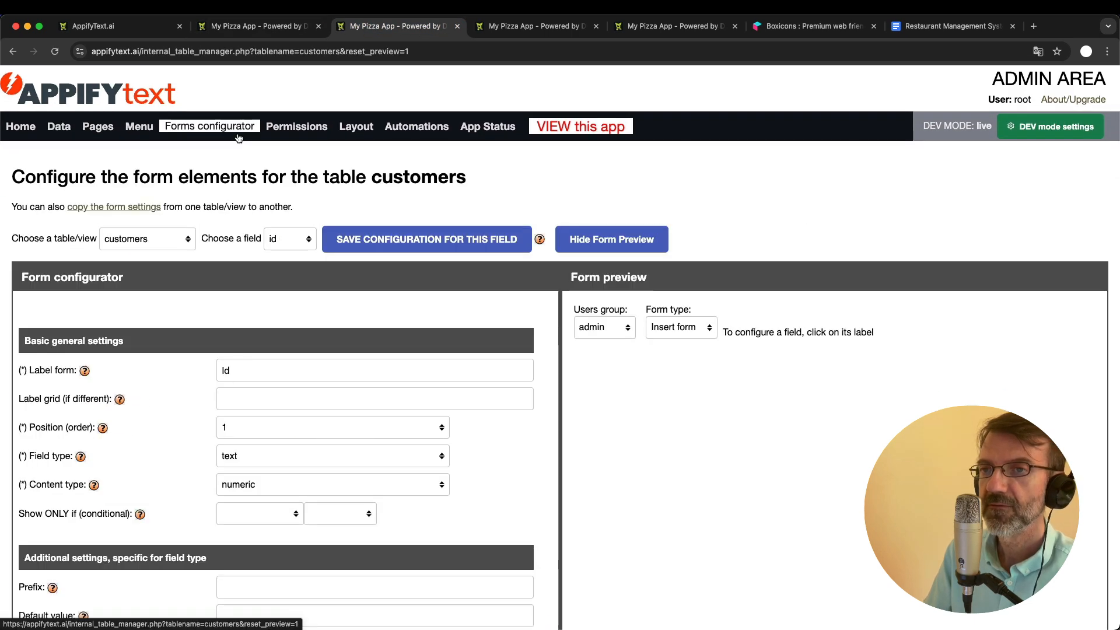
left_click(166, 246)
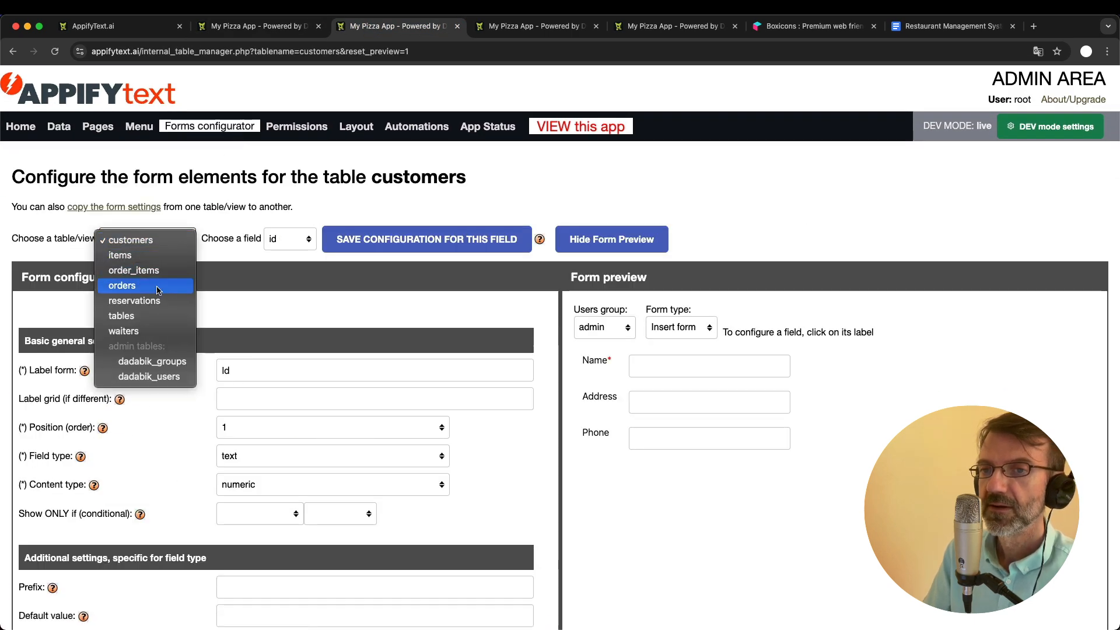
left_click(140, 300)
left_click(280, 241)
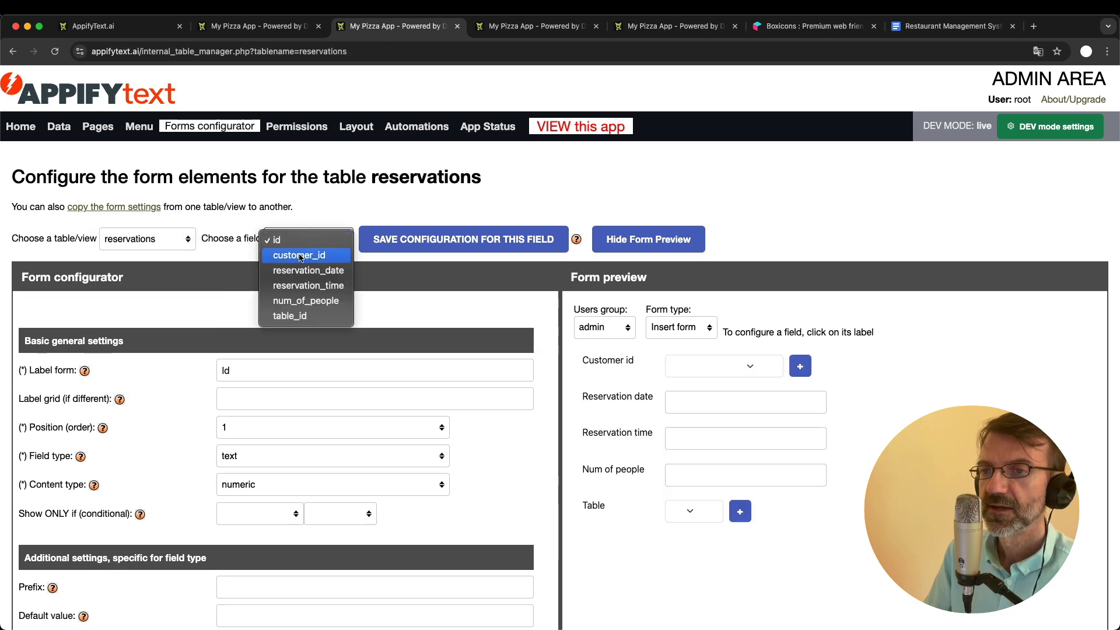
left_click(298, 255)
scroll(401, 410, "down", 2)
scroll(402, 414, "down", 5)
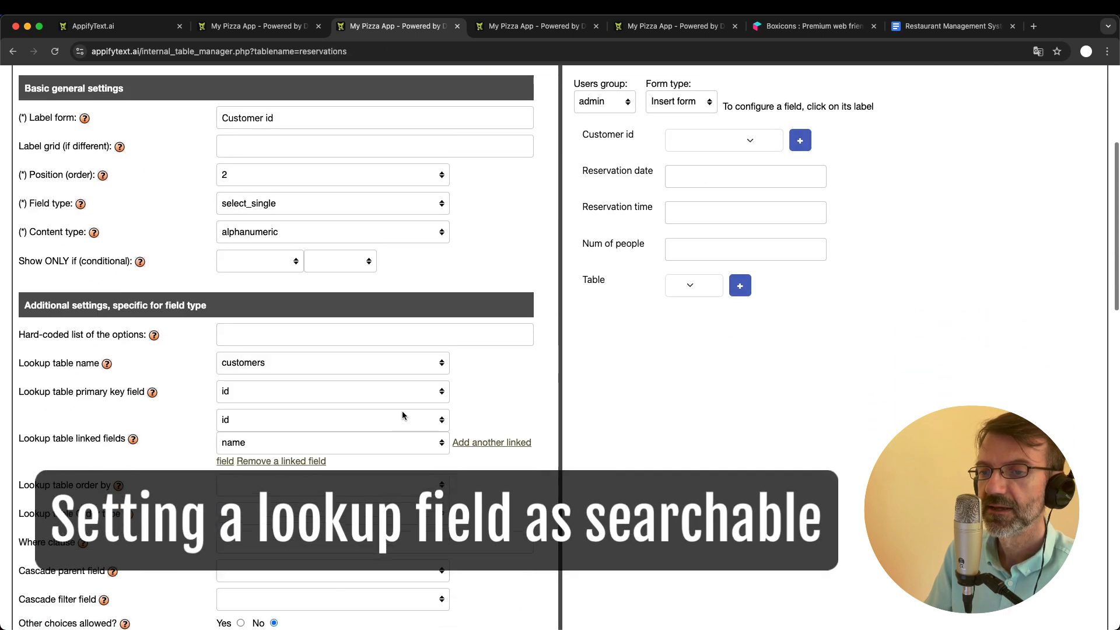
scroll(402, 413, "down", 3)
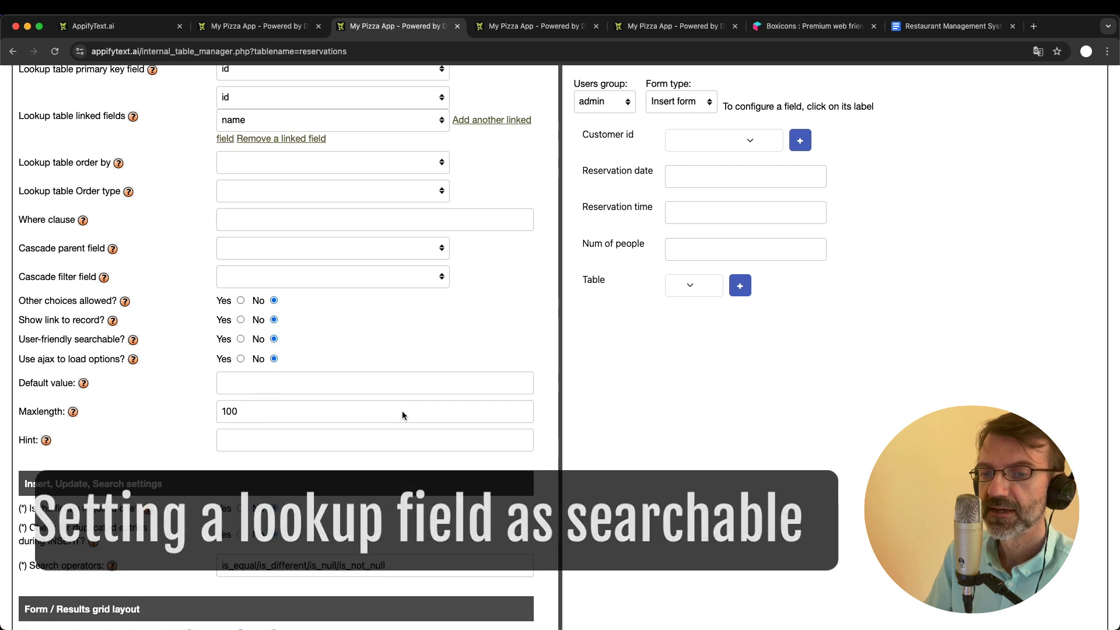
scroll(403, 415, "down", 1)
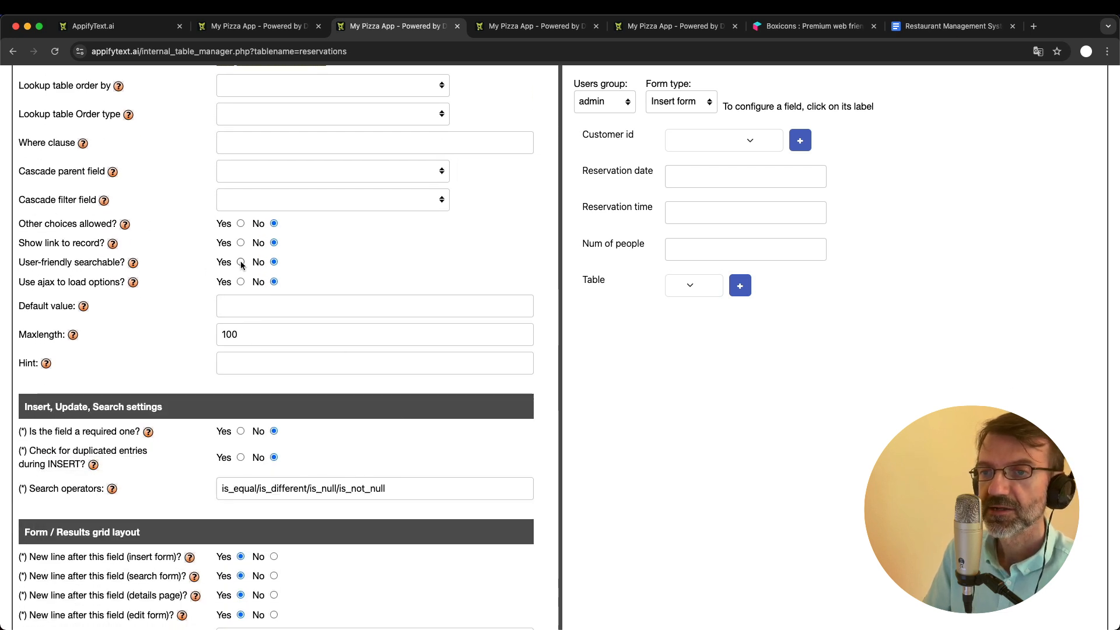
left_click(240, 262)
key("Return")
- Return to the app's new-reservation form and search Customer id by the first three letters of a customer's first name
left_click(256, 25)
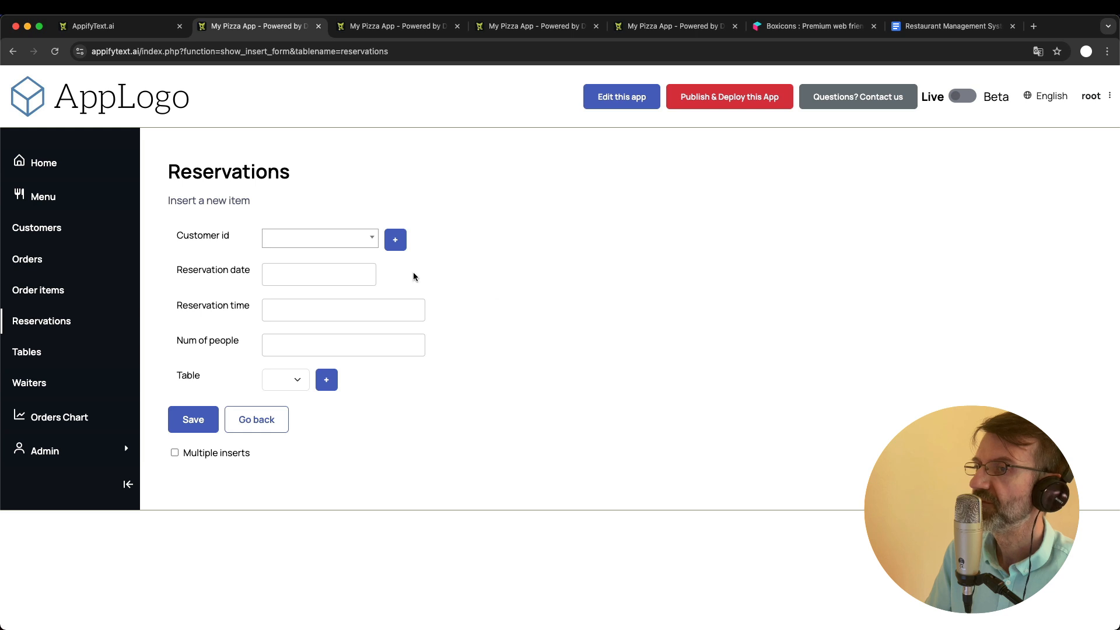
left_click(315, 244)
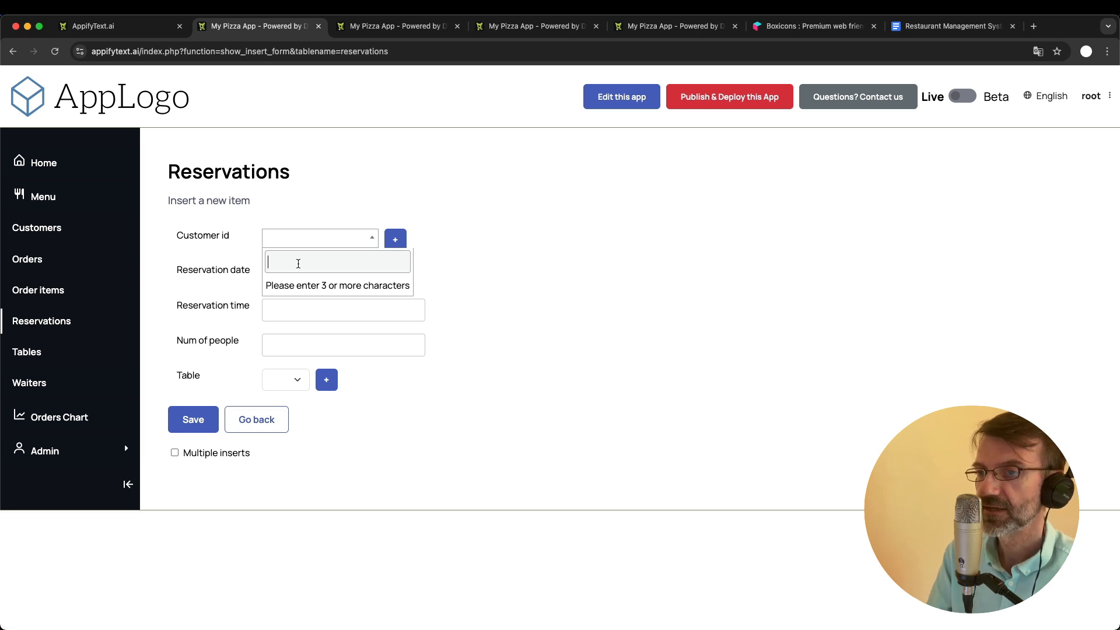
type("joh")
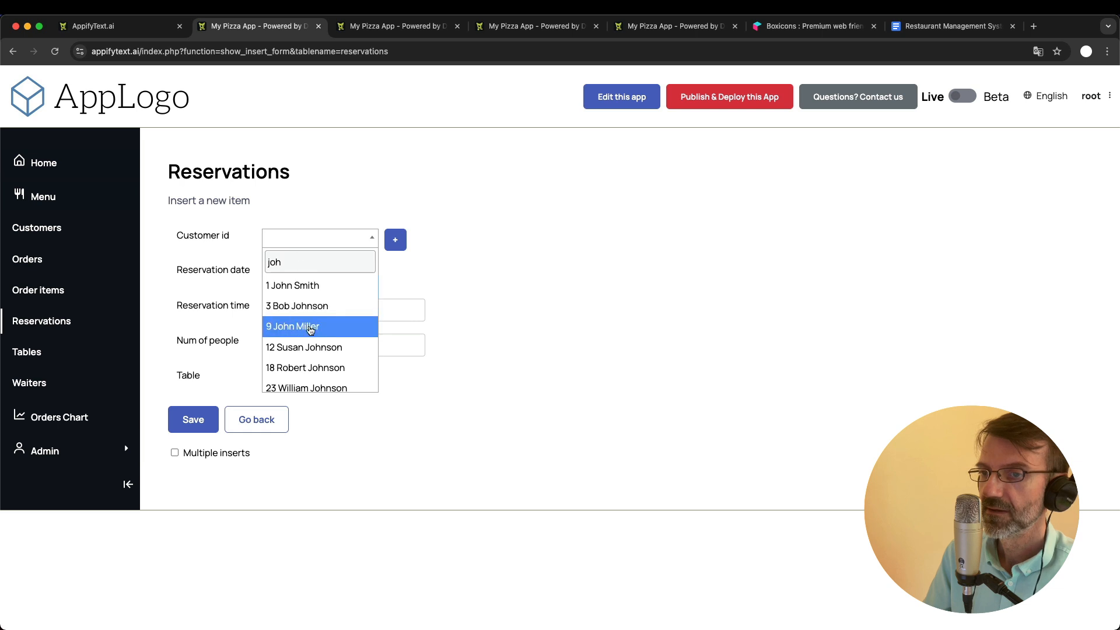
scroll(311, 327, "down", 5)
scroll(311, 330, "down", 1)
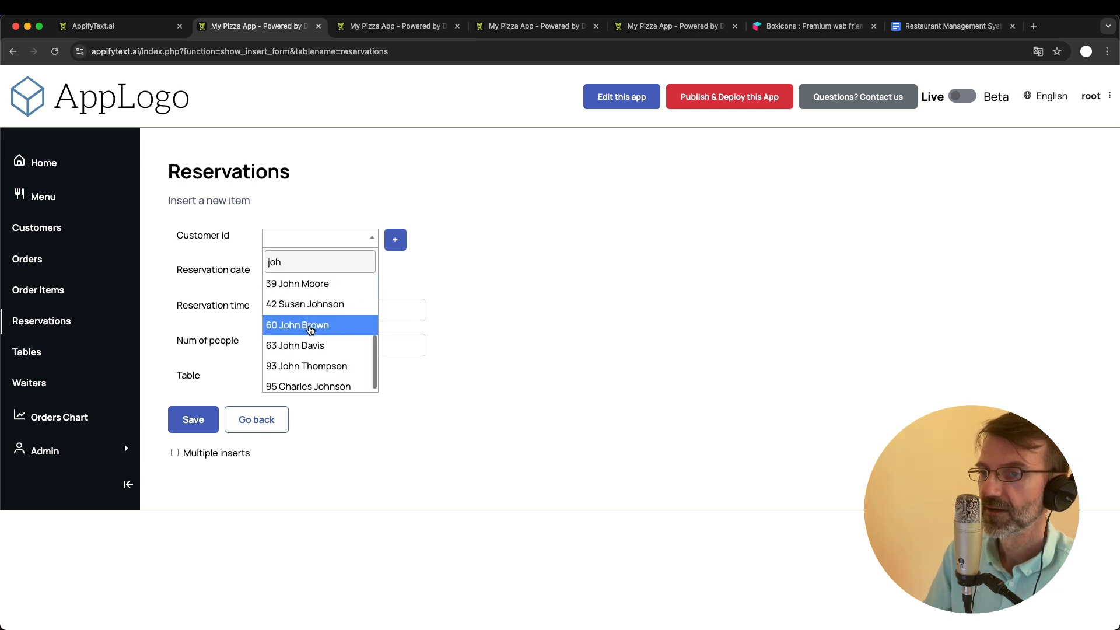
scroll(311, 330, "up", 5)
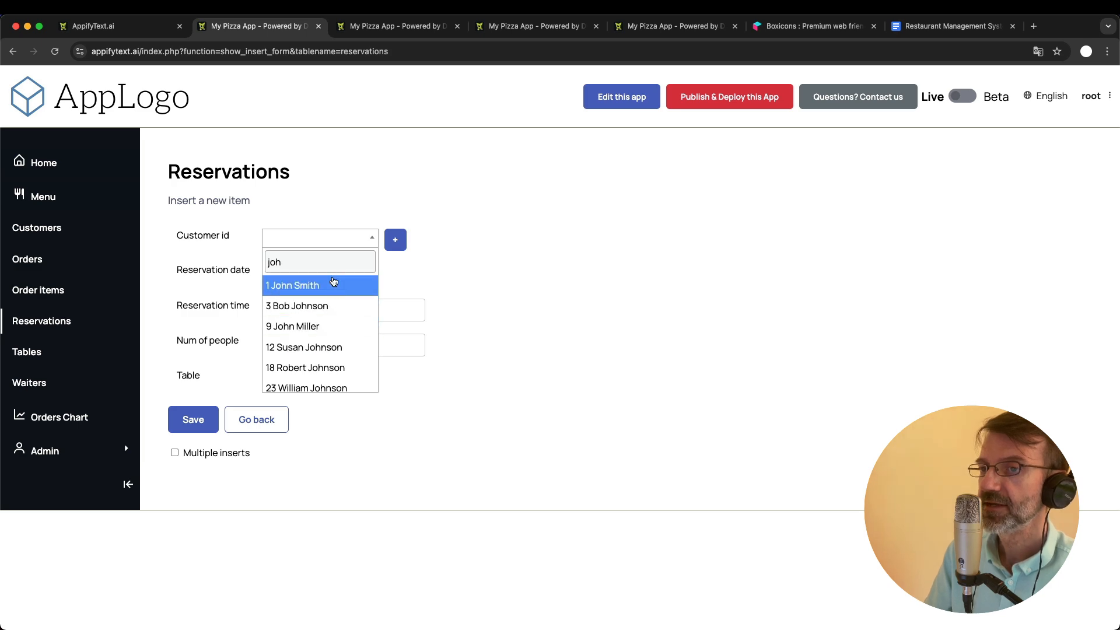
- In the forms configurator, add phone as another lookup table linked field for the reservations customer_id field and save the configuration
left_click(408, 24)
scroll(409, 413, "down", 3)
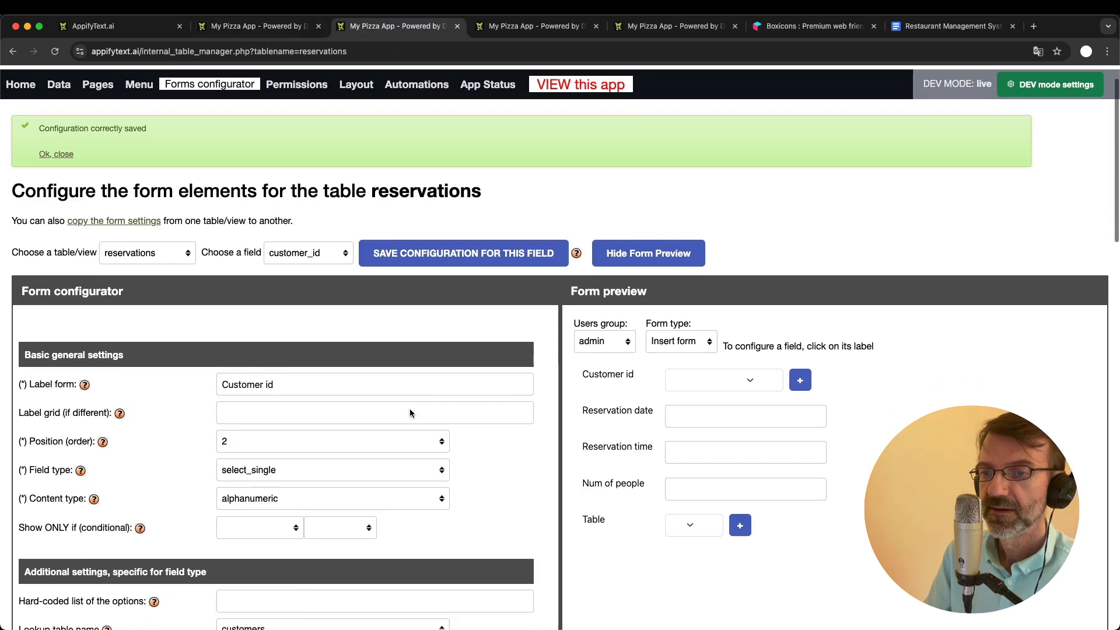
scroll(410, 413, "down", 5)
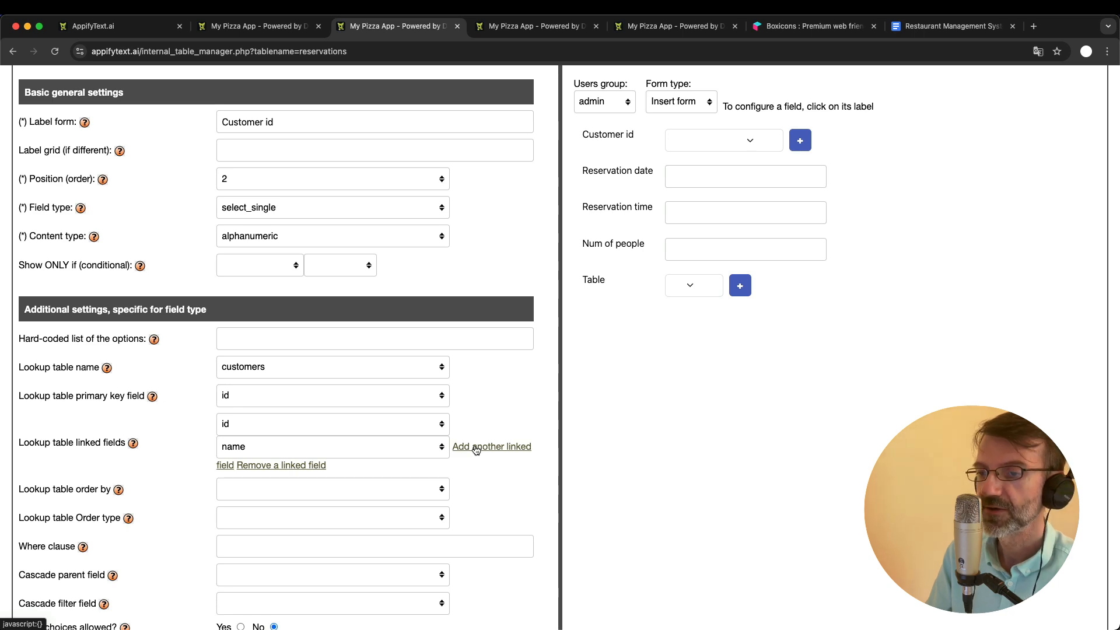
left_click(476, 448)
left_click(300, 470)
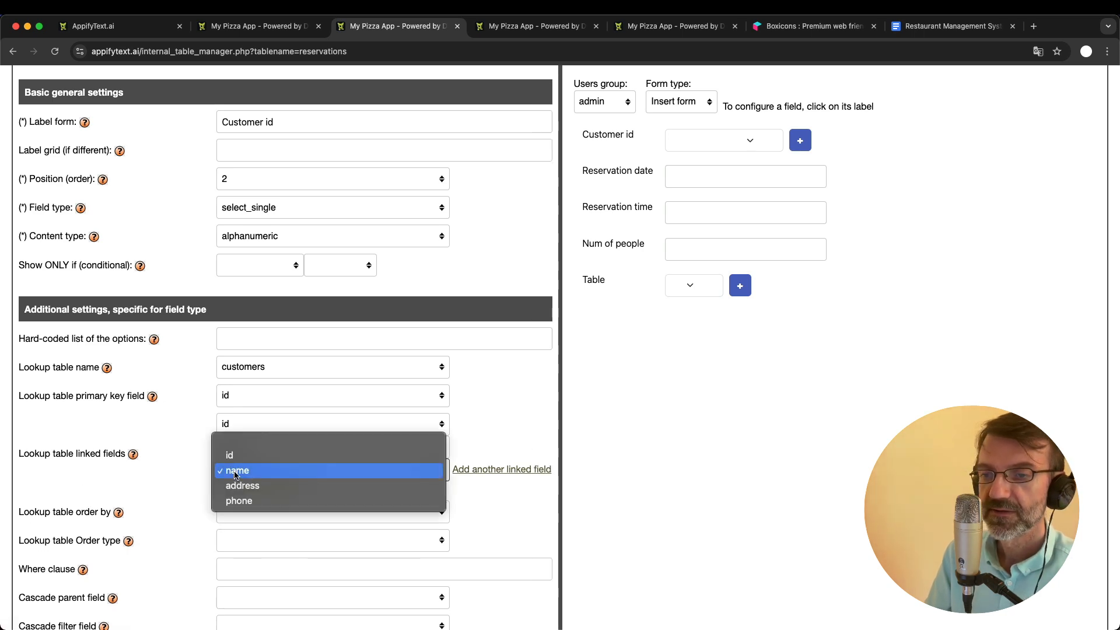
left_click(258, 501)
scroll(258, 505, "up", 5)
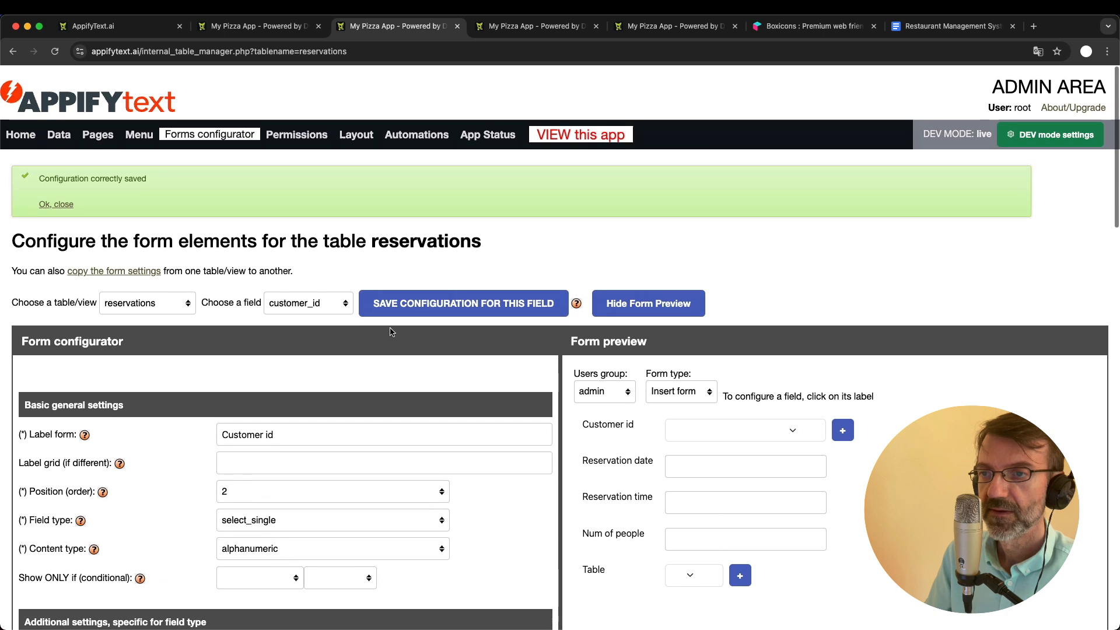
left_click(430, 302)
- Return to the reservation form and repeat the three-letter Customer id search to examine how the choices show phone numbers
left_click(273, 27)
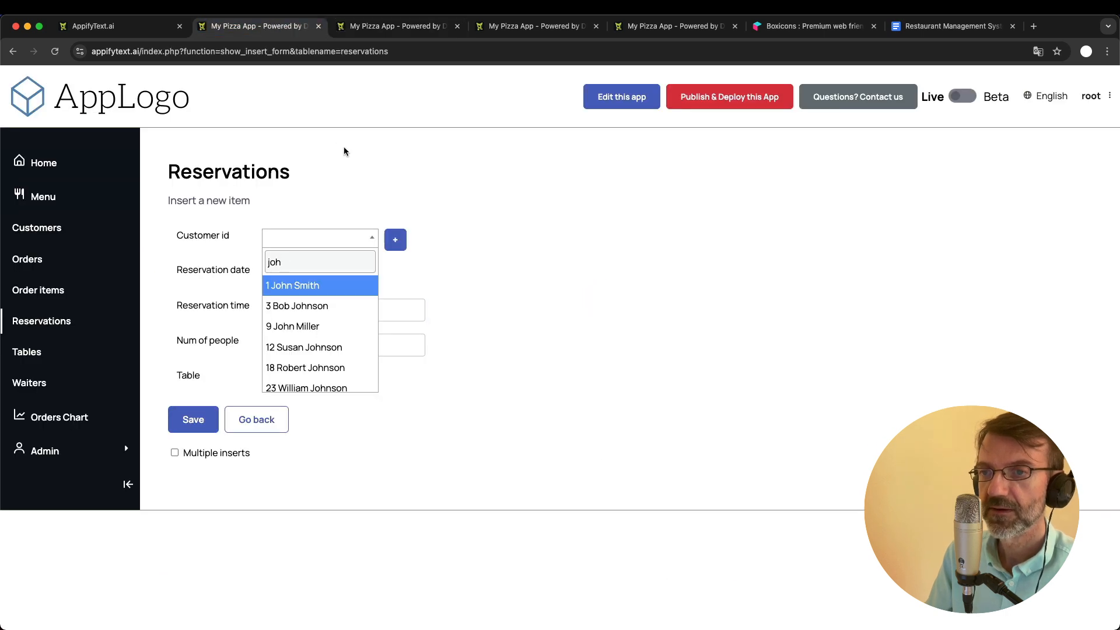
left_click(344, 150)
left_click(298, 273)
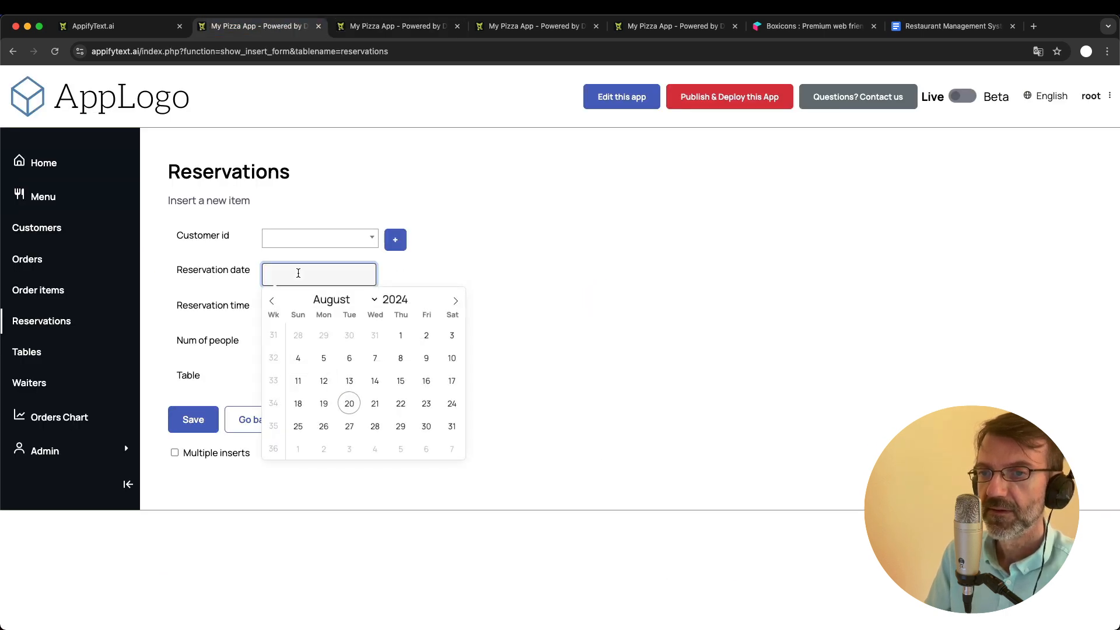
left_click(467, 269)
left_click(337, 242)
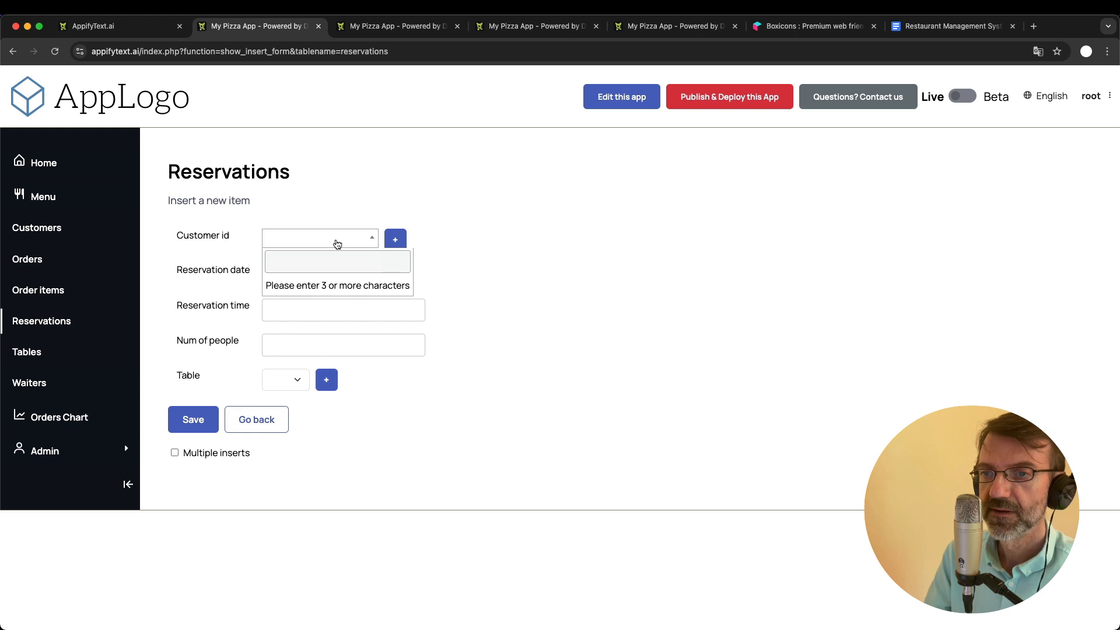
type("jo")
key("BackSpace")
key("BackSpace")
type("jo")
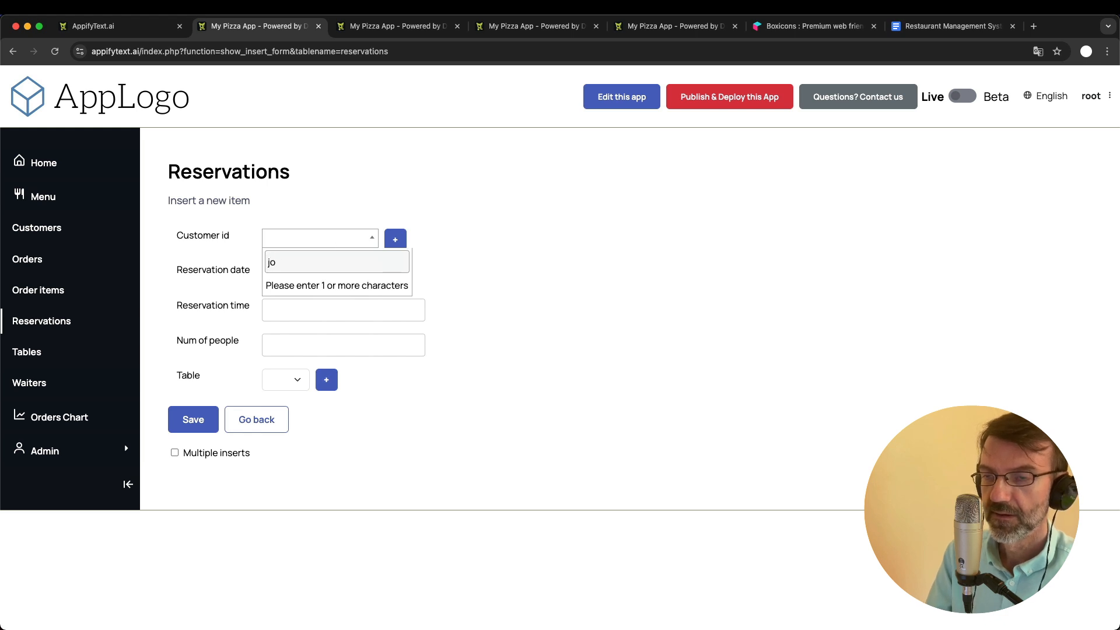
type("h")
scroll(339, 363, "down", 1)
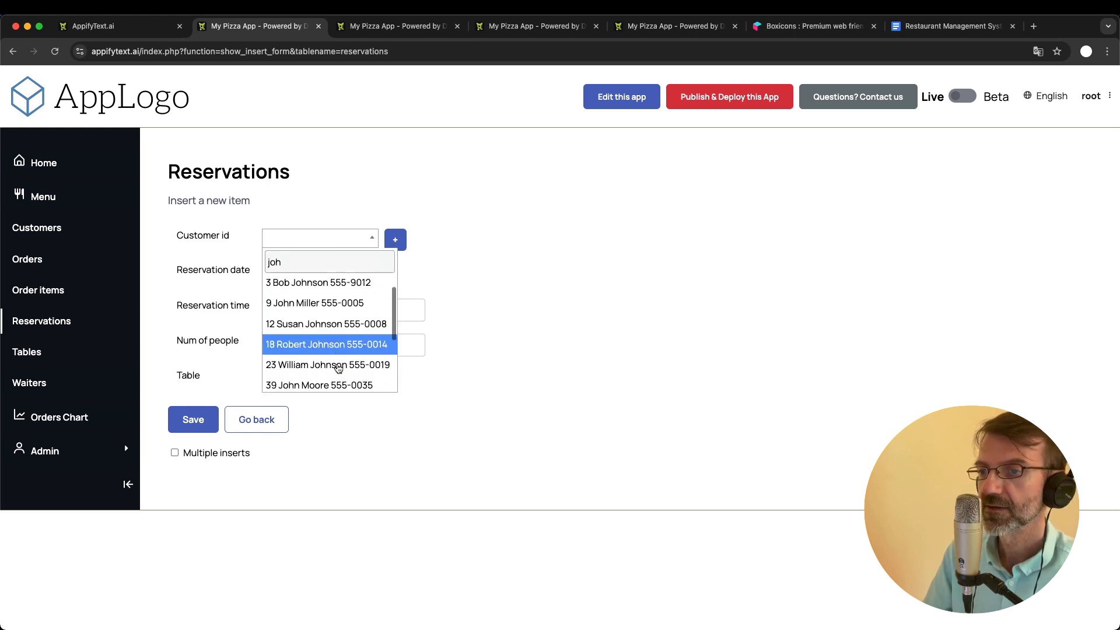
scroll(338, 365, "up", 1)
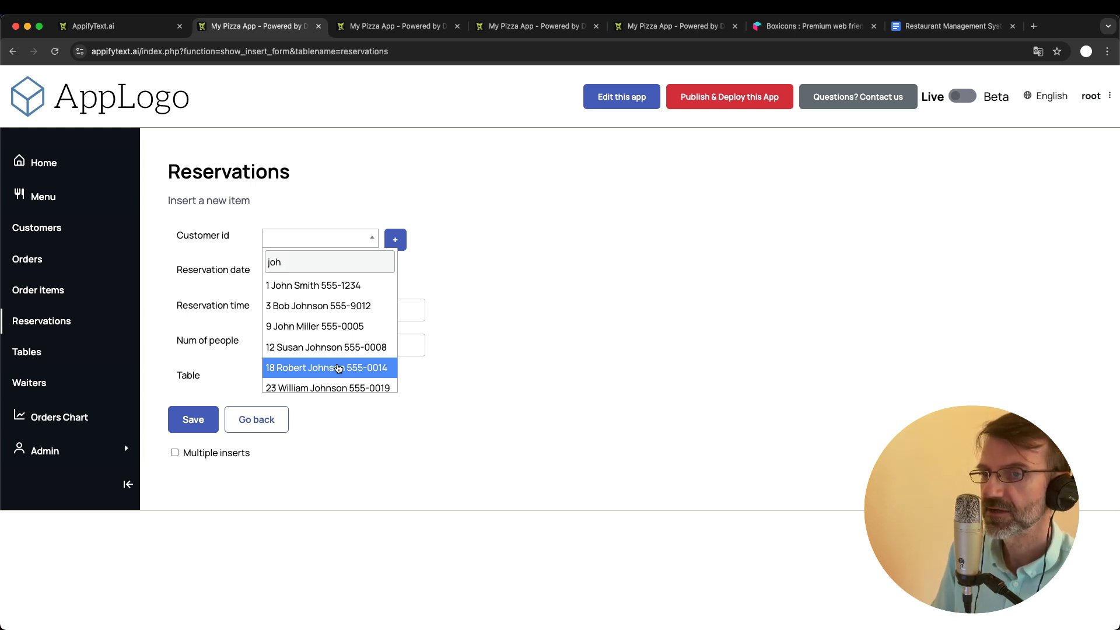
- Narrow the Customer id search to a customer's full name and select that customer for the reservation
type("n smith")
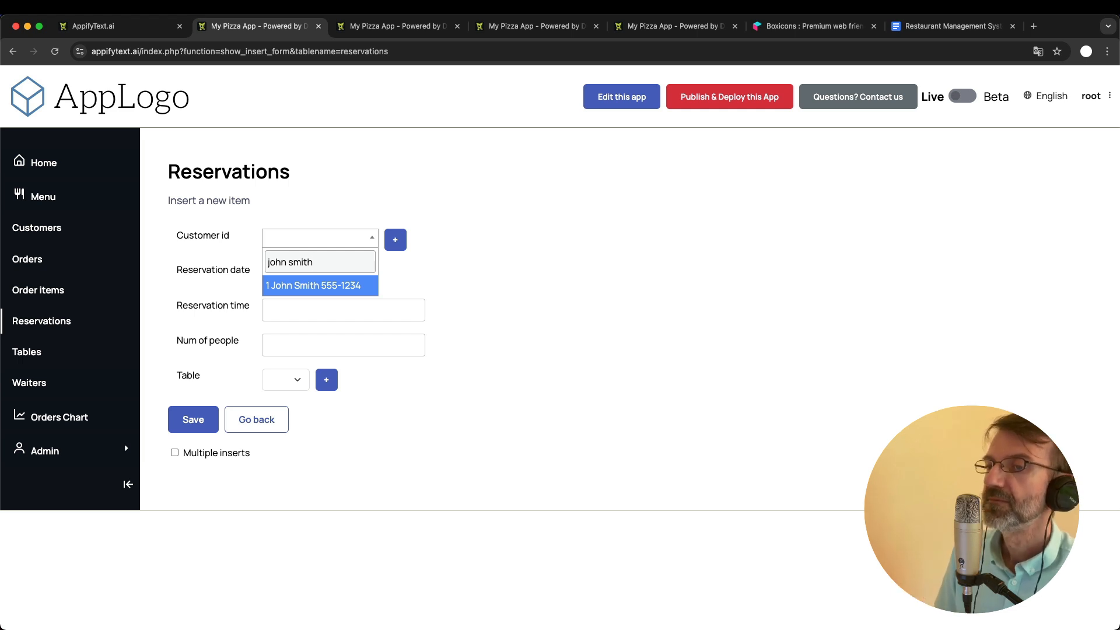
left_click(317, 289)
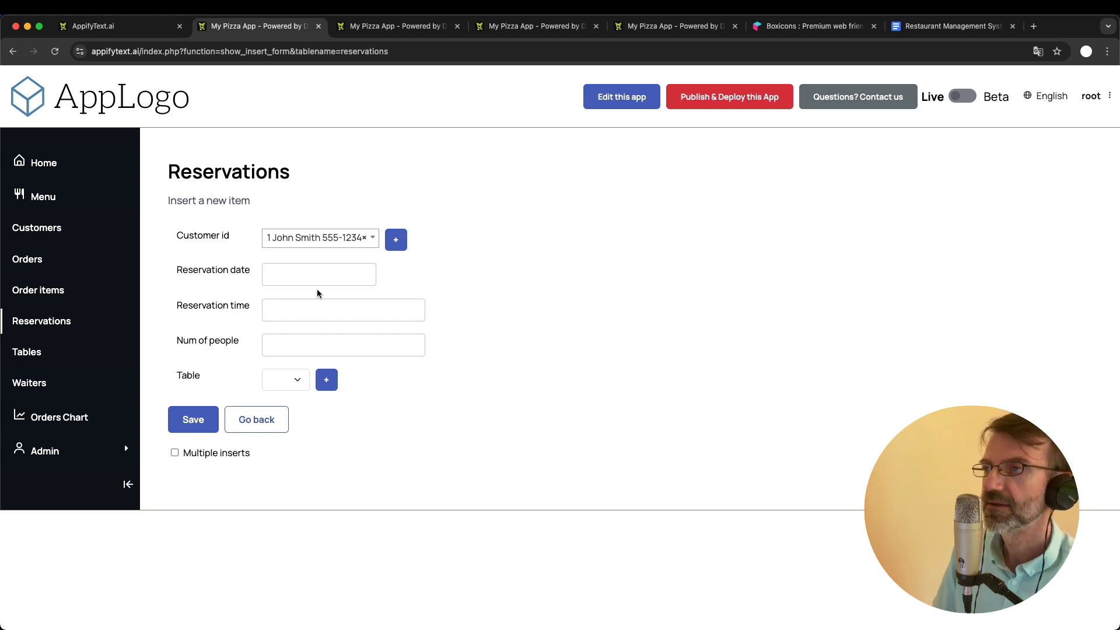
left_click(395, 239)
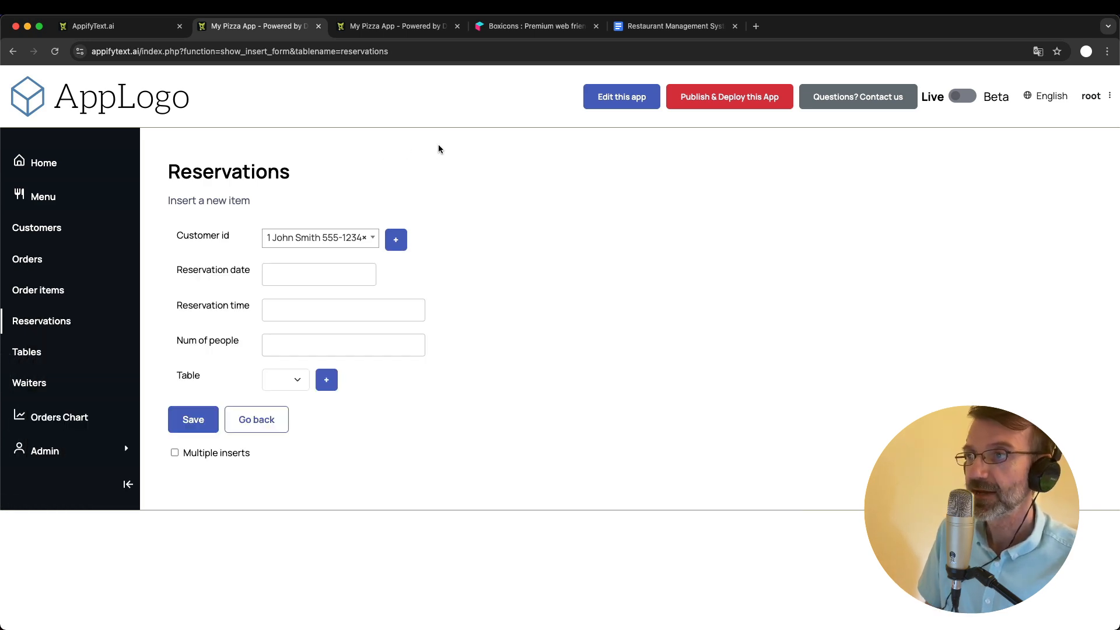
- Open the app's Publish & Deploy page, accept the privacy policy and license, subscribe to the newsletter, and start the free trial
left_click(721, 107)
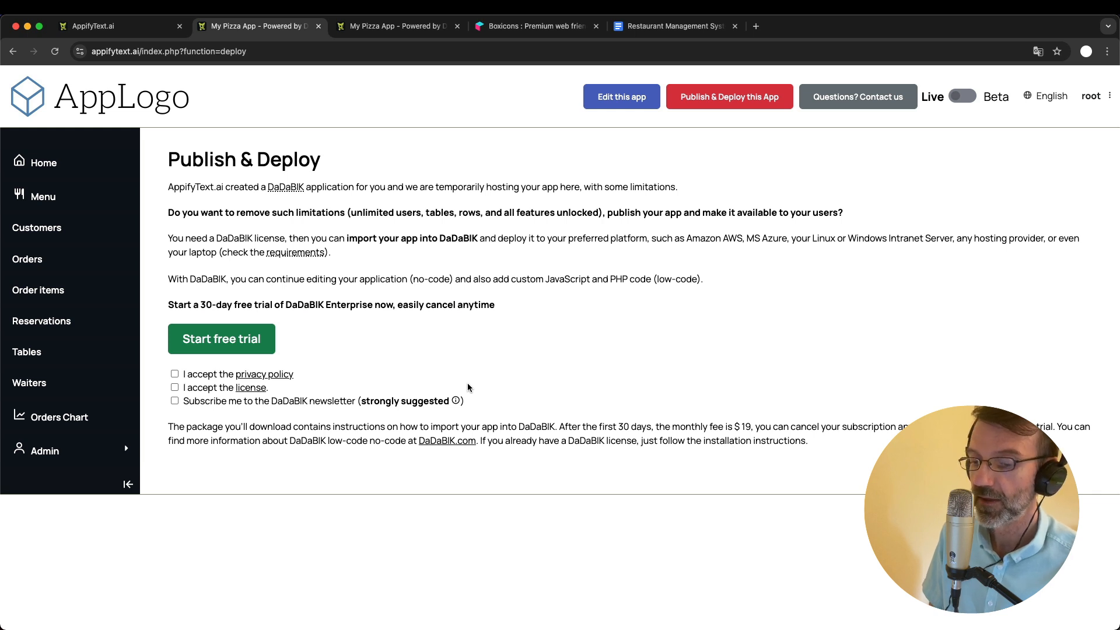
left_click(174, 374)
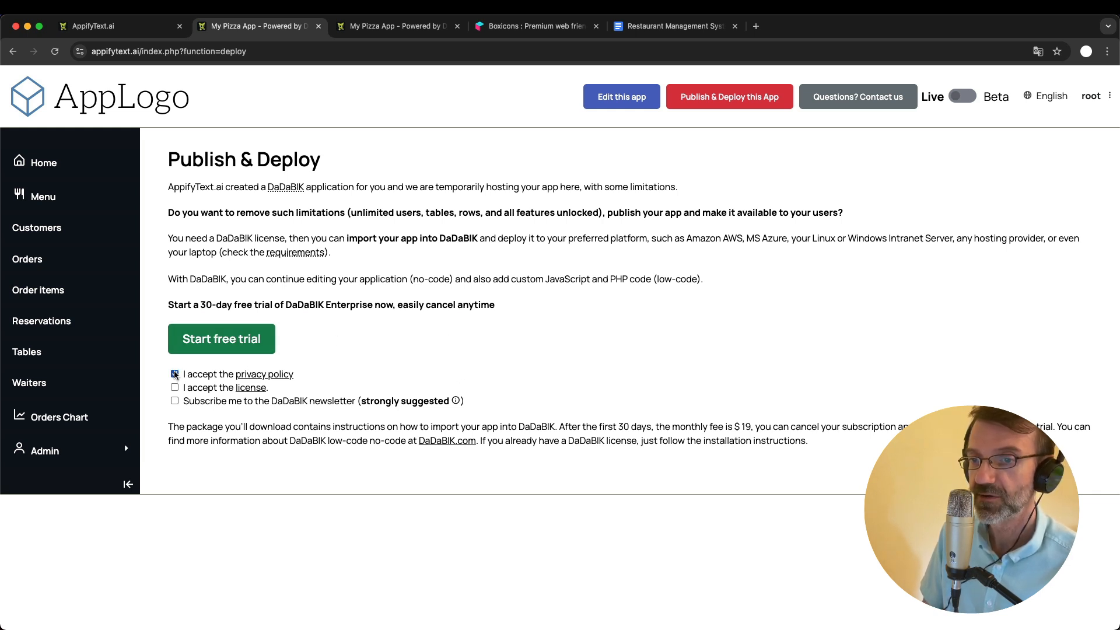
left_click(175, 401)
left_click(249, 336)
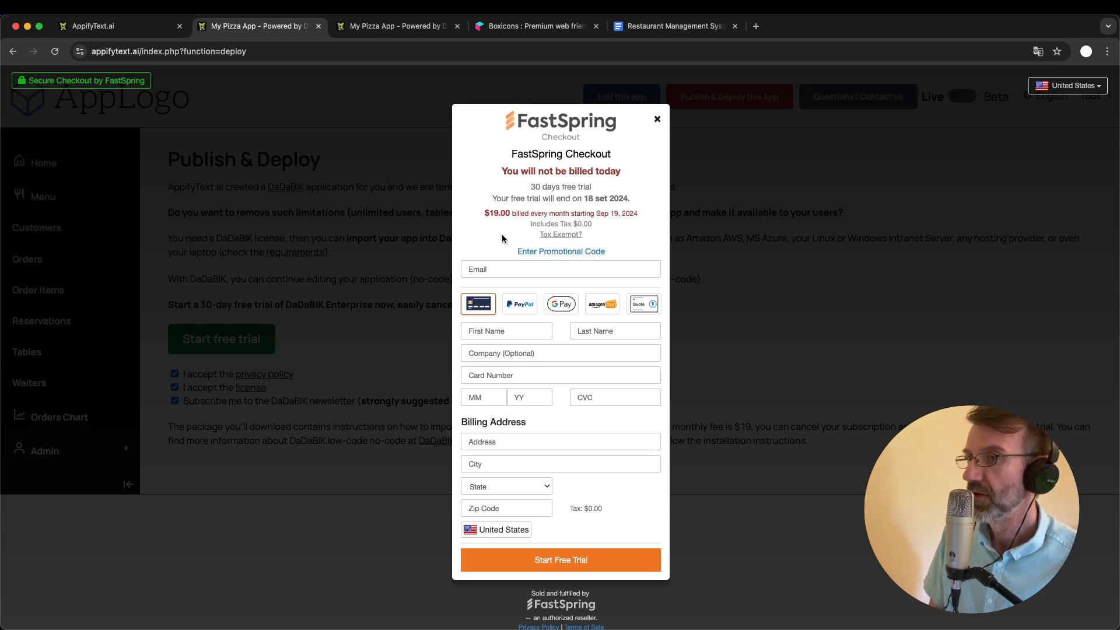
- Apply the coupon code youtube24 in the FastSpring checkout, and close the checkout without starting the trial
left_click(567, 252)
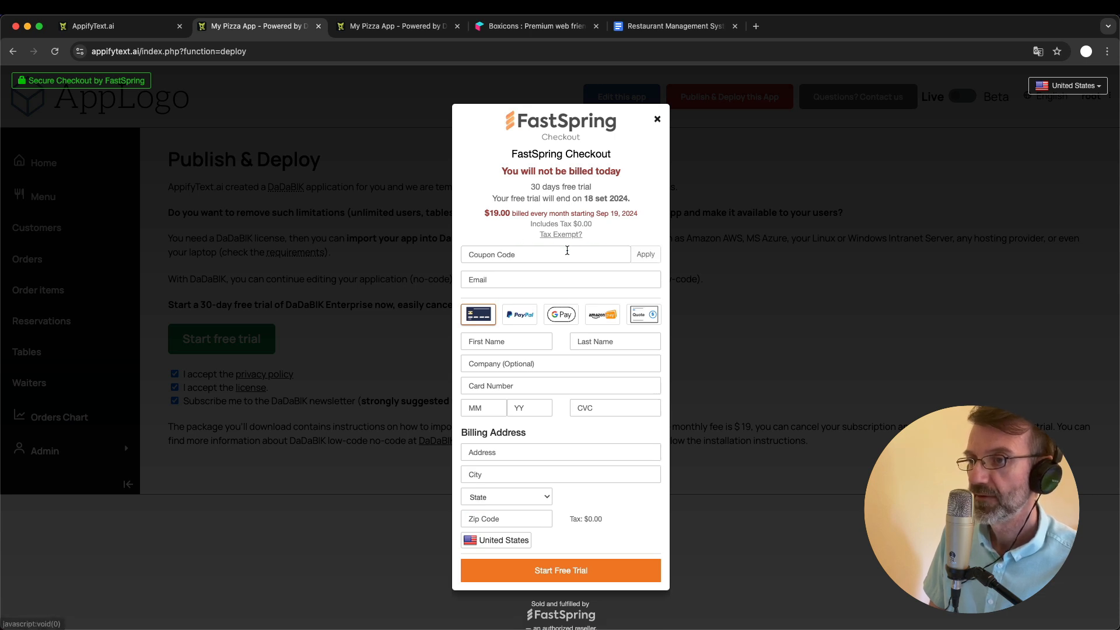
left_click(512, 255)
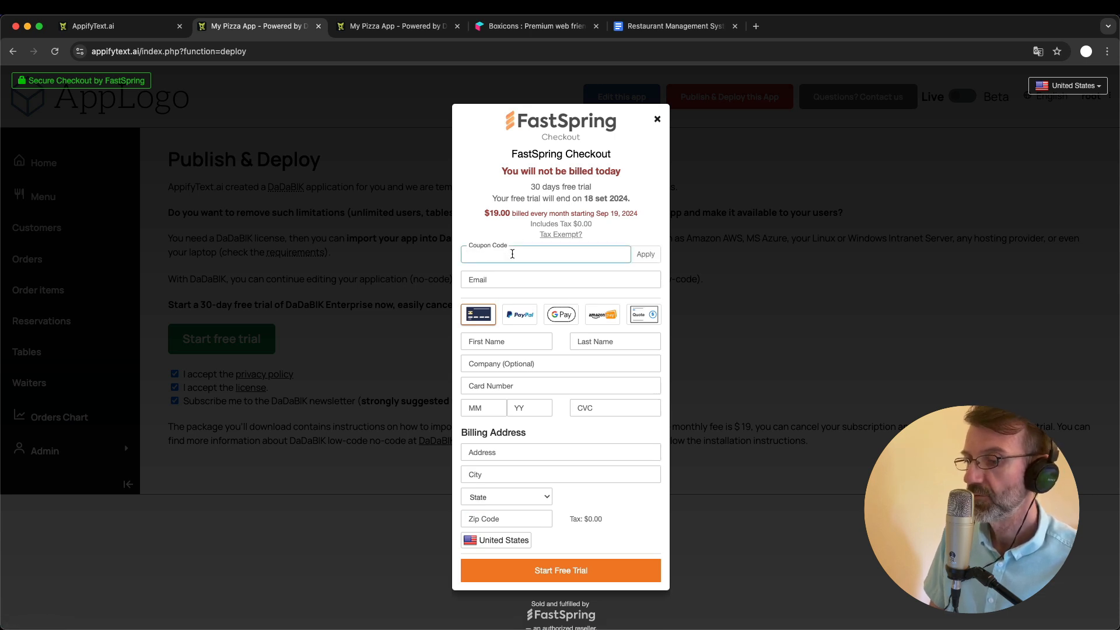
type("you")
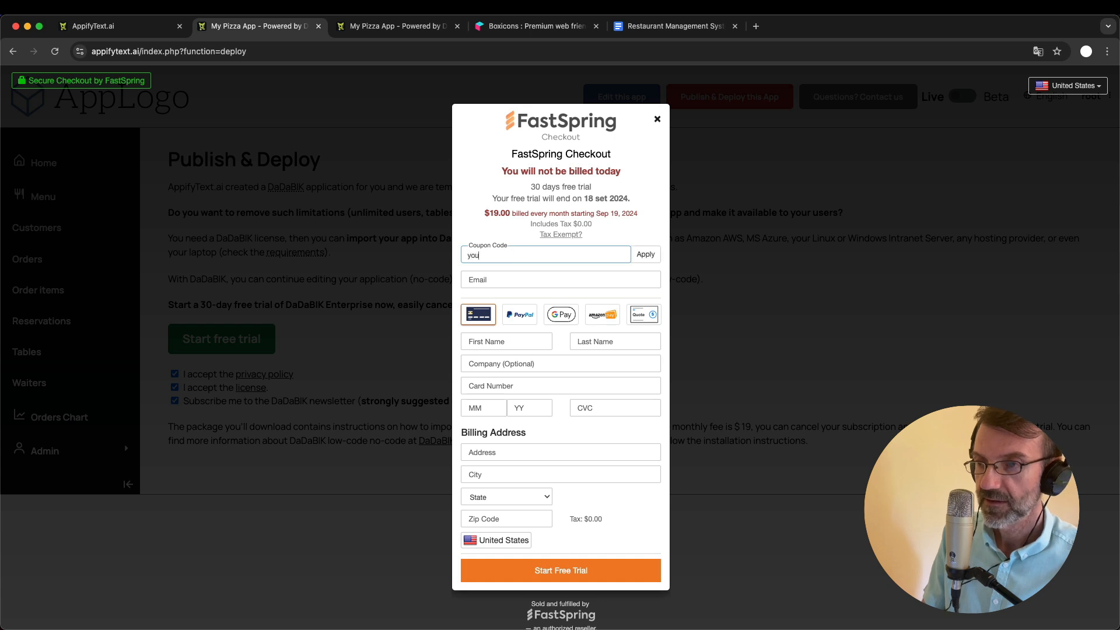
type("tube24")
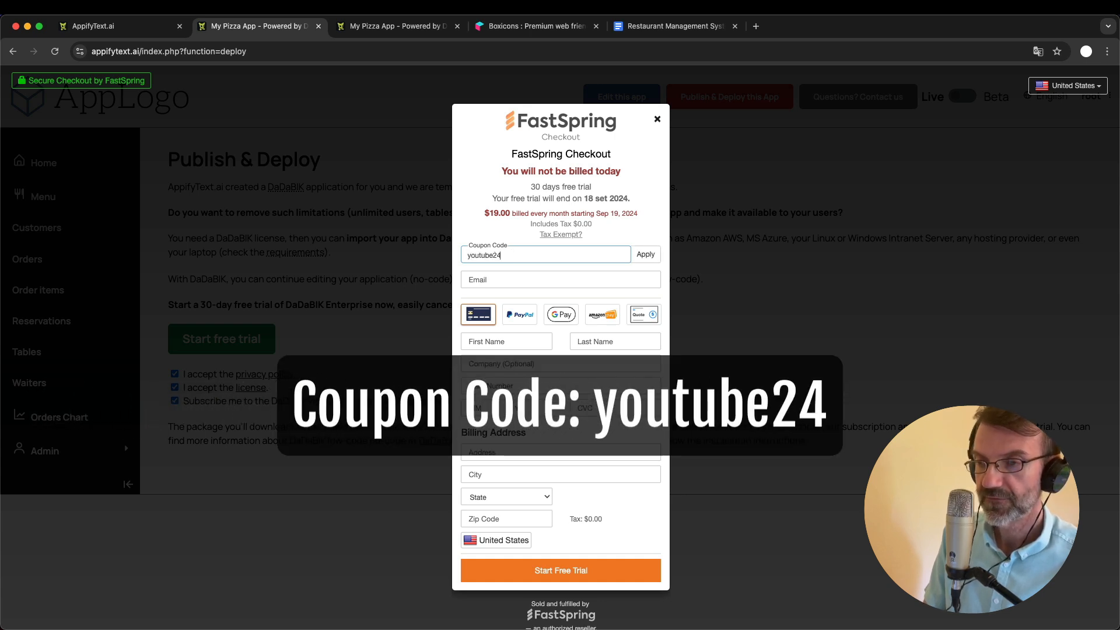
left_click(651, 257)
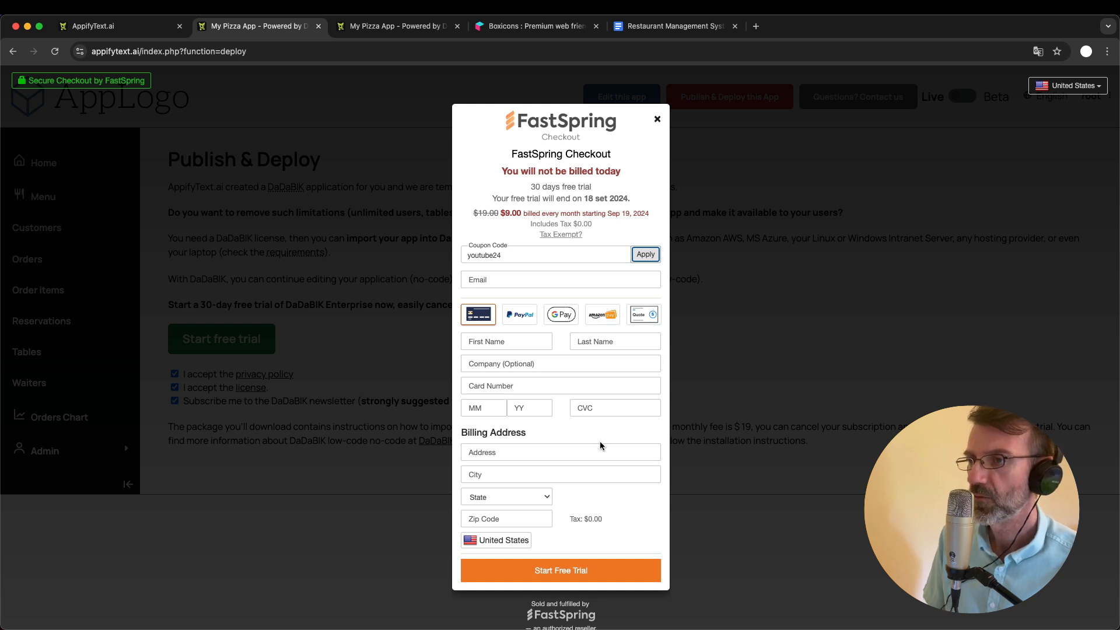
left_click(659, 119)
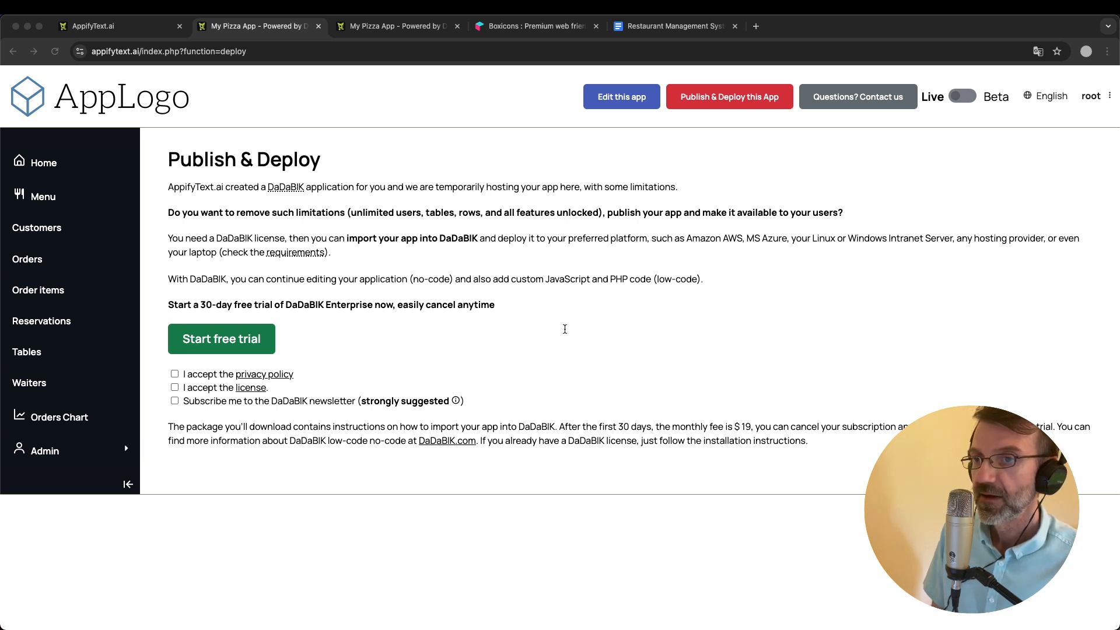
left_click(417, 252)
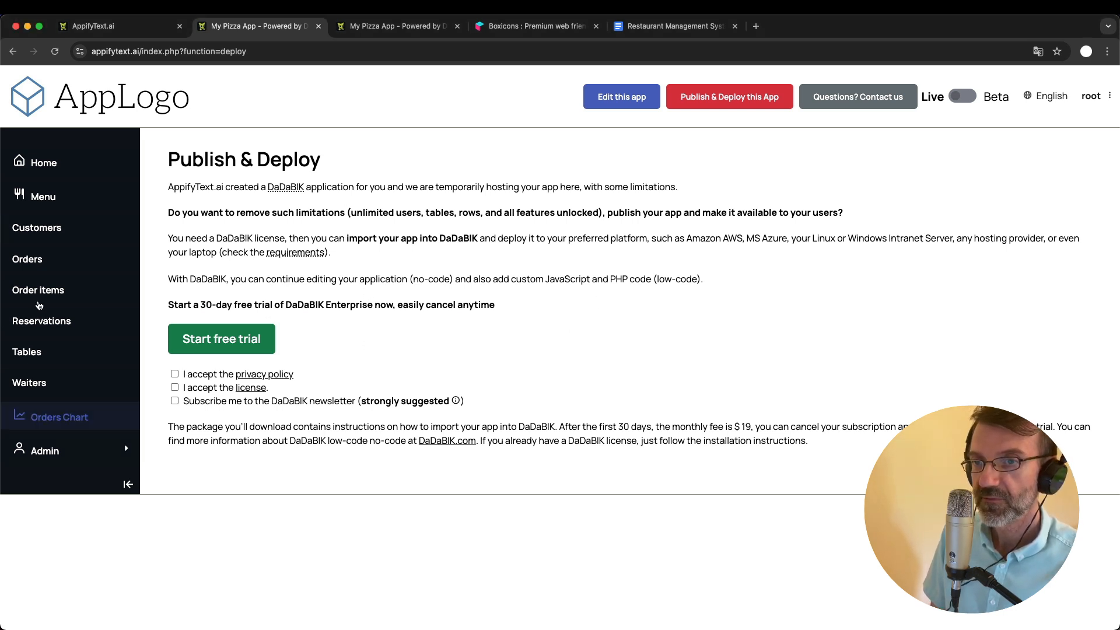
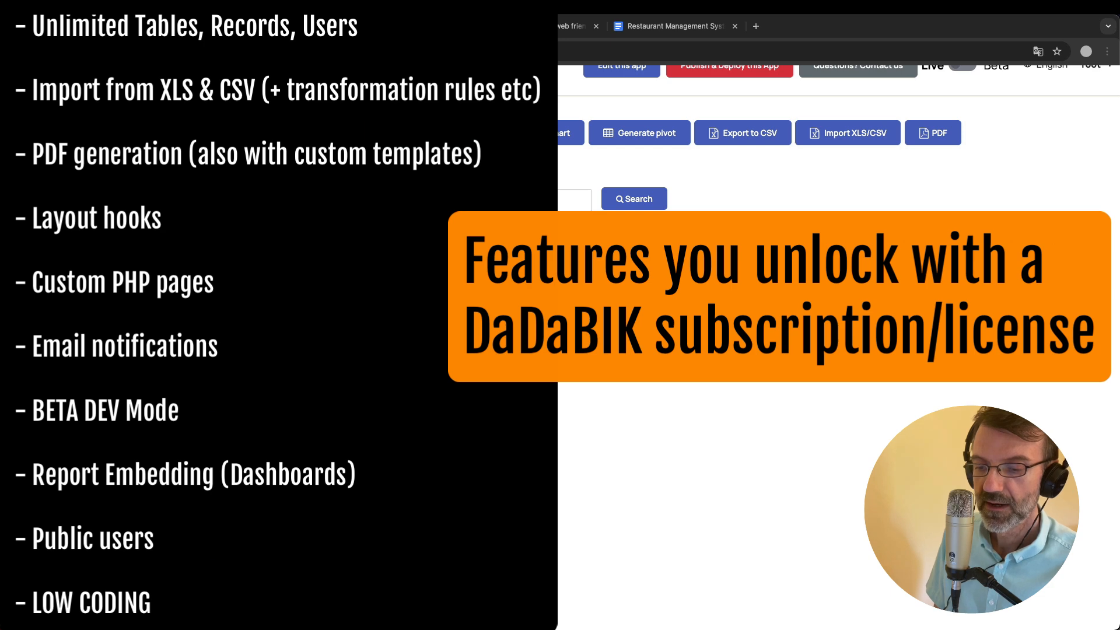
- Open the first customer record for editing and view the app's admin home page
scroll(684, 453, "up", 1)
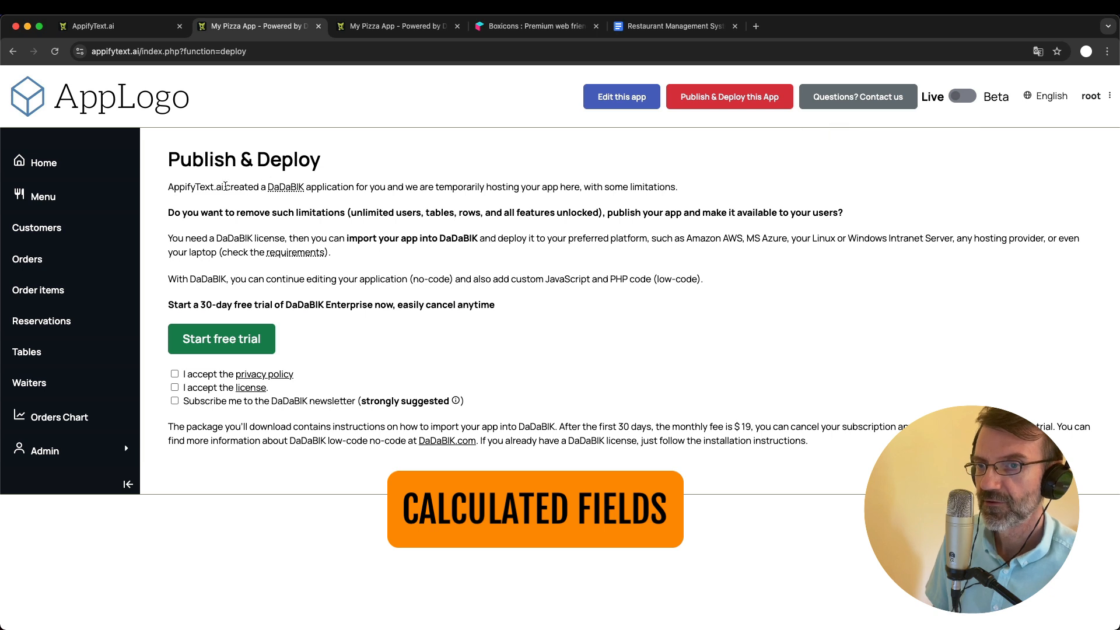
left_click(34, 229)
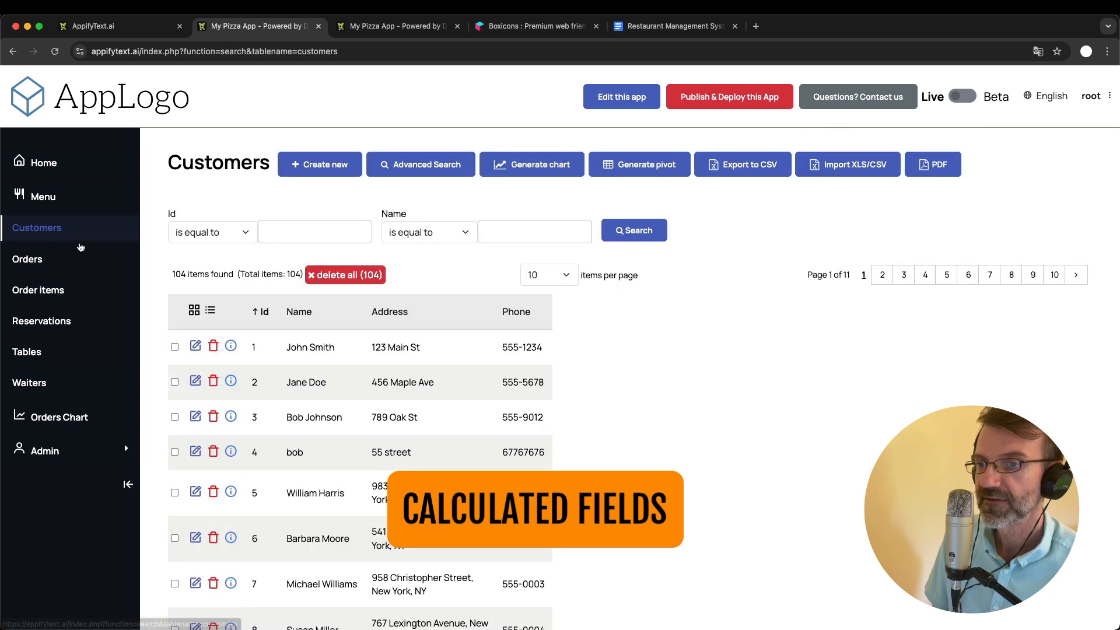
left_click(196, 350)
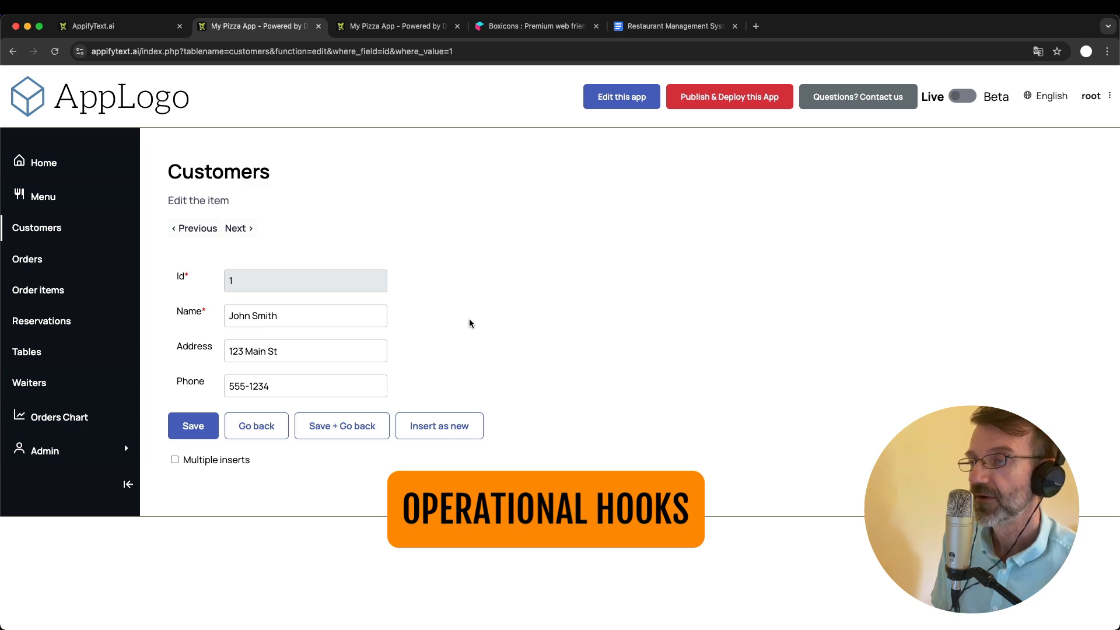
left_click(393, 26)
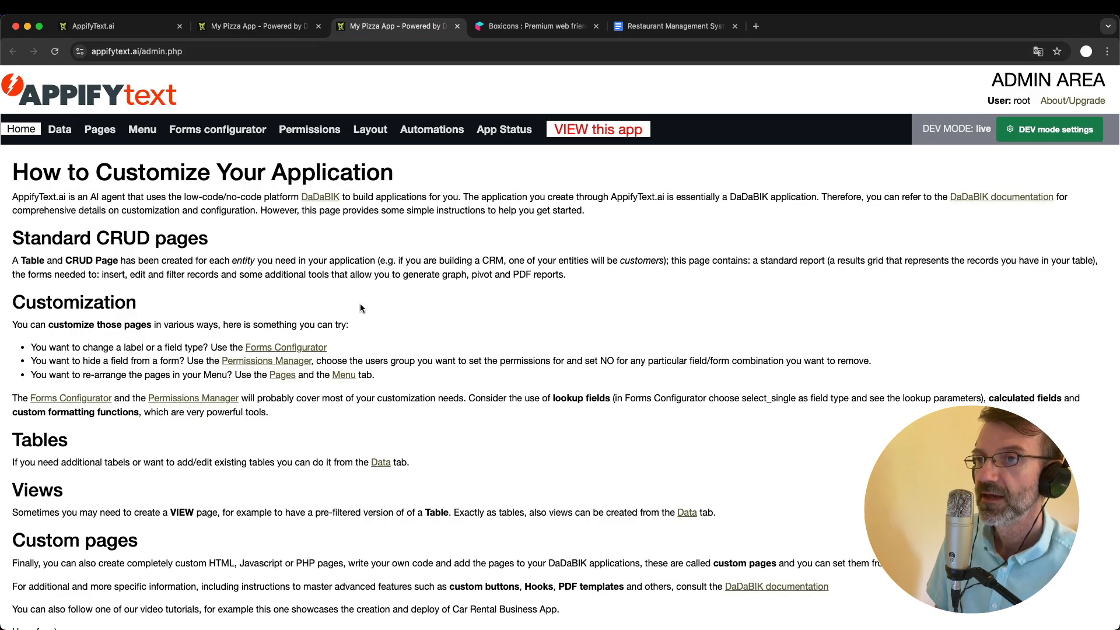
left_click(257, 26)
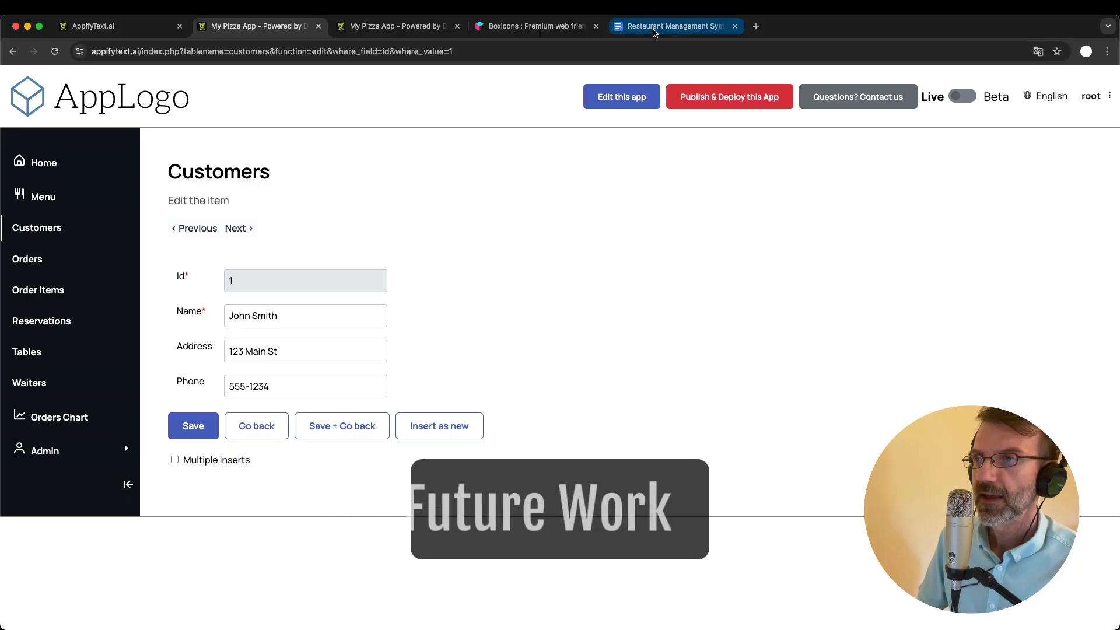
- Switch to the Restaurant Management System document in Google Docs and append "(low-code)" to the "Advanced improvements" heading
left_click(652, 27)
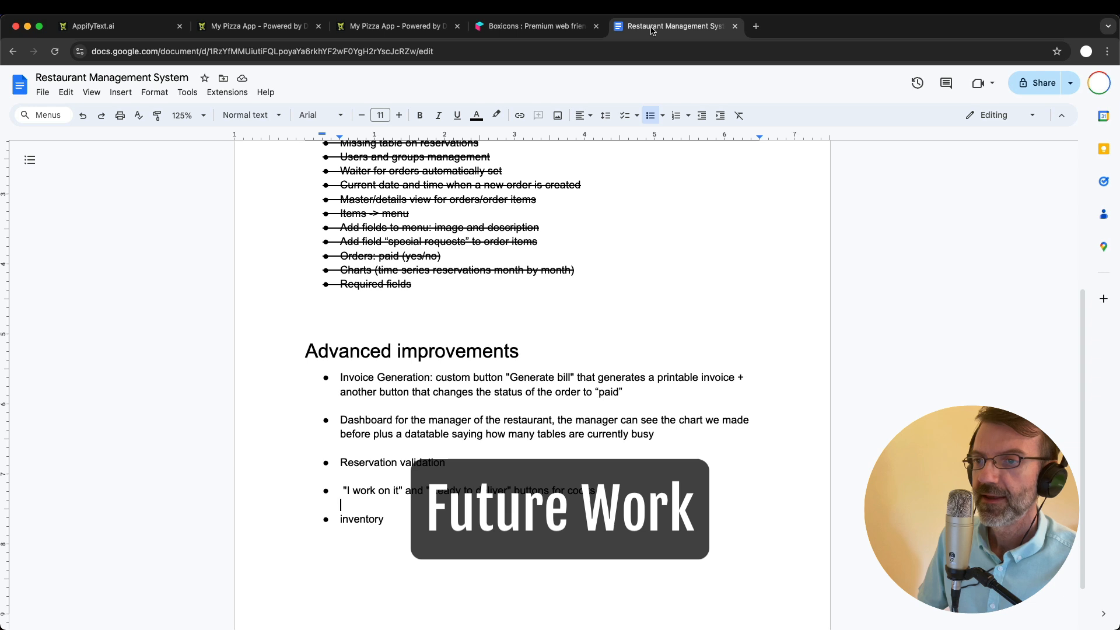
scroll(476, 312, "down", 2)
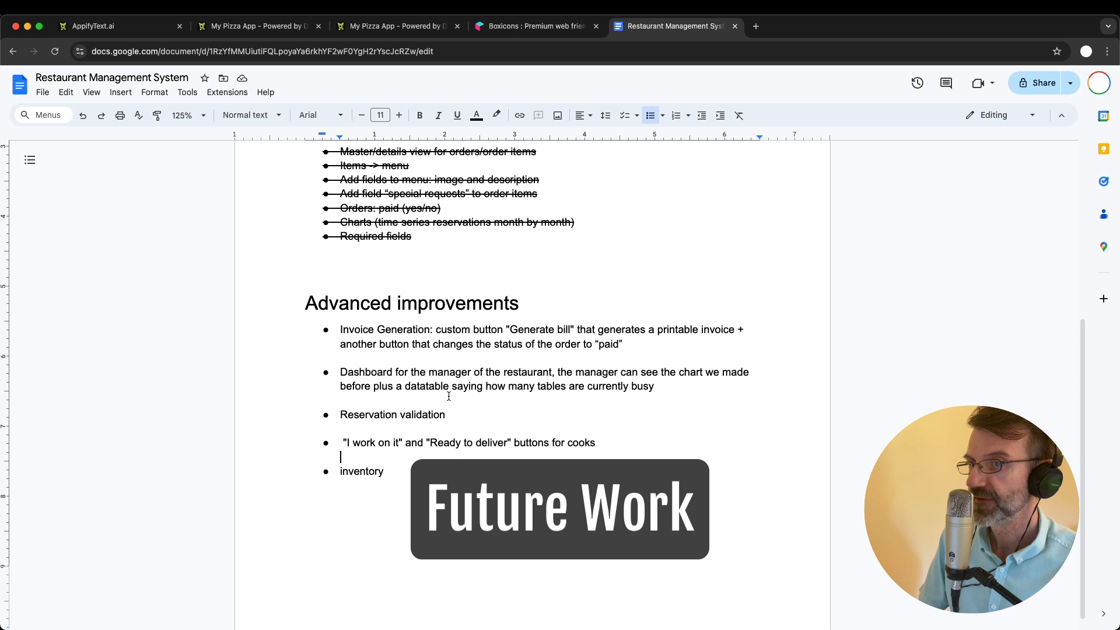
scroll(449, 397, "down", 1)
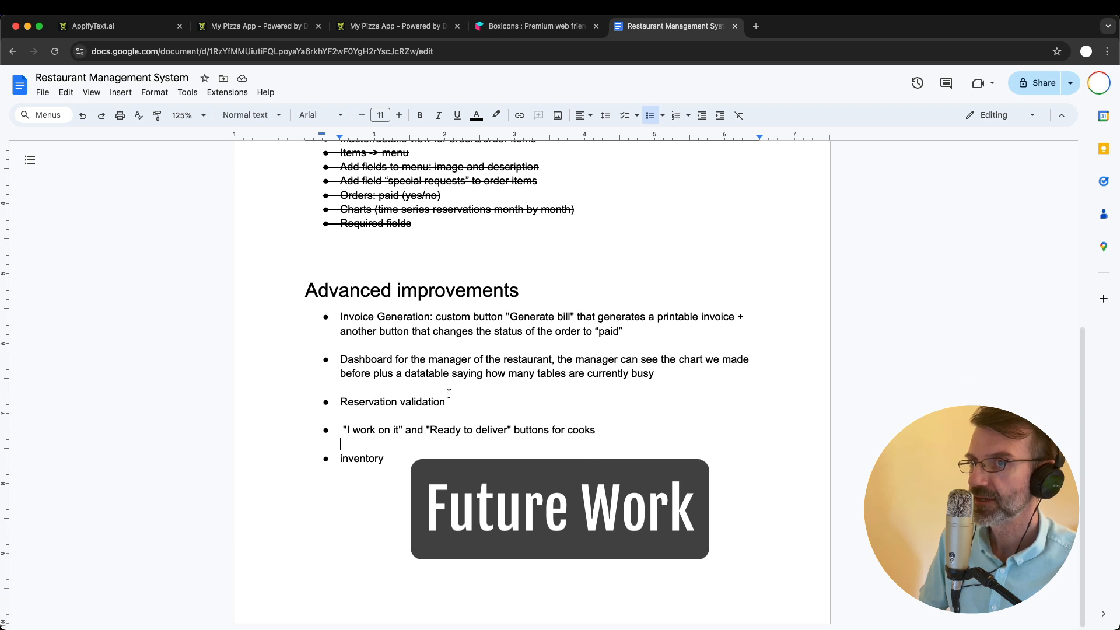
left_click(572, 293)
type("(low-code)")
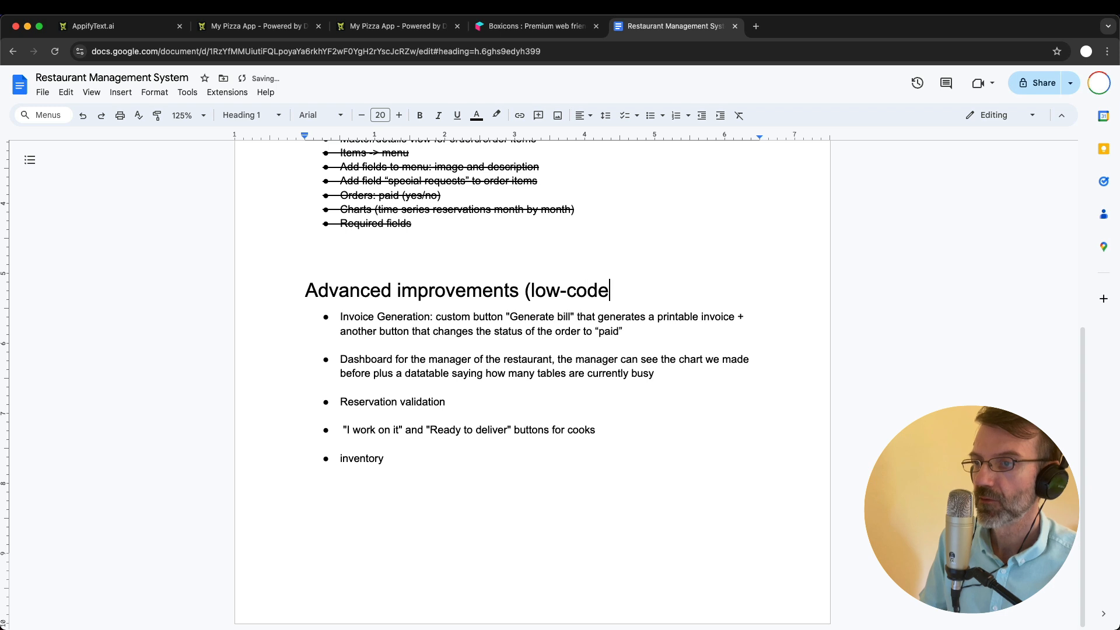
left_click(446, 454)
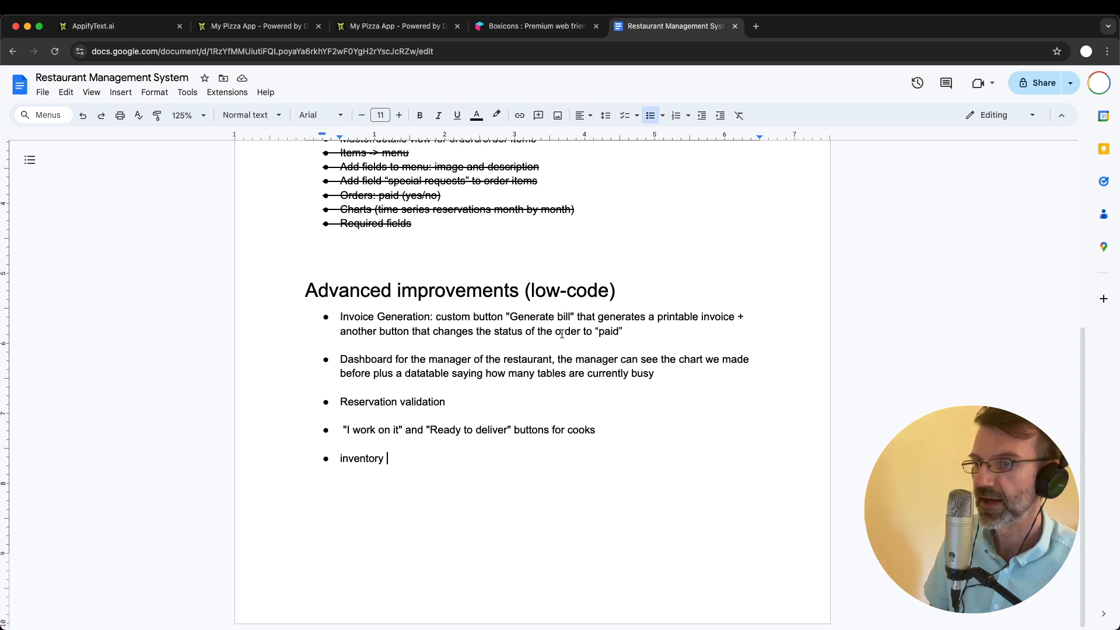
- Replace the word "saying" with "displaying" in the manager dashboard bullet under Advanced improvements
double_click(351, 359)
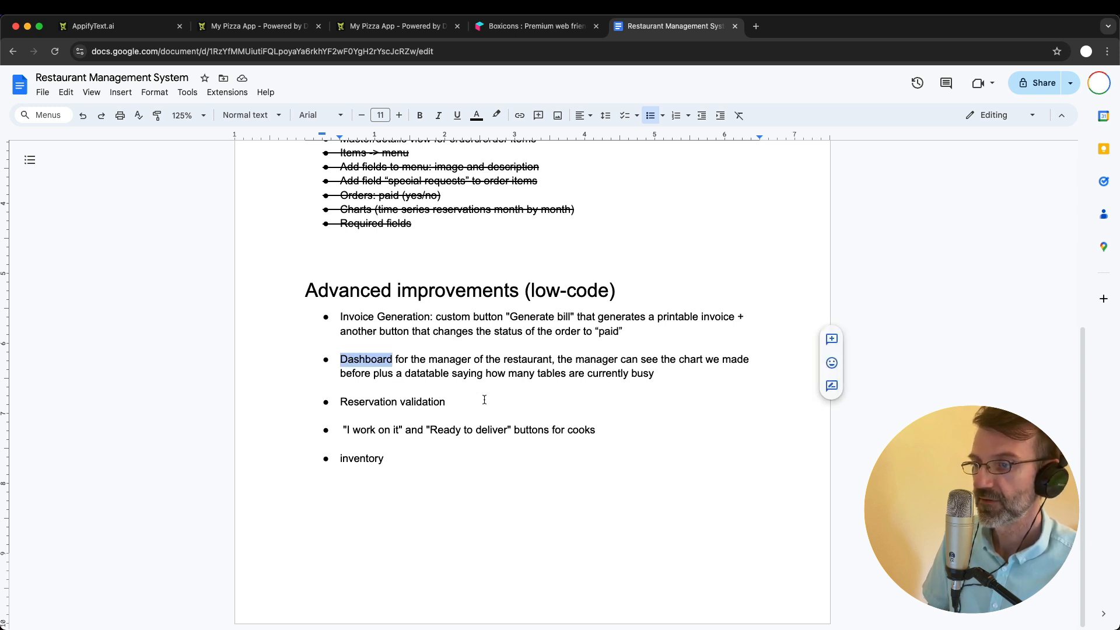
left_click(628, 373)
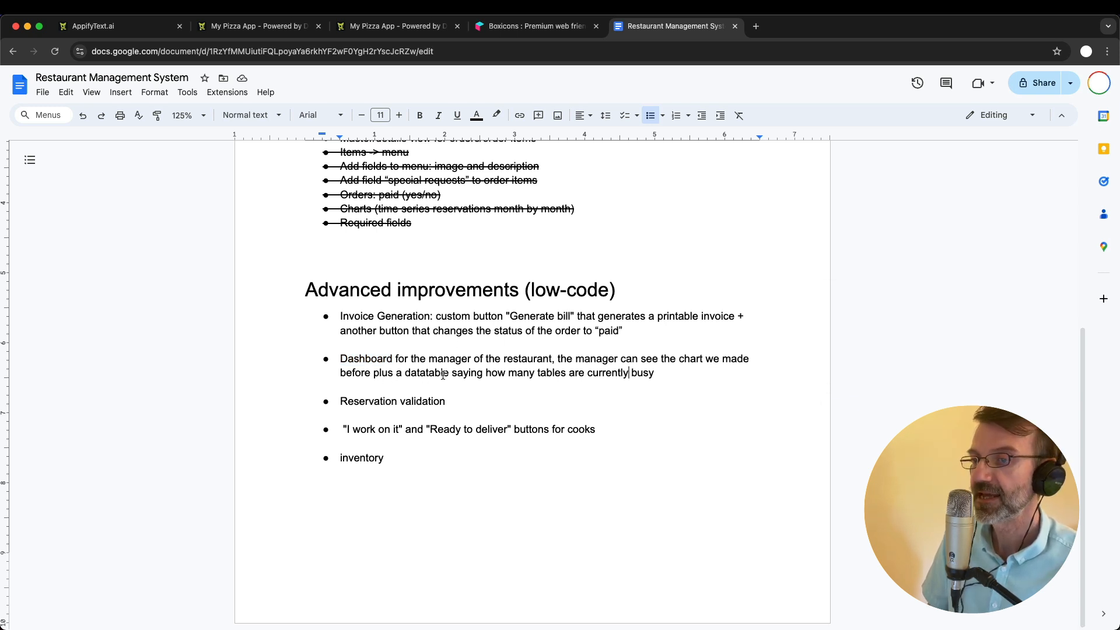
double_click(470, 374)
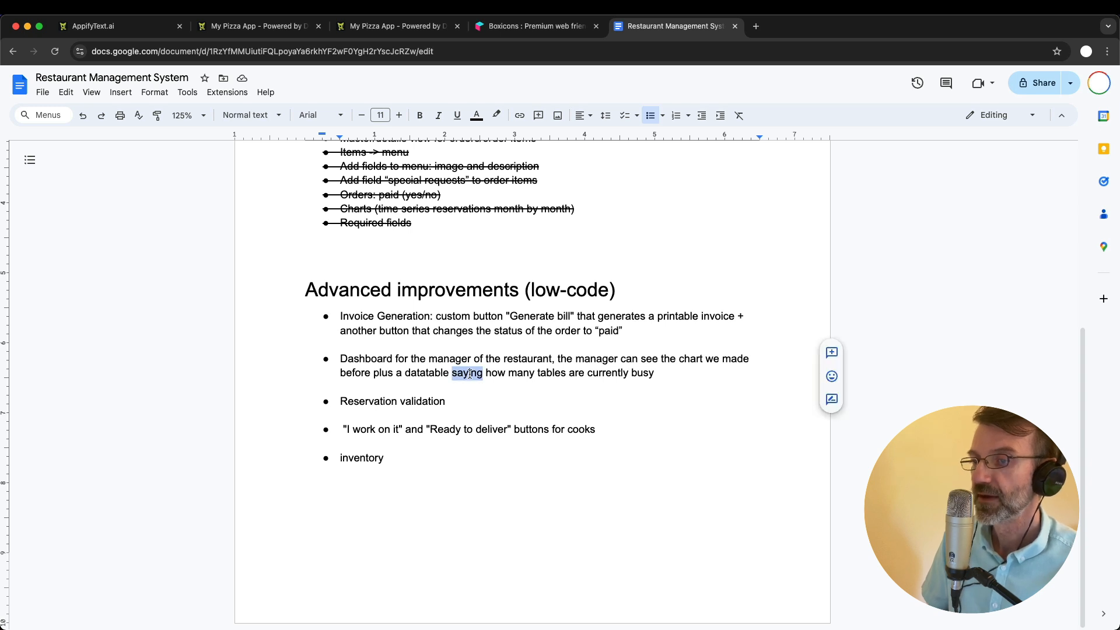
type("displaying")
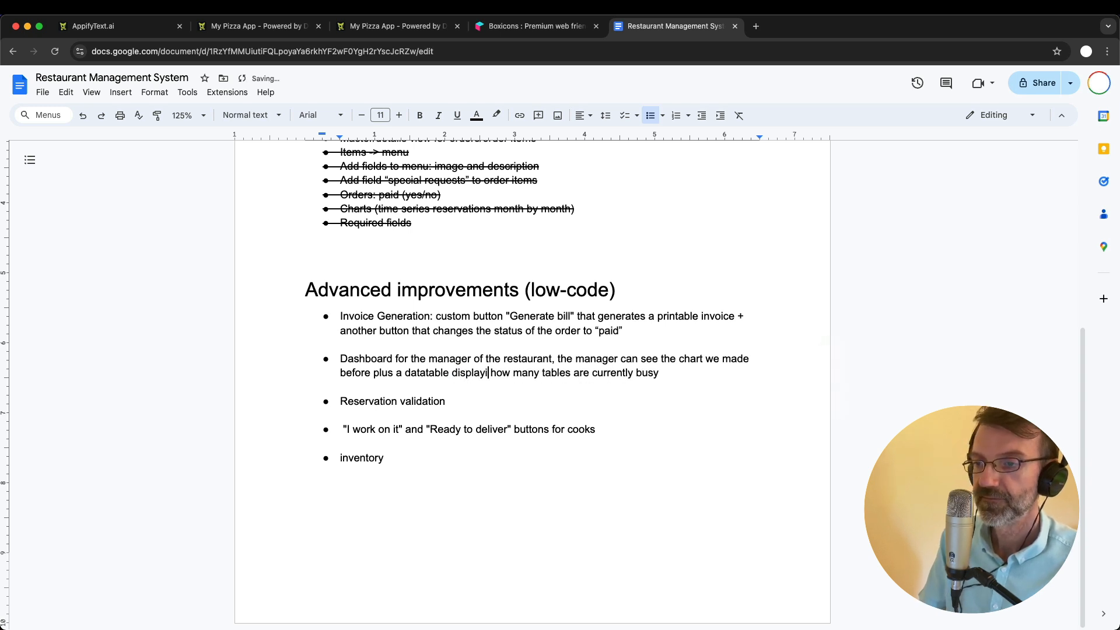
left_click(689, 375)
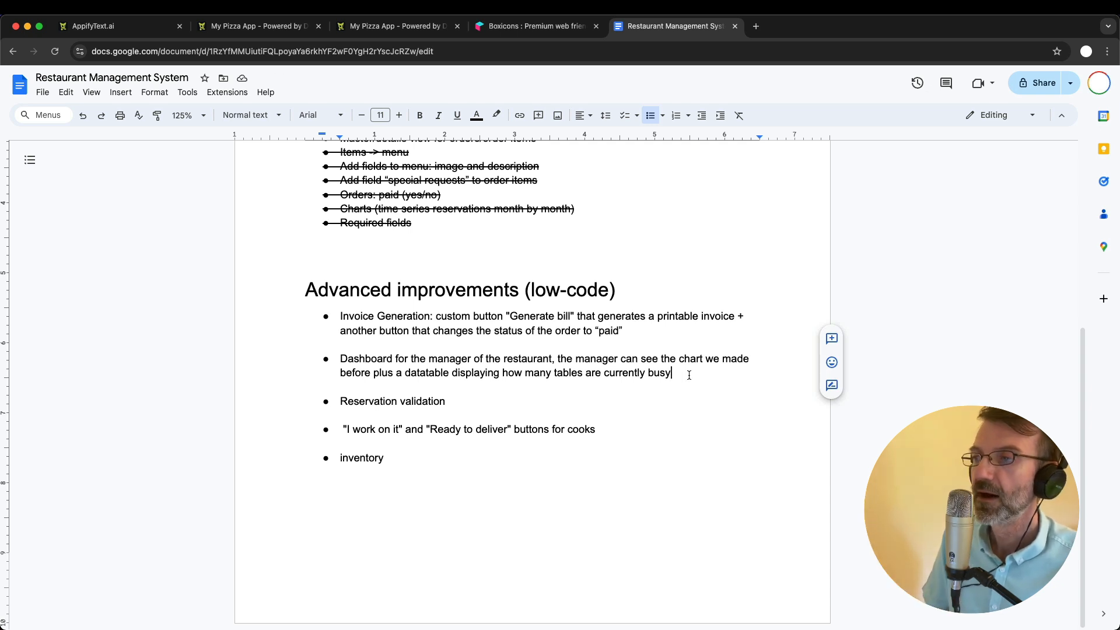
- Highlight the "Reservation validation" bullet to review it
double_click(362, 401)
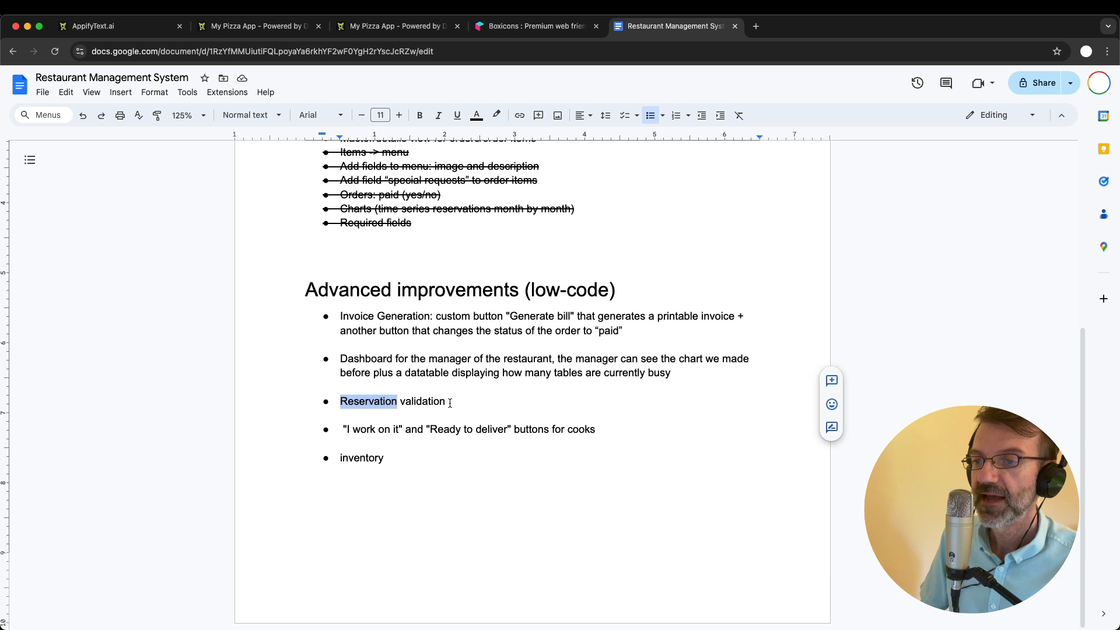
left_click(453, 402, "shift")
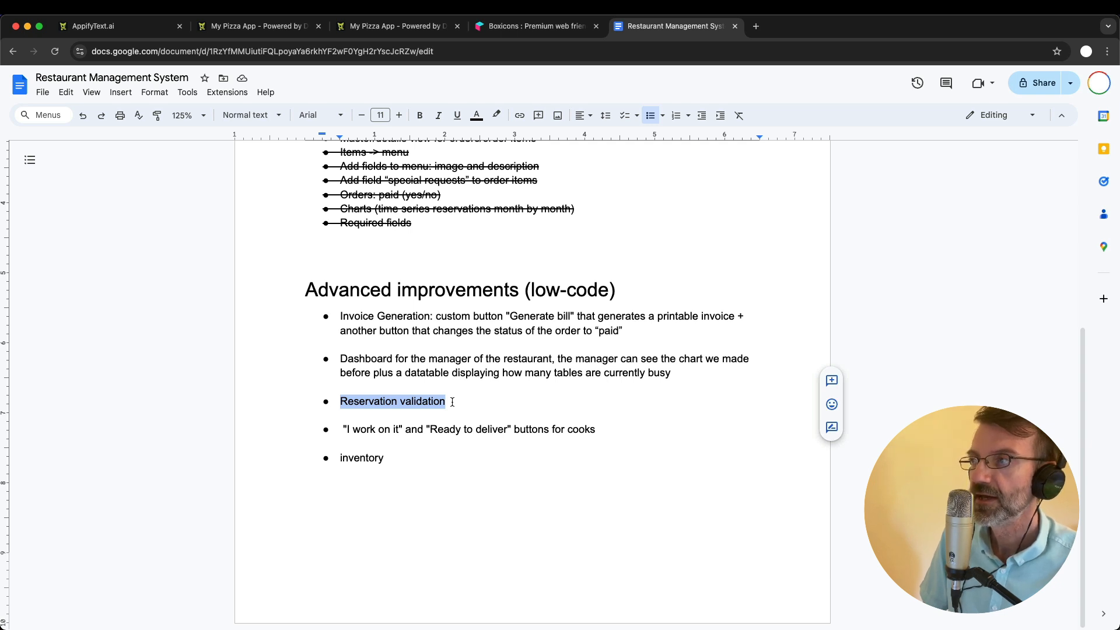
left_click(363, 421)
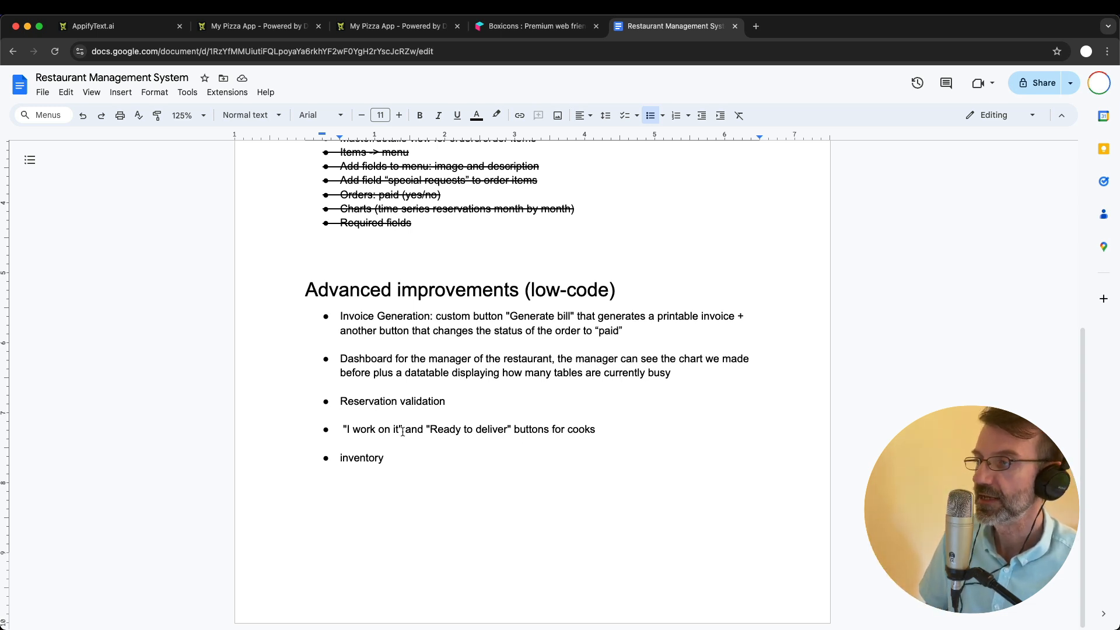
- Switch to the My Pizza App, open order 4 and open its first order item, the Margherita Pizza, for editing
left_click(257, 26)
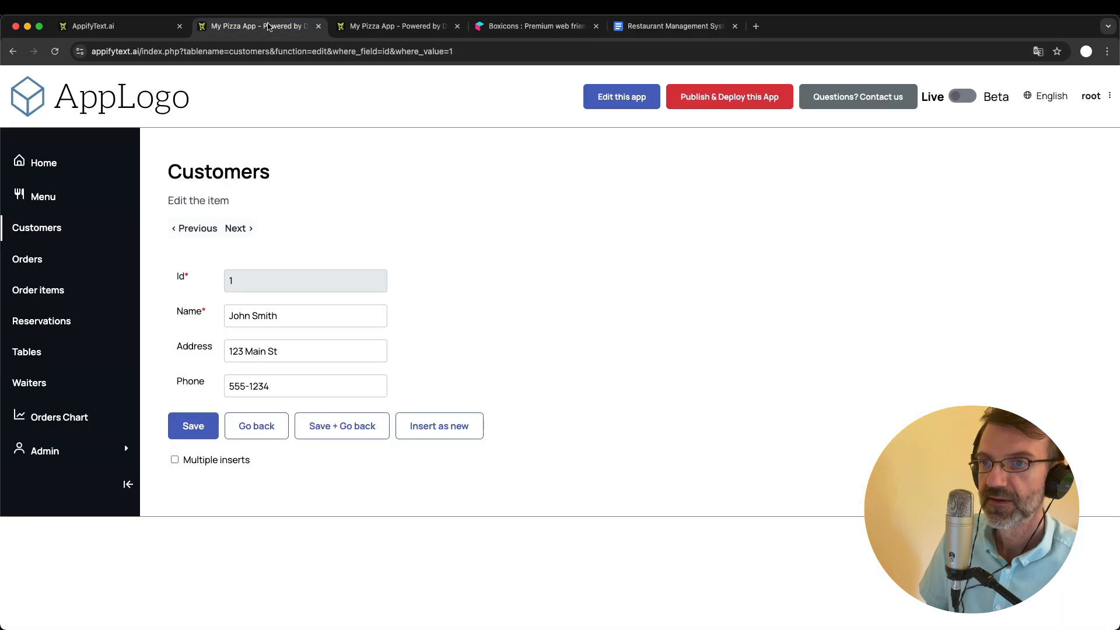
left_click(42, 260)
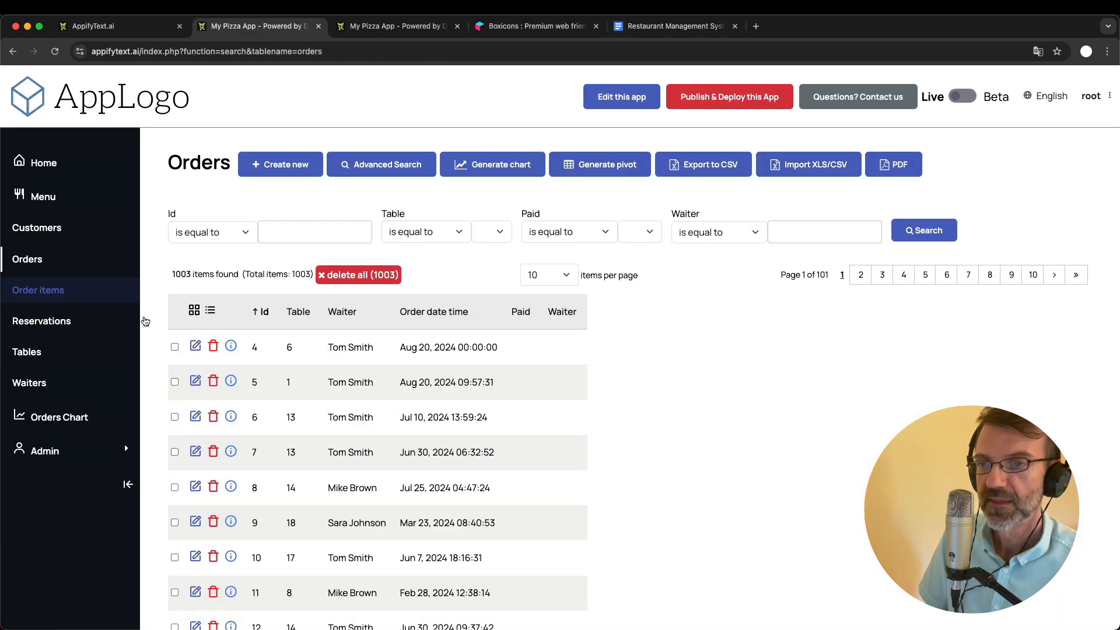
left_click(196, 346)
scroll(457, 400, "down", 1)
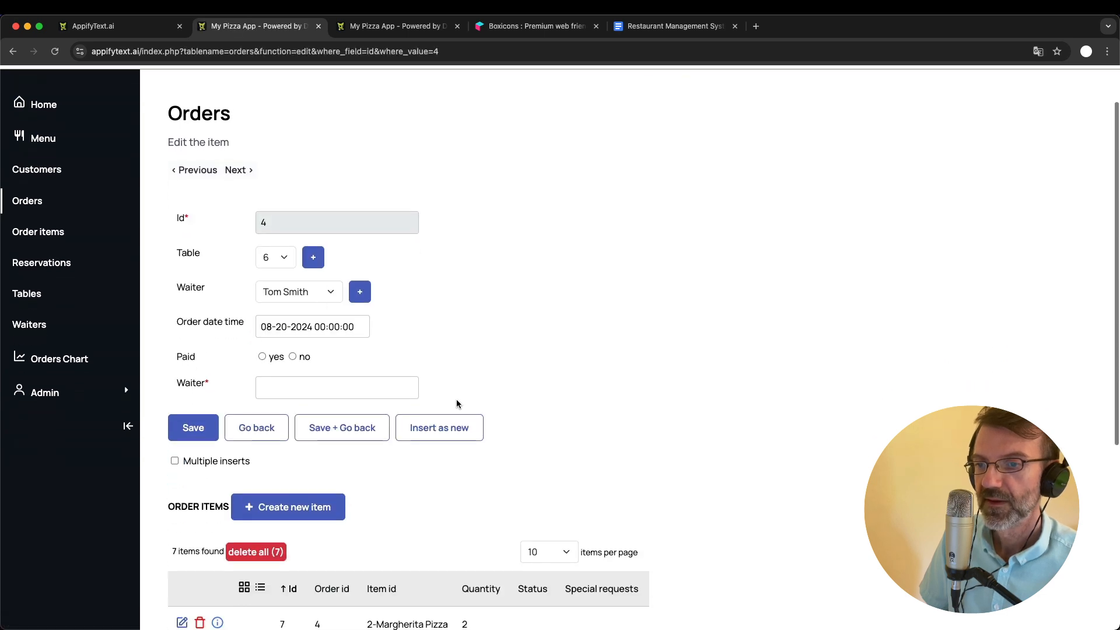
scroll(457, 401, "up", 1)
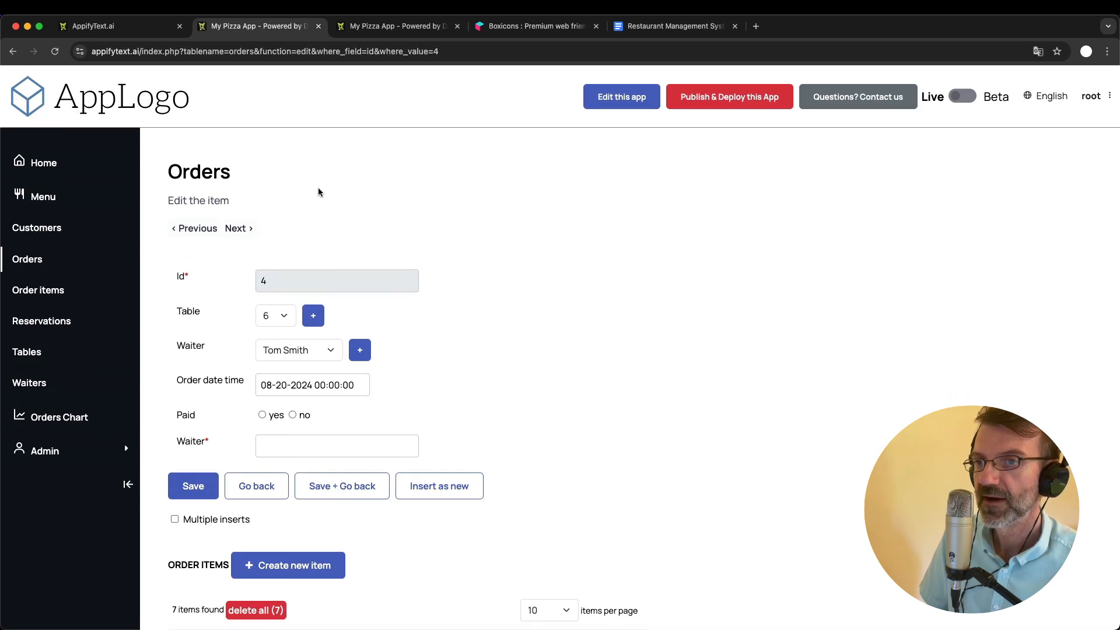
scroll(454, 382, "down", 5)
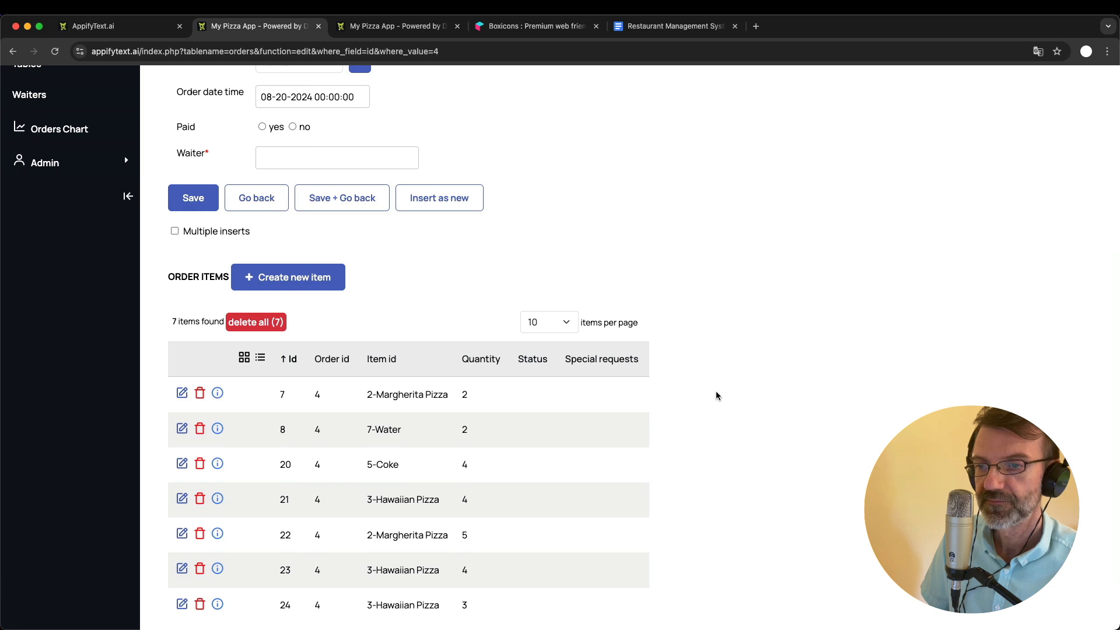
left_click(181, 394)
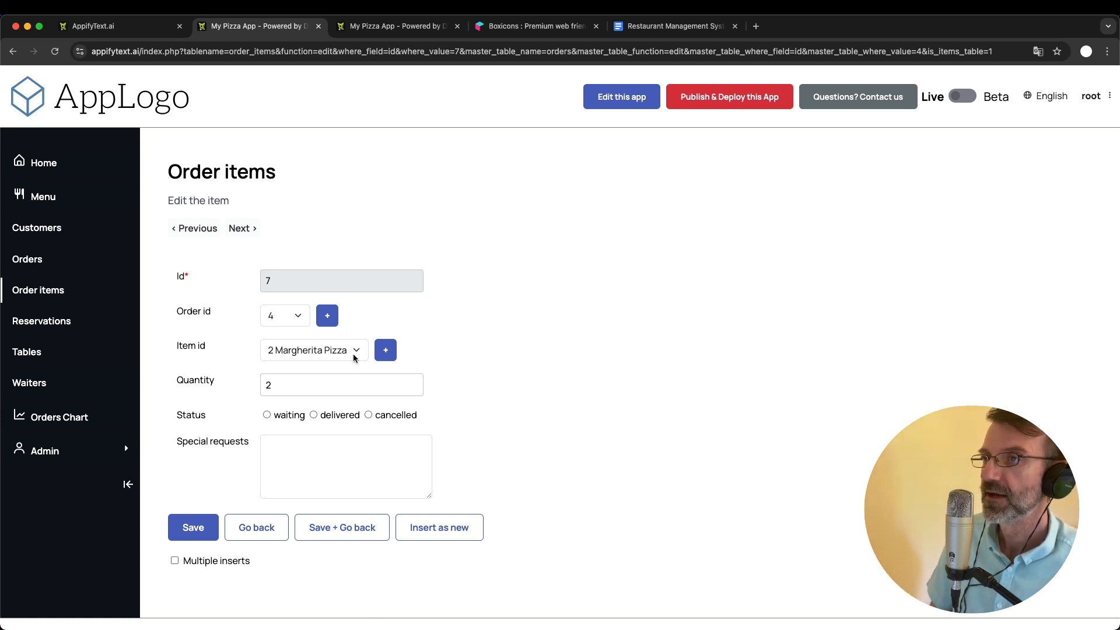
- Review the planned cook buttons and inventory bullets in the Restaurant Management System document against the order item's status options
left_click(634, 30)
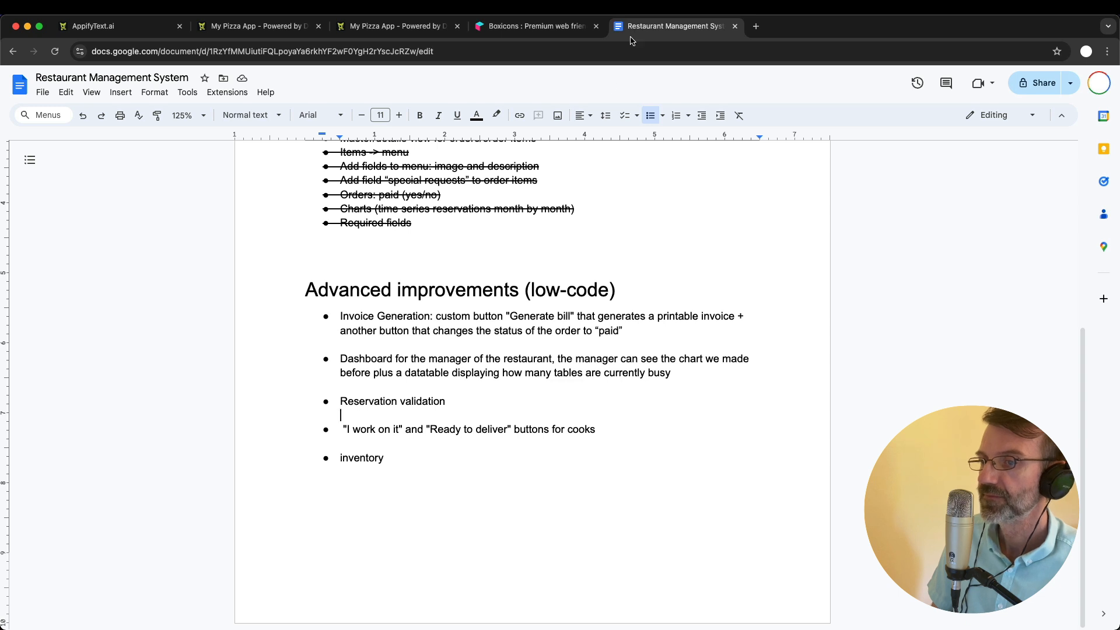
double_click(442, 425)
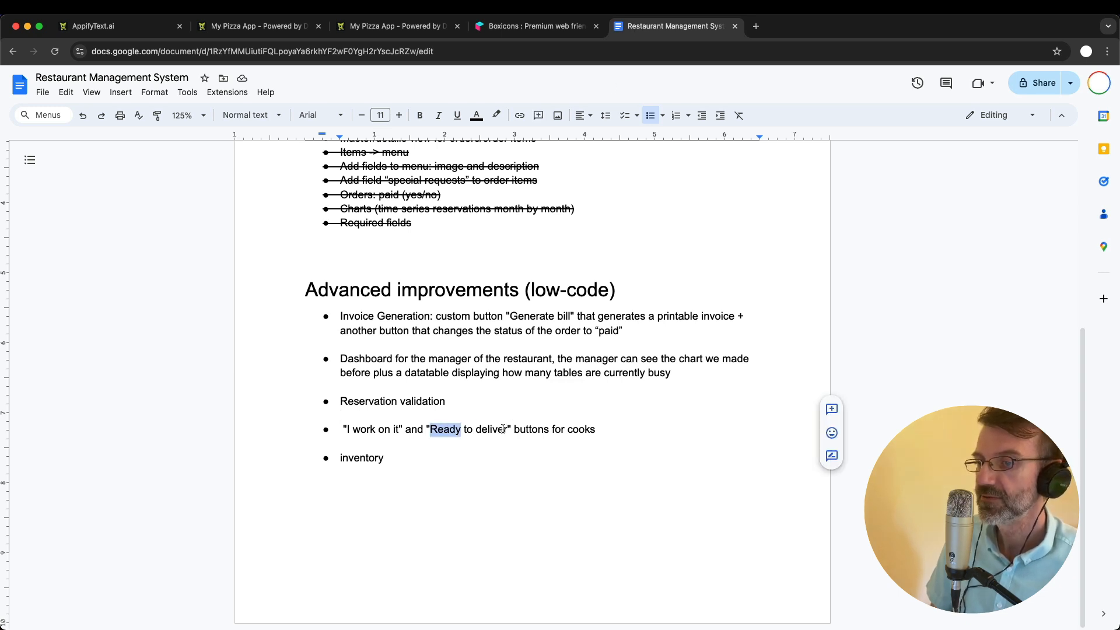
left_click(506, 429)
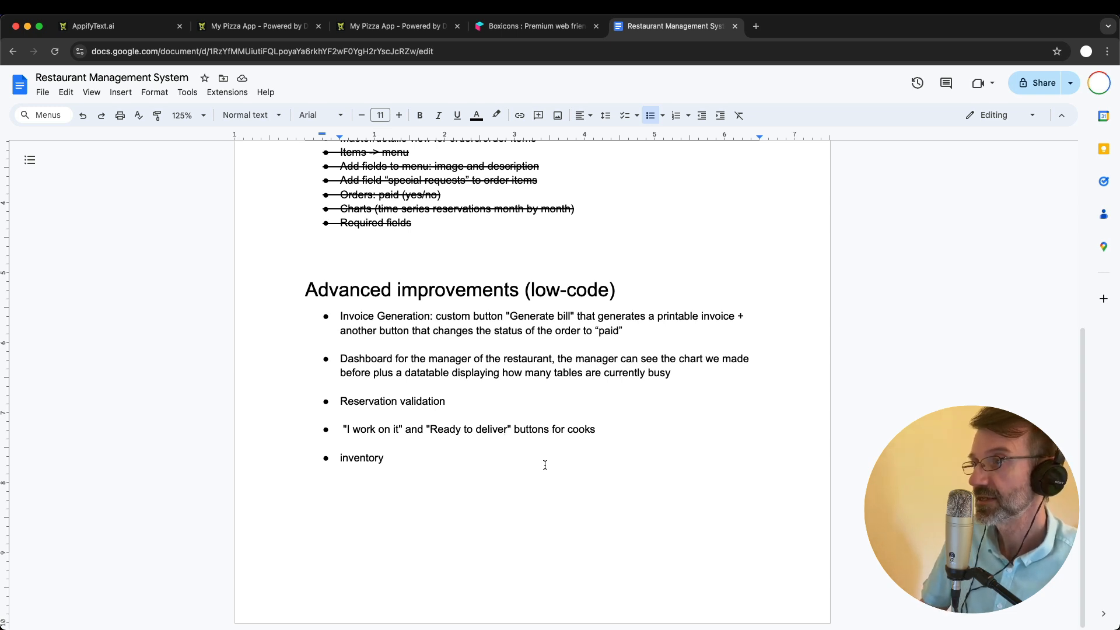
key("super+2")
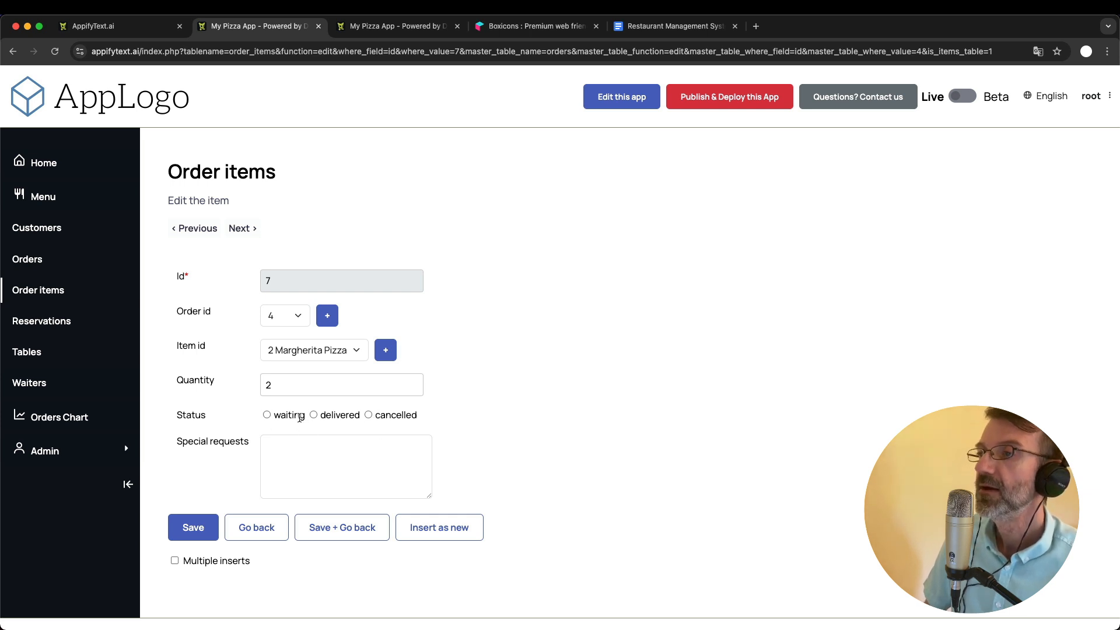
key("super+5")
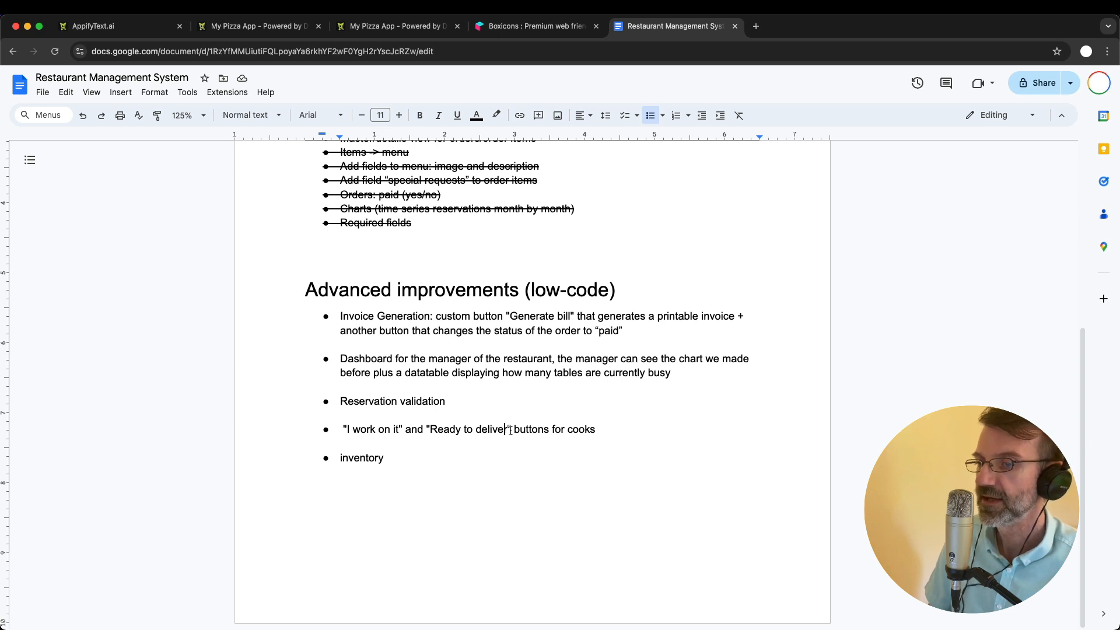
left_click(382, 447)
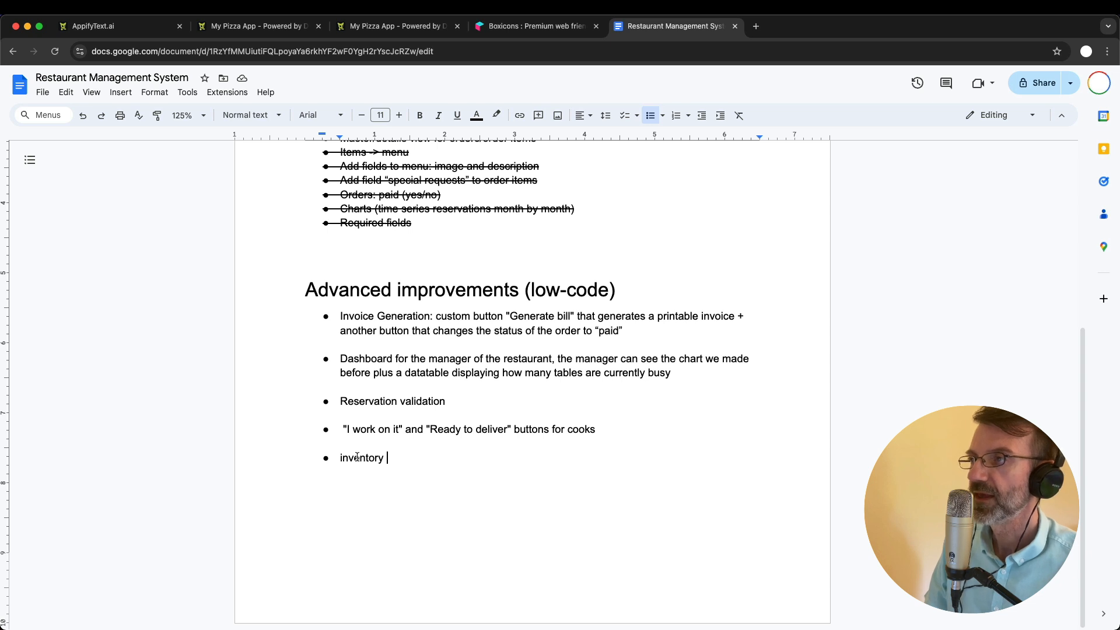
scroll(379, 420, "up", 1)
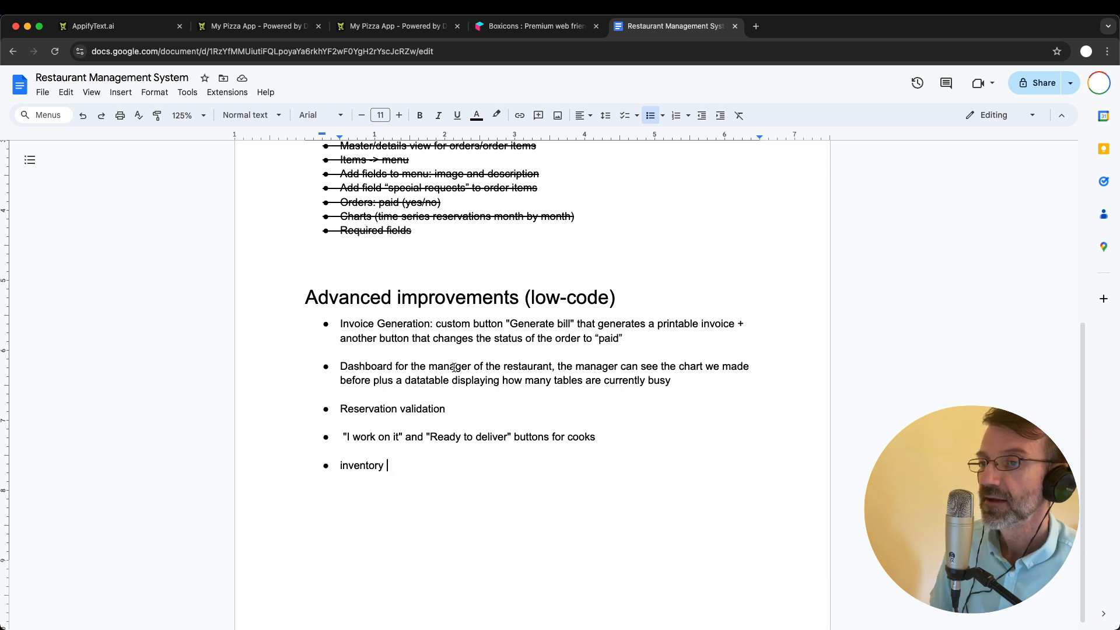
left_click(502, 409)
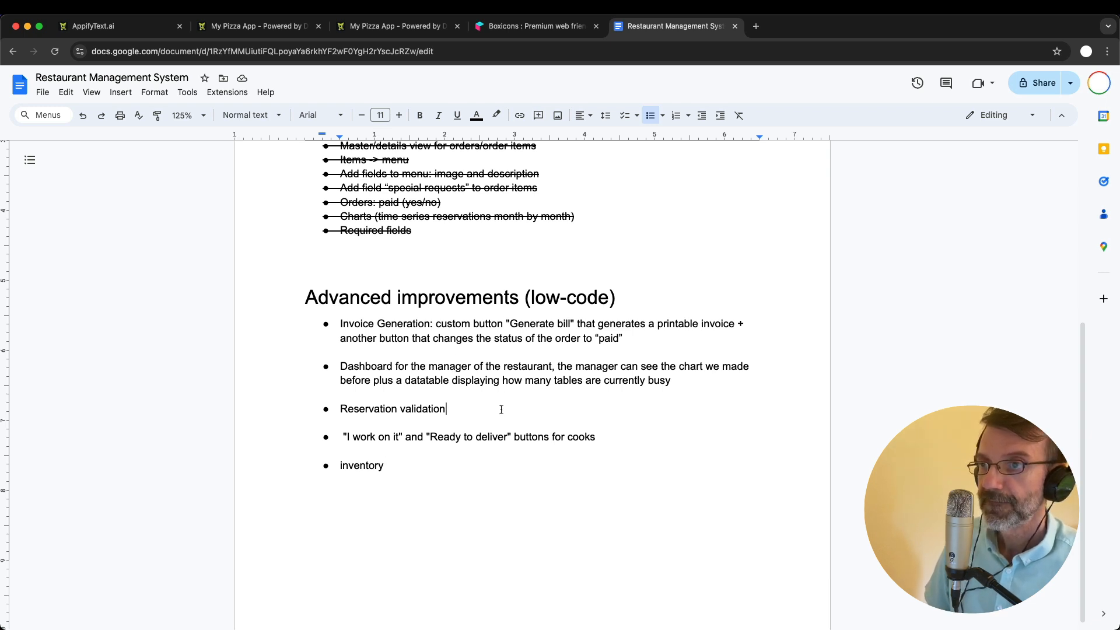
scroll(501, 409, "down", 1)
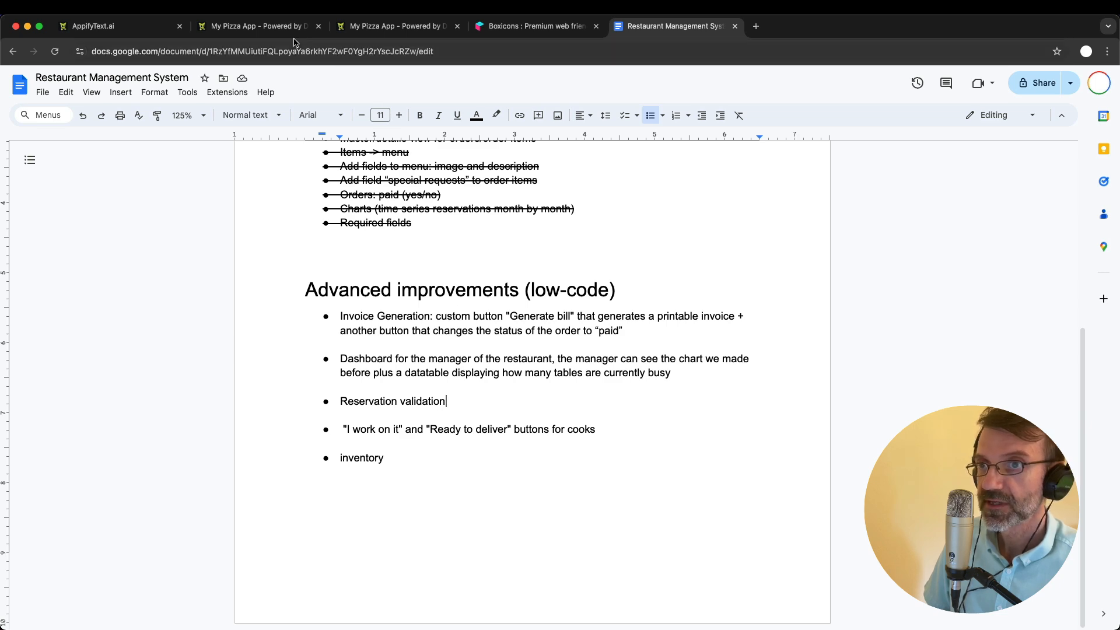
- Switch back to the My Pizza App and open its Publish & Deploy page
left_click(274, 26)
left_click(721, 104)
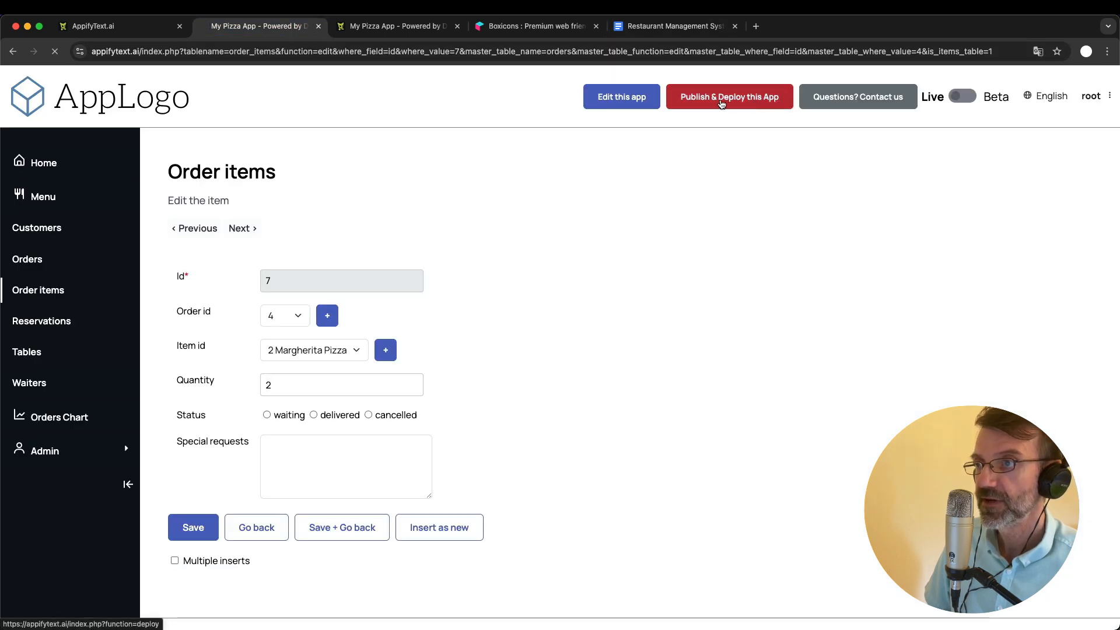